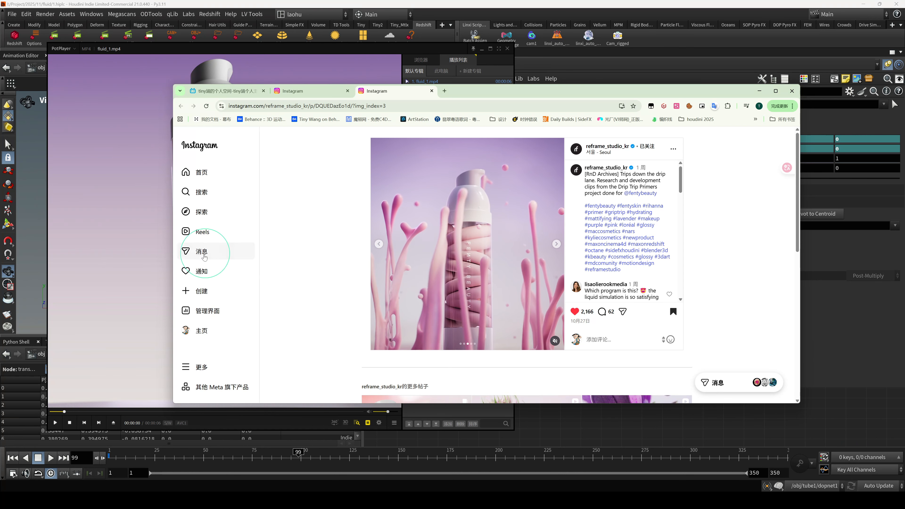
Bring the video player to the front, minimize the browser, and play the fluid_1.mp4 render from its start
left_click_drag(134, 249, 184, 259)
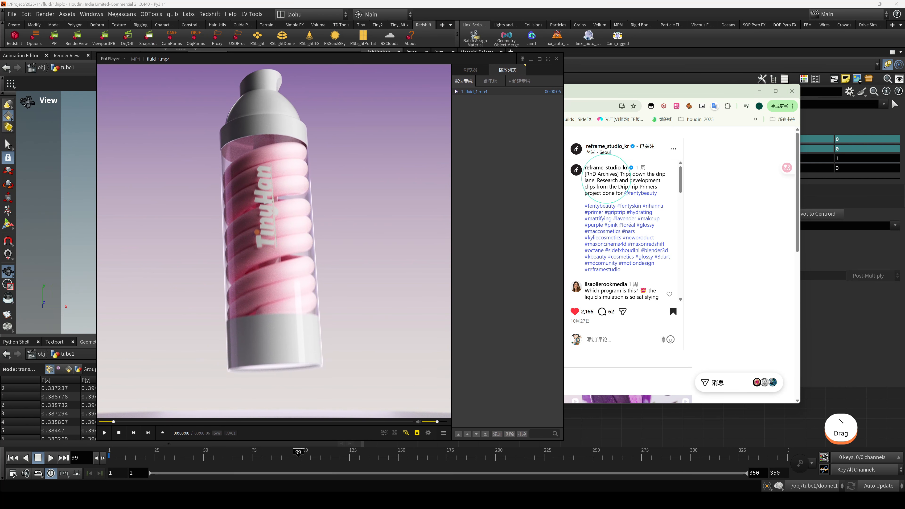
left_click(759, 91)
left_click_drag(233, 292, 298, 281)
left_click(121, 409)
key("space")
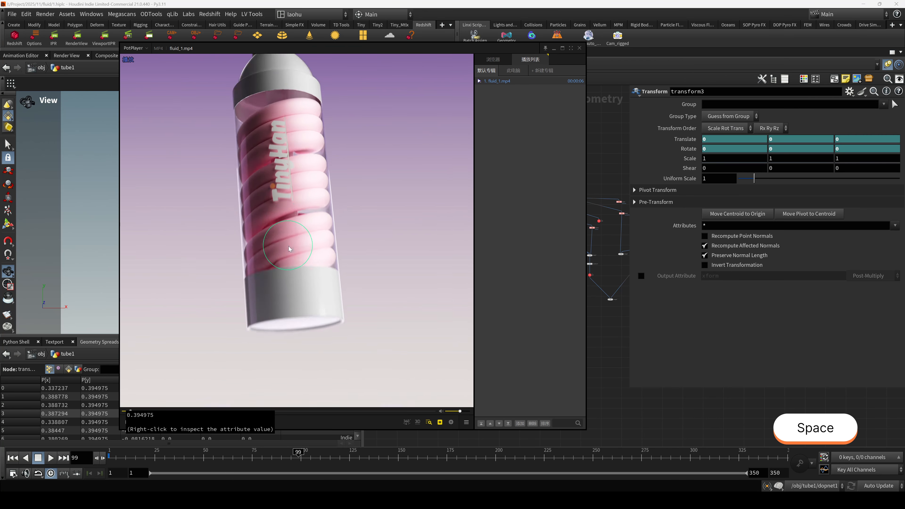
key("space")
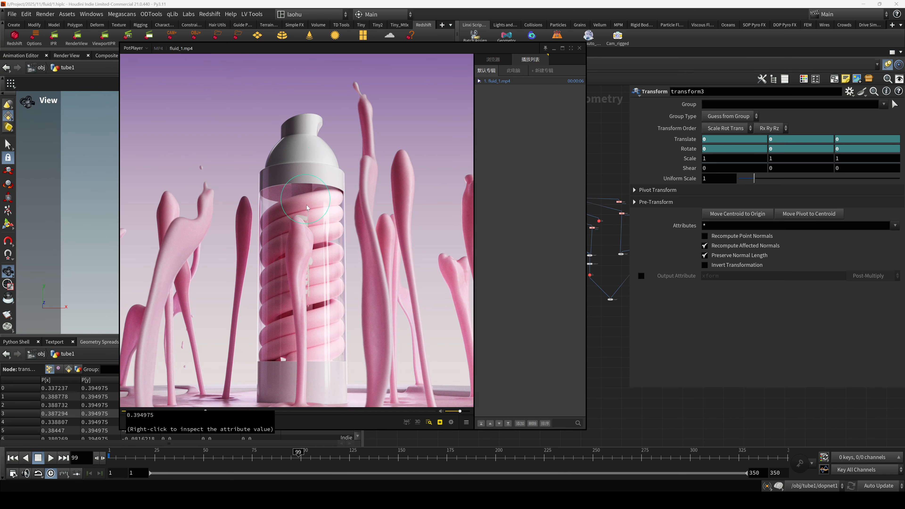
key("space")
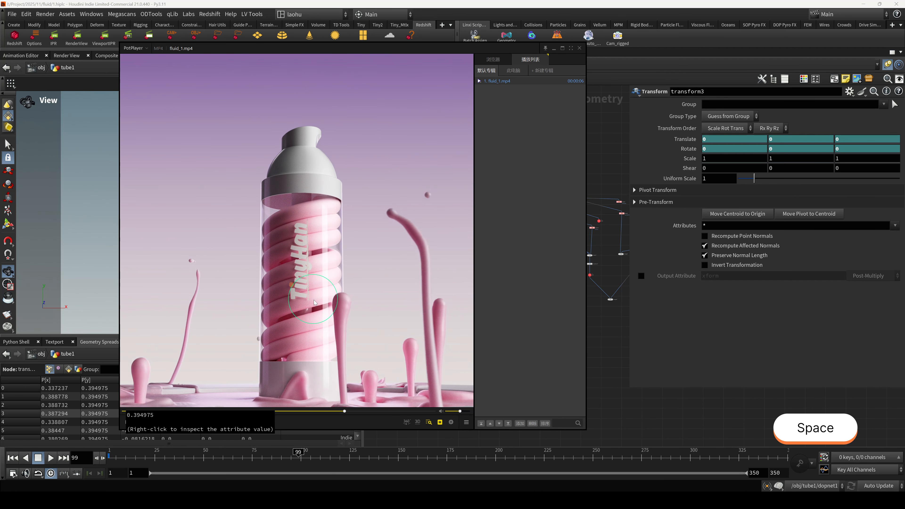
Watch the fluid_1.mp4 splash animation around the bottle, pausing on the tall fluid tendrils, and minimize the player
left_click_drag(313, 300, 317, 292)
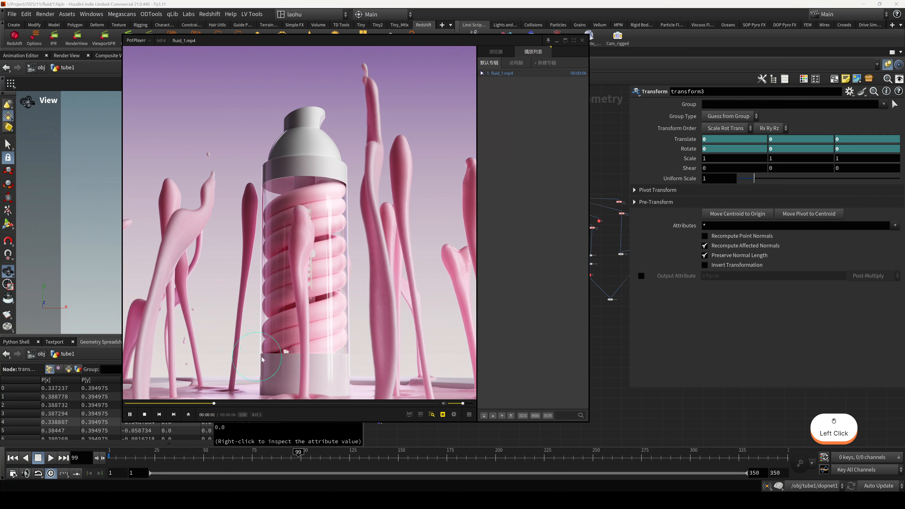
key("space")
left_click_drag(373, 302, 349, 307)
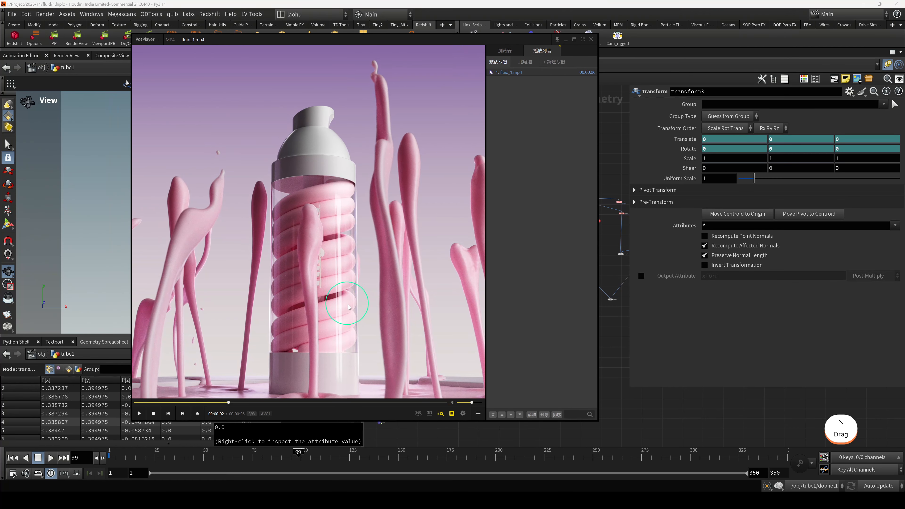
key("space")
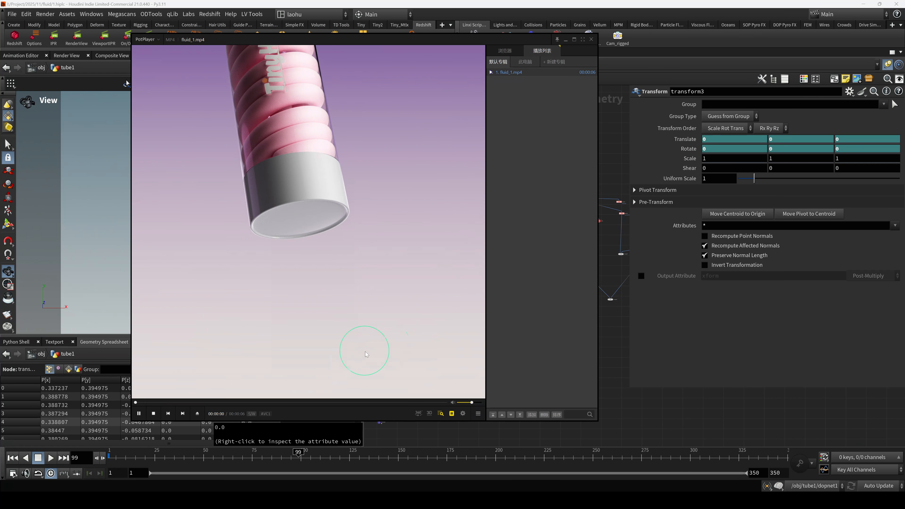
left_click_drag(360, 349, 301, 348)
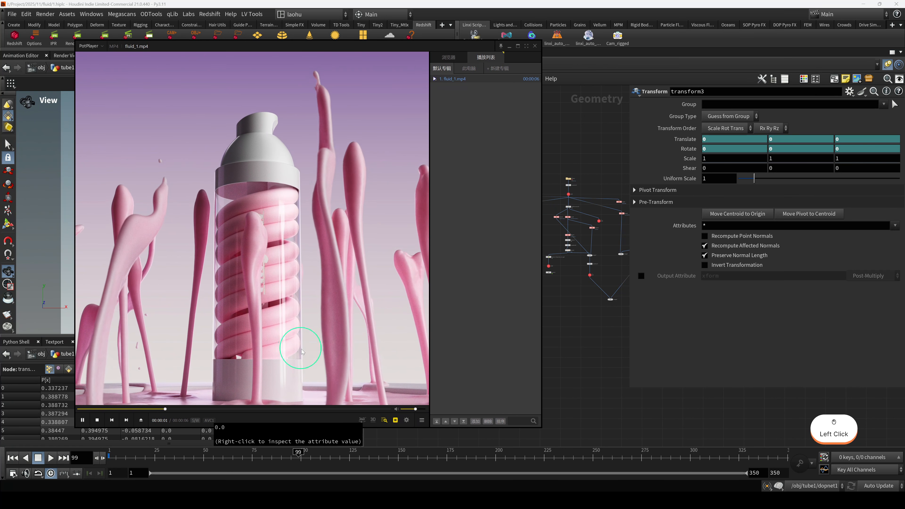
key("space")
left_click(510, 46)
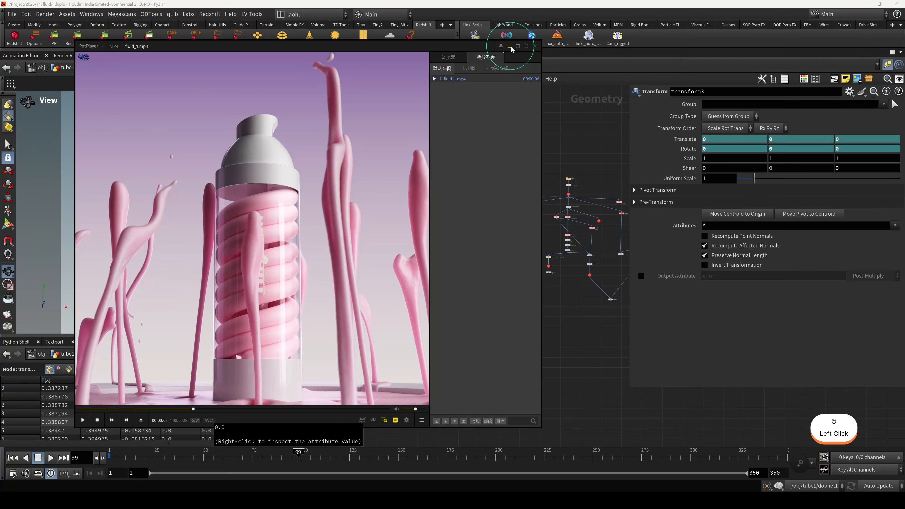
mouse_move(178, 220)
left_mouse_down()
mouse_move(194, 210)
mouse_move(200, 226)
mouse_move(219, 213)
mouse_move(182, 233)
left_mouse_up()
scroll(202, 210, "down", 8)
scroll(196, 216, "up", 5)
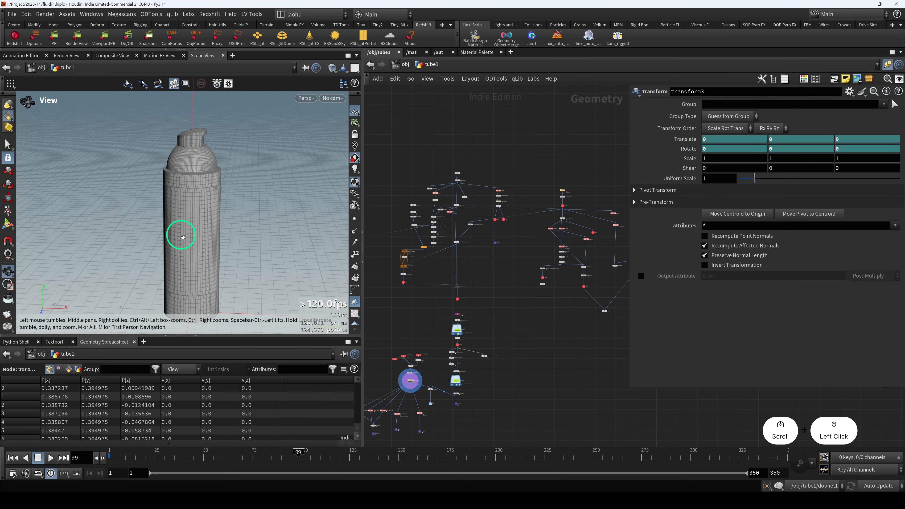
left_click(533, 180)
left_click_drag(533, 179, 512, 180)
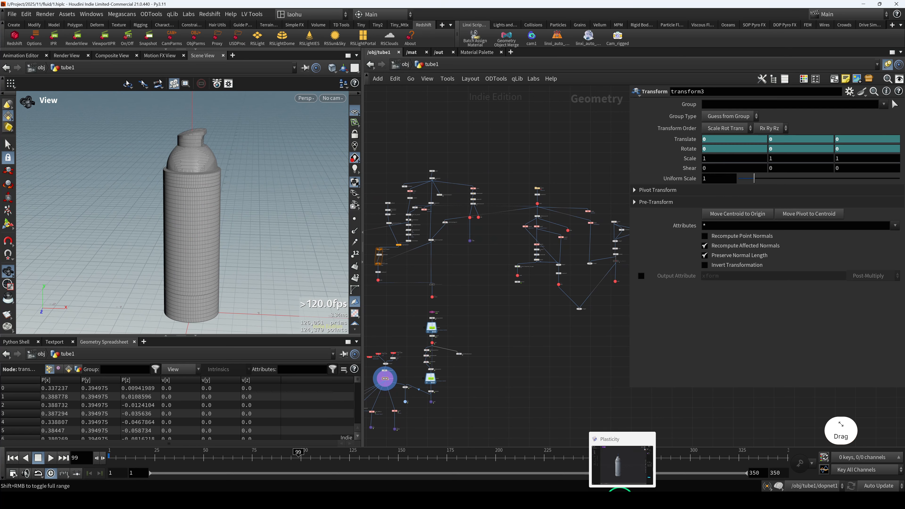
Switch to Plasticity, examine the bottle2 model's cap, body and base from several sides, and put the window away
left_click(623, 460)
left_click_drag(161, 39, 134, 49)
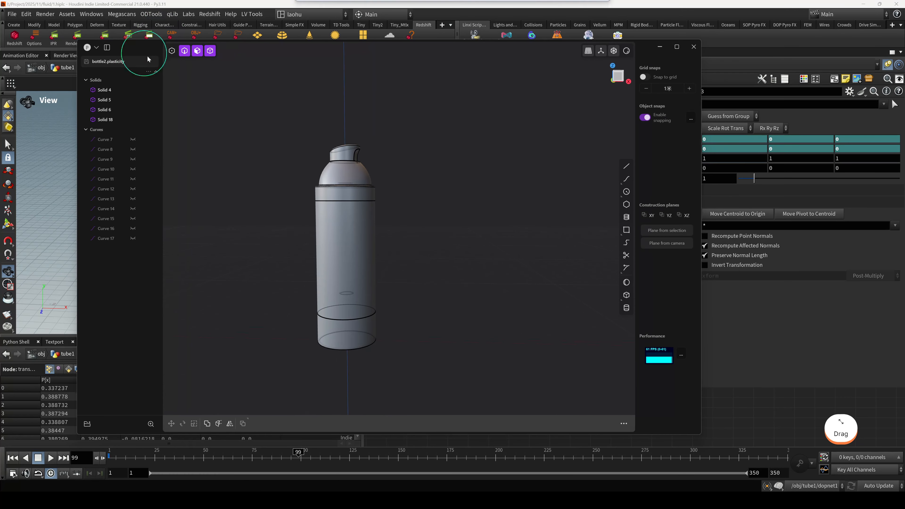
scroll(307, 226, "down", 1)
middle_click_drag(271, 238, 395, 217)
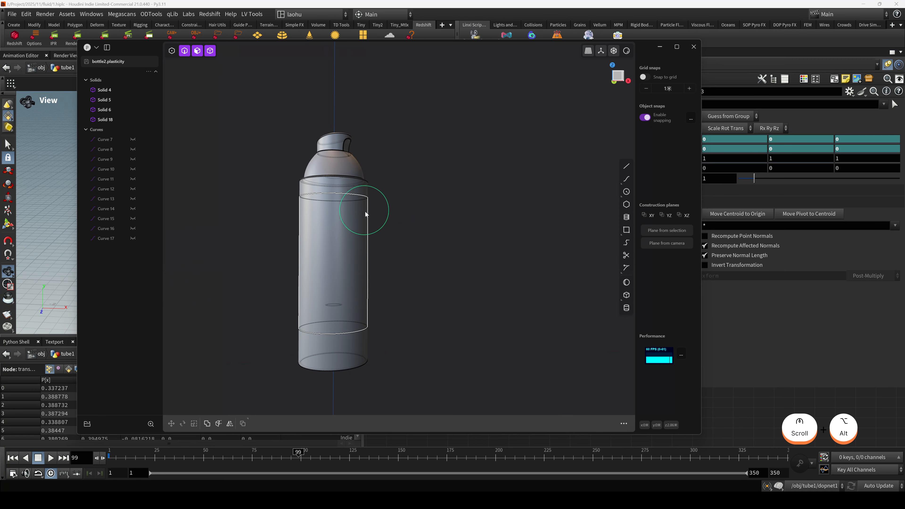
left_click_drag(369, 224, 242, 202, "alt")
scroll(380, 238, "down", 3)
scroll(354, 235, "up", 4)
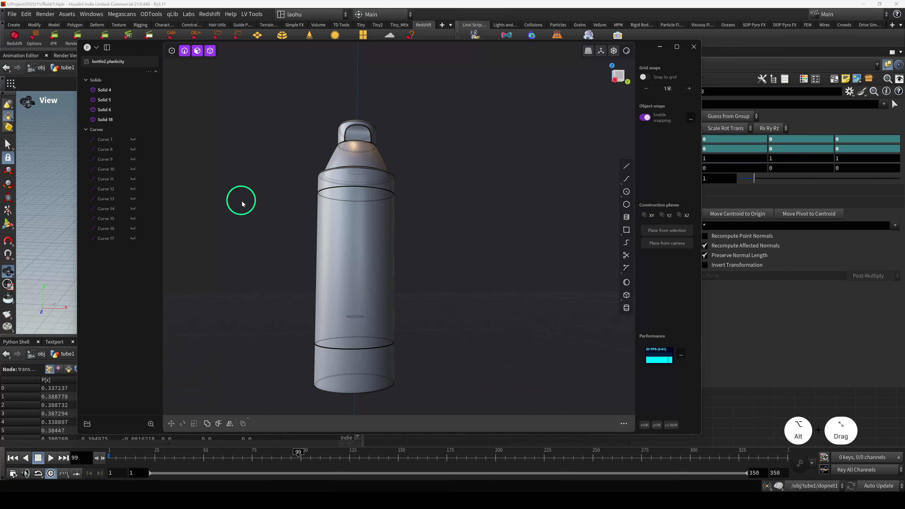
scroll(363, 176, "up", 2)
scroll(362, 177, "down", 2)
left_click_drag(314, 199, 368, 199, "alt")
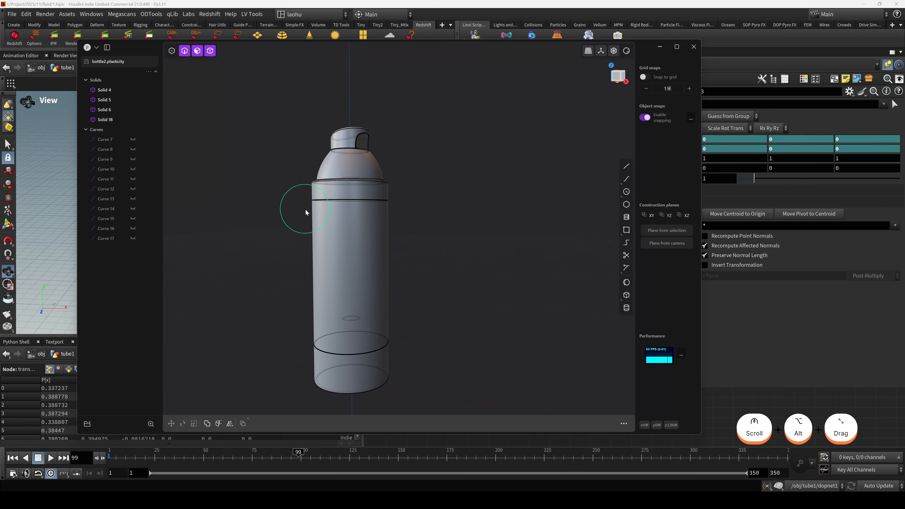
left_click_drag(295, 229, 328, 233, "alt")
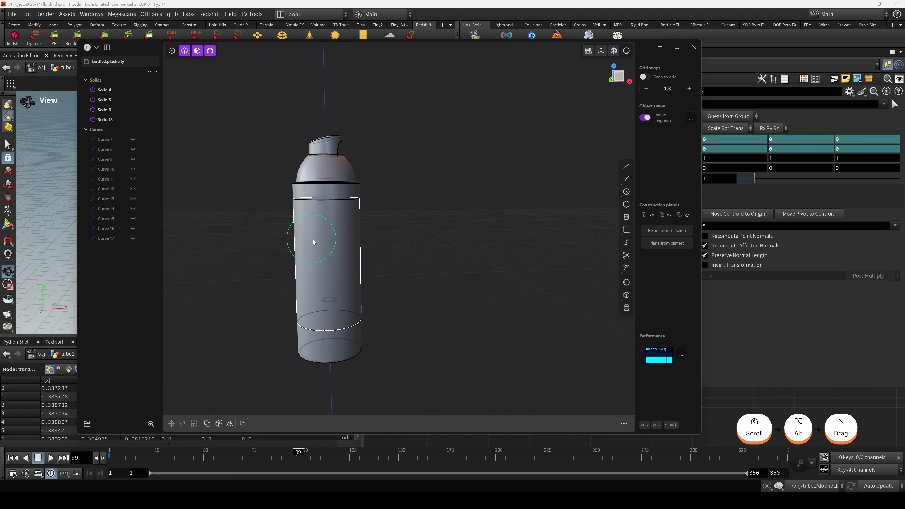
left_click_drag(282, 252, 326, 242, "alt")
scroll(324, 230, "up", 3)
scroll(357, 244, "up", 2)
scroll(326, 241, "down", 1)
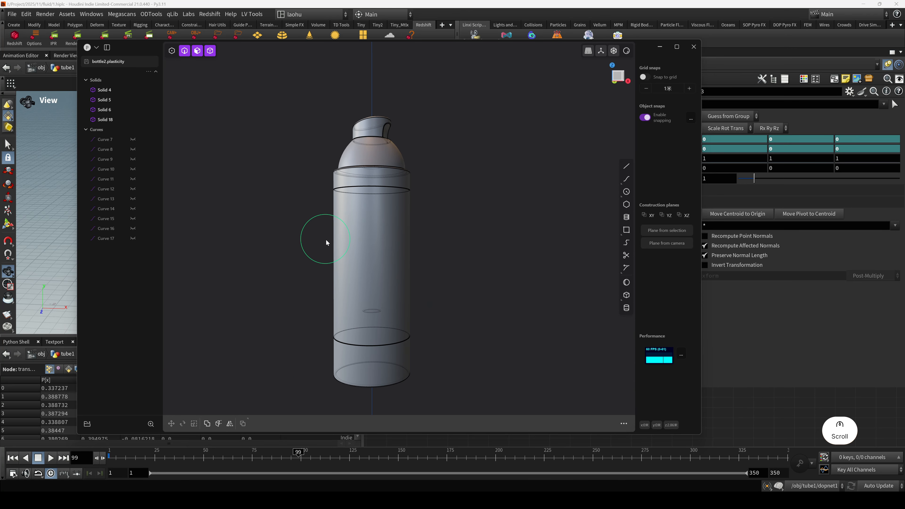
scroll(325, 238, "up", 3)
scroll(323, 234, "down", 2)
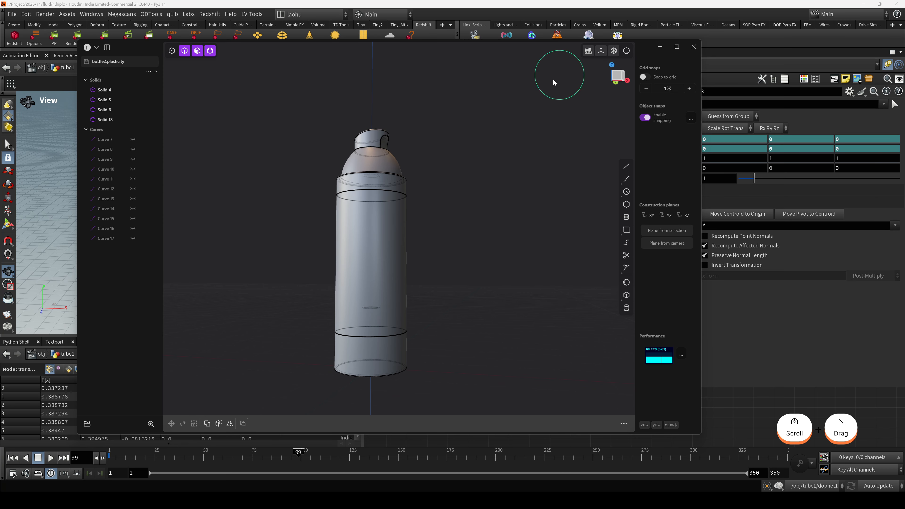
left_click(690, 48)
Display the bottle1 file node that imports bottle21.obj and frame its geometry in the viewport
middle_click_drag(499, 169, 469, 191)
scroll(469, 192, "up", 6)
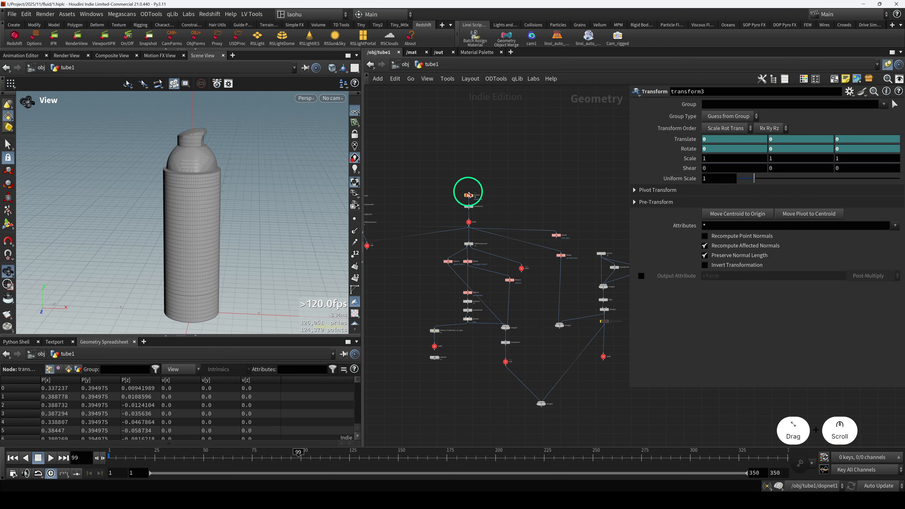
left_click(468, 202)
key("r")
key("h")
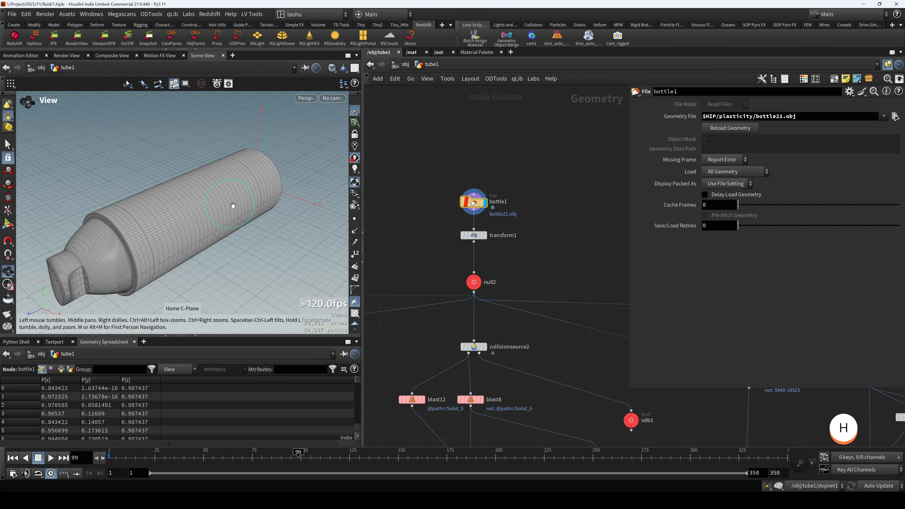
Display the transform1 node's result and examine the rotated and scaled bottle relative to the ground grid
left_click_drag(473, 238, 488, 246)
key("r")
scroll(314, 216, "down", 2)
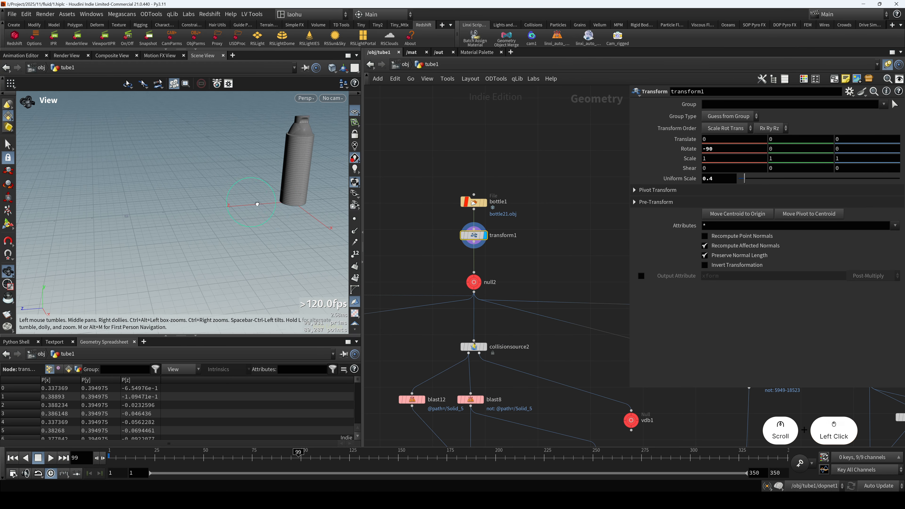
left_click_drag(257, 202, 331, 178)
middle_click_drag(524, 218, 532, 227)
left_click_drag(223, 203, 220, 192)
middle_click_drag(220, 192, 230, 227)
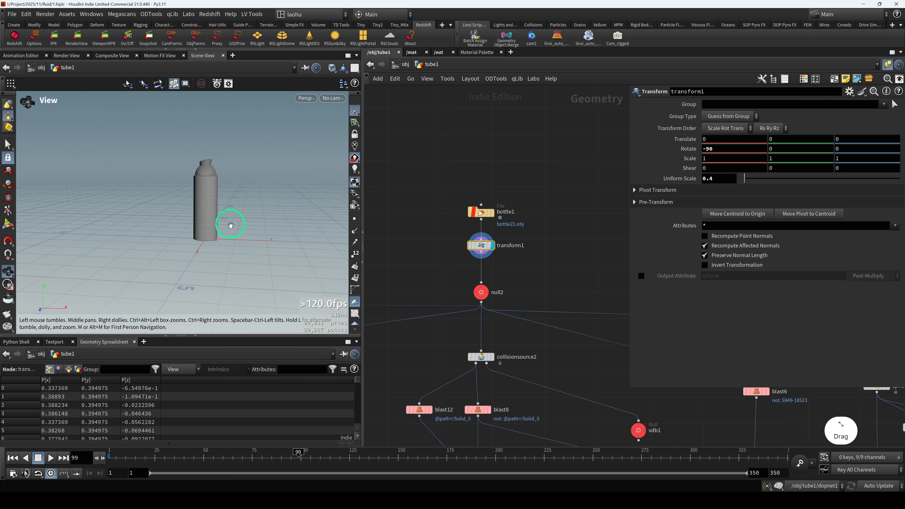
scroll(228, 225, "up", 3)
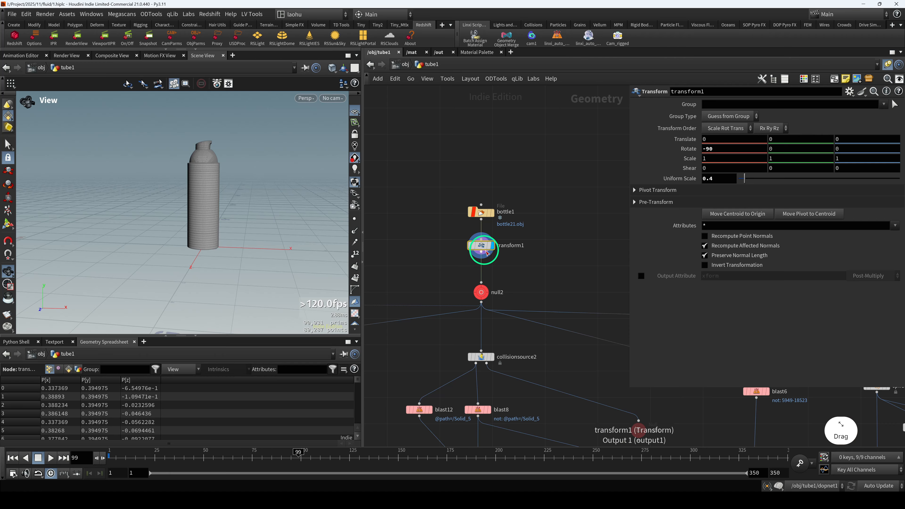
Open the transform1 node's information to check the bottle's size, and close it
left_click_drag(486, 252, 486, 256)
left_click_drag(258, 212, 246, 228)
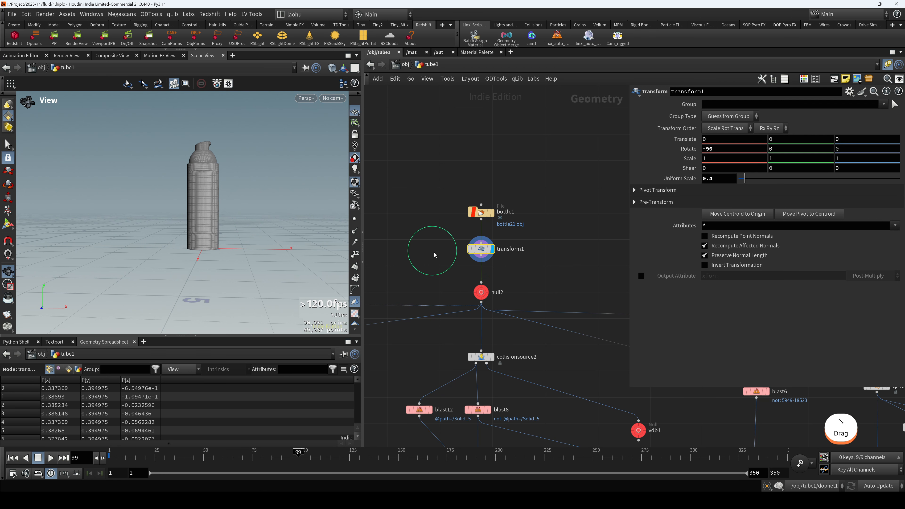
left_click(481, 253, "ctrl")
left_click_drag(482, 254, 697, 171)
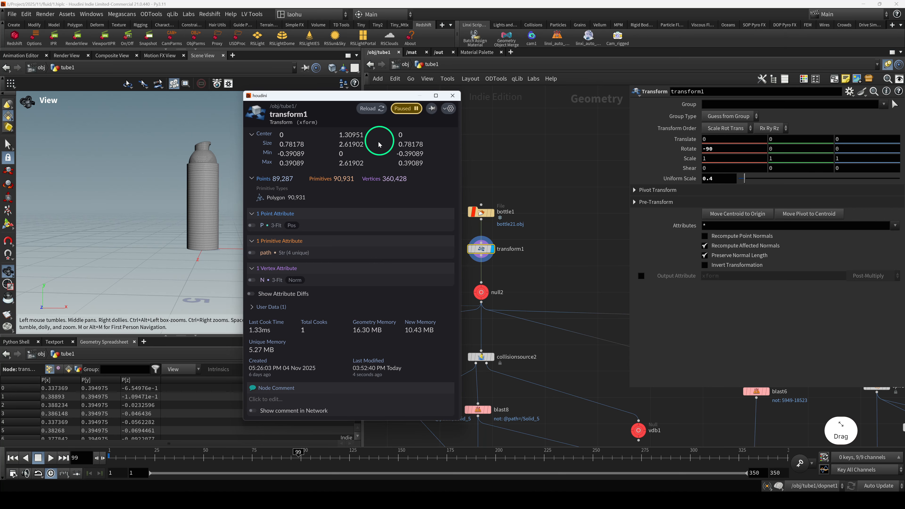
left_click(452, 96)
scroll(448, 299, "down", 3)
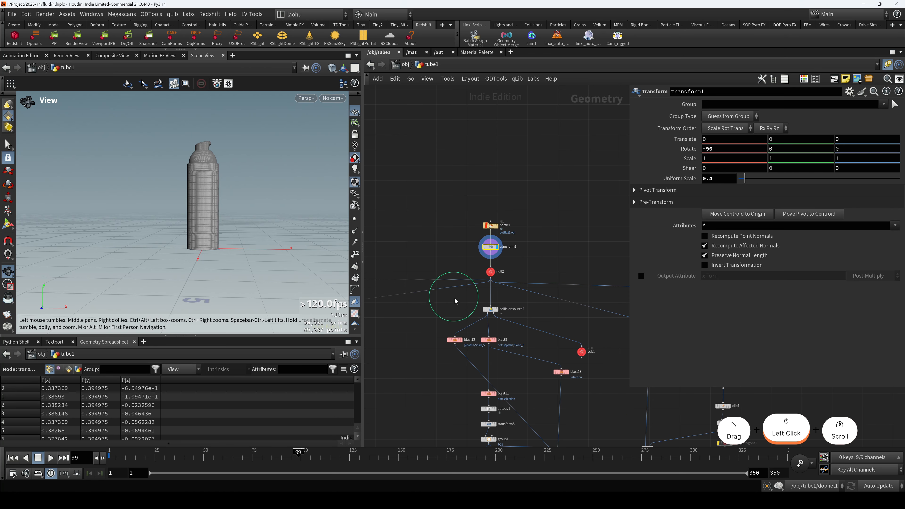
scroll(252, 227, "down", 2)
left_click_drag(252, 226, 212, 237)
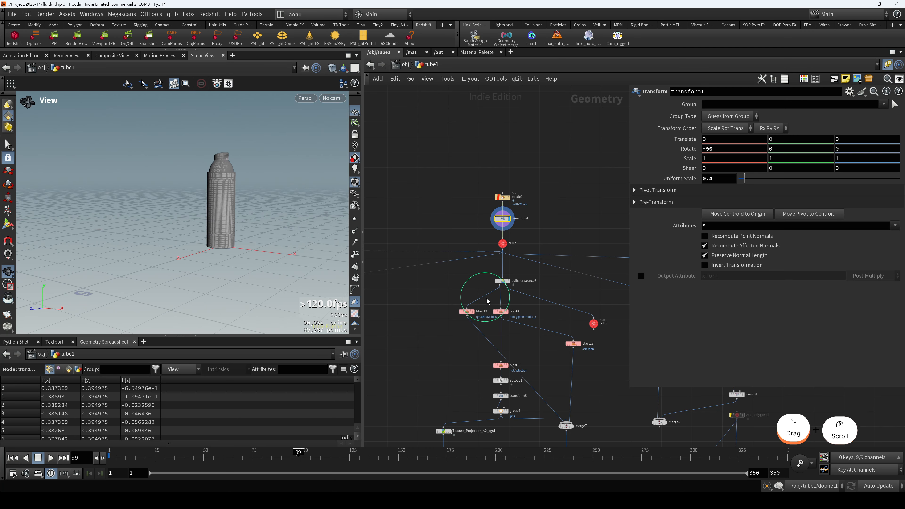
middle_click_drag(431, 340, 446, 321)
left_click_drag(214, 229, 223, 224)
scroll(221, 224, "up", 5)
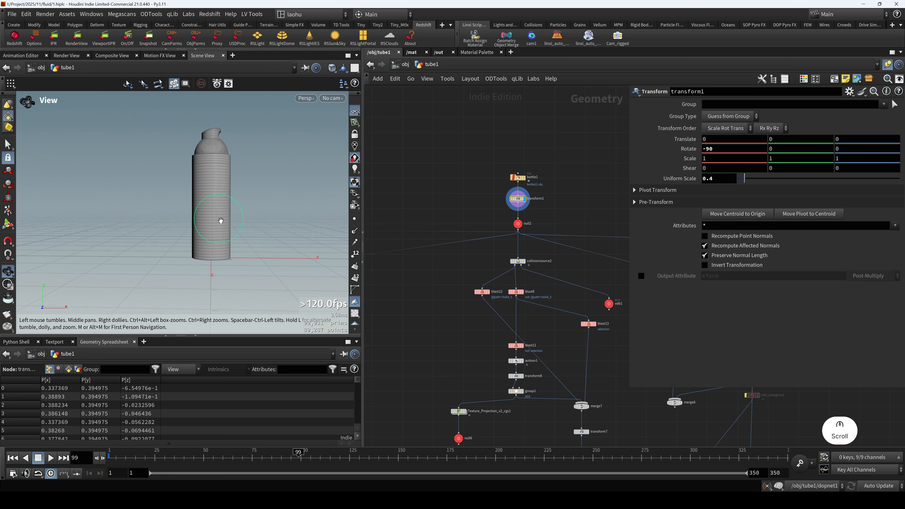
Switch to the video player, replay fluid_1.mp4 to study the splashes around the bottle, and minimize it
mouse_move(511, 487)
left_click(435, 447)
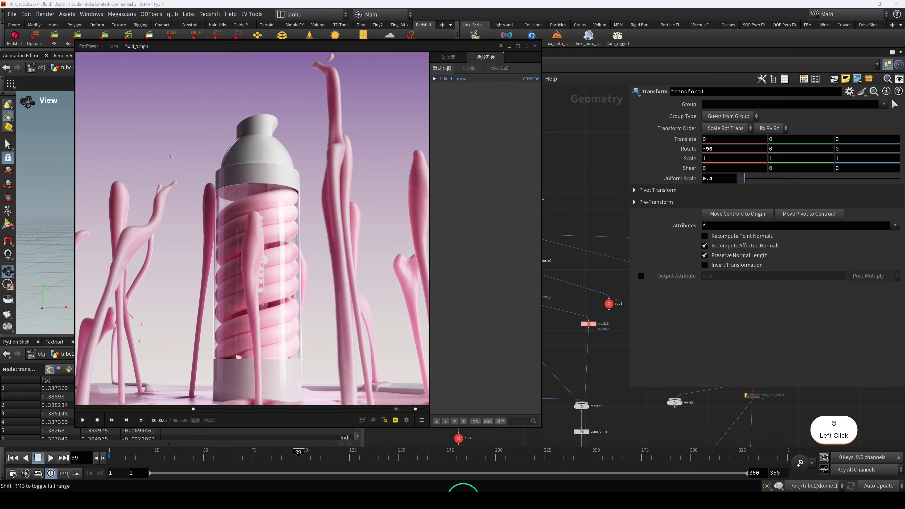
key("space")
left_click(107, 406)
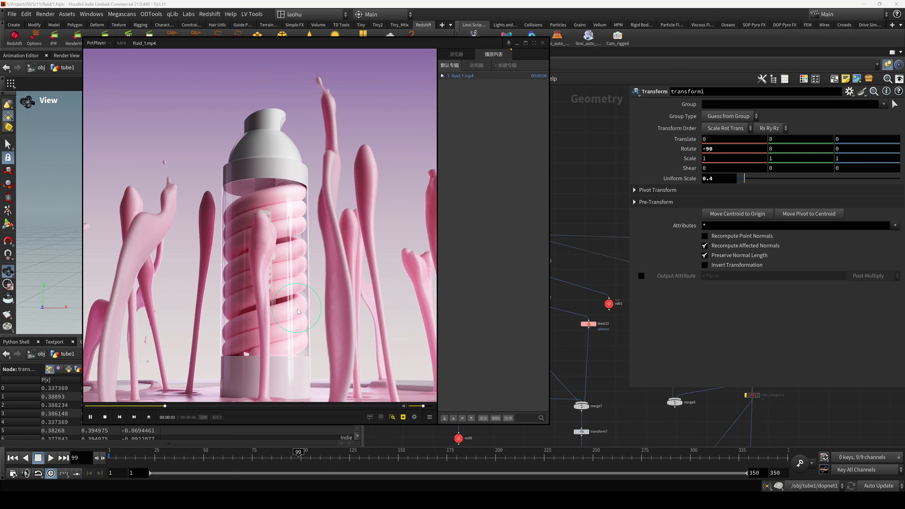
key("space")
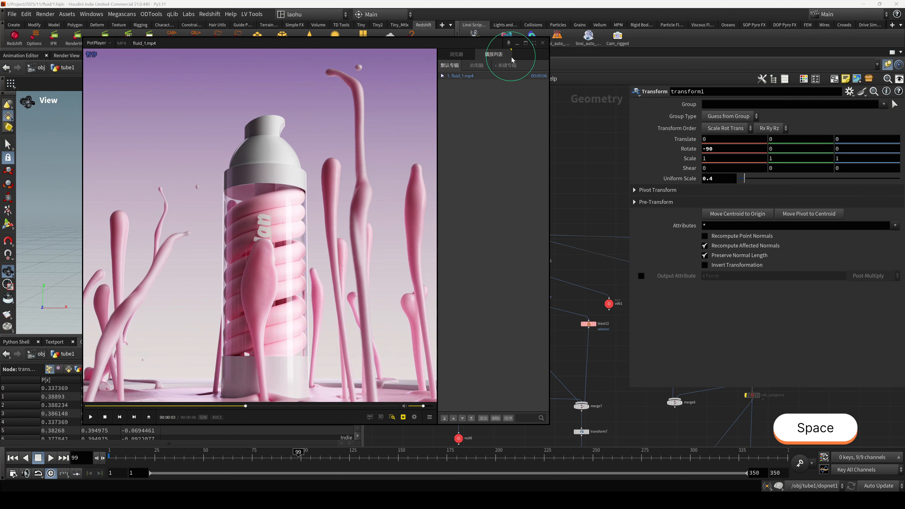
left_click(517, 43)
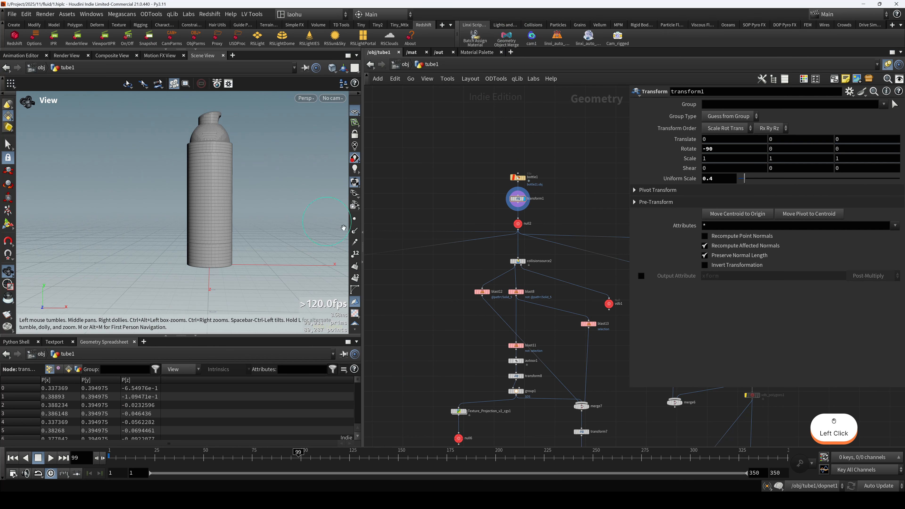
Display the null2 node below transform1 in the bottle network
left_click(515, 223)
key("r")
middle_click_drag(435, 277, 401, 275)
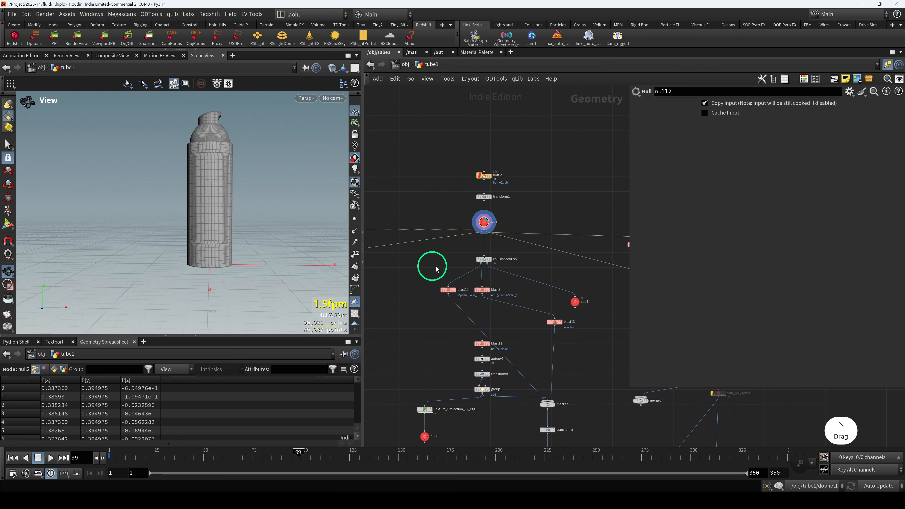
Select the collisionsource2 node below null2 and examine its volume settings and output connections
left_click(482, 259)
scroll(459, 253, "up", 3)
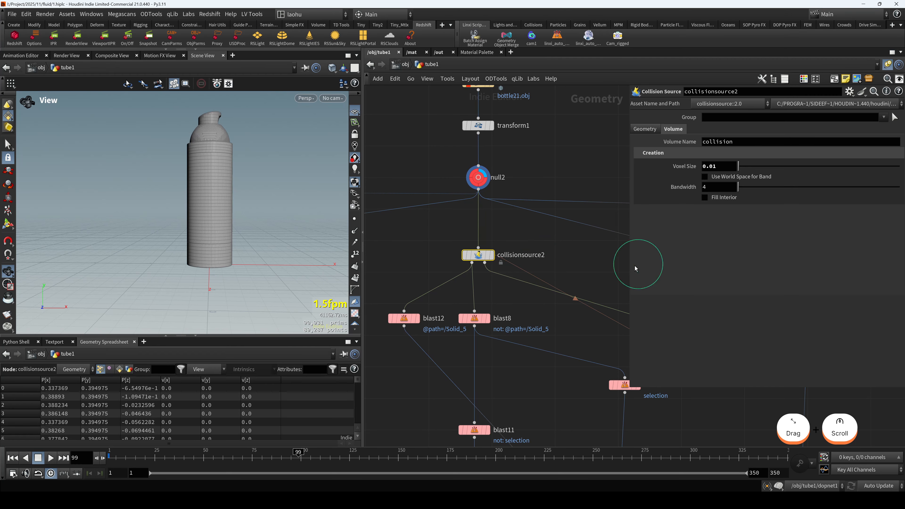
scroll(473, 307, "down", 3)
scroll(474, 288, "up", 5)
middle_click_drag(473, 287, 479, 253)
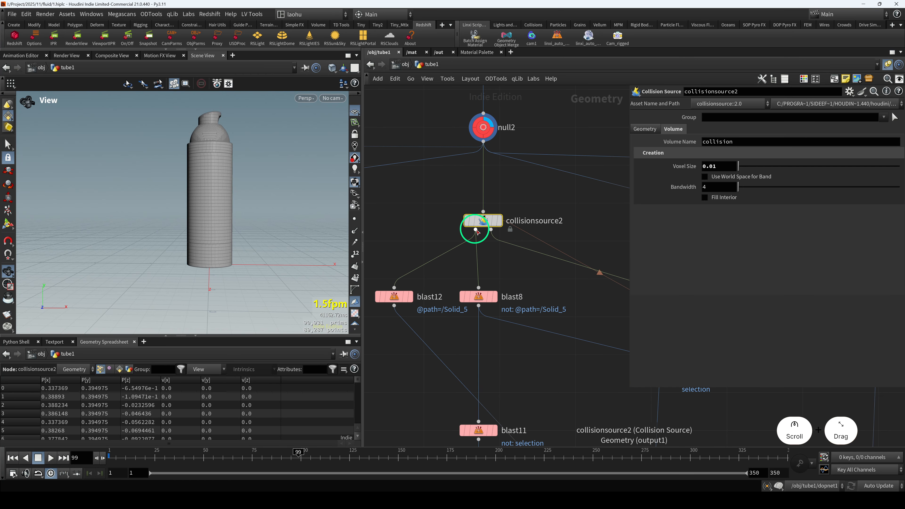
Add a null node on collisionsource2's first output and display it to check the output geometry
scroll(450, 251, "down", 3)
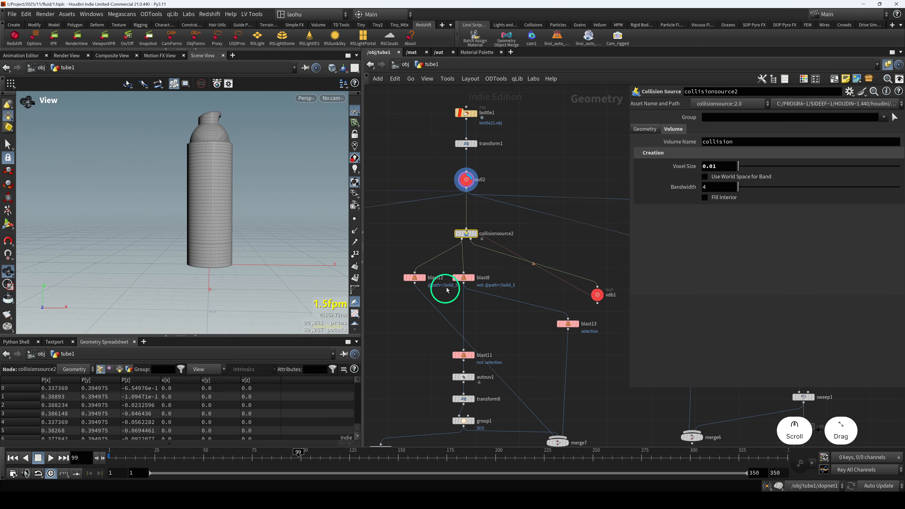
left_click(461, 241)
key("Tab")
key("Return")
key("Return")
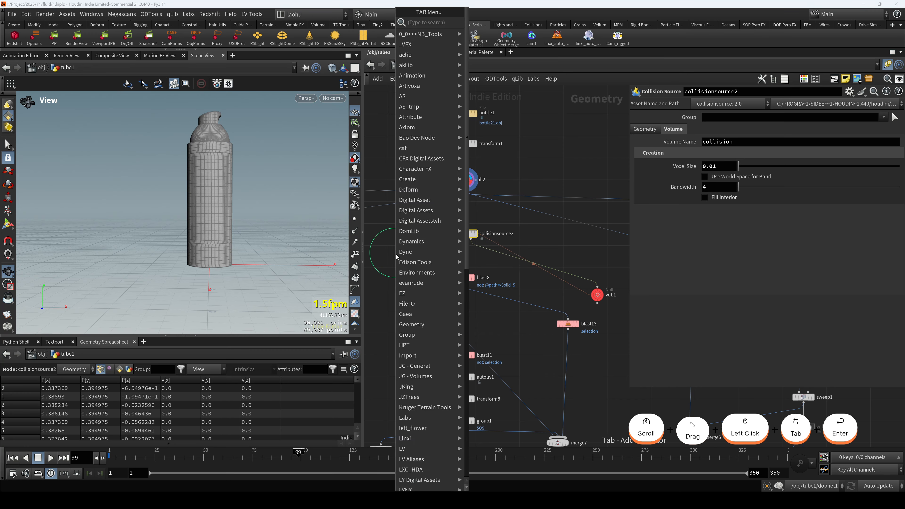
key("r")
left_click_drag(396, 246, 394, 258)
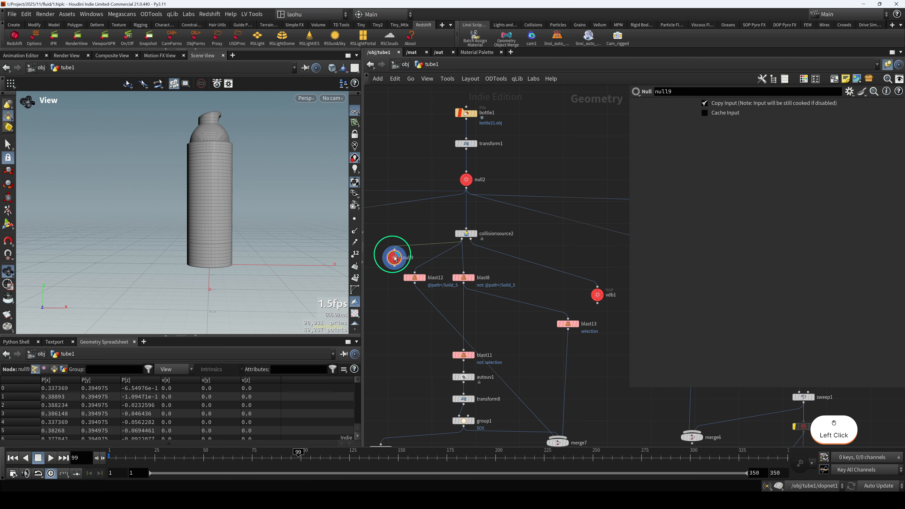
Display the vdb1 null and inspect its collision volume up close in the viewport
left_click(597, 294)
key("r")
mouse_move(229, 203)
left_mouse_down()
mouse_move(161, 208)
mouse_move(219, 208)
left_mouse_up()
scroll(210, 200, "up", 5)
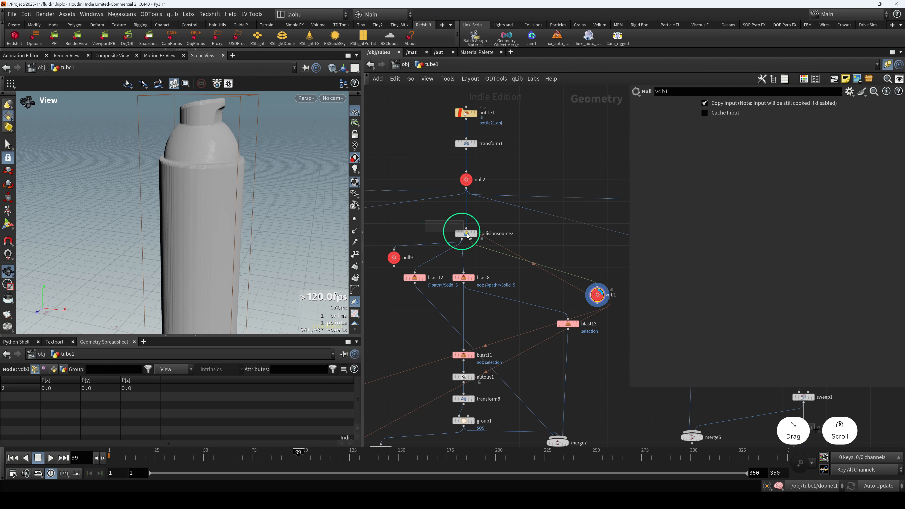
Check the voxel size of collisionsource2 against the bottle volume shown by vdb1
left_click(465, 233)
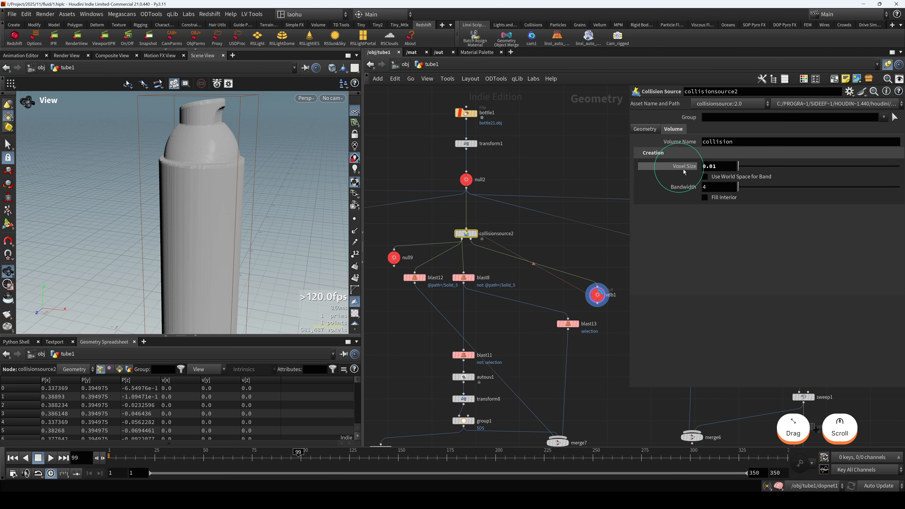
middle_click_drag(555, 279, 534, 243)
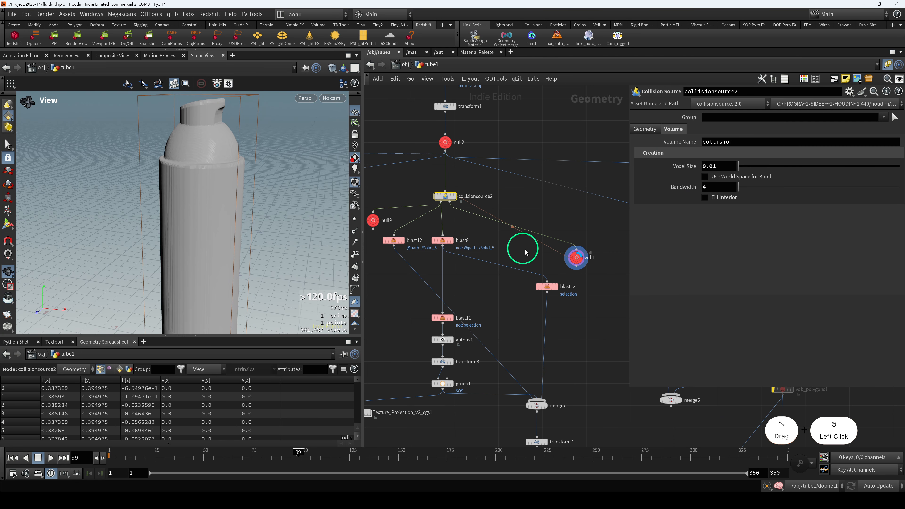
left_click_drag(236, 226, 229, 194)
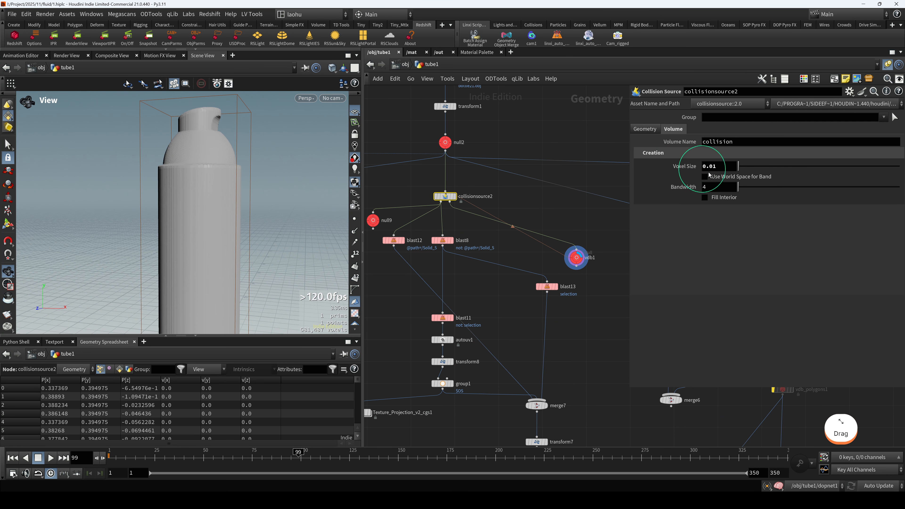
left_click_drag(592, 264, 590, 264)
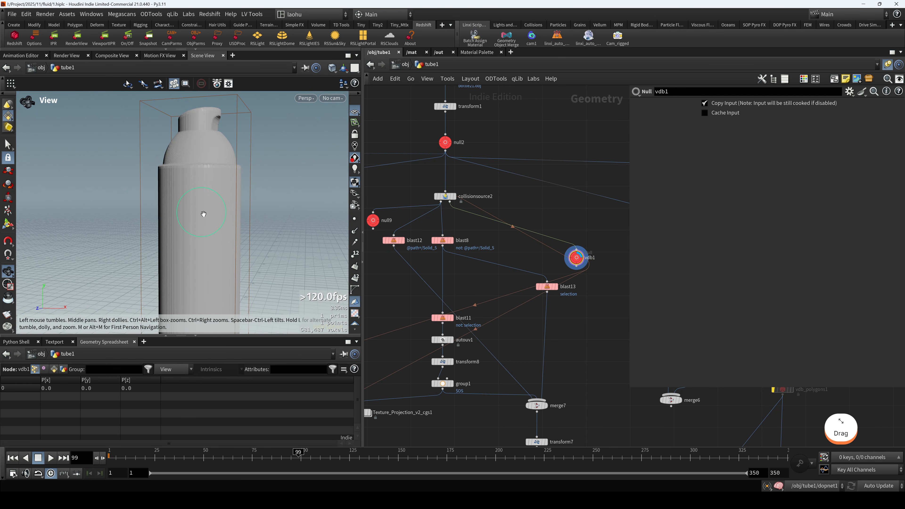
scroll(221, 217, "down", 3)
left_click_drag(220, 218, 210, 233)
scroll(532, 245, "down", 6)
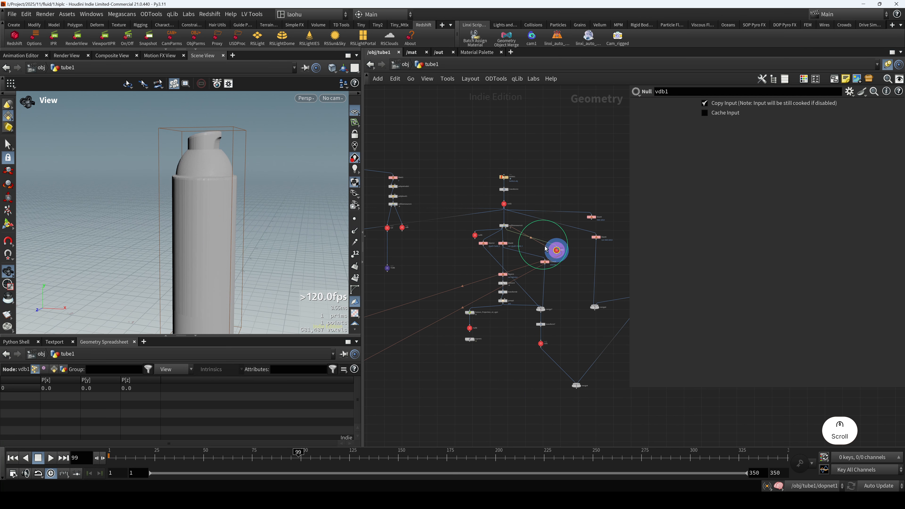
Display the blast12 node to view the bottle parts without Solid_5
scroll(512, 259, "up", 2)
middle_click_drag(512, 259, 524, 236)
scroll(519, 230, "up", 3)
middle_click_drag(496, 198, 502, 199)
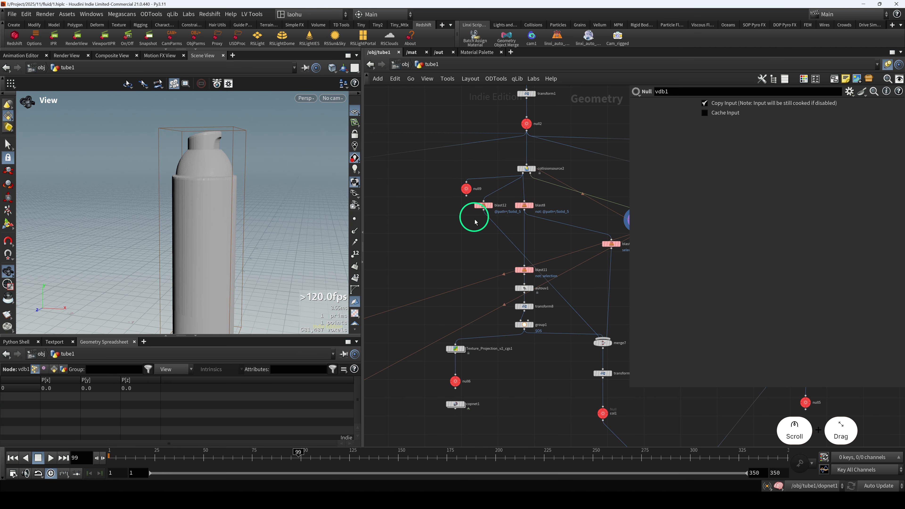
left_click(484, 205)
key("r")
scroll(493, 310, "down", 4)
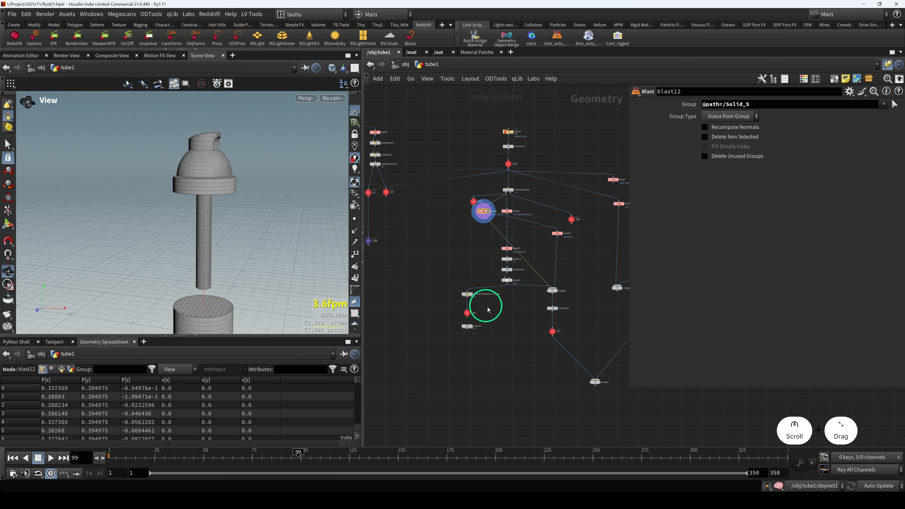
Display the col1 null, blast13 and group1 in turn to compare the bottle geometry in each branch
left_click(552, 331)
key("r")
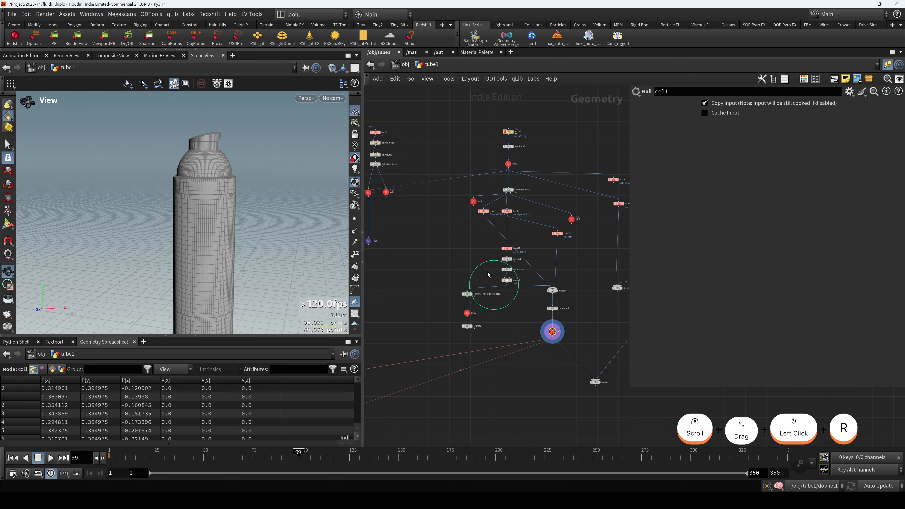
scroll(497, 239, "up", 2)
left_click(589, 234)
key("r")
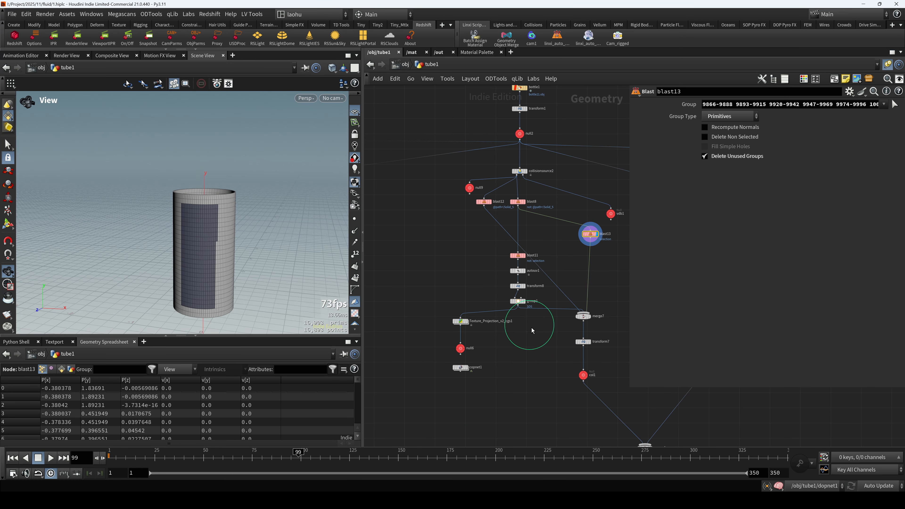
left_click(517, 301)
key("r")
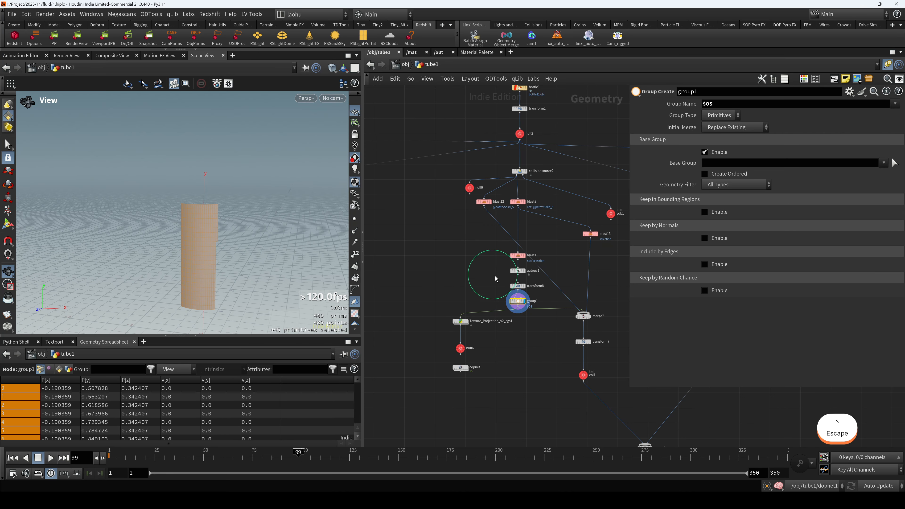
Display the blast8 node to view the isolated Solid_5 bottle body
scroll(515, 249, "up", 2)
left_click(522, 188)
key("r")
left_click_drag(523, 189, 521, 197)
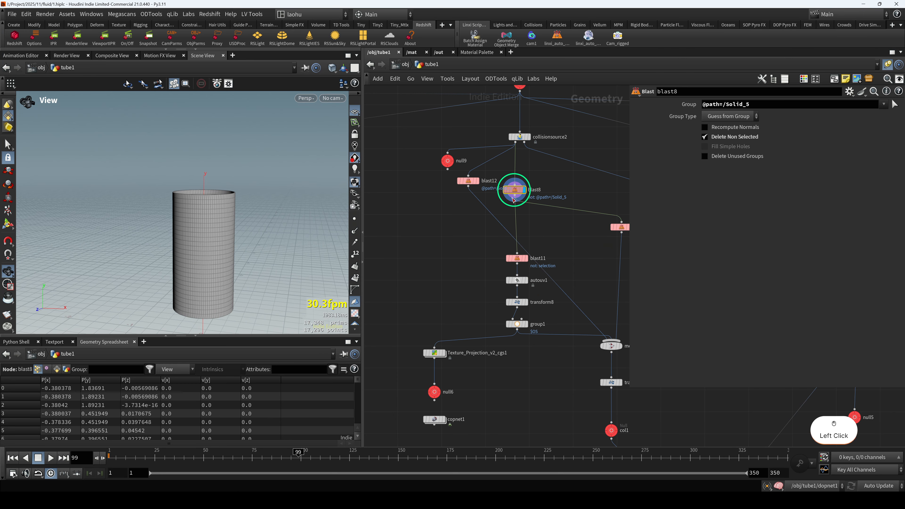
Switch to the video player, replay fluid_1.mp4 to study the transparent bottle body and its logo, and minimize it
mouse_move(479, 502)
left_click(442, 453)
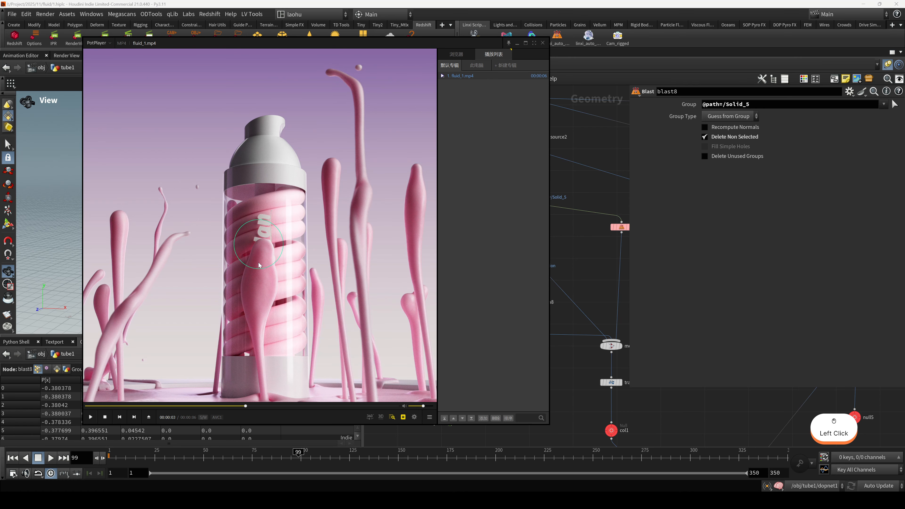
key("space")
key("space")
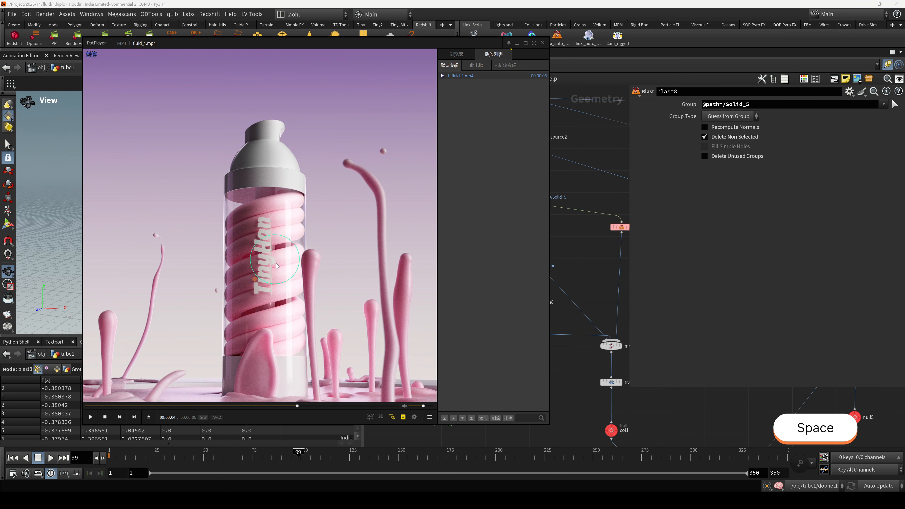
left_click(517, 44)
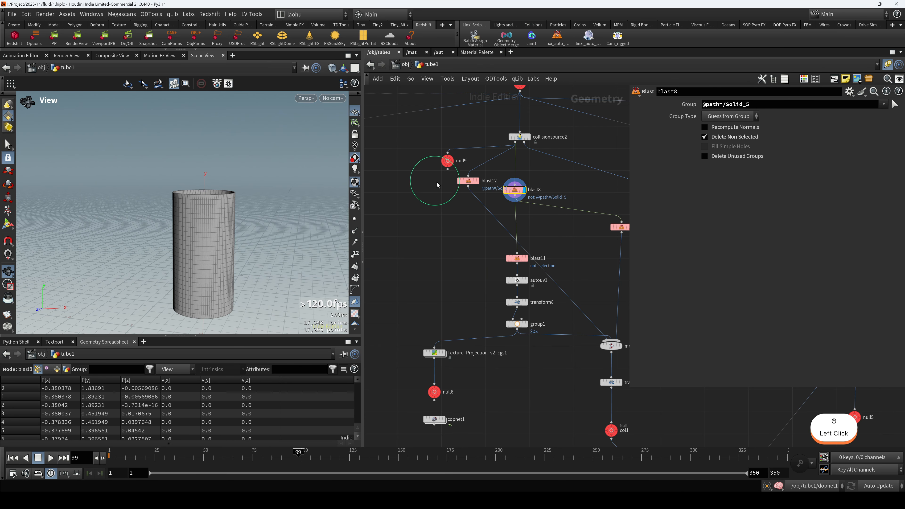
key("alt+Tab")
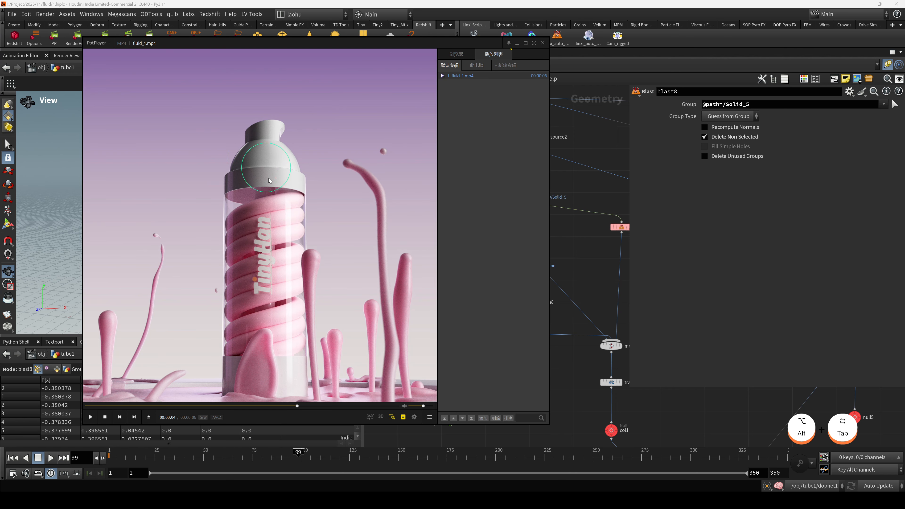
left_click_drag(298, 271, 309, 267)
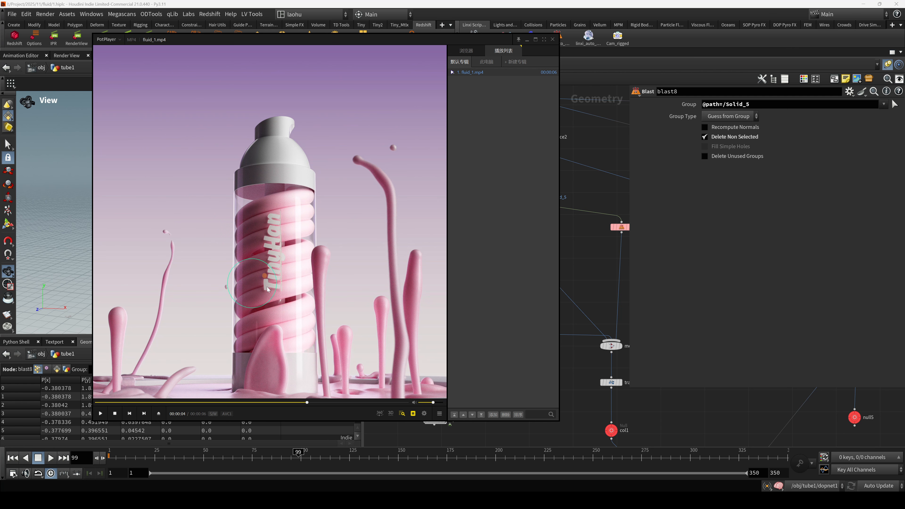
left_click(527, 39)
Inspect the blast13 and blast11 nodes that split the bottle body into the main shell and the logo area
left_click(564, 238)
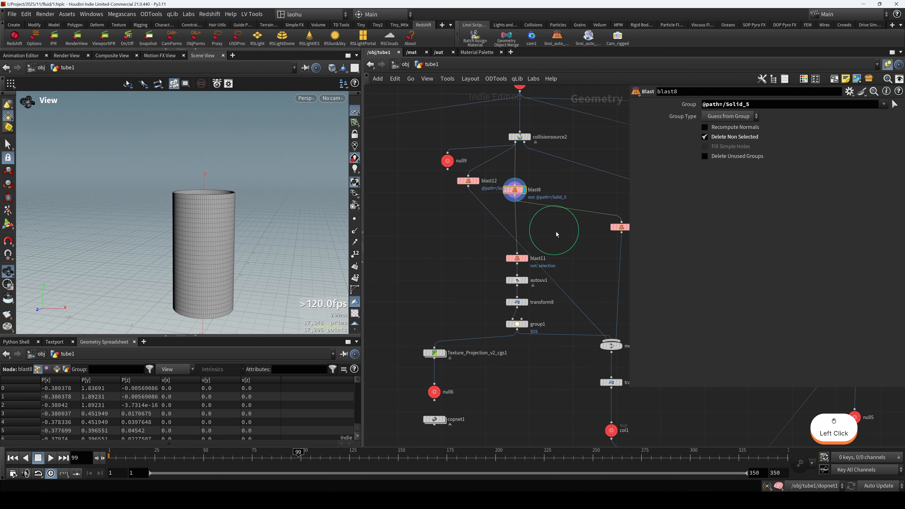
middle_click_drag(557, 234, 526, 222)
left_click_drag(307, 212, 186, 232)
left_click(547, 243)
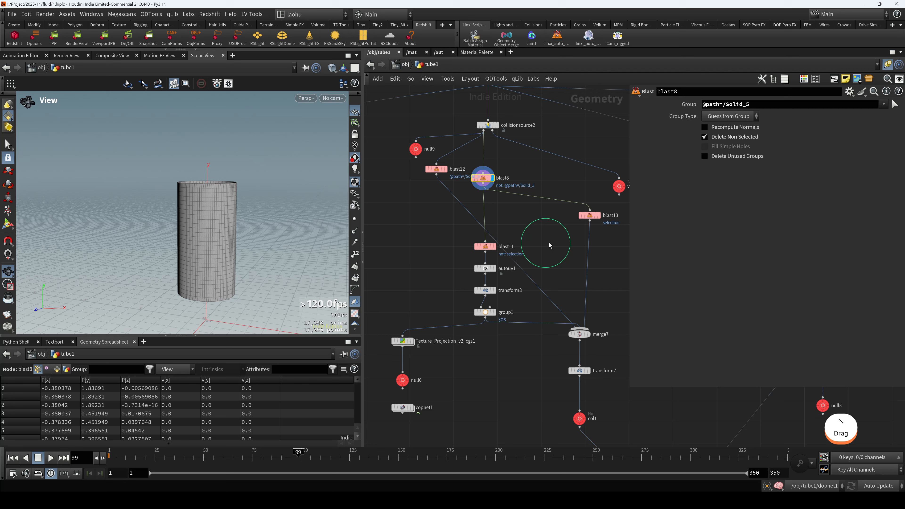
left_click(582, 215)
left_click(485, 247)
left_click_drag(229, 248, 170, 234)
Display the autouv1 node, examine the patch's UV layout in the UV view, and return to the perspective view
left_click(493, 274)
key("r")
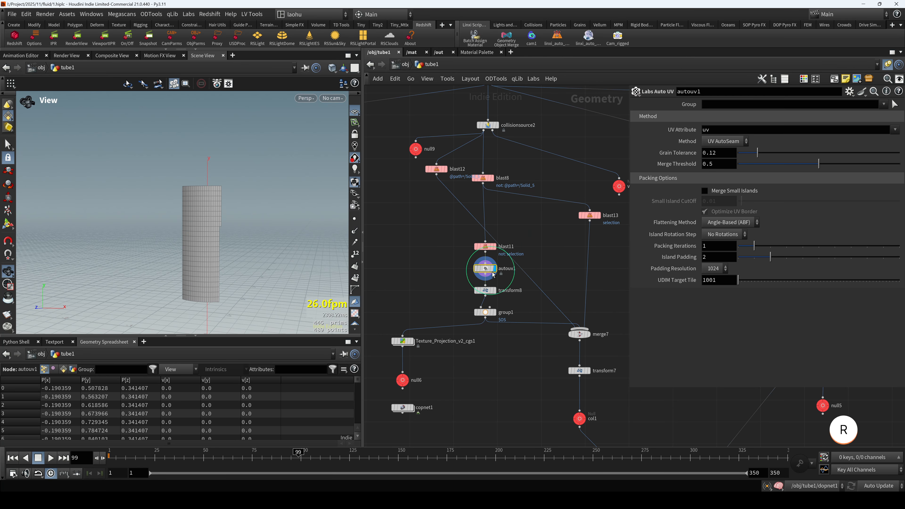
key("space+5")
scroll(228, 238, "down", 3)
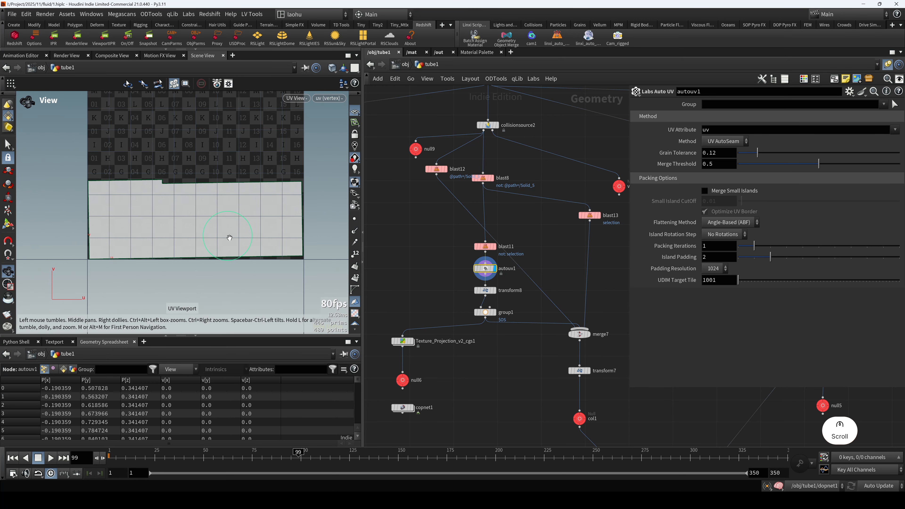
key("space+1")
Display the transform8 node and check the group1 settings below it
left_click(485, 290)
key("r")
left_click(485, 313)
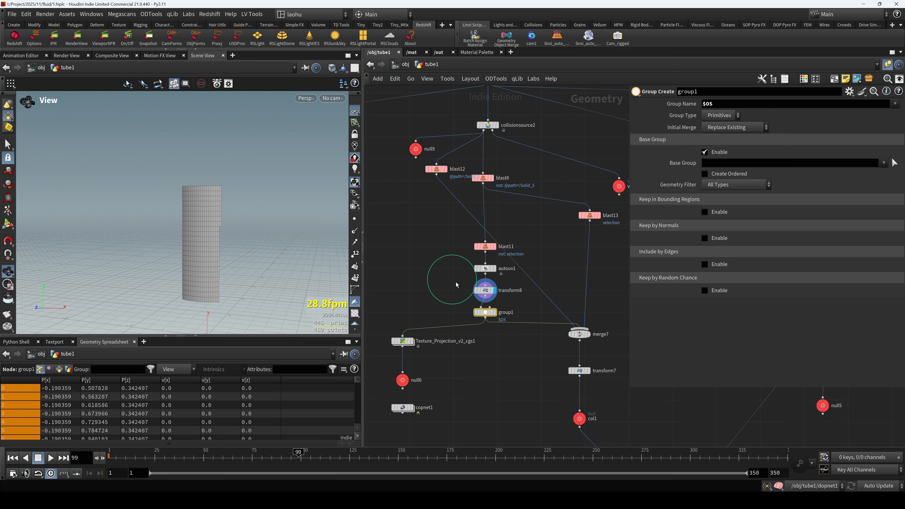
left_click(485, 290)
Display the Texture_Projection_v2_cgs1 node and examine its settings and the tinyhanlogo.png logo projected on the bottle patch
left_click_drag(488, 342, 490, 307)
left_click(442, 304)
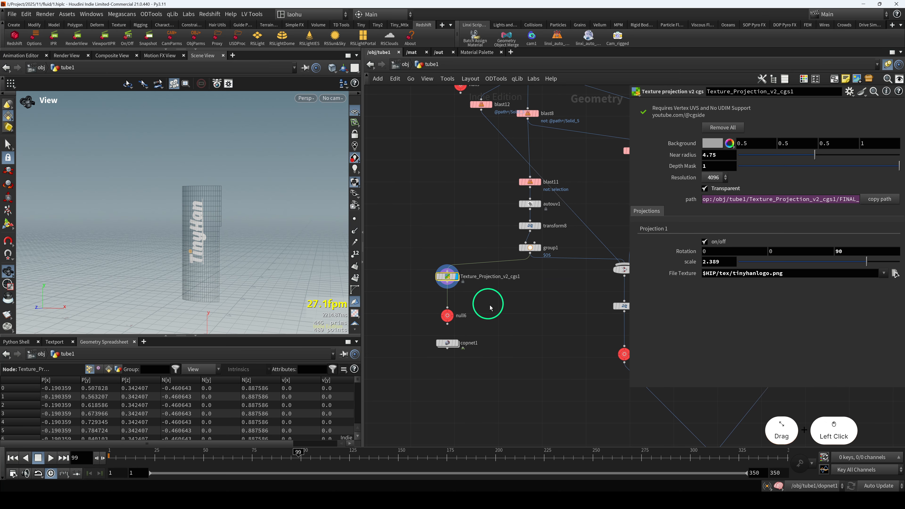
scroll(468, 303, "up", 2)
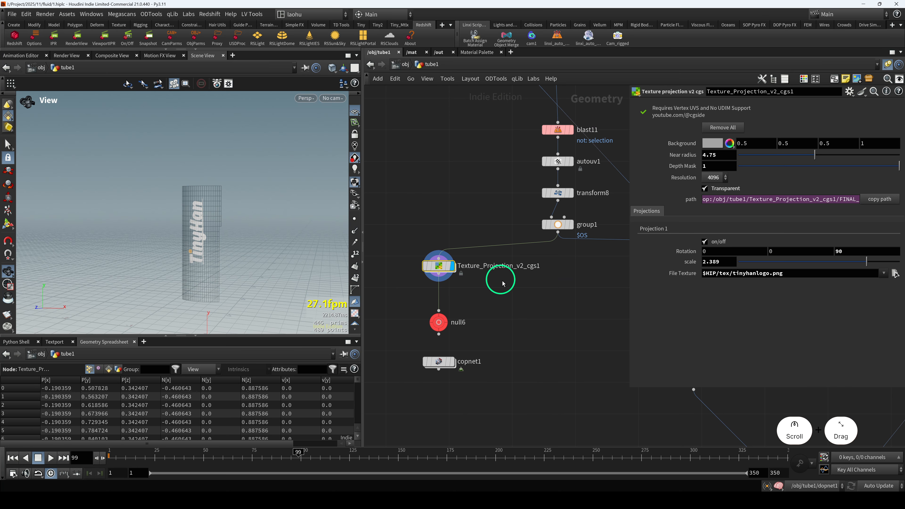
scroll(503, 281, "up", 2)
left_click_drag(421, 270, 418, 278)
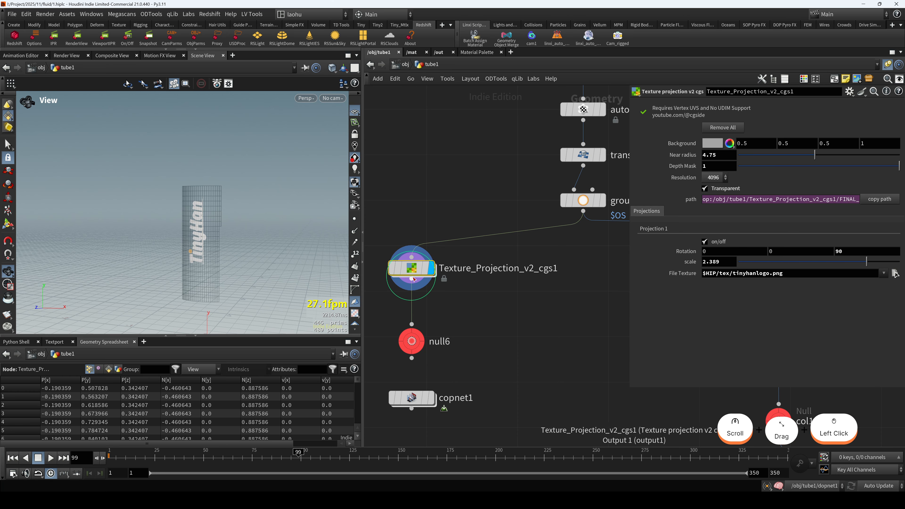
left_click_drag(439, 307, 463, 284)
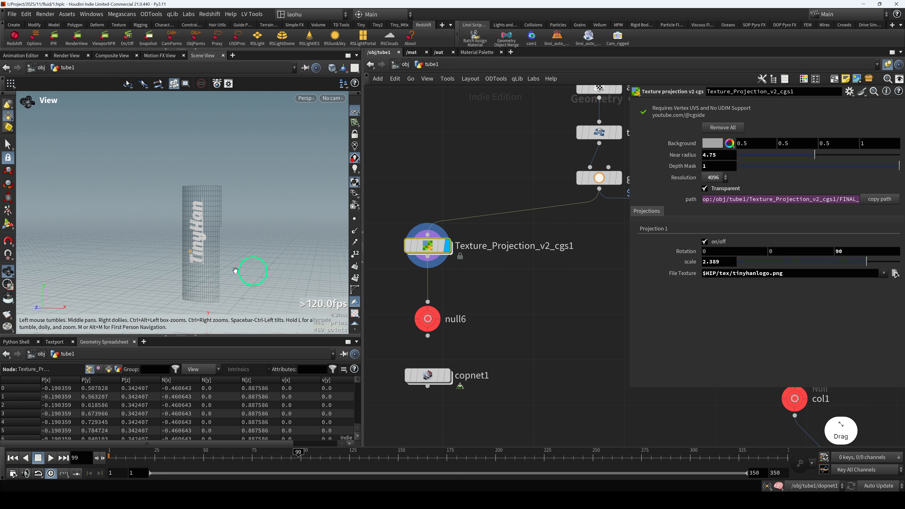
scroll(172, 262, "up", 3, "alt")
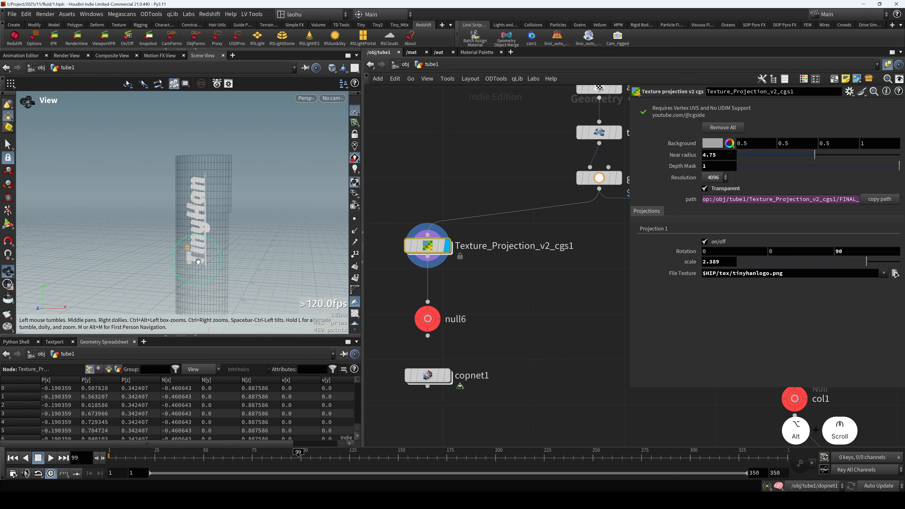
left_click_drag(199, 261, 259, 247, "alt")
scroll(202, 252, "down", 1)
left_click_drag(428, 249, 427, 248)
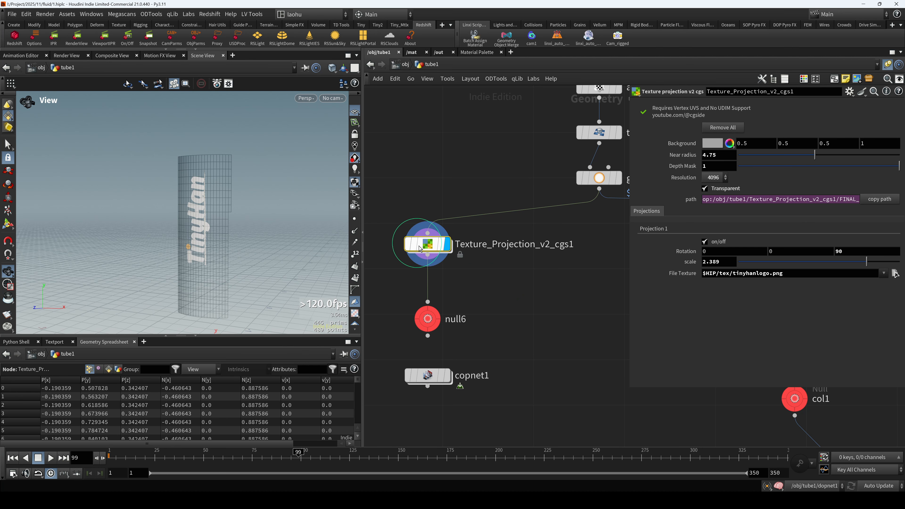
mouse_move(426, 251)
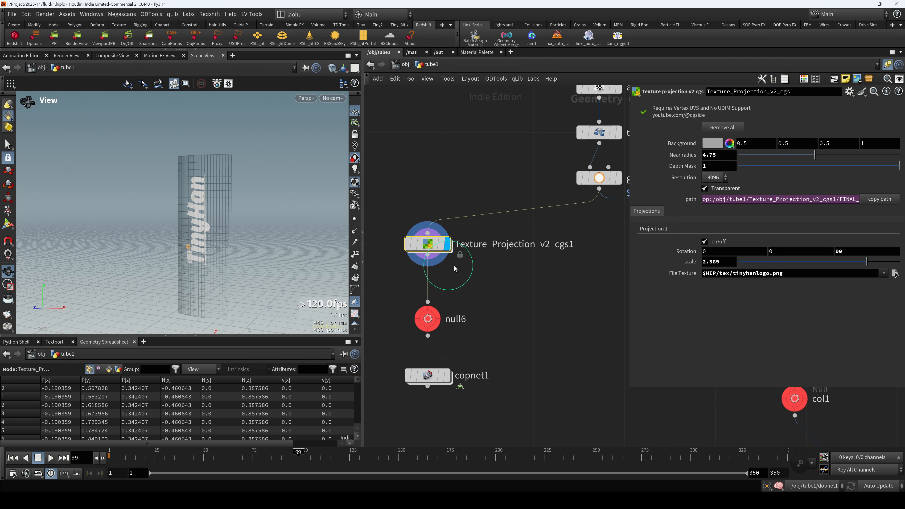
scroll(519, 272, "down", 3)
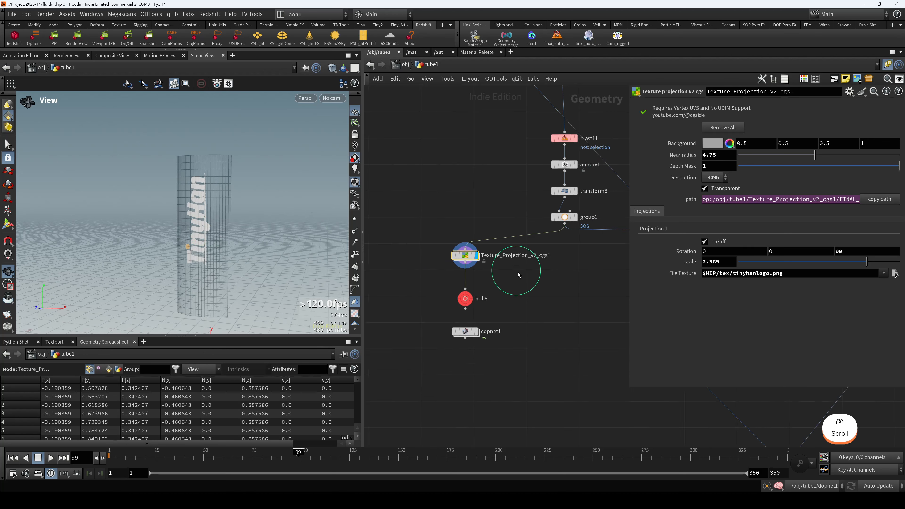
scroll(499, 263, "up", 3)
left_click(486, 253)
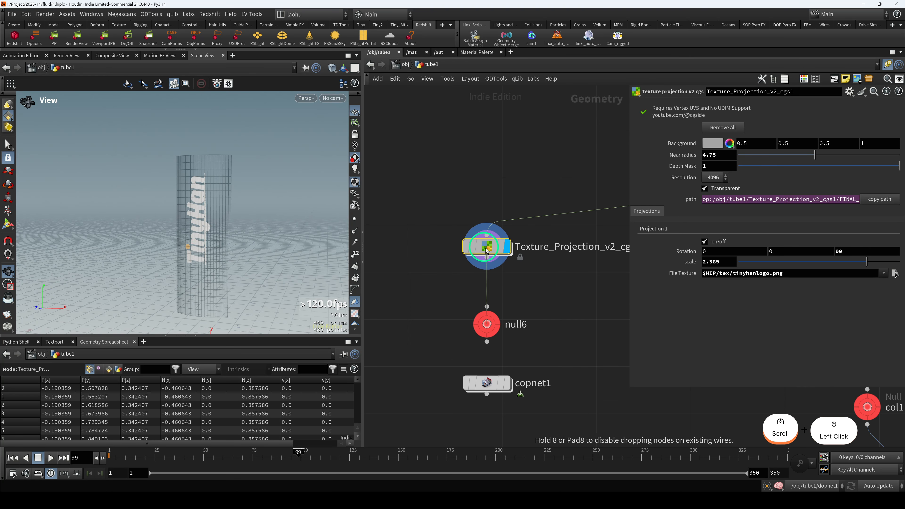
middle_click_drag(535, 281, 489, 271)
mouse_move(442, 239)
left_mouse_down()
mouse_move(442, 248)
mouse_move(442, 239)
left_mouse_up()
scroll(471, 269, "down", 3)
middle_click_drag(488, 282, 473, 265)
left_click_drag(414, 258, 460, 279)
key("r")
left_click_drag(401, 225, 503, 265)
key("r")
scroll(507, 269, "down", 3)
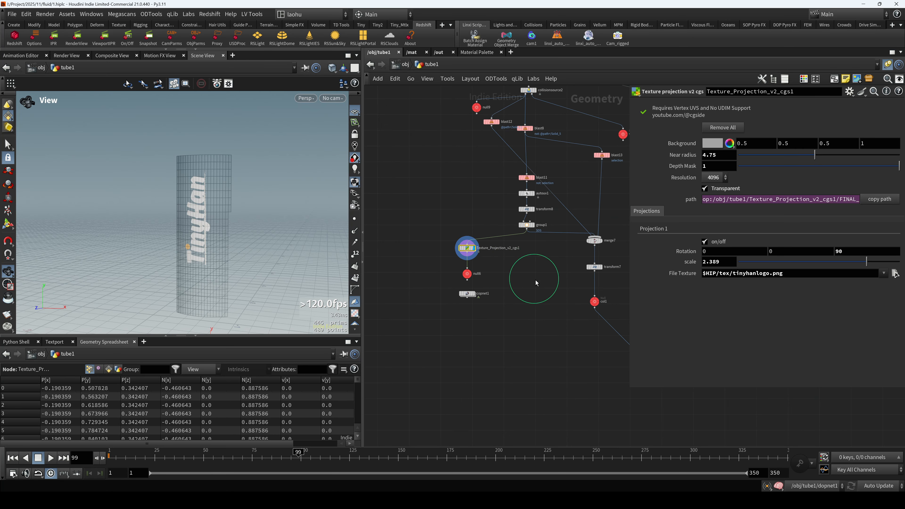
Examine the projected logo up close on the curved bottle patch
middle_click_drag(535, 280, 450, 292)
left_click_drag(214, 246, 206, 226)
scroll(205, 222, "up", 4)
scroll(202, 244, "up", 3)
scroll(202, 244, "up", 2)
middle_click_drag(408, 284, 484, 289)
scroll(436, 281, "up", 2)
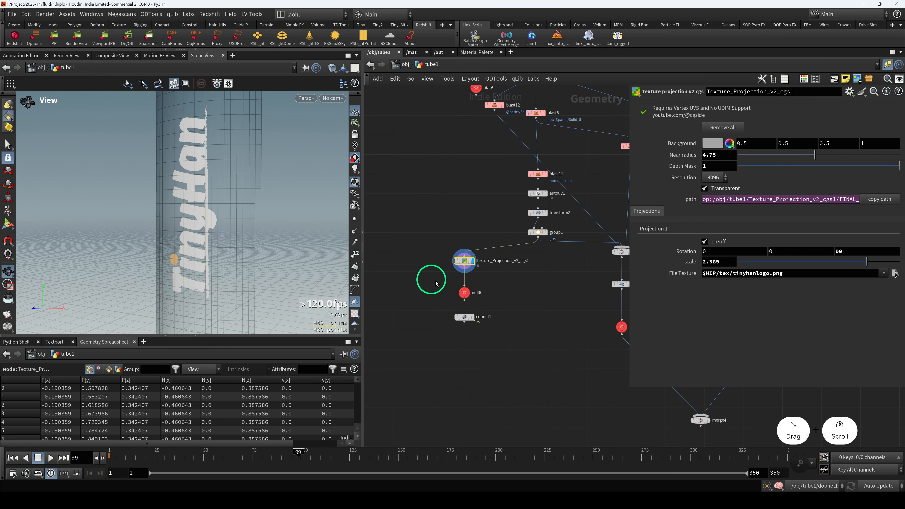
Display the null6 node below the texture projection and view the logo patch from a wider angle
left_click(465, 293)
key("r")
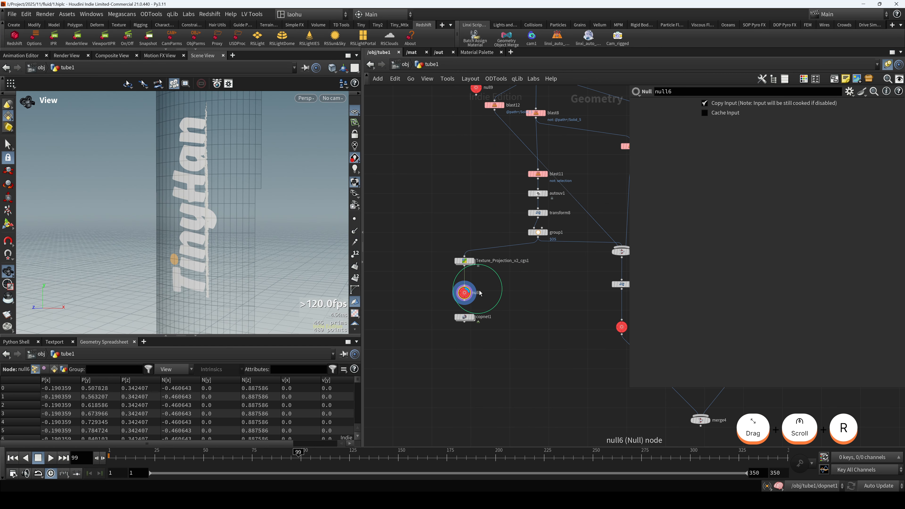
scroll(241, 262, "down", 6)
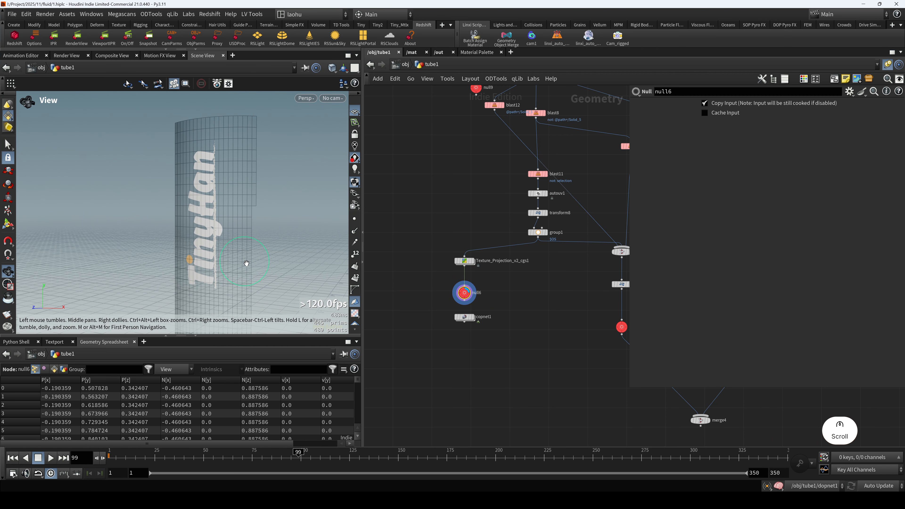
left_click_drag(246, 257, 238, 255)
middle_click_drag(527, 278, 500, 284)
scroll(504, 275, "down", 3)
left_click_drag(237, 247, 247, 266)
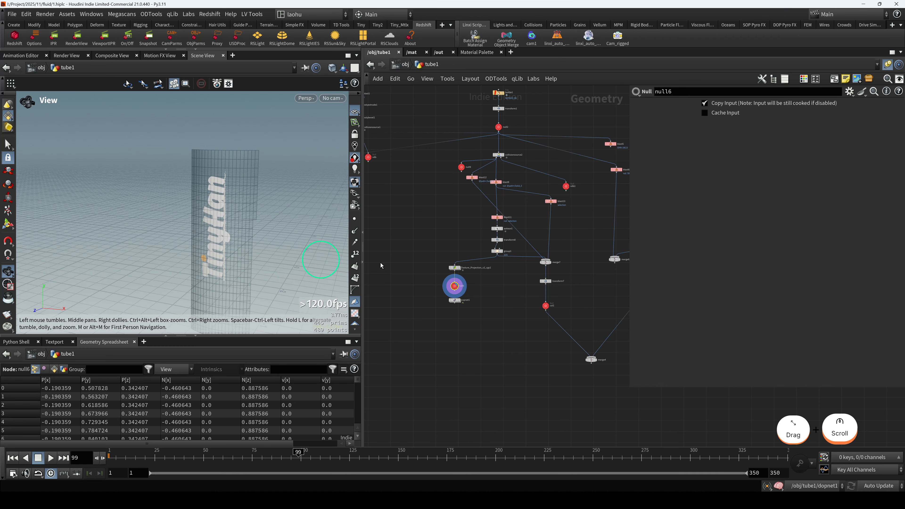
Recheck the Texture_Projection_v2_cgs1 settings, and display transform7 to view the rotated bottle
scroll(467, 273, "up", 4)
left_click(446, 260)
scroll(456, 297, "down", 3)
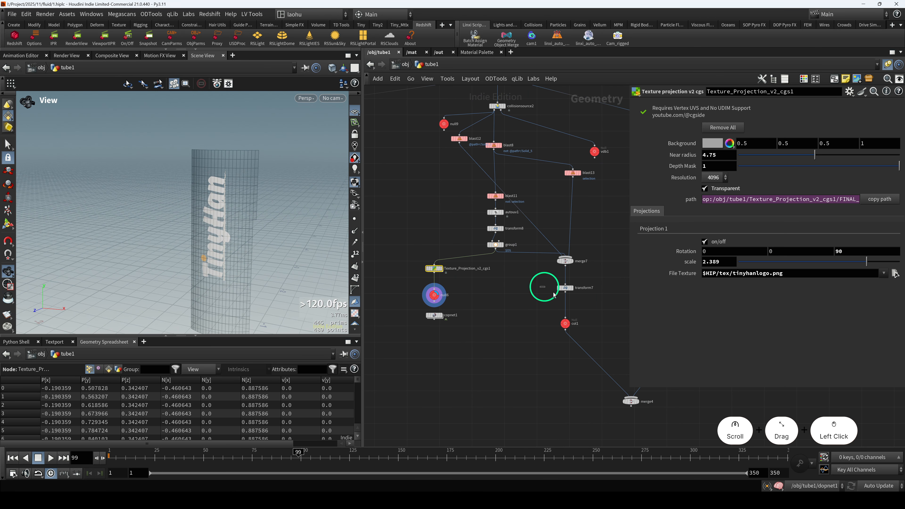
left_click(565, 287)
scroll(536, 342, "down", 3)
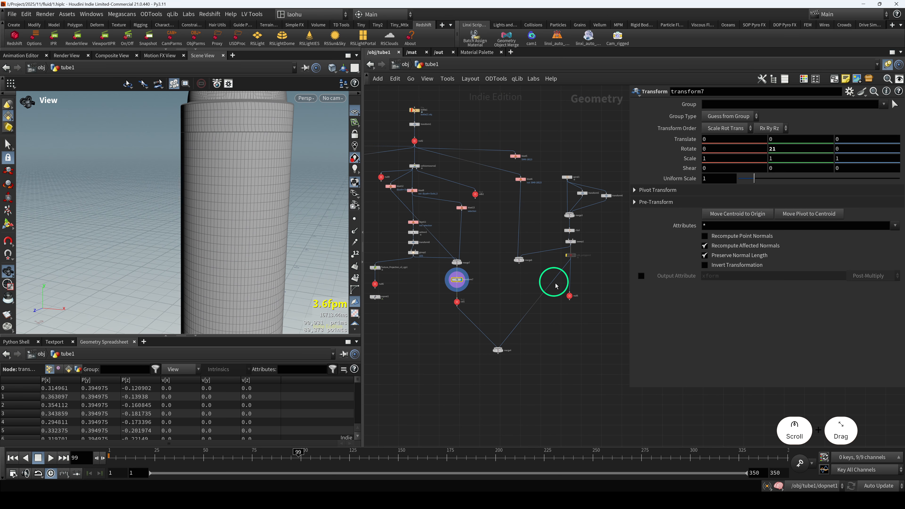
scroll(259, 230, "down", 1)
left_click_drag(258, 234, 248, 209)
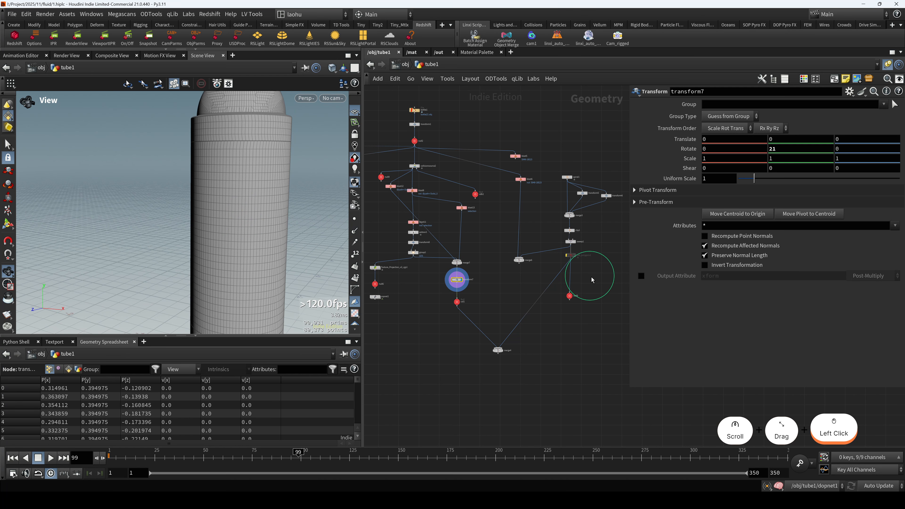
Select the null5 node, check the fluid_1.mp4 render in PotPlayer, and return to Houdini
left_click(572, 288)
left_click(447, 496)
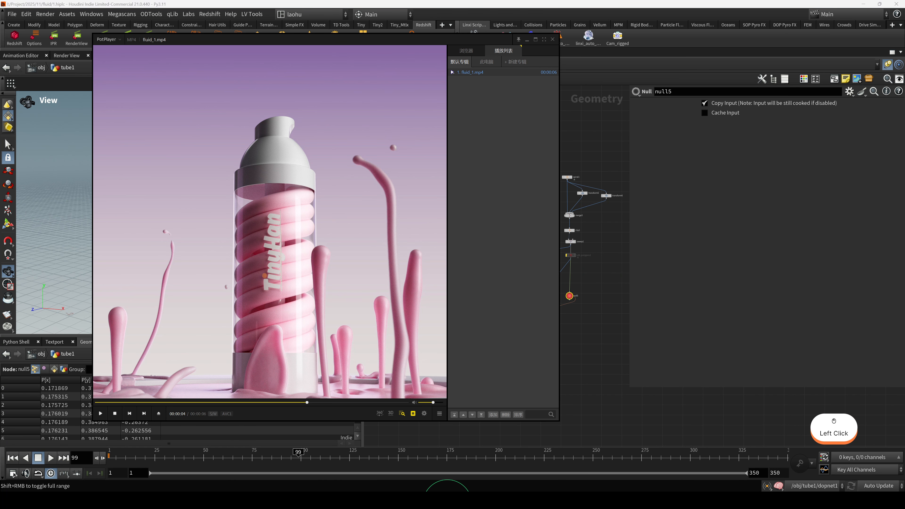
left_click(684, 283)
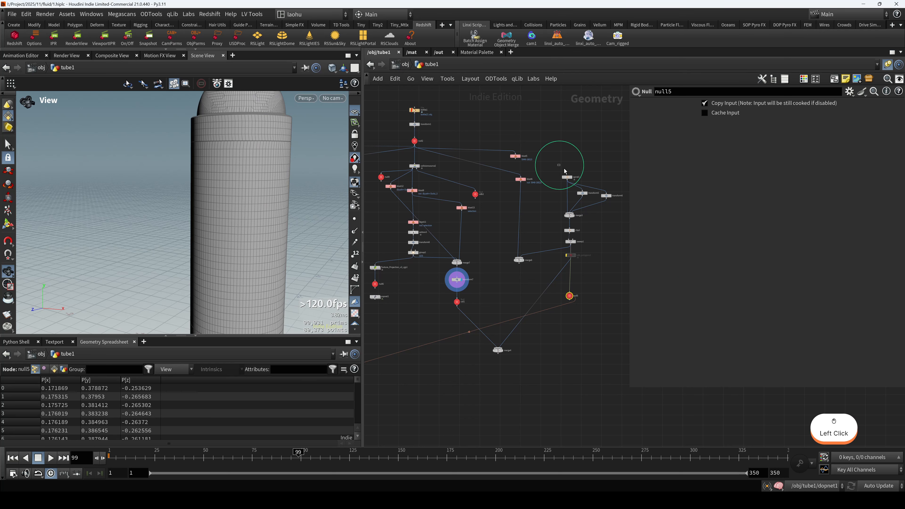
Display the spiral1 node and the merge3 node that combines it with its transformed copies, examining the curves
left_click(567, 177)
key("h")
left_click_drag(242, 244, 262, 214)
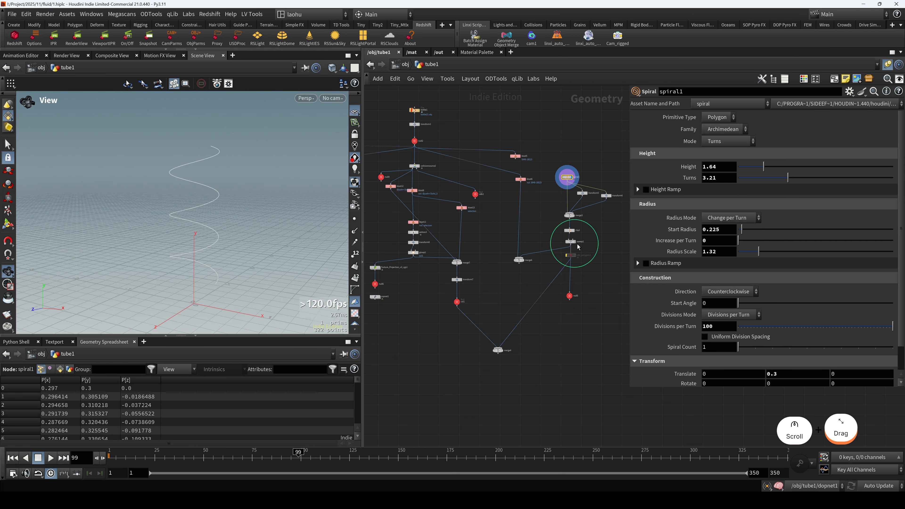
left_click_drag(556, 211, 555, 210)
key("r")
left_click_drag(180, 238, 199, 240)
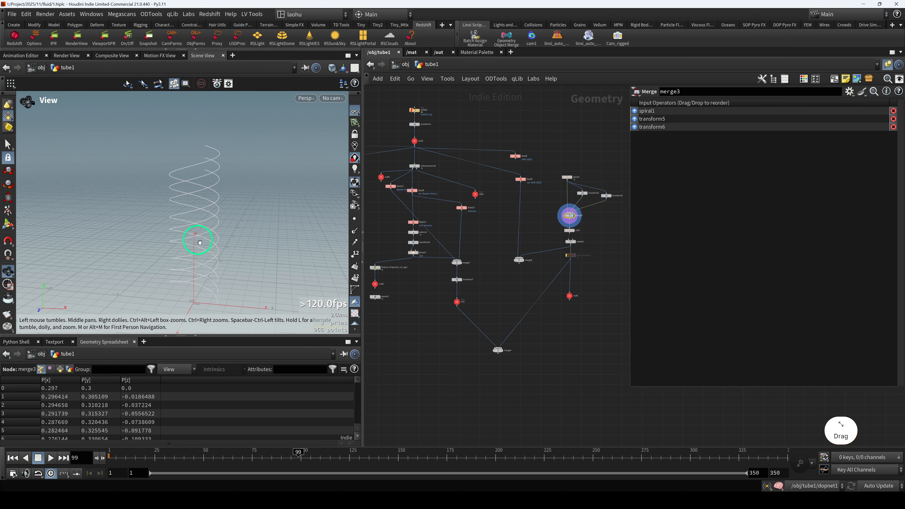
Display the clip1 node and the sweep1 node below it to examine the trimmed and swept spiral
scroll(560, 233, "up", 3)
left_click_drag(551, 224, 571, 234)
key("r")
middle_click_drag(546, 241, 524, 223)
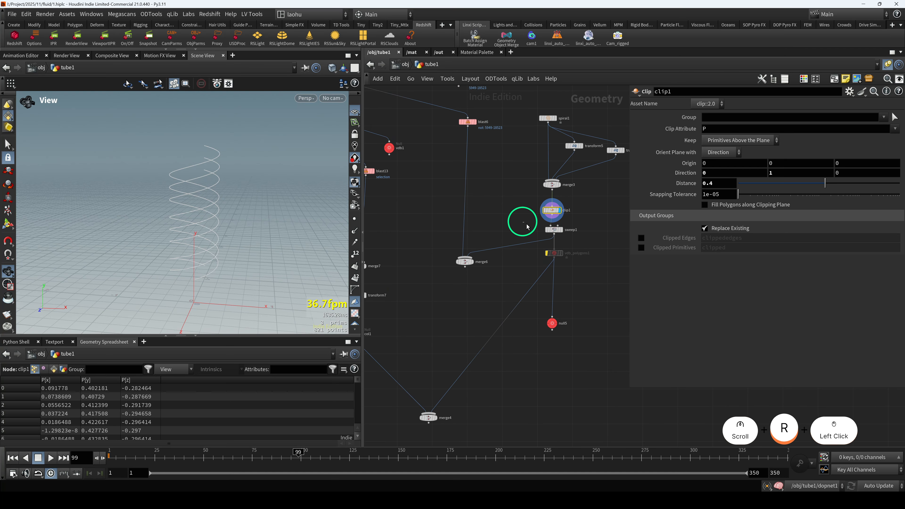
left_click_drag(524, 223, 553, 236)
key("r")
left_click_drag(332, 263, 232, 235)
Display the merge4 node and examine the combined bottle and spiral geometry, toggling wireframe shading on and off
middle_click_drag(527, 351, 561, 302)
left_click_drag(519, 409, 441, 354)
key("r")
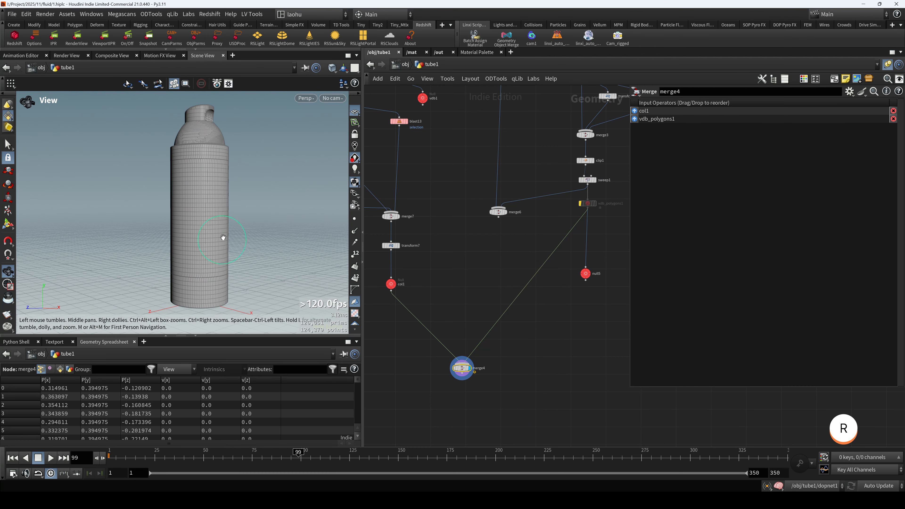
scroll(228, 235, "down", 1)
key("w")
mouse_move(229, 235)
left_mouse_down()
mouse_move(277, 239)
mouse_move(293, 223)
mouse_move(242, 233)
left_mouse_up()
key("w")
scroll(510, 297, "down", 6)
middle_click_drag(409, 332, 512, 326)
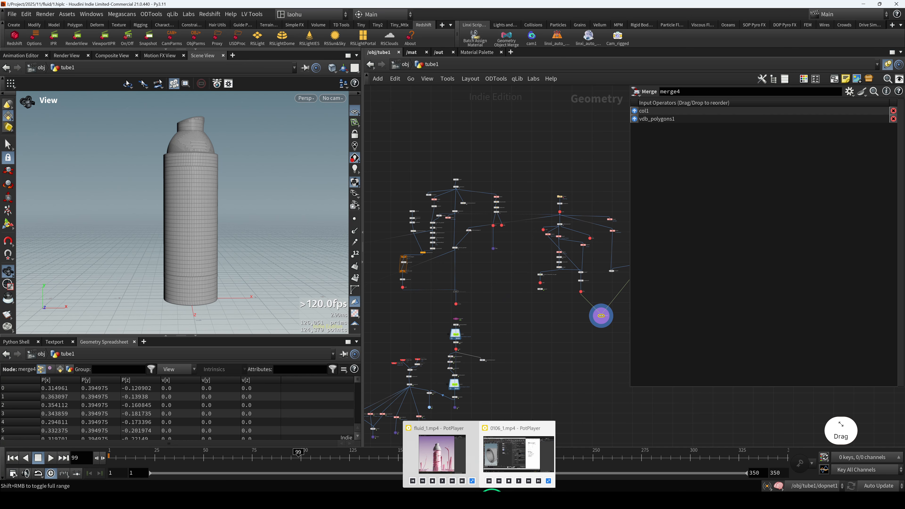
Play the fluid_1.mp4 render in PotPlayer from near its start, and return to the Houdini network
left_click(399, 434)
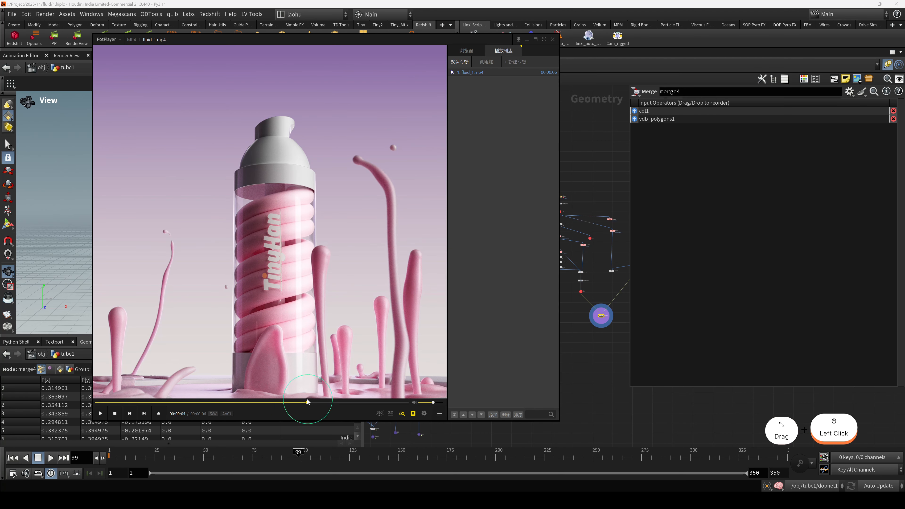
left_click(113, 402)
key("space")
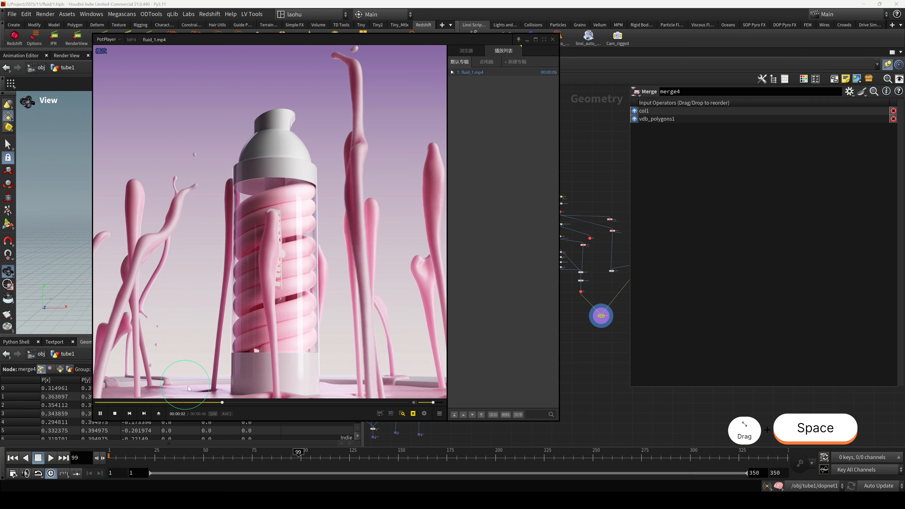
left_click(763, 336)
middle_click_drag(526, 297, 594, 323)
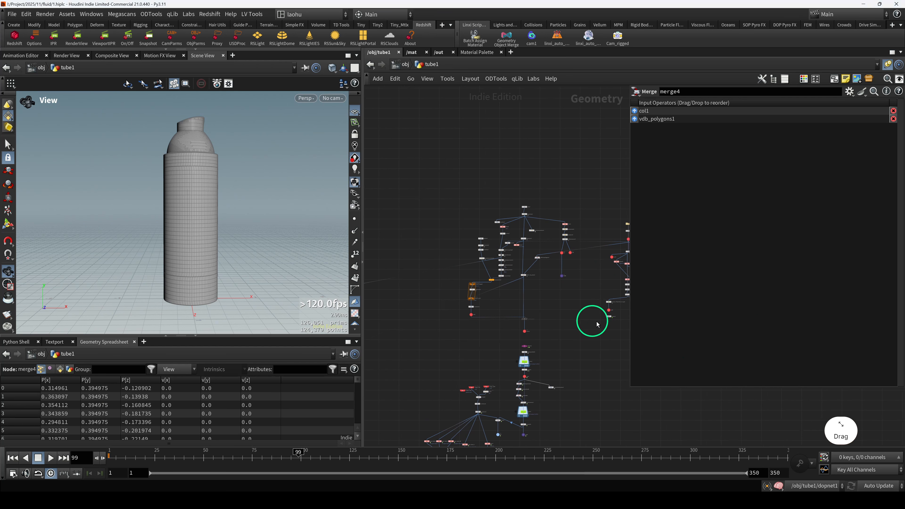
Display the tube1 node and the matchsize1 node below it to inspect the flat disc and its alignment settings
middle_click_drag(488, 297, 461, 291)
scroll(485, 230, "up", 5)
left_click(514, 153)
key("r")
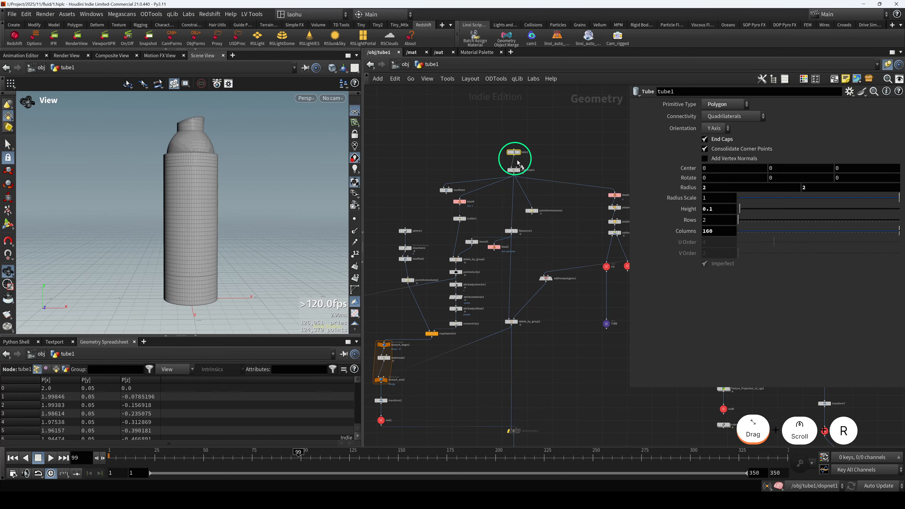
scroll(287, 212, "down", 3)
middle_click_drag(571, 257, 511, 240)
scroll(529, 214, "up", 2)
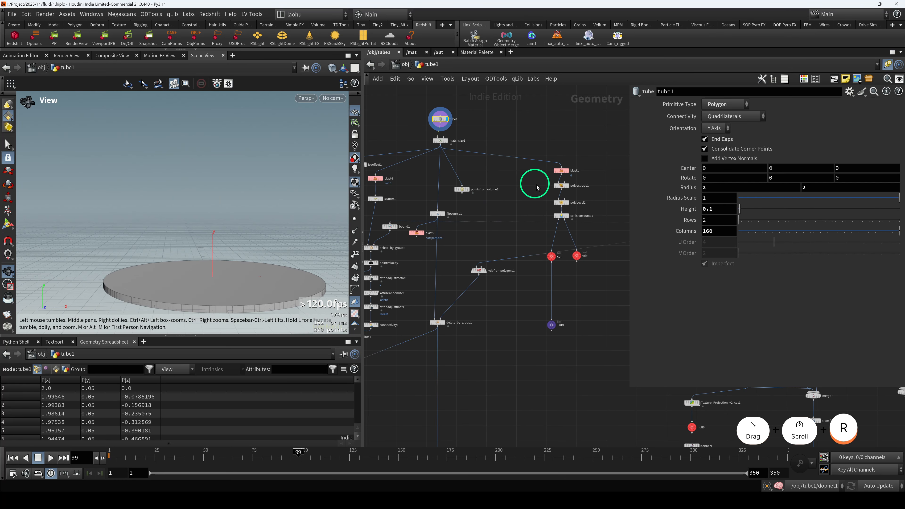
left_click(439, 141)
key("r")
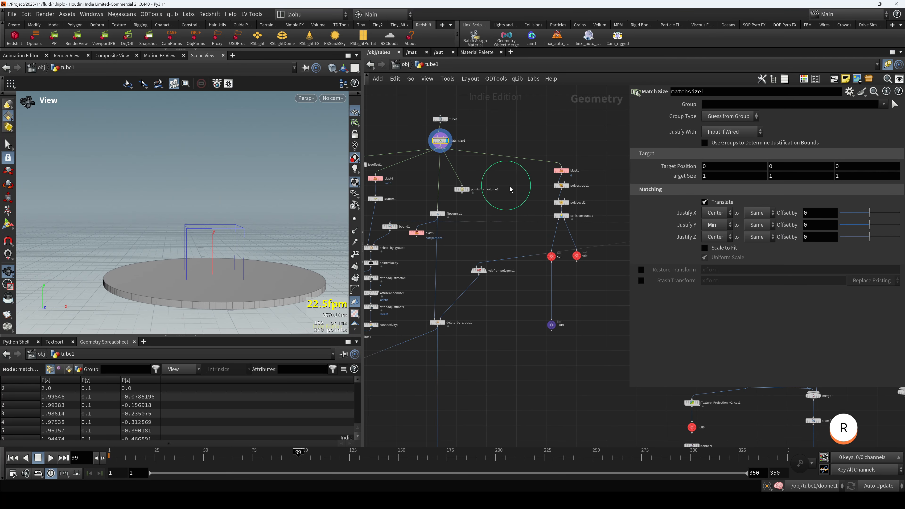
Display the blast1 node and inspect the disc with primitive 0 removed
left_click(562, 172)
key("r")
scroll(228, 237, "down", 2)
left_click_drag(228, 237, 206, 243)
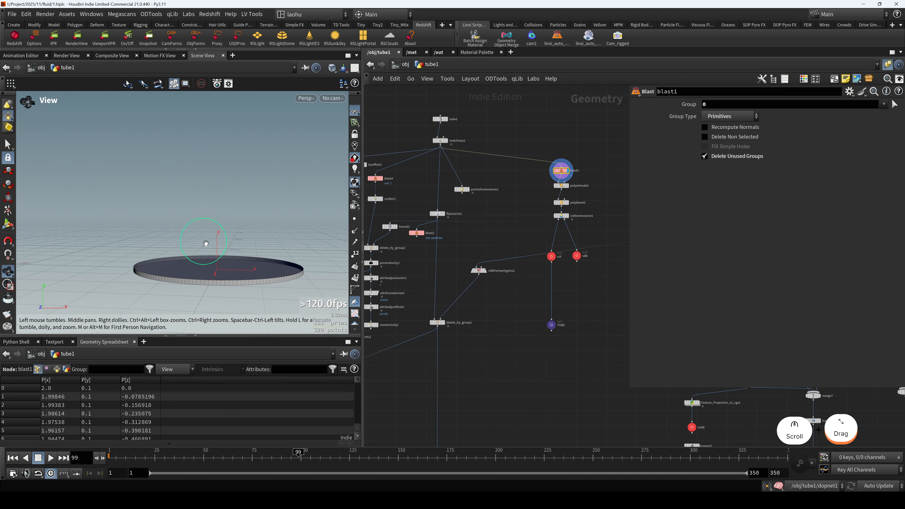
left_click_drag(192, 273, 257, 286)
Display the polyextrude1 node and examine the thickened container and its extrusion settings
left_click(561, 185)
key("r")
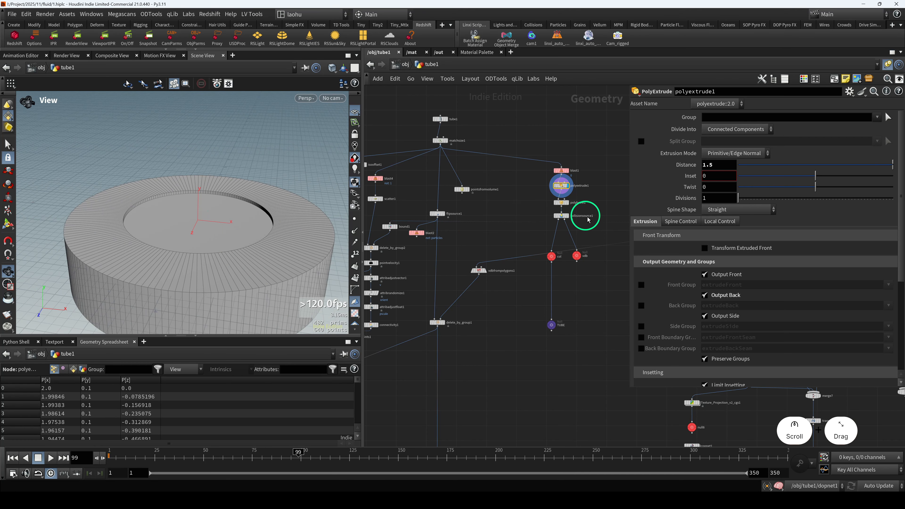
scroll(577, 199, "up", 2)
scroll(572, 196, "up", 2)
left_click_drag(219, 250, 228, 193)
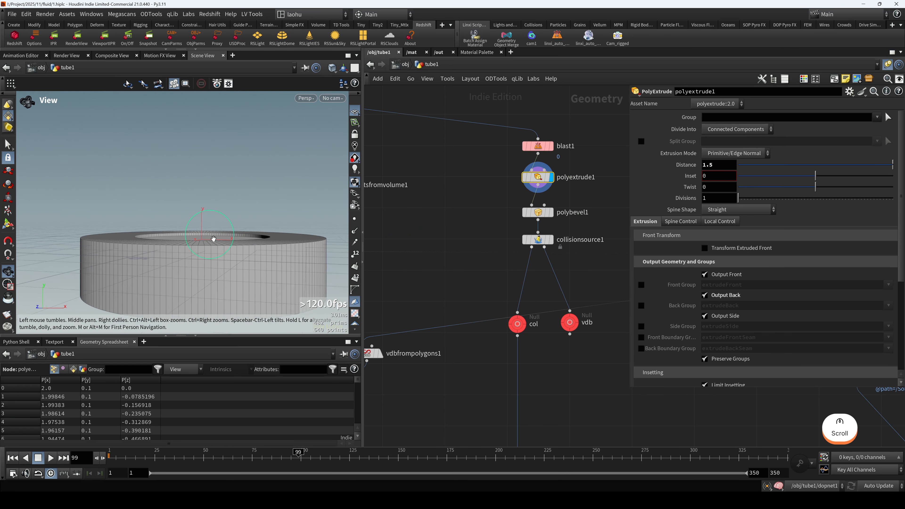
Display the polybevel1 node and examine the container's rounded edges up close
left_click_drag(535, 219, 542, 224)
key("r")
left_click_drag(218, 244, 202, 276)
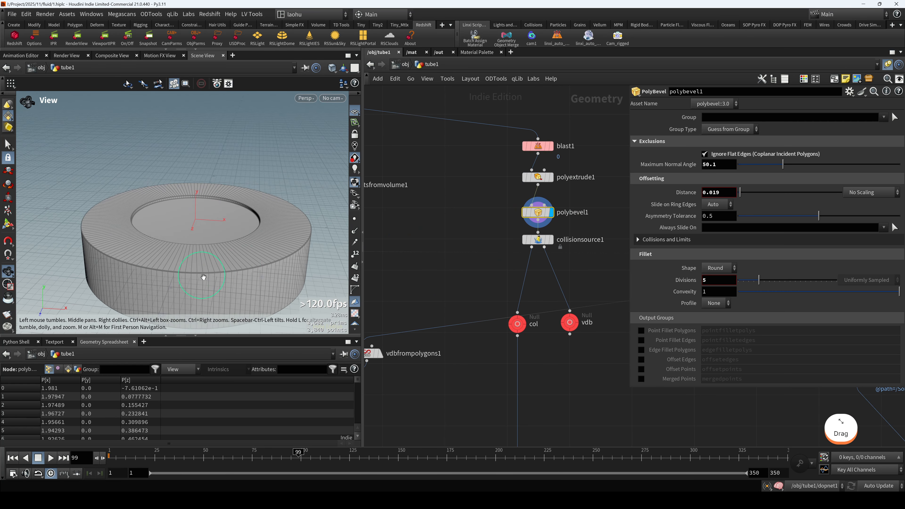
scroll(202, 276, "up", 4)
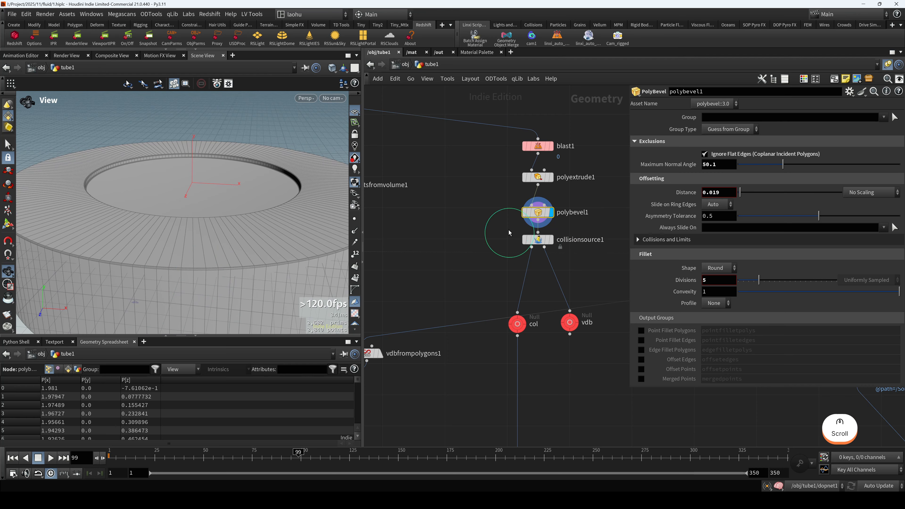
Check the collisionsource1 volume settings, undo the accidental node insertion, and display the col output
left_click_drag(537, 243, 537, 252)
key("ctrl+z")
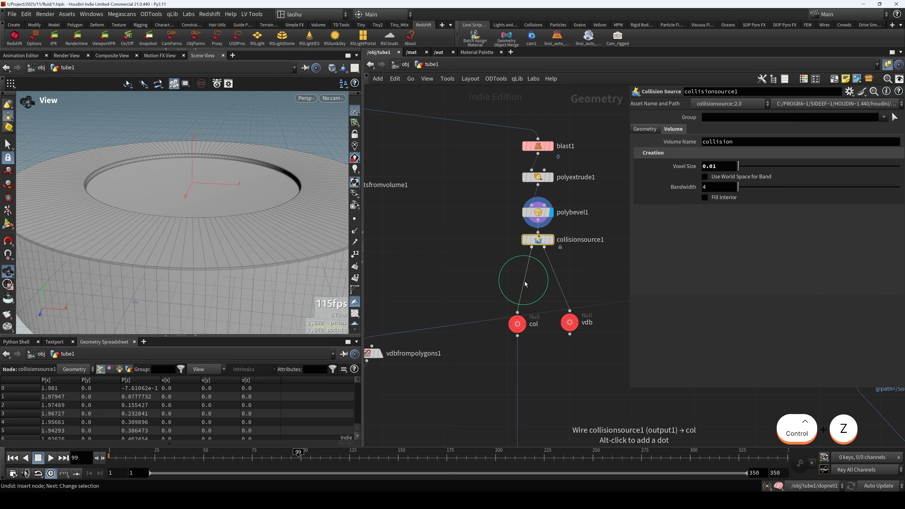
middle_click_drag(586, 268, 561, 248)
left_click_drag(472, 279, 505, 318)
key("r")
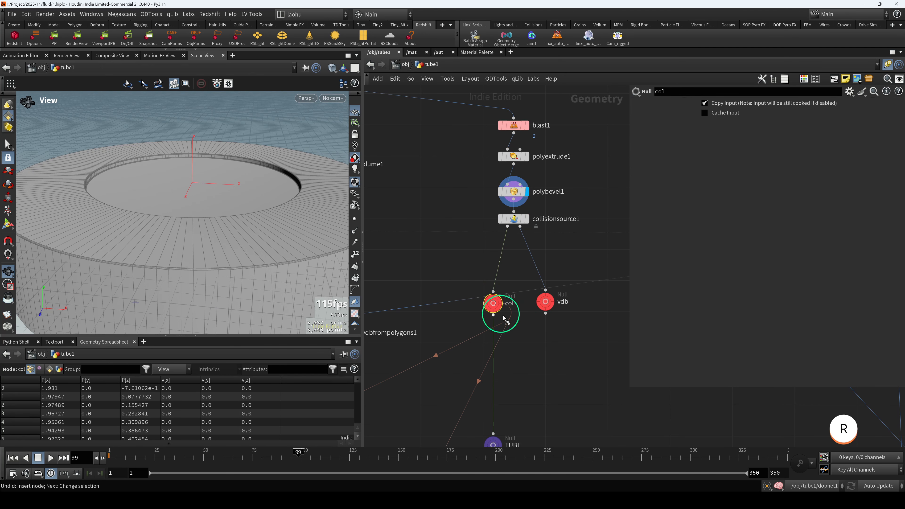
scroll(542, 318, "down", 4)
Display the vdb null and examine the container's collision volume
left_click_drag(567, 337, 531, 286)
key("r")
left_click_drag(316, 275, 259, 244)
scroll(277, 259, "down", 5)
middle_click_drag(276, 259, 261, 253)
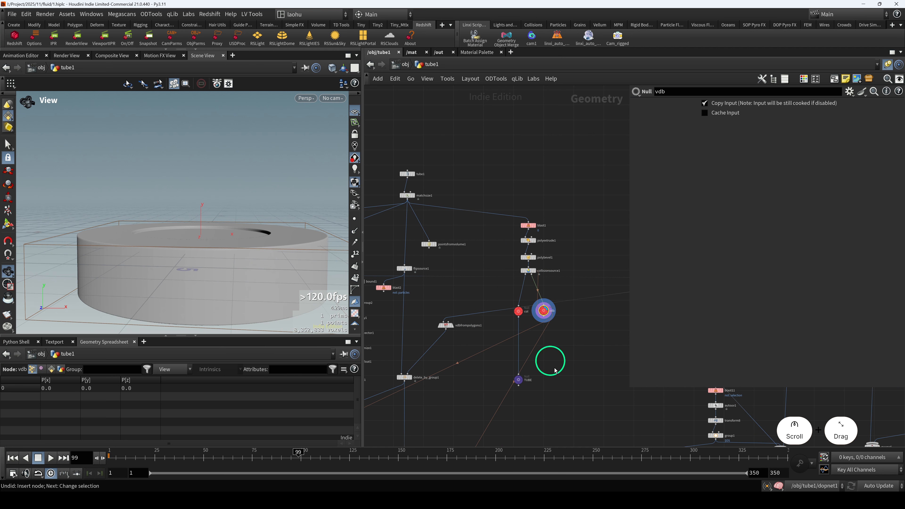
Display the flipsource1 node and review its FLIP source and particle settings
middle_click_drag(555, 369, 532, 313)
left_click_drag(442, 184, 477, 208)
key("r")
middle_click_drag(437, 254, 479, 227)
left_click_drag(479, 227, 508, 246)
key("r")
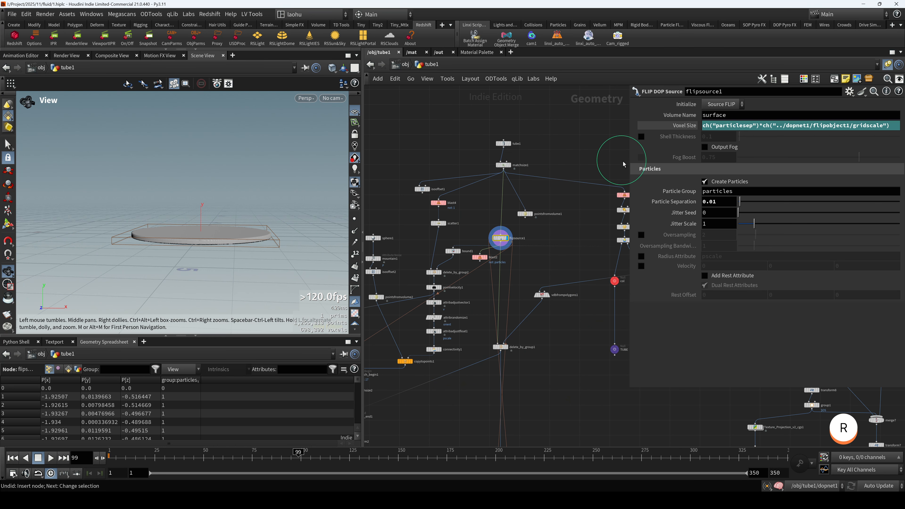
Show the blast1 node as a template over the displayed FLIP source and compare the two
middle_click_drag(597, 178, 575, 181)
left_click_drag(583, 186, 609, 205)
key("e")
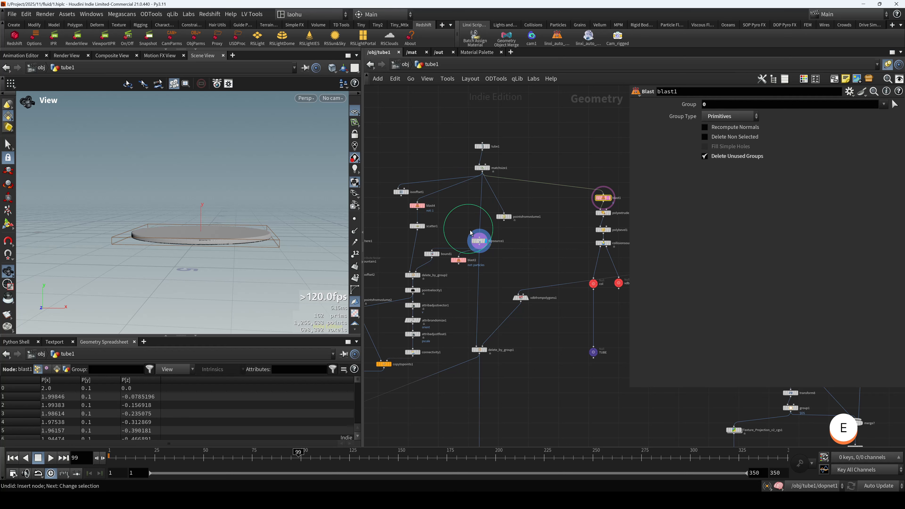
left_click_drag(471, 230, 503, 251)
left_click_drag(285, 221, 286, 237)
left_click_drag(593, 182, 612, 213)
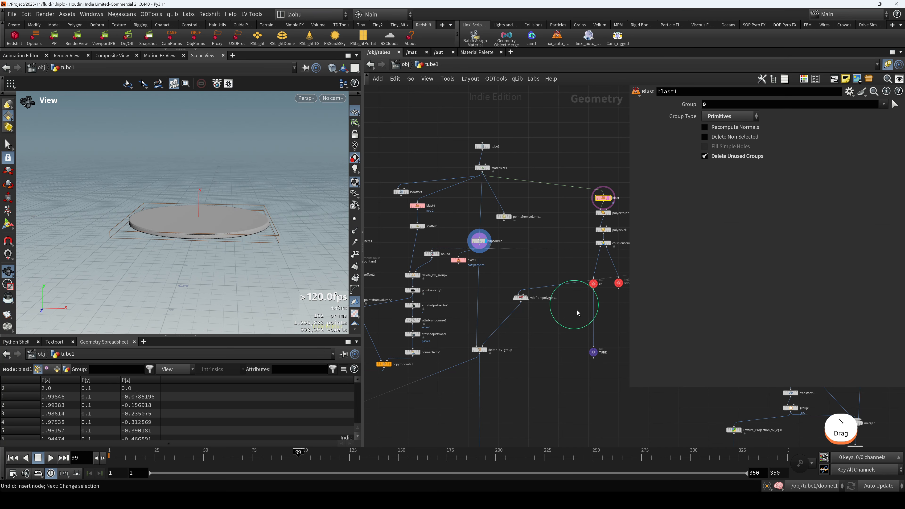
Show the TUBE null as a template around the FLIP source and examine how the fluid sits in the container
left_click(593, 352)
key("e")
left_click_drag(255, 227, 251, 247)
scroll(202, 214, "up", 5)
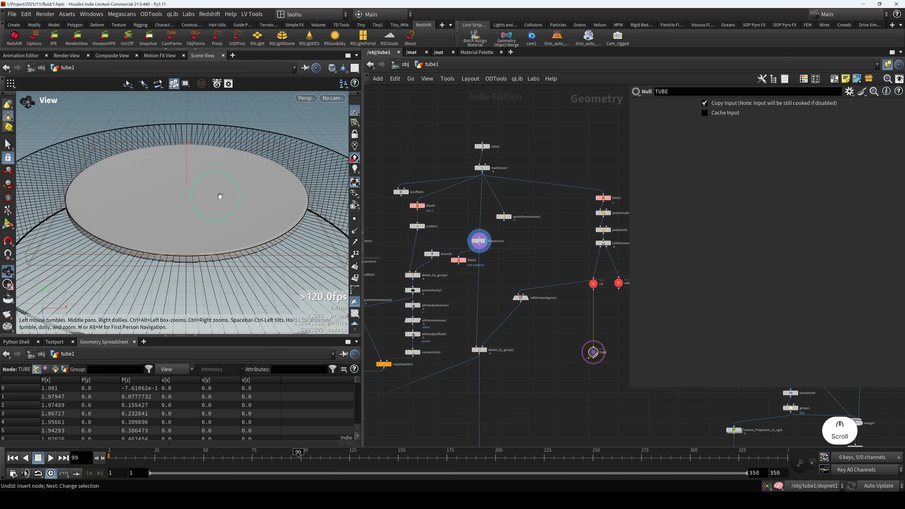
Select flipsource1 and switch its Voxel Size from the expression to its evaluated value
scroll(496, 243, "up", 8)
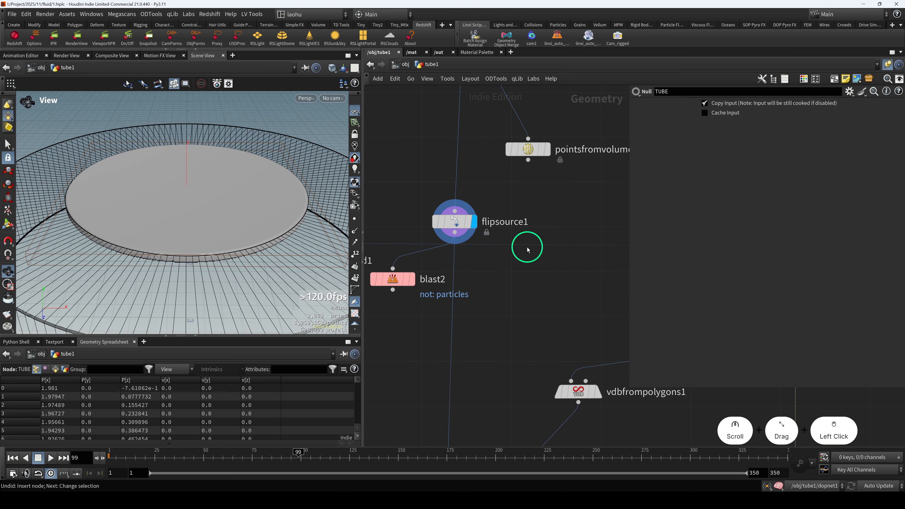
left_click_drag(425, 207, 509, 242)
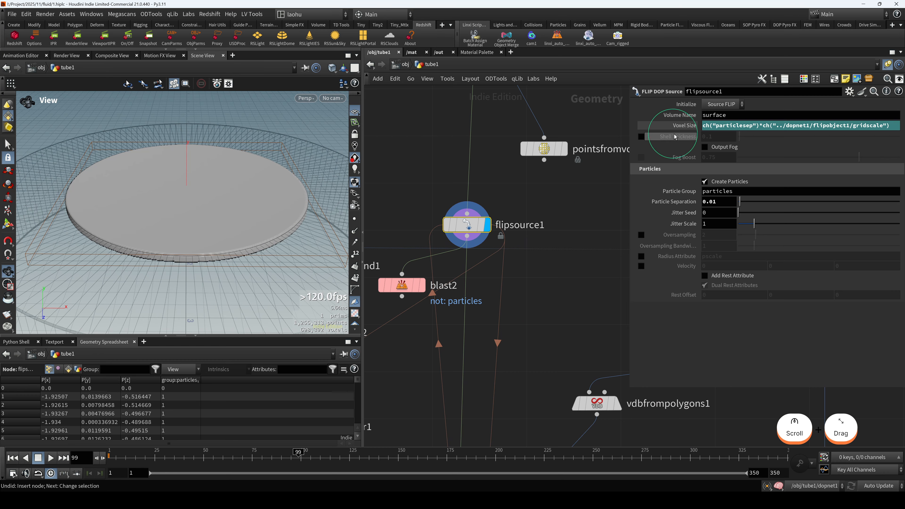
left_click(675, 127)
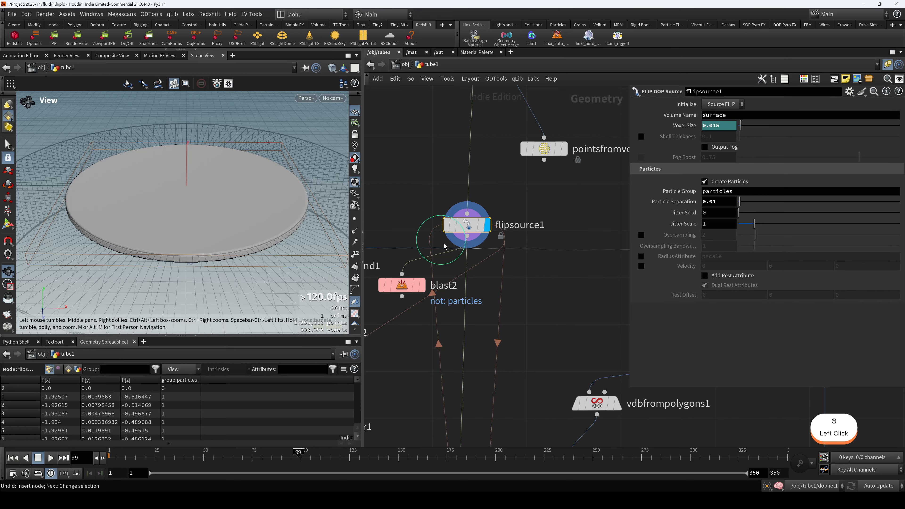
Open the node info of flipsource1 and review its point, group and volume details
left_click_drag(477, 230, 478, 204)
left_click(476, 203, "ctrl")
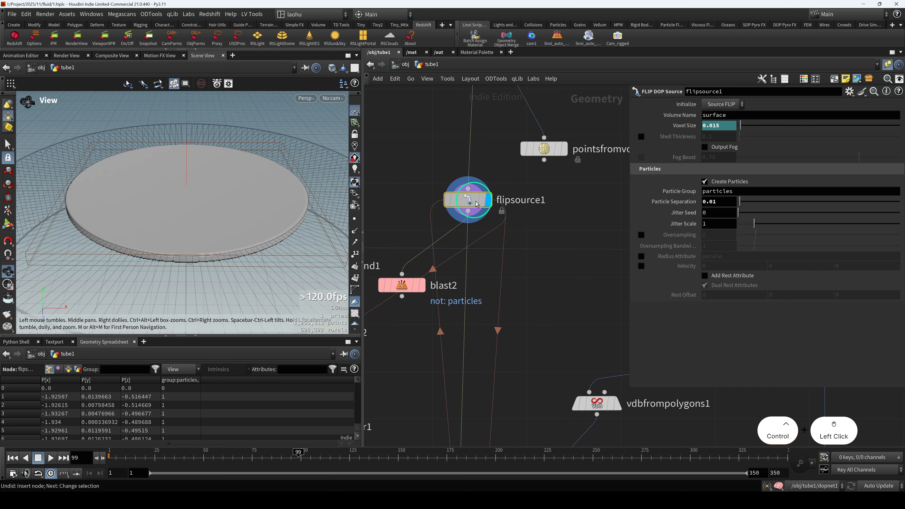
left_click_drag(316, 34, 386, 57)
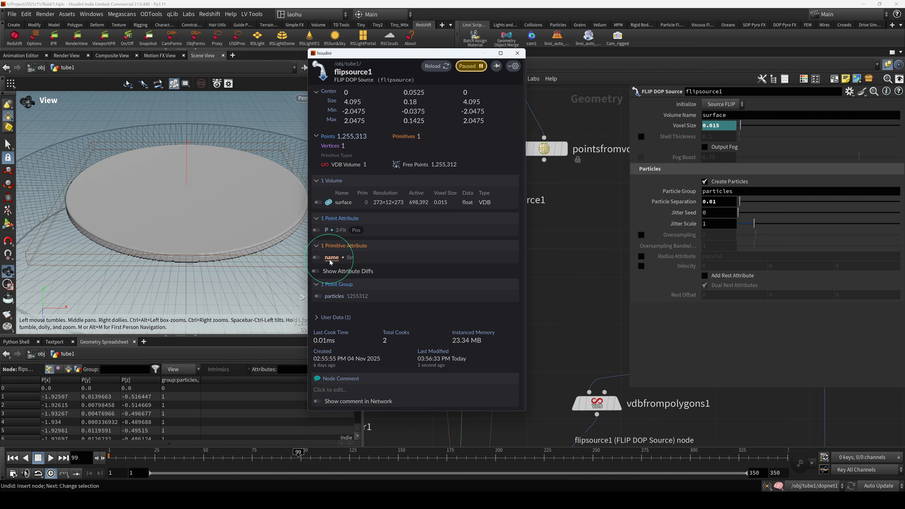
scroll(320, 328, "up", 5)
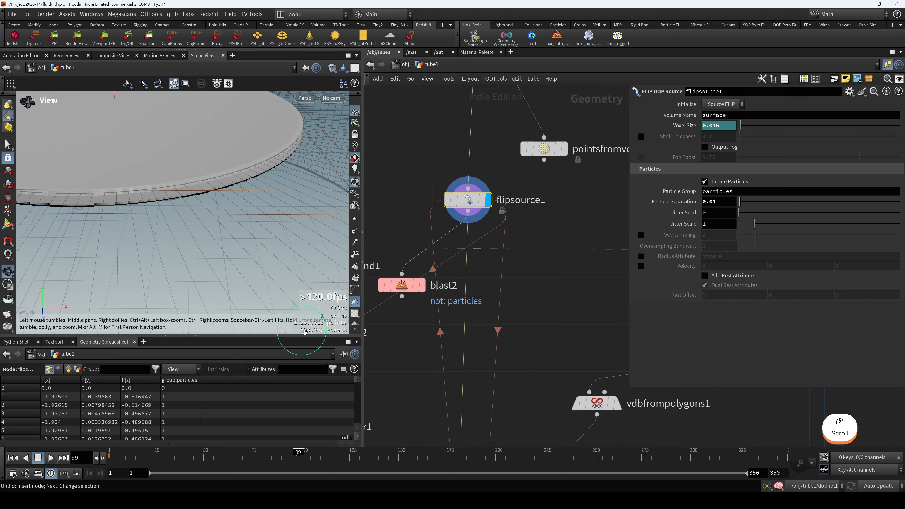
Display blast2, which keeps only the particles group, and examine the fluid particles inside the container
middle_click_drag(431, 286, 470, 269)
left_click_drag(442, 279, 443, 343)
key("r")
key("h")
mouse_move(217, 213)
left_mouse_down()
mouse_move(211, 202)
mouse_move(215, 221)
left_mouse_up()
scroll(182, 220, "up", 2)
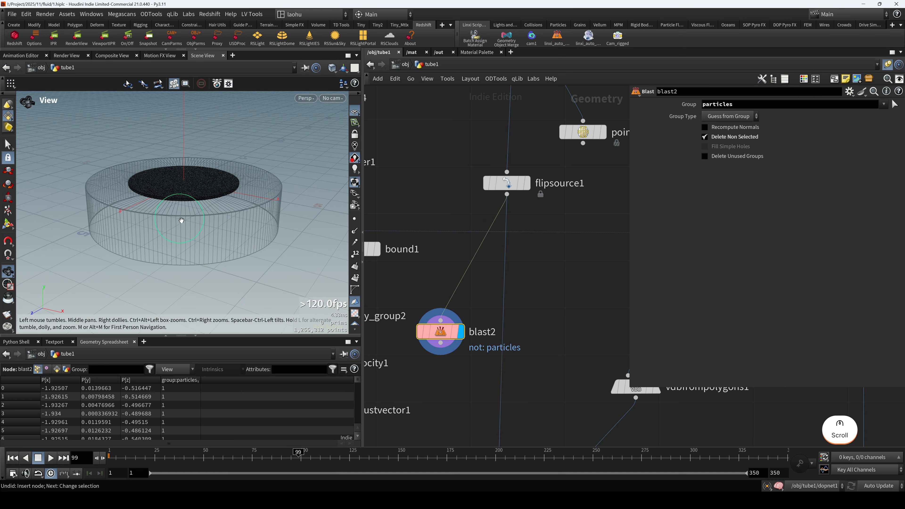
scroll(293, 333, "up", 6)
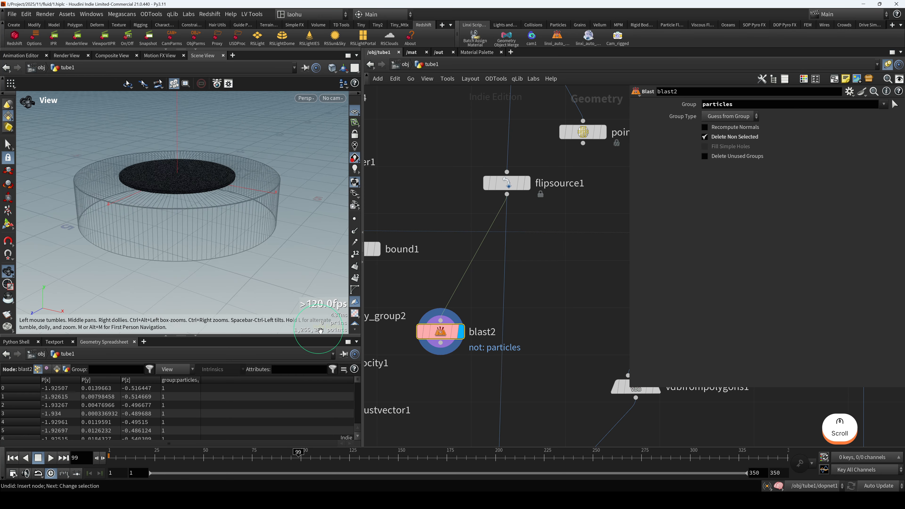
scroll(306, 334, "down", 5)
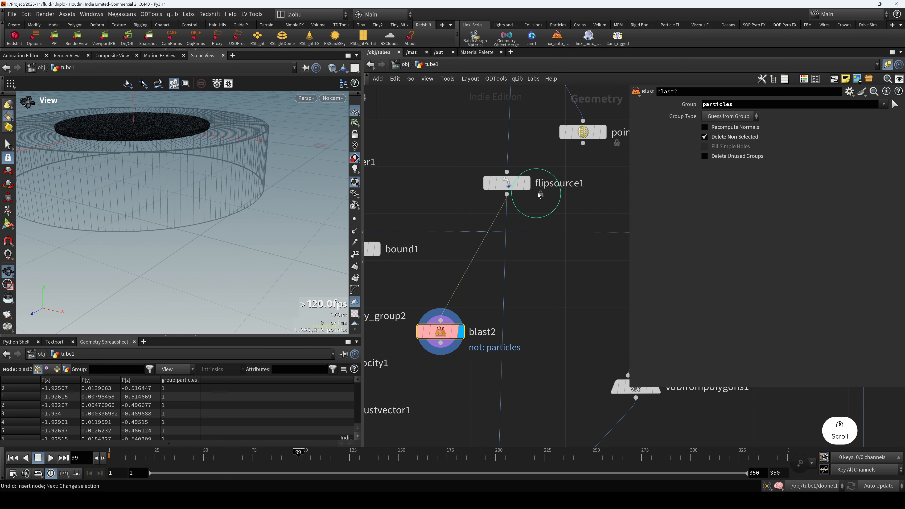
Select flipsource1 and review its Voxel Size and Particle Separation against the displayed particles
left_click(526, 187)
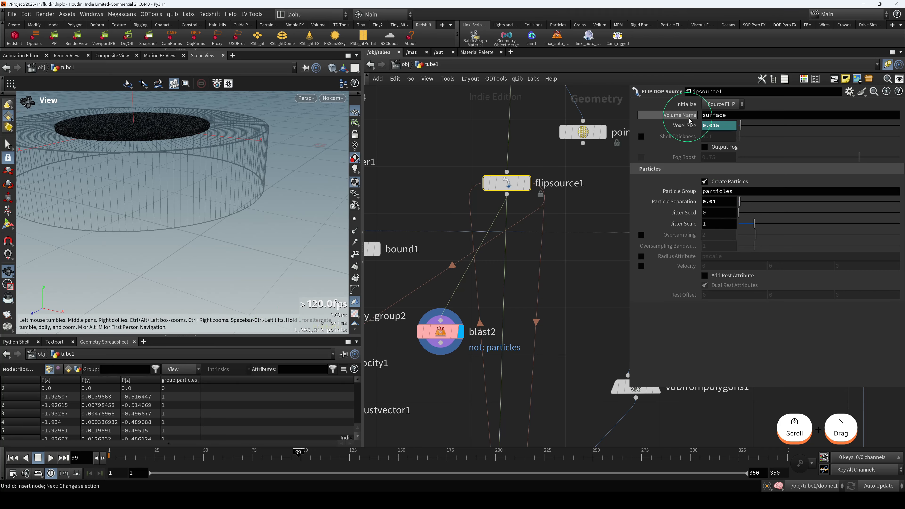
left_click_drag(208, 221, 238, 213)
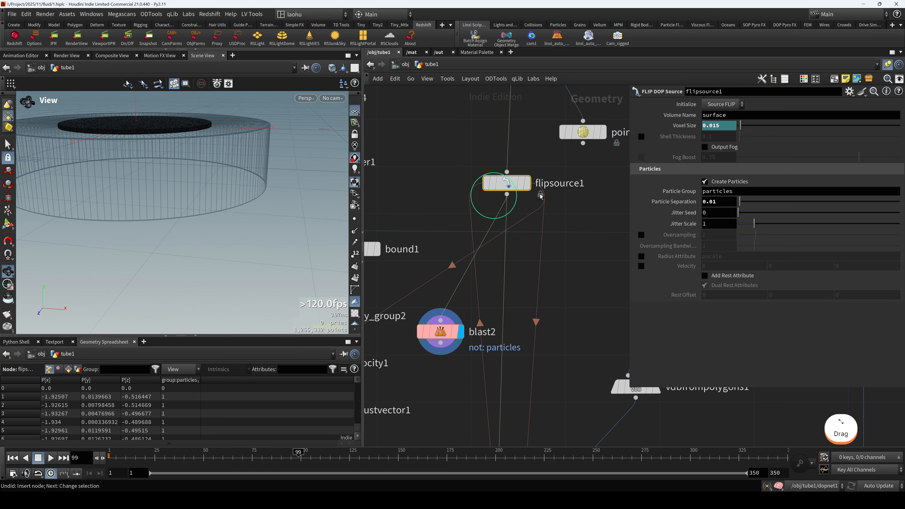
left_click(684, 204)
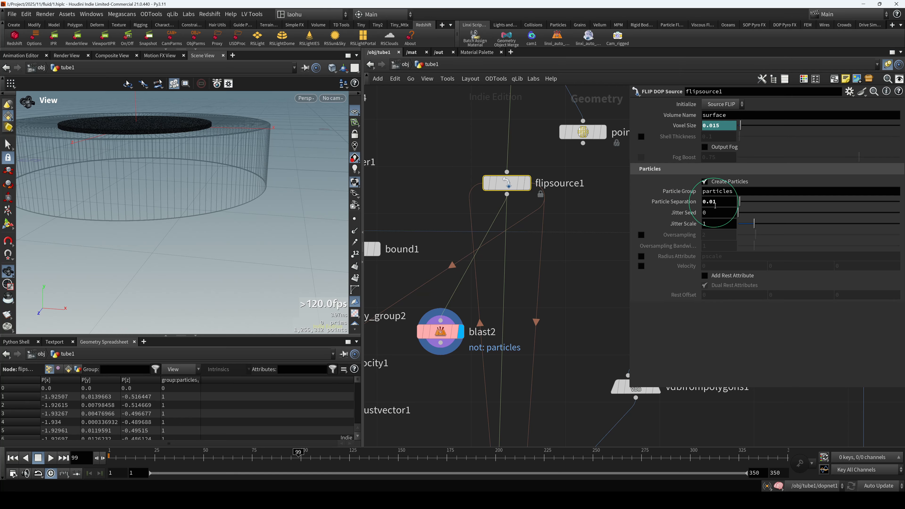
middle_click_drag(180, 202, 228, 269)
scroll(228, 268, "down", 1)
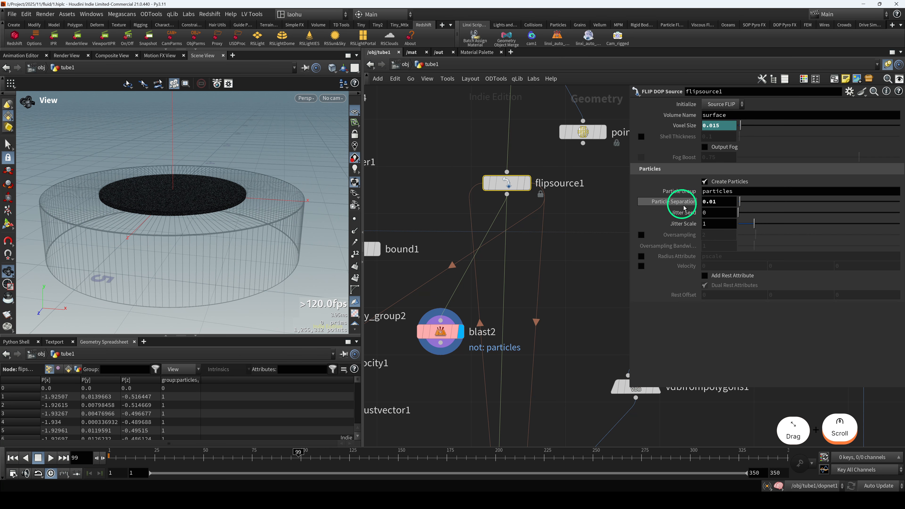
left_click_drag(186, 204, 189, 204)
Trace the network from flipsource1 down to delete_by_group1 and reselect flipsource1
scroll(479, 329, "down", 3)
middle_click_drag(474, 357, 473, 221)
scroll(494, 321, "up", 3)
left_click_drag(495, 314, 523, 309)
scroll(400, 273, "down", 4)
middle_click_drag(432, 271, 443, 323)
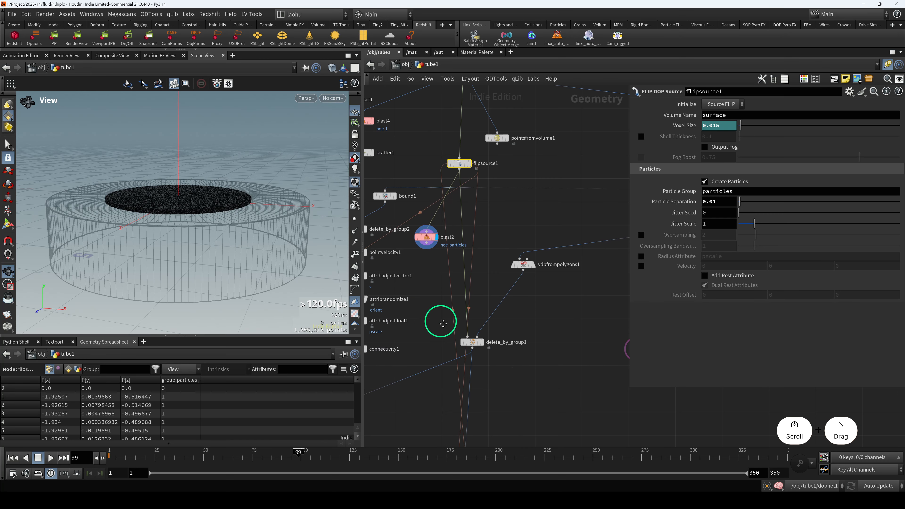
scroll(445, 198, "up", 2)
left_click(465, 158)
left_click_drag(466, 158, 475, 158)
Examine the disc of blast2 particles up close inside the container from several angles
left_click_drag(232, 232, 200, 216)
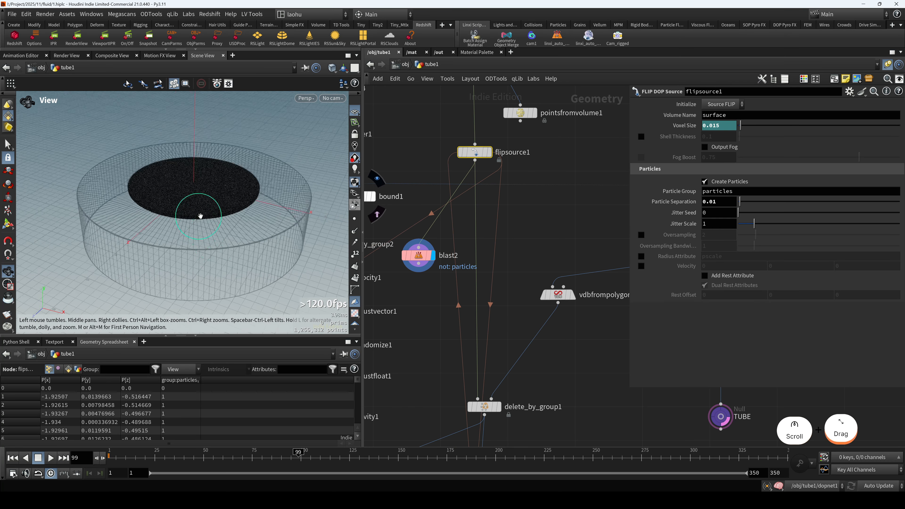
scroll(200, 216, "up", 5)
middle_click_drag(200, 209, 205, 246)
left_click_drag(205, 245, 226, 243)
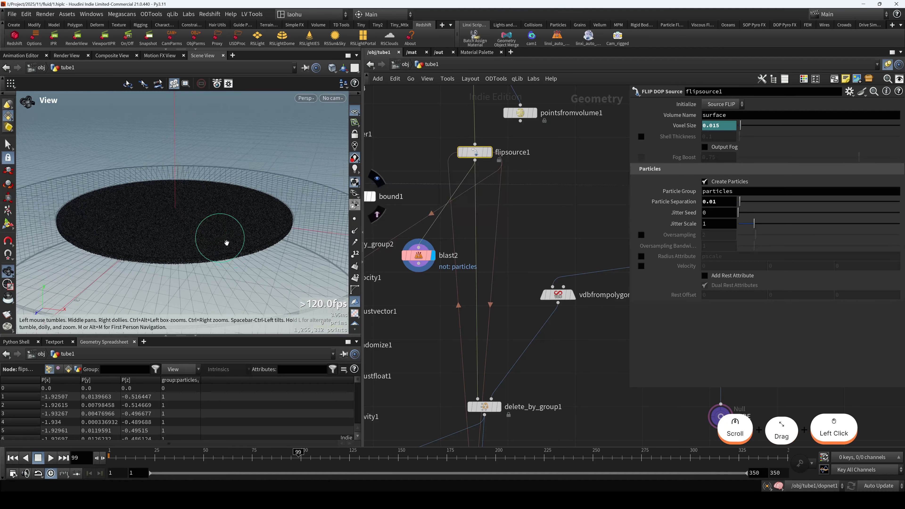
middle_click_drag(521, 404, 507, 313)
scroll(398, 308, "down", 4)
scroll(214, 270, "up", 3)
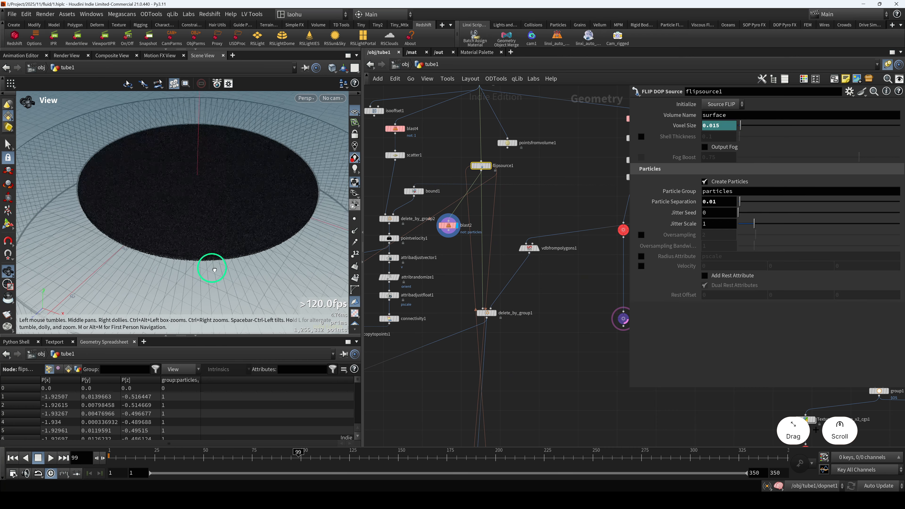
left_click_drag(215, 270, 217, 263)
Reposition the bypassed node and the source null beneath delete_by_group1 in the network
middle_click_drag(514, 328, 502, 240)
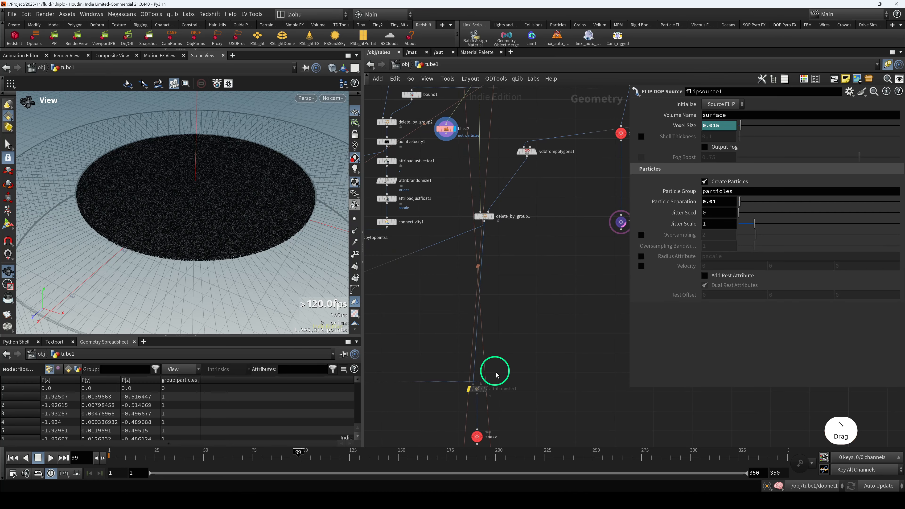
left_click_drag(492, 380, 493, 378)
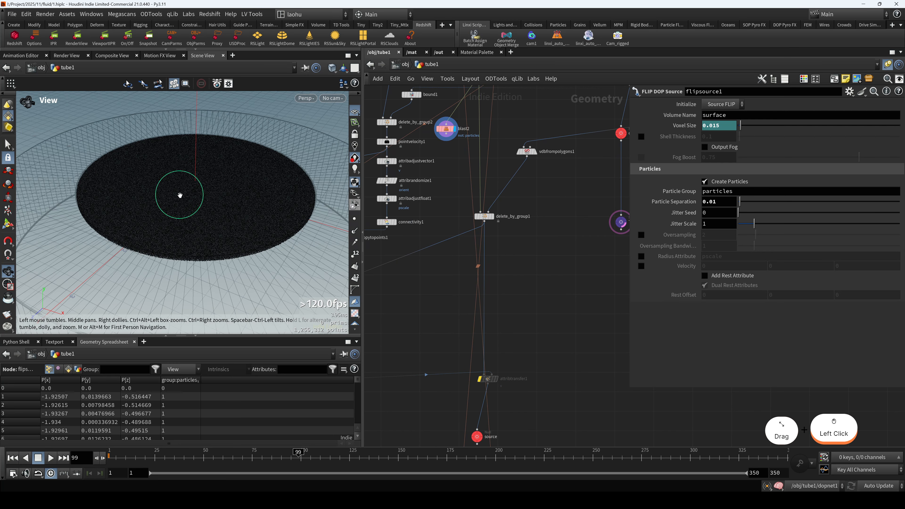
scroll(180, 196, "up", 2)
left_click_drag(210, 218, 206, 213)
scroll(509, 205, "up", 2)
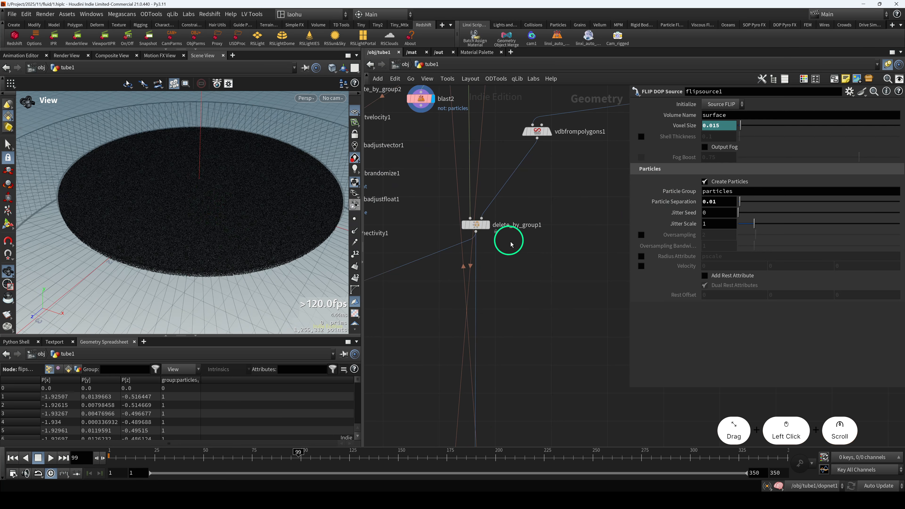
scroll(511, 244, "down", 4)
middle_click_drag(538, 297, 530, 223)
middle_click_drag(525, 189, 584, 194)
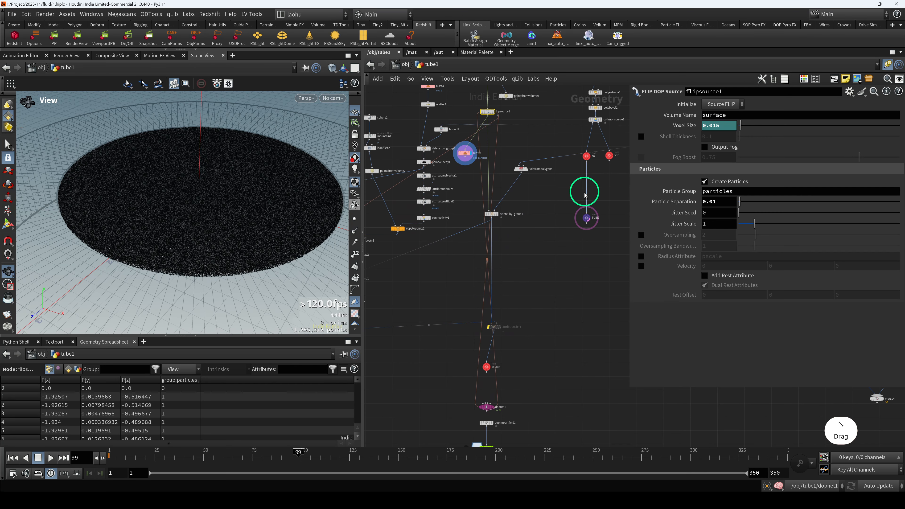
left_click(512, 198)
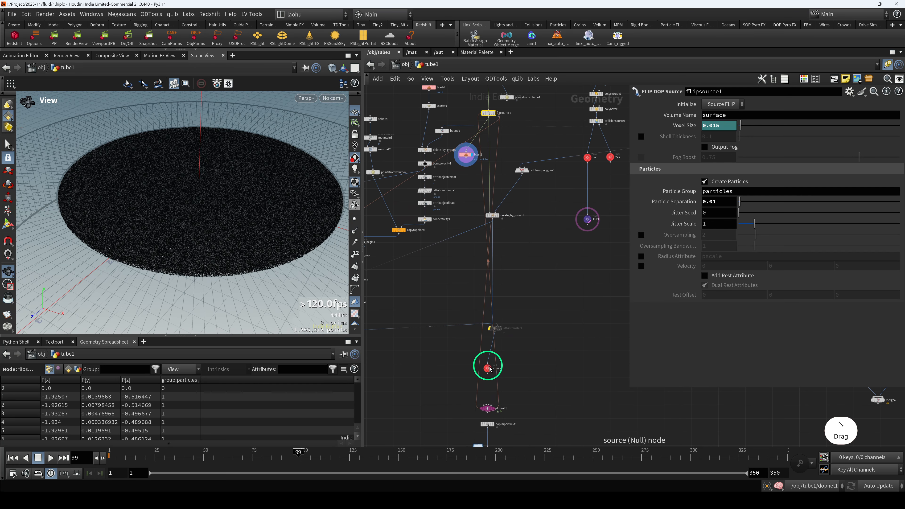
left_click_drag(490, 370, 511, 358)
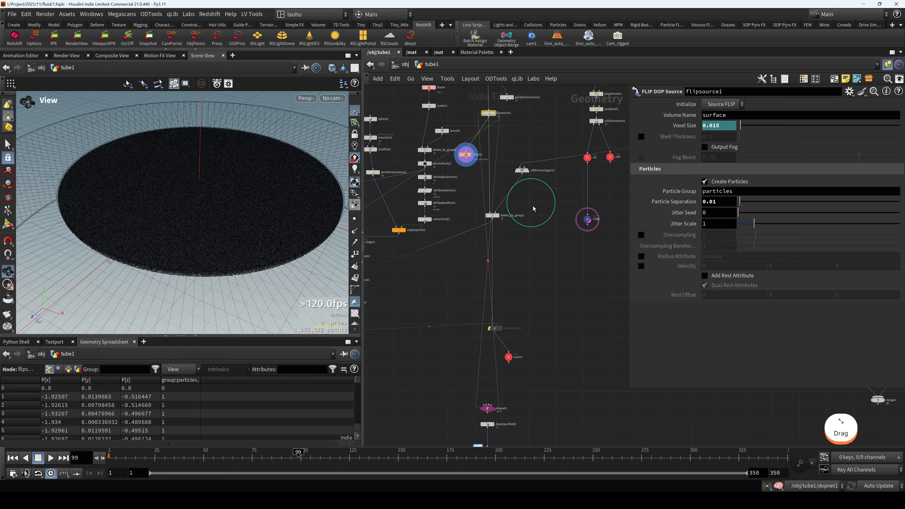
middle_click_drag(212, 194, 215, 216)
middle_click_drag(521, 199, 507, 228)
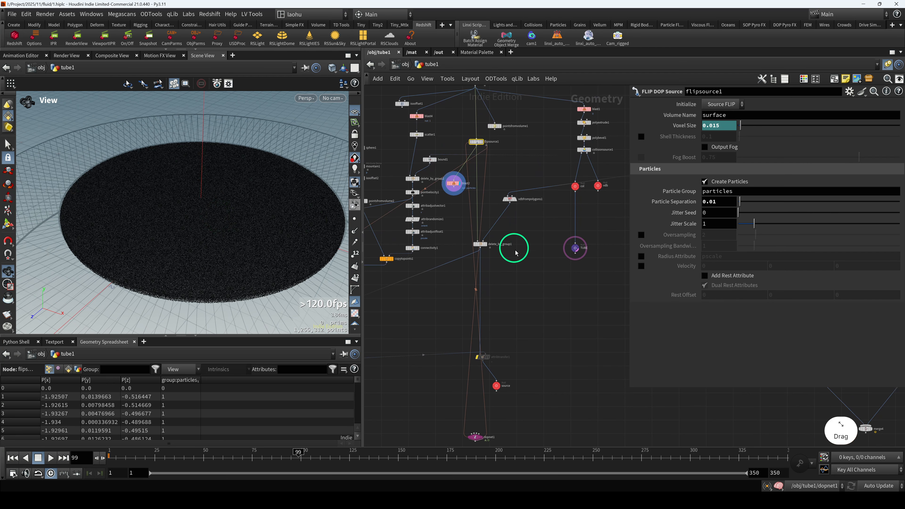
scroll(395, 235, "down", 3)
Switch to PotPlayer, play the rendered clip fluid_1.mp4 and rewind it to its start
mouse_move(505, 490)
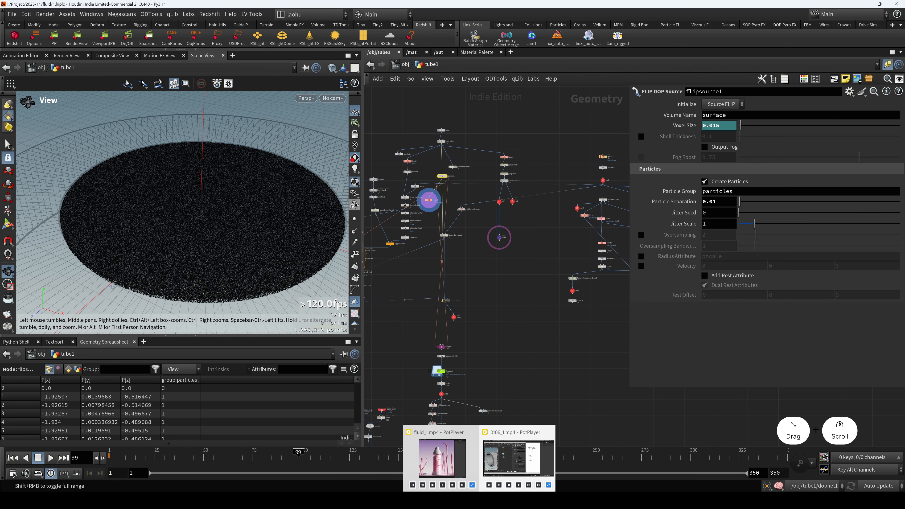
left_click(459, 463)
key("space")
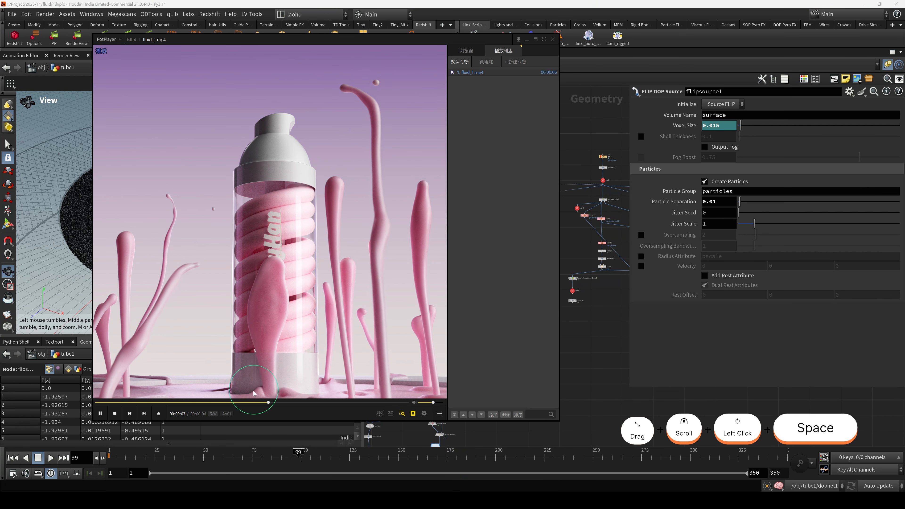
left_click(222, 403)
left_click_drag(136, 401, 110, 402)
key("space")
left_click(95, 403)
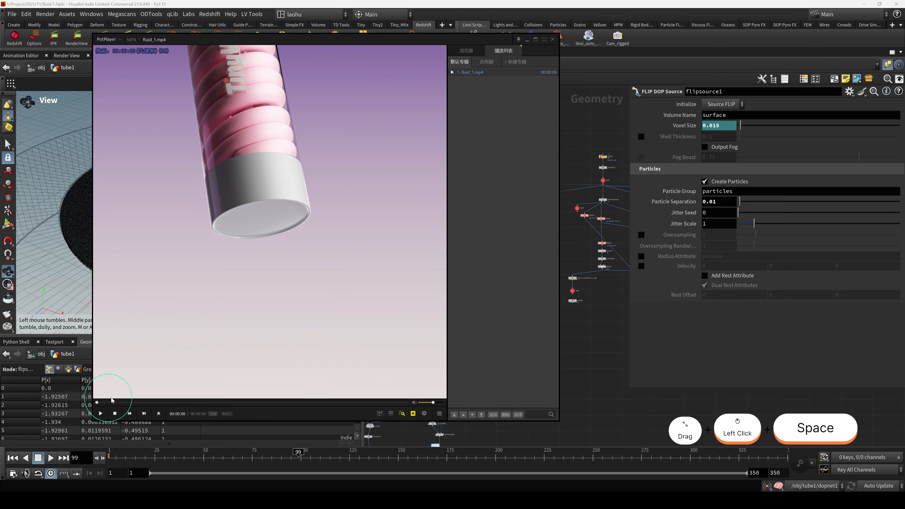
Play the clip from the start, pausing to examine the fluid splashes rising around the bottle
left_click(256, 216)
left_click(97, 403)
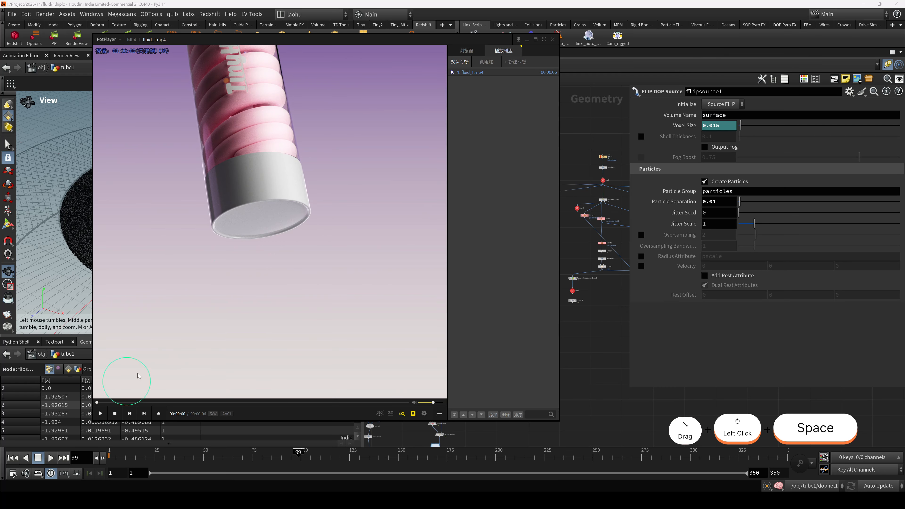
left_click(265, 261)
left_click(291, 231)
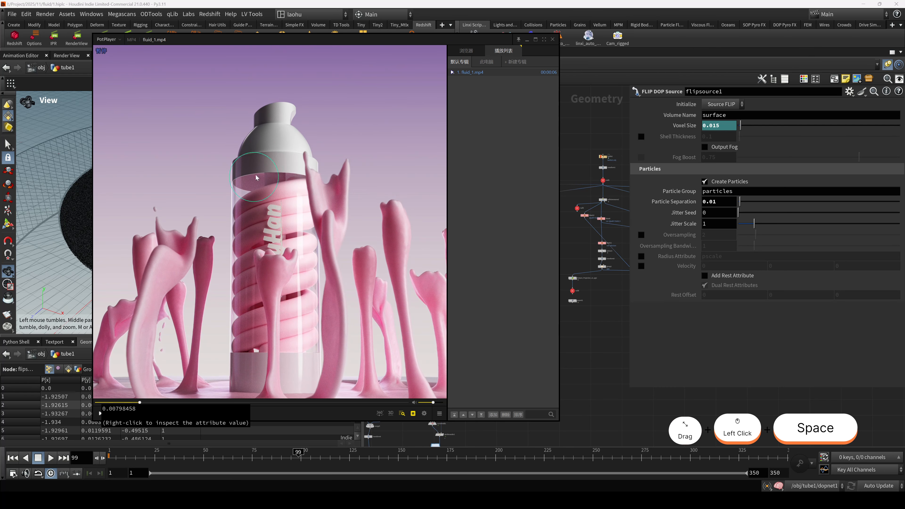
left_click(278, 185)
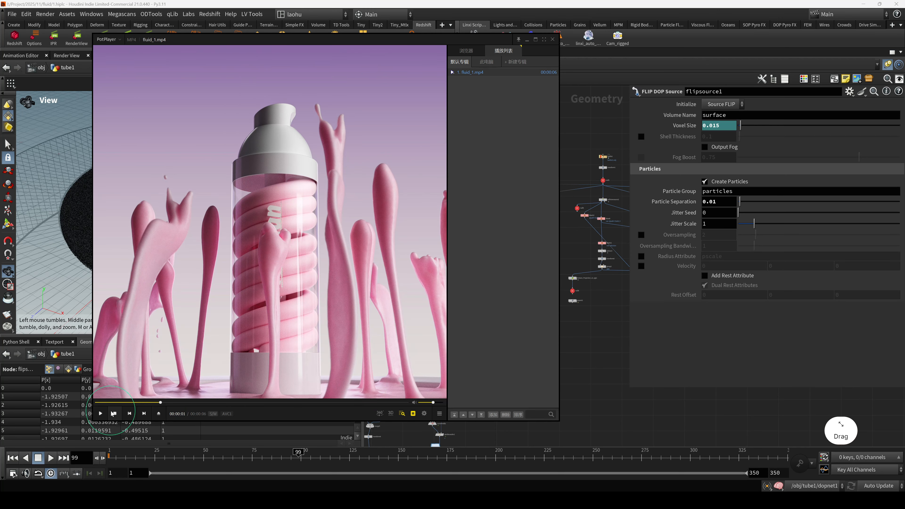
Replay fluid_1.mp4 from the beginning, pause it partway and return to the Houdini network
left_click(101, 402)
key("space")
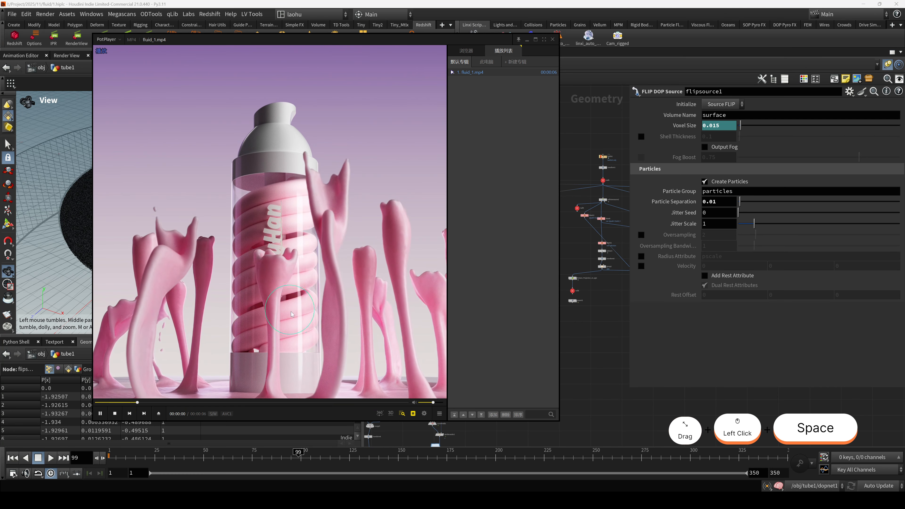
key("space")
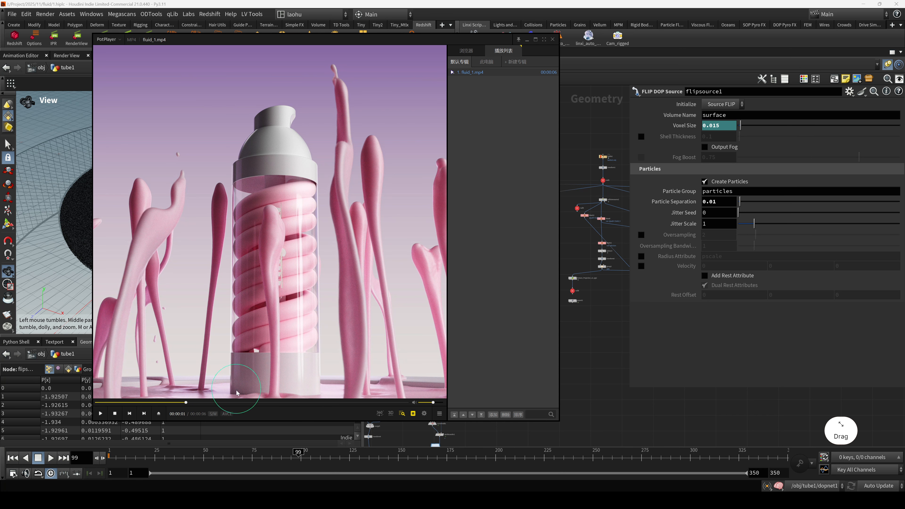
left_click(631, 375)
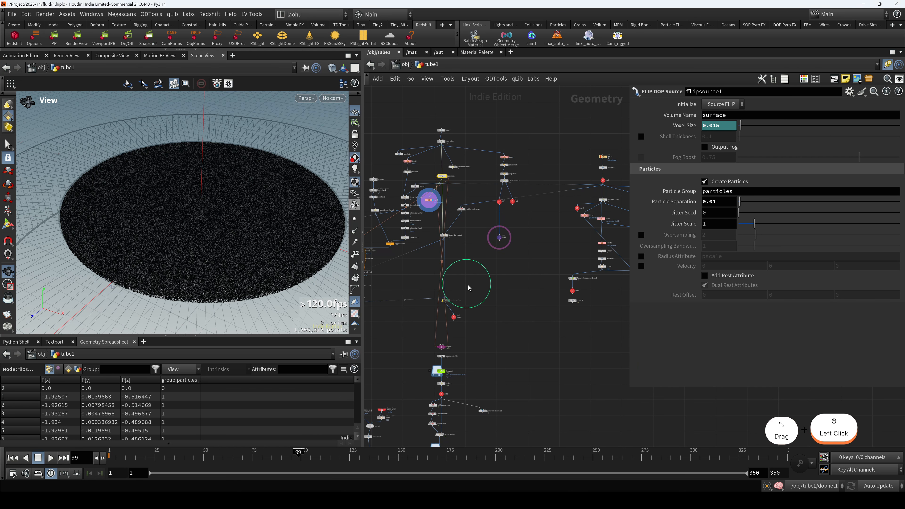
Display delete_by_group1 and review its group and bounding-volume settings
scroll(465, 287, "up", 5)
left_click(485, 327)
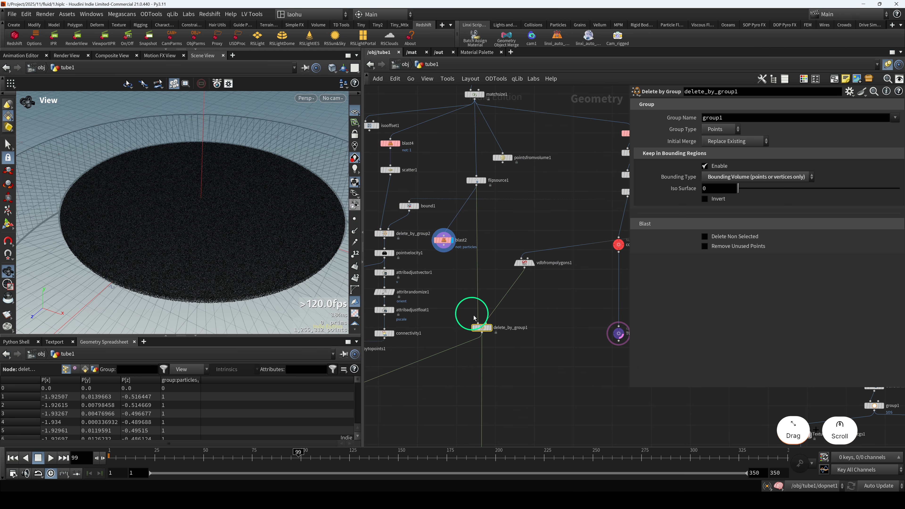
scroll(481, 331, "up", 3)
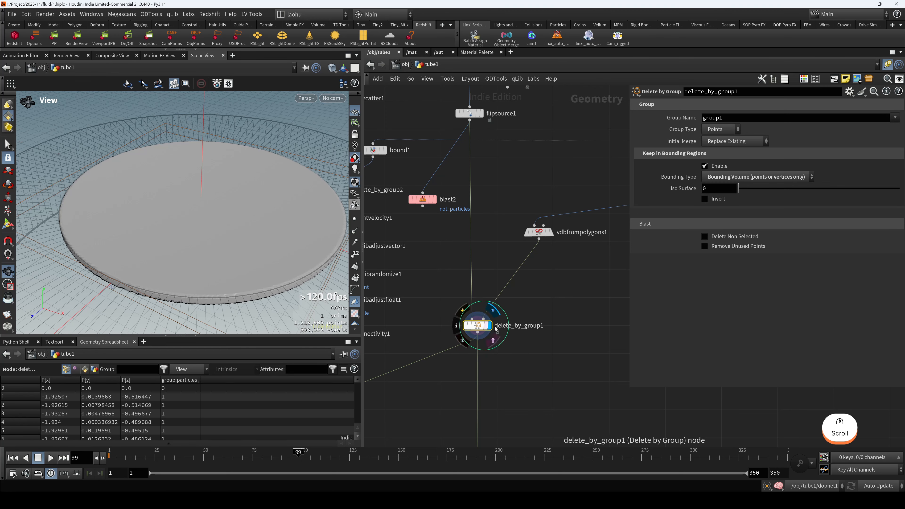
scroll(531, 295, "down", 3)
middle_click_drag(531, 295, 508, 305)
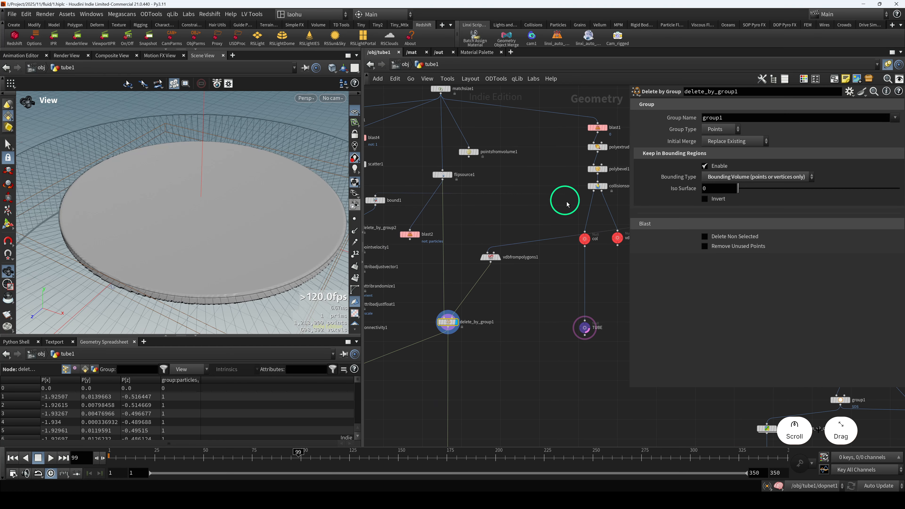
Display vdbfrompolygons1, which feeds delete_by_group1, and examine its bounding volume and VDB settings
scroll(468, 253, "down", 1)
middle_click_drag(544, 234, 418, 263)
scroll(424, 264, "down", 3)
scroll(550, 264, "up", 1)
middle_click_drag(531, 274, 625, 268)
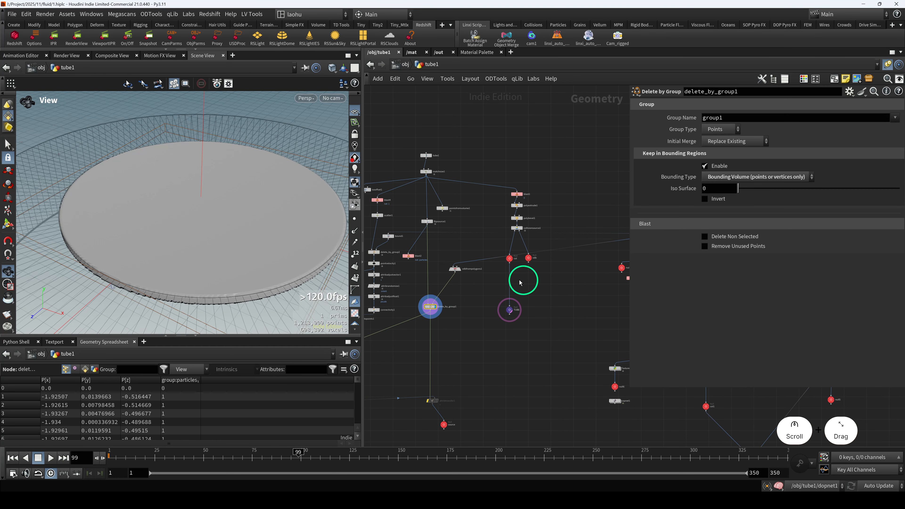
left_click_drag(464, 277, 467, 292)
key("r")
middle_click_drag(468, 294, 501, 293)
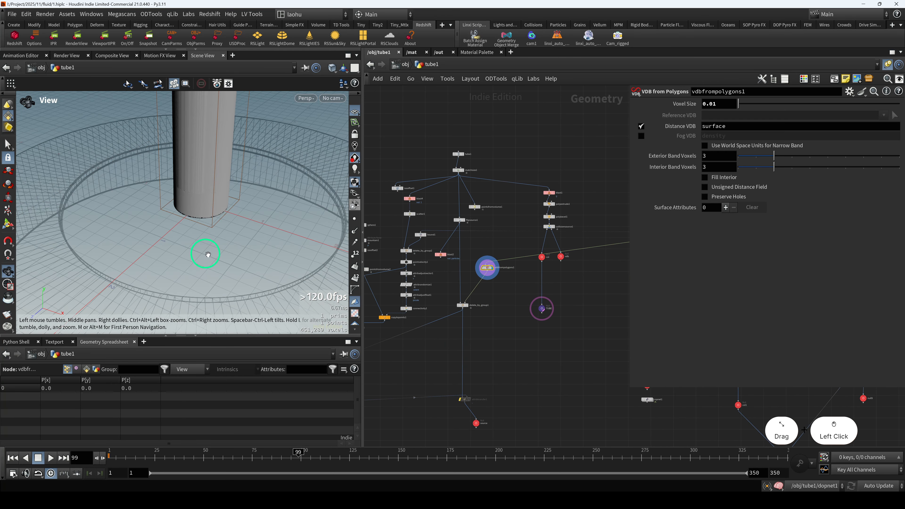
Display delete_by_group1 and review its bounding-volume settings and resulting fluid source geometry
left_click_drag(208, 256, 230, 238)
scroll(479, 314, "up", 2)
left_click(443, 297)
key("r")
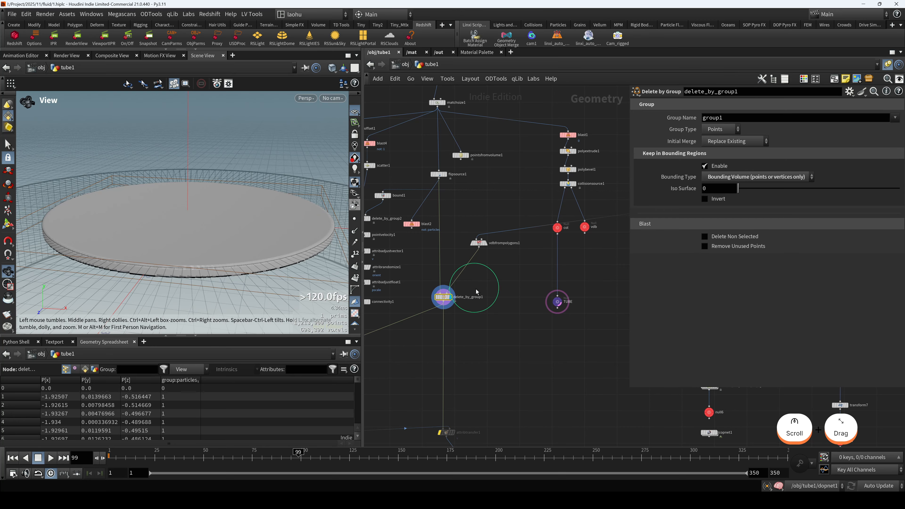
Duplicate blast2 beneath delete_by_group1, wired to its output, and display the copy to inspect only the particles group
middle_click_drag(454, 285, 481, 246)
left_click_drag(436, 182, 446, 311, "alt")
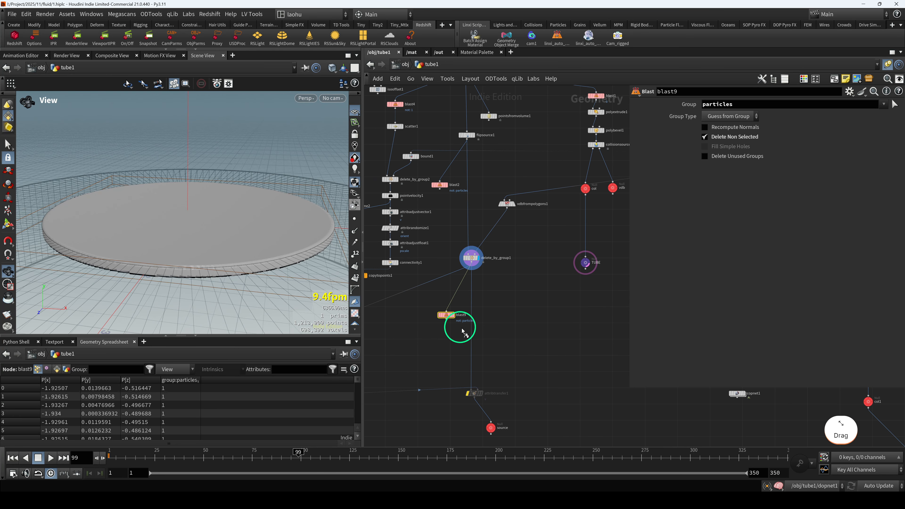
key("r")
left_click_drag(229, 245, 227, 205)
scroll(227, 205, "up", 5)
scroll(488, 321, "down", 2)
Display the source null above the DOP network and examine the final fluid source
middle_click_drag(488, 321, 501, 207)
mouse_move(502, 297)
left_mouse_down()
mouse_move(489, 301)
mouse_move(505, 310)
left_mouse_up()
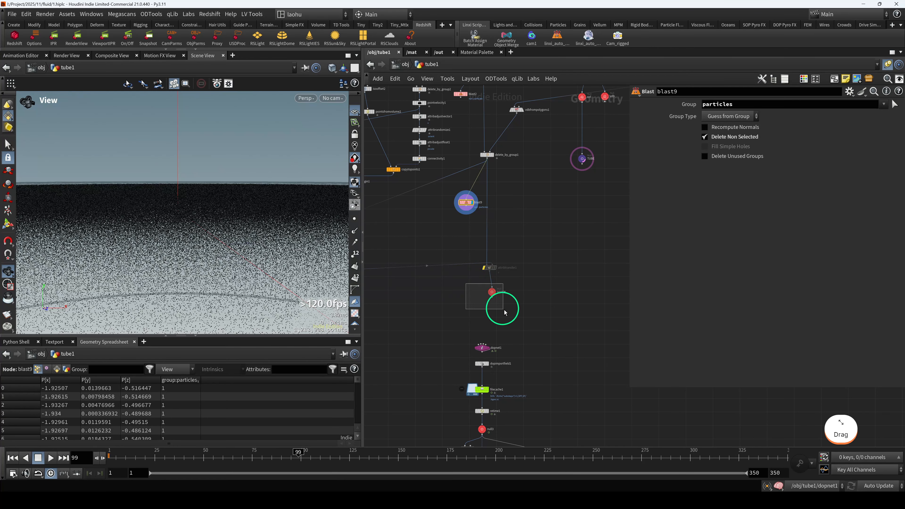
key("r")
scroll(285, 263, "down", 3)
scroll(286, 262, "down", 3)
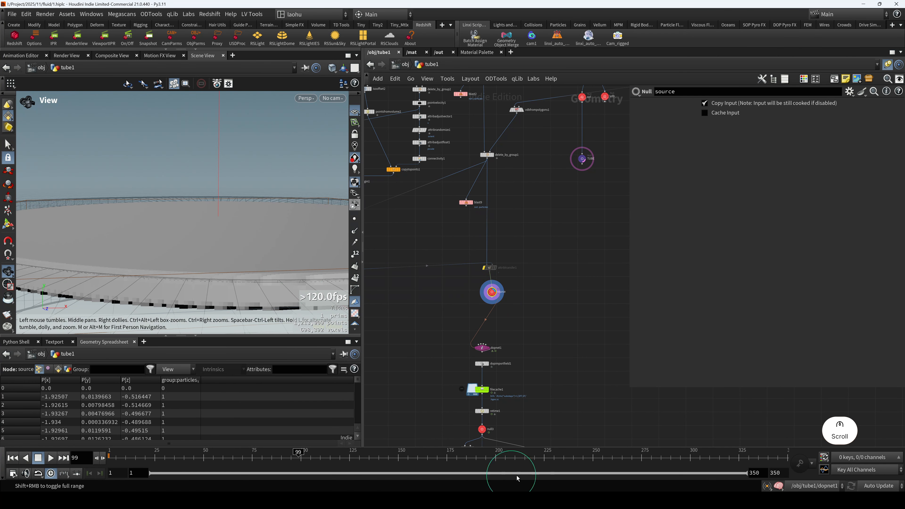
Switch to PotPlayer, replay fluid_1.mp4 from near the start to study the rising splashes, and return to the Houdini network
mouse_move(479, 500)
left_click(438, 469)
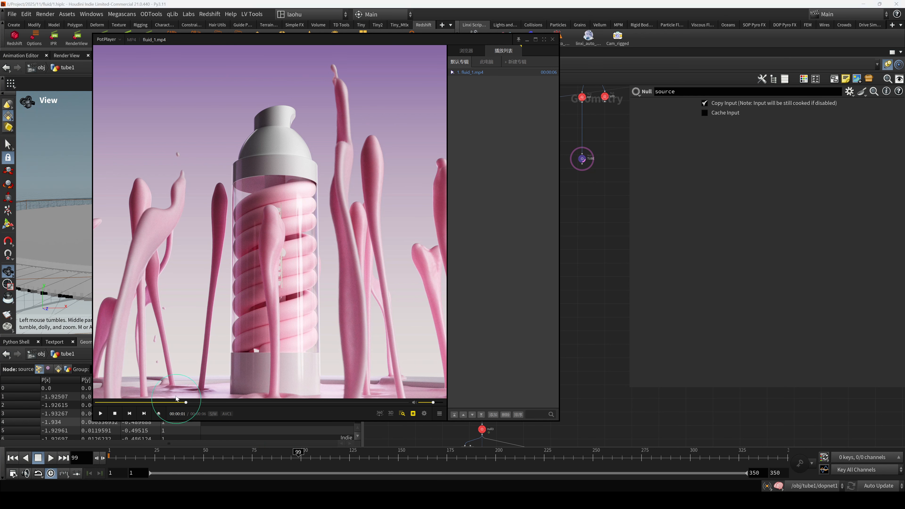
key("space")
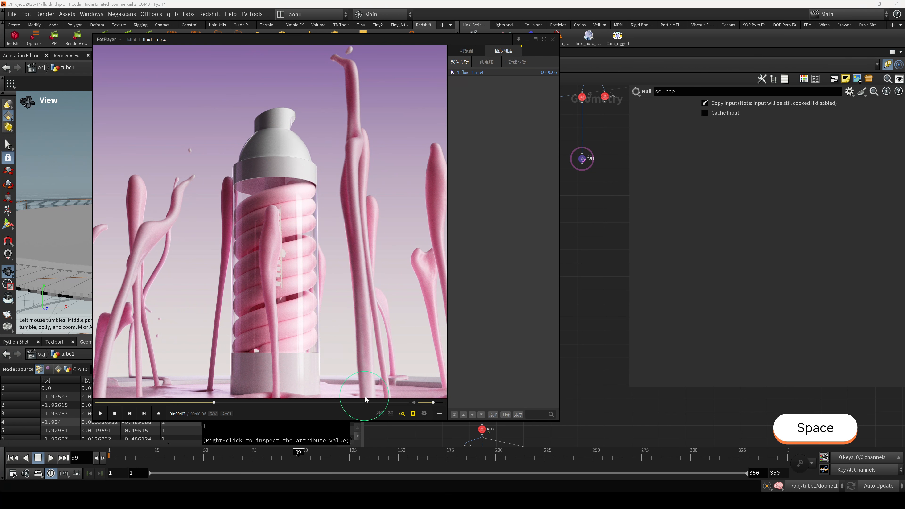
left_click_drag(301, 335, 353, 336)
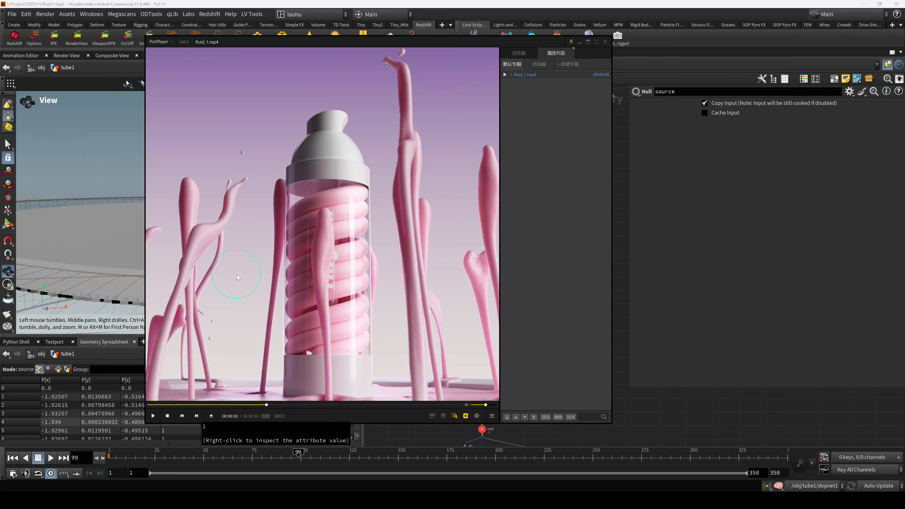
left_click(188, 405)
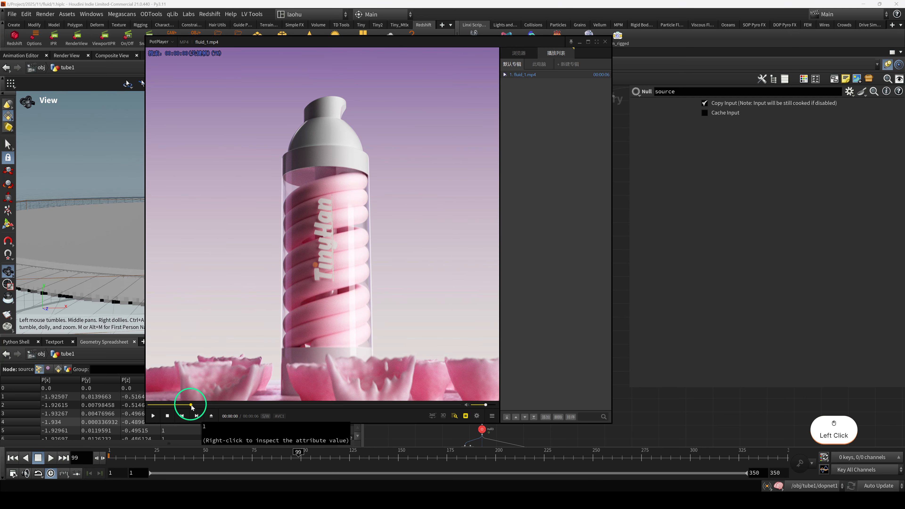
key("space")
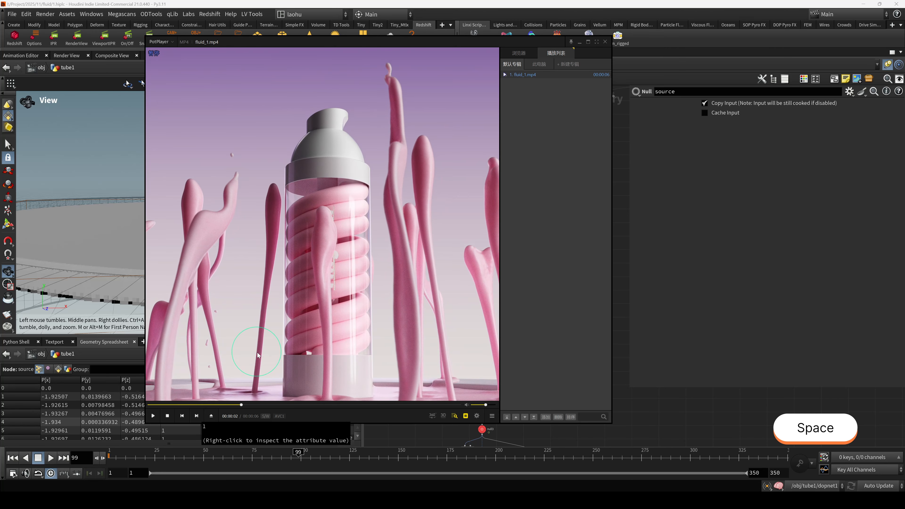
left_click(707, 289)
Display blast4 and its downstream scatter1 to examine the isolated surface and the points scattered on it
scroll(546, 287, "up", 2)
middle_click_drag(546, 287, 559, 338)
scroll(487, 225, "up", 3)
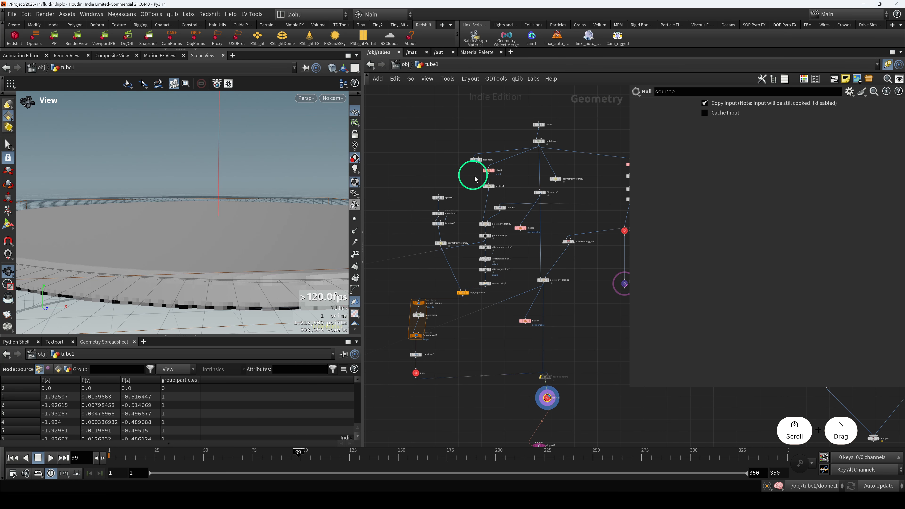
left_click(495, 170)
scroll(242, 218, "down", 2)
scroll(243, 218, "down", 4)
left_click_drag(242, 218, 268, 232)
scroll(264, 239, "down", 2)
key("r")
left_click(490, 186)
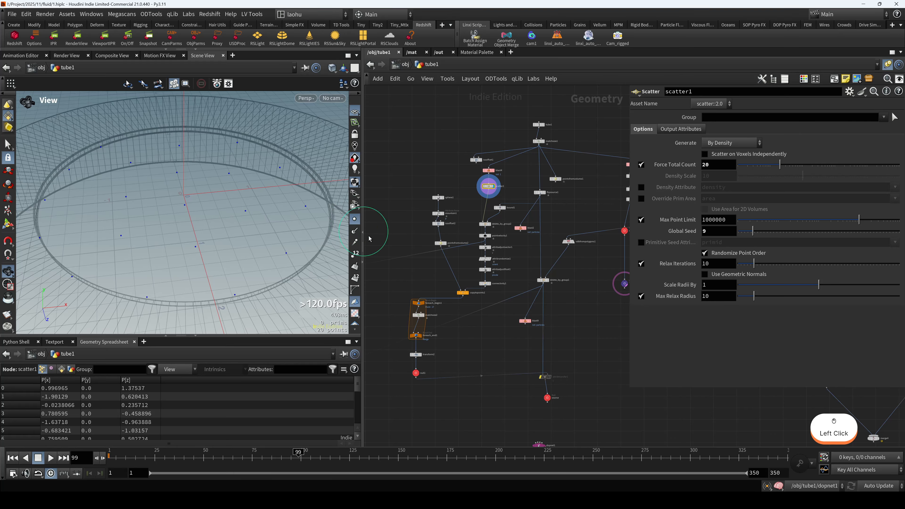
Display delete_by_group2 and examine how its bounding object clears scattered points around the bottle
scroll(481, 218, "up", 3)
key("r")
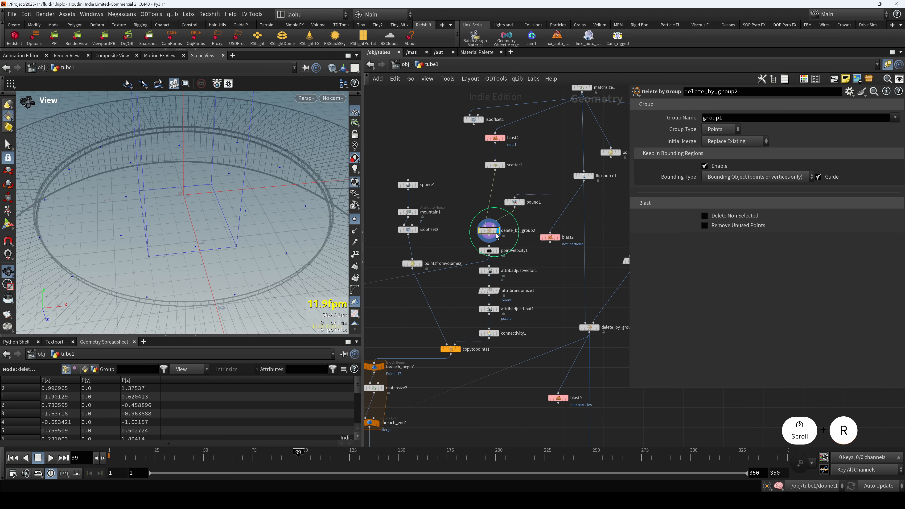
middle_click_drag(516, 244, 438, 262)
scroll(486, 234, "down", 3)
mouse_move(178, 228)
left_mouse_down()
mouse_move(168, 267)
mouse_move(196, 194)
mouse_move(174, 200)
mouse_move(171, 232)
left_mouse_up()
scroll(437, 241, "up", 3)
scroll(441, 241, "down", 4)
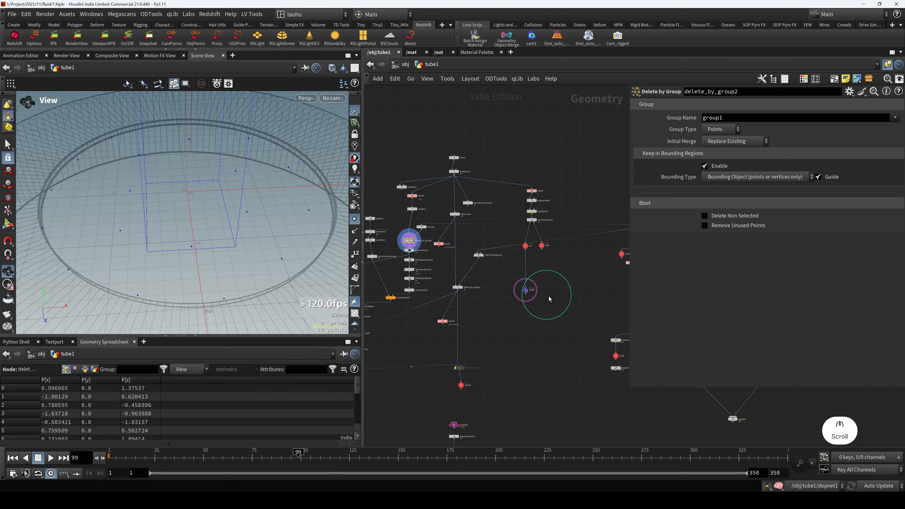
Display null2 and examine the bottle geometry used as the bounding reference
middle_click_drag(627, 240, 513, 248)
scroll(513, 246, "up", 2)
left_click_drag(525, 215, 557, 228)
key("r")
middle_click_drag(448, 336, 610, 317)
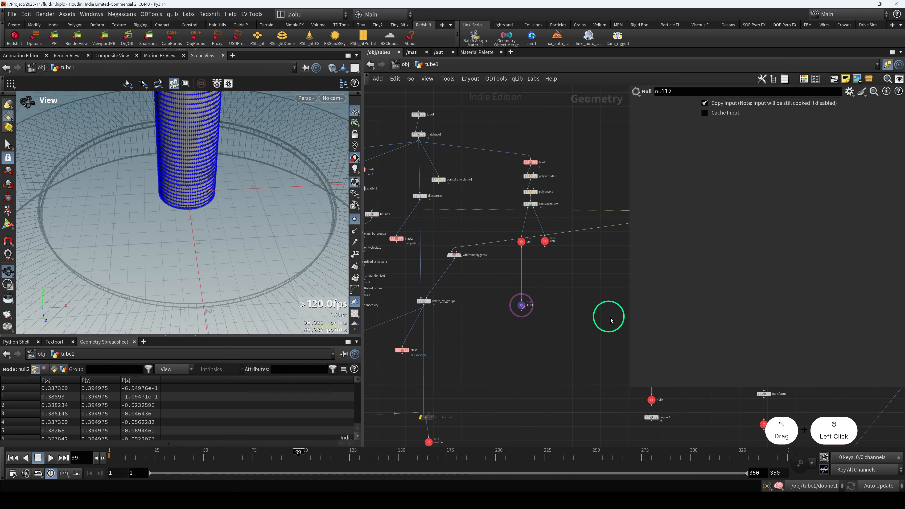
Display bound1, nudge it slightly in the network, and examine its bounding box and padding settings
scroll(425, 210, "up", 3)
middle_click_drag(426, 212, 543, 244)
scroll(469, 243, "up", 2)
left_click(467, 245)
key("r")
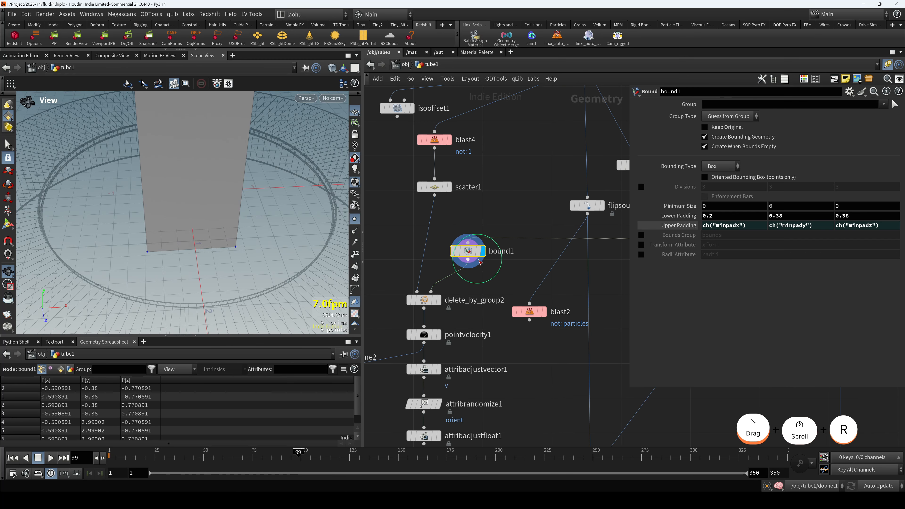
left_click_drag(221, 199, 172, 202)
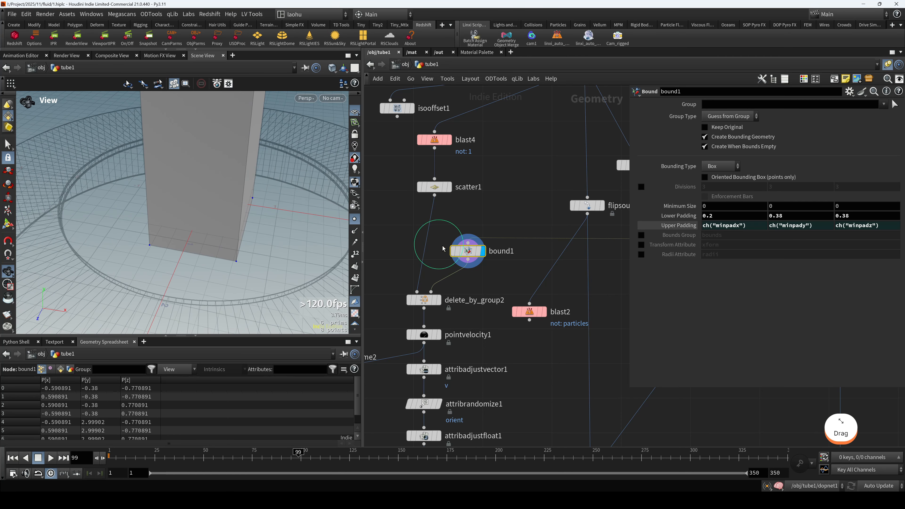
left_click_drag(465, 252, 473, 260)
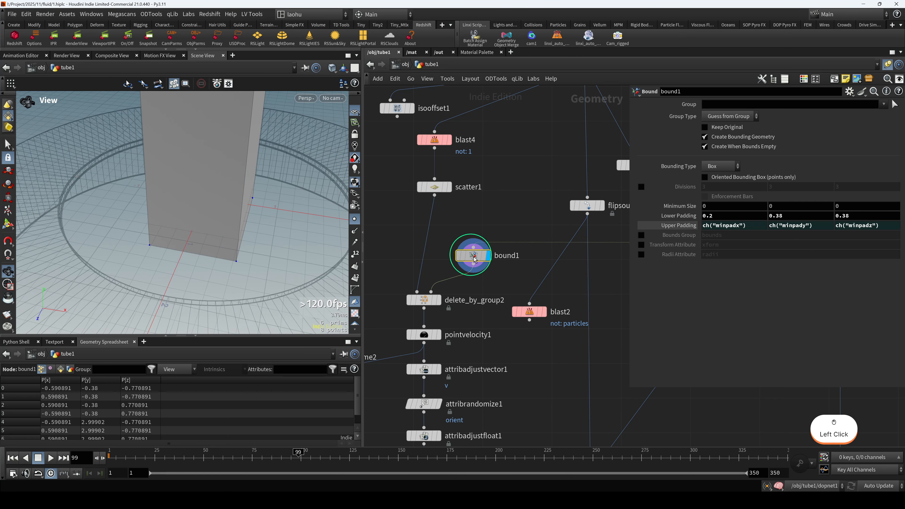
Display delete_by_group2 again and inspect the remaining points around the bounding box guide
left_click(395, 300)
key("r")
left_click_drag(216, 200, 185, 214)
scroll(487, 291, "down", 3)
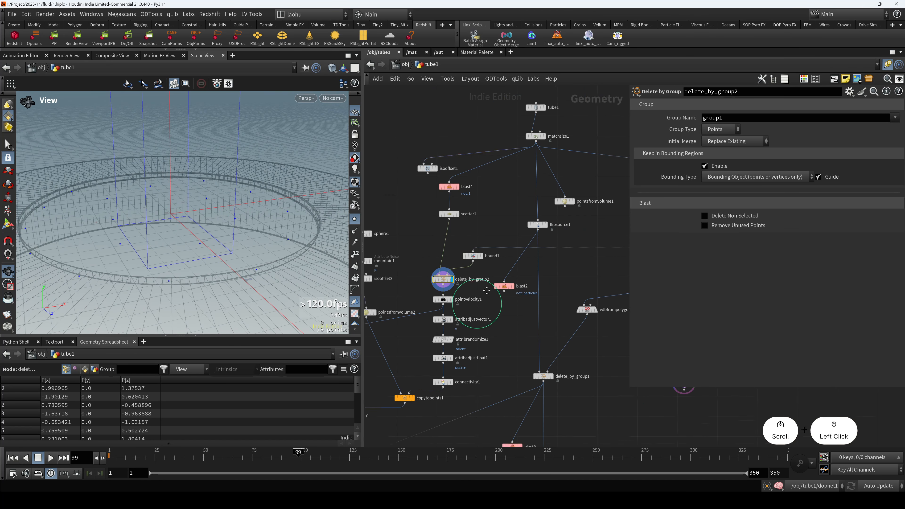
middle_click_drag(487, 290, 507, 245)
left_click_drag(246, 199, 202, 169)
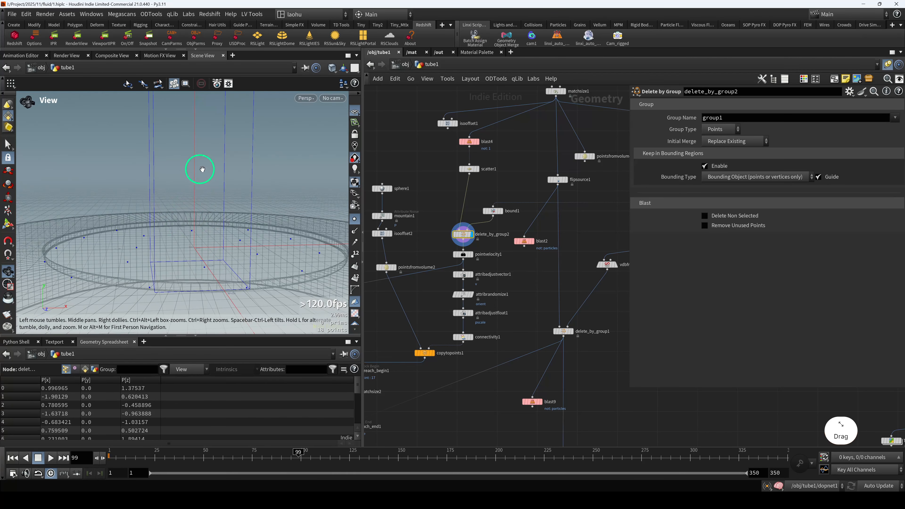
Display pointvelocity1 and review its added velocity and curl noise settings
left_click(463, 254)
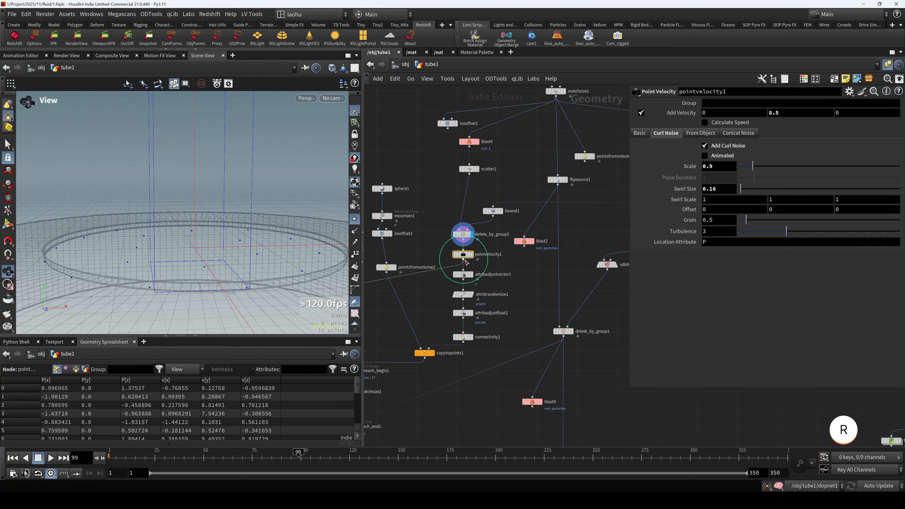
key("r")
scroll(463, 249, "up", 5)
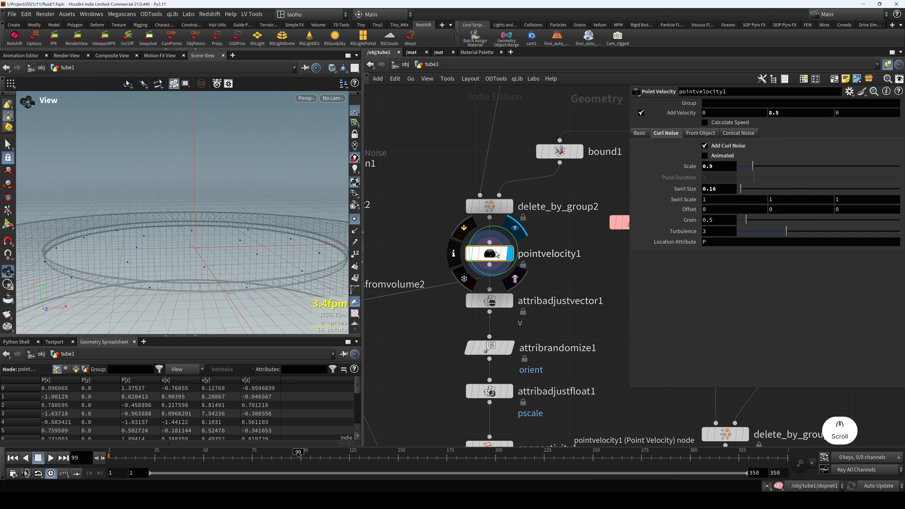
middle_click_drag(526, 263, 494, 251)
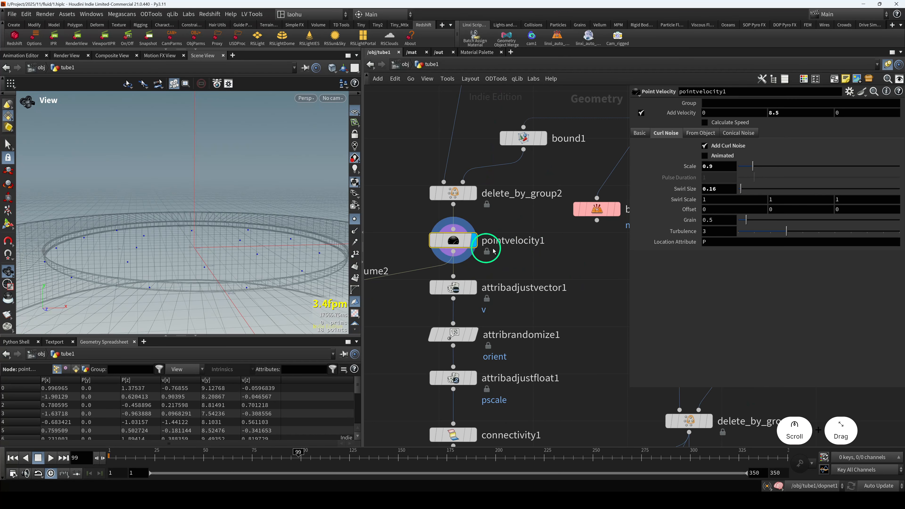
Visualize the v attribute of pointvelocity1 as velocity lines in the viewport
middle_click(454, 241)
left_click(421, 195)
left_click(553, 266)
scroll(222, 201, "down", 4, "alt")
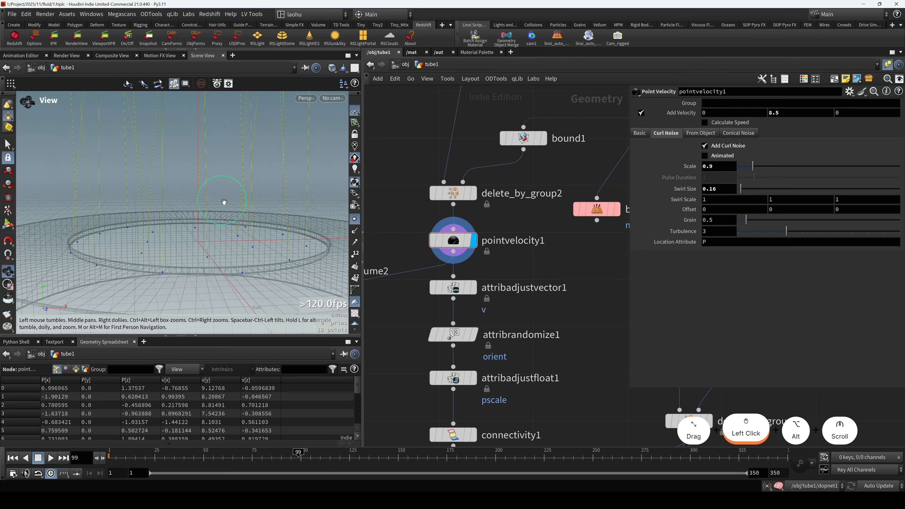
Set the viewport background color scheme to Dark
middle_click_drag(221, 197, 216, 226, "alt")
left_click(224, 216)
key("d")
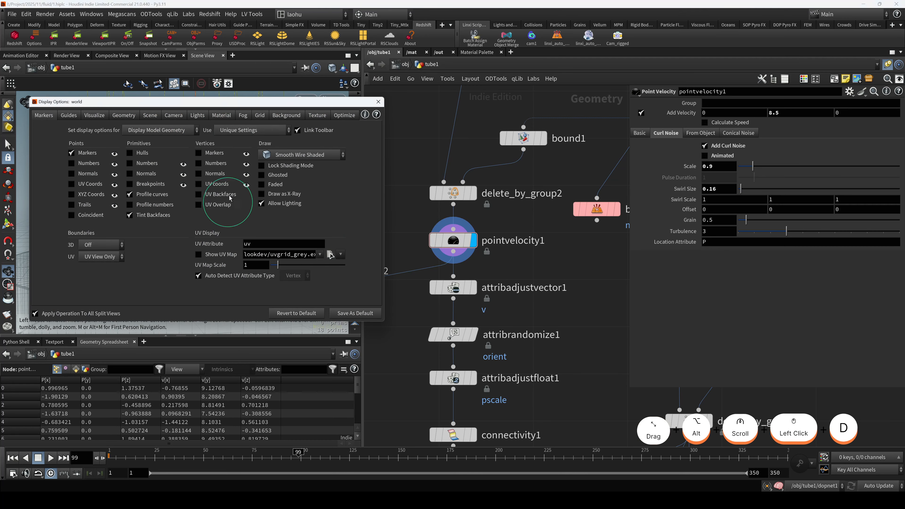
left_click(287, 115)
left_click(104, 123)
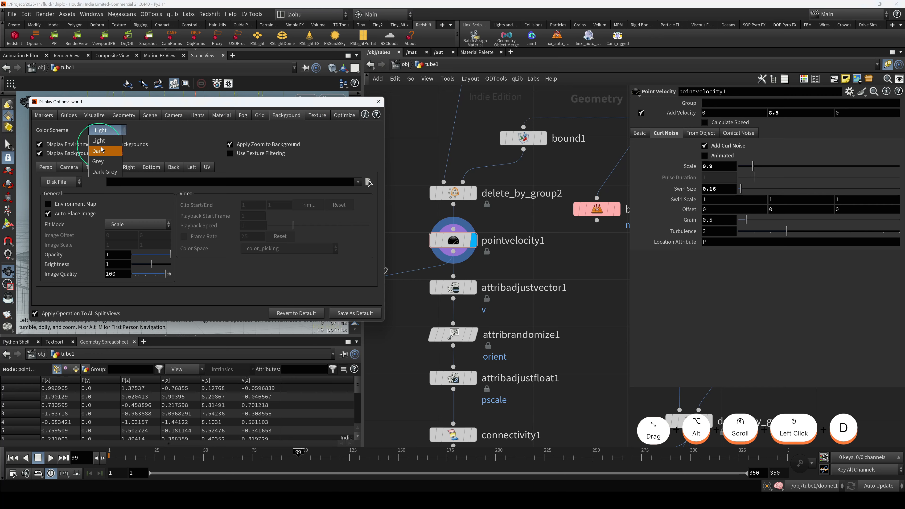
left_click(101, 150)
left_click(378, 103)
Examine the upward velocity lines in front and perspective views, finishing with the whole ring framed in perspective
left_click_drag(232, 182, 223, 225, "alt")
key("space+2")
key("space+3")
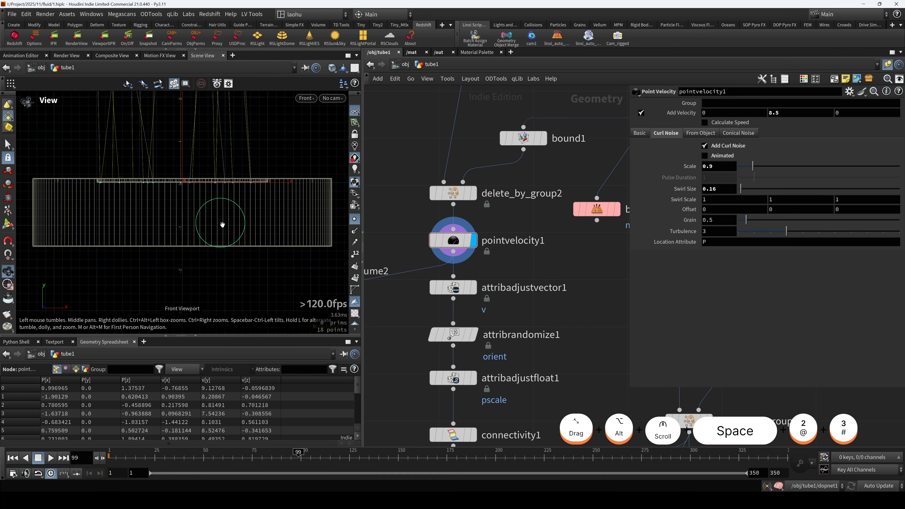
key("h")
key("space+1")
key("space+h")
scroll(218, 198, "down", 2, "alt")
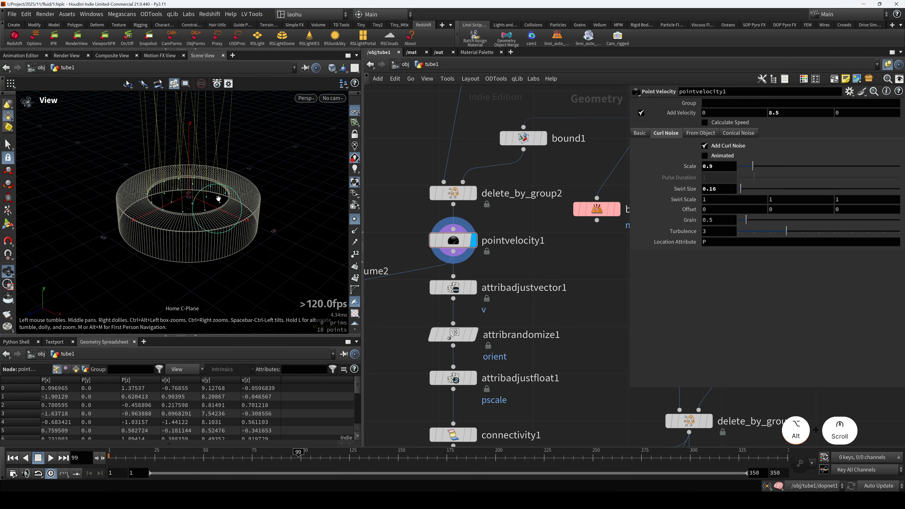
middle_click_drag(218, 198, 217, 238, "alt")
left_click_drag(216, 238, 205, 194, "alt")
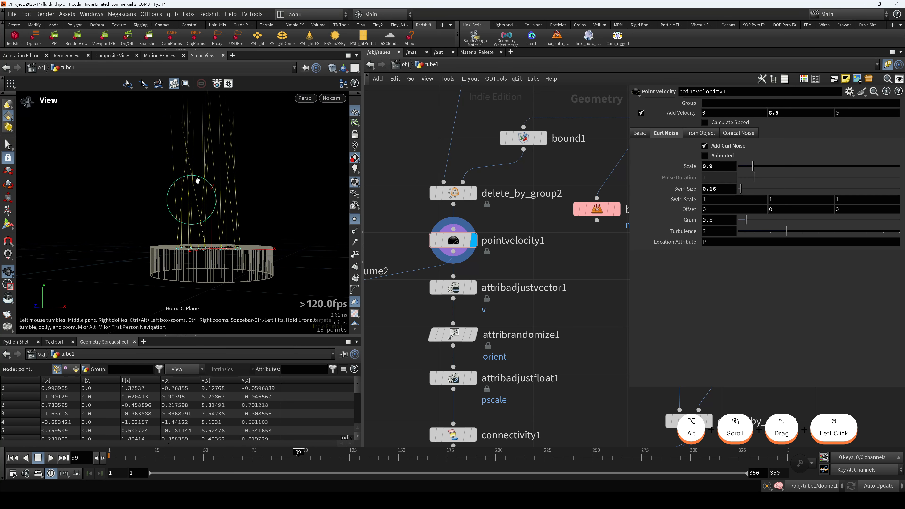
Display attribadjustvector1 and examine how its random length adjustment varies the velocity lines
middle_click_drag(512, 247, 539, 237)
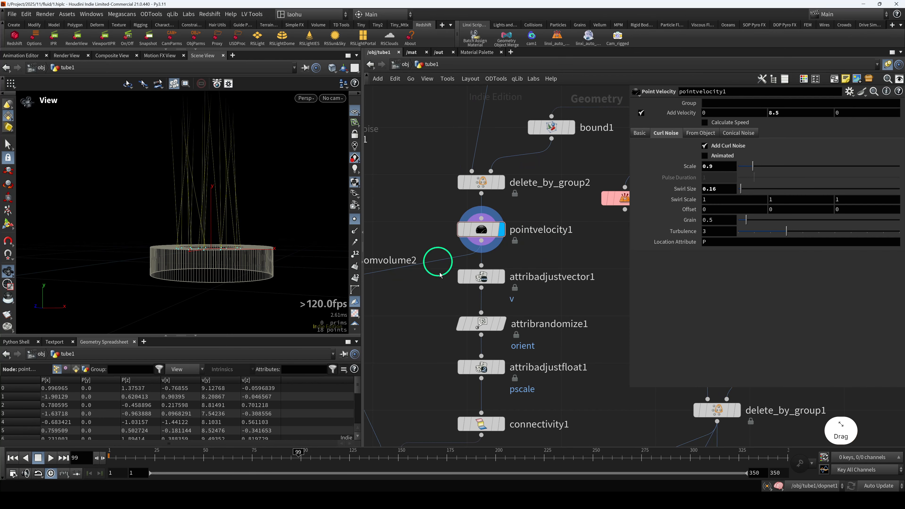
right_click_drag(439, 267, 436, 287)
middle_click_drag(435, 287, 454, 281)
left_click(484, 269)
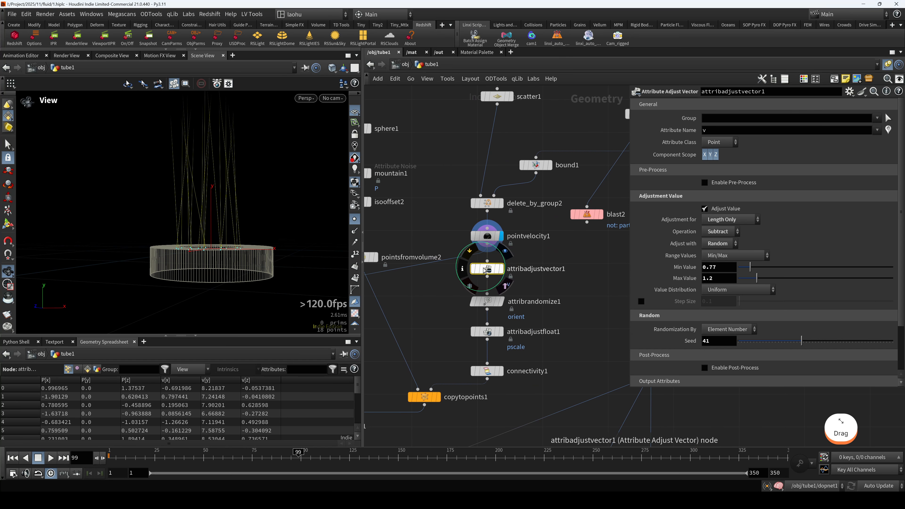
left_click_drag(196, 208, 204, 210, "alt")
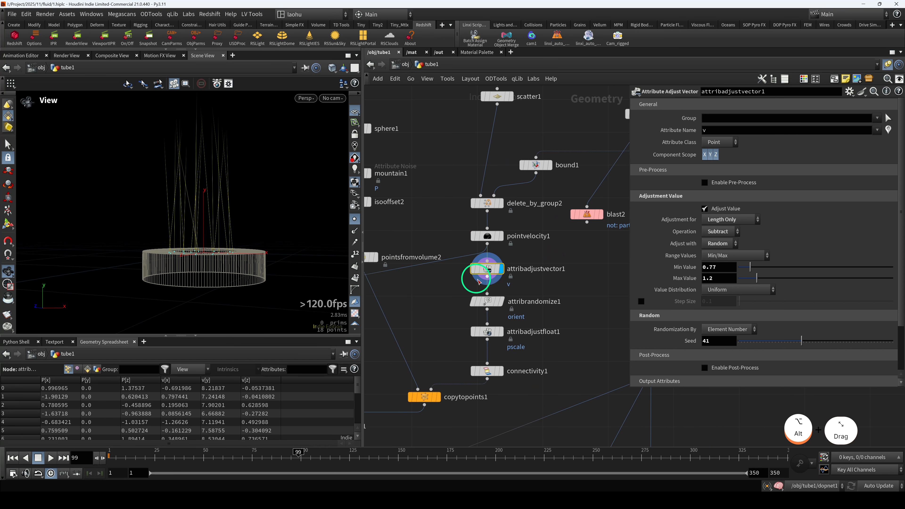
scroll(478, 276, "up", 3)
middle_click_drag(561, 281, 529, 281)
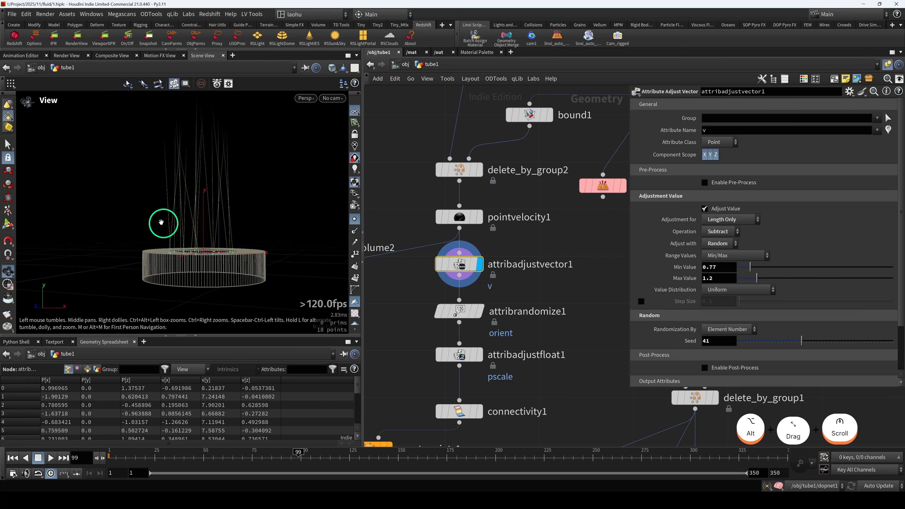
left_click_drag(163, 223, 213, 212, "alt")
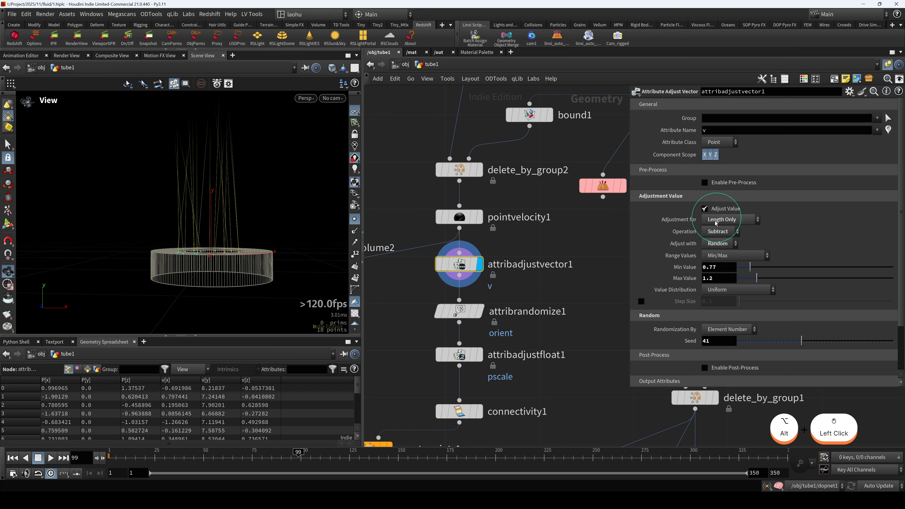
left_click_drag(213, 202, 222, 206, "alt")
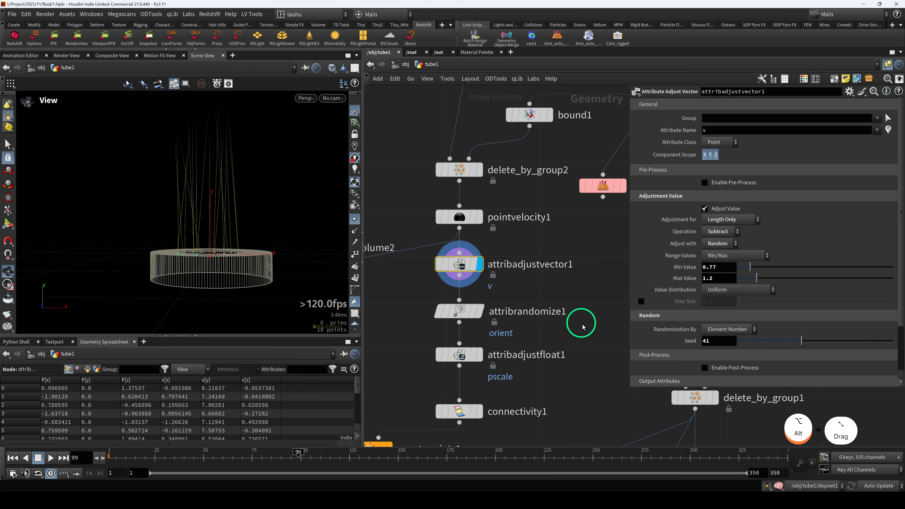
Display attribrandomize1 and review its orient randomization settings
left_click_drag(582, 324, 619, 261, "alt")
left_click_drag(426, 223, 535, 257)
key("r")
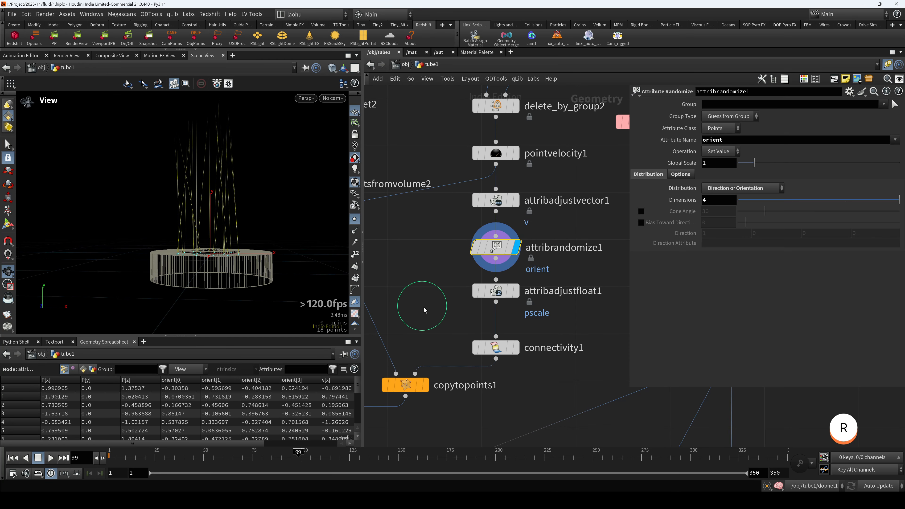
Display attribadjustfloat1 and review the class attribute settings of connectivity1
scroll(424, 310, "down", 5)
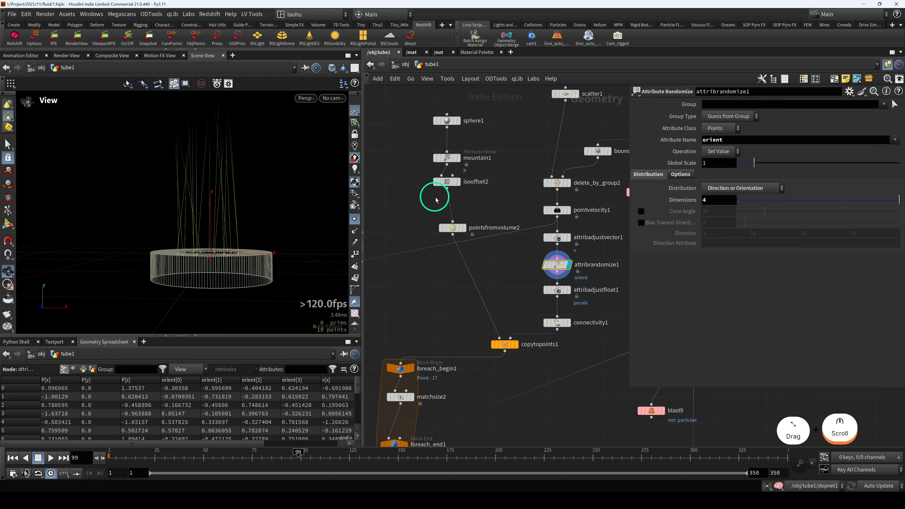
scroll(223, 245, "up", 4)
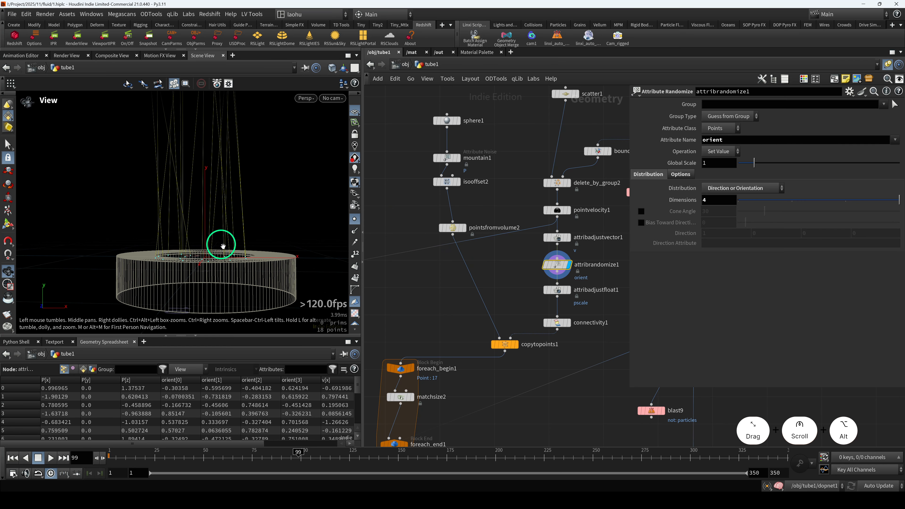
mouse_move(222, 244)
left_mouse_down("alt")
mouse_move(225, 257)
mouse_move(220, 246)
left_mouse_up("alt")
left_click_drag(543, 292, 513, 259, "alt")
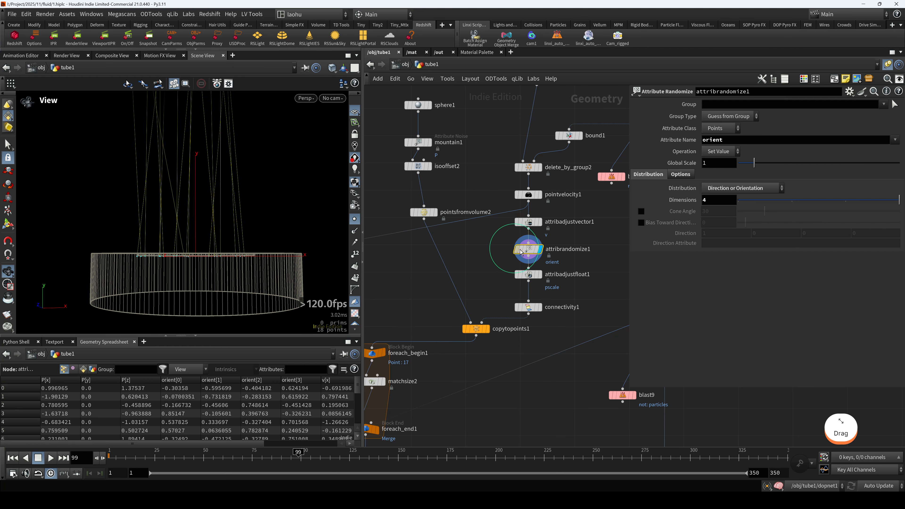
left_click(526, 275)
key("r")
left_click(476, 330)
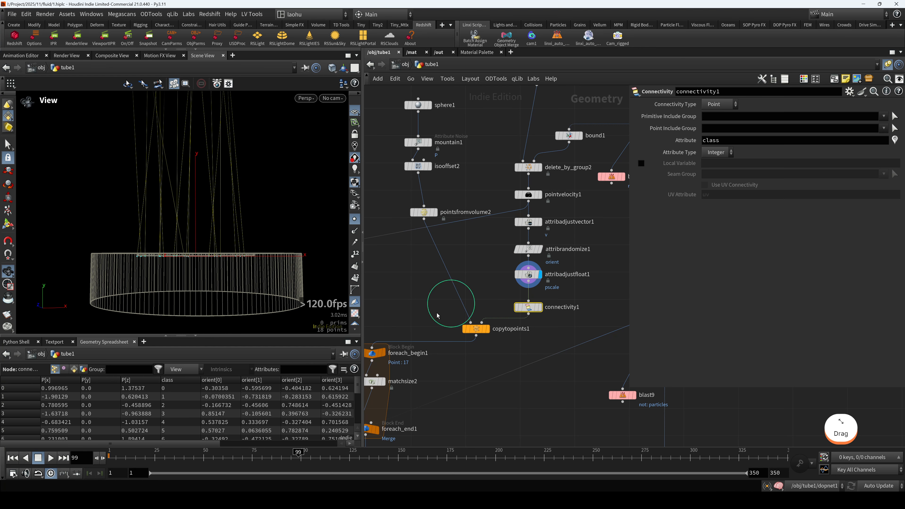
Display pointsfromvolume2 and examine its small point cluster at the center of the ring
left_click_drag(431, 219, 462, 251, "alt")
left_click(459, 247)
key("r")
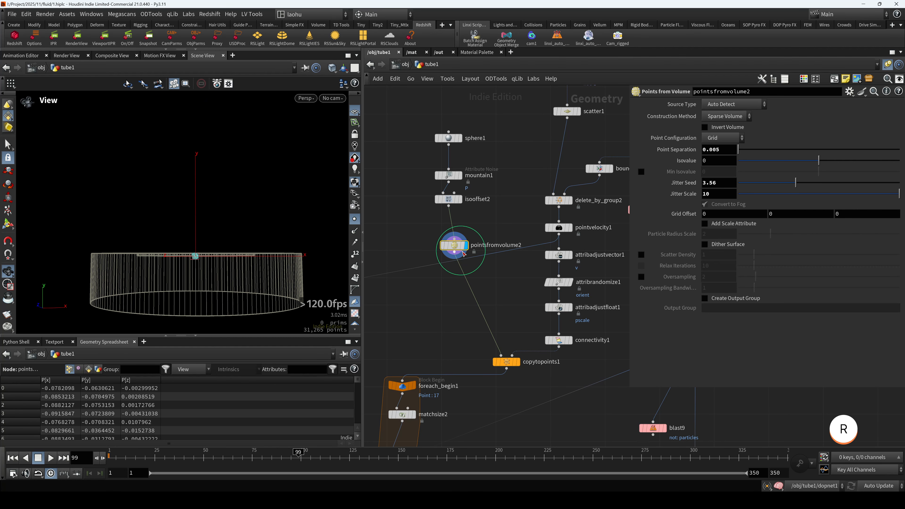
left_click_drag(181, 204, 176, 239, "alt")
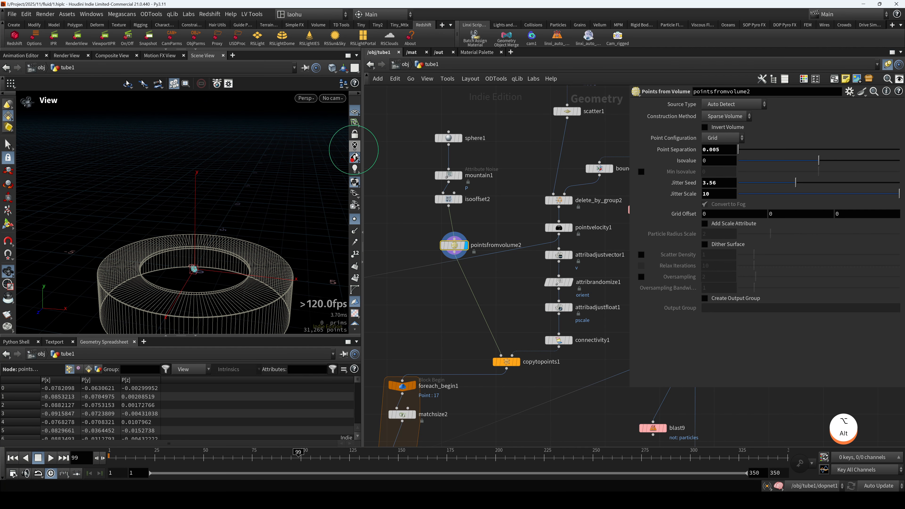
scroll(182, 273, "up", 3)
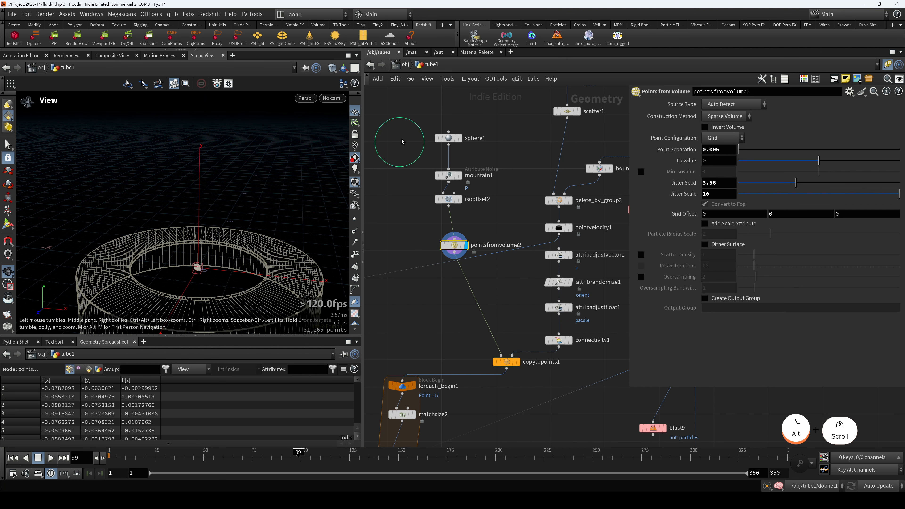
Display sphere1 and then mountain1 to examine how the noise deforms the base sphere
left_click(448, 138)
key("r")
left_click_drag(198, 256, 221, 213, "alt")
scroll(219, 213, "up", 10)
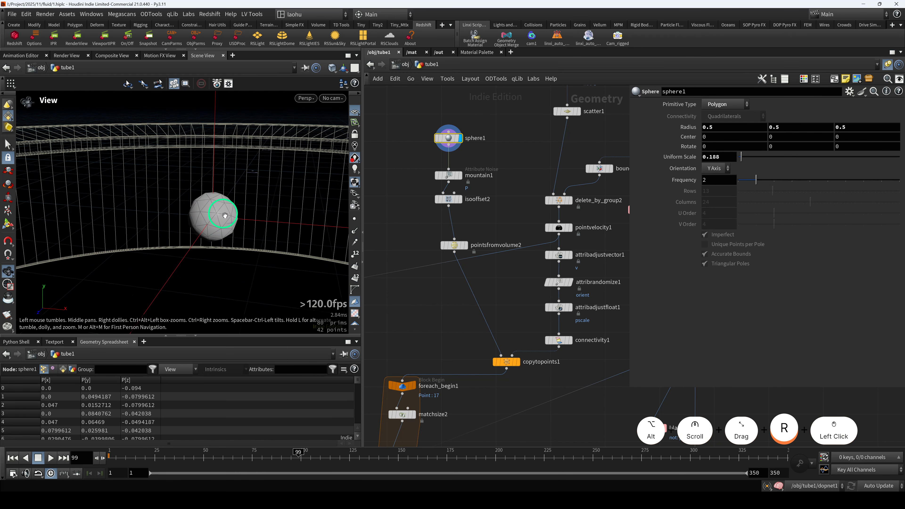
left_click(448, 175)
key("r")
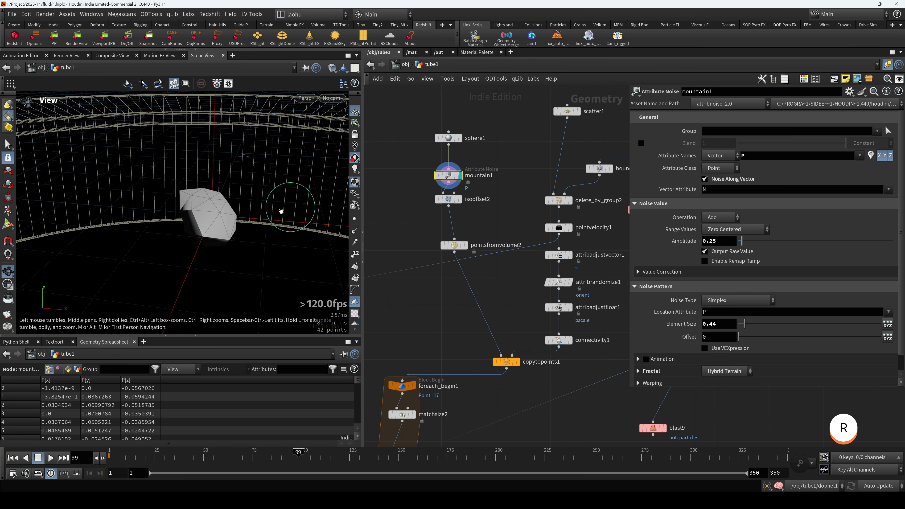
left_click_drag(293, 203, 228, 211, "alt")
Display isooffset2 and then pointsfromvolume2 to examine how the fog volume is filled with points
left_click(448, 199)
key("r")
left_click(454, 245)
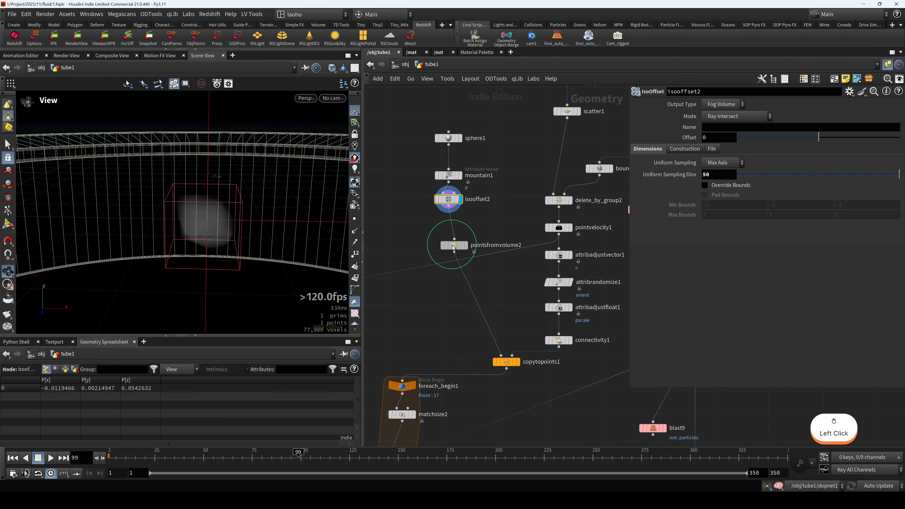
key("r")
scroll(219, 256, "down", 3)
left_click_drag(218, 257, 220, 237, "alt")
scroll(221, 235, "down", 1)
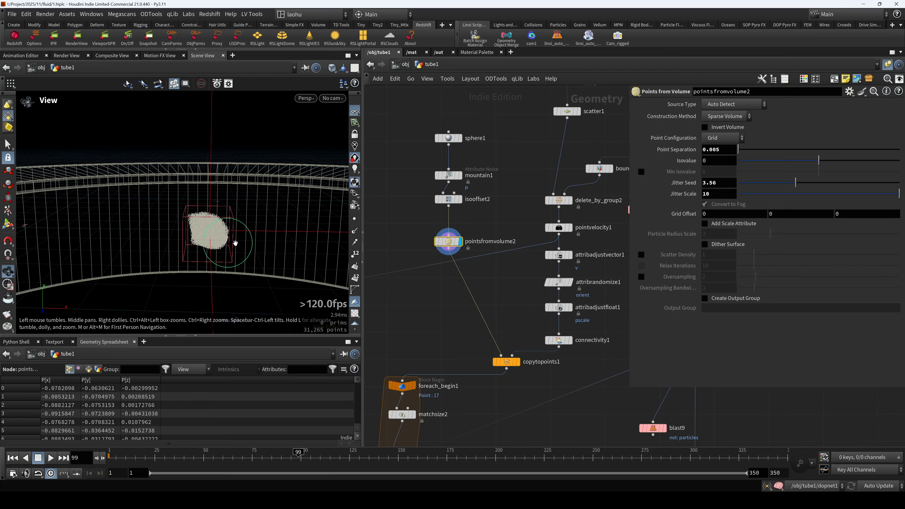
Redisplay isooffset2 and mountain1 to compare the fog volume with the noise-deformed sphere up close
scroll(404, 202, "up", 3)
left_click(463, 198)
key("r")
left_click_drag(259, 250, 217, 223)
left_click(457, 162)
key("r")
scroll(206, 228, "up", 5)
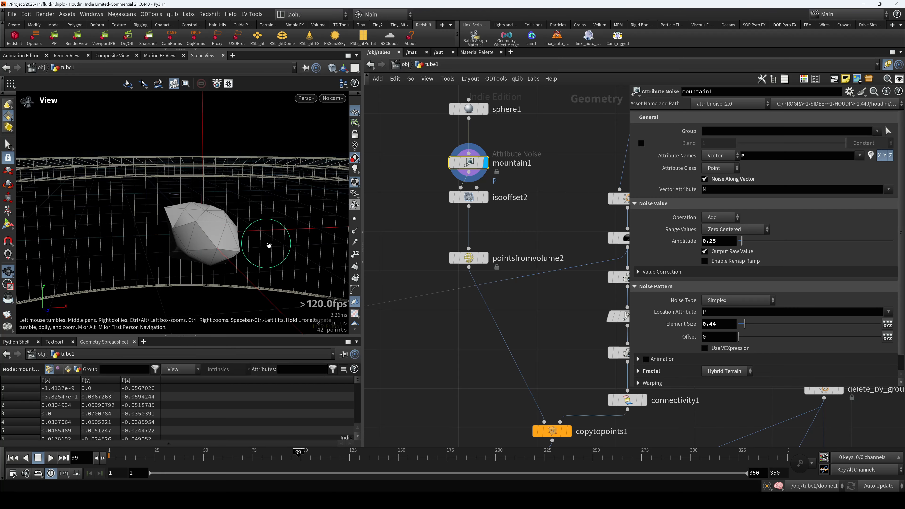
scroll(377, 260, "down", 5)
left_click_drag(227, 248, 223, 247)
Display copytopoints1 and examine the copied point clumps with their velocity lines around the ring
left_click(370, 270)
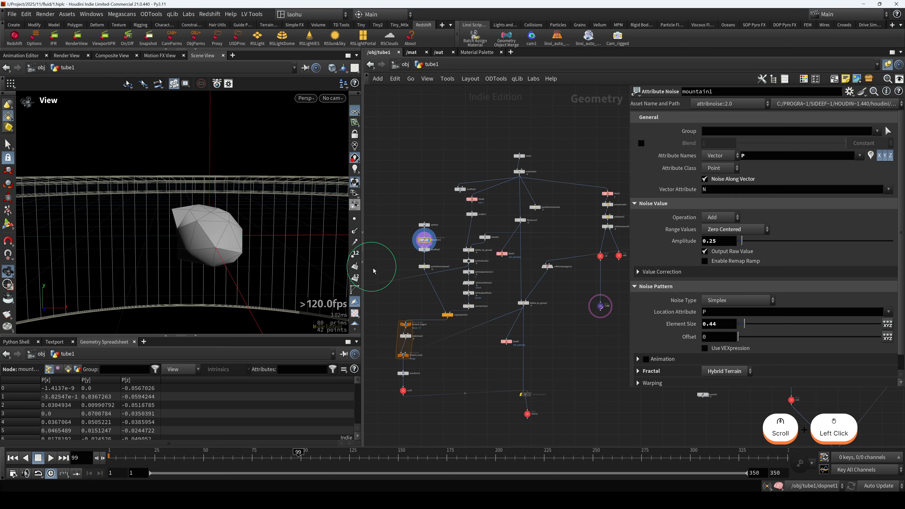
scroll(406, 288, "up", 4)
left_click(466, 287)
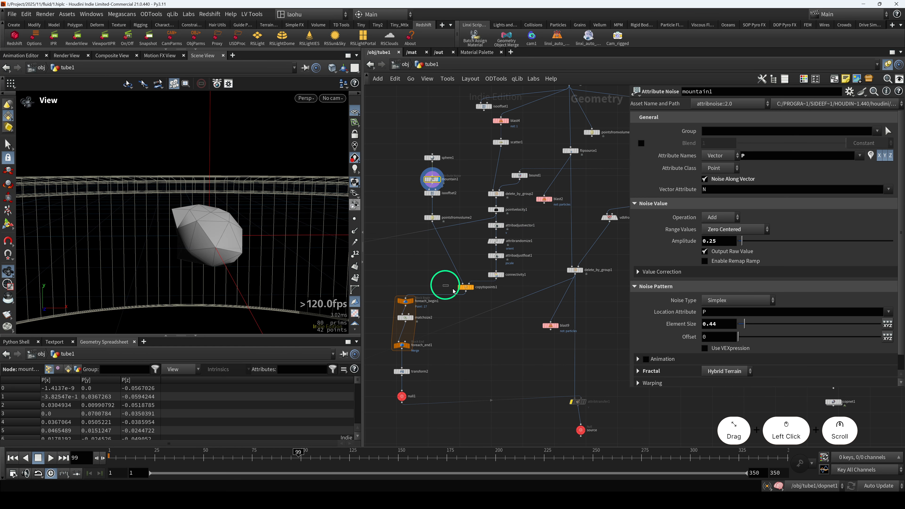
key("r")
key("h")
left_click_drag(227, 232, 180, 213, "alt")
scroll(179, 213, "up", 2)
scroll(180, 213, "up", 5)
left_click(389, 252)
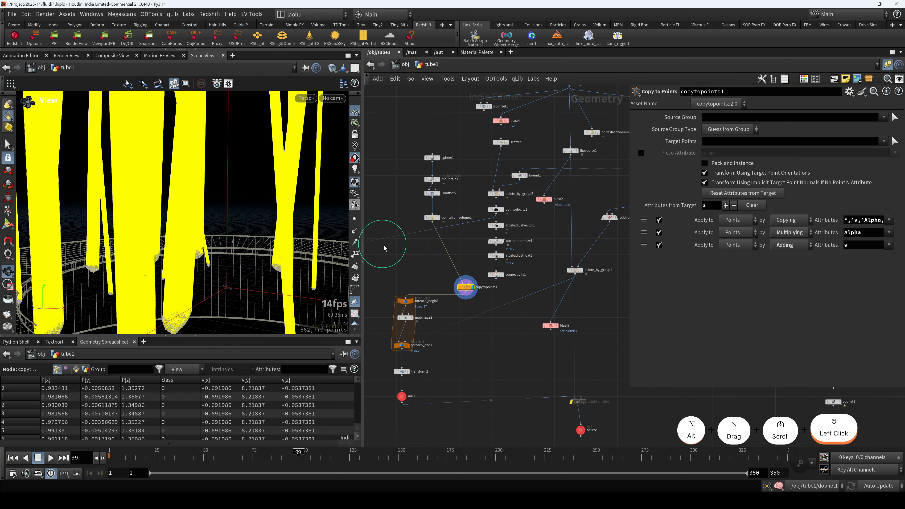
Turn off the v attribute visualization in the copytopoints1 node info and view the clumps around the ring
middle_click_drag(473, 292, 431, 269)
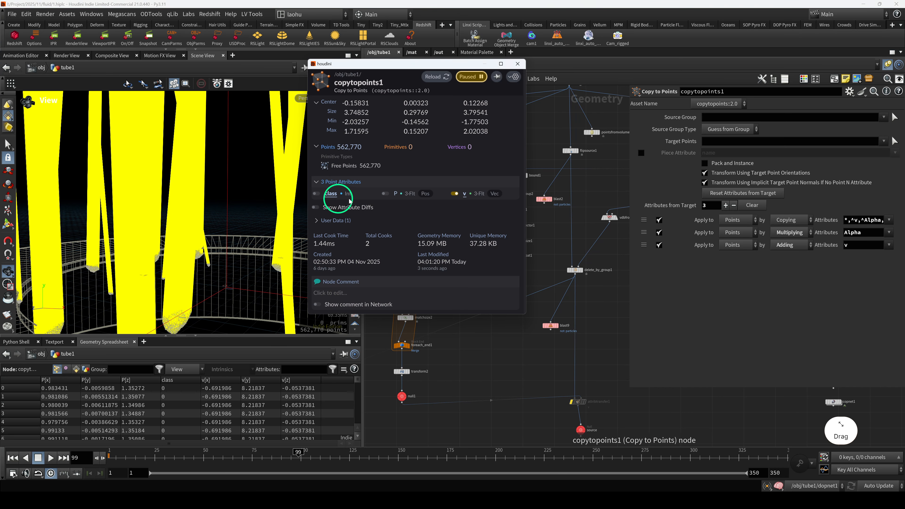
left_click(457, 194)
scroll(174, 222, "down", 4)
key("Escape")
mouse_move(174, 229)
left_mouse_down("alt")
mouse_move(172, 219)
mouse_move(153, 255)
mouse_move(159, 228)
left_mouse_up("alt")
Inspect the for-each block below copytopoints1 and the null1 output in the network
middle_click_drag(452, 354, 469, 303)
scroll(395, 252, "up", 3)
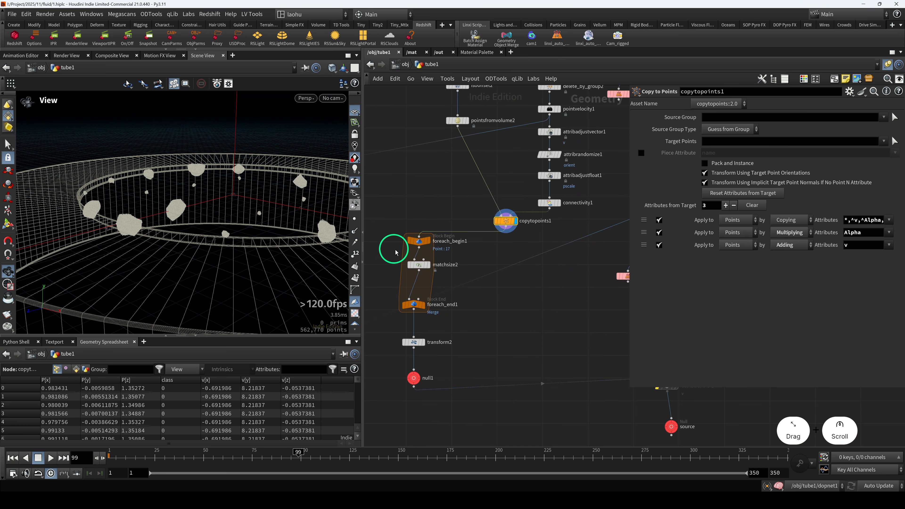
middle_click_drag(387, 344, 417, 308)
left_click(445, 341)
scroll(433, 375, "down", 5)
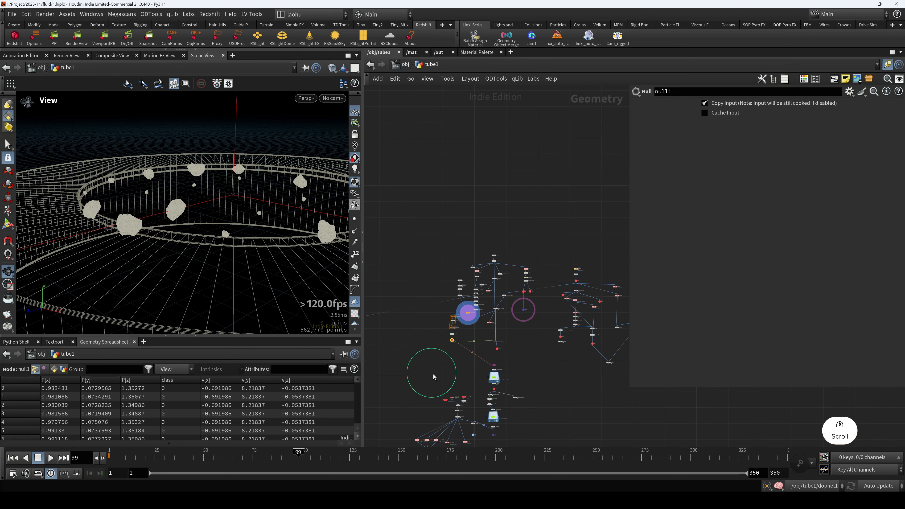
Display matchsize2 in the front view and review its Justify Y Min setting
scroll(431, 377, "up", 3)
left_click(470, 268)
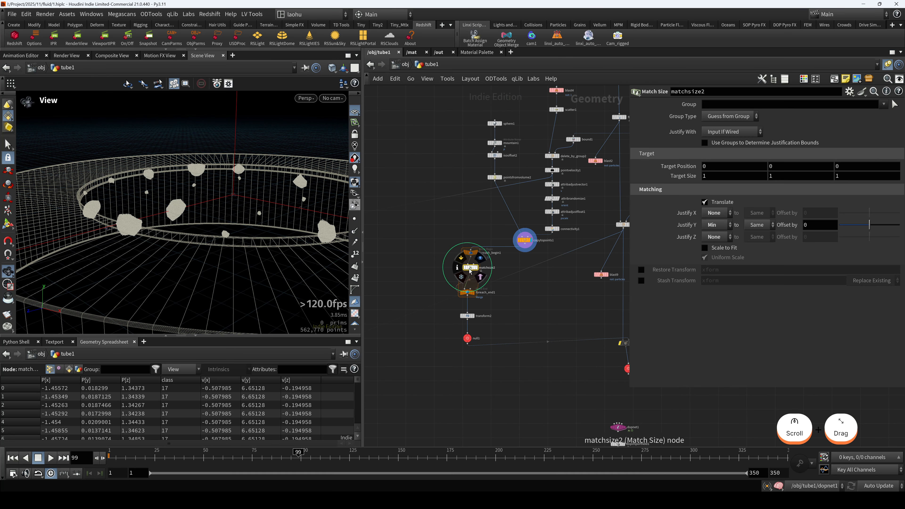
key("space+2")
key("space+3")
scroll(451, 292, "up", 2)
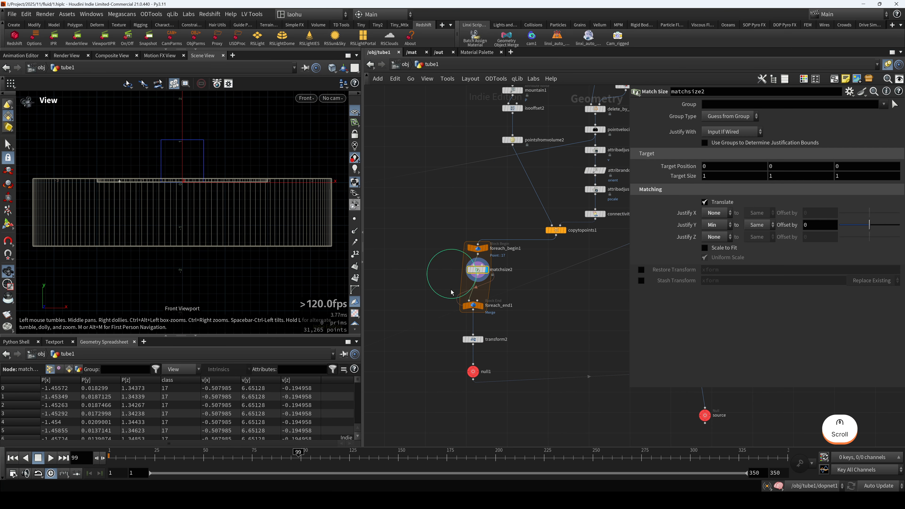
Display foreach_end1 and examine how the bases of the large and small clumps line up in front view
left_click(474, 305)
scroll(186, 177, "up", 2, "alt")
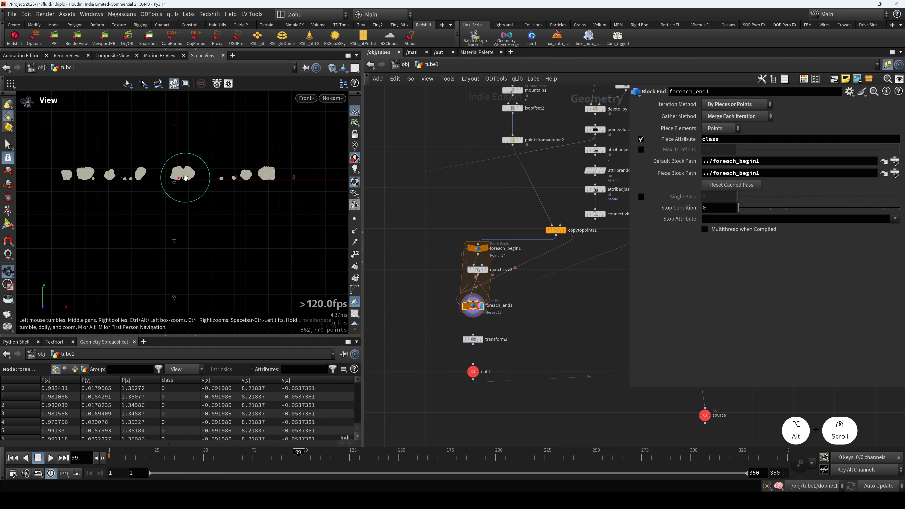
scroll(185, 177, "up", 2, "alt")
left_click_drag(158, 177, 163, 208, "alt")
scroll(216, 194, "up", 3, "alt")
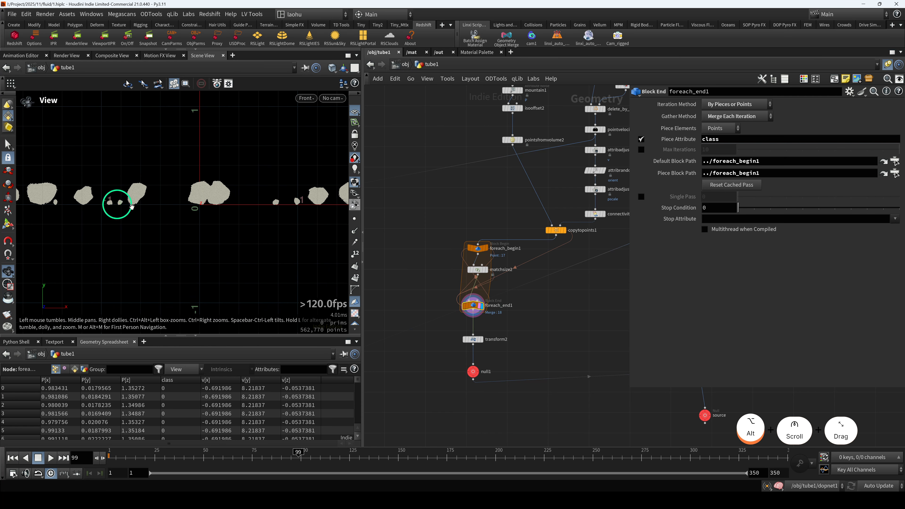
scroll(211, 210, "down", 3, "alt")
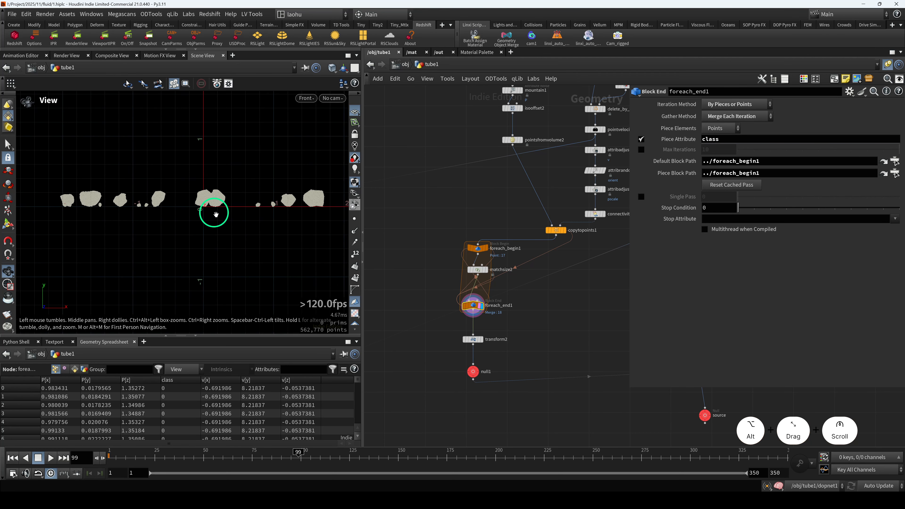
scroll(136, 208, "up", 2, "alt")
scroll(175, 212, "up", 4, "alt")
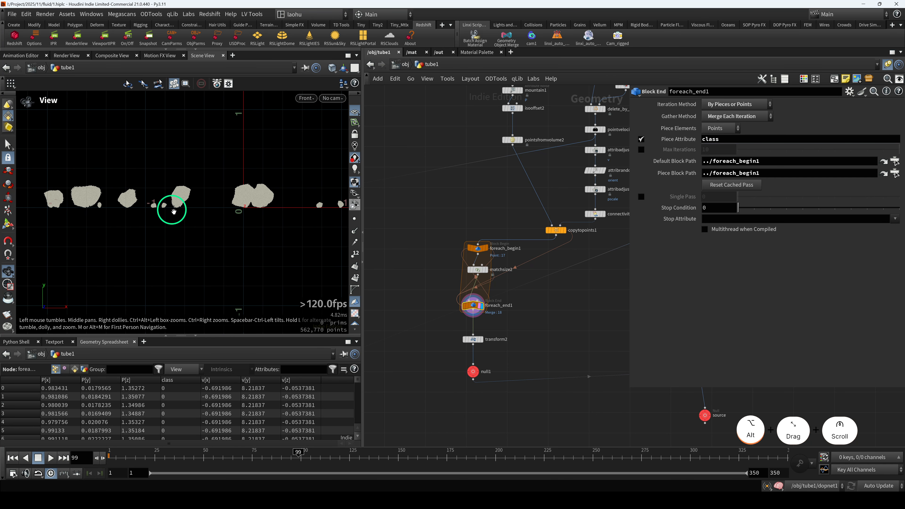
scroll(155, 212, "up", 3, "alt")
scroll(155, 212, "up", 2, "alt")
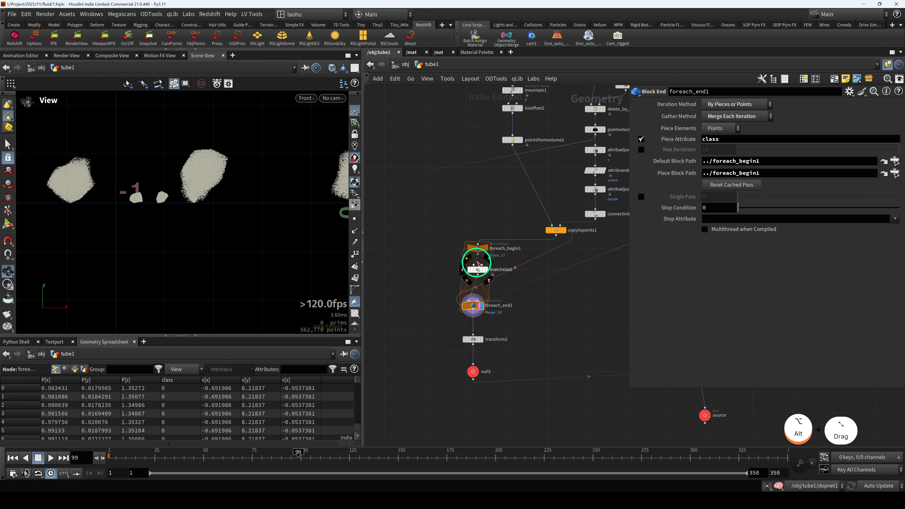
Straighten the for-each block's nodes and compare connectivity1's class attribute with the Piece Attribute of foreach_end1
left_click_drag(476, 250, 477, 271, "alt")
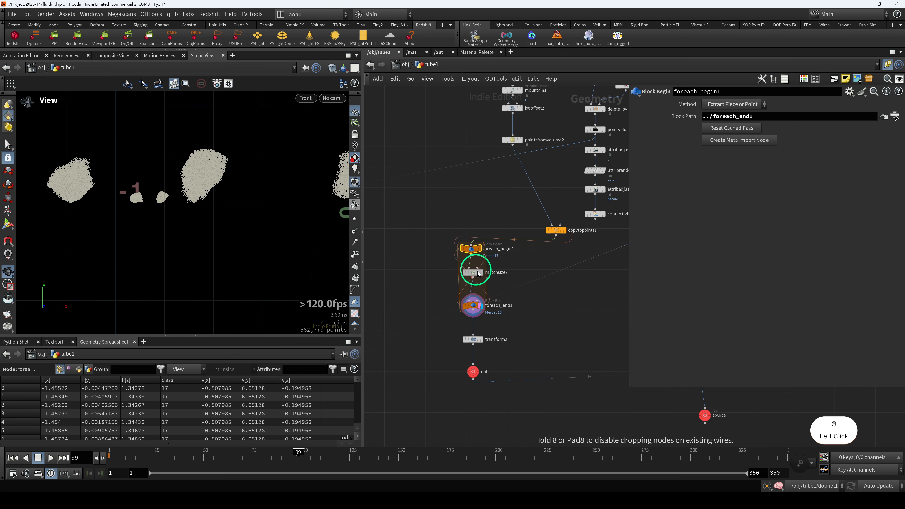
left_click(471, 306)
middle_click_drag(589, 297, 453, 315)
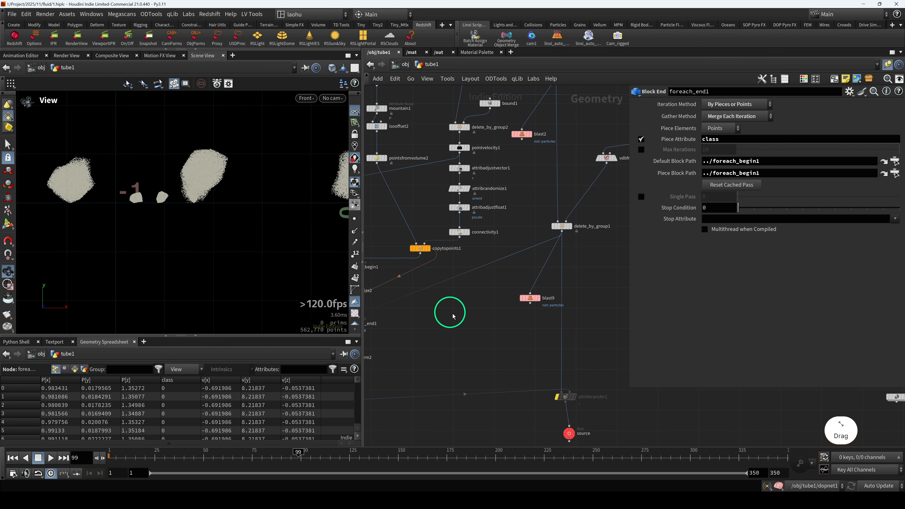
left_click(455, 232)
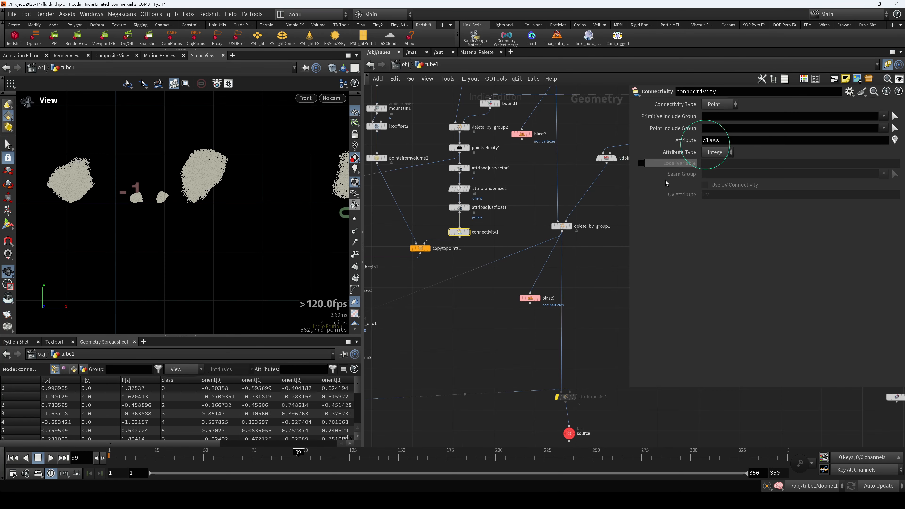
middle_click_drag(399, 328, 551, 264)
left_click(489, 259)
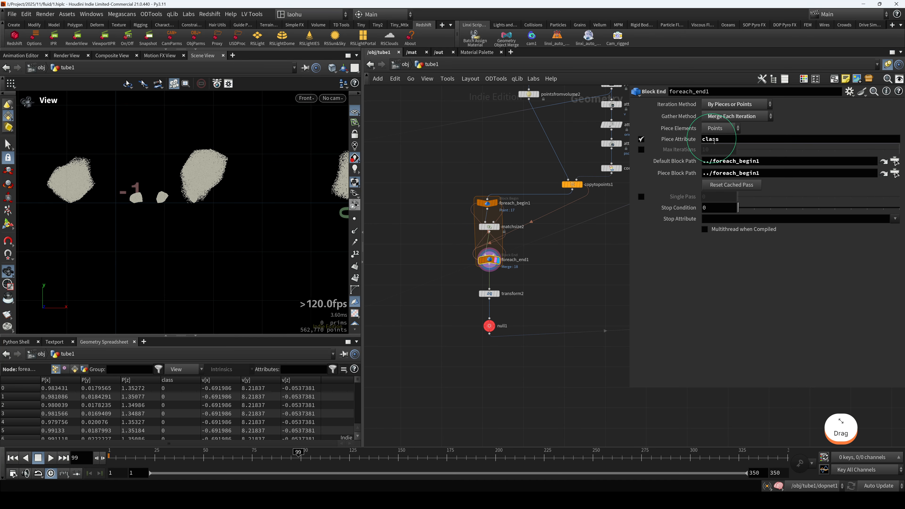
Display null1 and review the Y translation of transform2 that raises the clumps
left_click(490, 326)
key("r")
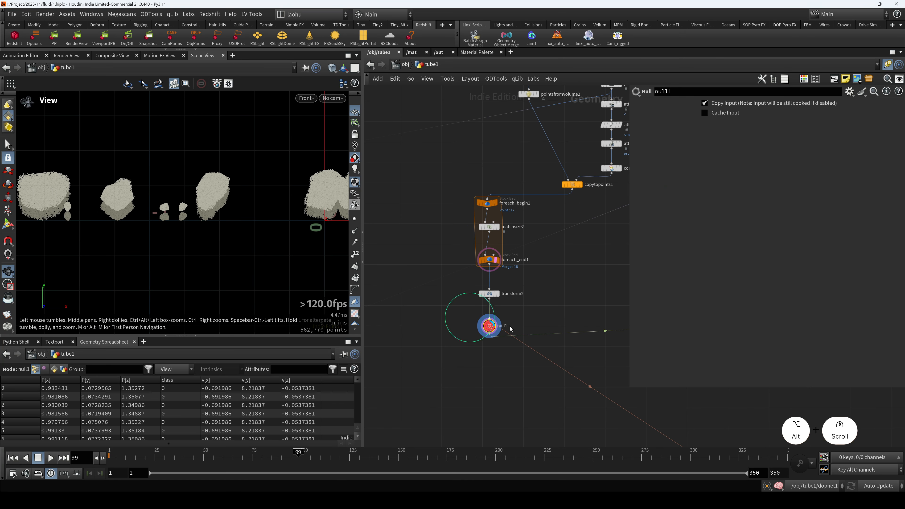
left_click(495, 294)
left_click_drag(249, 250, 172, 250, "alt")
scroll(200, 252, "down", 1)
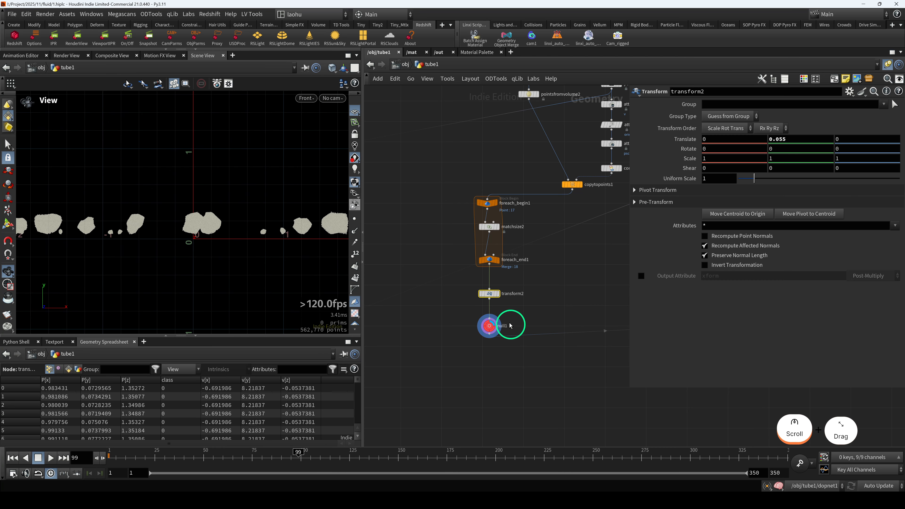
Display the source null and view the main fluid source in front view
scroll(317, 269, "down", 1, "alt")
left_click_drag(563, 360, 534, 320, "alt")
scroll(491, 336, "down", 3, "alt")
scroll(523, 330, "up", 3, "alt")
left_click(556, 326)
key("r")
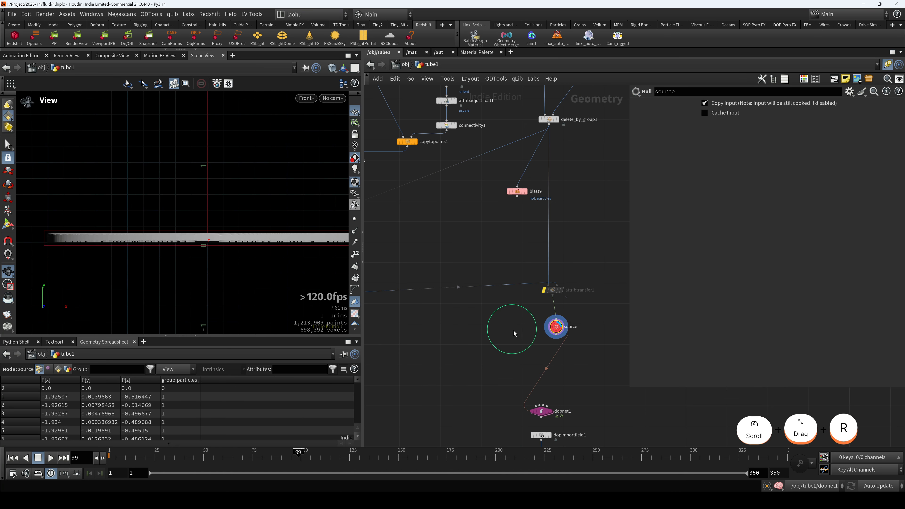
Display blast9 to show only the particles group, and move the node lower in the network
middle_click_drag(501, 194, 522, 200)
left_click(540, 200)
key("r")
left_click_drag(540, 202, 531, 241)
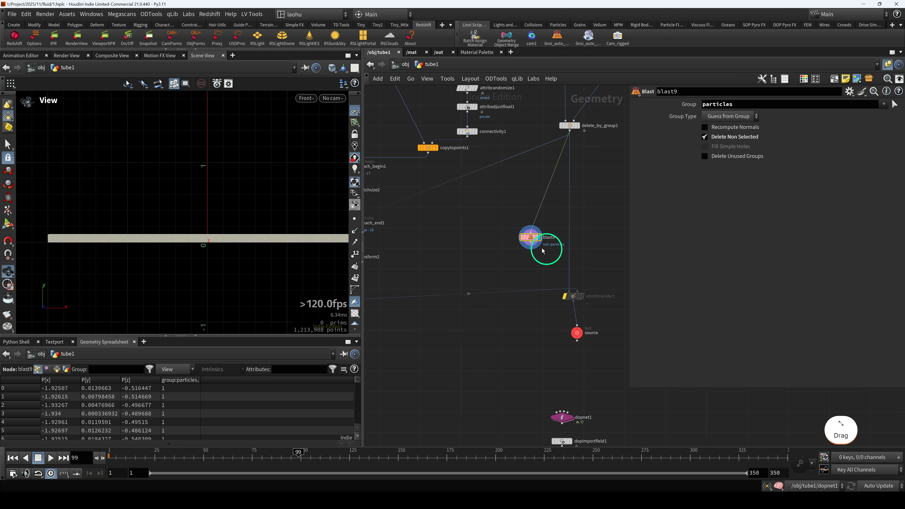
Show the clumps from null1 together with the displayed particles group of blast9
middle_click_drag(490, 255, 543, 260)
middle_click_drag(435, 273, 485, 278)
left_click_drag(431, 284, 466, 315)
key("e")
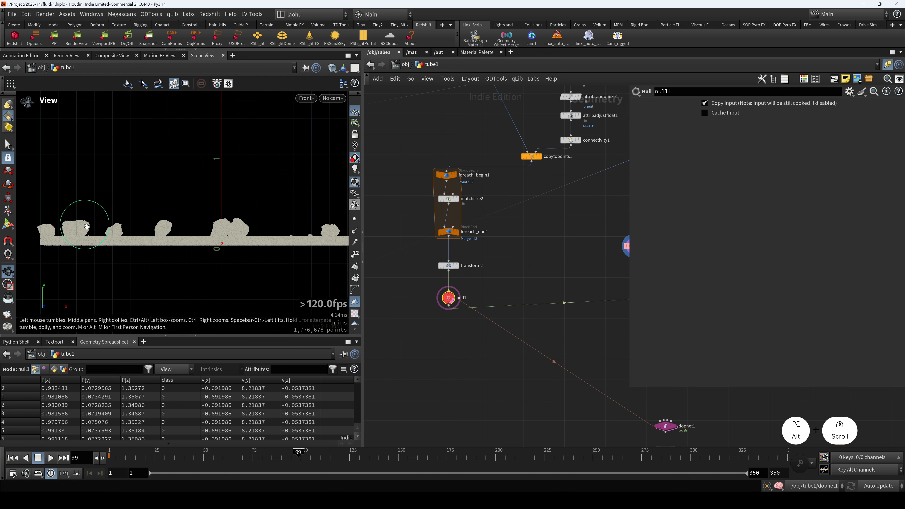
Bypass transform2 and enable it again to compare the clumps' height above the fluid, ending in perspective view
left_click(448, 266)
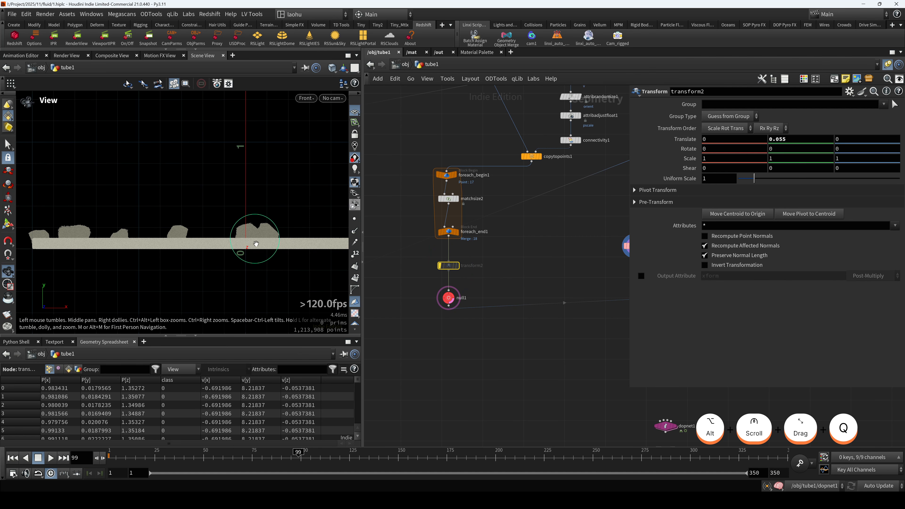
key("q")
scroll(242, 247, "up", 3)
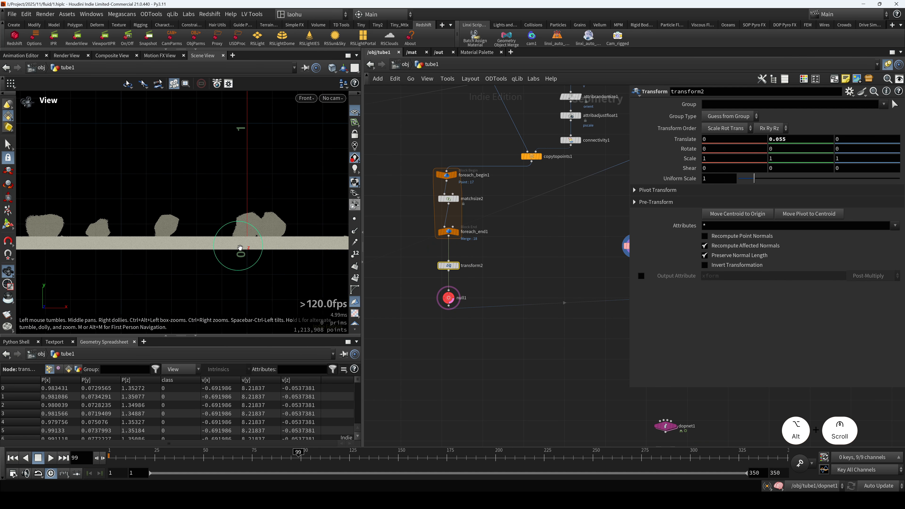
key("space+1")
left_click_drag(251, 255, 213, 243, "alt")
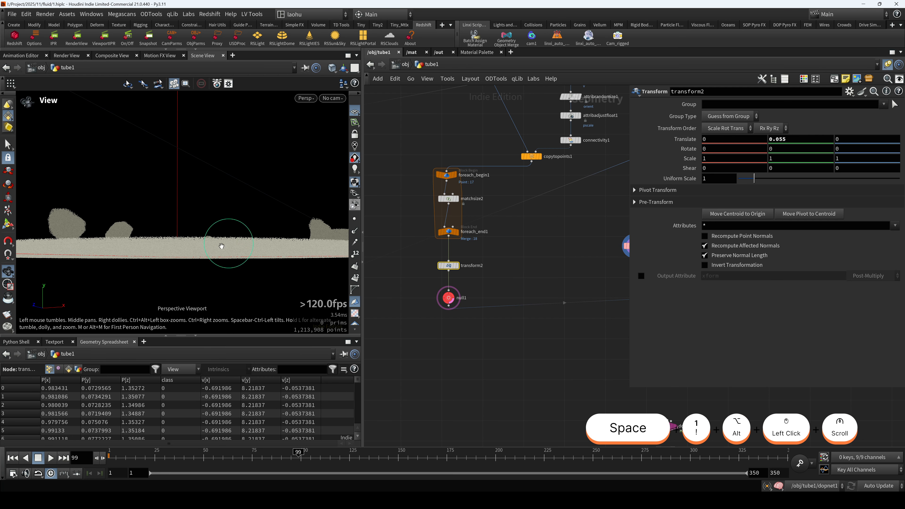
Display the source null together with the clumps and inspect the fluid disc in perspective
scroll(432, 339, "down", 6)
left_click_drag(488, 352, 490, 314, "alt")
scroll(497, 303, "up", 3)
left_click(518, 297)
key("r")
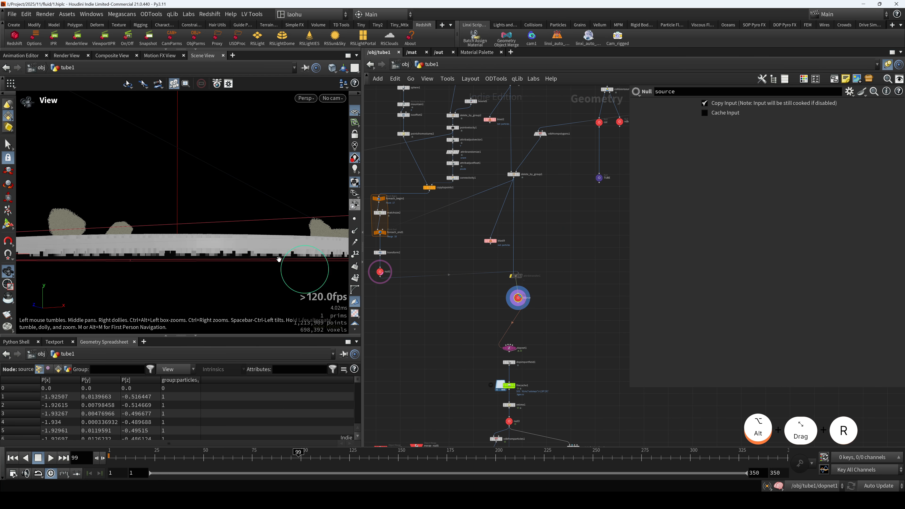
left_click_drag(279, 260, 246, 282, "alt")
left_click(514, 304)
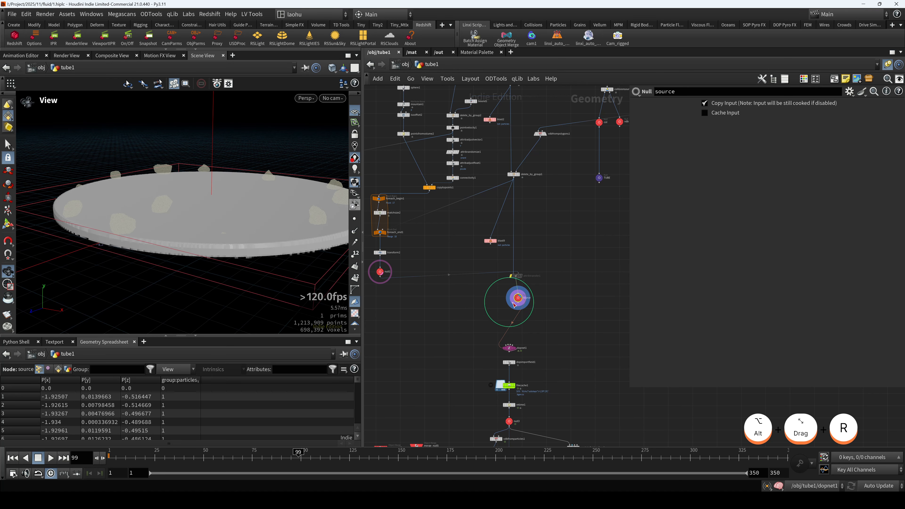
Return the timeline to frame 1 and view the whole source disc with its clumps from a lower angle
middle_click_drag(516, 312, 548, 308)
left_click(13, 458)
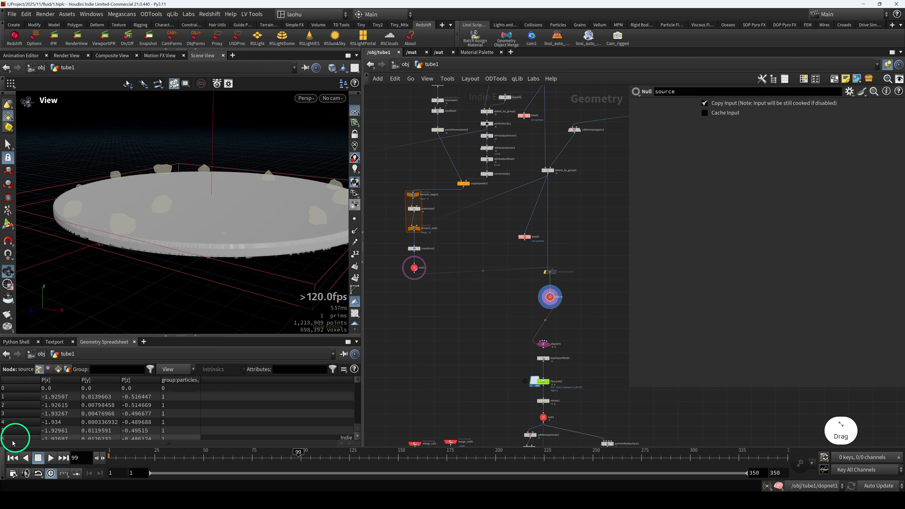
scroll(218, 227, "down", 2, "alt")
middle_click_drag(218, 227, 205, 277, "alt")
left_click_drag(235, 280, 259, 260, "alt")
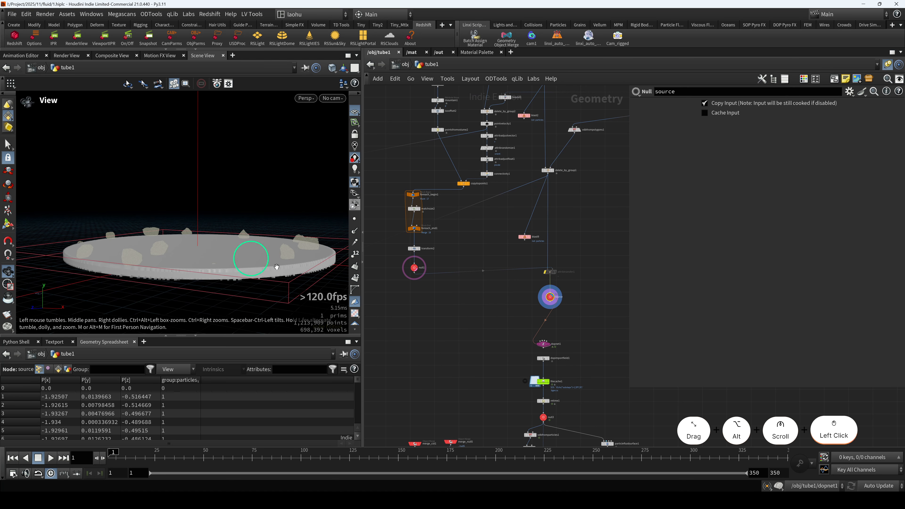
Move dopnet1 slightly up toward the source null and enter its dynamics network
scroll(549, 348, "up", 3)
middle_click_drag(548, 348, 552, 347)
scroll(554, 349, "up", 2)
middle_click_drag(577, 287, 545, 254)
left_click(507, 304)
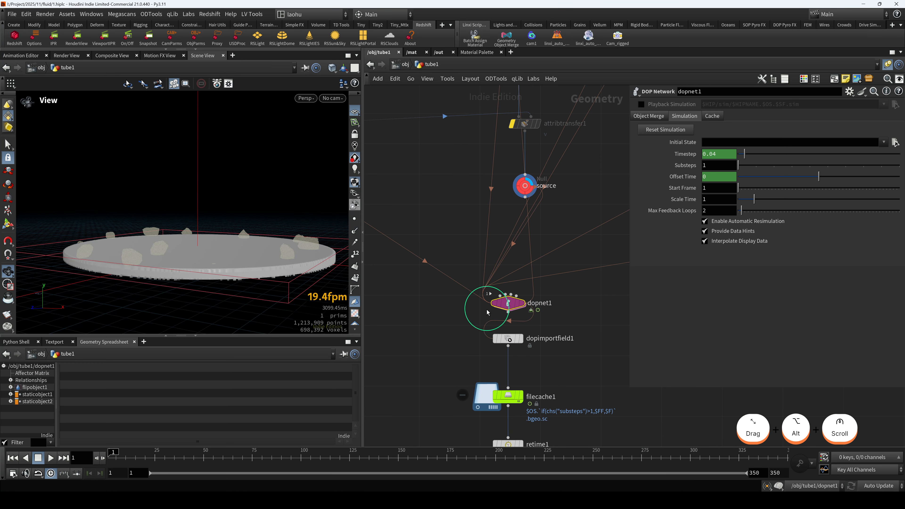
middle_click_drag(468, 307, 464, 277)
left_click_drag(503, 274, 504, 262)
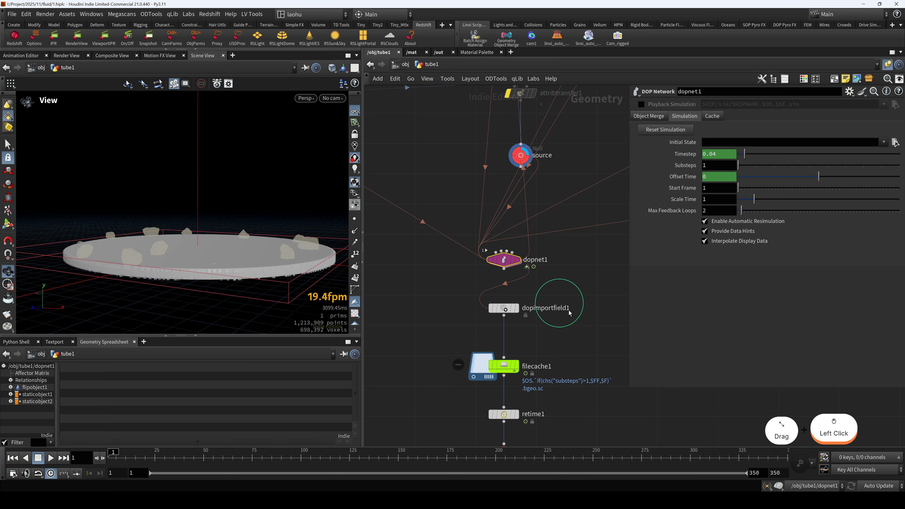
double_click(504, 260)
scroll(501, 202, "down", 2)
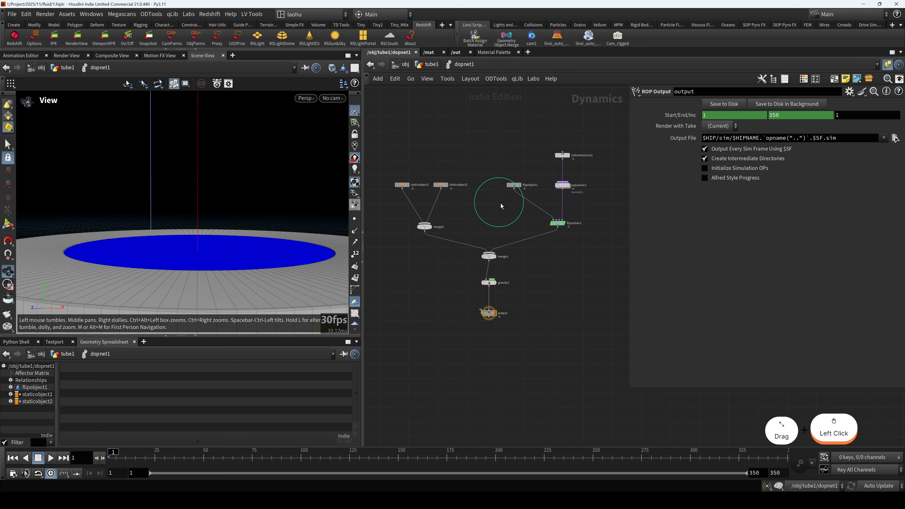
Move the merge1, gravity1 and output nodes together so they sit closer below the flipsolver1 branch
scroll(486, 323, "up", 3)
middle_click_drag(509, 407, 523, 330)
scroll(522, 330, "down", 2)
left_click_drag(533, 350, 541, 258)
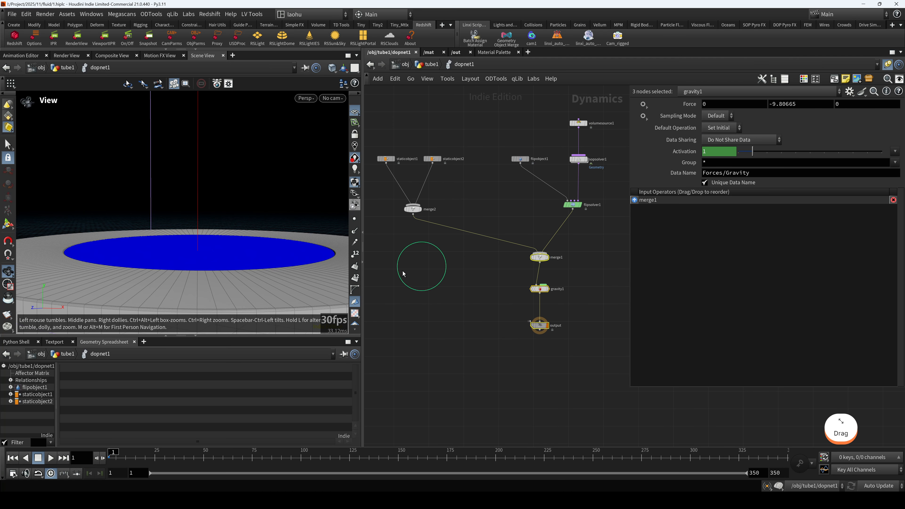
Review the substeps settings of flipsolver1
scroll(230, 255, "down", 2)
left_click_drag(232, 256, 243, 271)
middle_click_drag(502, 294, 473, 317)
scroll(488, 284, "up", 3)
left_click(524, 266)
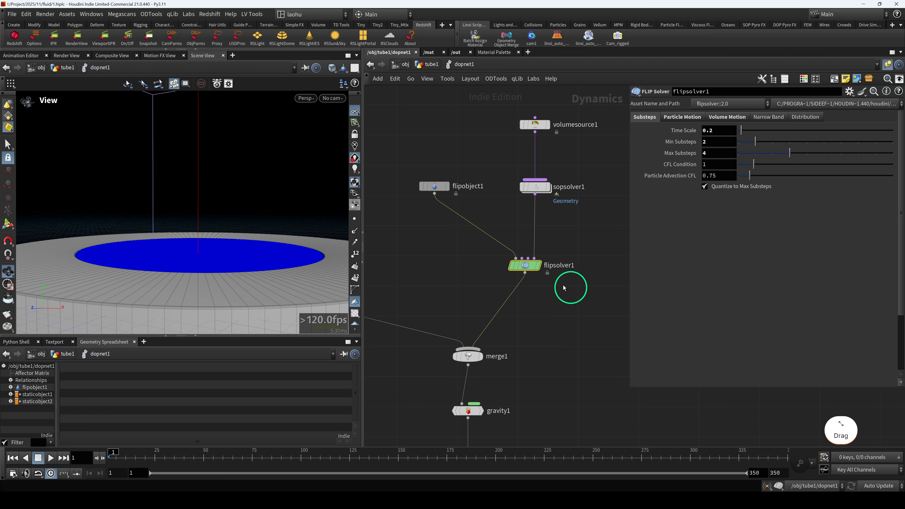
Try to wire flipsolver1 directly into the output node
left_click_drag(499, 266, 410, 164)
left_click_drag(409, 166, 466, 218)
left_click_drag(474, 256, 524, 273)
scroll(544, 283, "down", 3)
middle_click_drag(544, 285, 534, 244)
left_click(523, 234)
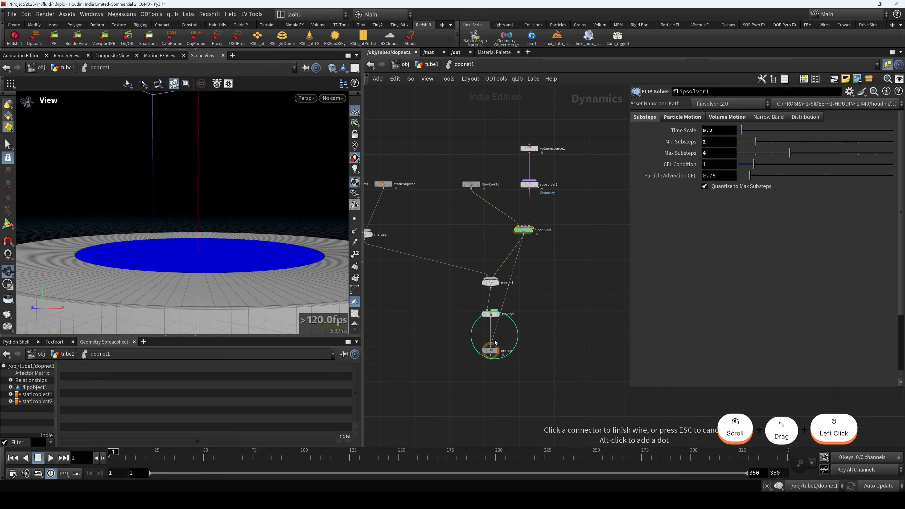
key("Escape")
scroll(200, 257, "down", 3)
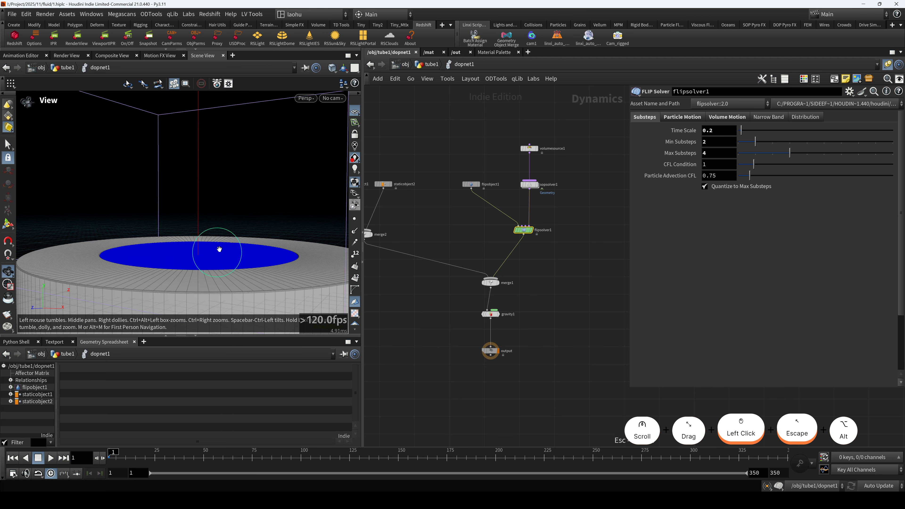
Examine the simulation domain box and the fluid inside it in front and perspective views
left_click_drag(219, 251, 221, 272, "alt")
key("space+2")
key("space+3")
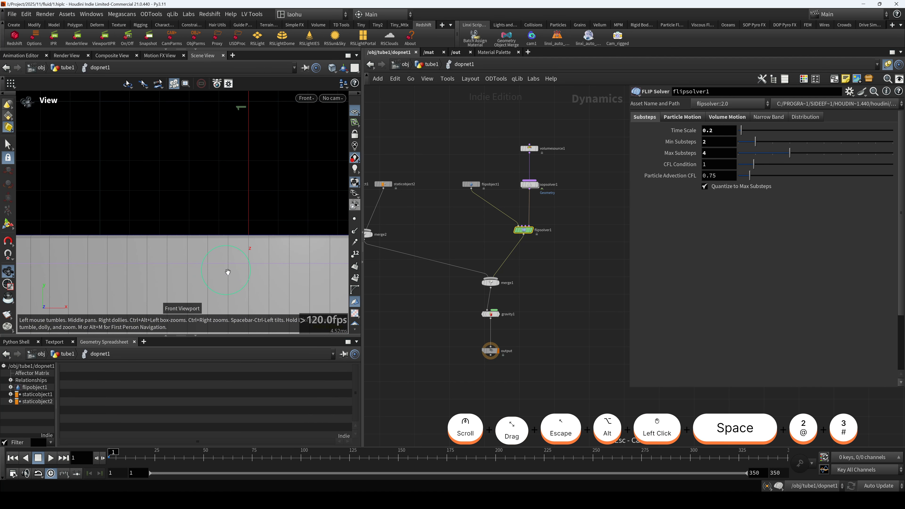
key("space+h")
key("space+1")
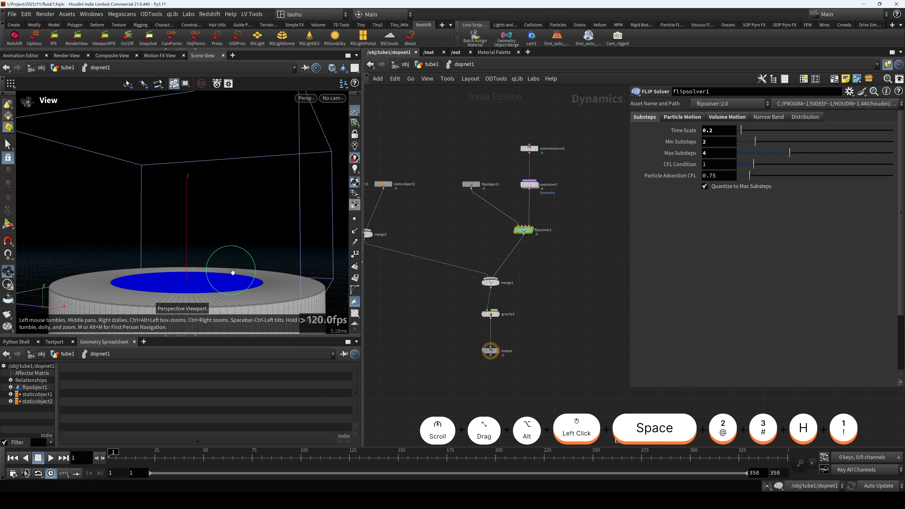
left_click_drag(216, 214, 210, 162)
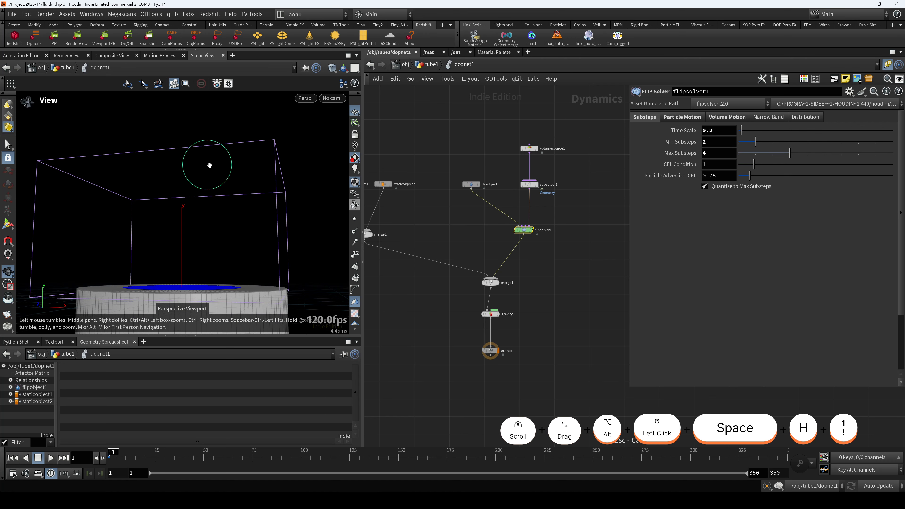
Move flipsolver1 lower toward merge1 and bring merge2 with its two static objects closer to the main chain
left_click(490, 314)
middle_click_drag(546, 264, 541, 298)
left_click(518, 265)
left_click_drag(517, 273, 517, 282)
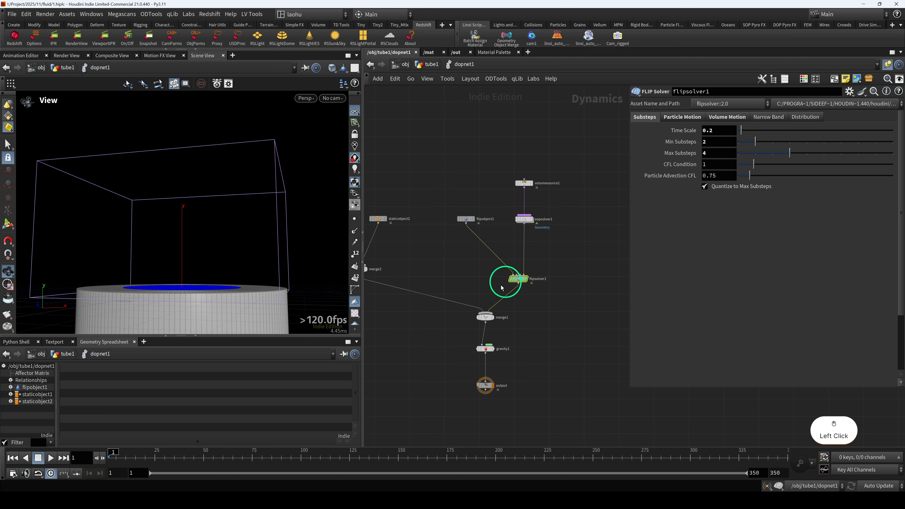
middle_click_drag(462, 288, 515, 284)
left_click_drag(421, 270, 423, 282)
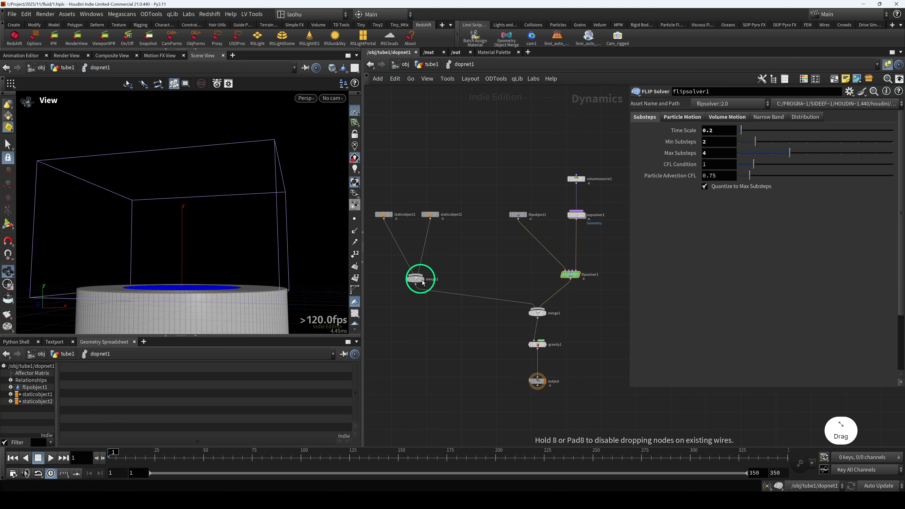
left_click_drag(405, 234, 475, 292)
left_click(485, 326)
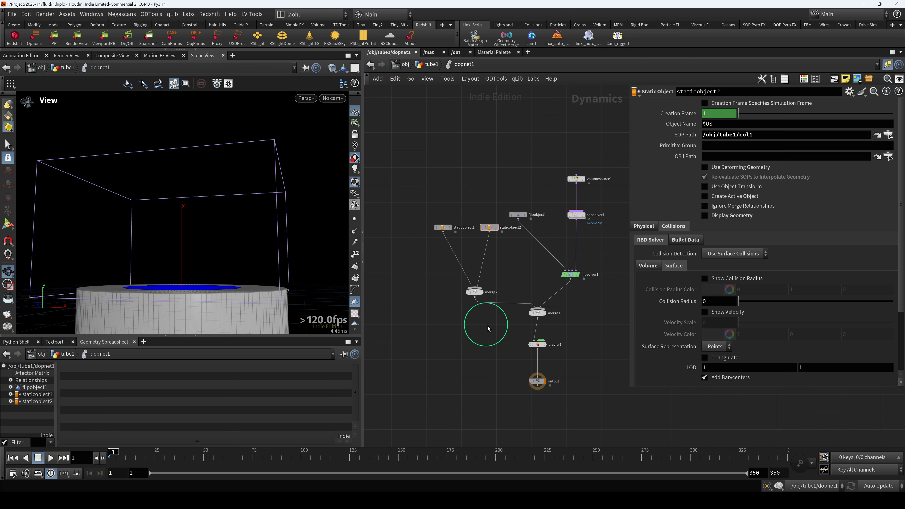
Shift flipsolver1 closer above merge1 and select merge1 to show its settings
middle_click_drag(487, 328, 456, 317)
scroll(500, 320, "up", 3)
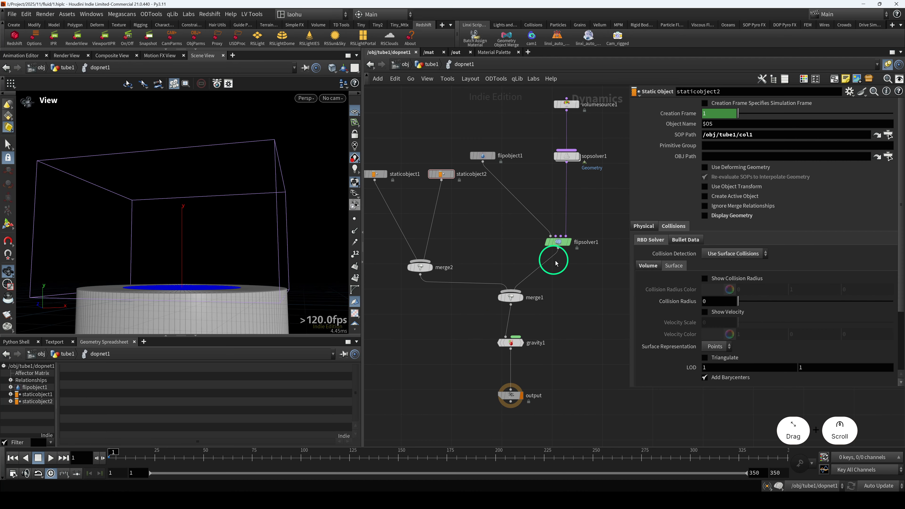
mouse_move(558, 248)
left_mouse_down()
mouse_move(543, 256)
mouse_move(540, 243)
left_mouse_up()
key("Escape")
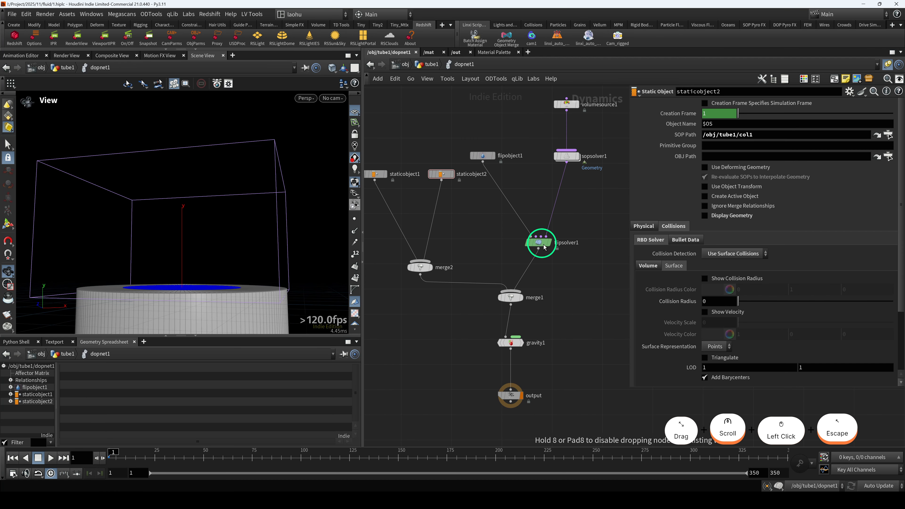
left_click_drag(472, 312, 519, 294)
scroll(489, 299, "down", 3)
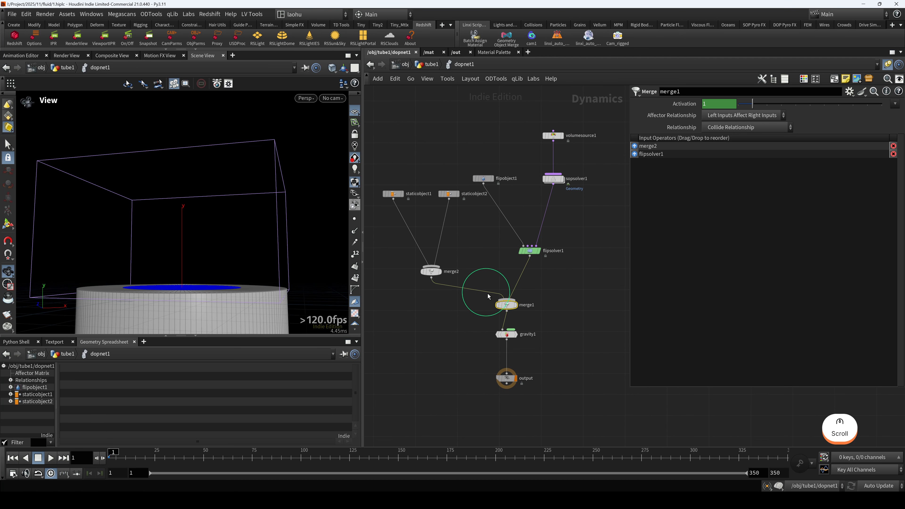
Review merge1's Affector Relationship setting against the order of its two incoming branches
left_click_drag(469, 323, 409, 216)
scroll(478, 315, "up", 3)
left_click_drag(478, 303, 546, 284)
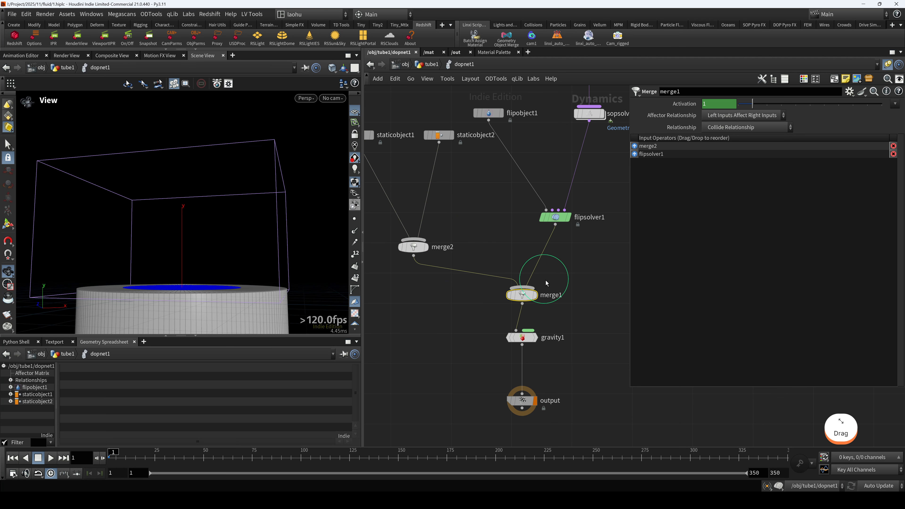
left_click(719, 119)
left_click(728, 117)
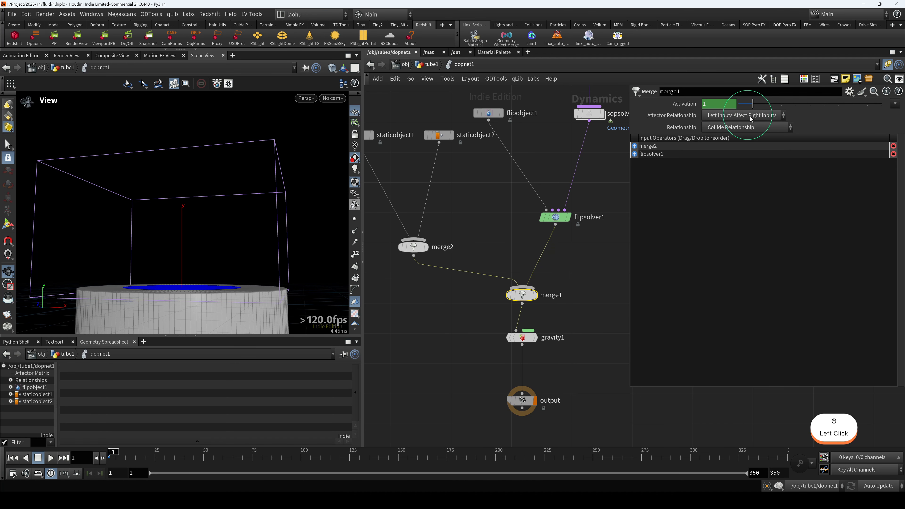
Highlight the collision branch and the FLIP fluid branch in turn, and return to merge1's settings
scroll(452, 332, "down", 3)
left_click_drag(392, 197, 449, 283)
left_click_drag(573, 275, 466, 164)
left_click(548, 293)
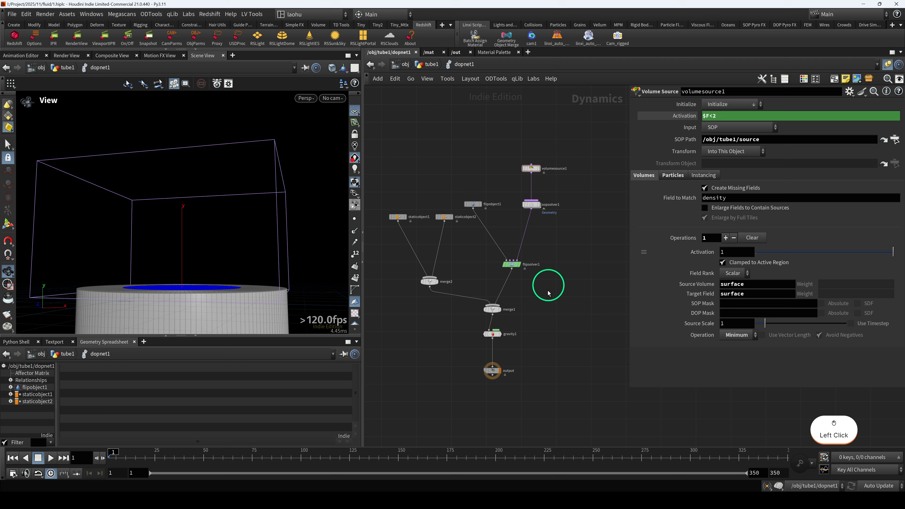
left_click(503, 307)
scroll(508, 314, "up", 2)
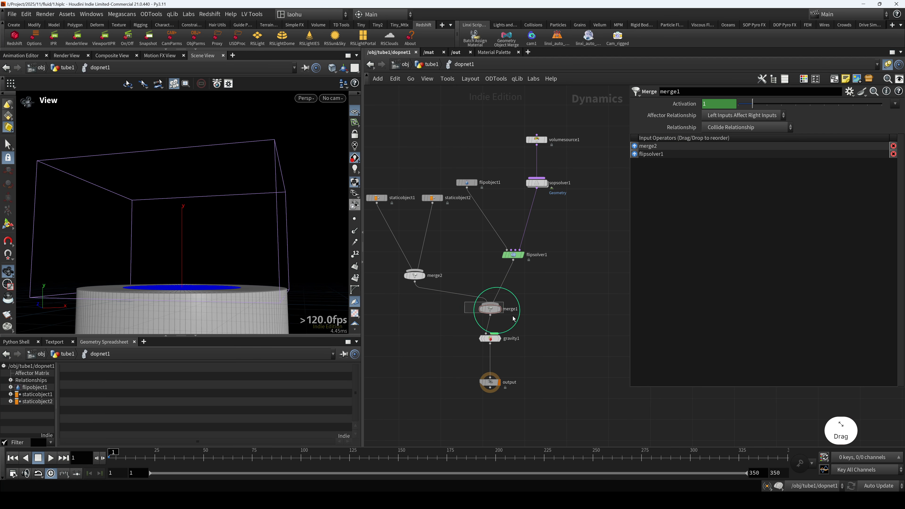
Reorder merge1's inputs so that flipsolver1 comes before merge2
left_click_drag(513, 318, 501, 316)
key("shift+r")
scroll(160, 259, "down", 2, "alt")
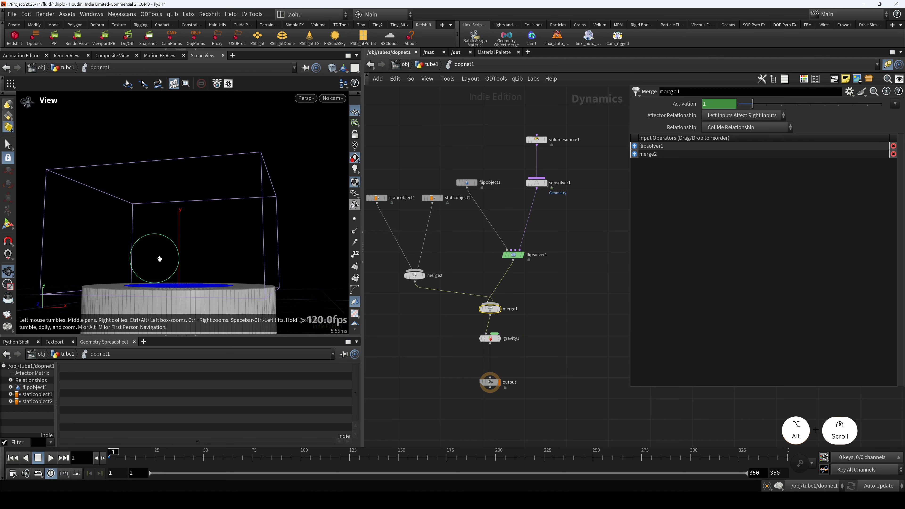
left_click_drag(170, 251, 220, 265, "alt")
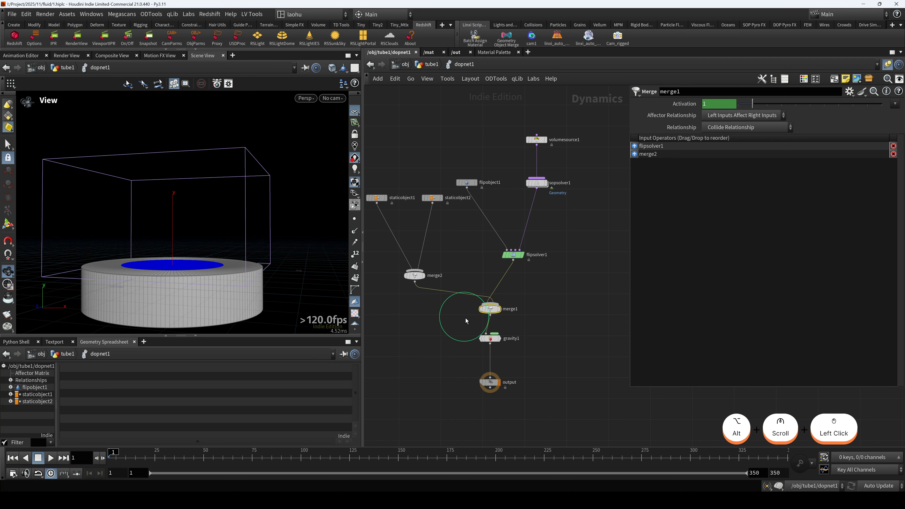
Set merge1's Affector Relationship to Mutual
left_click(718, 116)
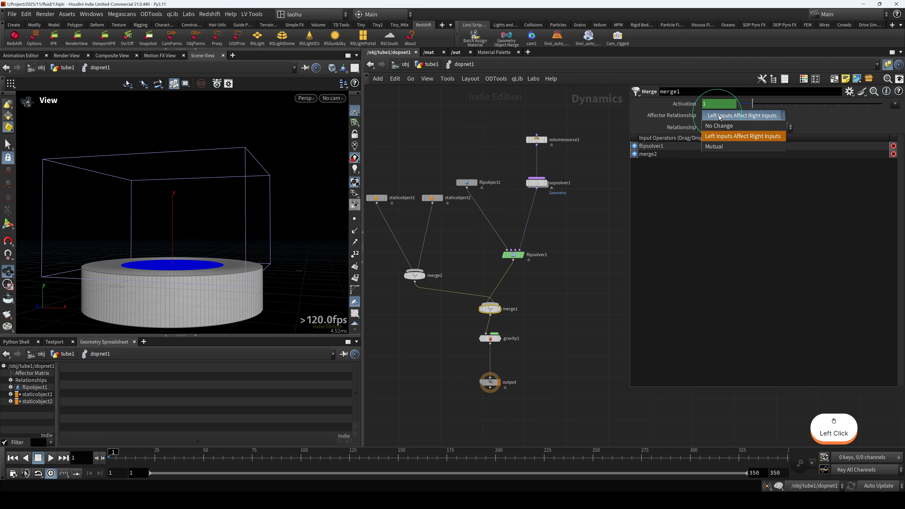
left_click(716, 146)
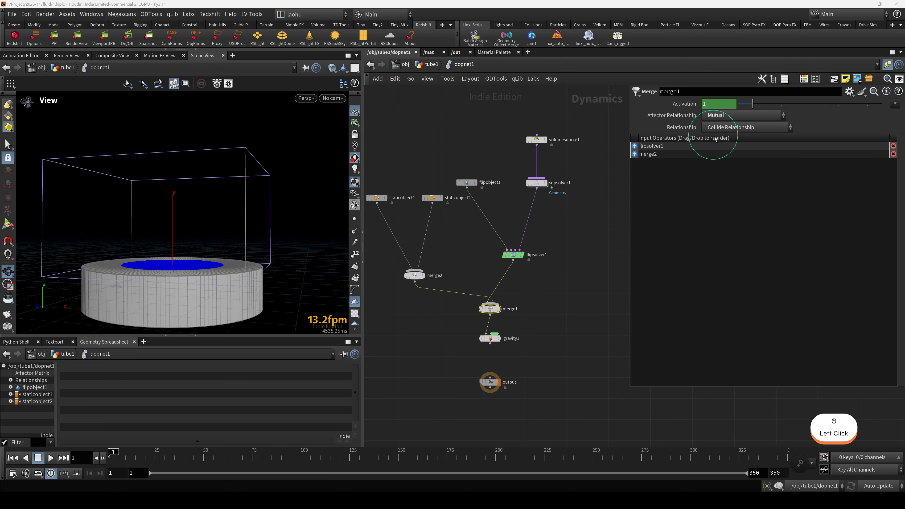
mouse_move(196, 276)
left_mouse_down()
mouse_move(218, 293)
mouse_move(198, 281)
left_mouse_up()
scroll(491, 290, "down", 2)
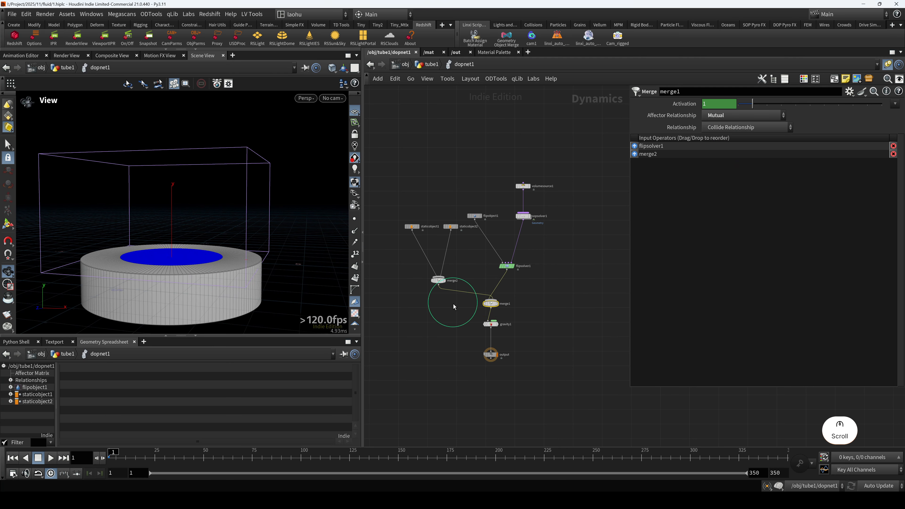
Highlight the two static objects with merge2, clear the selection and try to reorder the node inputs
left_click_drag(458, 313, 409, 225)
scroll(467, 315, "up", 2)
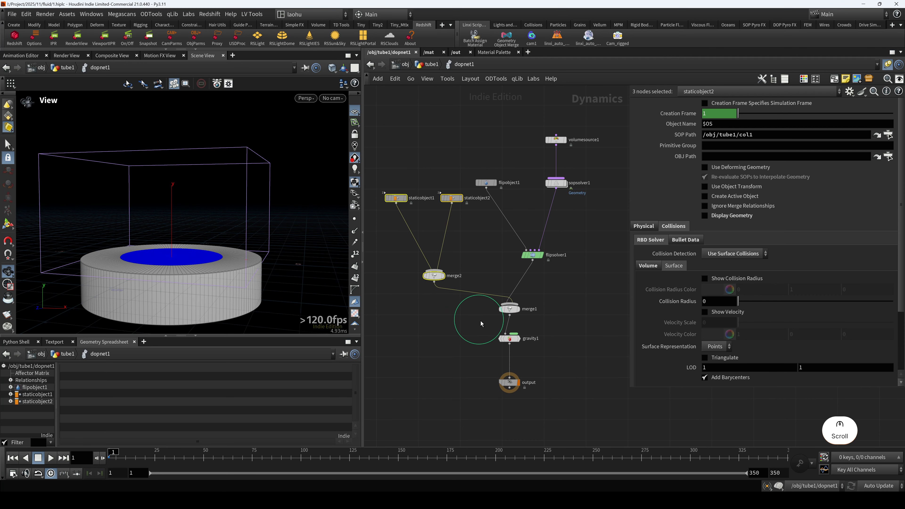
left_click(474, 321)
key("shift+r")
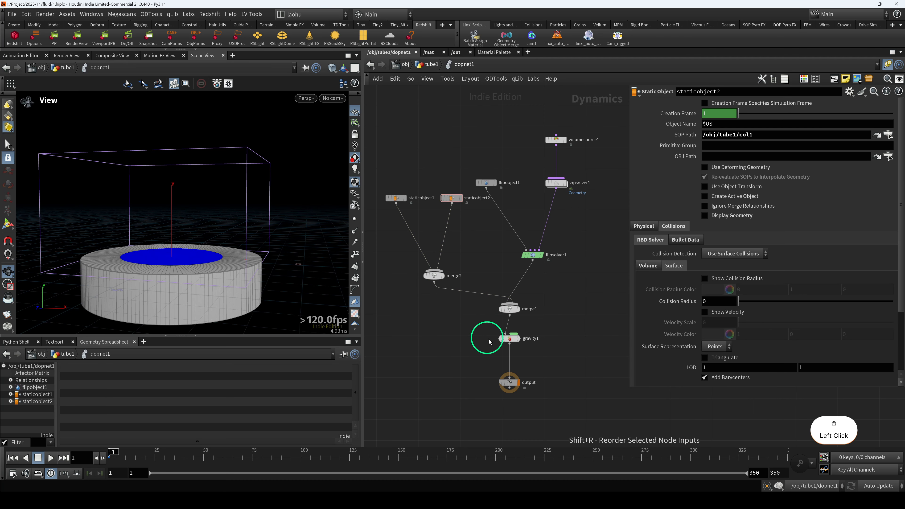
Reset merge1's Affector Relationship to its default, Left Inputs Affect Right Inputs, and return to merge1's settings after checking staticobject2
left_click(513, 309)
left_click_drag(221, 230, 251, 229, "alt")
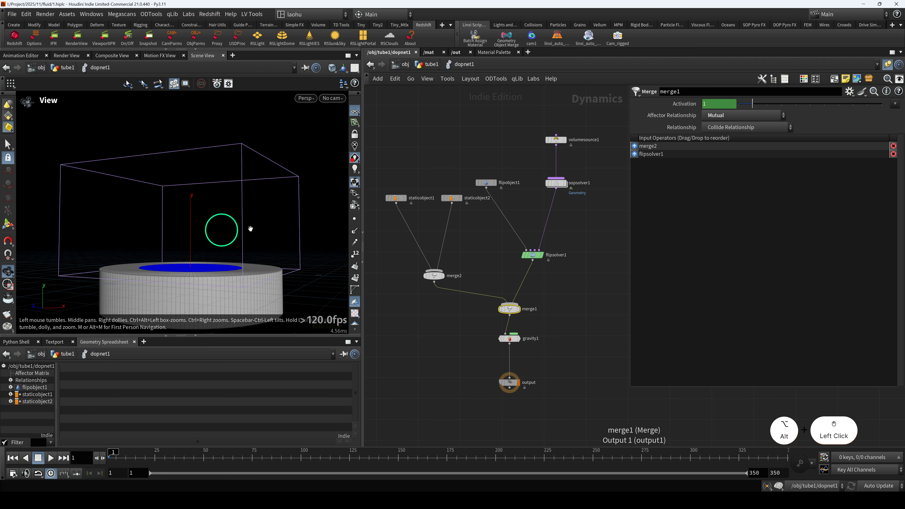
left_click(725, 116, "ctrl")
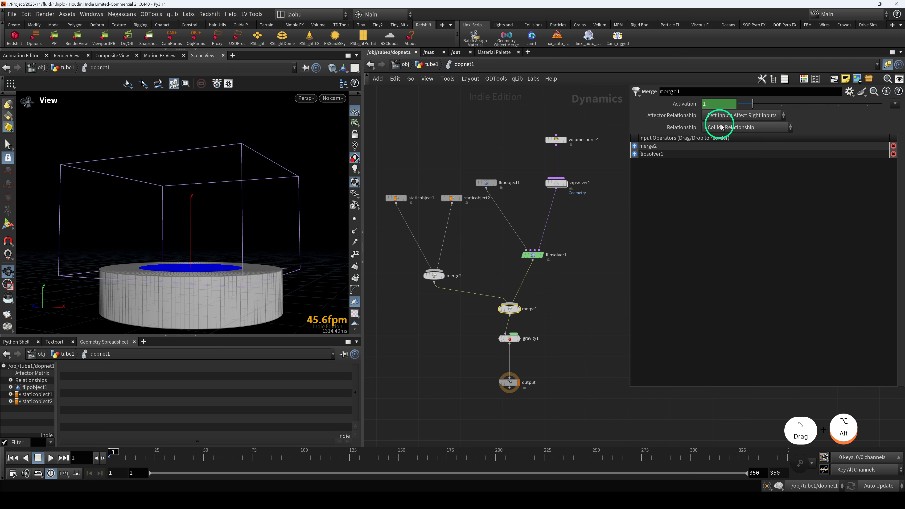
left_click(452, 198)
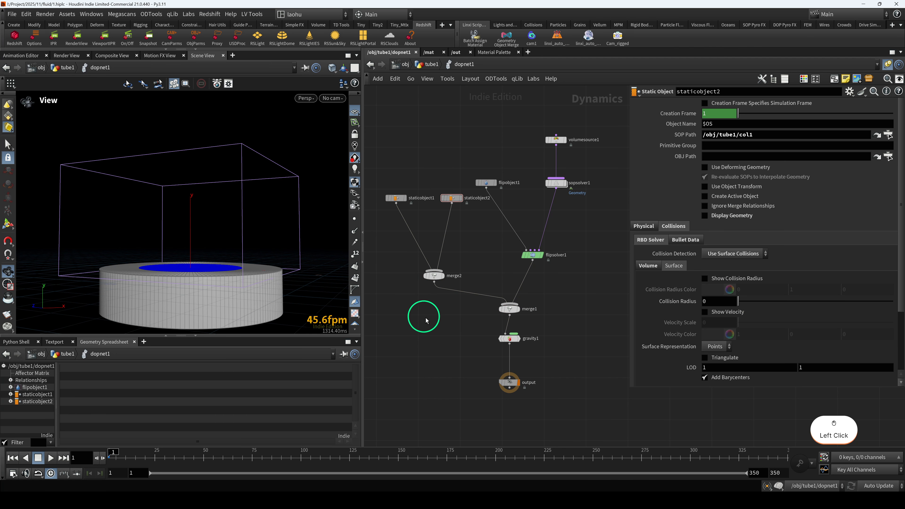
left_click_drag(509, 310, 532, 309)
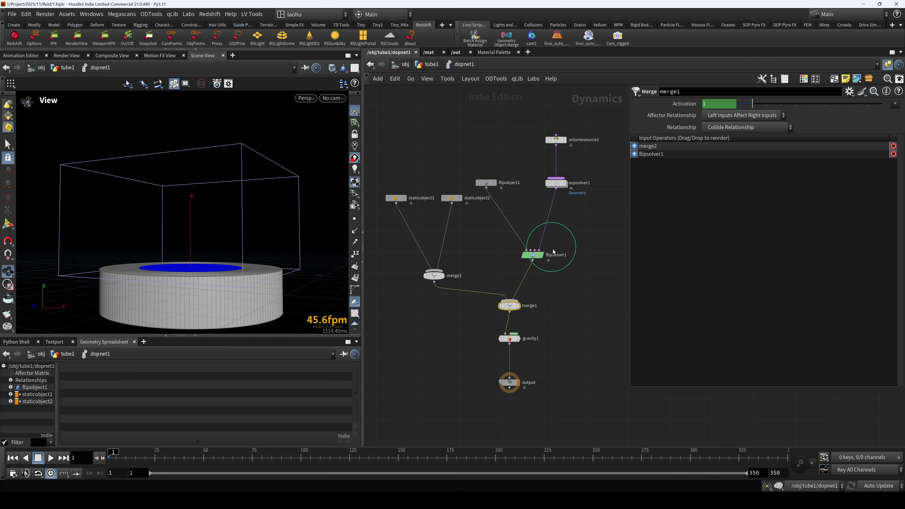
Bring up flipsolver1's substep settings and nudge flipobject1 slightly down in the network
middle_click_drag(569, 249, 570, 257)
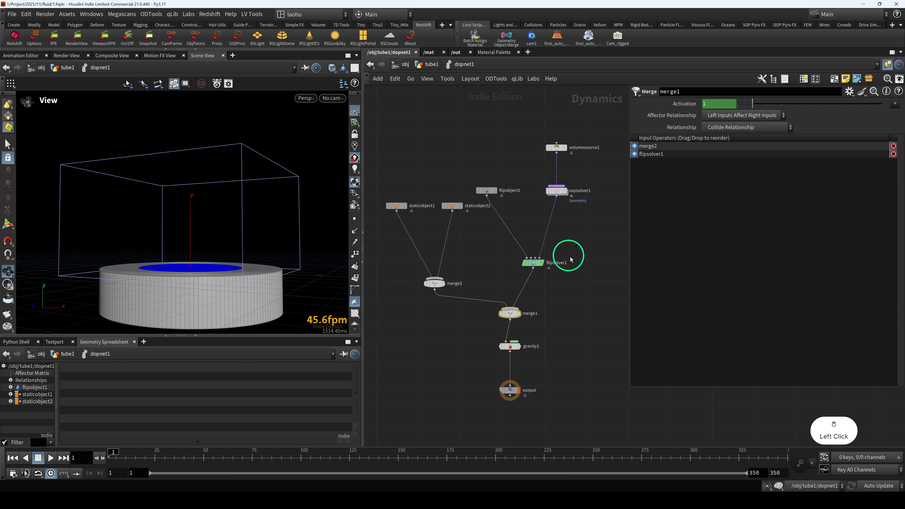
left_click_drag(567, 283, 535, 264)
middle_click_drag(526, 212, 516, 243)
left_click_drag(255, 203, 271, 221, "alt")
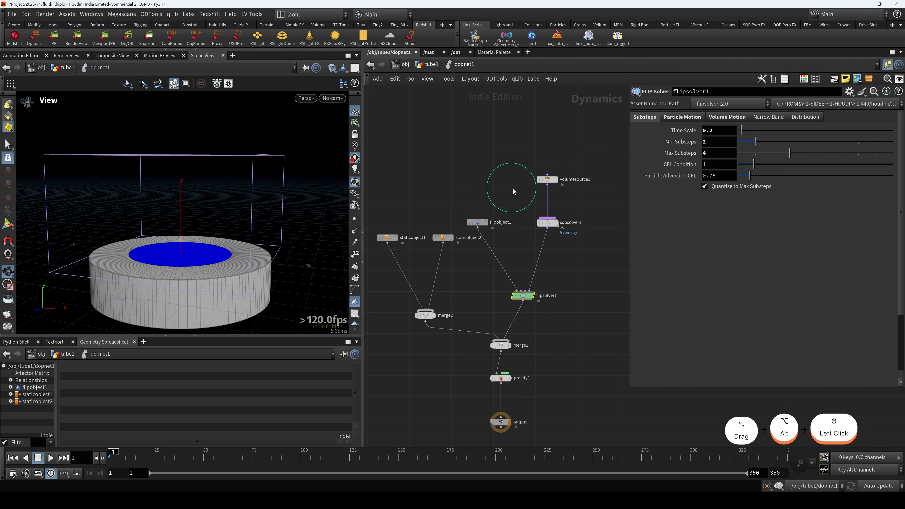
left_click_drag(479, 227, 480, 229, "alt")
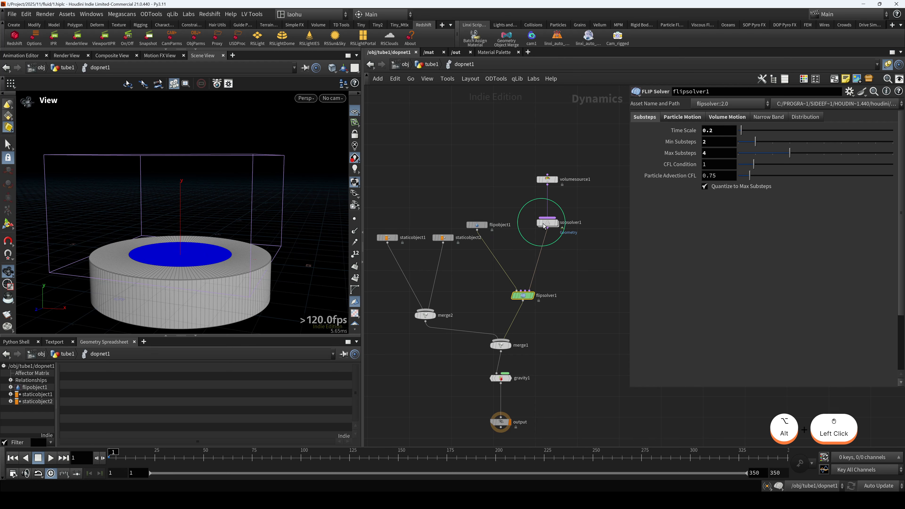
Bypass volumesource1 and sopsolver1 and examine the container and collision ring in the viewport
left_click_drag(519, 168, 574, 239)
key("q")
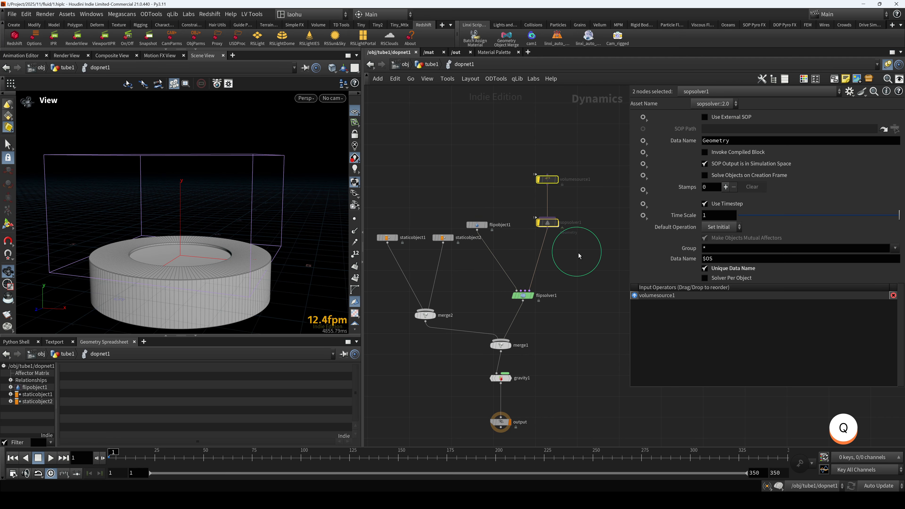
left_click(572, 256)
scroll(537, 198, "up", 2)
left_click_drag(525, 156, 589, 266)
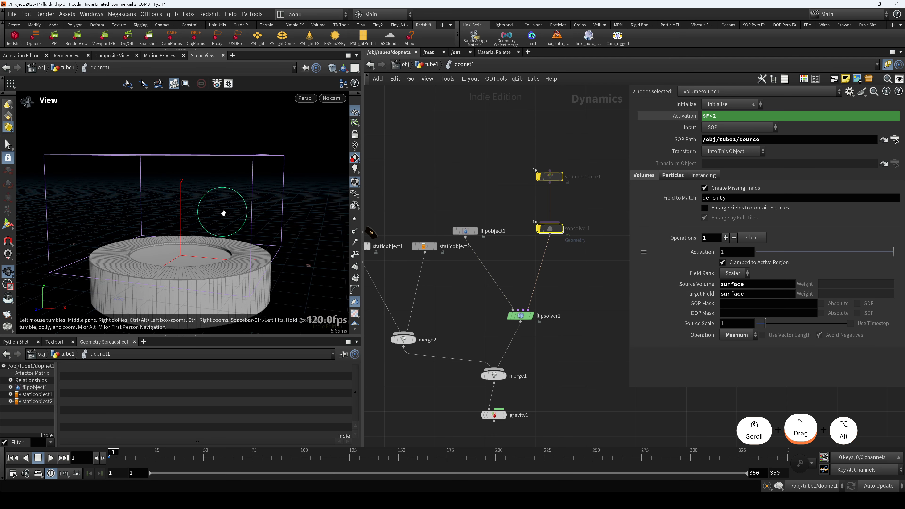
left_click_drag(222, 209, 226, 272, "alt")
scroll(161, 261, "up", 4, "alt")
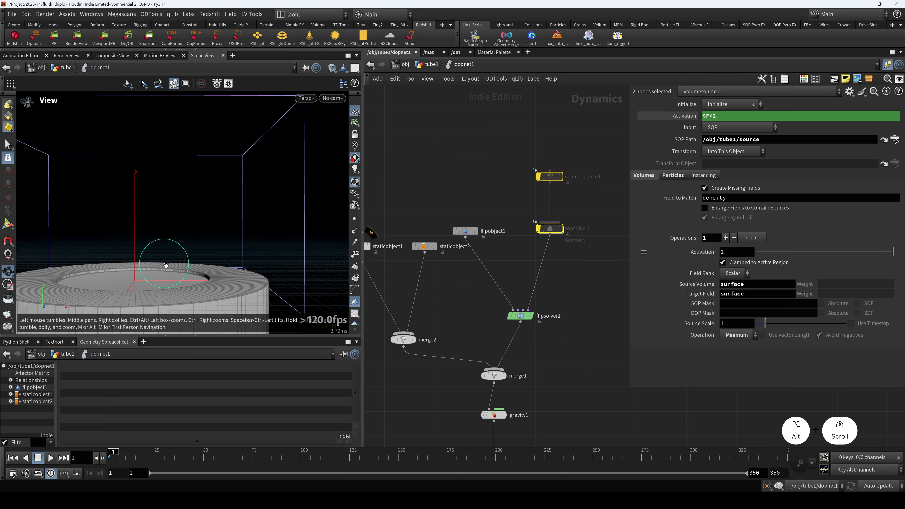
left_click_drag(166, 265, 141, 247, "alt")
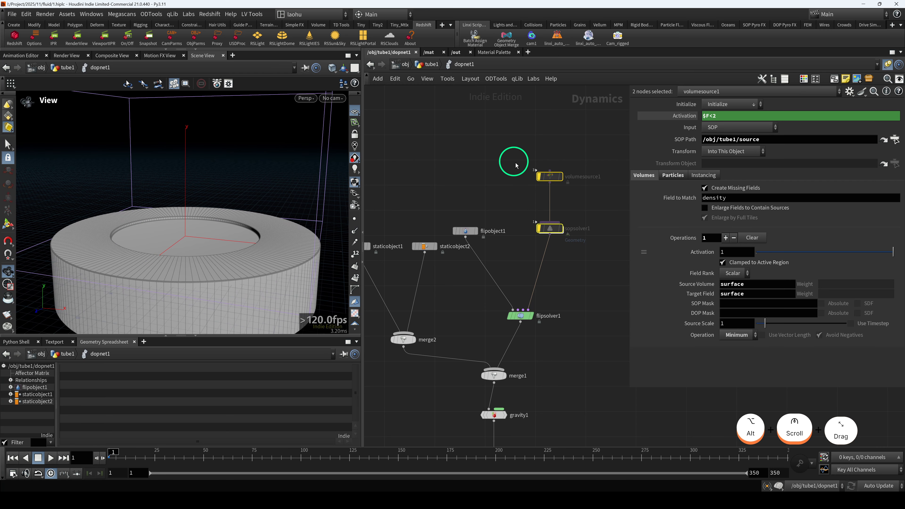
Re-enable volumesource1 and sopsolver1, and select only volumesource1
left_click_drag(515, 158, 572, 238)
key("q")
left_click_drag(510, 158, 547, 193)
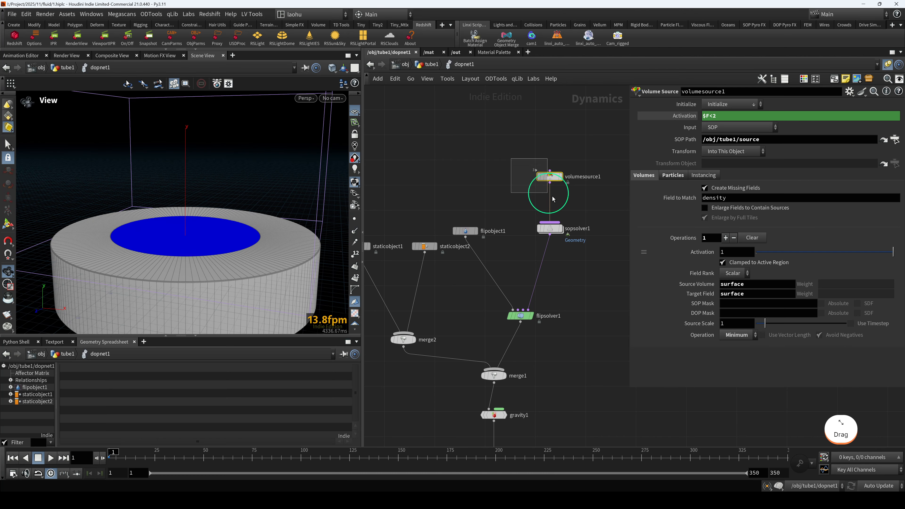
Go up to the tube1 network and examine the source chain that feeds dopnet1
left_click(434, 67)
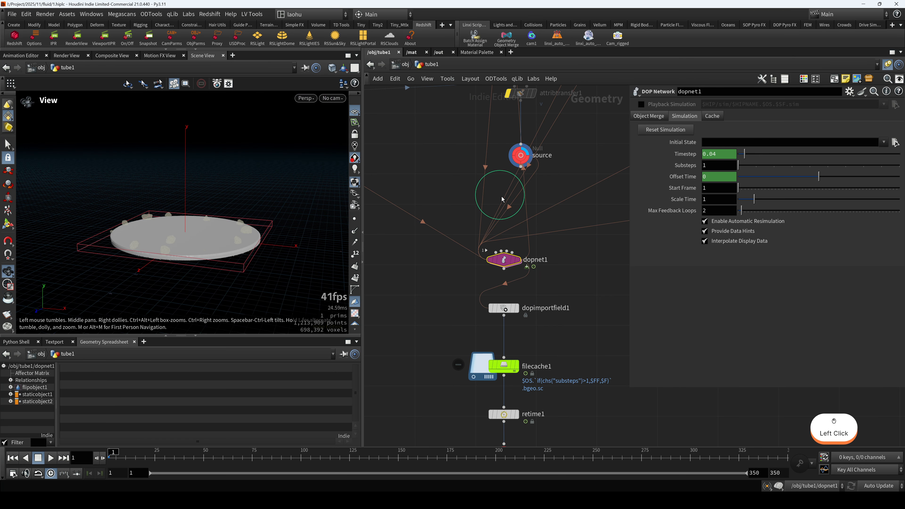
scroll(503, 201, "down", 4)
middle_click_drag(551, 176, 541, 248)
middle_click_drag(522, 102, 525, 235)
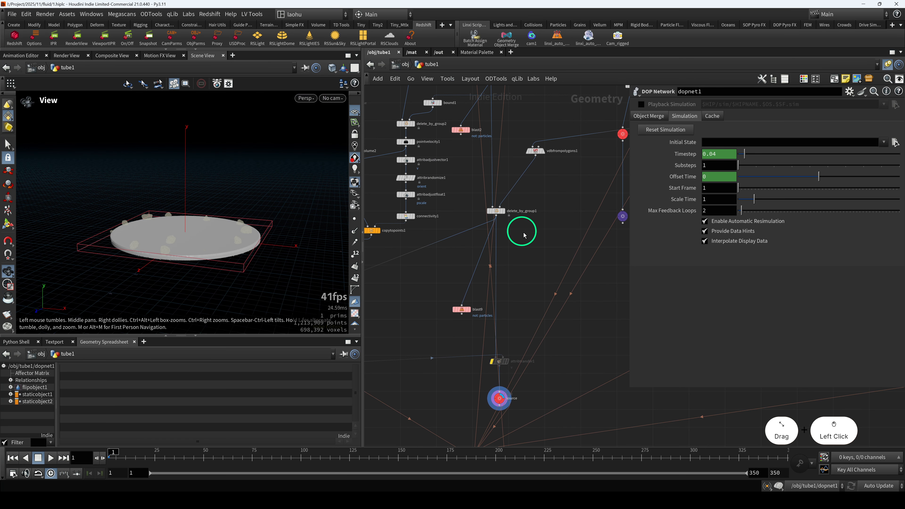
left_click(409, 67)
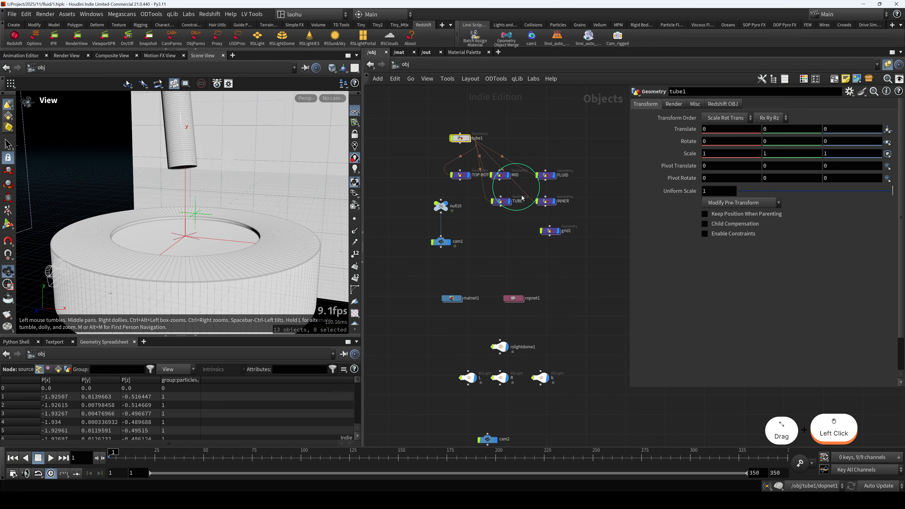
double_click(461, 138)
scroll(487, 279, "down", 5)
middle_click_drag(519, 370, 529, 251)
scroll(529, 251, "up", 8)
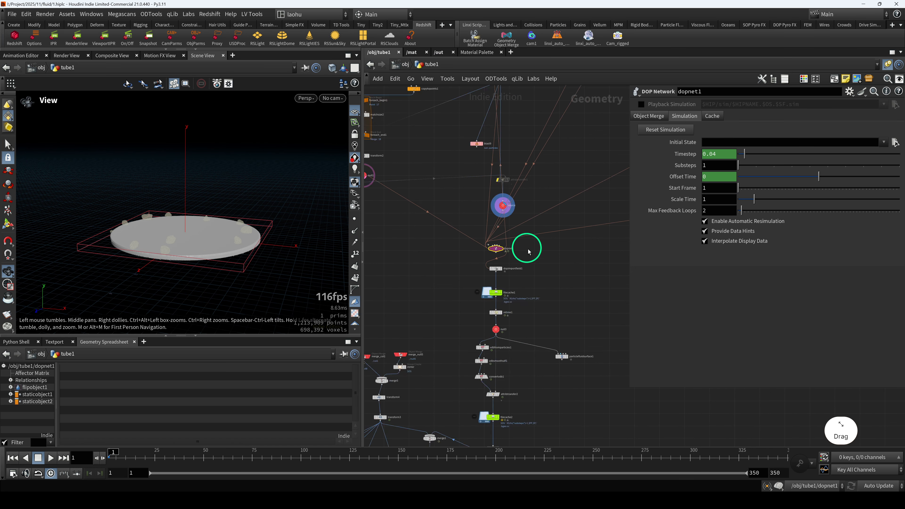
Re-enter dopnet1, bring up volumesource1's settings and examine the fluid surface inside the ring
double_click(470, 253)
middle_click_drag(535, 171, 516, 201)
scroll(515, 200, "up", 2)
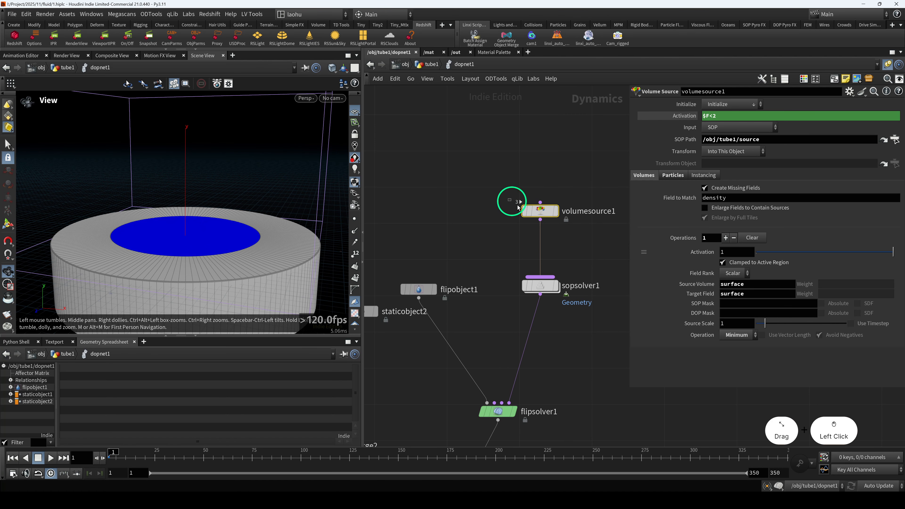
middle_click_drag(586, 234, 547, 232)
left_click(558, 214)
double_click(550, 214)
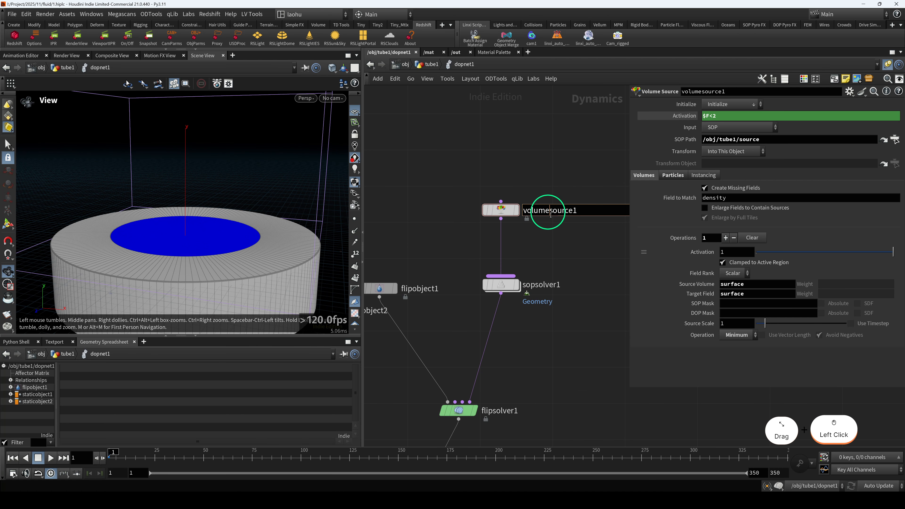
left_click(575, 220)
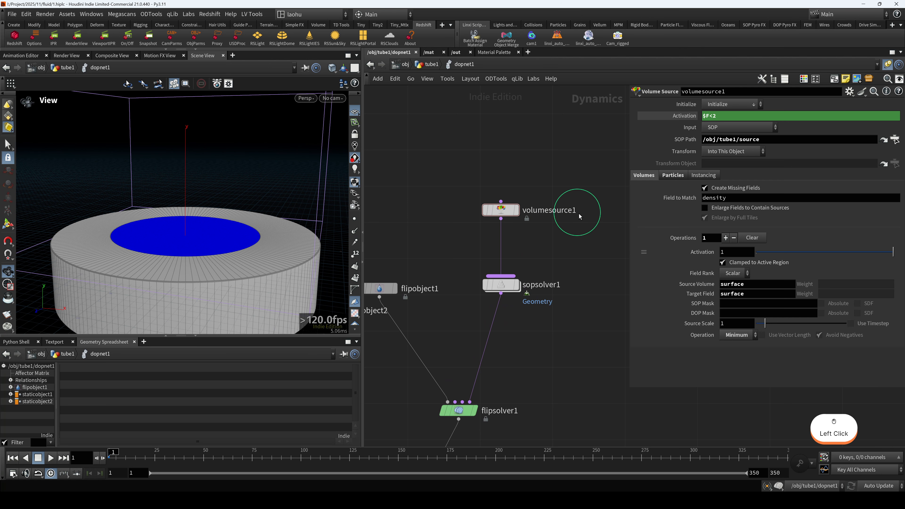
left_click_drag(497, 218, 498, 223)
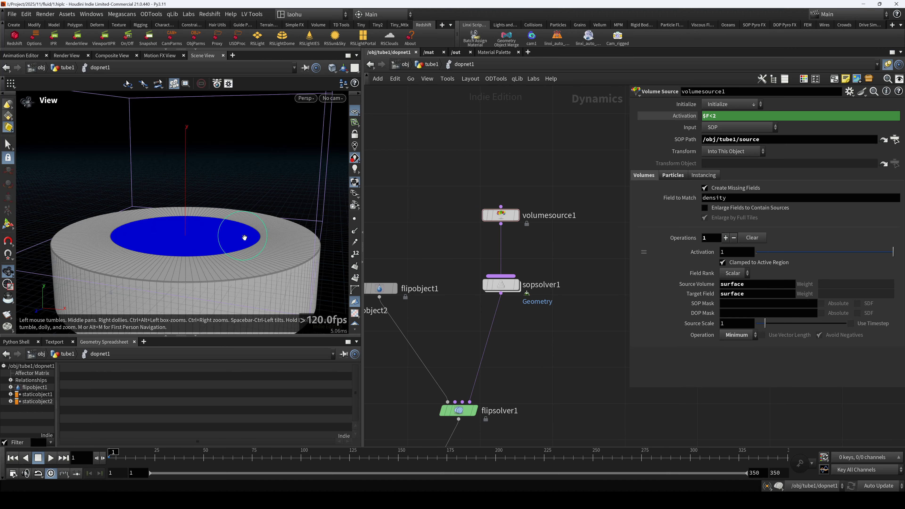
scroll(223, 250, "up", 3, "alt")
left_click_drag(220, 242, 216, 242, "alt")
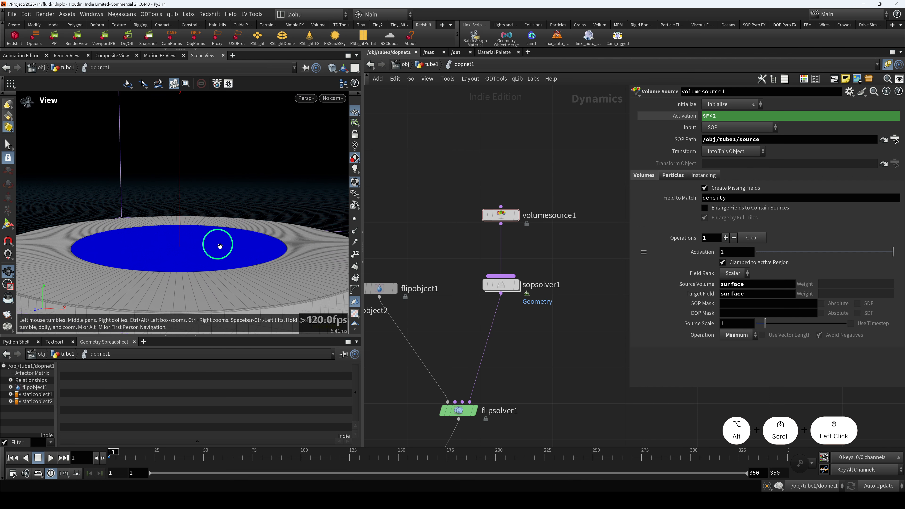
left_click_drag(454, 213, 557, 244)
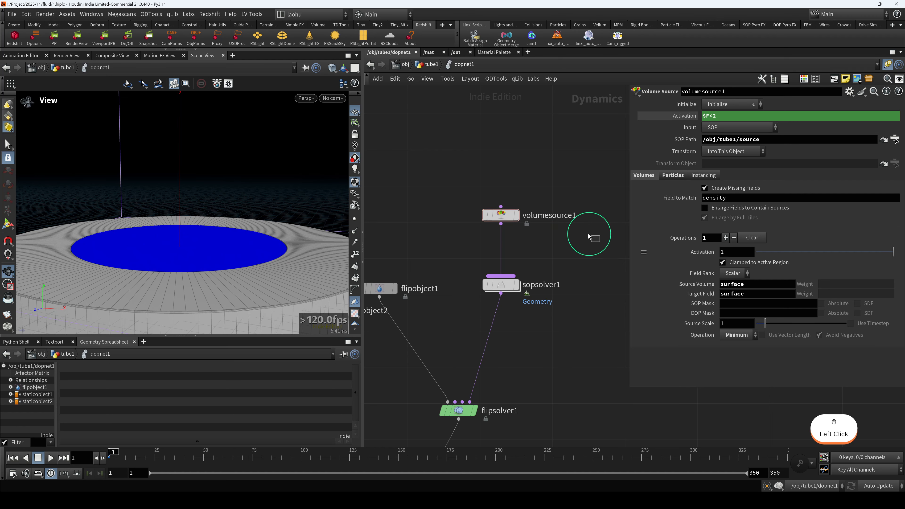
double_click(556, 221)
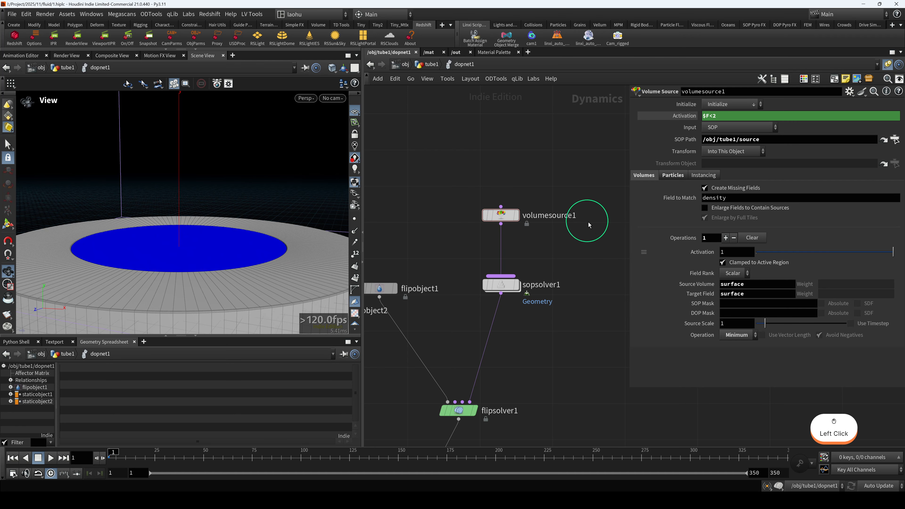
Return to the tube1 network, select flipsource1 and show its node information for the volume and points
key("u")
scroll(511, 151, "down", 2)
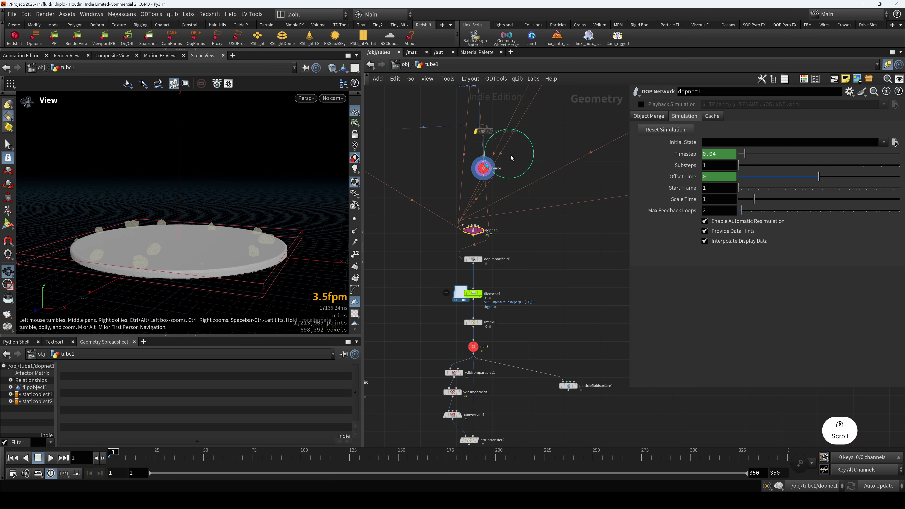
middle_click_drag(511, 151, 489, 268)
scroll(489, 268, "up", 2)
middle_click_drag(501, 121, 531, 255)
left_click(479, 232)
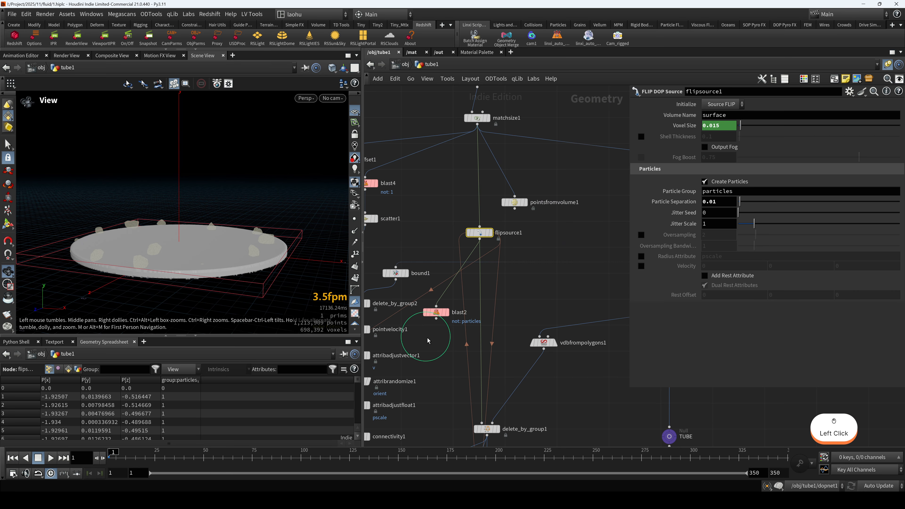
middle_click_drag(428, 337, 511, 247)
left_click(565, 144, "ctrl")
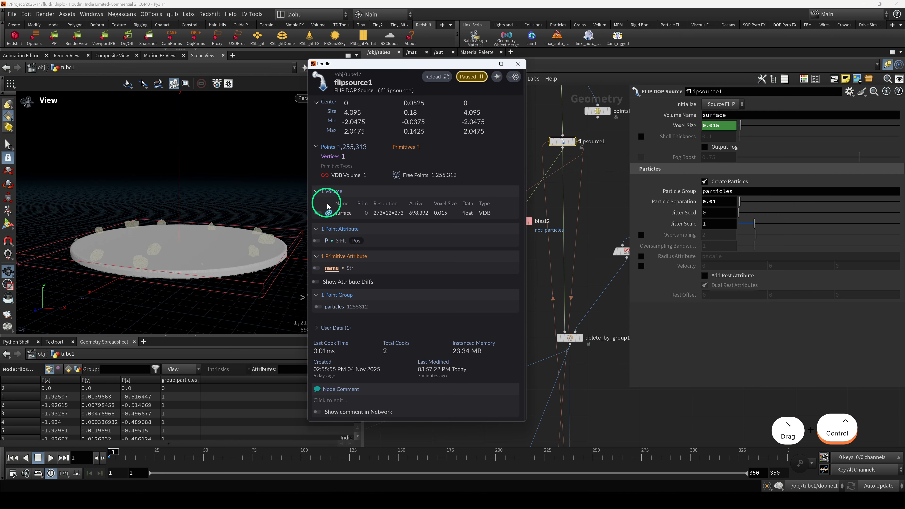
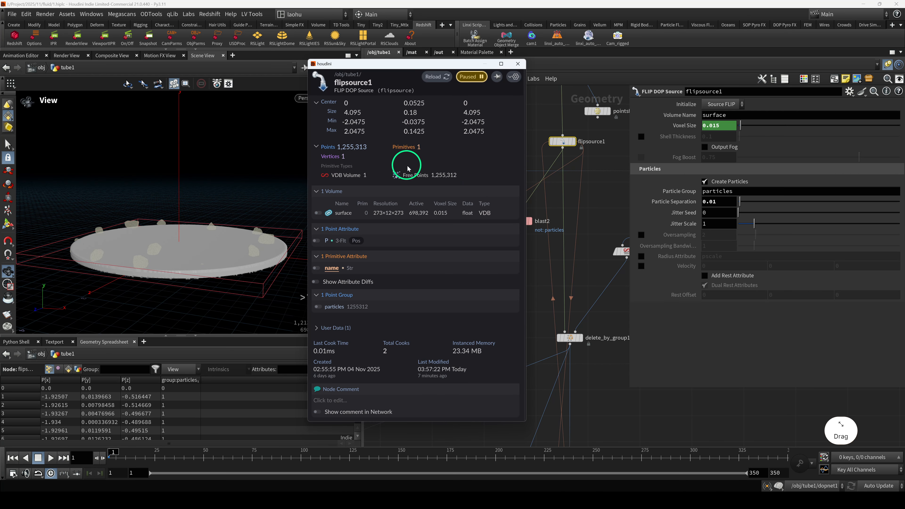
Close the node information, go back inside dopnet1 and point out volumesource1's SOP Path, /obj/tube1/source
left_click(592, 237)
scroll(589, 238, "down", 3)
middle_click_drag(584, 331, 533, 227)
scroll(526, 377, "up", 2)
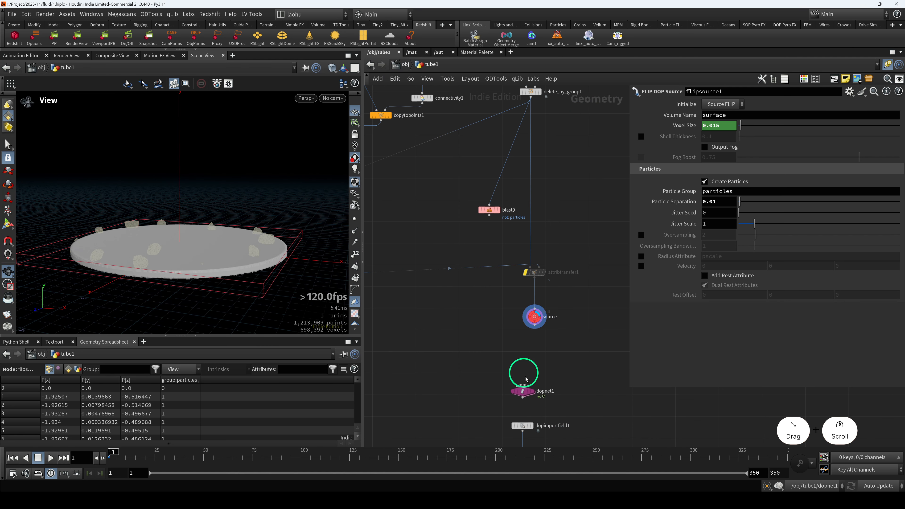
left_click(522, 391)
double_click(522, 392)
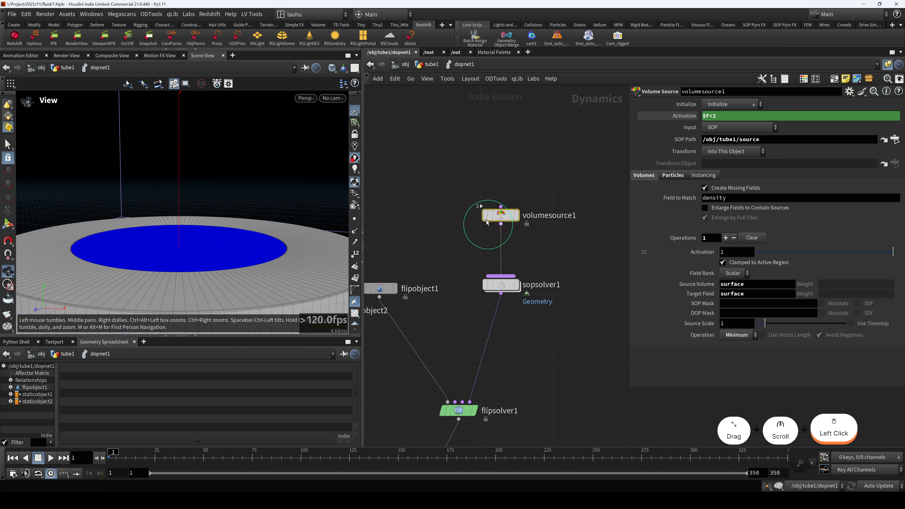
left_click(752, 139)
left_click(552, 162)
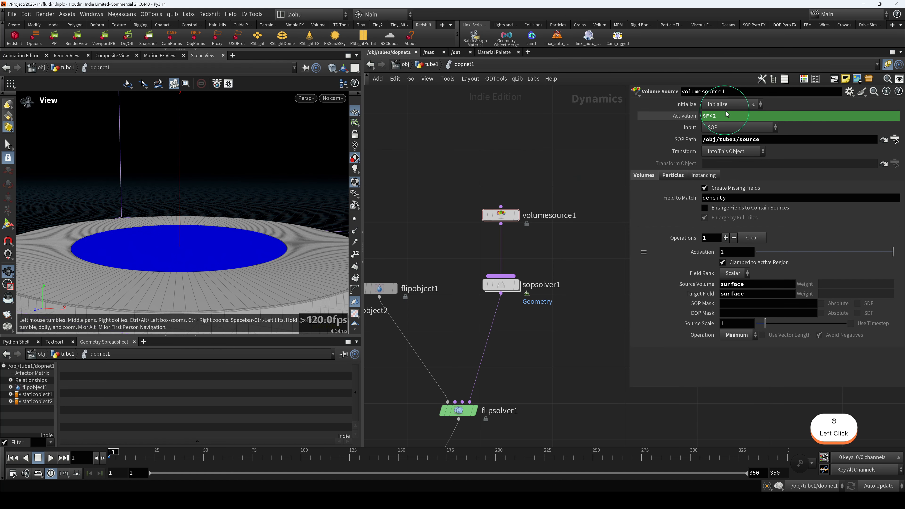
Look through volumesource1's Initialize presets around Source FLIP and close the list without choosing one
left_click(724, 105)
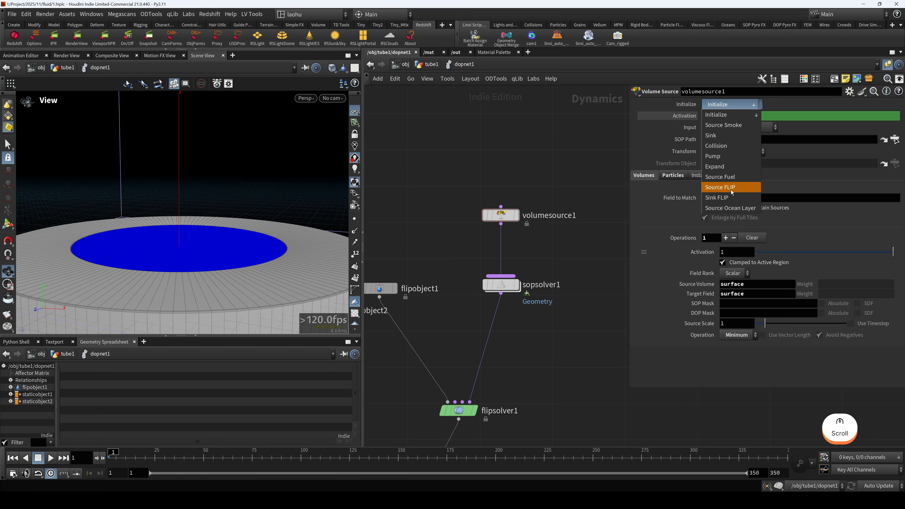
left_click(647, 202)
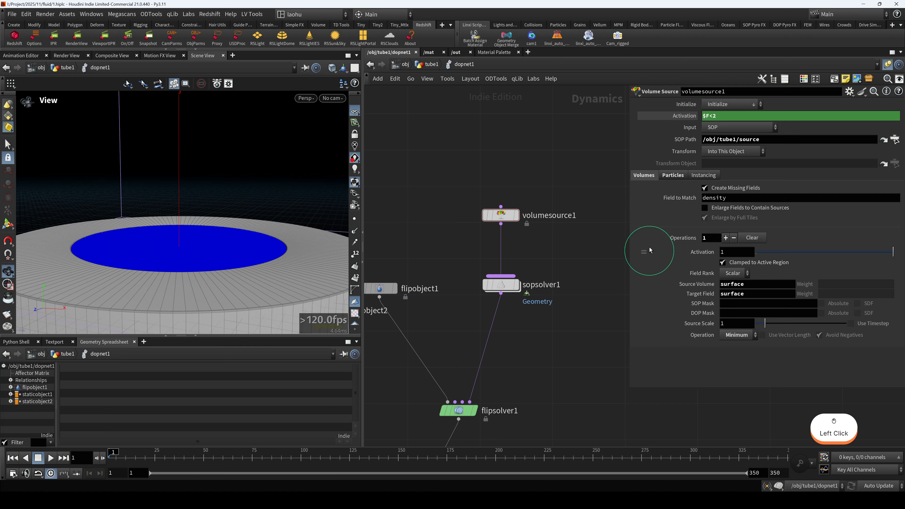
left_click_drag(500, 215, 500, 207)
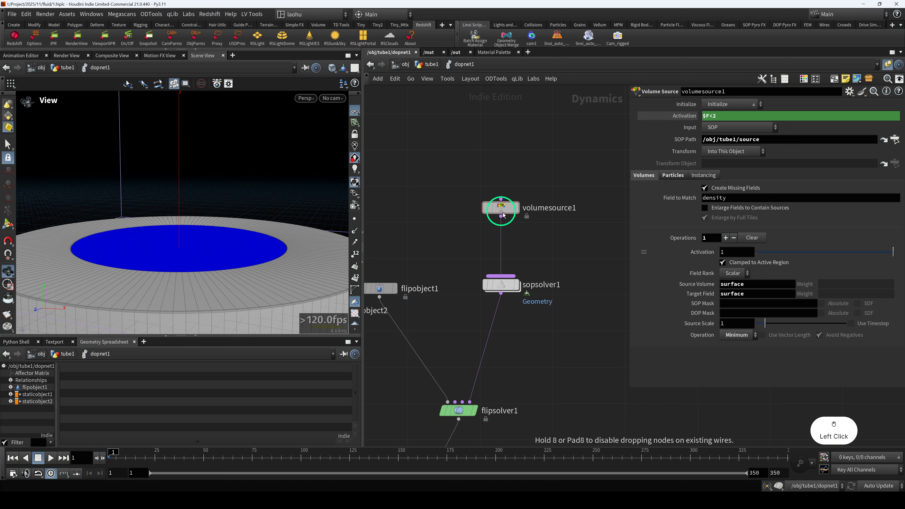
Toggle volumesource1's Activation between its expression and its evaluated value
scroll(234, 235, "down", 2, "alt")
scroll(234, 235, "down", 1, "alt")
mouse_move(235, 235)
left_mouse_down("alt")
mouse_move(244, 247)
mouse_move(241, 235)
left_mouse_up("alt")
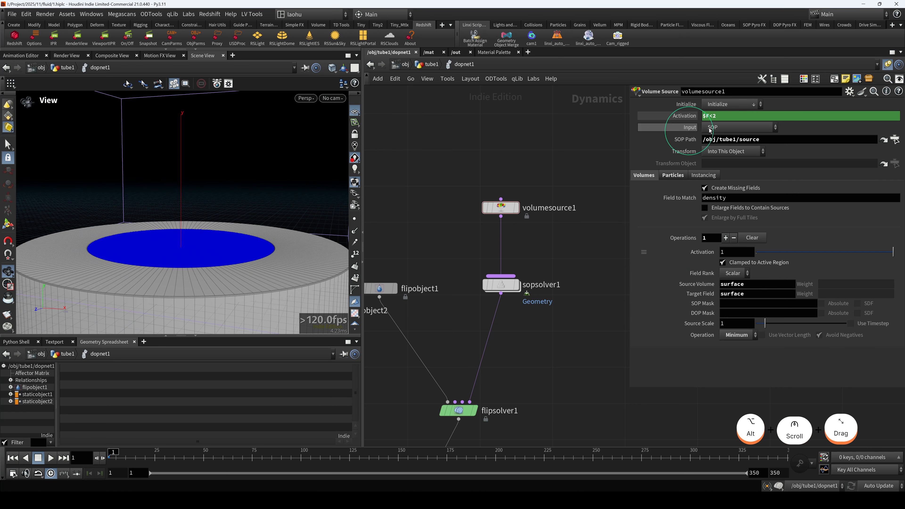
left_click(673, 116)
left_click(673, 116)
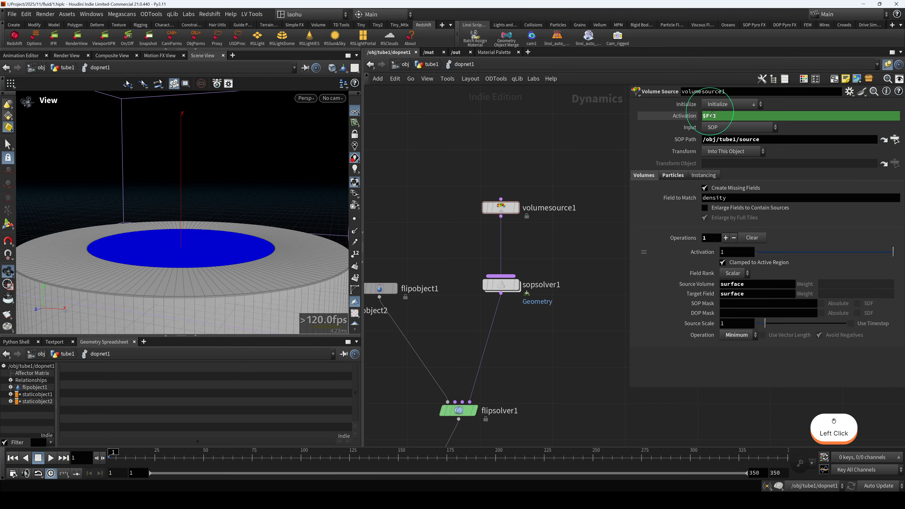
Display volumesource1's Activation as its evaluated value and disable the dynamics simulation with the timeline at frame 1
left_click(679, 115)
left_click(182, 421)
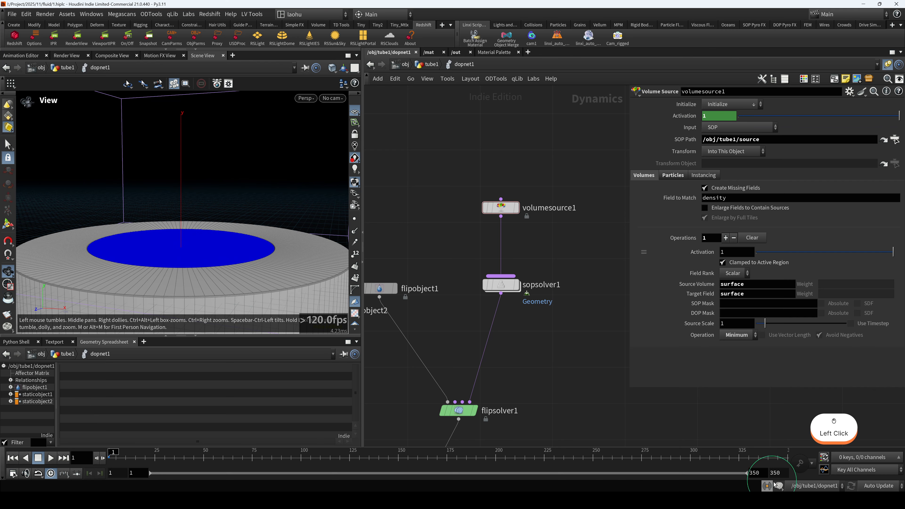
left_click(780, 486)
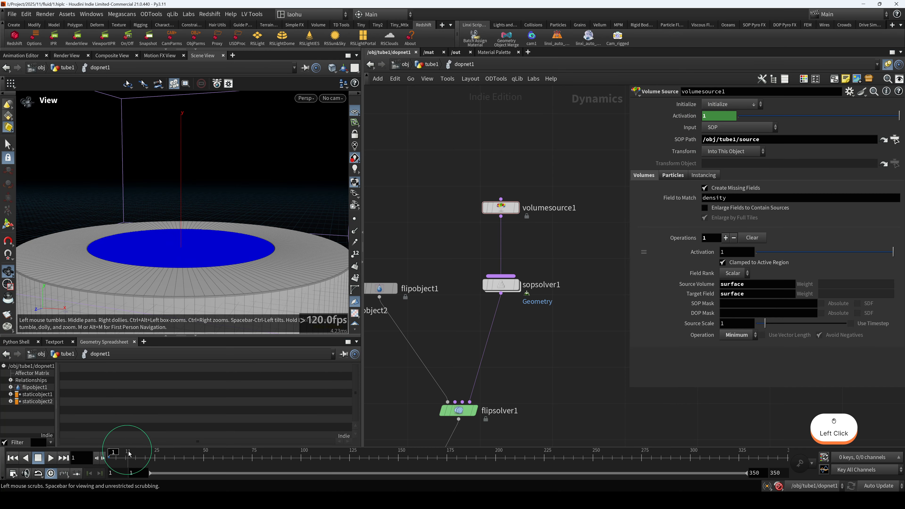
left_click_drag(129, 453, 59, 452)
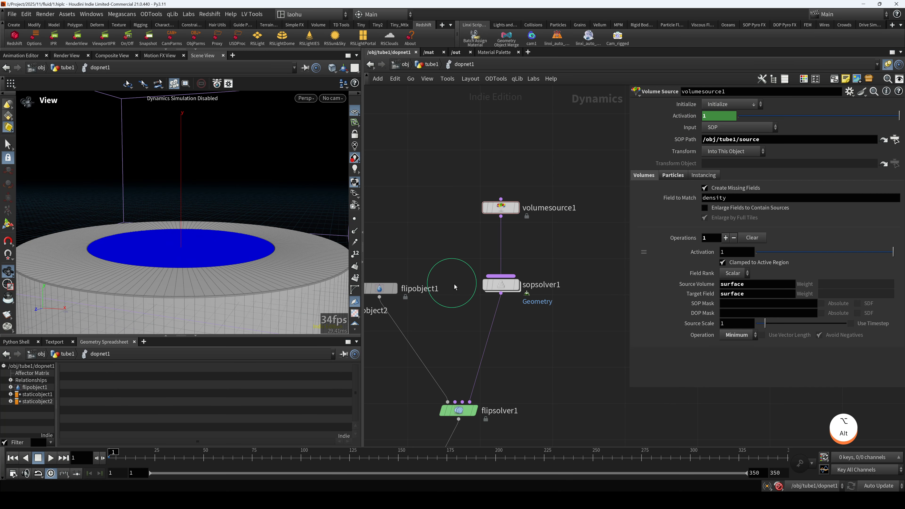
Select flipobject1 in dopnet1 and examine flipsolver1's inputs, including the Sourcing (post-solve) input fed by sopsolver1
scroll(454, 285, "down", 4, "alt")
middle_click_drag(454, 284, 489, 265, "alt")
left_click_drag(235, 214, 247, 221, "alt")
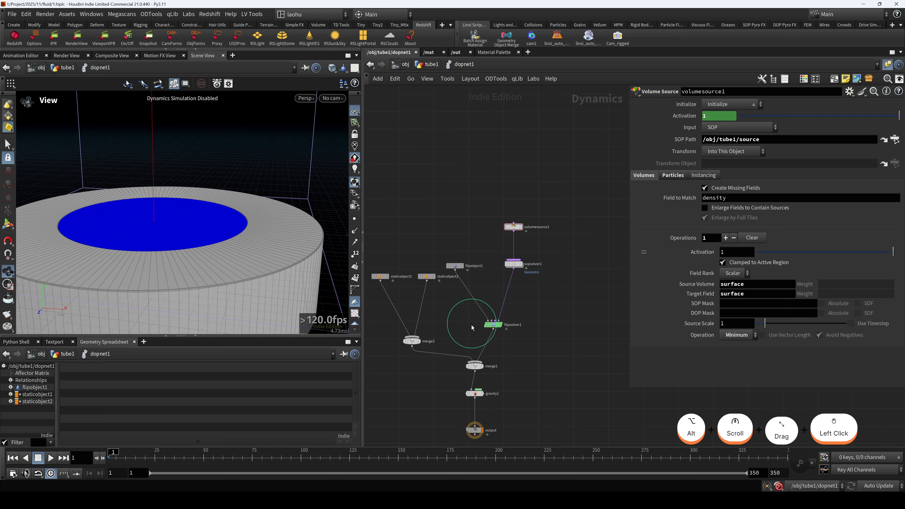
middle_click_drag(457, 300, 471, 297)
left_click(469, 264)
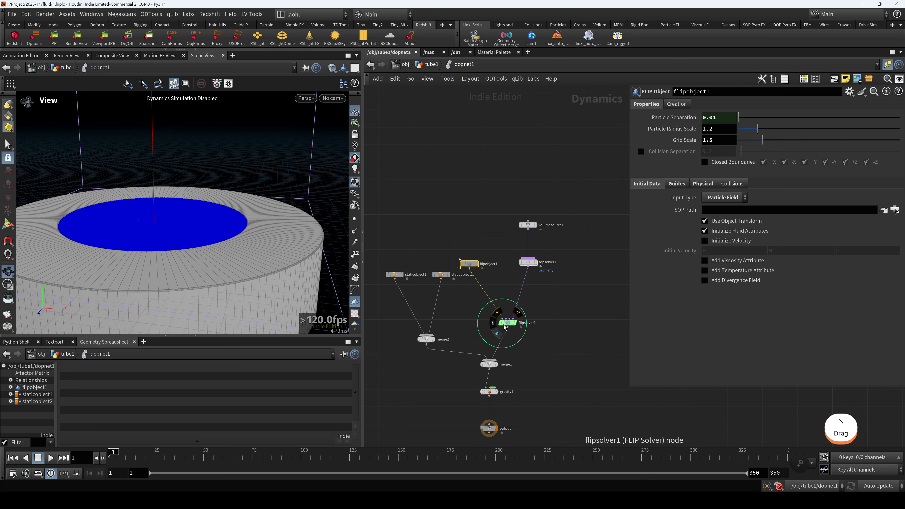
scroll(503, 324, "up", 2)
left_click_drag(512, 322, 518, 317)
scroll(519, 298, "up", 3)
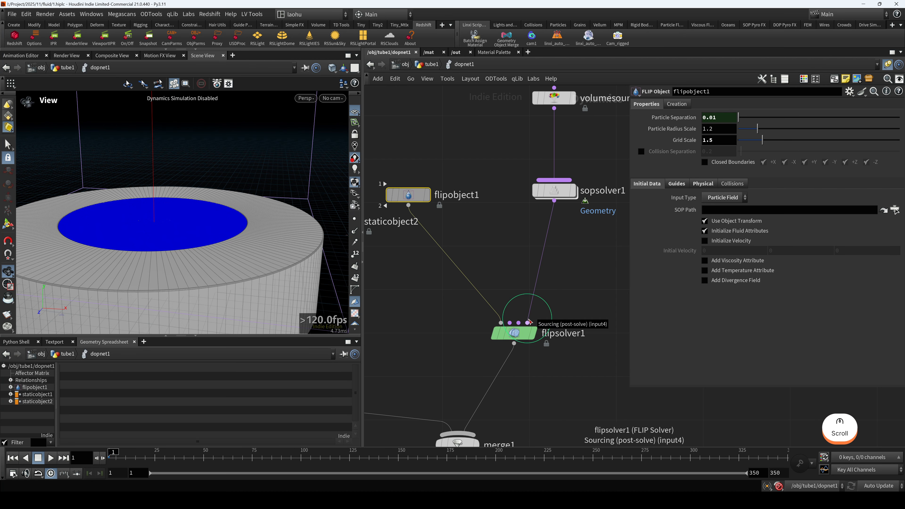
key("F8")
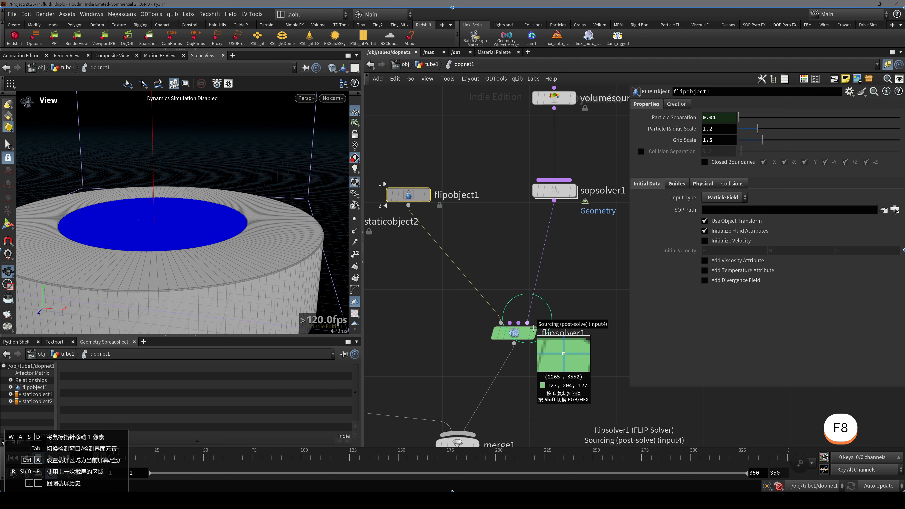
left_click_drag(449, 293, 750, 462)
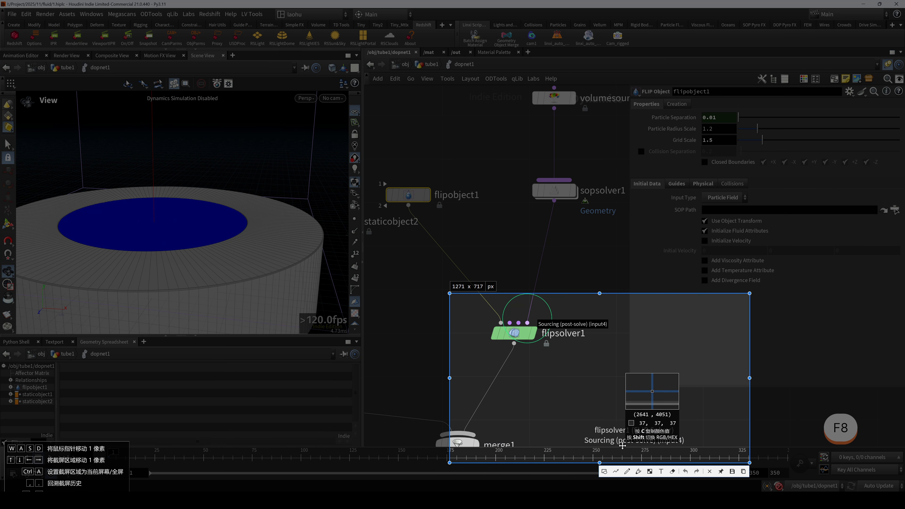
key("Escape")
Shift flipobject1 slightly in the network and view the tube's rim and surrounding fluid bounds from a lower, wider angle
scroll(523, 331, "down", 3)
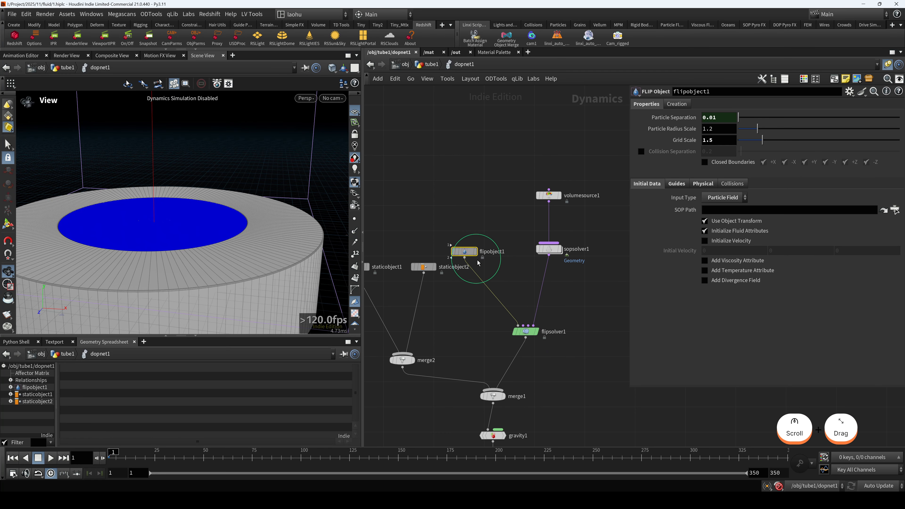
left_click_drag(464, 251, 468, 249)
scroll(212, 231, "down", 2, "alt")
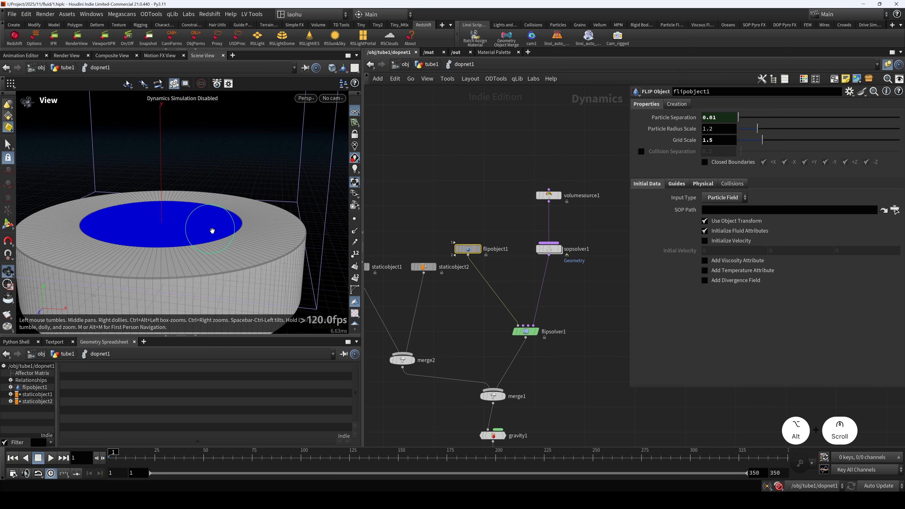
scroll(212, 231, "down", 1, "alt")
mouse_move(213, 230)
left_mouse_down("alt")
mouse_move(221, 219)
mouse_move(230, 231)
mouse_move(219, 239)
left_mouse_up("alt")
scroll(218, 239, "down", 1, "alt")
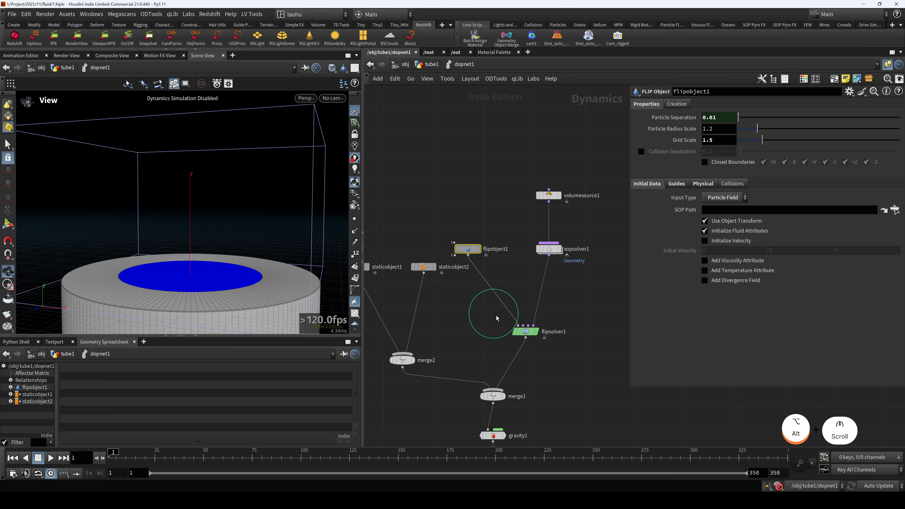
Shift flipsolver1, volumesource1, sopsolver1 and flipobject1 slightly apart to make room in the dopnet1 network
left_click_drag(524, 332, 533, 333)
left_click_drag(530, 183, 568, 252)
left_click(500, 237)
left_click_drag(461, 220, 476, 267)
mouse_move(452, 217)
left_mouse_down()
mouse_move(478, 266)
mouse_move(474, 253)
left_mouse_up()
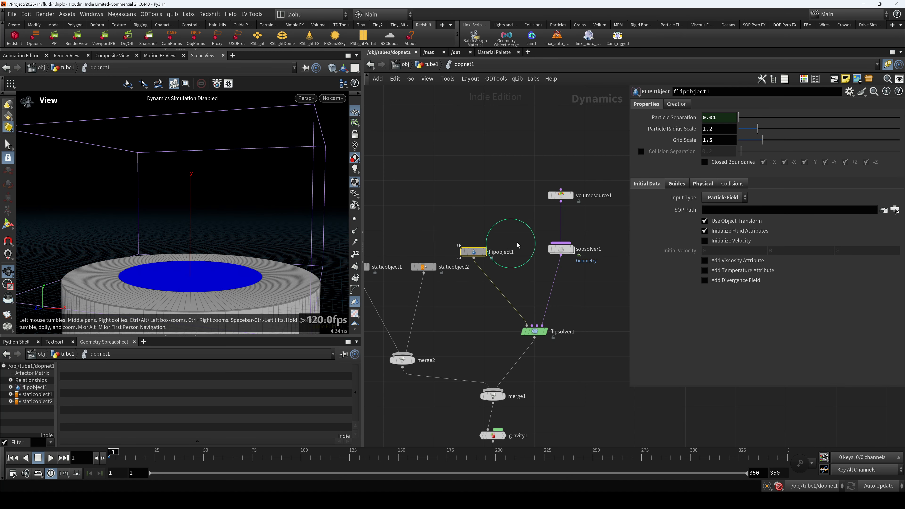
key("Return")
key("Escape")
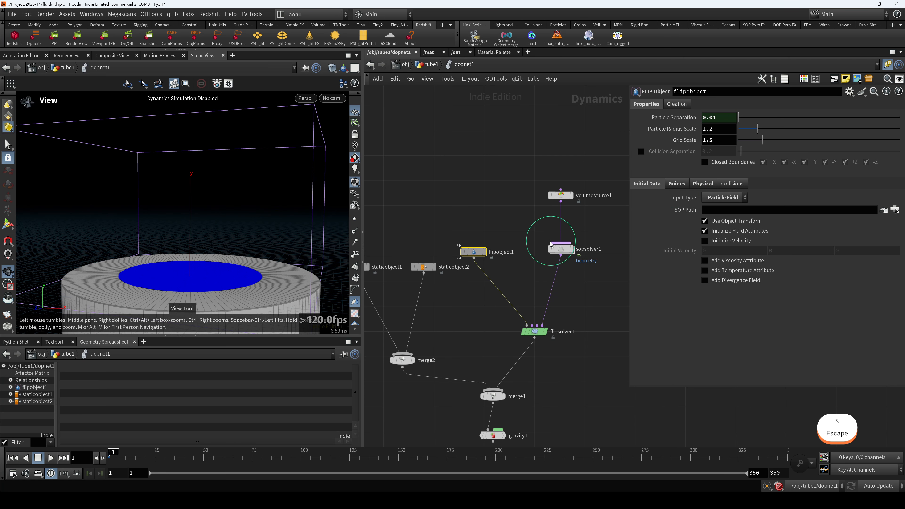
Add a new FLIP Object node above flipobject1 and wire it into flipsolver1 in place of flipobject1
key("Tab")
type("fl")
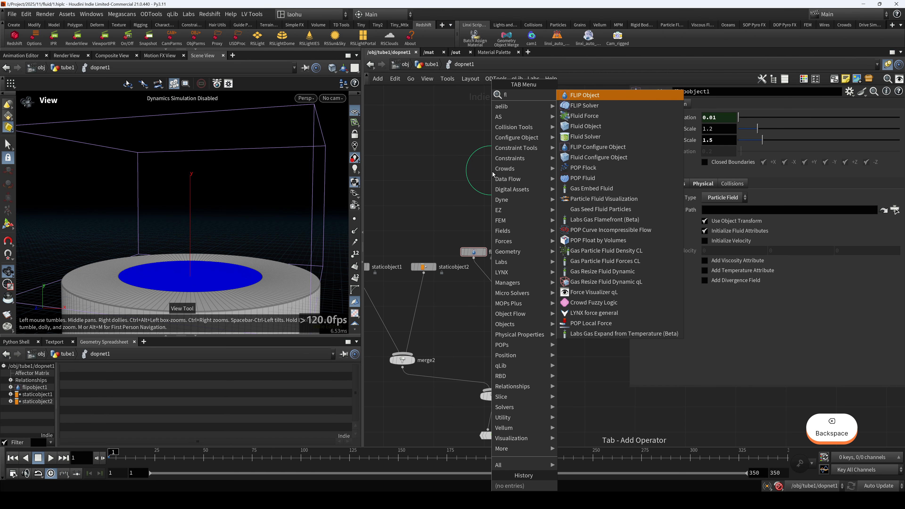
type("ipob")
key("Return")
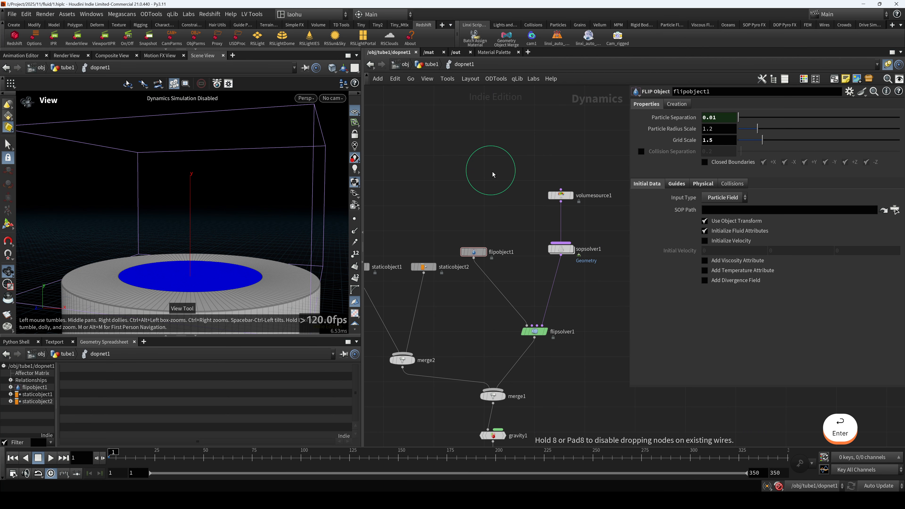
key("Return")
left_click_drag(497, 287, 493, 178)
left_click_drag(471, 155, 492, 191)
Set the display flag on flipsolver1 and return it to the output node at the end of the network
key("r")
left_click(537, 333)
key("r")
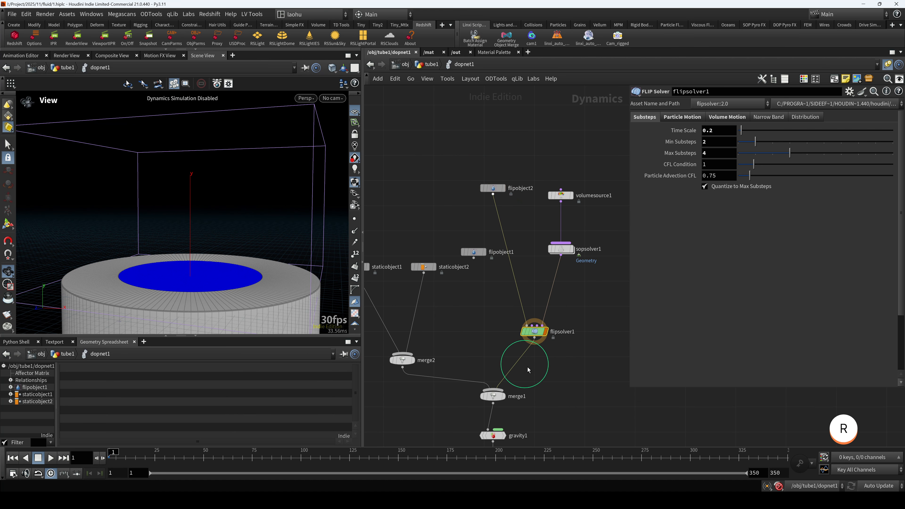
scroll(527, 370, "down", 1)
middle_click_drag(508, 427, 494, 335)
key("r")
left_click(492, 377)
left_click_drag(184, 225, 194, 254)
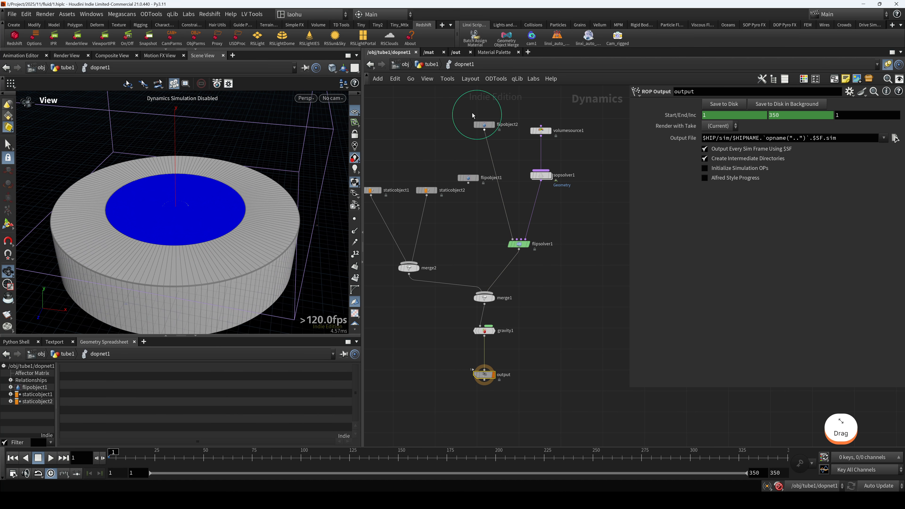
Move the disconnected flipobject1 aside and place flipobject2 just above flipsolver1
left_click(483, 124)
scroll(488, 171, "up", 3)
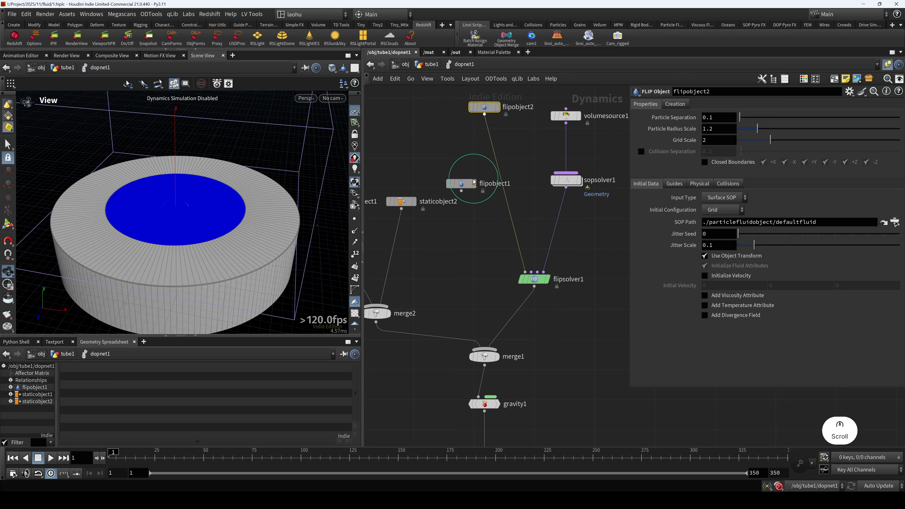
left_click_drag(459, 184, 449, 189)
left_click_drag(483, 115, 579, 239)
left_click(480, 110)
left_click(456, 244)
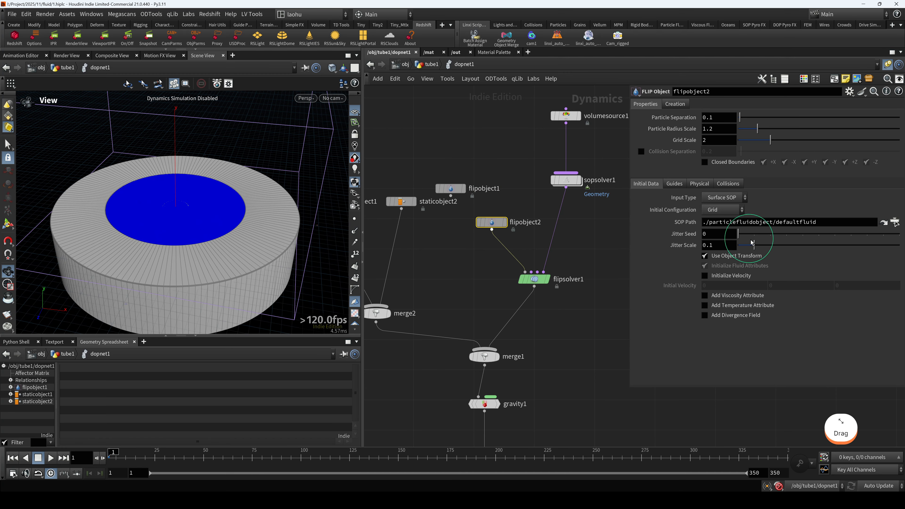
left_click_drag(476, 247, 508, 212)
middle_click_drag(549, 197, 522, 239)
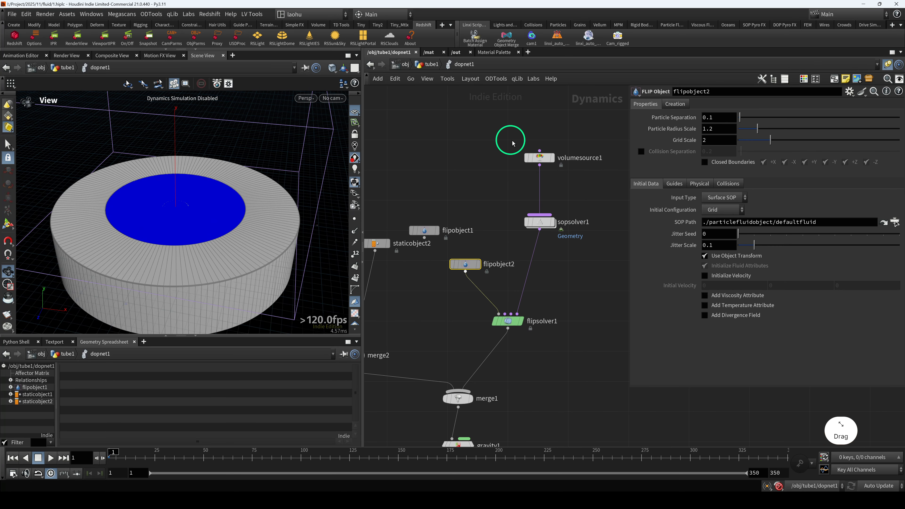
Move volumesource1 and sopsolver1 together closer to flipsolver1, and nudge flipobject2 slightly
left_click_drag(511, 141, 550, 223)
left_click(534, 212)
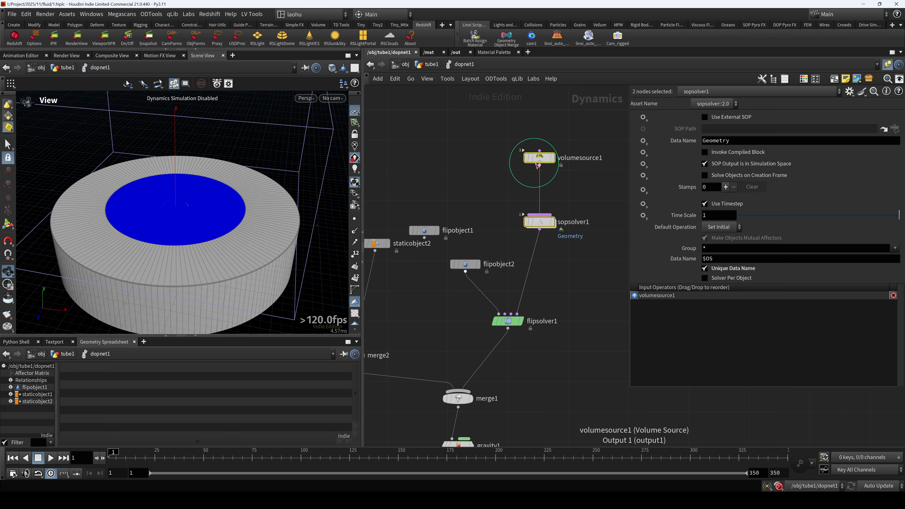
left_click_drag(539, 158, 559, 192)
left_click(539, 215)
left_click_drag(542, 233, 543, 231)
left_click_drag(535, 176, 574, 302)
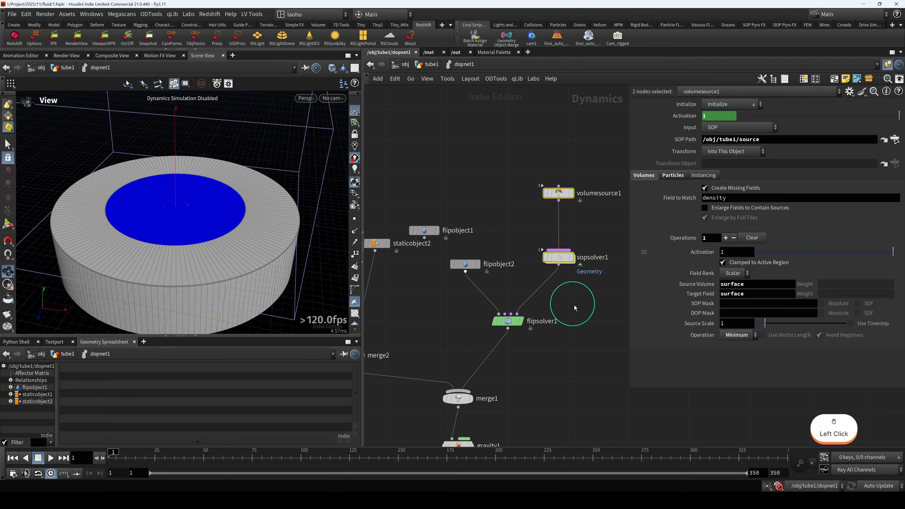
left_click(573, 303)
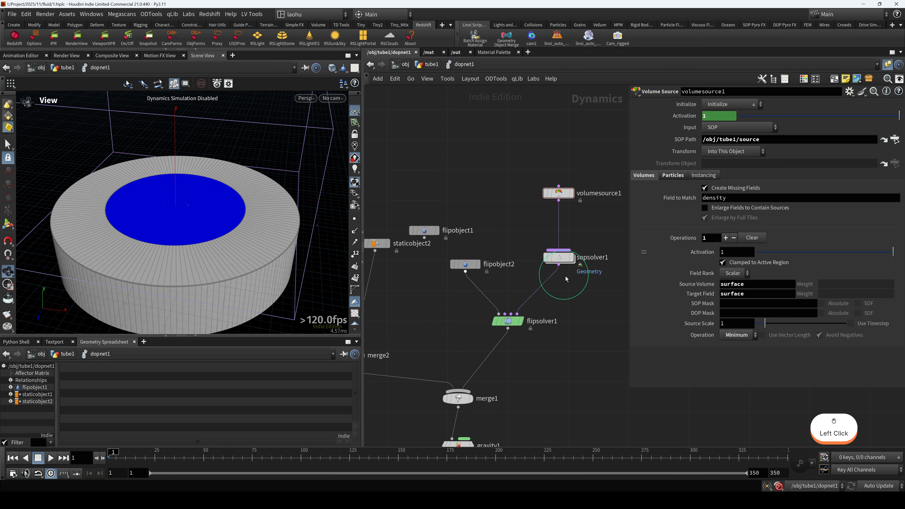
left_click_drag(460, 267, 459, 265)
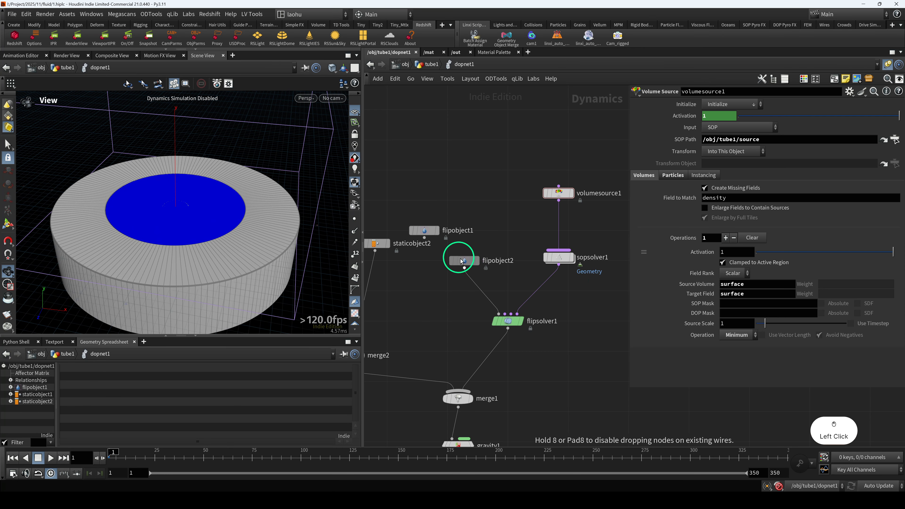
left_click(525, 214)
left_click_drag(529, 183, 571, 300)
left_click(565, 307)
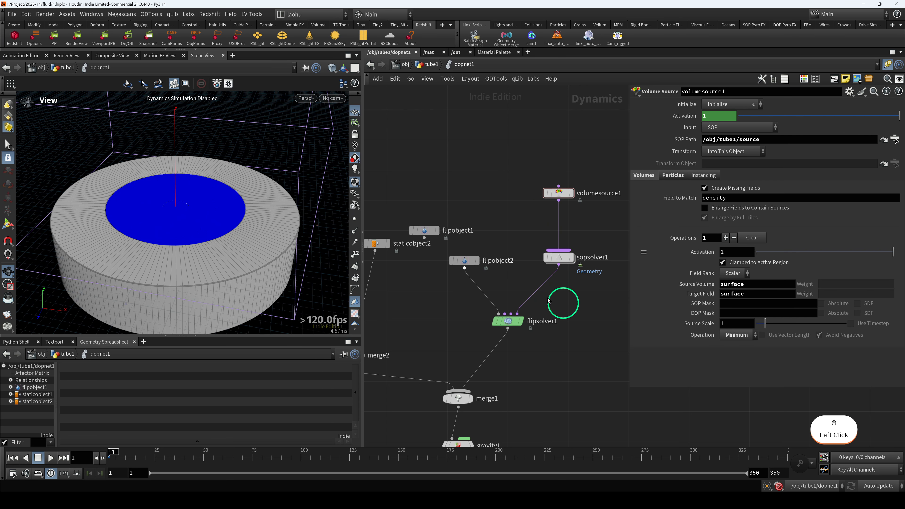
Clear the default SOP Path of flipobject2 and nudge the node nearer to flipsolver1
left_click_drag(499, 288, 451, 251)
left_click_drag(714, 228, 700, 242)
key("BackSpace")
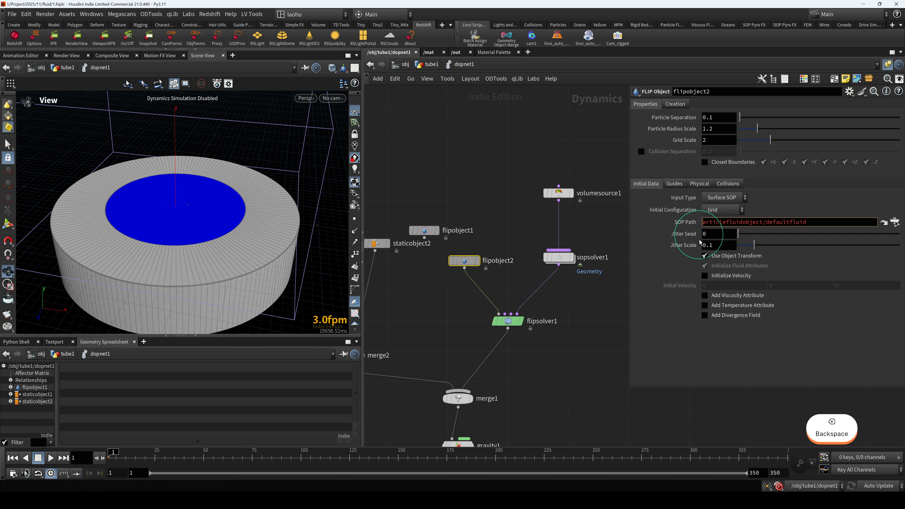
triple_click(724, 225)
key("BackSpace")
left_click_drag(466, 256, 477, 256)
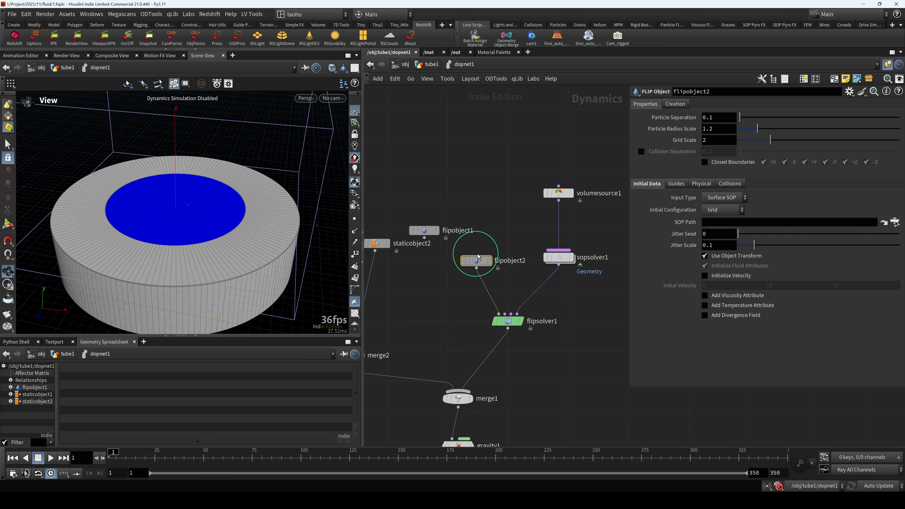
middle_click_drag(486, 232, 494, 233)
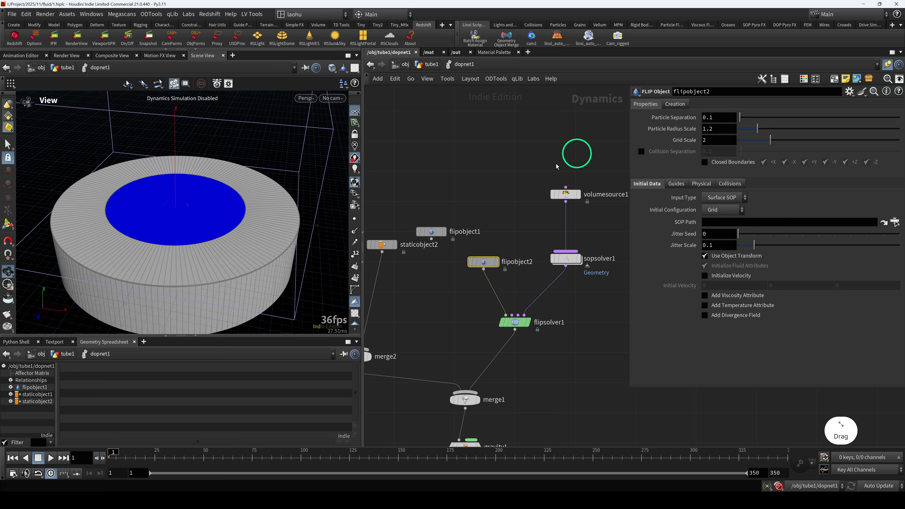
Go up to the tube1 network and copy the Particle Separation parameter of flipsource1
left_click(430, 64)
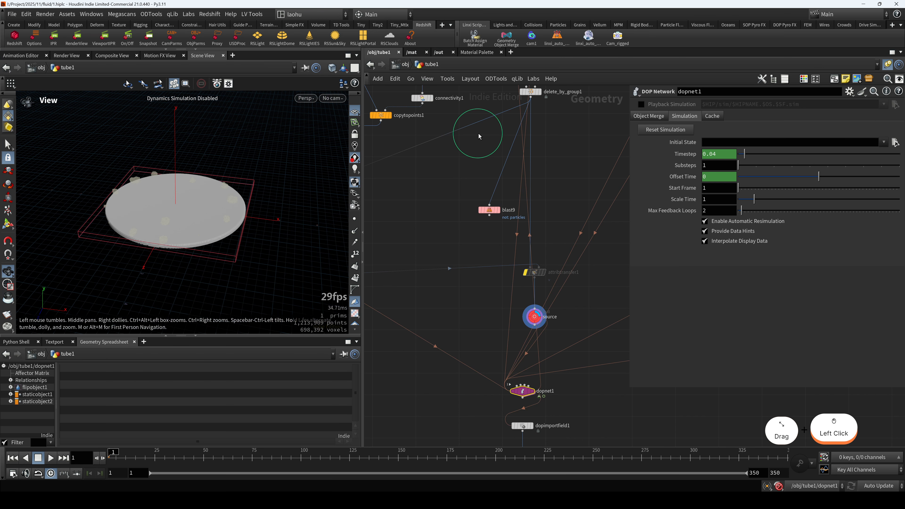
left_click(511, 118)
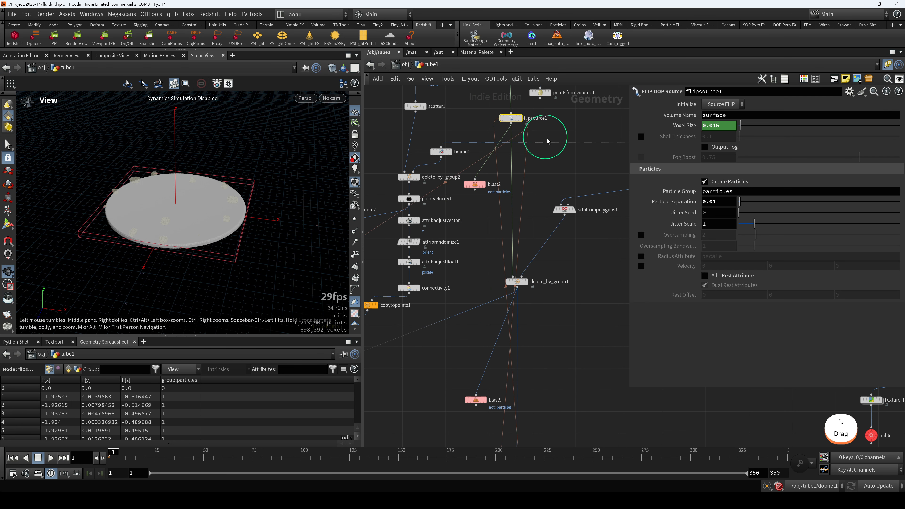
right_click(683, 204)
left_click(709, 145)
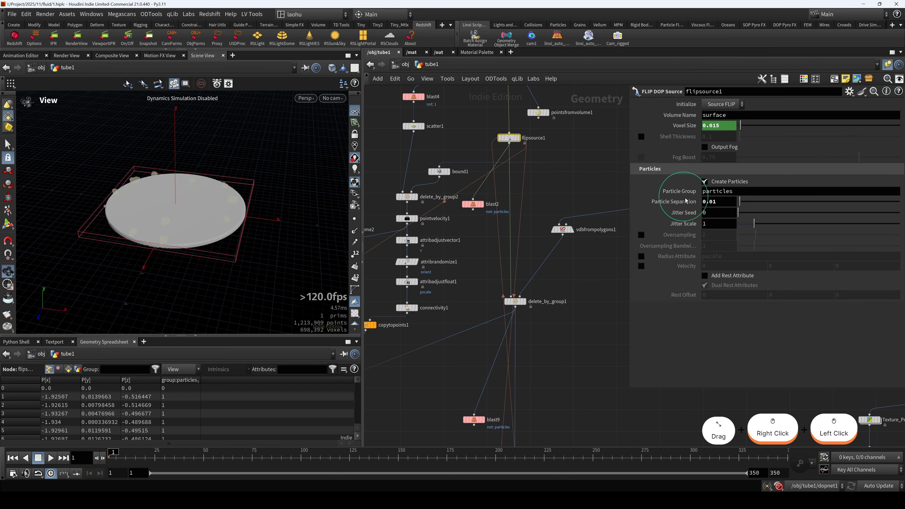
Return inside dopnet1 and paste the copied parameter as a relative reference into flipobject2's Particle Separation
scroll(598, 262, "down", 4)
middle_click_drag(590, 348, 543, 227)
scroll(530, 339, "up", 2)
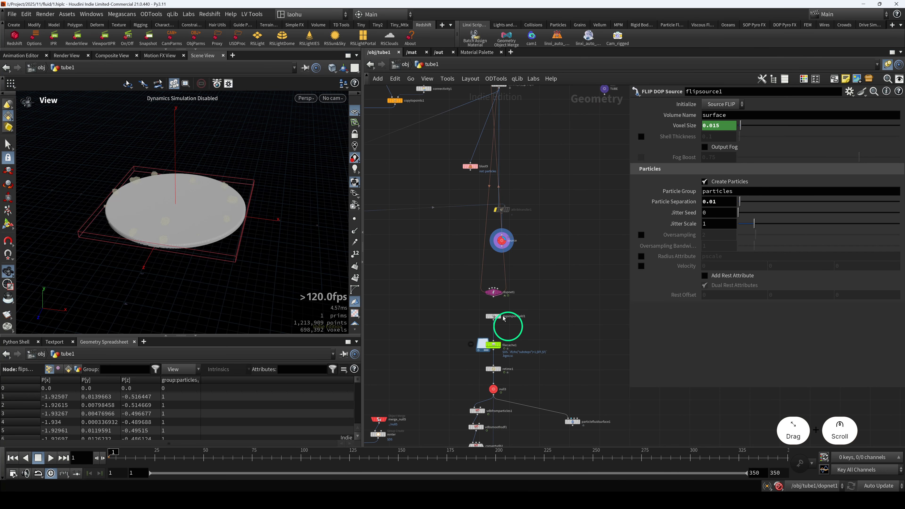
double_click(493, 295)
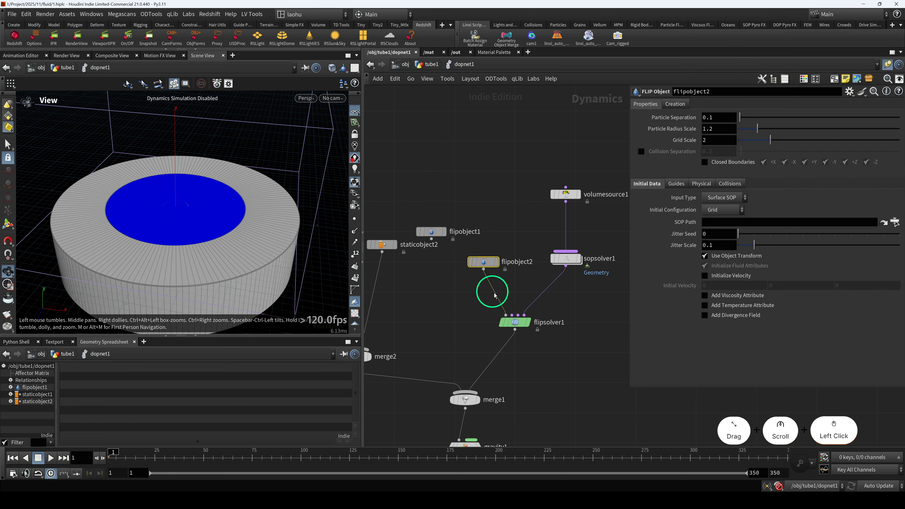
right_click(672, 119)
left_click(734, 172)
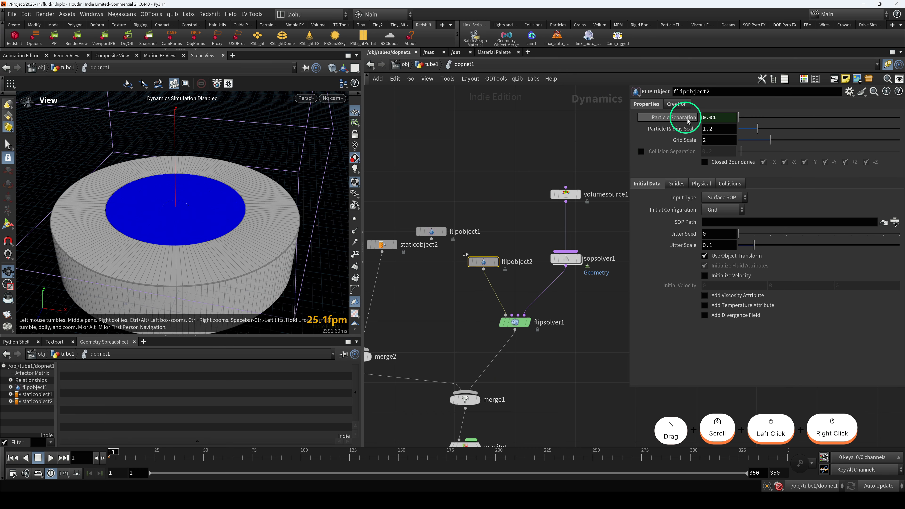
Compare the Particle Separation and Grid Scale settings of flipobject1 and flipobject2
left_click(460, 235)
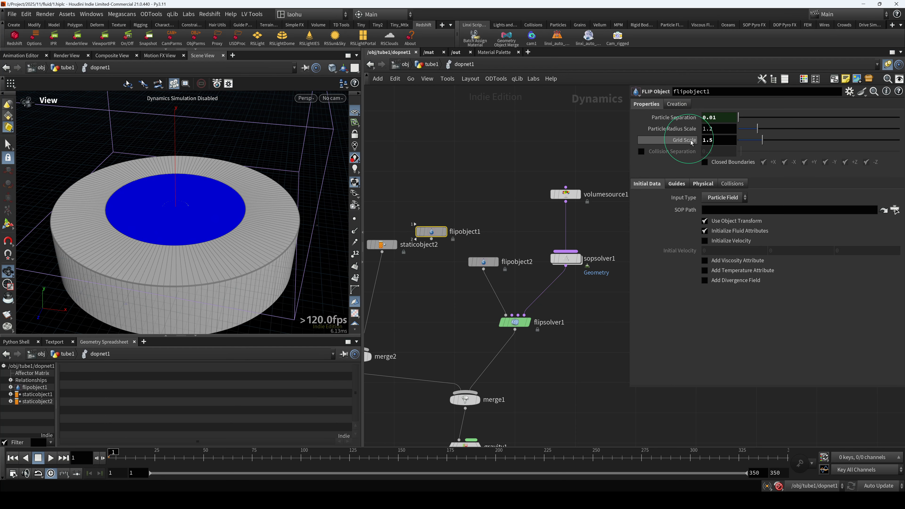
left_click_drag(431, 231, 441, 223)
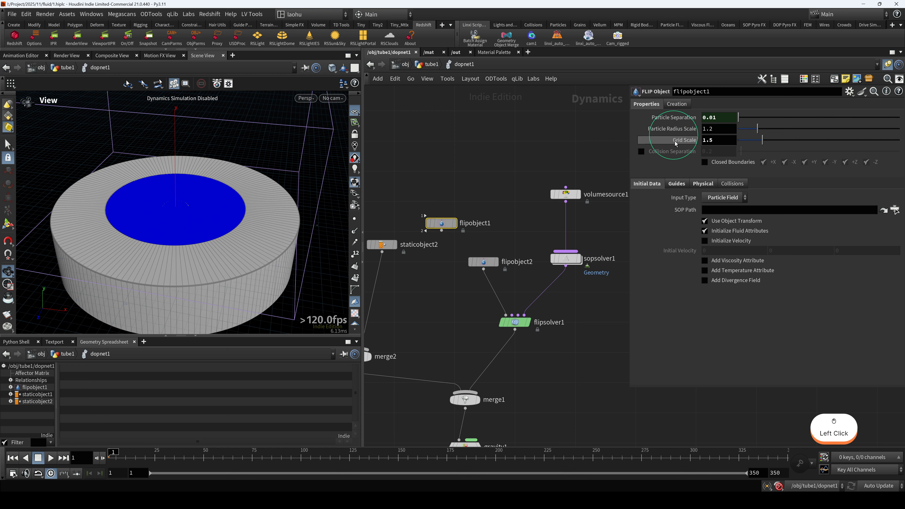
scroll(228, 209, "up", 5)
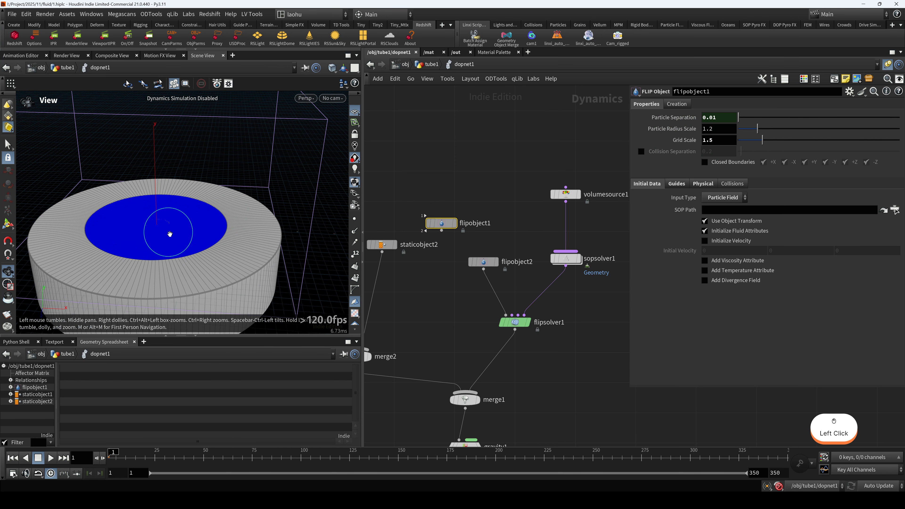
scroll(168, 234, "up", 3)
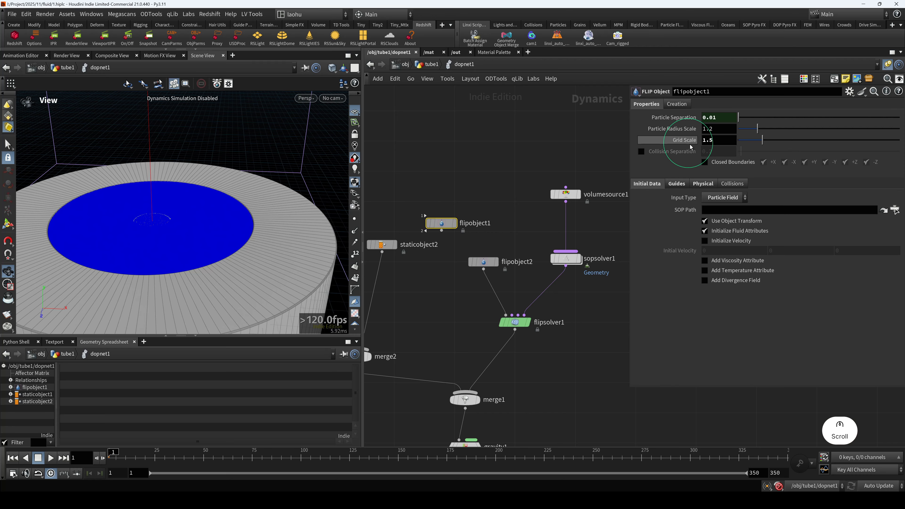
left_click_drag(473, 251, 495, 277)
left_click_drag(435, 201, 448, 242)
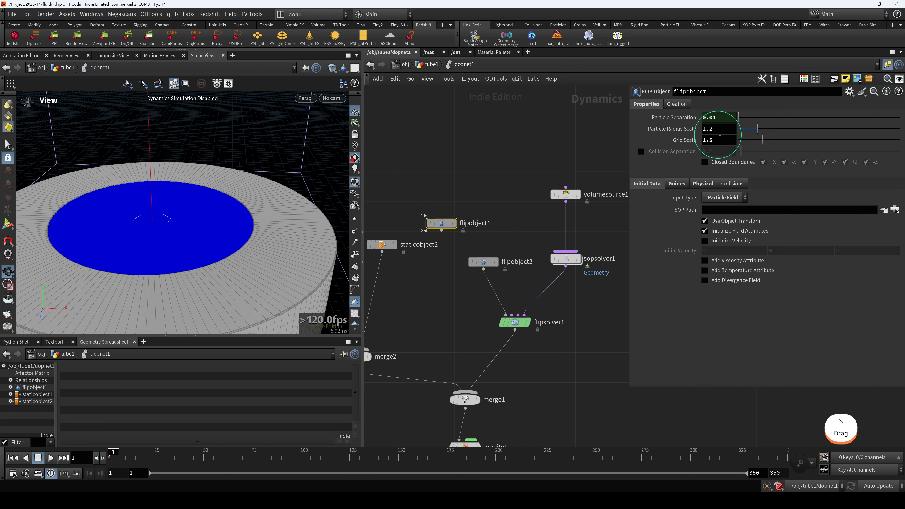
left_click(482, 277)
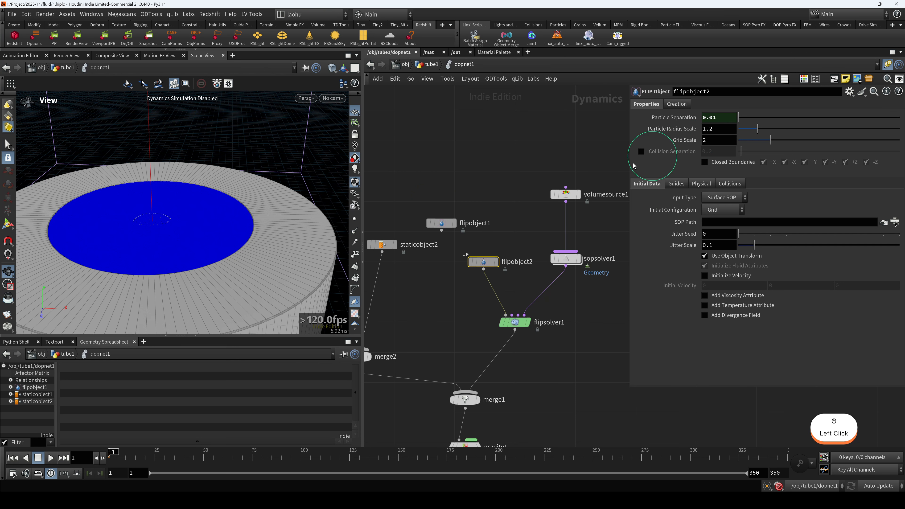
left_click_drag(233, 241, 260, 228)
Examine the Voxel Size expression of flipsource1 in the tube1 network, especially its grid scale reference
left_click(431, 65)
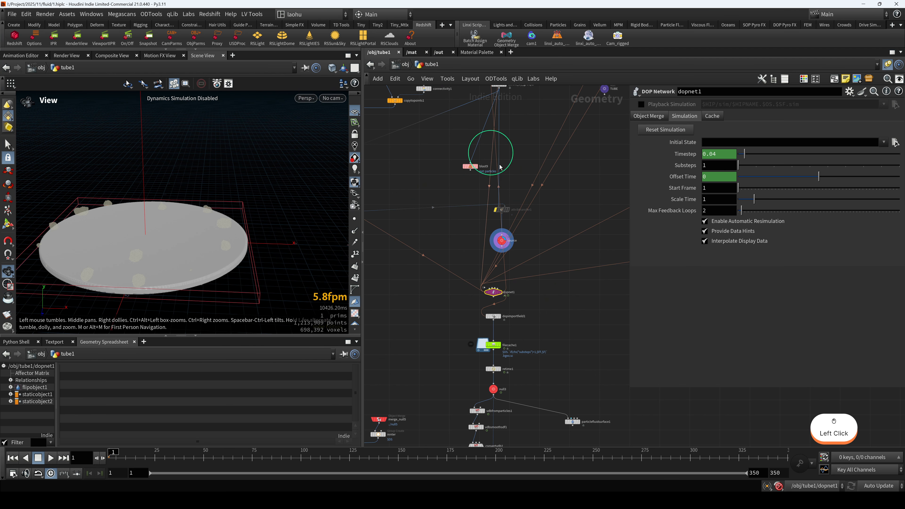
middle_click_drag(474, 192, 478, 276)
middle_click_drag(530, 185, 532, 258)
left_click(500, 127)
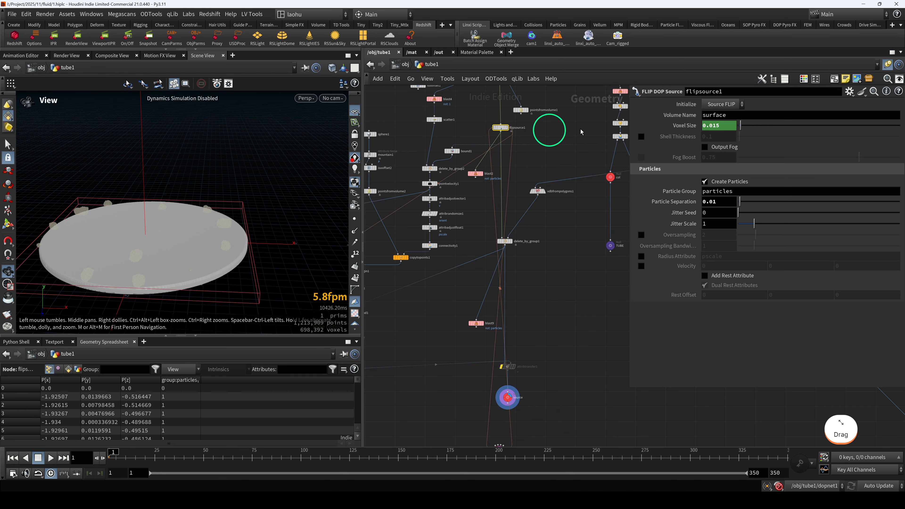
left_click(690, 125)
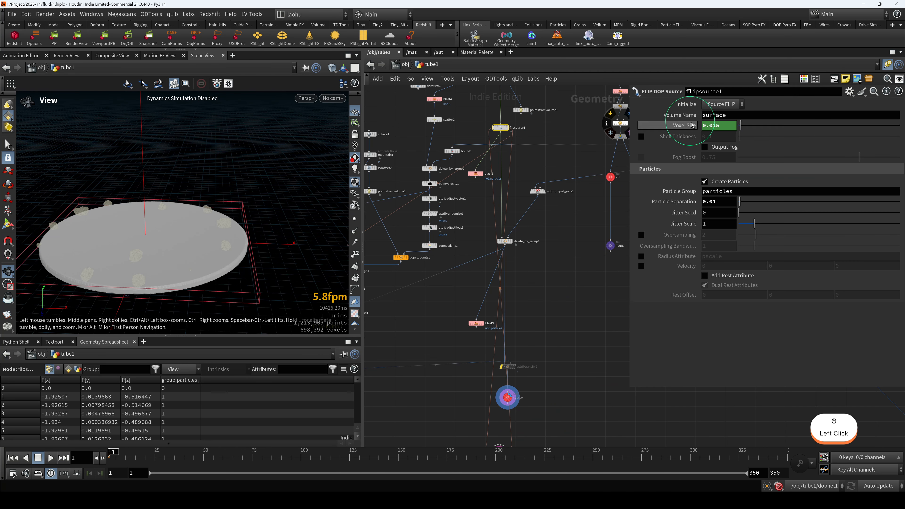
left_click(734, 126)
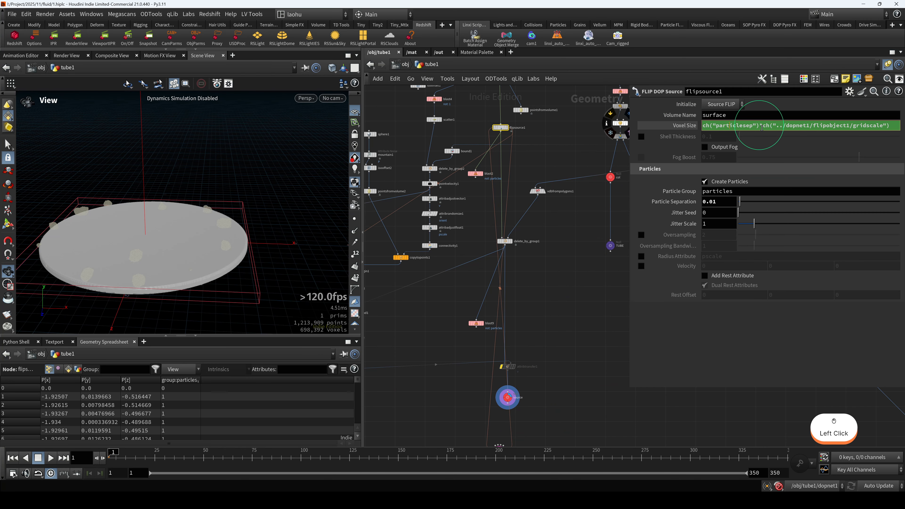
left_click(776, 125)
left_click_drag(765, 127, 867, 128)
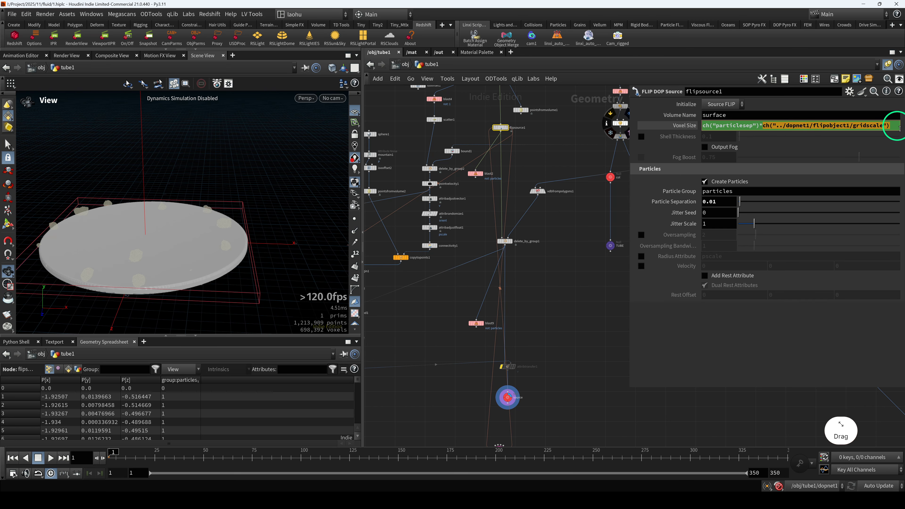
left_click(515, 386)
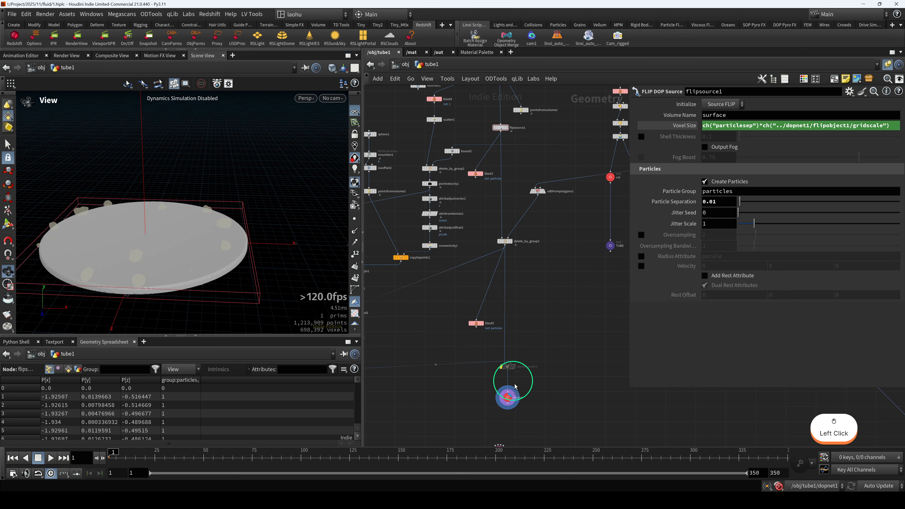
Return inside dopnet1 and examine the Particle Separation and Grid Scale settings of flipobject2
left_click(669, 128)
middle_click_drag(581, 442, 565, 269)
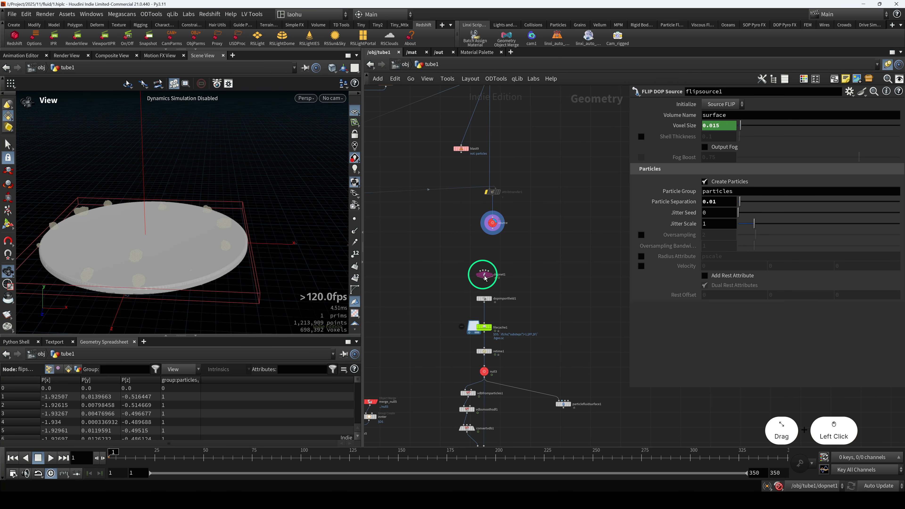
double_click(481, 283)
left_click(684, 119)
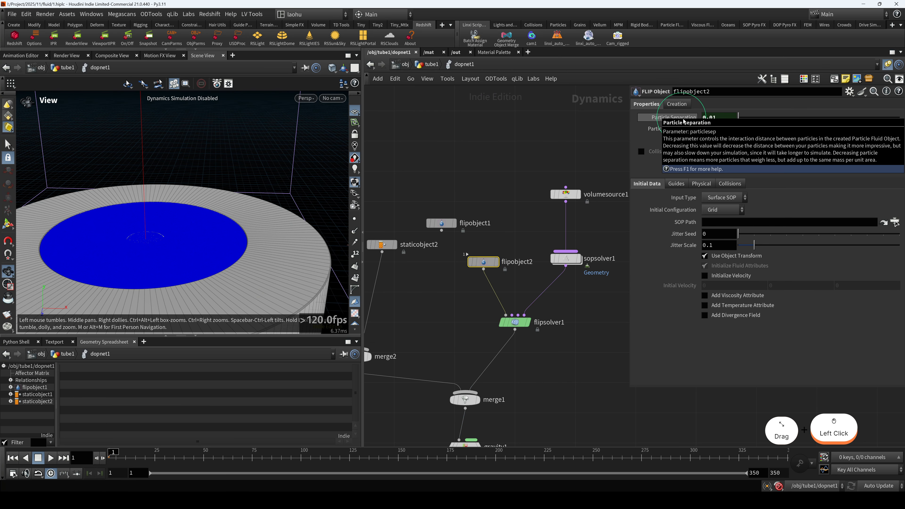
left_click(646, 145)
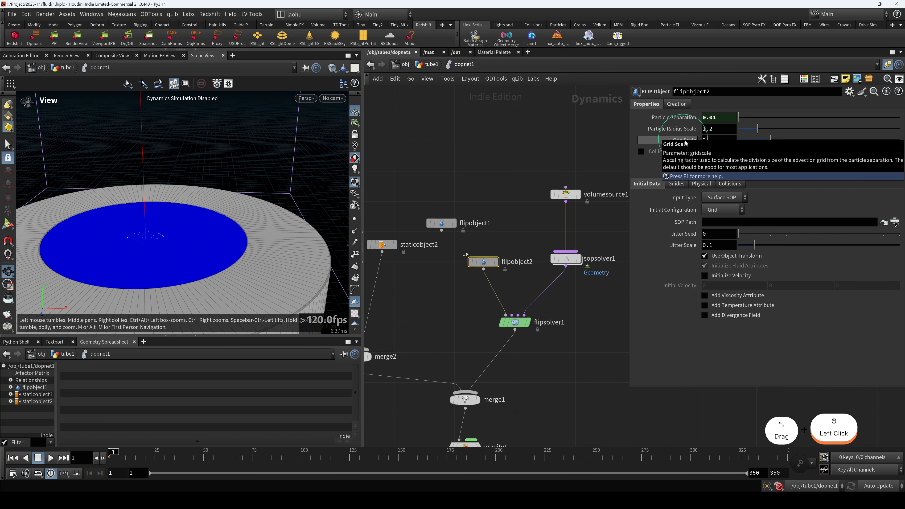
Place flipobject1 beside flipobject2 and check flipobject1's Grid Scale
left_click(441, 224)
left_click_drag(441, 224, 444, 259)
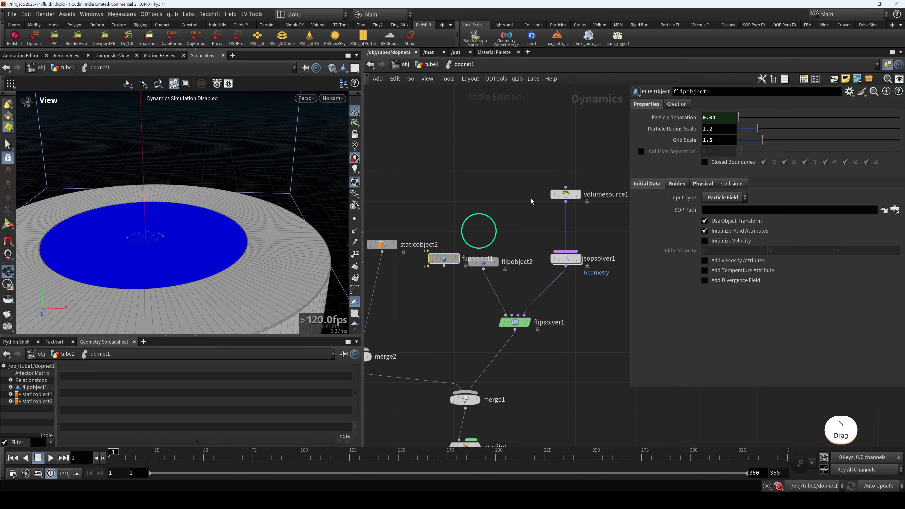
left_click(681, 142)
left_click(711, 143)
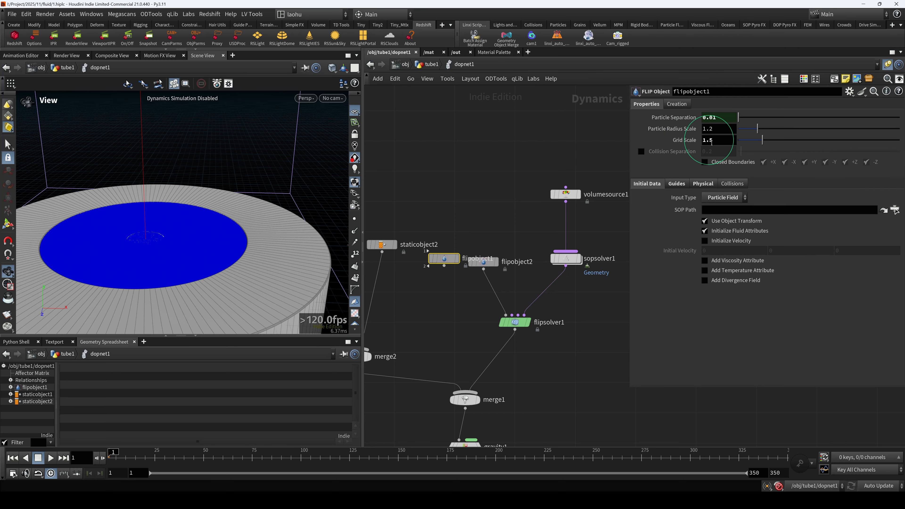
Go up to the tube1 network and check the Voxel Size of flipsource1 again
left_click(441, 62)
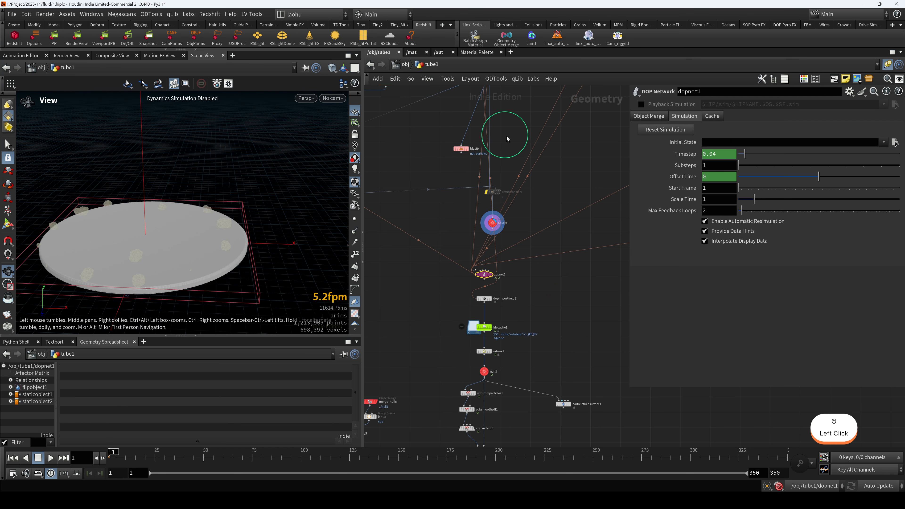
middle_click_drag(515, 136, 546, 290)
left_click(515, 108)
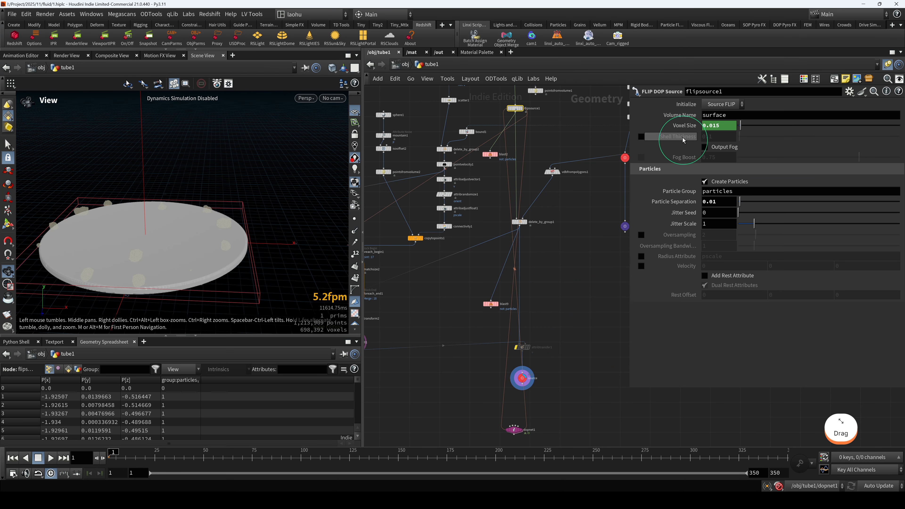
left_click(711, 125)
Return inside dopnet1 and wire flipobject1 into flipsolver1's first input in place of flipobject2, which is set aside
middle_click_drag(525, 343, 518, 209)
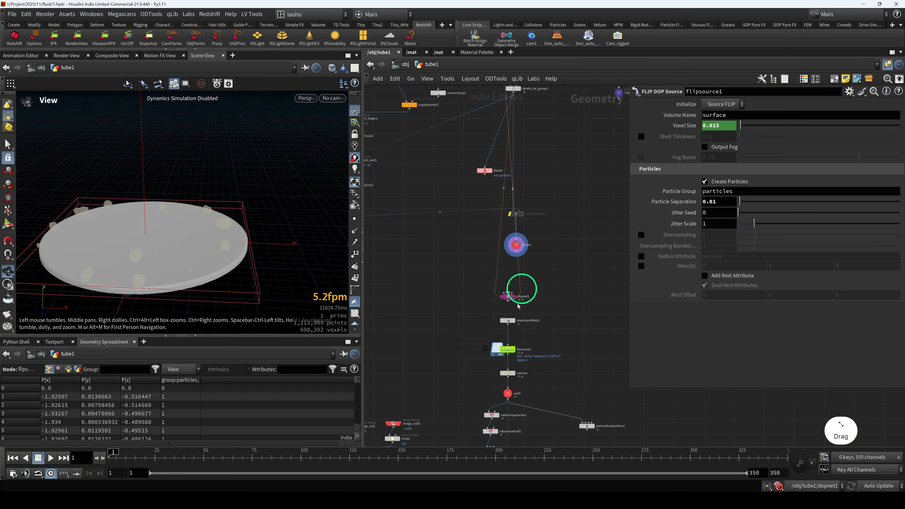
double_click(507, 298)
middle_click_drag(495, 332, 507, 317)
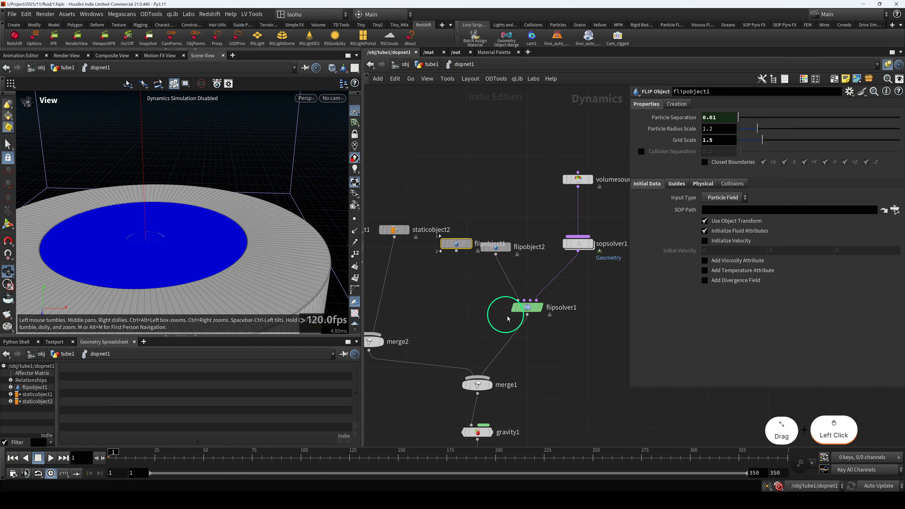
left_click_drag(495, 250, 501, 232)
left_click_drag(456, 251, 482, 267)
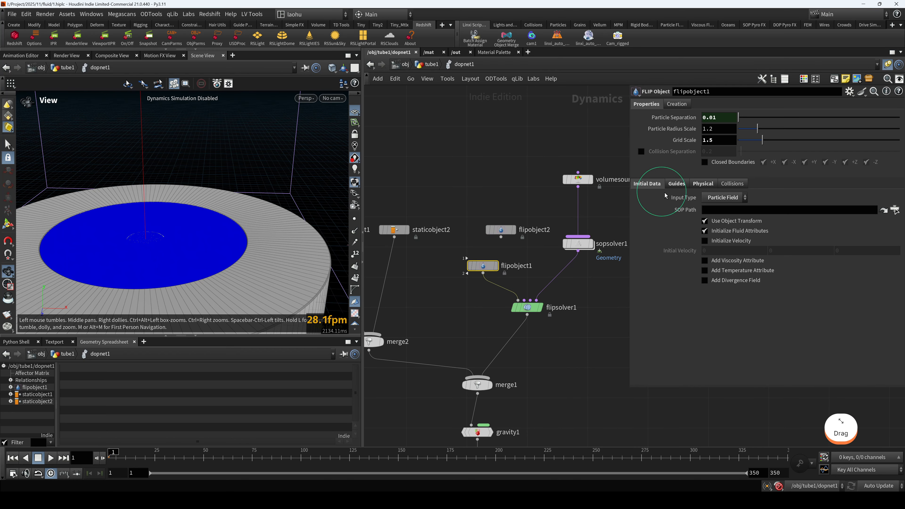
Examine the Physical and particle Guides settings of flipobject1
left_click(676, 183)
left_click(702, 183)
left_click(677, 183)
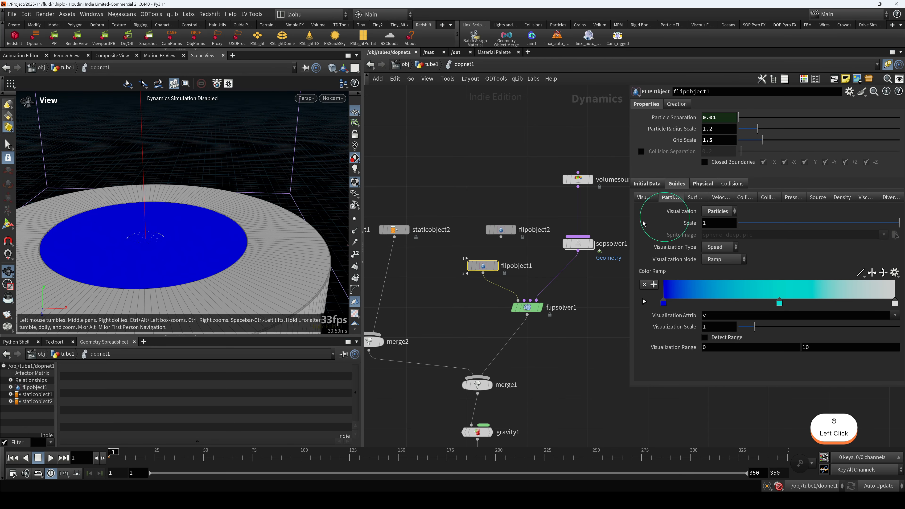
Connect flipobject2 to flipsolver1's first input in place of flipobject1
left_click_drag(501, 238, 515, 283)
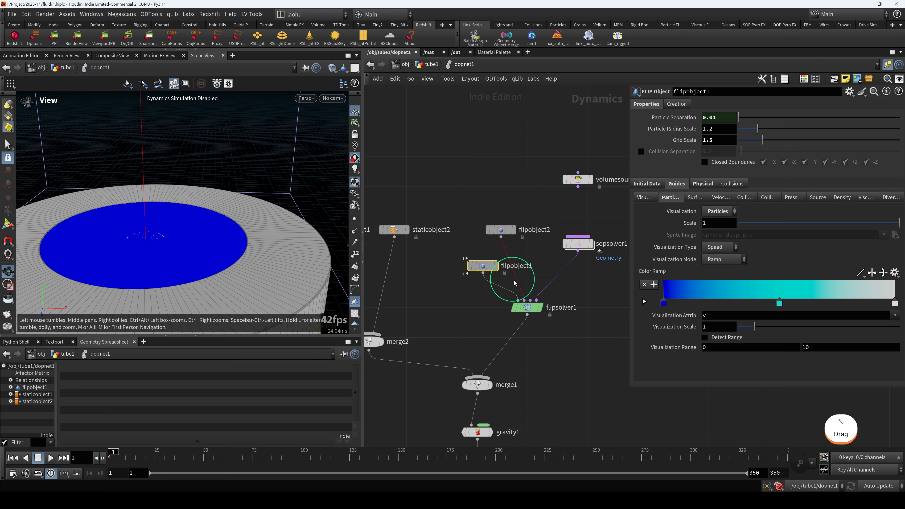
key("ctrl+z")
left_click_drag(501, 238, 518, 299)
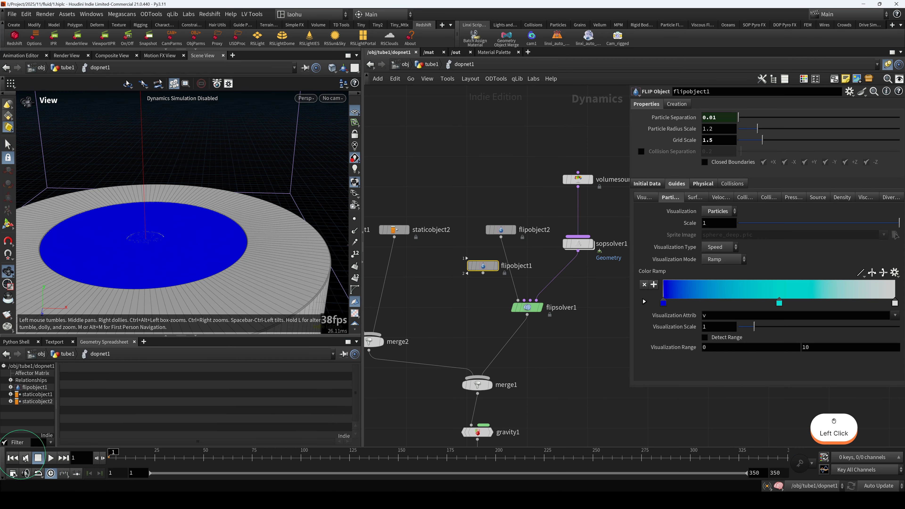
Inspect the display of flipobject2's fluid particles up close and check flipobject1's particle visualization settings against it
scroll(167, 279, "up", 5)
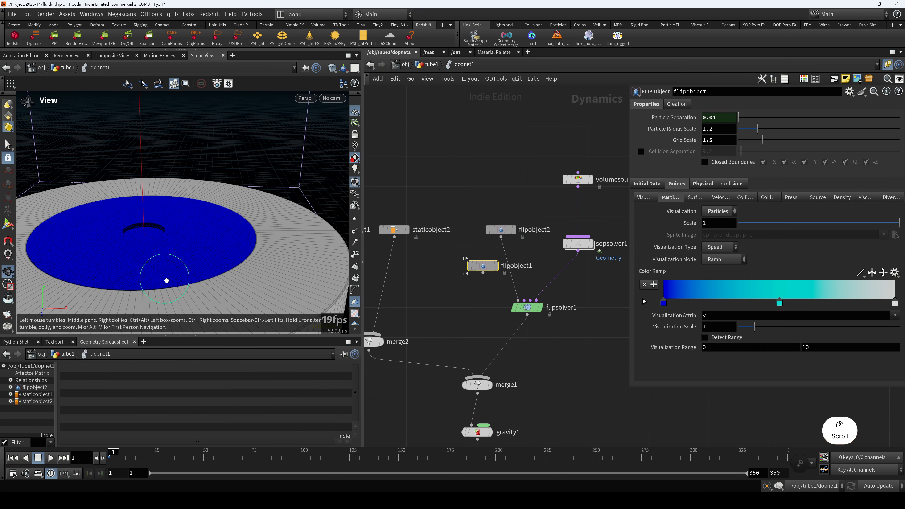
scroll(172, 279, "up", 8)
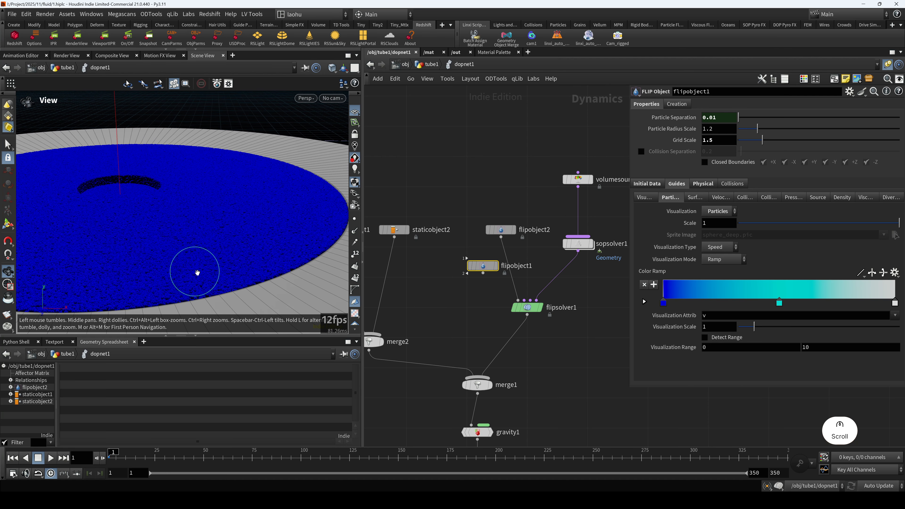
scroll(211, 271, "up", 8)
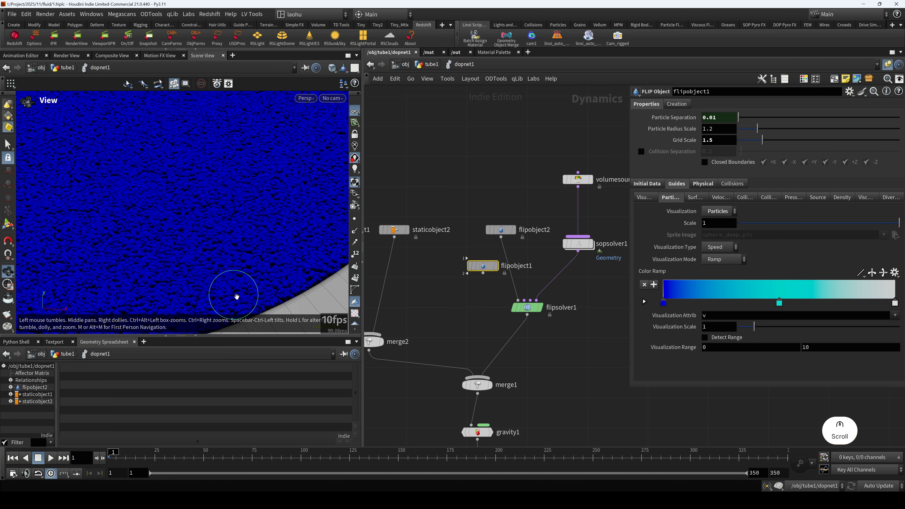
scroll(242, 299, "up", 6)
mouse_move(242, 297)
left_mouse_down()
mouse_move(248, 327)
mouse_move(242, 304)
left_mouse_up()
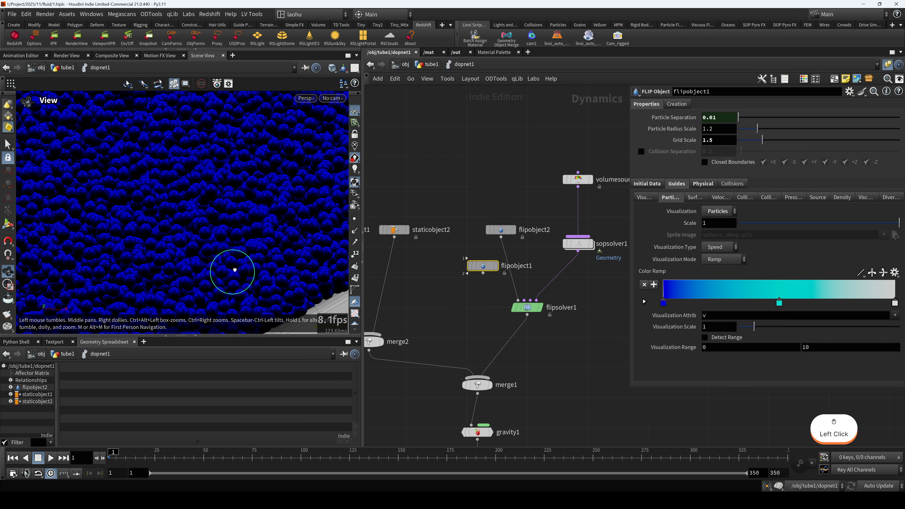
left_click_drag(236, 269, 241, 268)
left_click(703, 256)
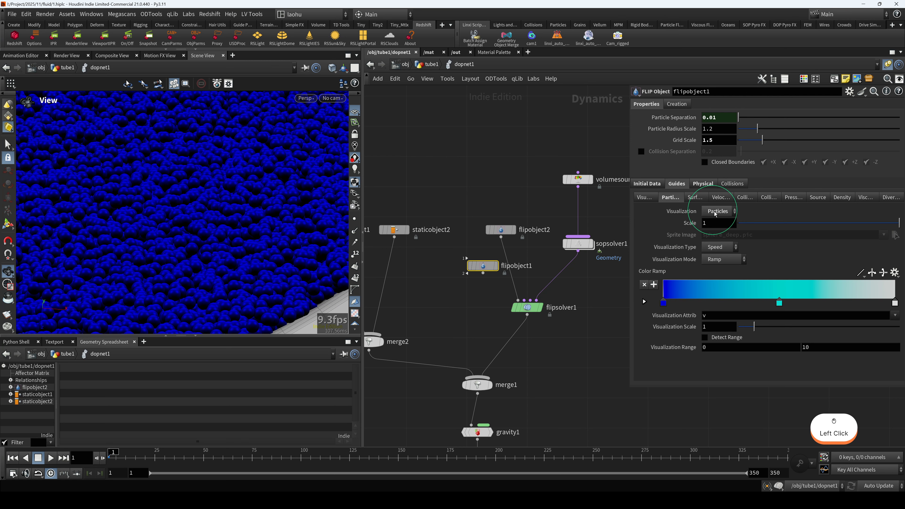
Set the particle guide Visualization of flipobject2 to Particles
left_click(490, 238)
left_click(673, 189)
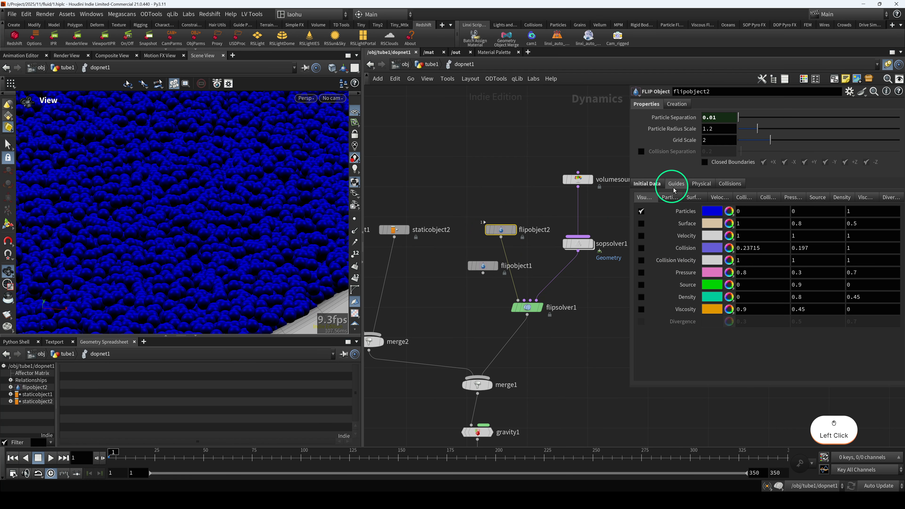
left_click(670, 197)
left_click(689, 197)
left_click(670, 197)
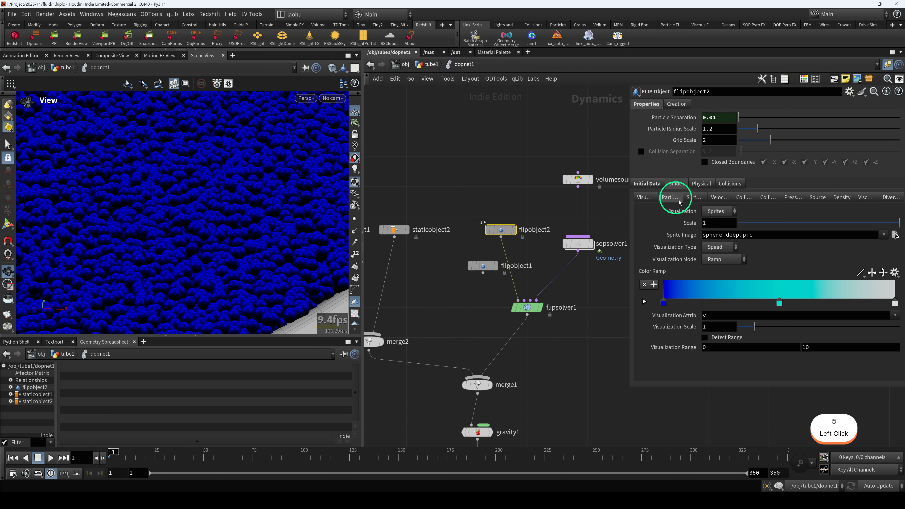
left_click(714, 212)
left_click(720, 253)
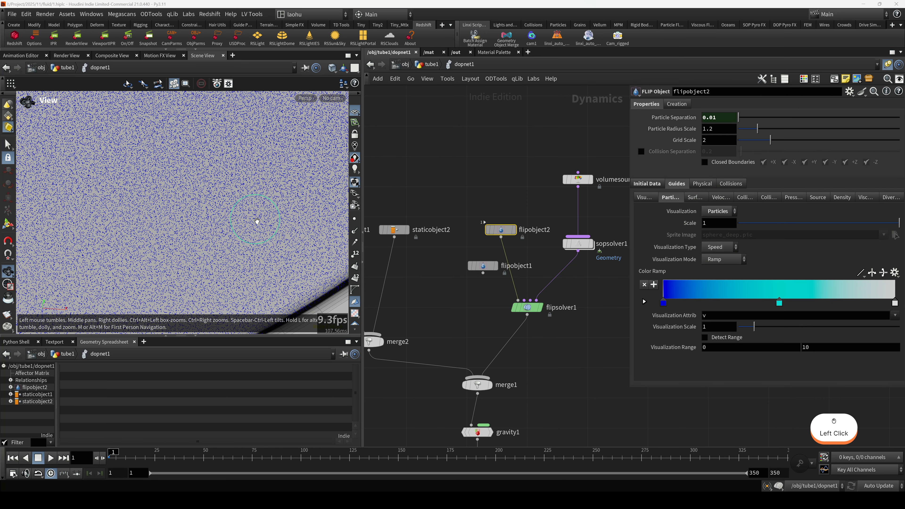
Inspect the fluid's particle display across the whole pool and around the central hole
key("h")
scroll(185, 238, "up", 5, "alt")
scroll(195, 249, "up", 5, "alt")
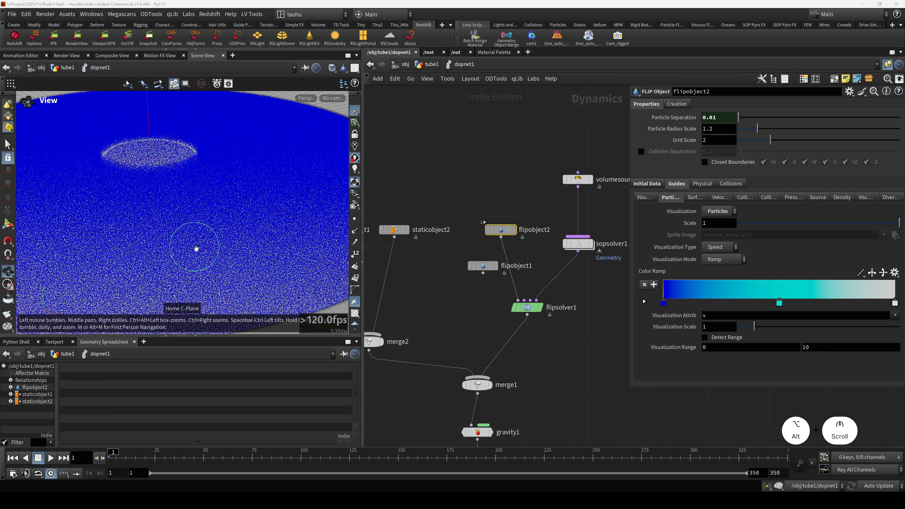
left_click_drag(200, 253, 192, 228, "alt")
scroll(222, 254, "down", 3)
scroll(157, 246, "down", 1)
scroll(157, 246, "down", 1)
Spread flipobject1 and flipobject2 apart and examine flipobject1's Physical settings, especially Viscosity
left_click_drag(483, 266, 487, 149)
left_click_drag(496, 231, 476, 194)
left_click(479, 149)
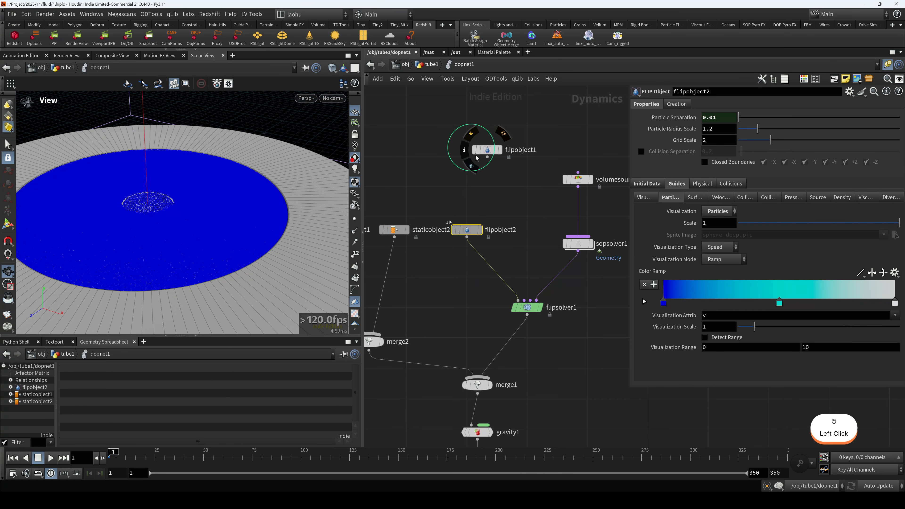
left_click(809, 186)
left_click(703, 184)
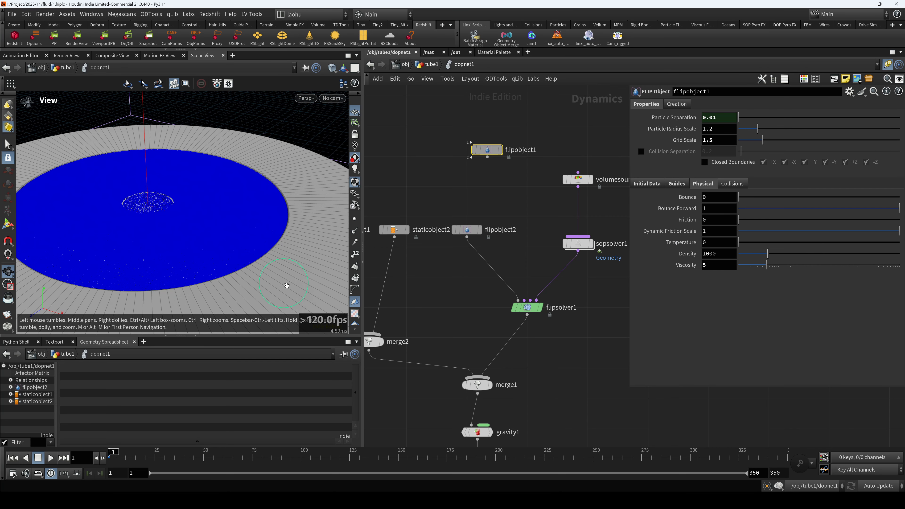
Wire flipobject1 back into flipsolver1's first input, replacing flipobject2
left_click_drag(289, 286, 239, 228)
left_click_drag(196, 281, 244, 212)
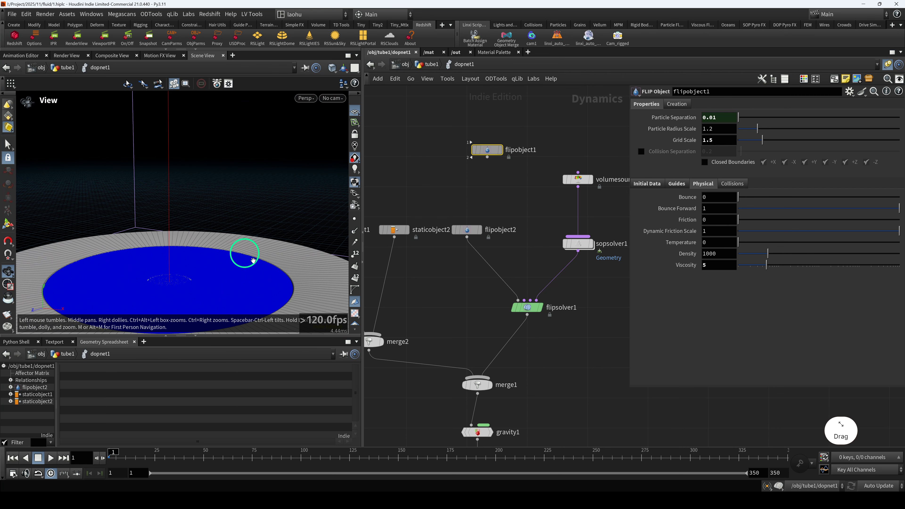
left_click_drag(468, 230, 469, 242)
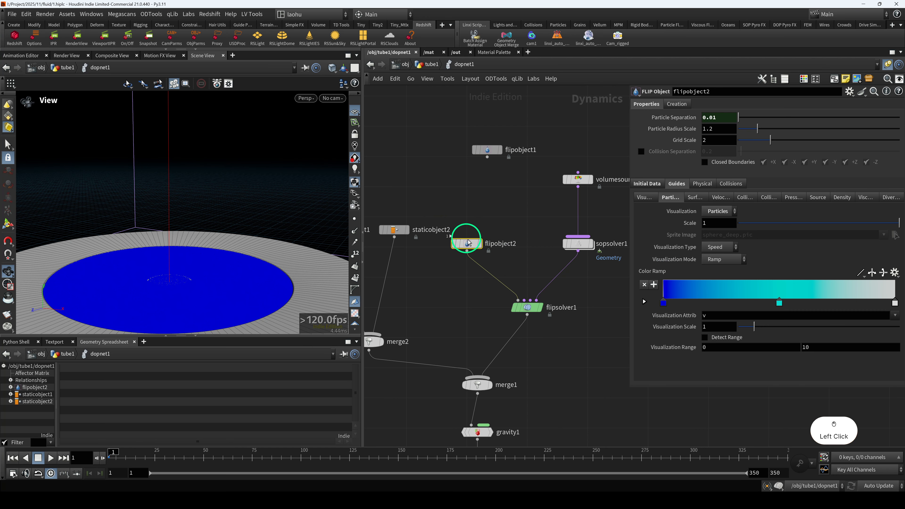
left_click_drag(474, 124, 517, 282)
left_click_drag(517, 282, 517, 286)
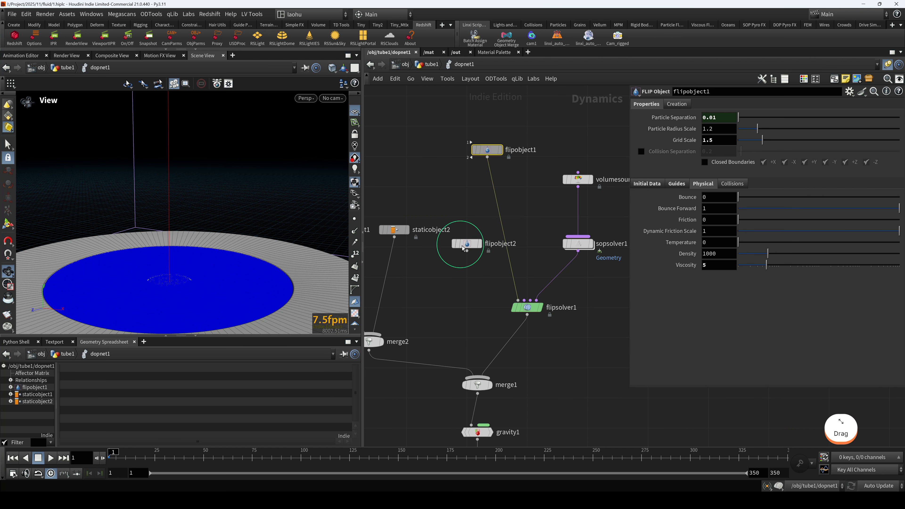
Move the unconnected flipobject2 out of the way and place flipobject1 just above flipsolver1
left_click_drag(463, 249, 425, 154)
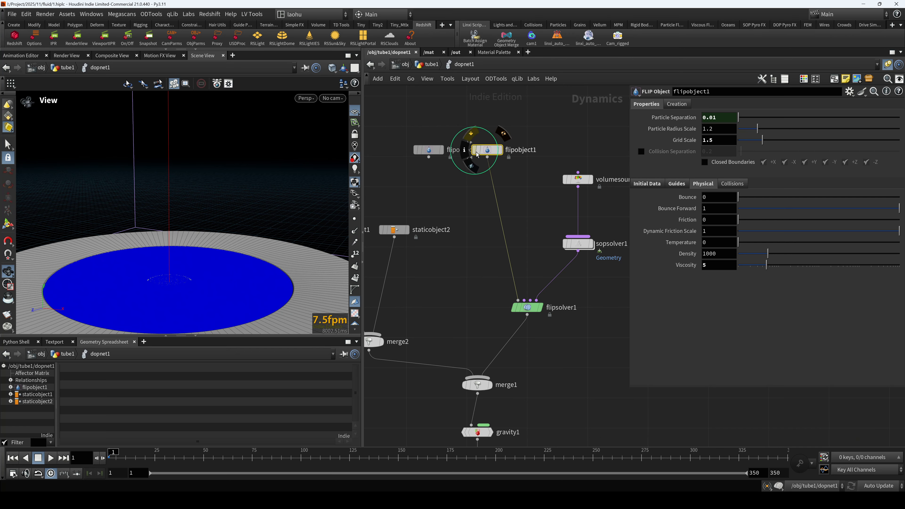
left_click(483, 148)
left_click_drag(483, 149, 486, 239)
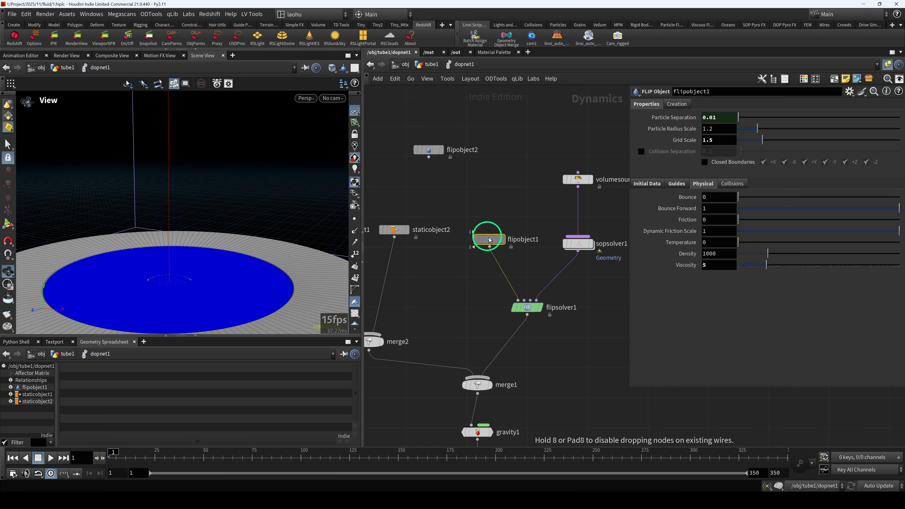
Examine flipsolver1's Substeps settings, including Time Scale, Min Substeps and Max Substeps, and look over the network and fluid
left_click(537, 309)
scroll(513, 258, "down", 2)
middle_click_drag(465, 326, 493, 267)
scroll(493, 267, "up", 3)
left_click_drag(537, 262, 543, 303)
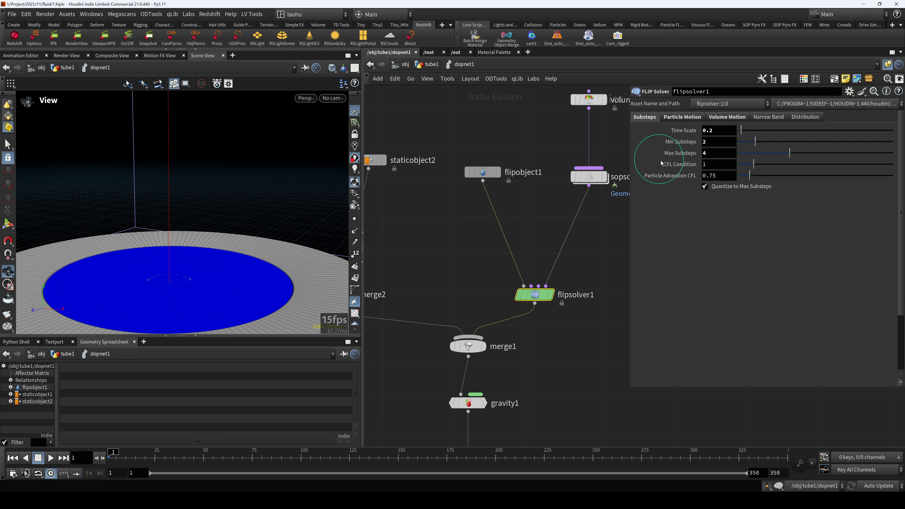
scroll(498, 289, "down", 3)
middle_click_drag(485, 333, 486, 289)
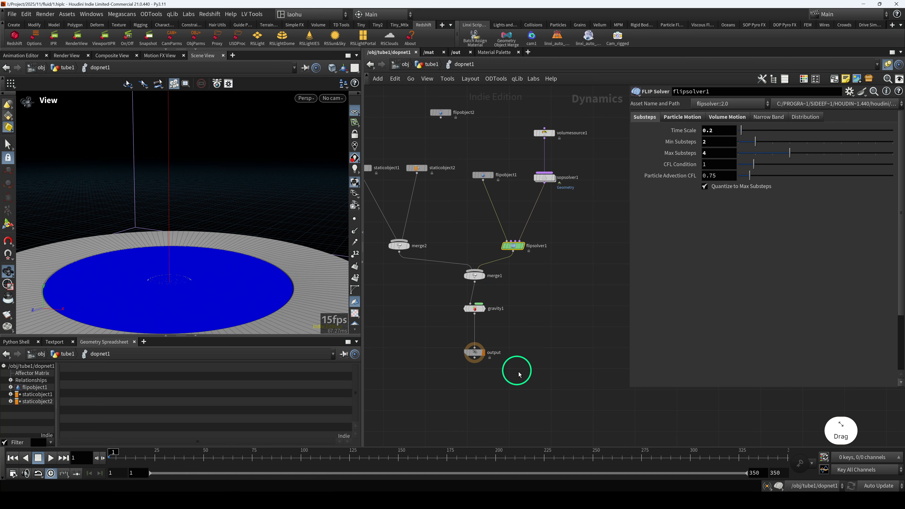
scroll(226, 257, "down", 2)
mouse_move(226, 258)
left_mouse_down()
mouse_move(226, 242)
mouse_move(239, 240)
mouse_move(223, 261)
left_mouse_up()
scroll(223, 261, "up", 3)
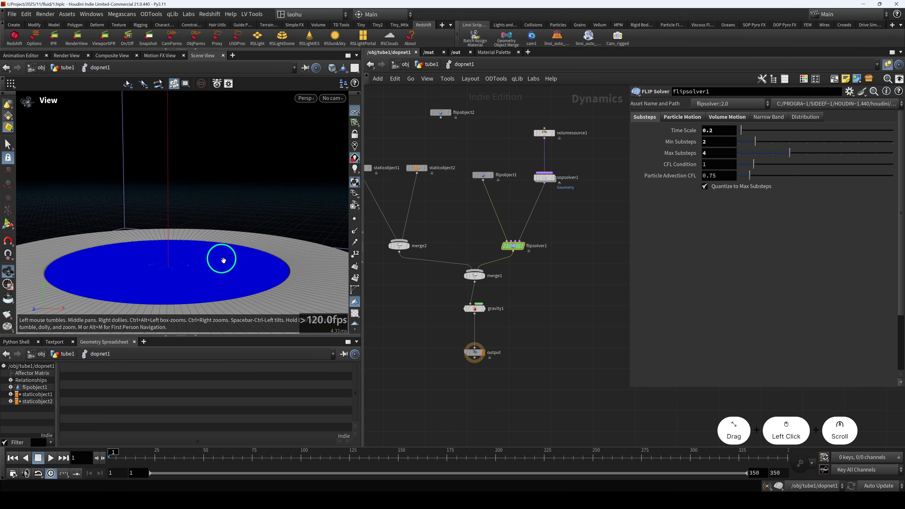
scroll(505, 245, "up", 3)
Review flipsolver1's Particle Motion, Volume Motion and Narrow Band settings, then return to its Substeps settings
left_click_drag(473, 152, 467, 200)
key("Escape")
left_click(673, 118)
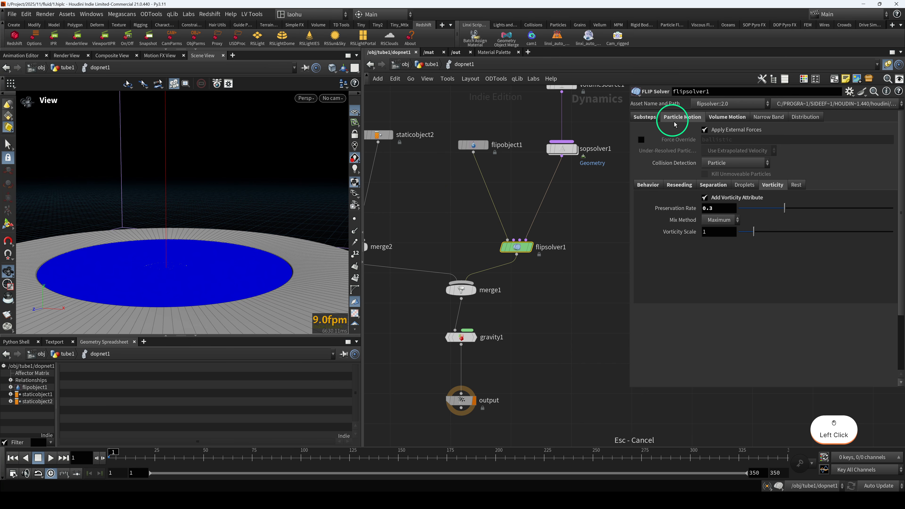
left_click(729, 117)
left_click(804, 117)
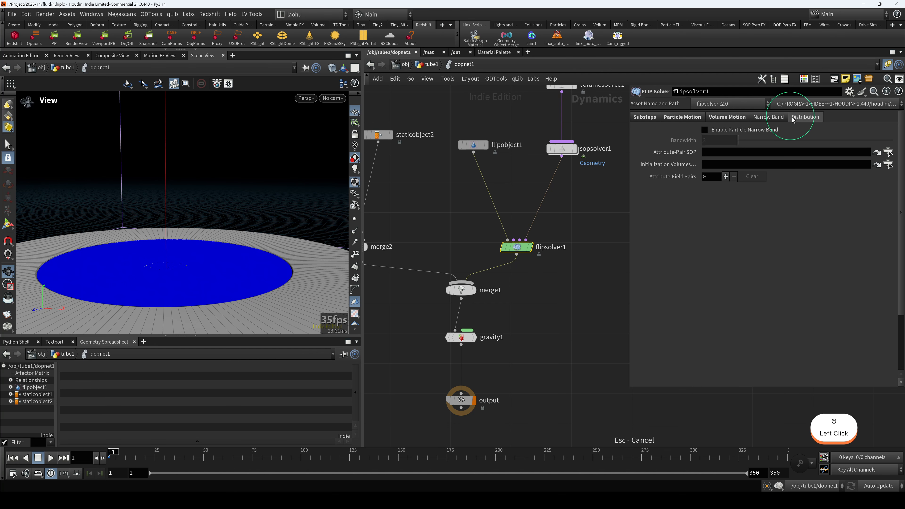
left_click(659, 118)
scroll(583, 191, "up", 2)
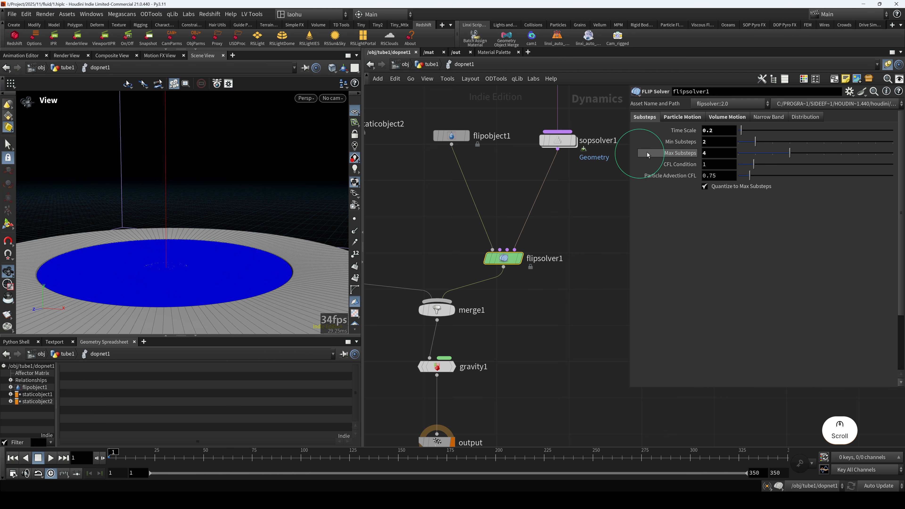
Add a new FLIP Solver node to the network beside flipsolver1
left_click_drag(218, 238, 319, 229)
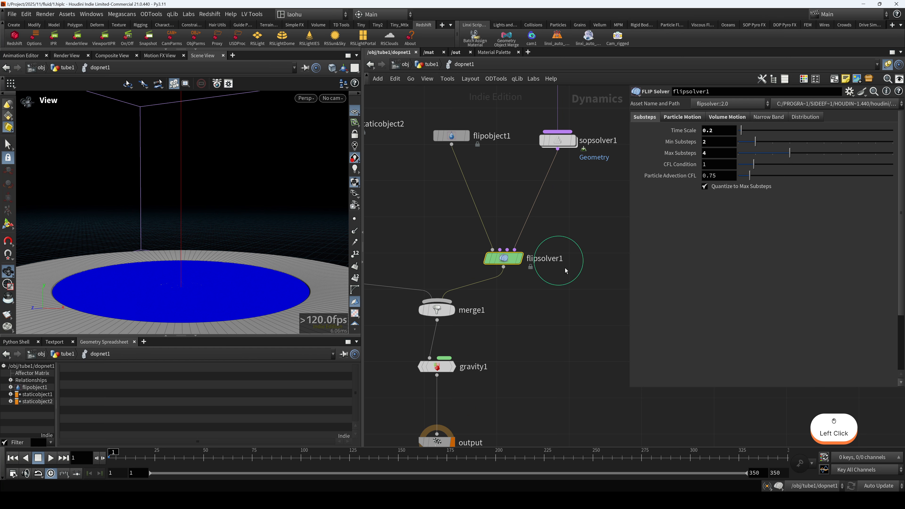
key("Tab")
type("flip")
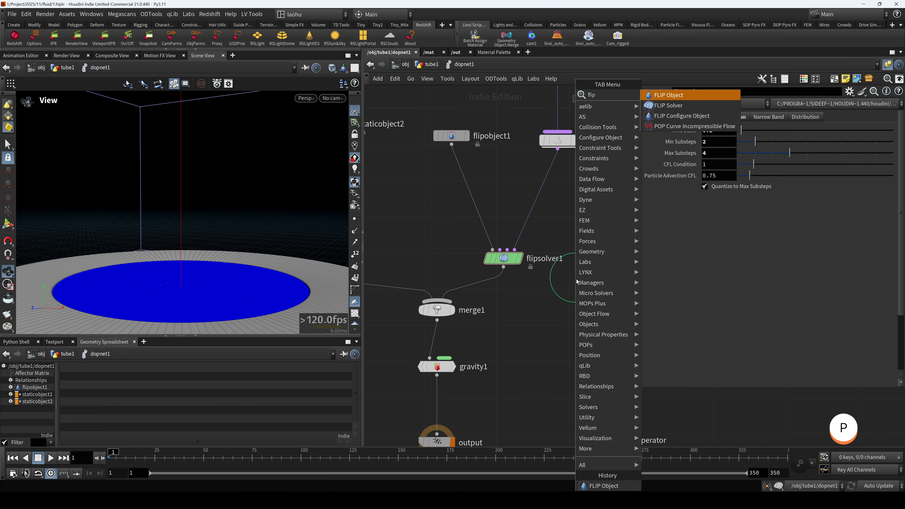
type("s")
key("Return")
left_click(576, 279)
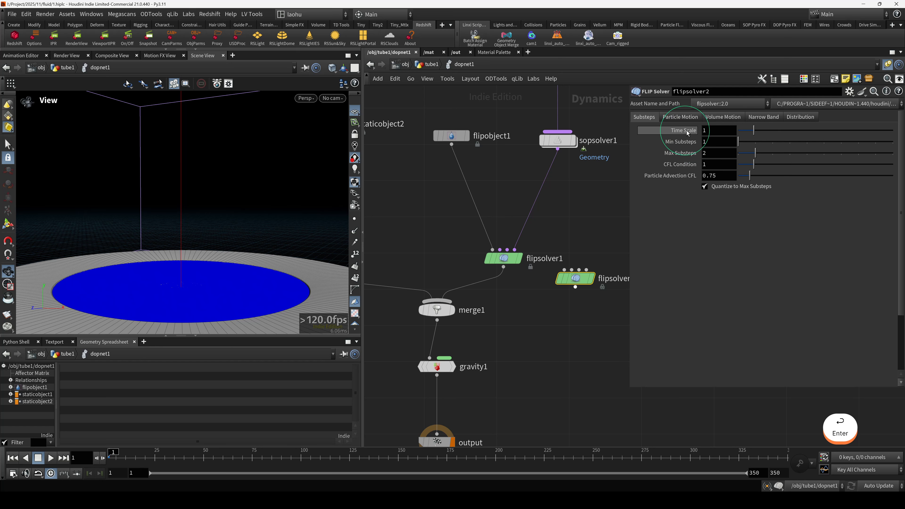
Check flipsolver1's Substeps settings against the new solver's defaults and place flipsolver2 level with flipsolver1, with a gap between them
left_click(504, 257)
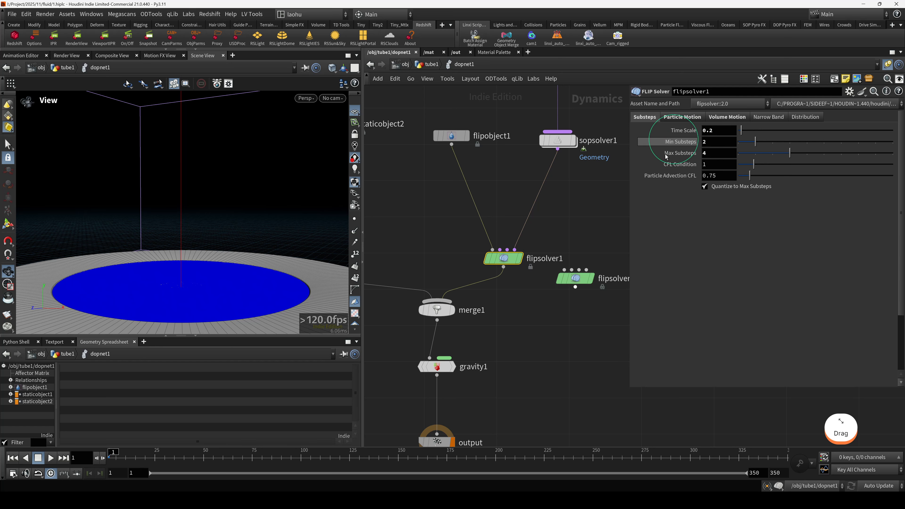
mouse_move(586, 280)
left_mouse_down()
mouse_move(592, 264)
mouse_move(584, 263)
left_mouse_up()
scroll(468, 266, "down", 3)
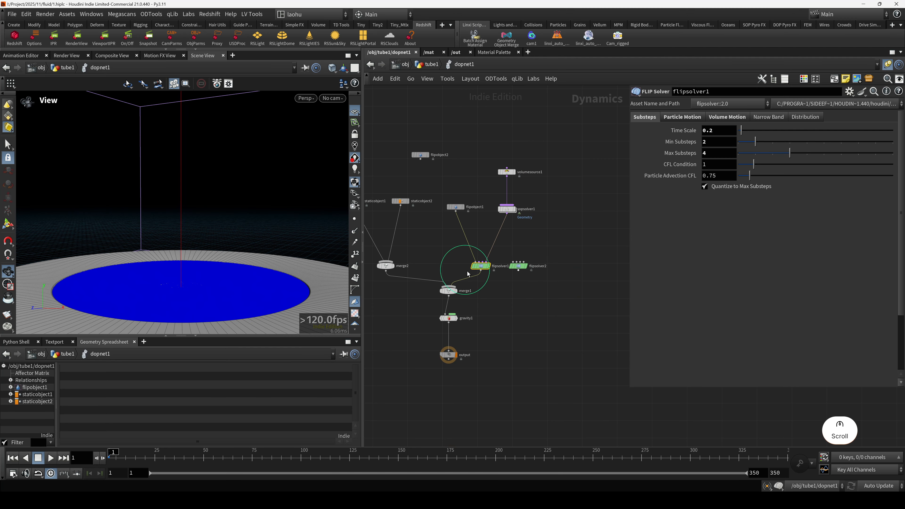
scroll(519, 266, "up", 4)
left_click_drag(519, 268, 539, 268)
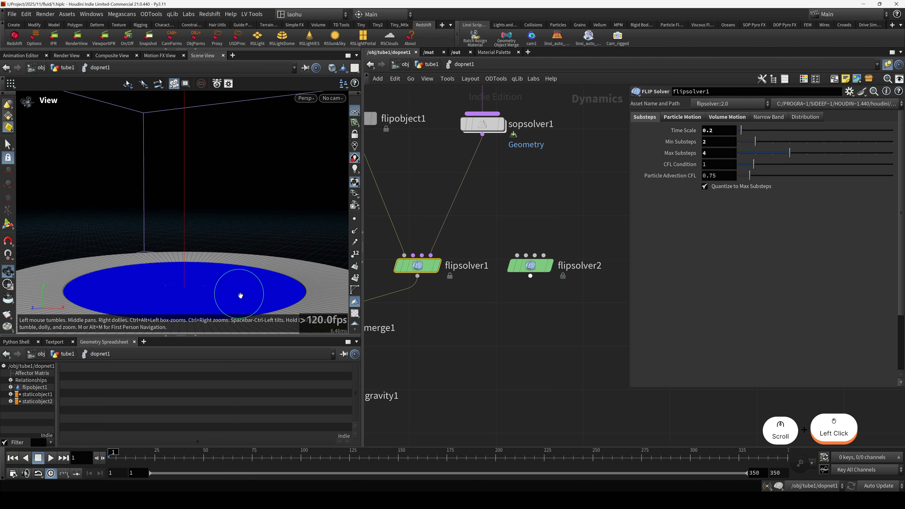
Examine flipsolver1's Time Scale, Min Substeps and Max Substeps while viewing the fluid surface and the solver network
left_click_drag(243, 293, 235, 248)
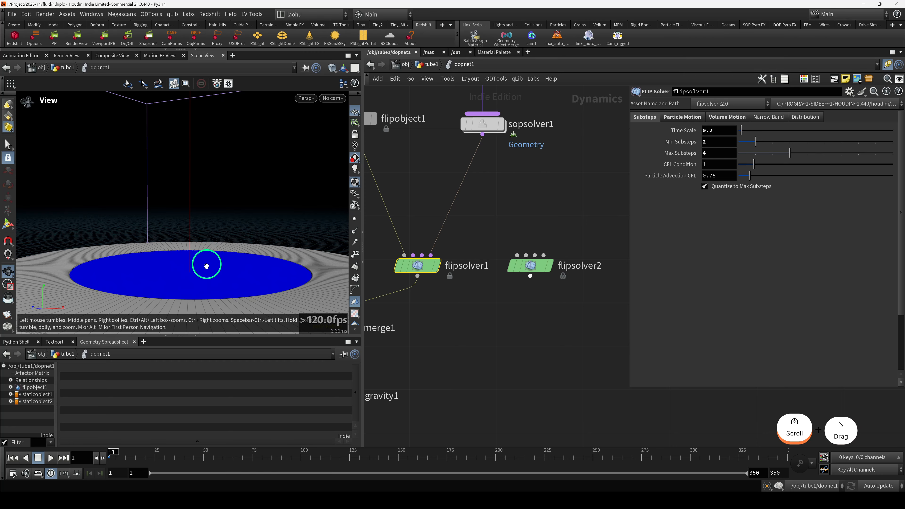
middle_click_drag(473, 300, 500, 294)
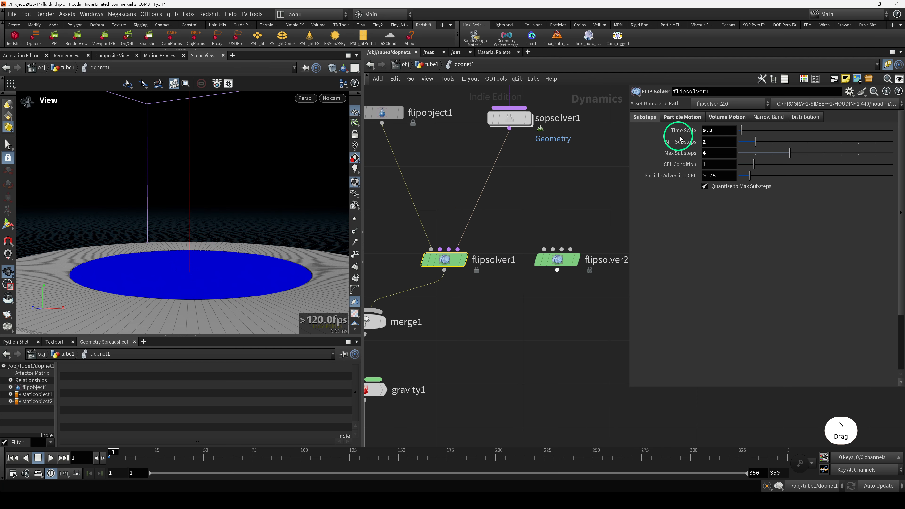
mouse_move(682, 134)
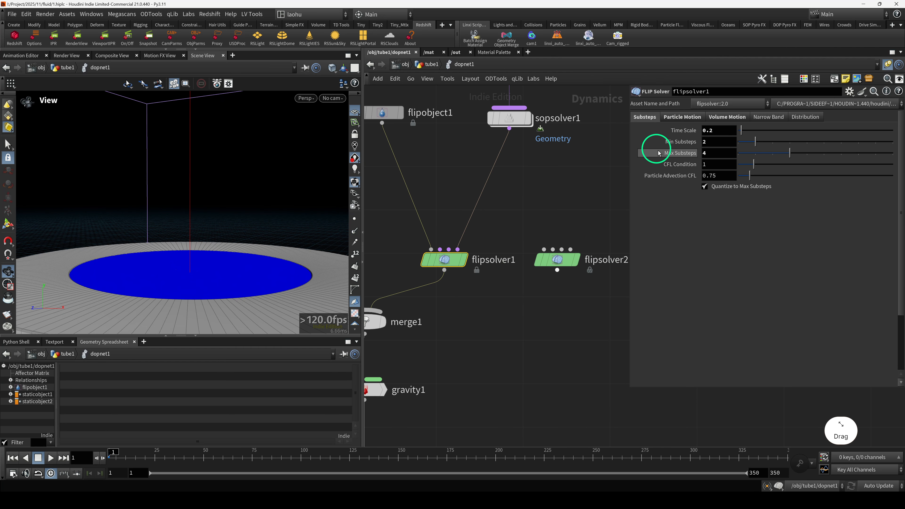
middle_click_drag(549, 215, 574, 209)
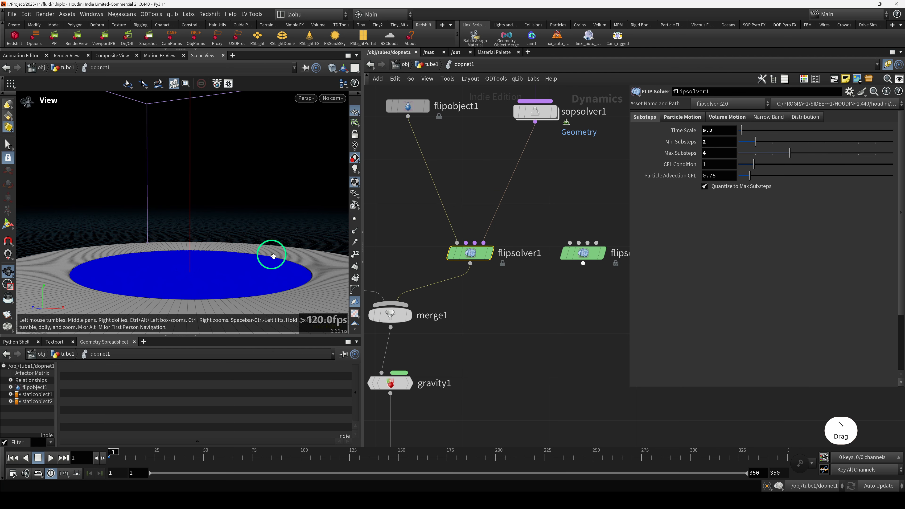
scroll(273, 256, "down", 3)
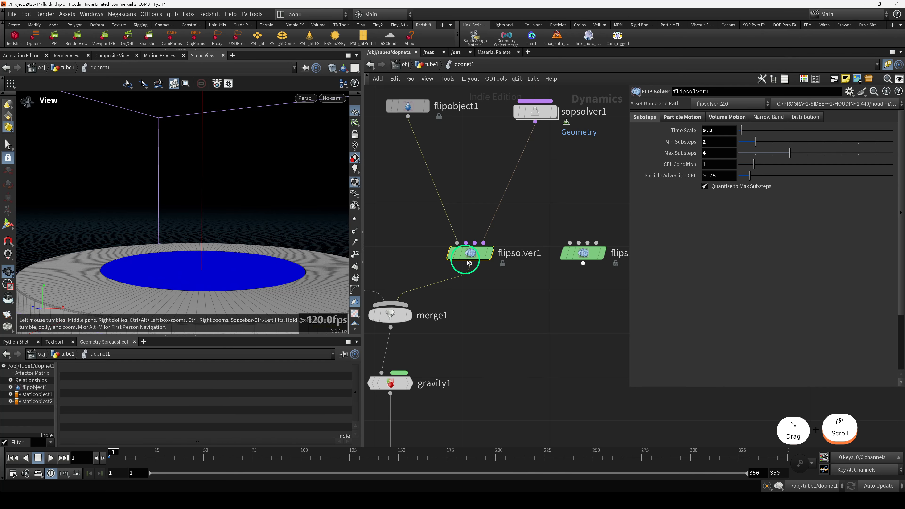
left_click_drag(469, 263, 471, 263)
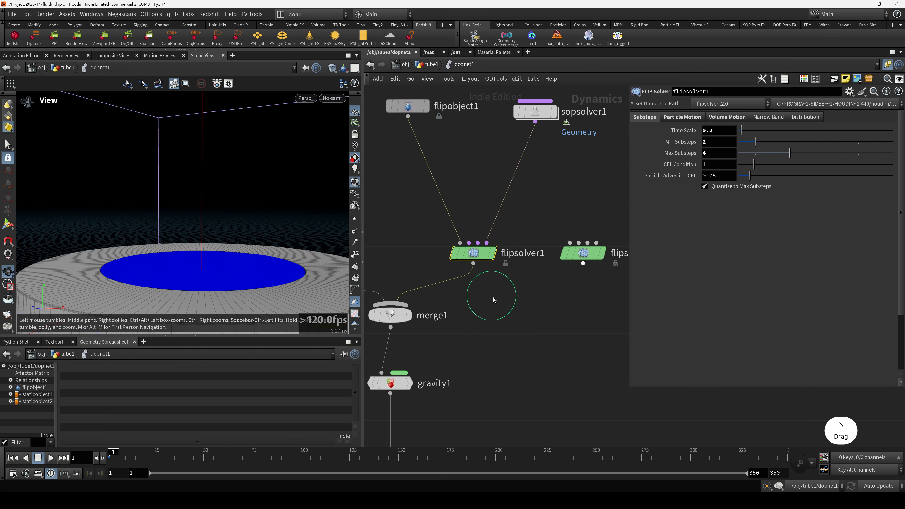
scroll(504, 300, "down", 4)
scroll(487, 303, "up", 3)
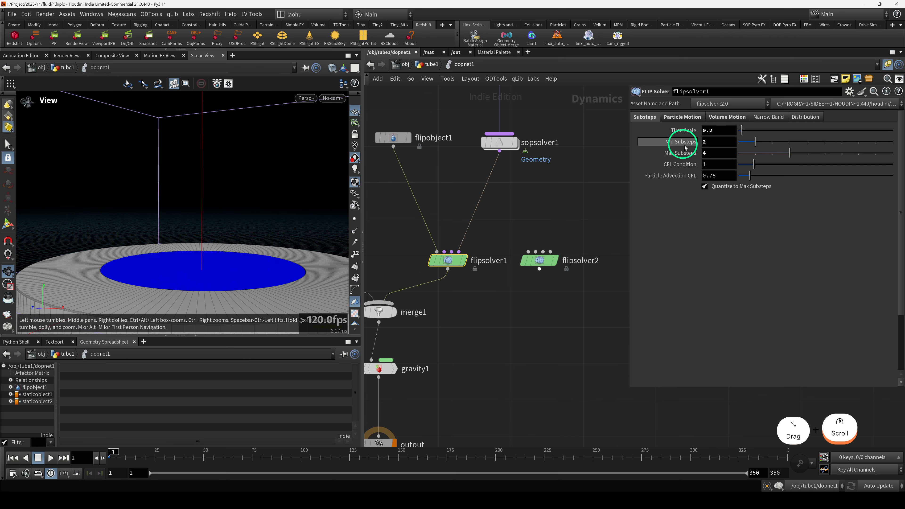
Set flipsolver2's Time Scale to 0.1
left_click(539, 260)
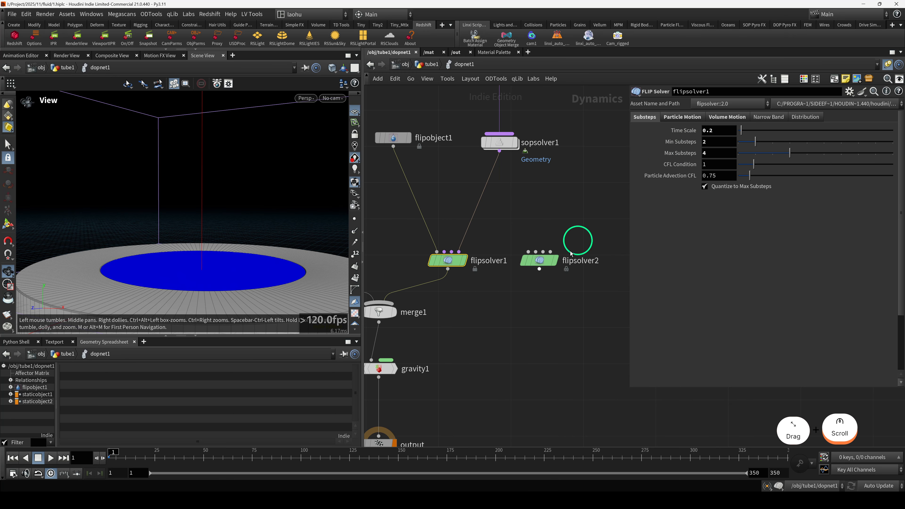
left_click(691, 131)
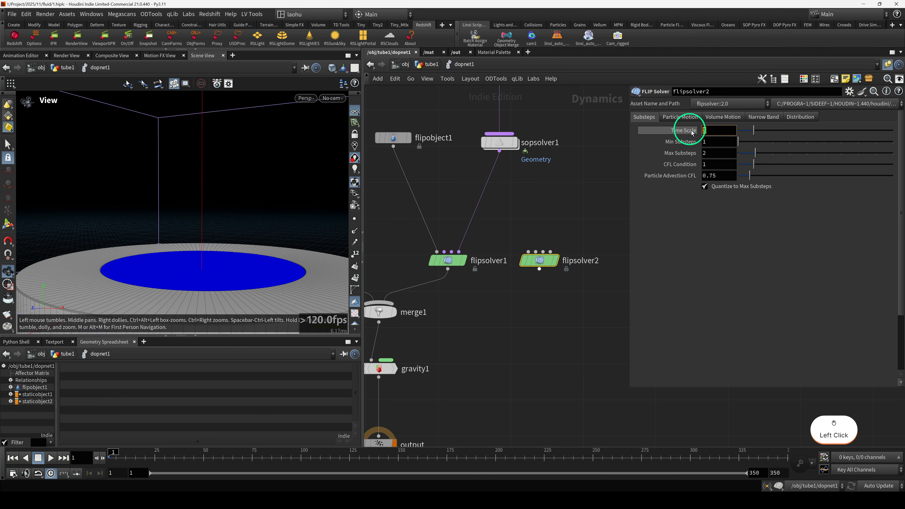
key("Delete")
type(".1")
key("Return")
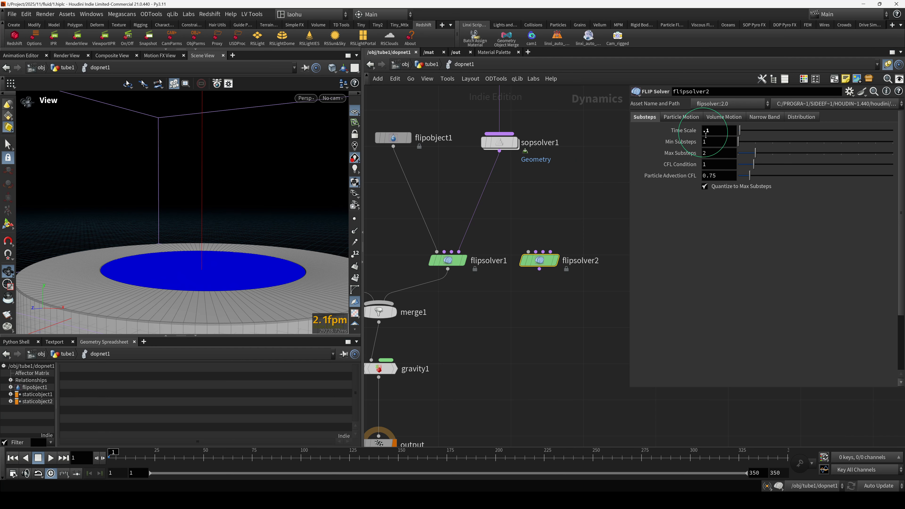
Compare the Time Scale and substep values of flipsolver2 and flipsolver1, switching between the two solvers
scroll(213, 266, "down", 1)
middle_click_drag(214, 266, 217, 257)
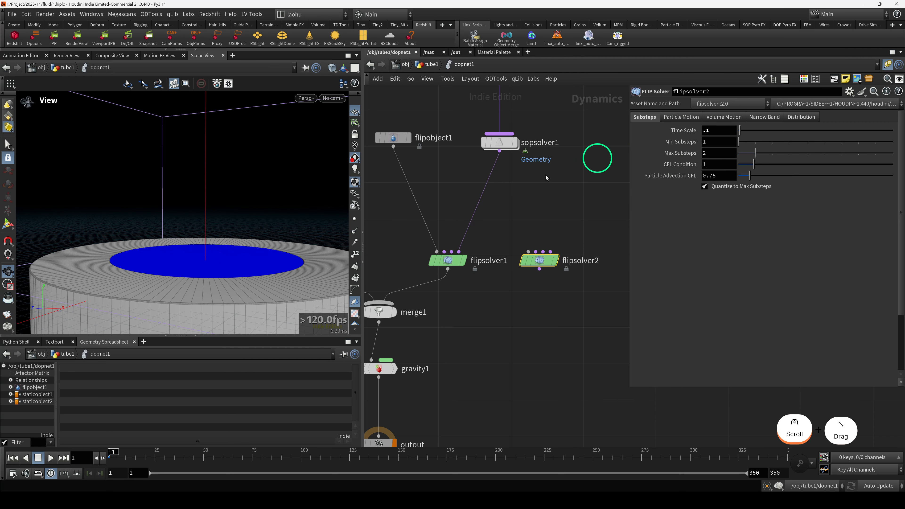
left_click_drag(275, 247, 258, 265)
left_click_drag(539, 264, 554, 265)
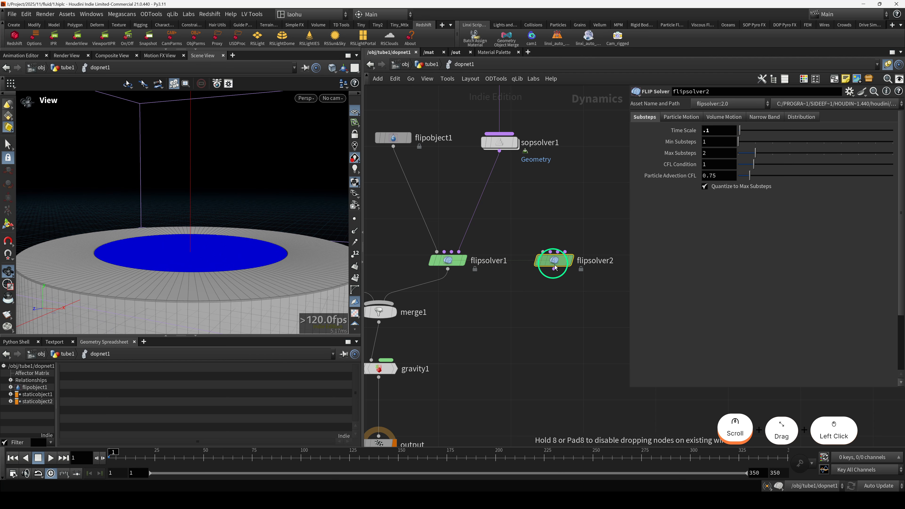
left_click(717, 135)
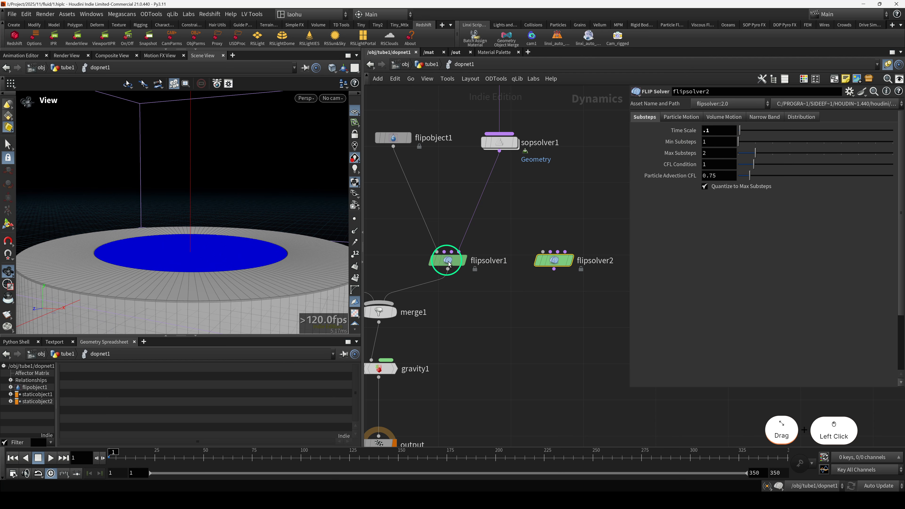
left_click(458, 260)
left_click(563, 268)
left_click(714, 130)
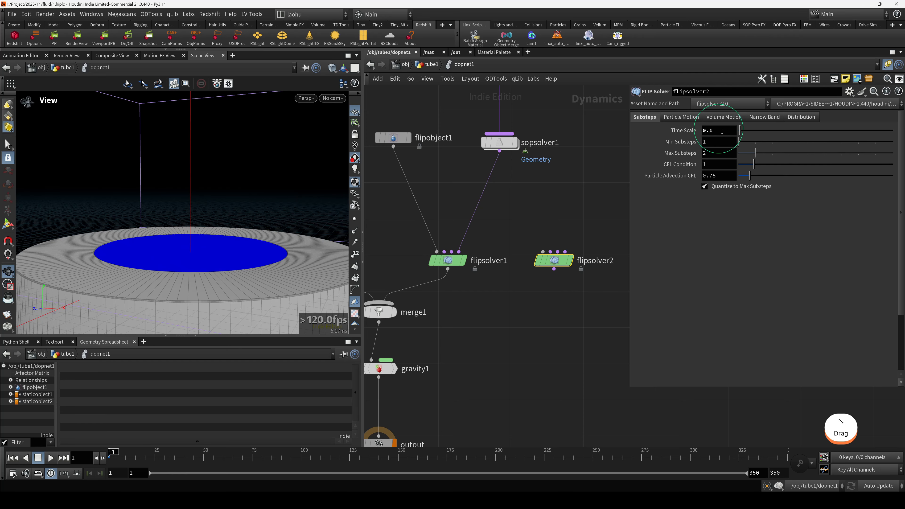
left_click(456, 261)
left_click(683, 142)
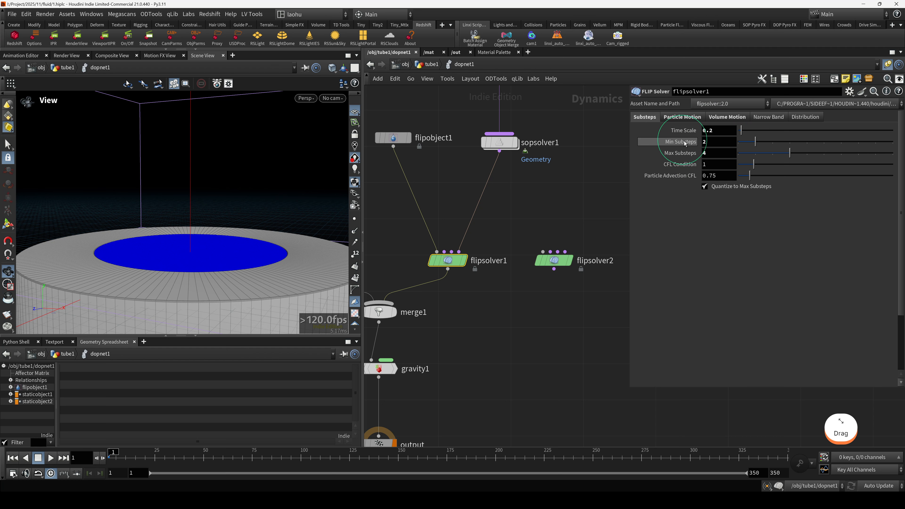
Move flipsolver2 farther away from flipsolver1 and examine flipsolver1's Time Scale and Min Substeps settings
middle_click_drag(474, 286, 493, 273)
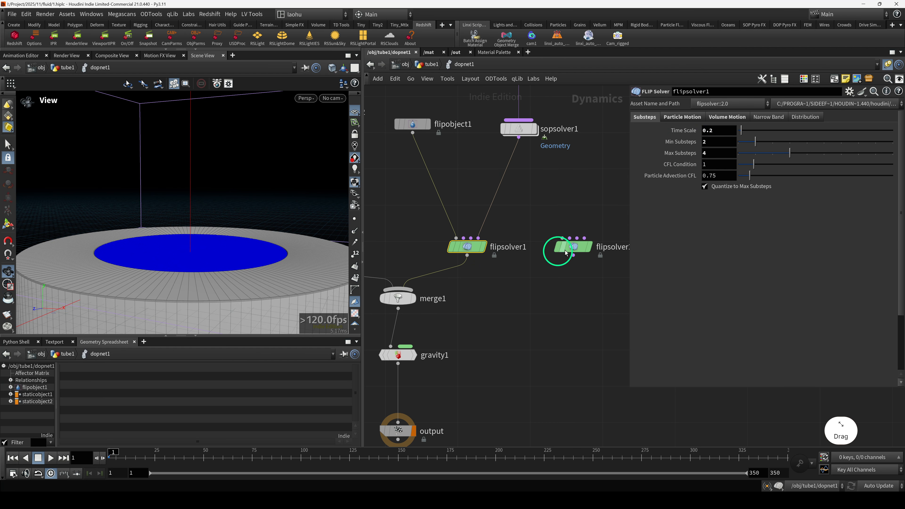
left_click_drag(572, 249, 596, 249)
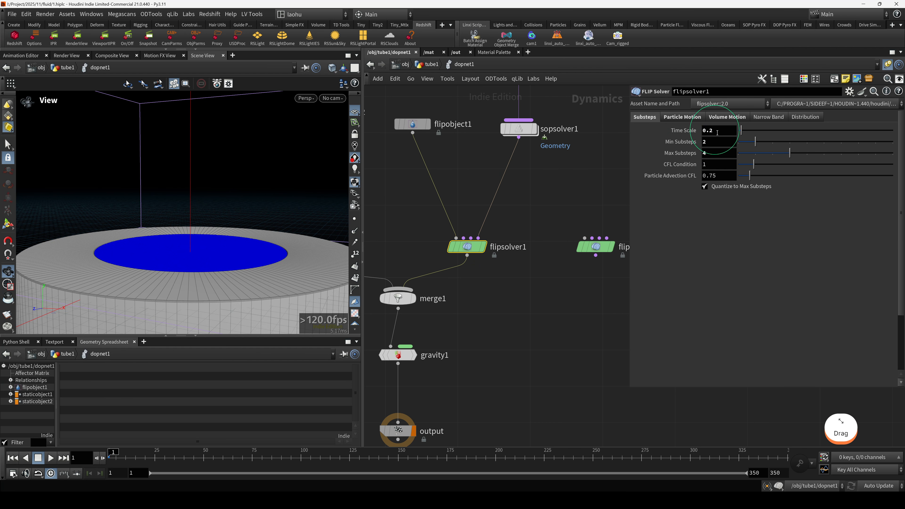
left_click(696, 130)
left_click(555, 211)
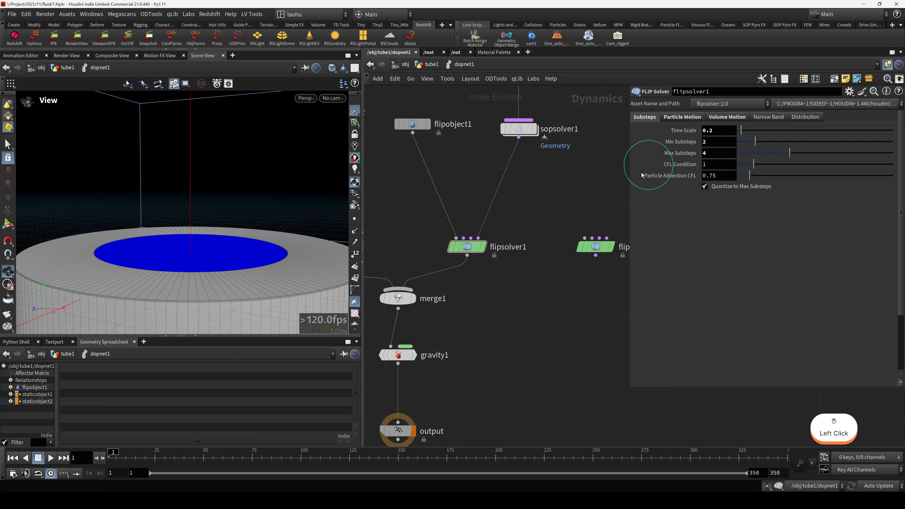
middle_click_drag(580, 215, 571, 213)
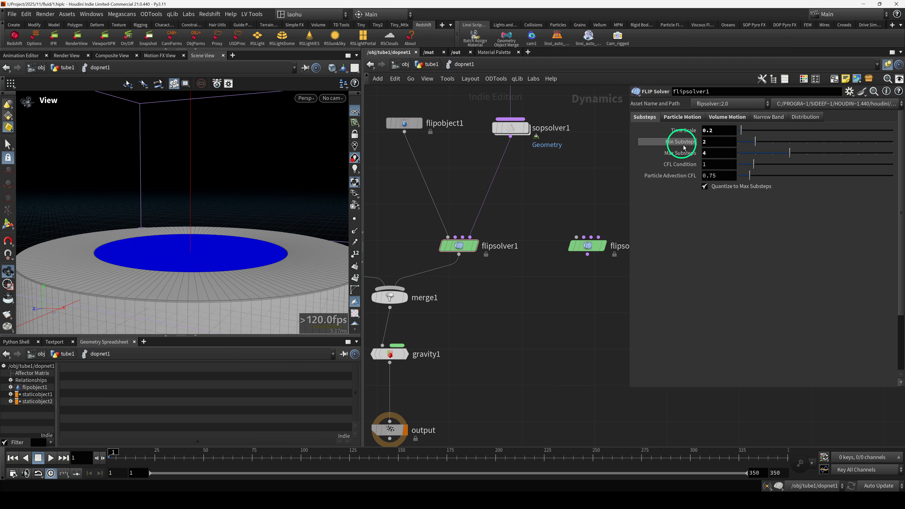
middle_click_drag(521, 264, 558, 256)
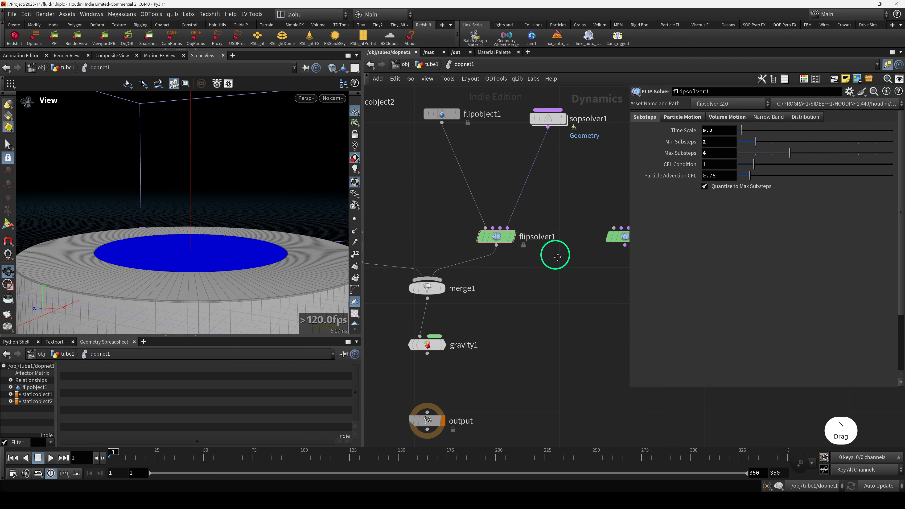
left_click_drag(497, 238, 501, 233)
left_click_drag(211, 274, 203, 271)
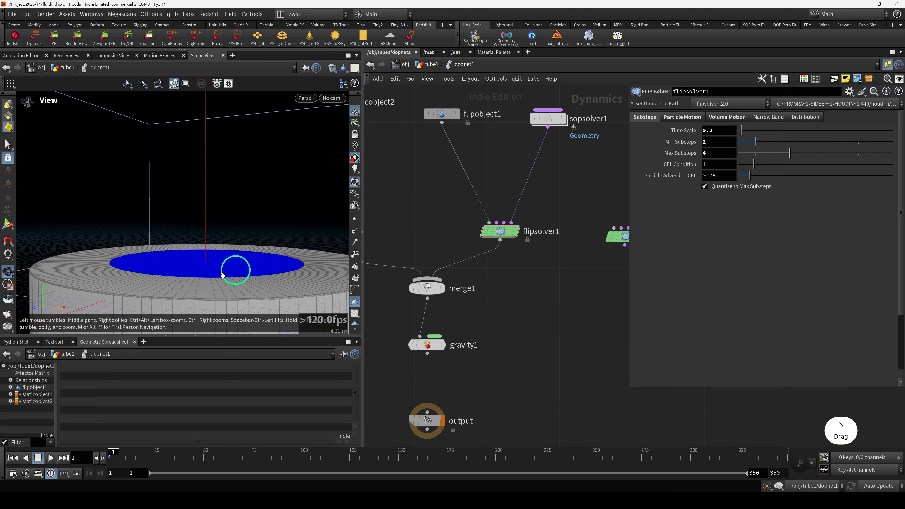
Select flipsolver2 and line it up horizontally with flipsolver1
middle_click_drag(582, 228, 534, 219)
left_click(569, 231)
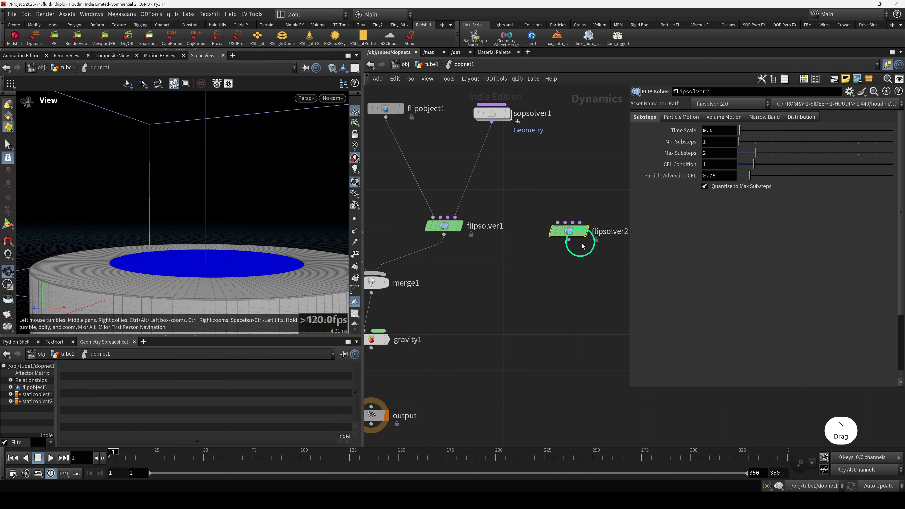
left_click_drag(570, 231, 581, 227)
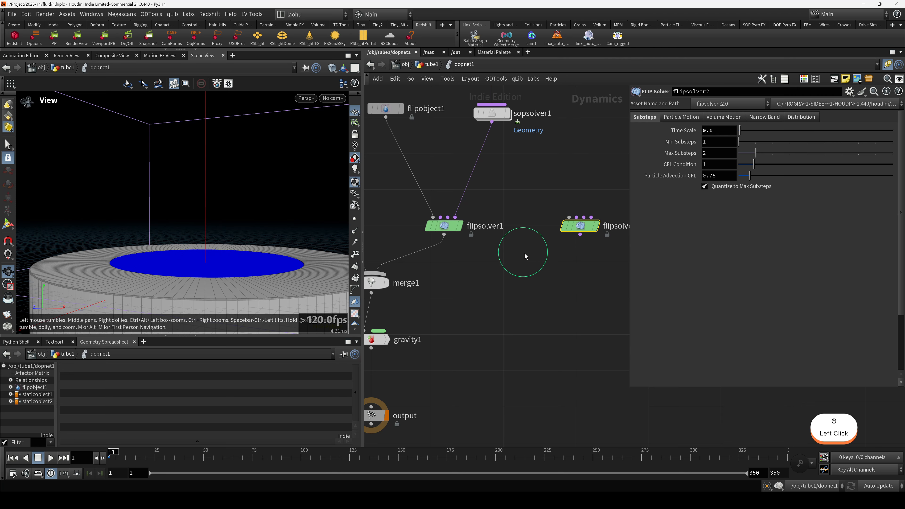
Set flipsolver2's Time Scale to 1
scroll(525, 253, "down", 5)
scroll(247, 251, "down", 2)
left_click_drag(234, 249, 239, 250)
scroll(566, 238, "up", 6)
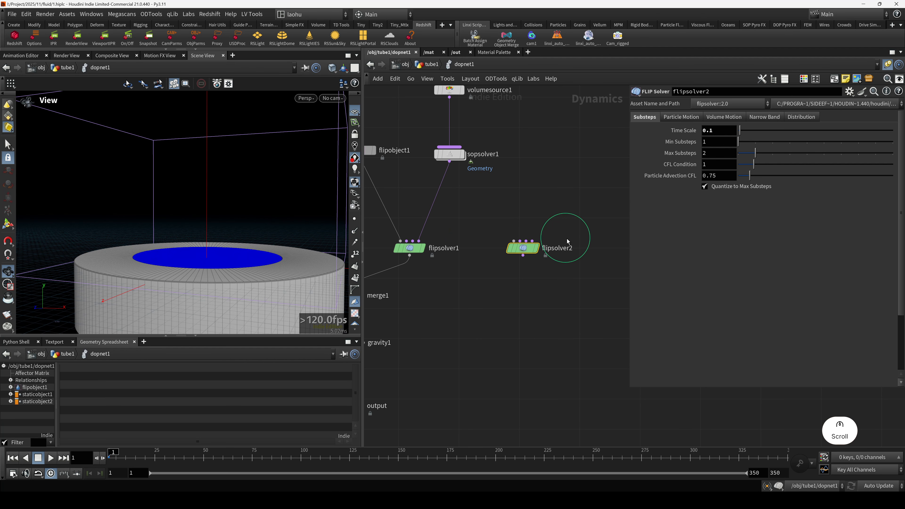
left_click_drag(713, 131, 626, 140)
type("1")
left_click(528, 183)
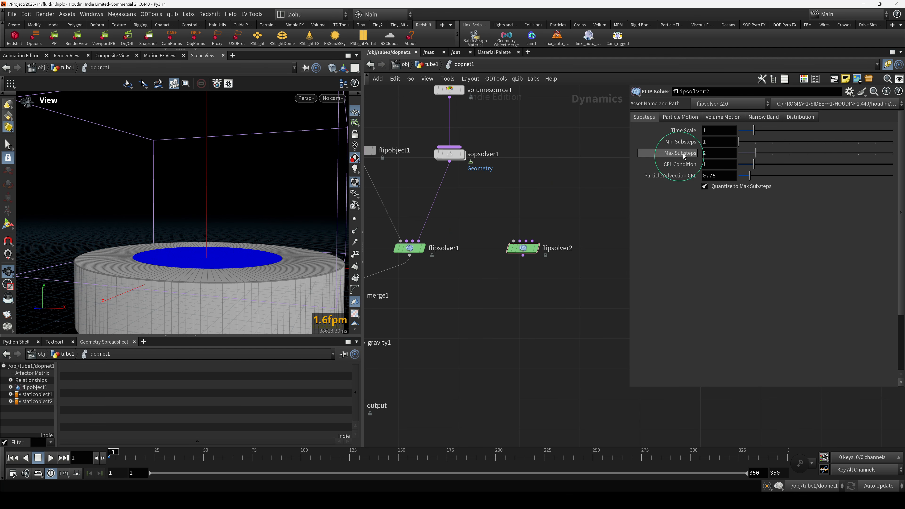
Inspect the fluid surface up close and set flipsolver2's Max Substeps to 3
left_click(221, 261)
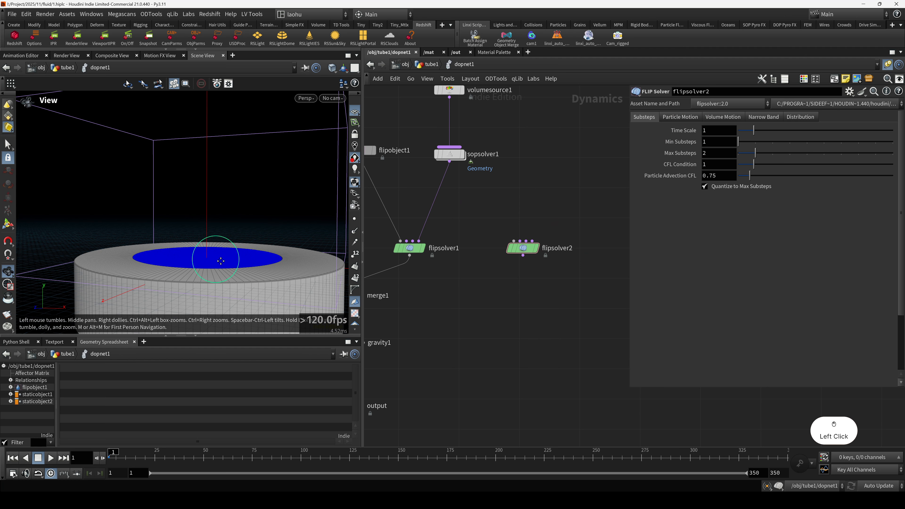
scroll(221, 261, "up", 4)
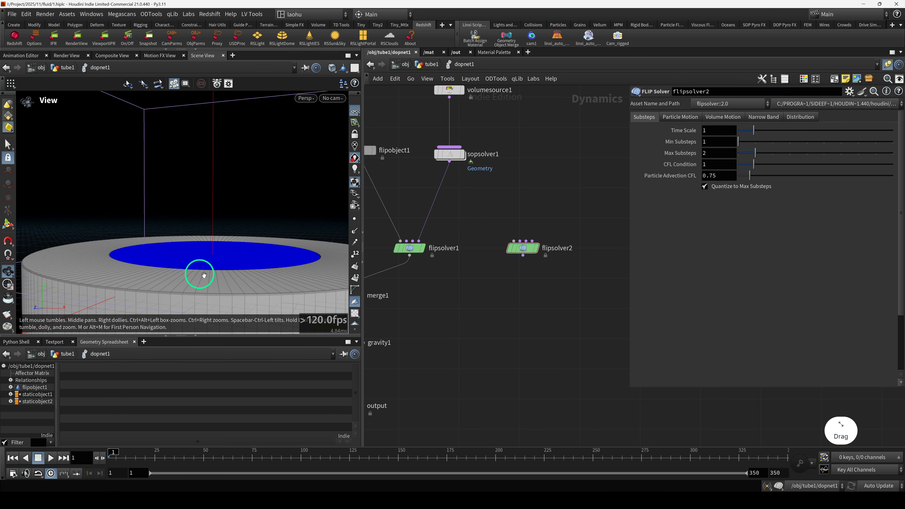
left_click_drag(204, 275, 296, 241)
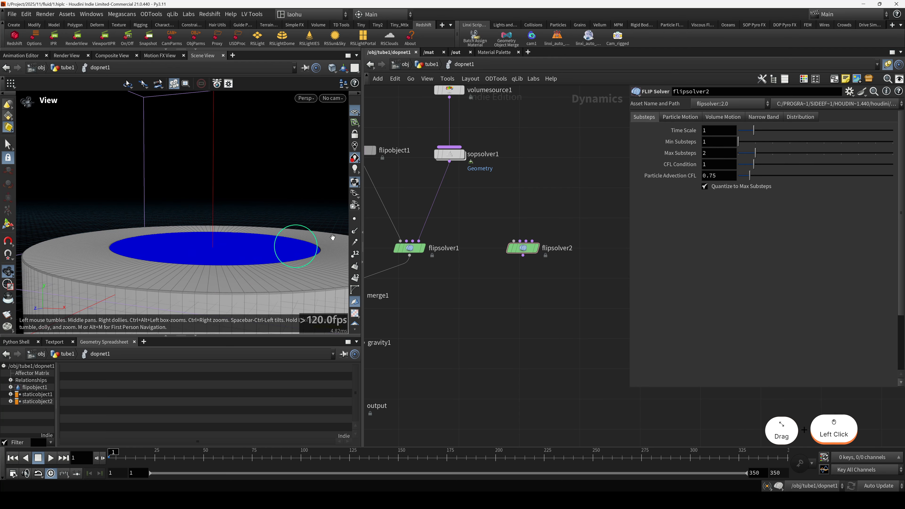
left_click(718, 153)
type("3")
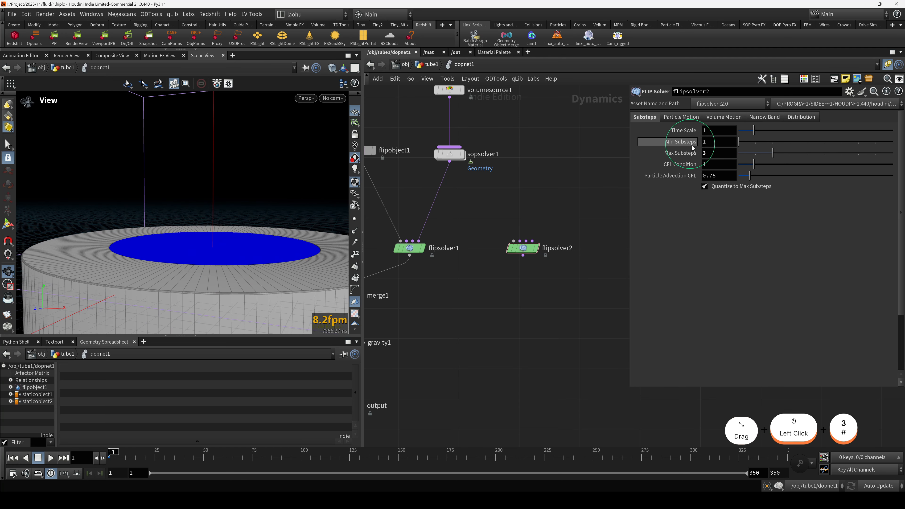
Select flipsolver1 and examine the Behavior settings of its Particle Motion parameters
middle_click_drag(508, 209, 548, 201)
left_click(564, 239)
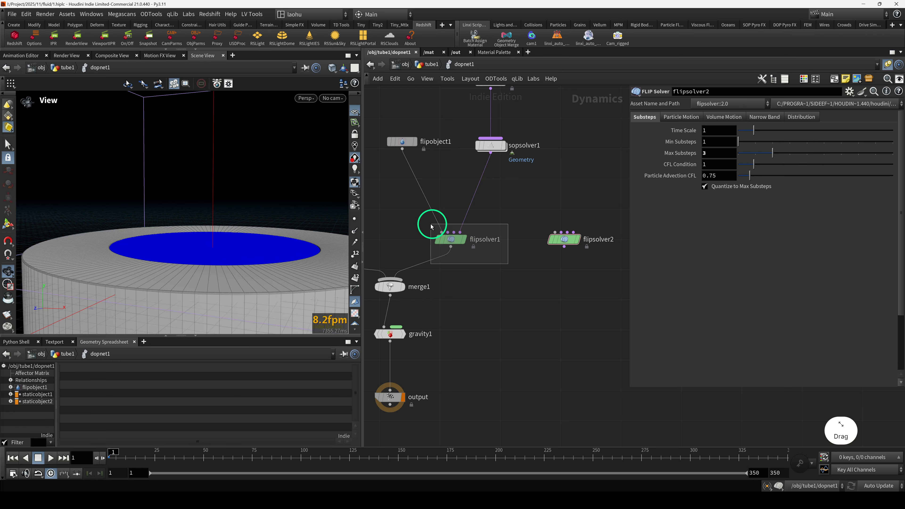
left_click(449, 239)
left_click(681, 117)
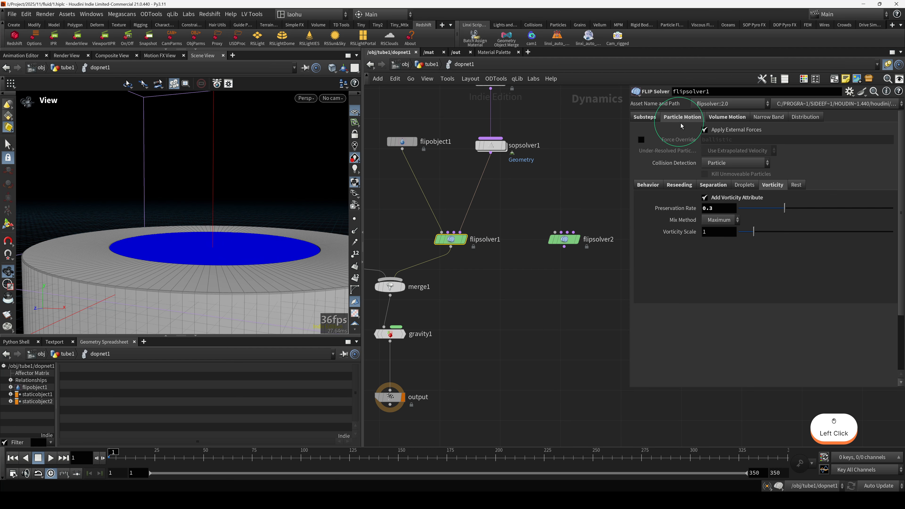
left_click(647, 196)
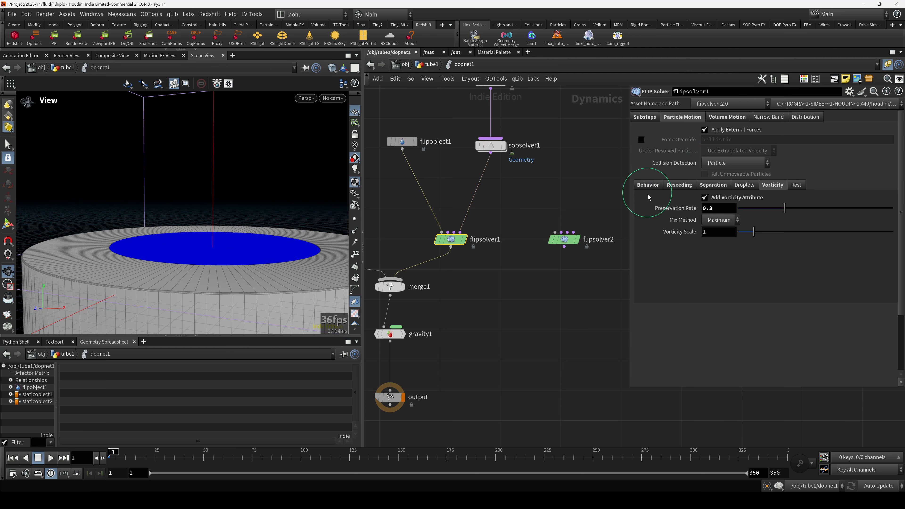
left_click(645, 187)
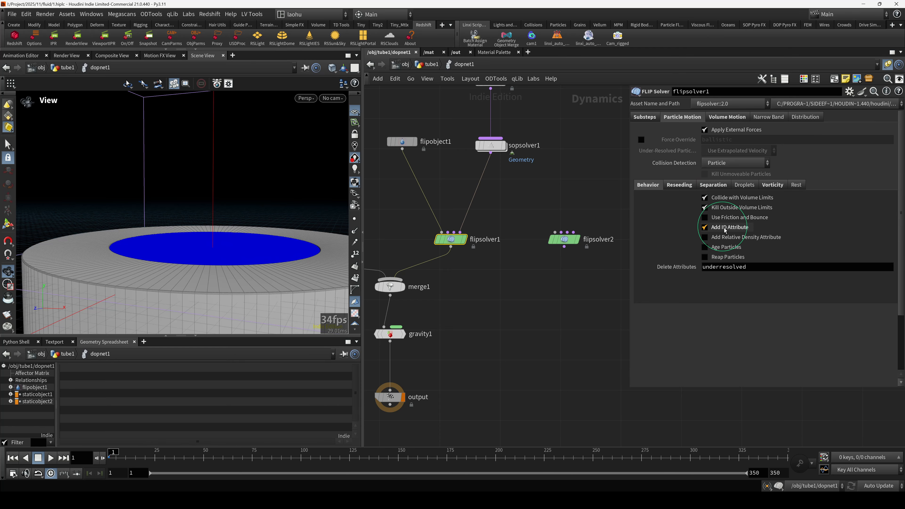
Inspect the fluid surface inside the tube from several angles while considering flipsolver1's Add ID Attribute option
left_click_drag(201, 233, 235, 247)
middle_click_drag(235, 246, 244, 255)
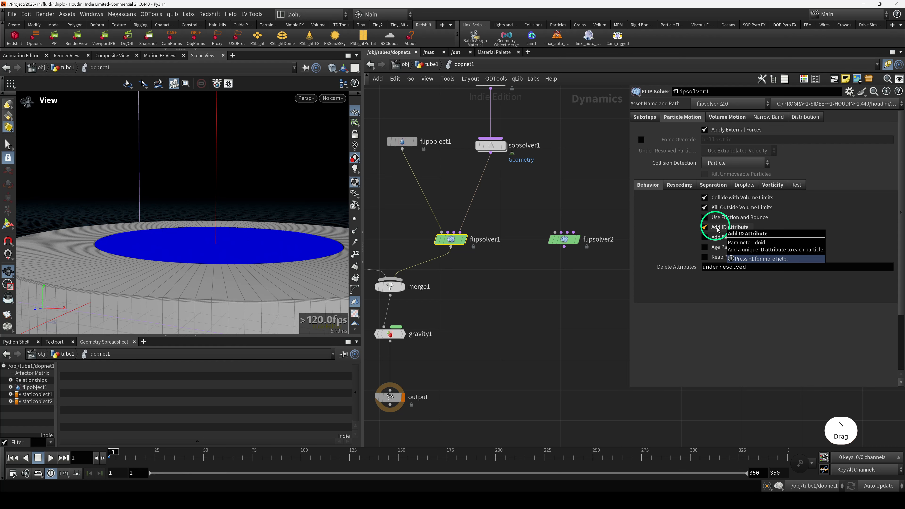
scroll(251, 221, "down", 3)
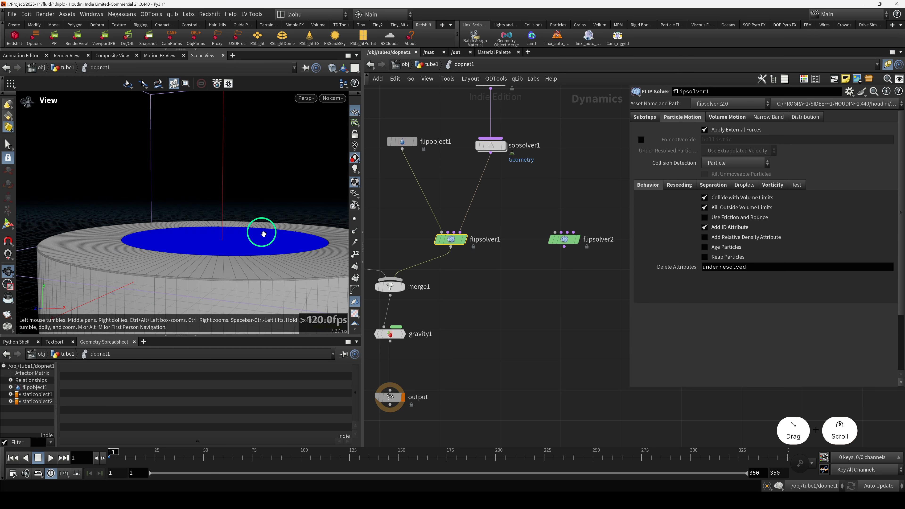
scroll(262, 230, "down", 2)
left_click_drag(257, 229, 229, 249)
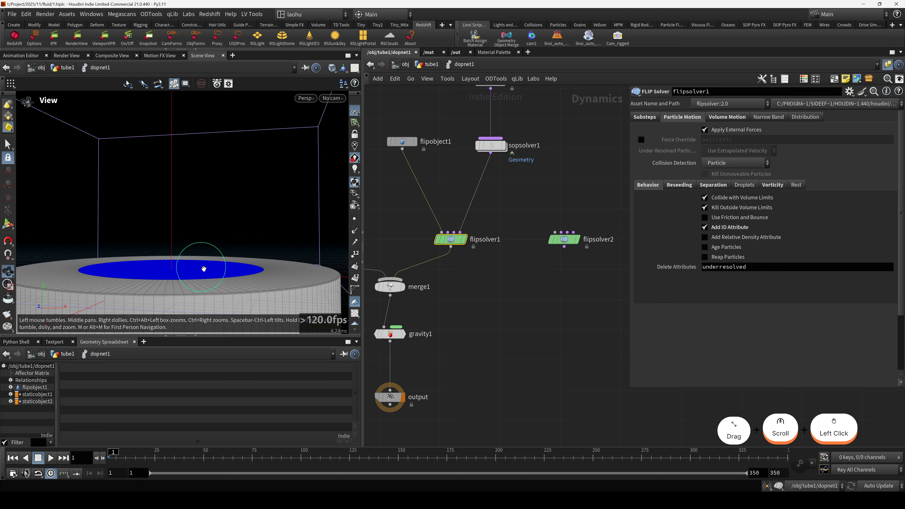
left_click_drag(213, 265, 238, 263)
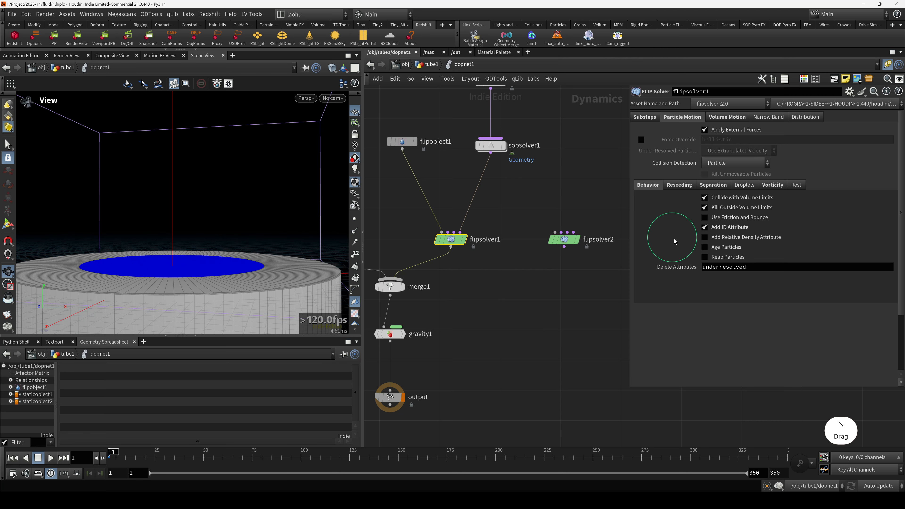
Enable Reseed Particles in flipsolver1's Reseeding settings and view the fluid surface
left_click(681, 187)
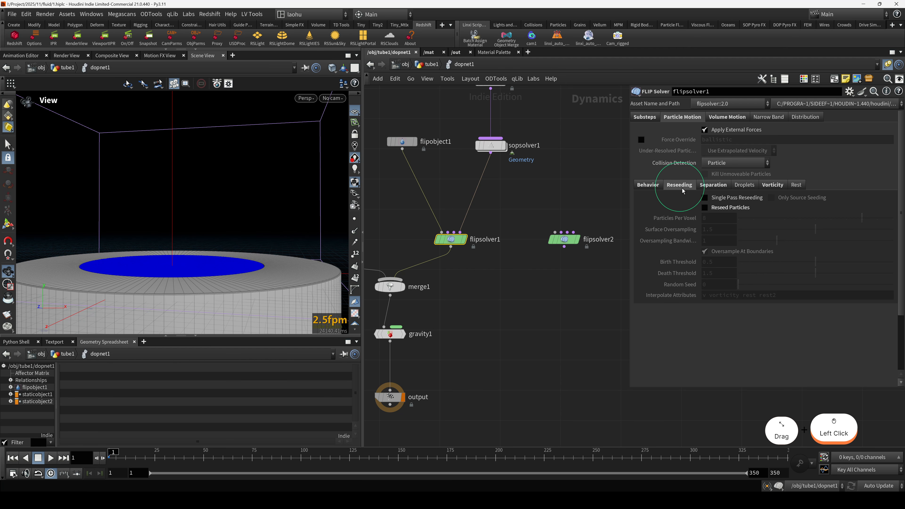
left_click(704, 207)
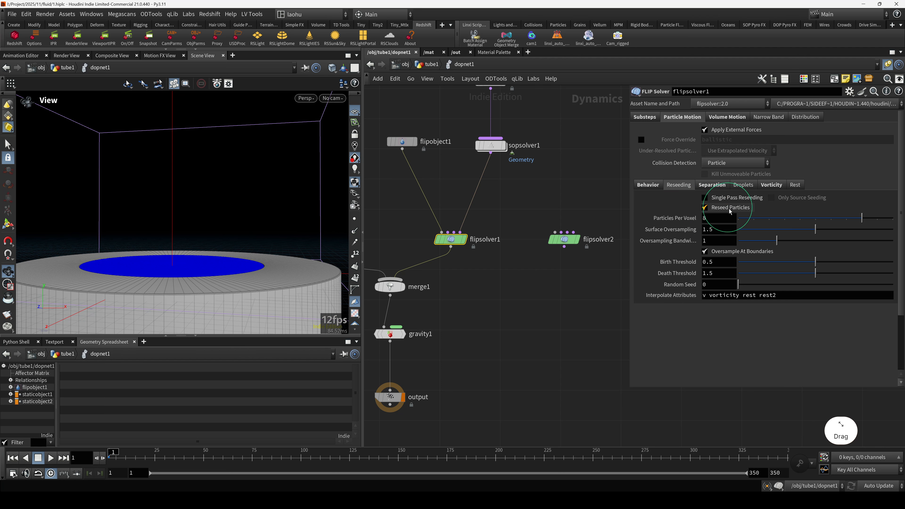
left_click_drag(232, 257, 234, 264)
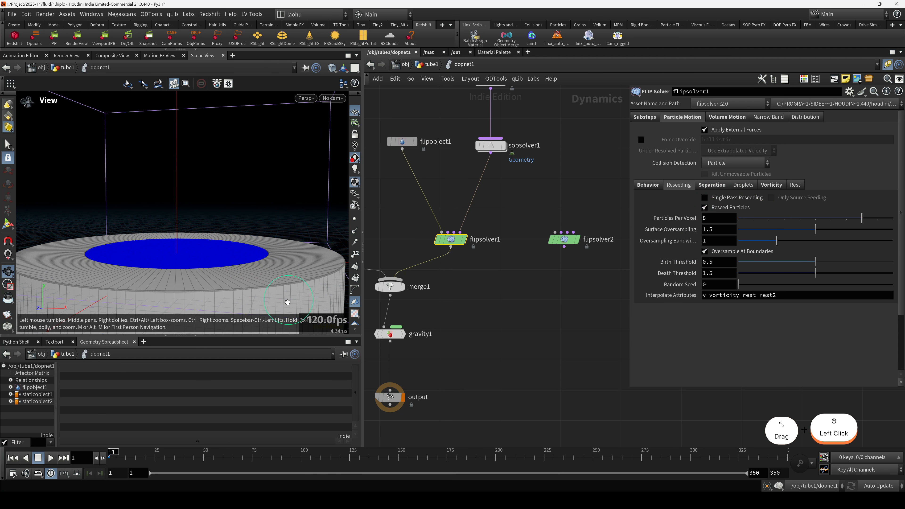
left_click_drag(264, 280, 259, 261)
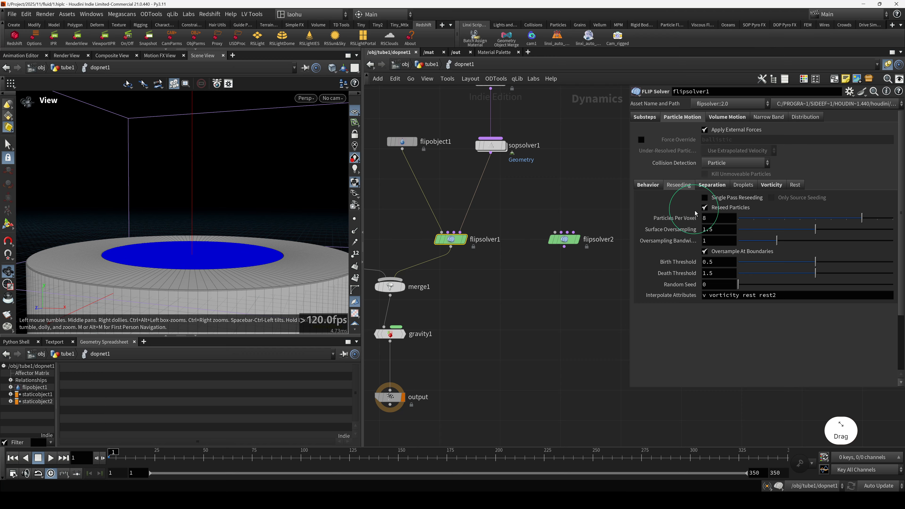
Review flipsolver1's Add ID Attribute setting again and look at the fluid surface and its surrounding bounding box
left_click(648, 185)
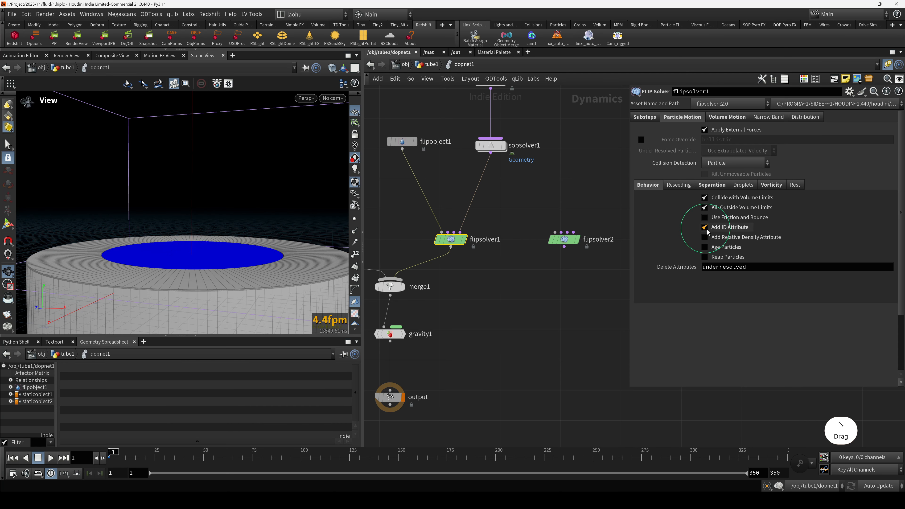
mouse_move(244, 257)
left_mouse_down()
mouse_move(261, 259)
mouse_move(243, 260)
left_mouse_up()
scroll(244, 261, "up", 1)
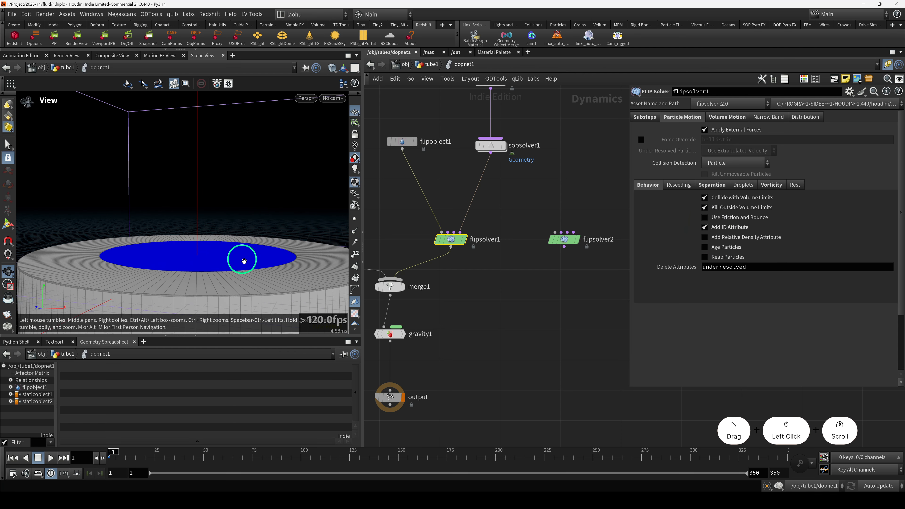
scroll(244, 261, "up", 1)
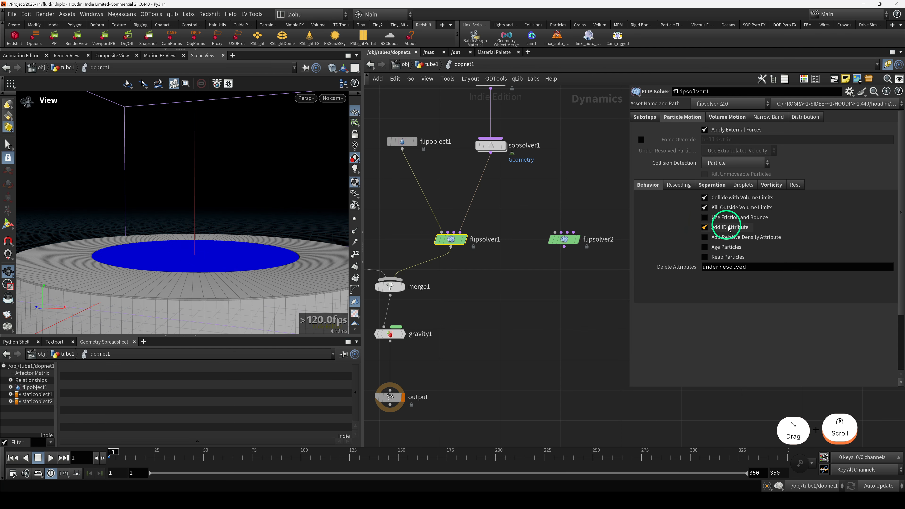
mouse_move(236, 228)
left_mouse_down()
mouse_move(219, 239)
mouse_move(229, 235)
left_mouse_up()
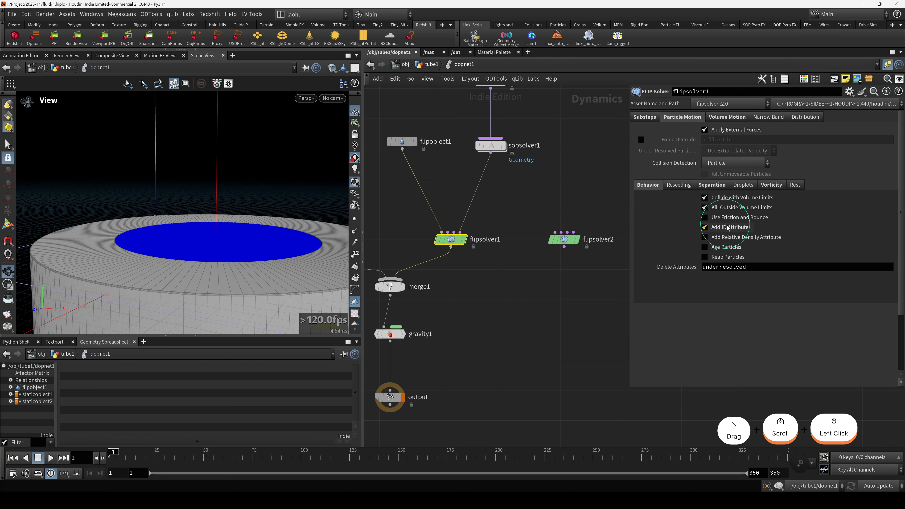
left_click_drag(146, 236, 175, 236)
scroll(175, 236, "down", 2)
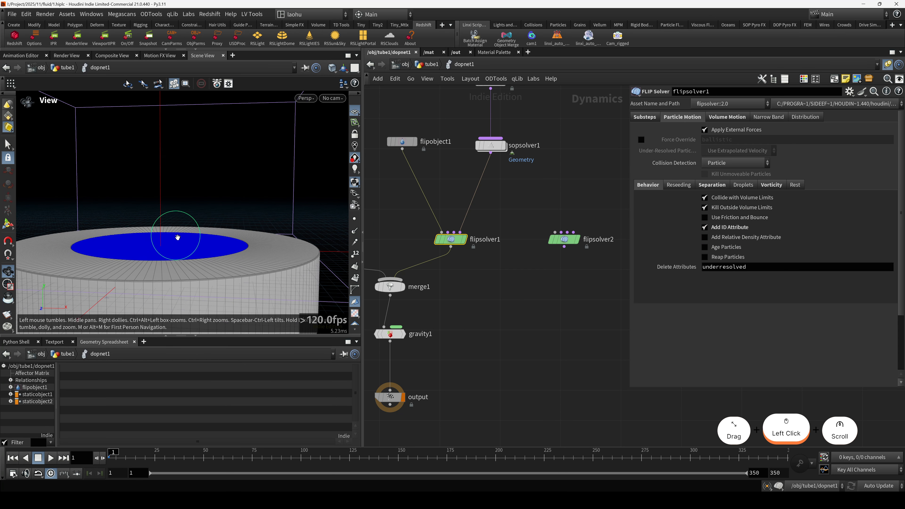
left_click_drag(192, 203, 265, 193)
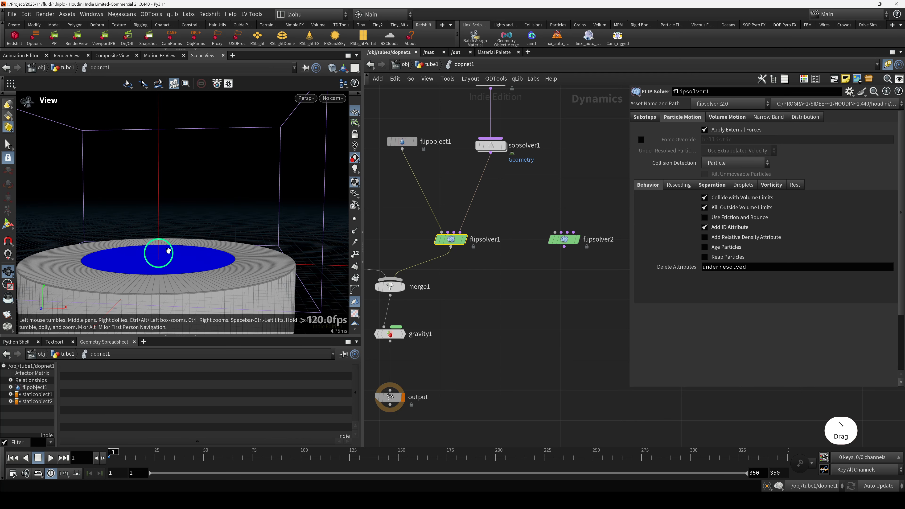
Disable Reseed Particles on flipsolver1 and view the whole tube container
left_click(679, 185)
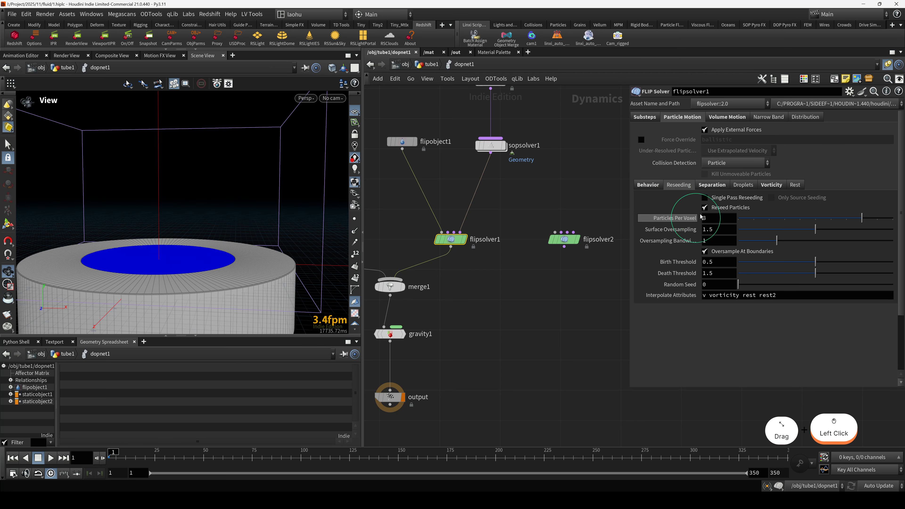
left_click(704, 208)
mouse_move(198, 253)
left_mouse_down()
mouse_move(222, 227)
mouse_move(224, 266)
mouse_move(222, 228)
mouse_move(211, 271)
mouse_move(210, 252)
left_mouse_up()
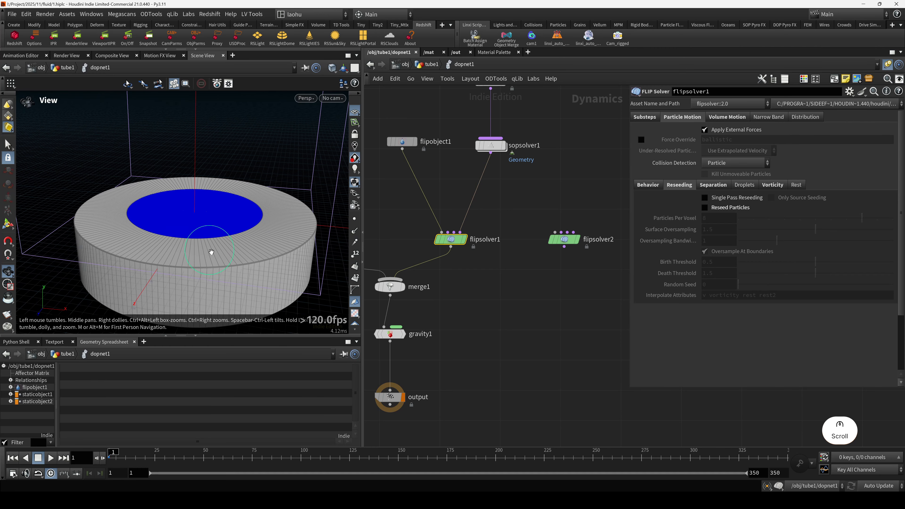
scroll(210, 253, "down", 3)
Return to flipsolver1's Behavior options and examine the full volume limits box around the tube
left_click(647, 185)
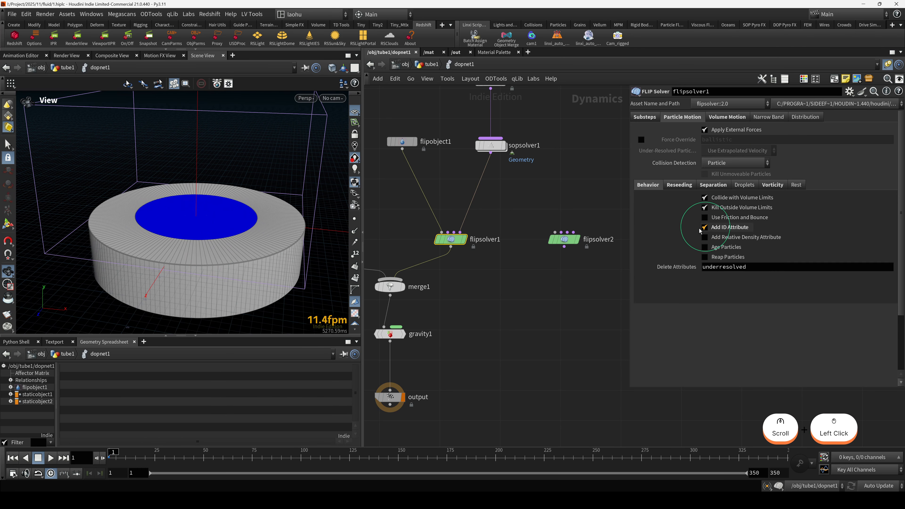
left_click_drag(175, 215, 181, 227)
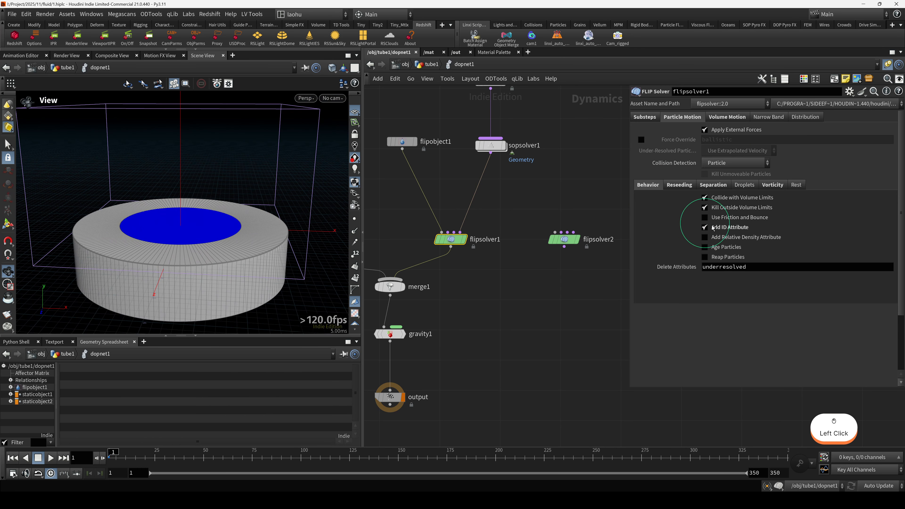
left_click_drag(238, 242, 230, 231)
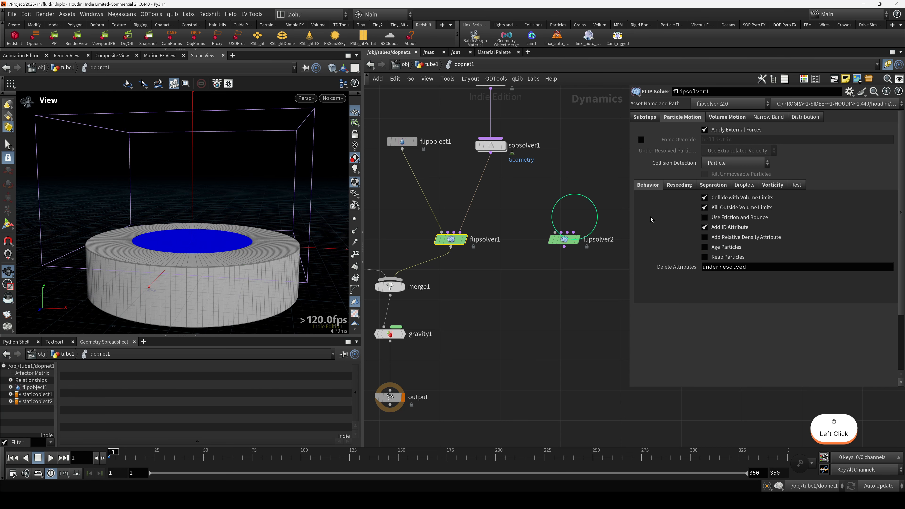
scroll(218, 230, "down", 2)
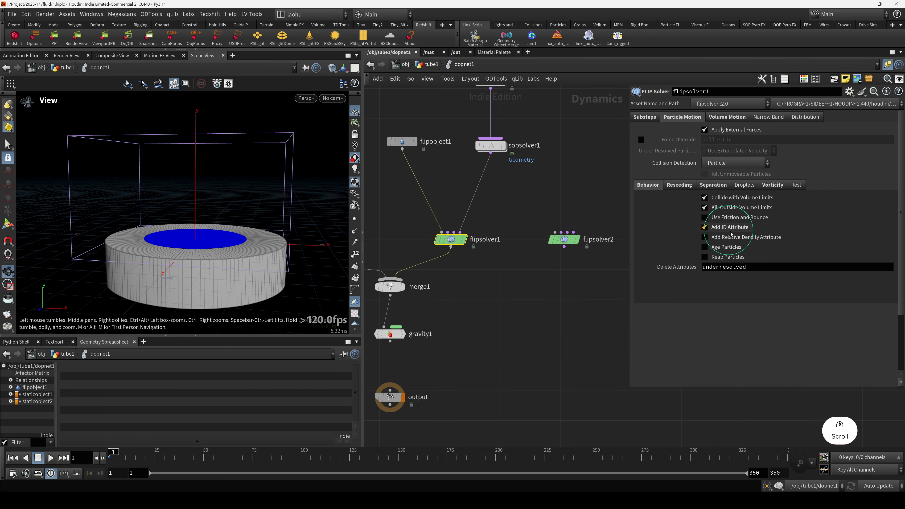
mouse_move(259, 237)
left_mouse_down()
mouse_move(249, 248)
mouse_move(245, 231)
left_mouse_up()
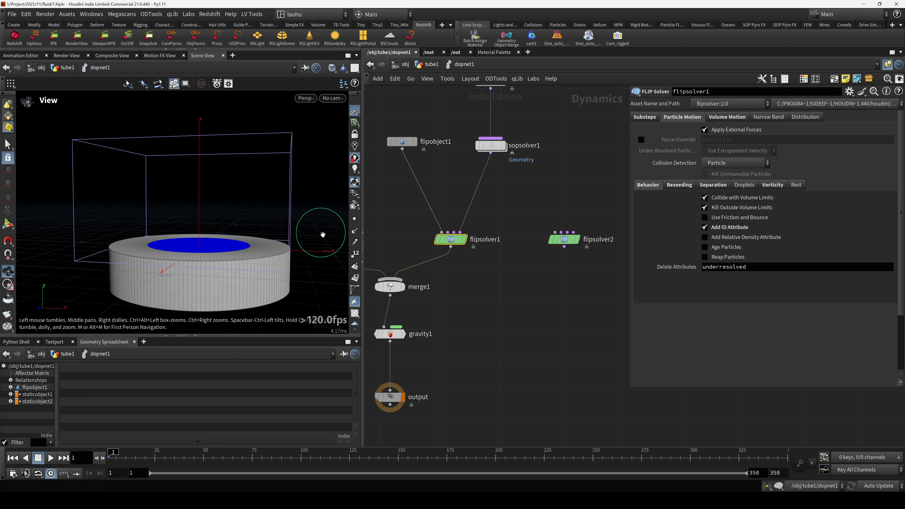
Nudge flipsolver1 toward flipsolver2, show its volume limits handles, and check the box against the tube in top and perspective views
left_click_drag(447, 239, 457, 243)
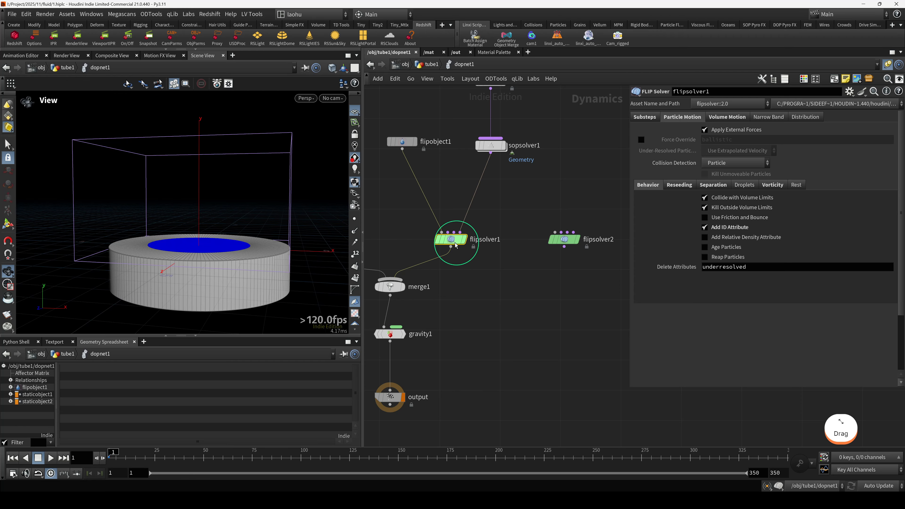
key("Return")
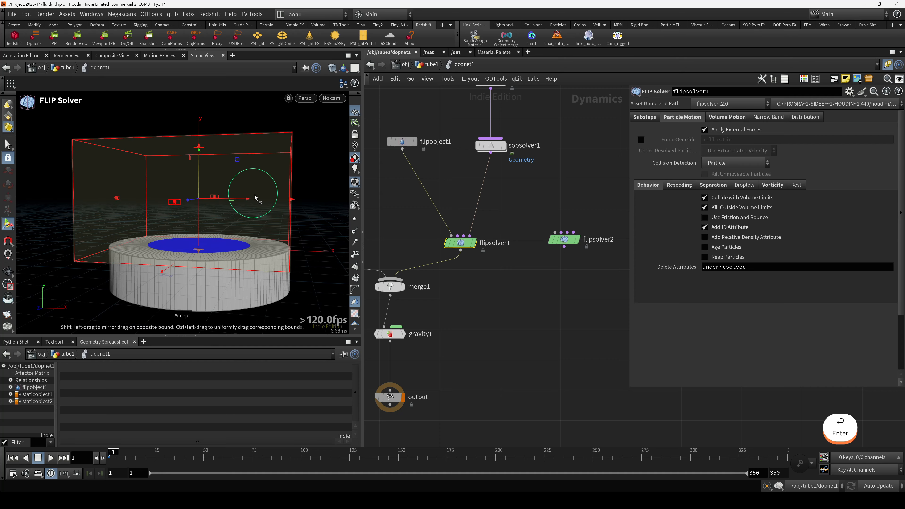
key("space+2")
scroll(259, 197, "down", 6, "alt")
key("space+h")
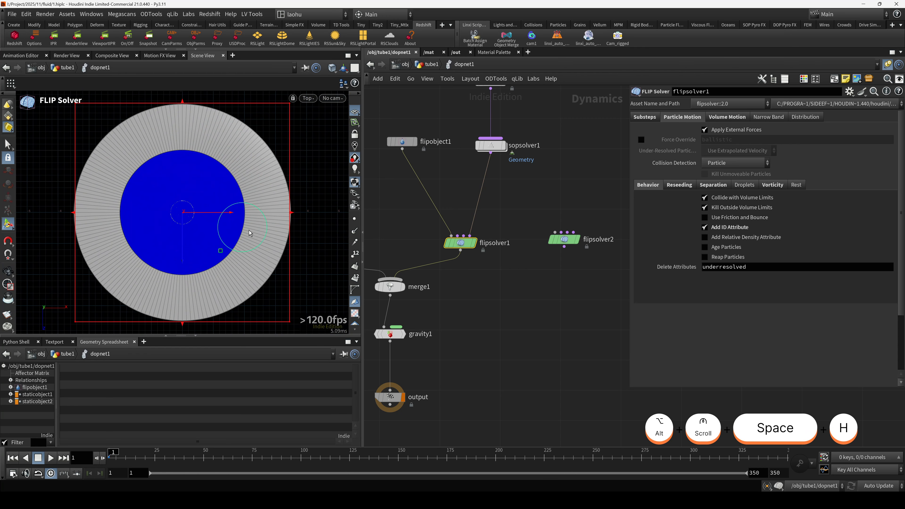
left_click_drag(460, 243, 470, 236)
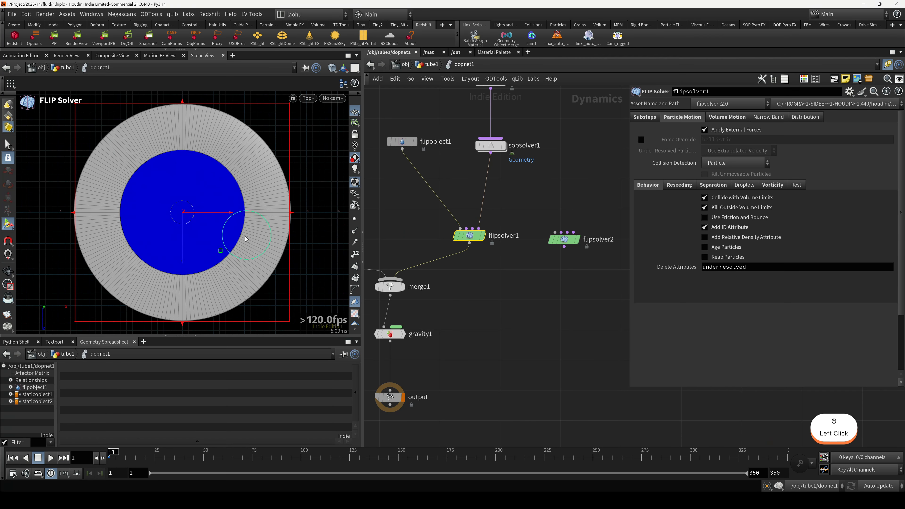
key("space+1")
mouse_move(231, 233)
left_mouse_down("alt")
mouse_move(240, 220)
mouse_move(231, 237)
left_mouse_up("alt")
Undo the last change to flipsolver1's volume limits box and the last shift of the flipsolver1 node
mouse_move(470, 236)
left_mouse_down()
mouse_move(475, 245)
mouse_move(474, 235)
left_mouse_up()
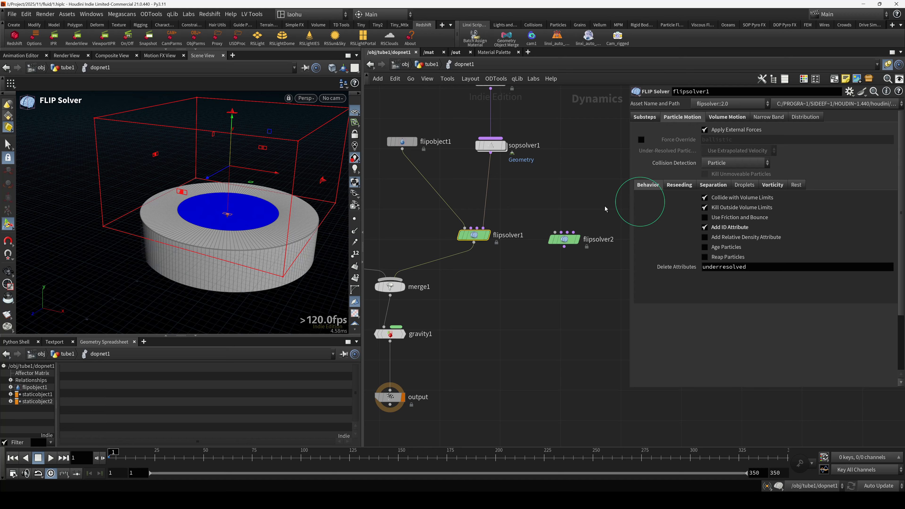
scroll(396, 222, "down", 5)
left_click_drag(291, 215, 249, 228)
key("ctrl+z")
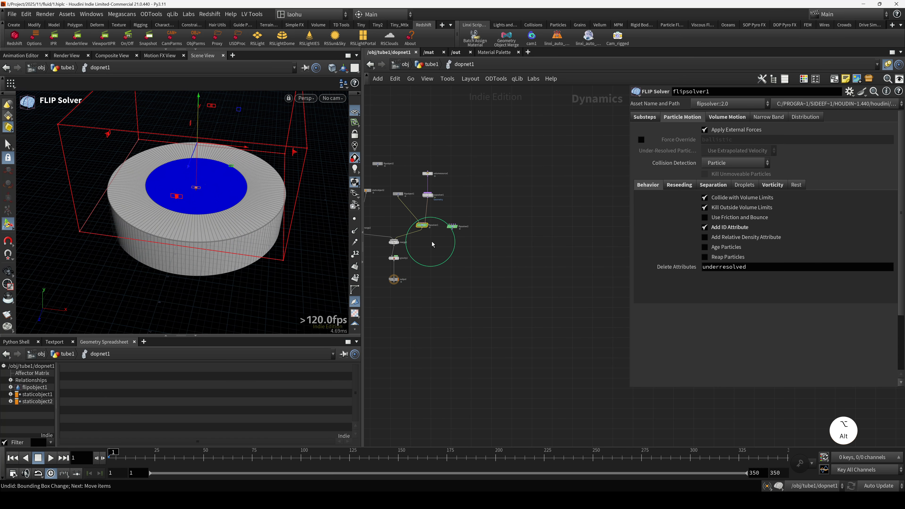
scroll(430, 237, "up", 3, "alt")
scroll(429, 235, "up", 2, "alt")
left_click_drag(429, 234, 476, 272, "alt")
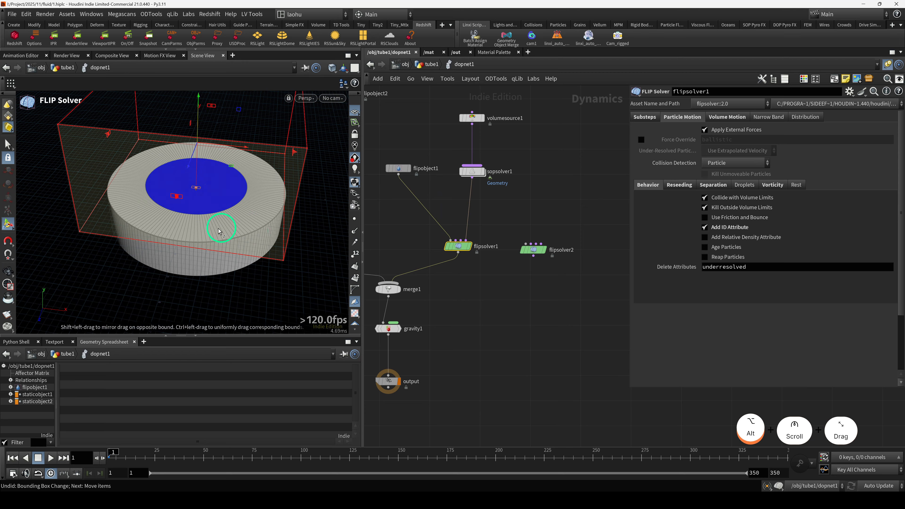
key("ctrl+z")
Review flipsolver1's particle Separation settings and its Volume Motion settings, including the volume limits Box Size
left_click(672, 192)
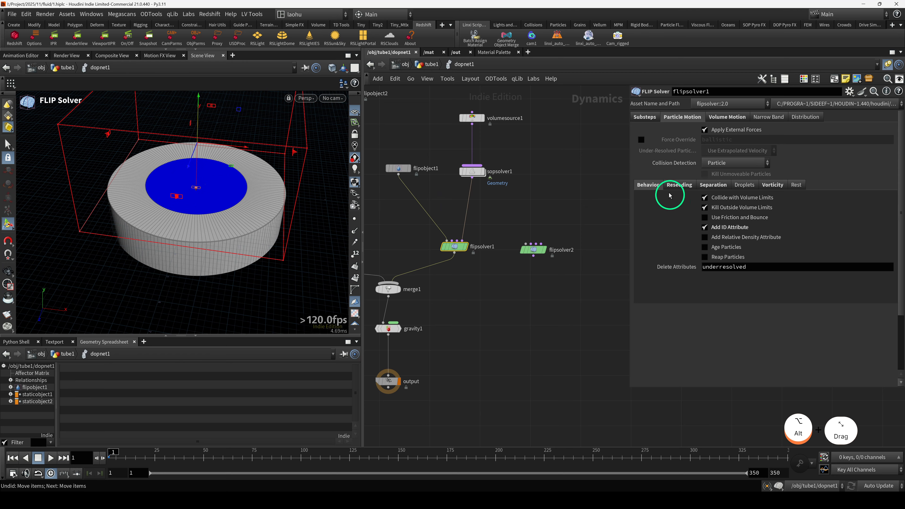
left_click(649, 187)
left_click(705, 185)
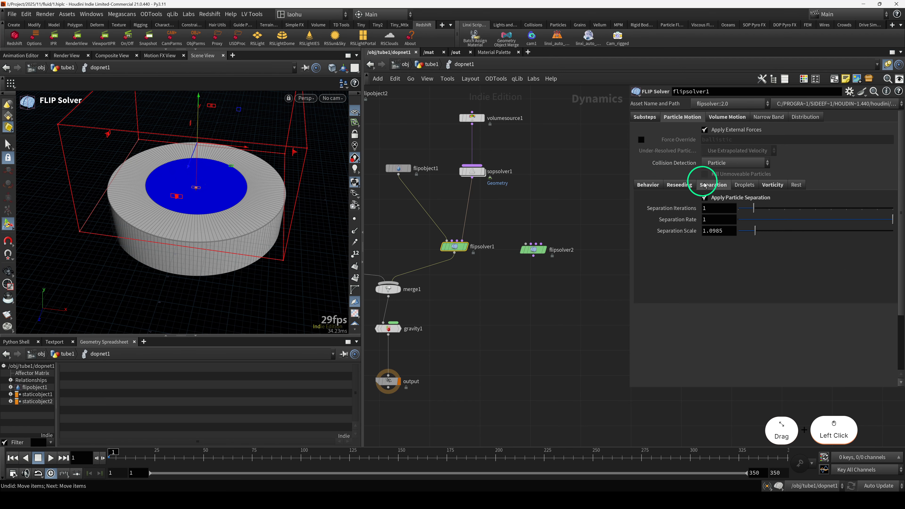
left_click(725, 119)
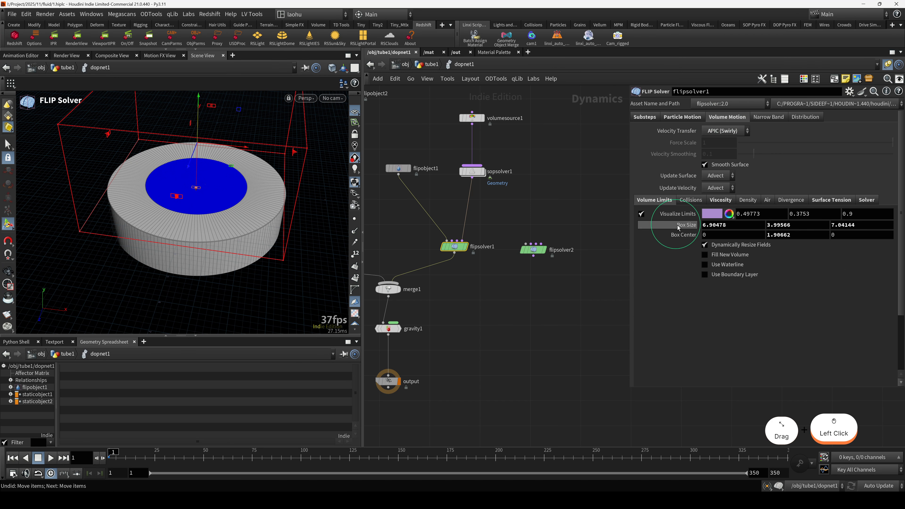
Select flipsolver2, show its Volume Motion settings, and examine its volume limits box against the tube
left_click_drag(516, 213, 556, 268)
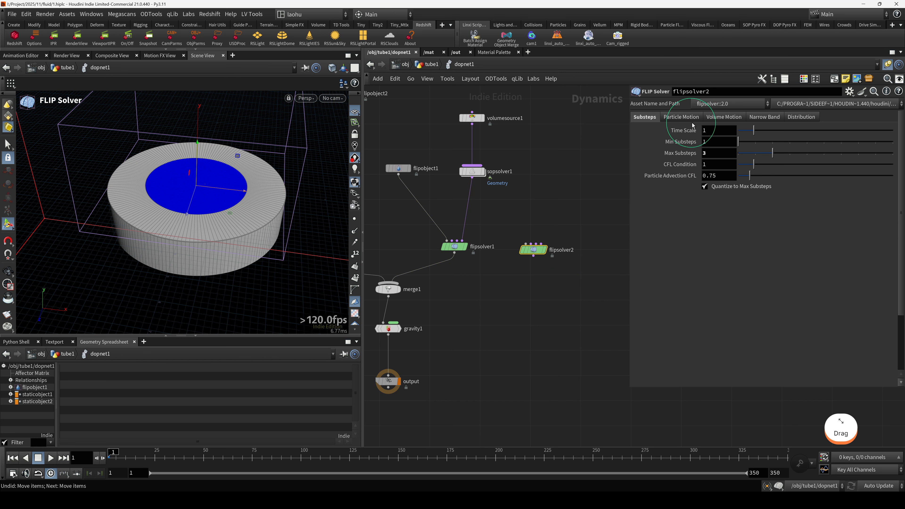
left_click(711, 119)
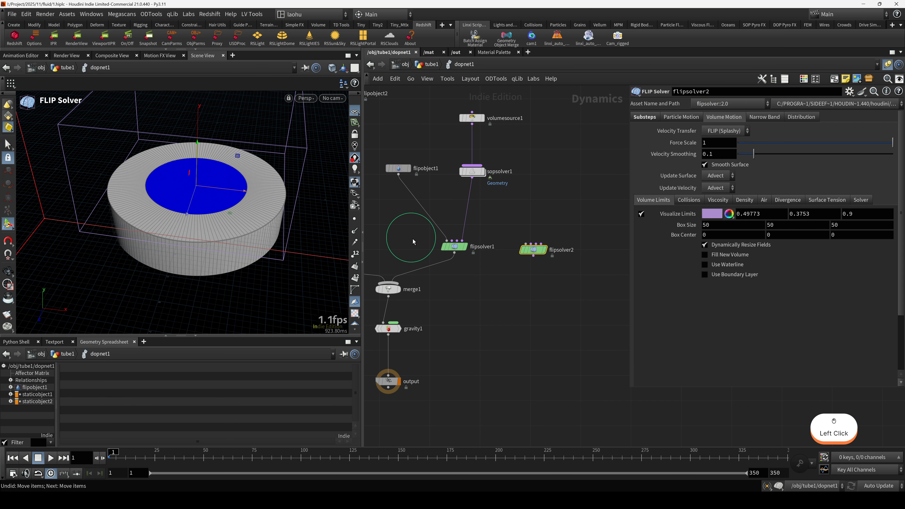
left_click_drag(223, 234, 202, 203, "alt")
scroll(203, 211, "up", 1, "alt")
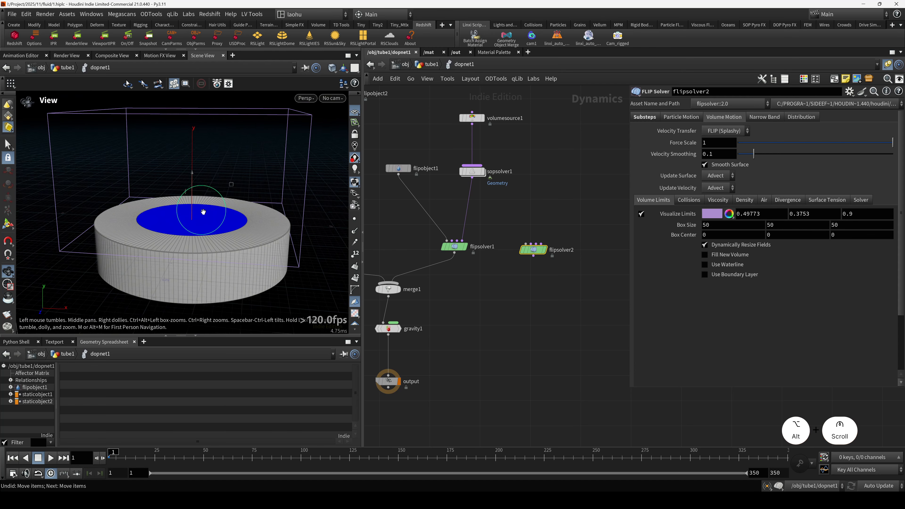
scroll(201, 211, "up", 1, "alt")
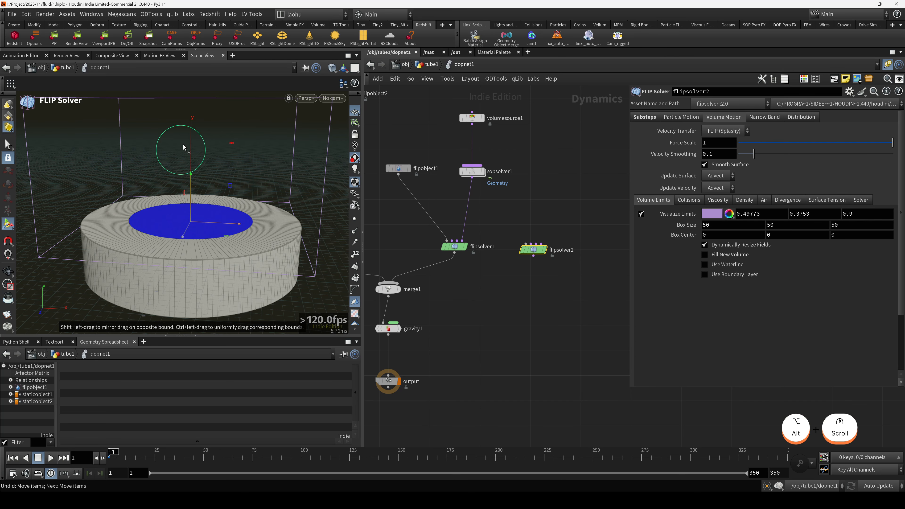
Compare the volume limits Box Size and Box Center of flipsolver1 and flipsolver2
left_click_drag(475, 270, 442, 234)
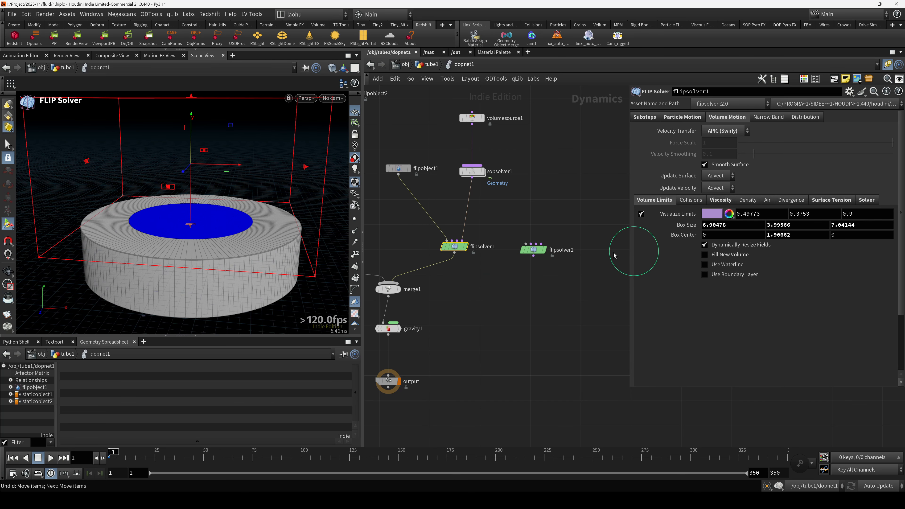
key("alt")
left_click(543, 254)
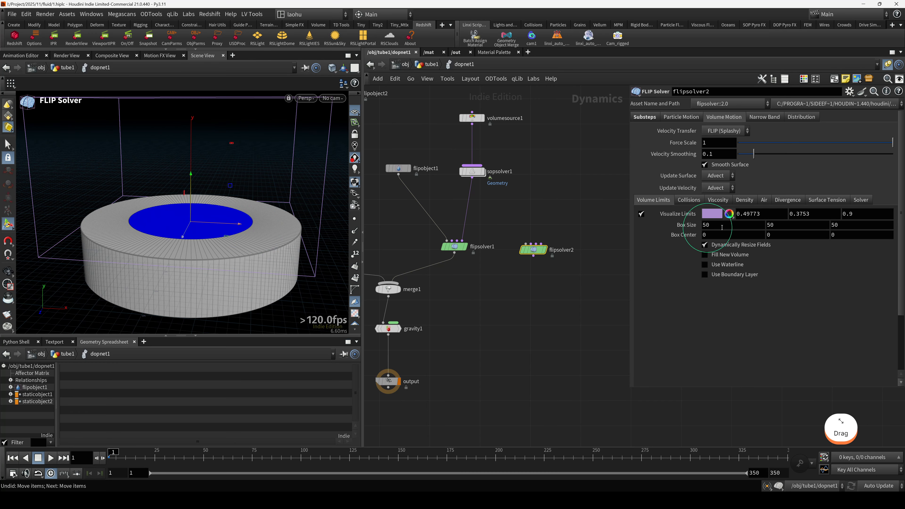
left_click_drag(489, 266, 449, 234)
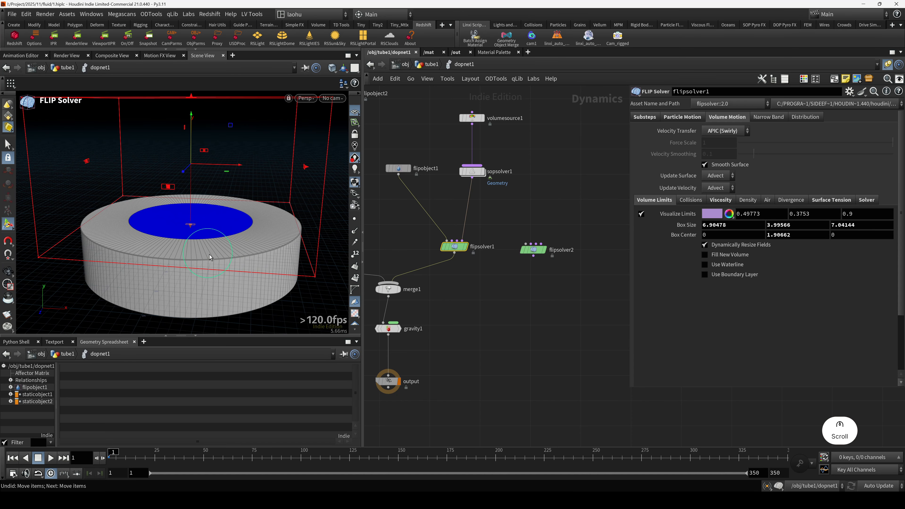
scroll(188, 278, "down", 2, "alt")
scroll(188, 278, "up", 3, "alt")
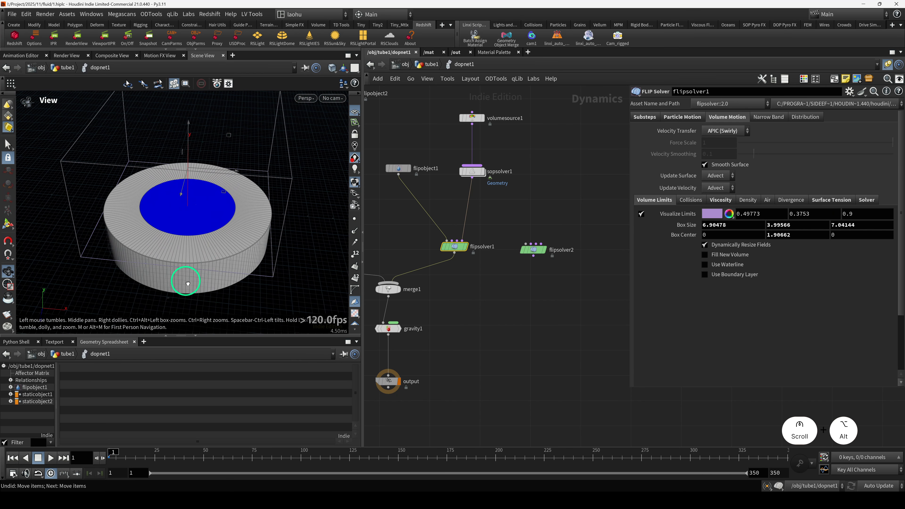
Shift the flipsolver1 and flipsolver2 nodes slightly down and to the right, leaving flipsolver2 selected
left_click_drag(203, 210, 197, 199, "alt")
left_click_drag(455, 247, 461, 250)
left_click_drag(246, 255, 184, 267, "alt")
scroll(245, 236, "down", 1, "alt")
middle_click_drag(185, 268, 187, 260, "alt")
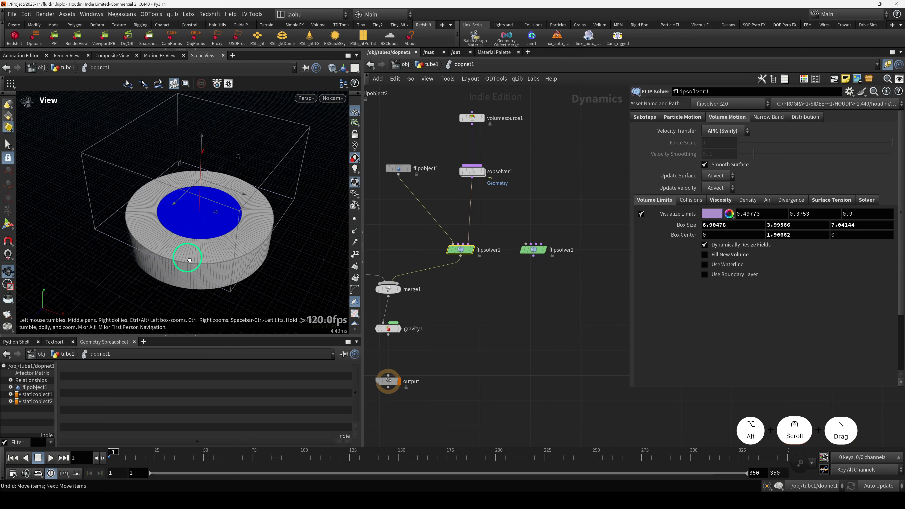
left_click_drag(475, 281, 463, 252)
left_click_drag(550, 287, 506, 216)
left_click_drag(536, 250, 545, 257)
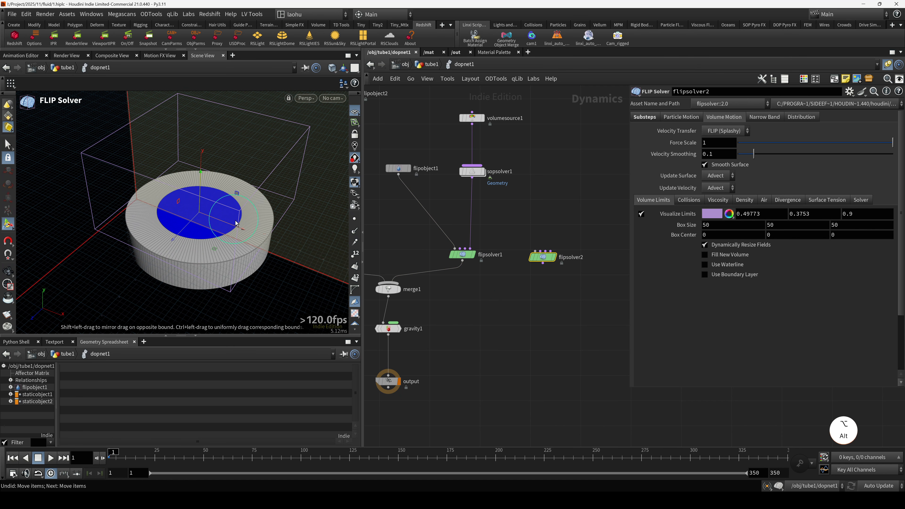
Examine flipsolver2's volume limits bounds around the tube from far and near viewpoints
scroll(200, 228, "down", 5, "alt")
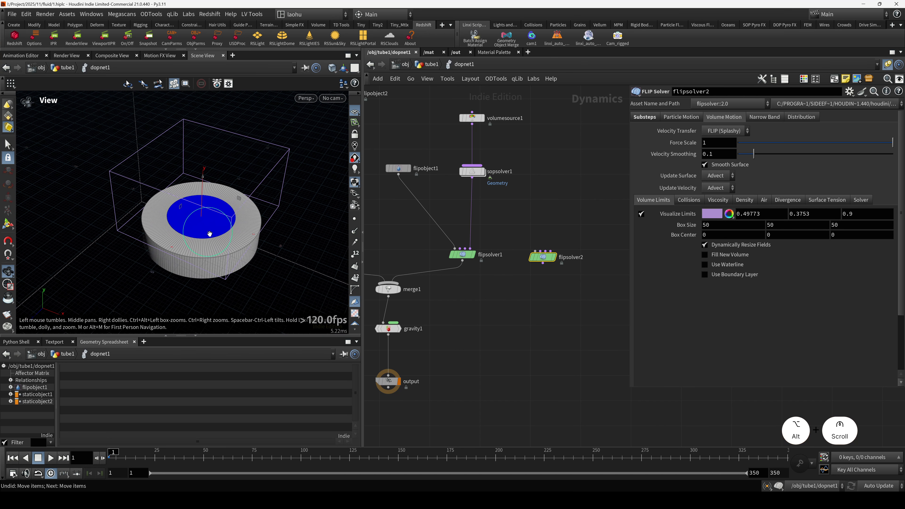
left_click_drag(210, 227, 284, 201, "alt")
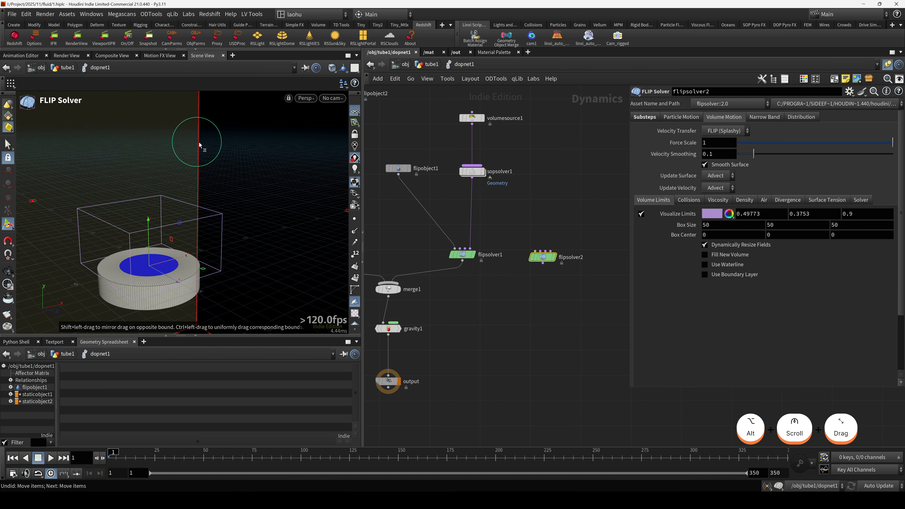
scroll(213, 192, "down", 3, "alt")
scroll(213, 193, "up", 3, "alt")
left_click_drag(228, 192, 181, 213, "alt")
scroll(181, 213, "up", 8, "alt")
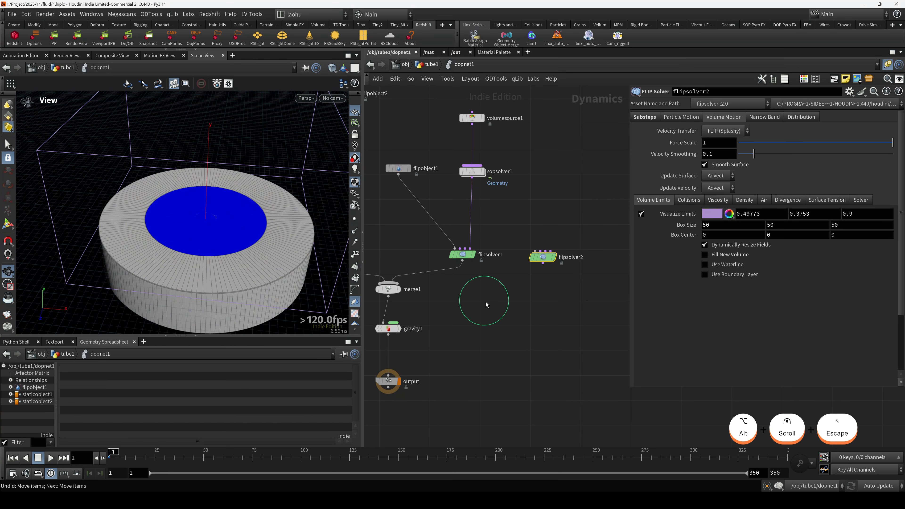
Select flipsolver1, nudge its node slightly, and check its volume limits box above the tube from low angles
left_click(451, 249)
left_click_drag(451, 248, 450, 251)
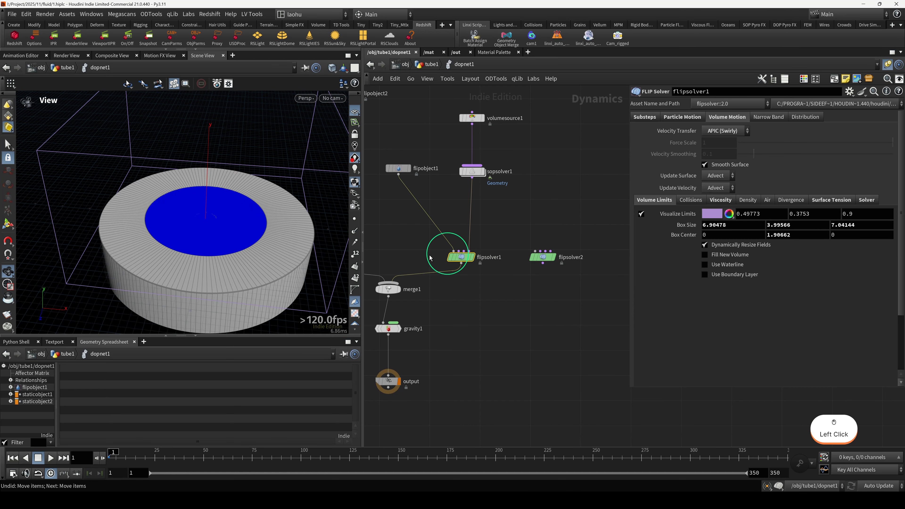
scroll(226, 230, "down", 2, "alt")
left_click_drag(227, 231, 233, 249, "alt")
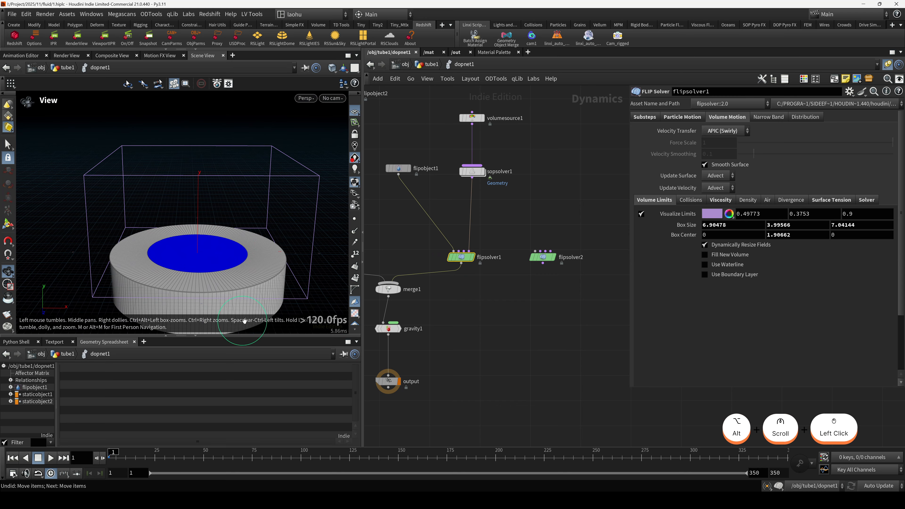
left_click_drag(236, 192, 233, 171, "alt")
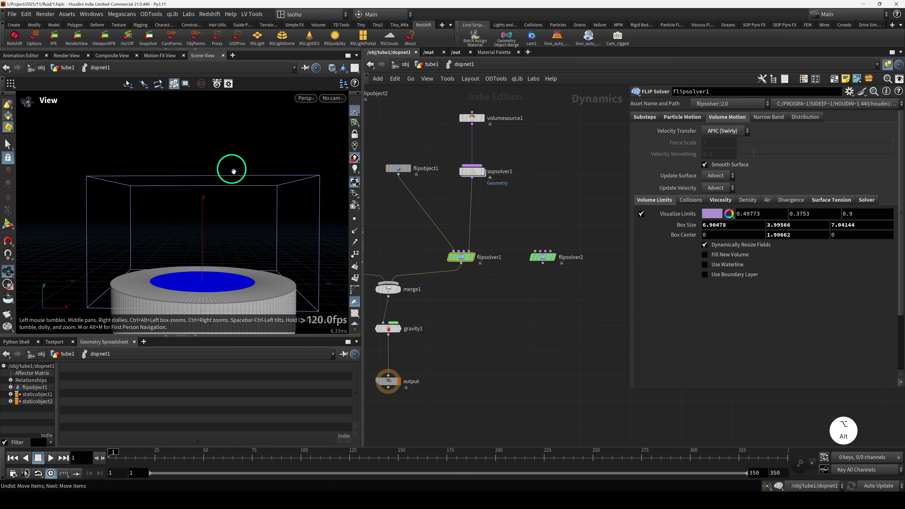
left_click_drag(265, 231, 202, 222, "alt")
Review flipsolver1's Particle Motion and Narrow Band settings and return to its Volume Motion settings
left_click_drag(475, 283, 435, 228)
left_click(682, 117)
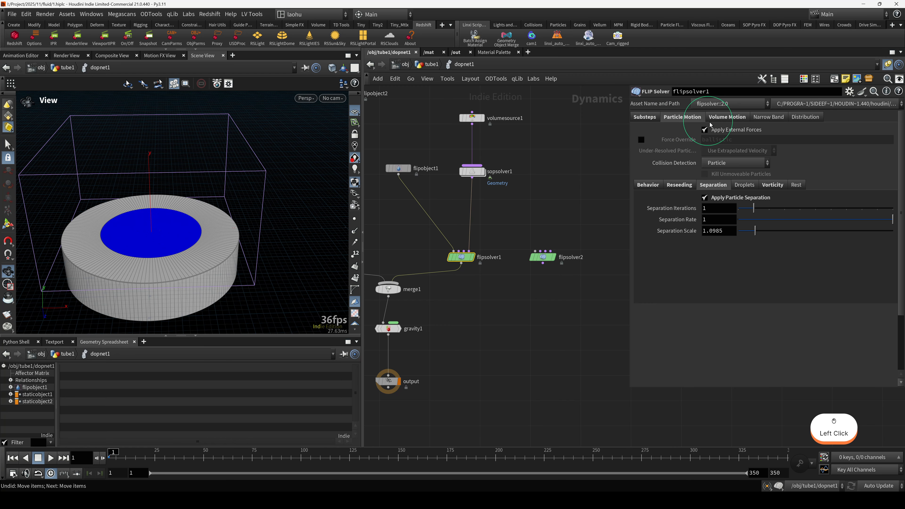
left_click(727, 118)
left_click(758, 118)
left_click(734, 118)
Select flipobject1, inspect the limits box around the tube, and enable Closed Boundaries
left_click_drag(378, 151, 402, 179)
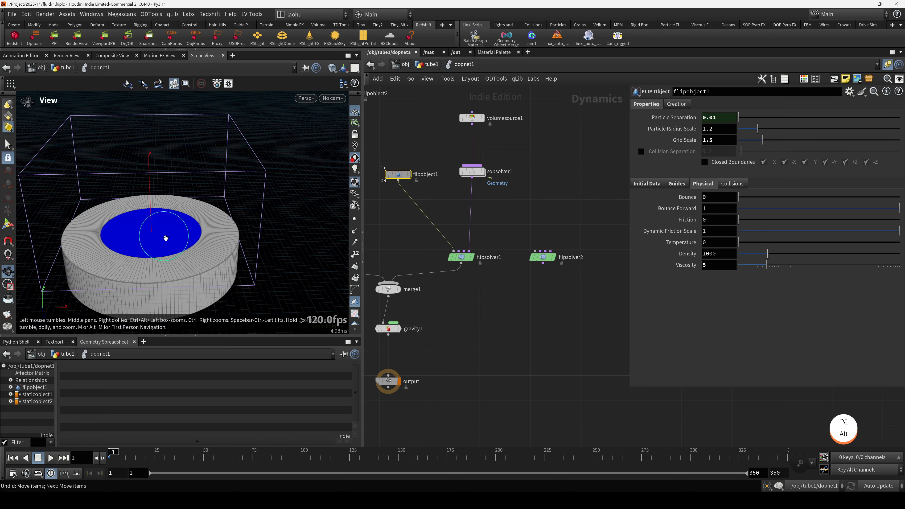
left_click_drag(166, 236, 174, 223, "alt")
scroll(178, 217, "up", 5, "alt")
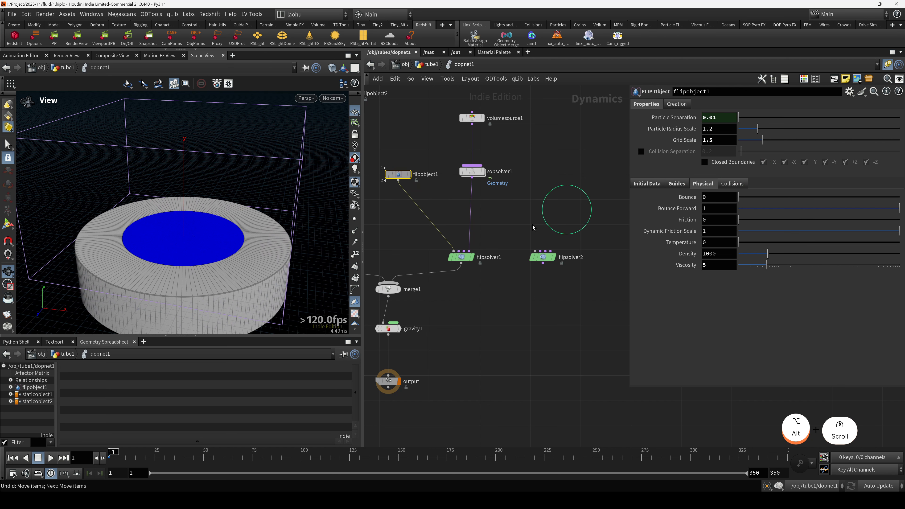
left_click_drag(218, 263, 288, 215, "alt")
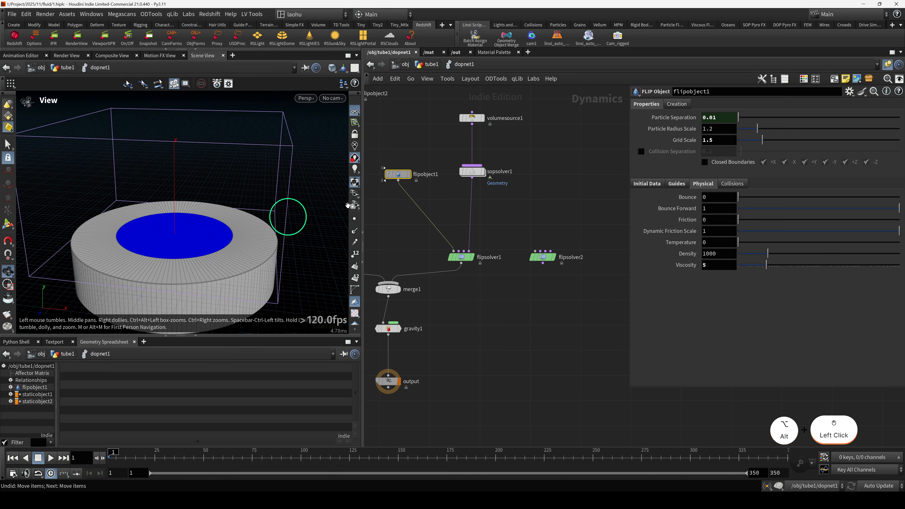
left_click(704, 162)
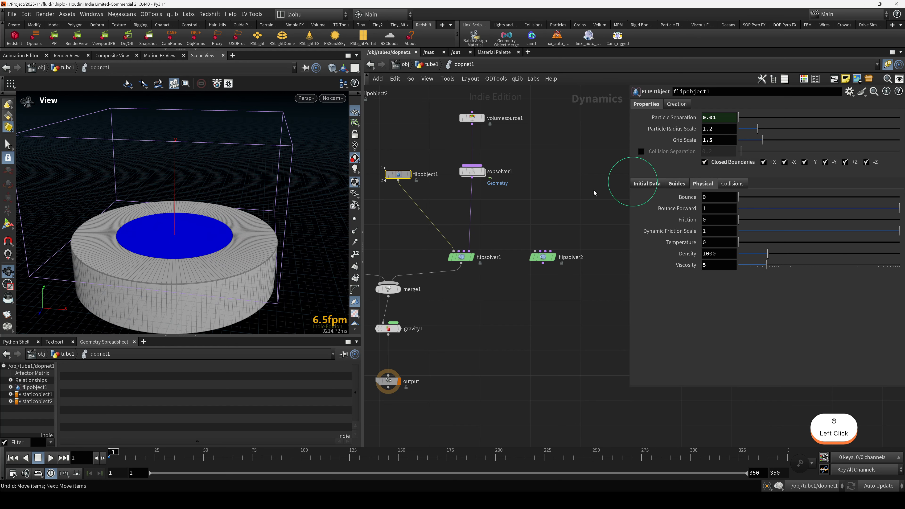
Examine the sides of the volume limits box around the tube, and disable Closed Boundaries on flipobject1
mouse_move(229, 208)
left_mouse_down("alt")
mouse_move(202, 202)
mouse_move(228, 216)
left_mouse_up("alt")
scroll(222, 213, "down", 2, "alt")
left_click_drag(184, 164, 188, 197, "alt")
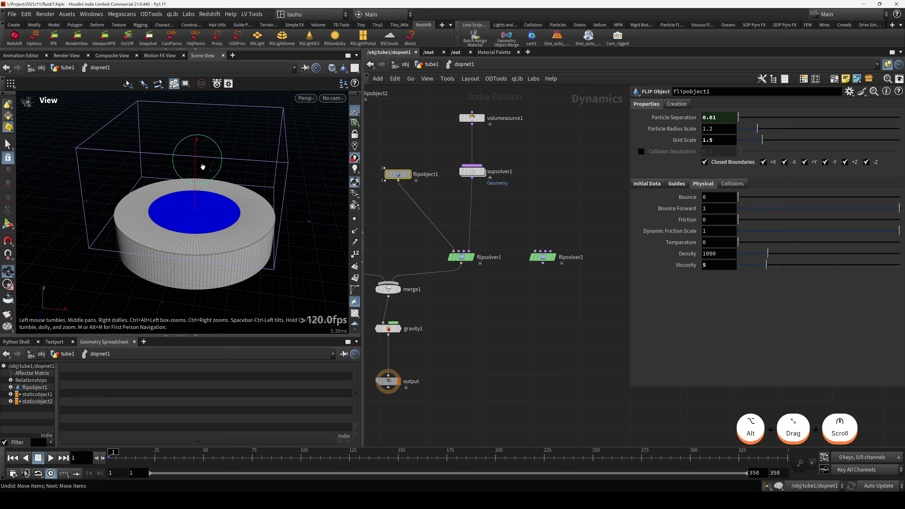
left_click_drag(221, 216, 173, 196, "alt")
left_click_drag(251, 203, 197, 222, "alt")
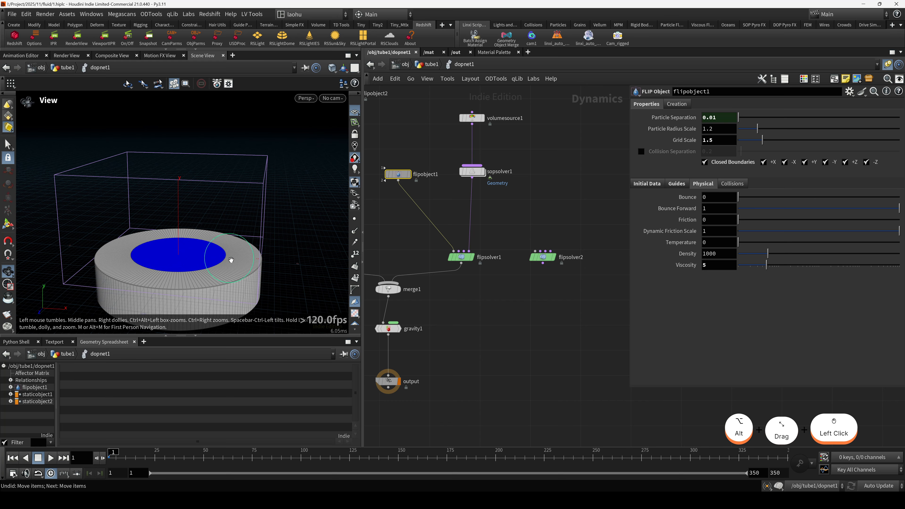
mouse_move(181, 249)
left_mouse_down("alt")
mouse_move(138, 236)
mouse_move(175, 254)
mouse_move(161, 218)
mouse_move(190, 225)
mouse_move(178, 234)
left_mouse_up("alt")
scroll(162, 220, "up", 3, "alt")
scroll(179, 224, "down", 3, "alt")
scroll(180, 232, "up", 3, "alt")
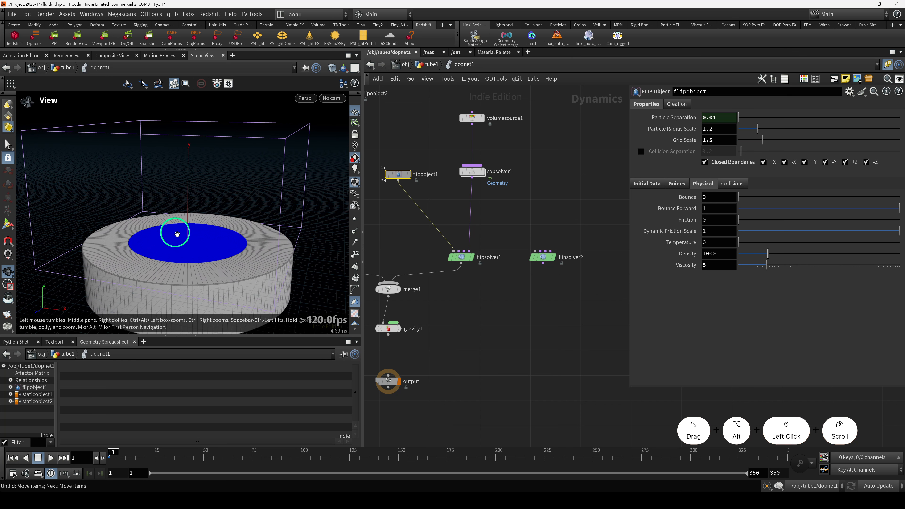
left_click(704, 163)
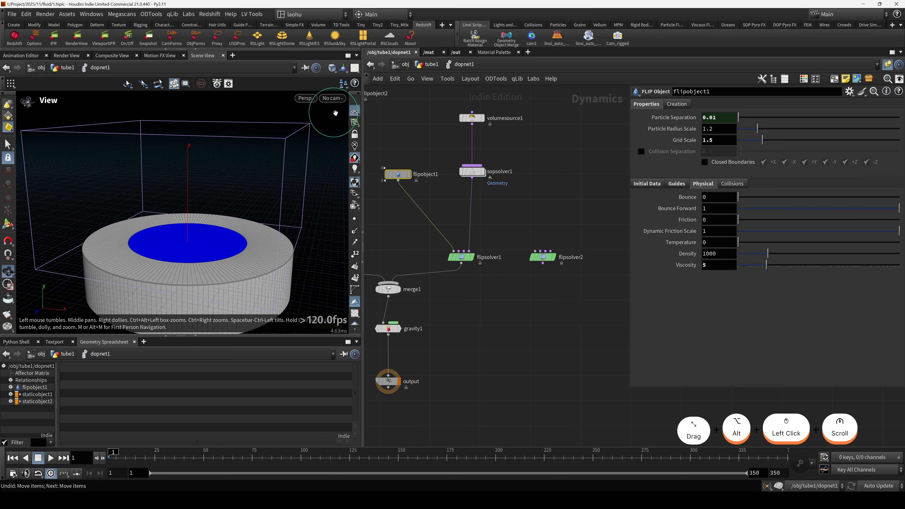
Look through cam1, and restore the home perspective view of the tube and volume limits box
left_click(332, 98)
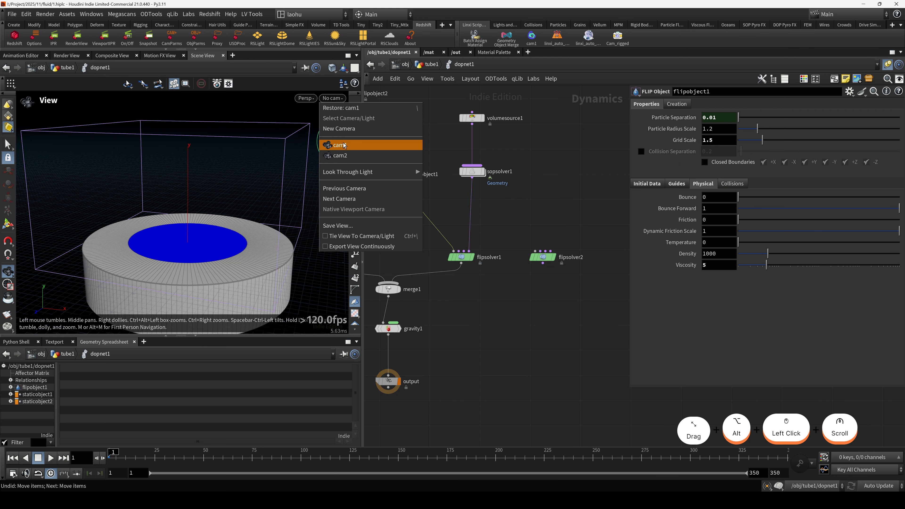
left_click(339, 145)
scroll(241, 228, "down", 5, "alt")
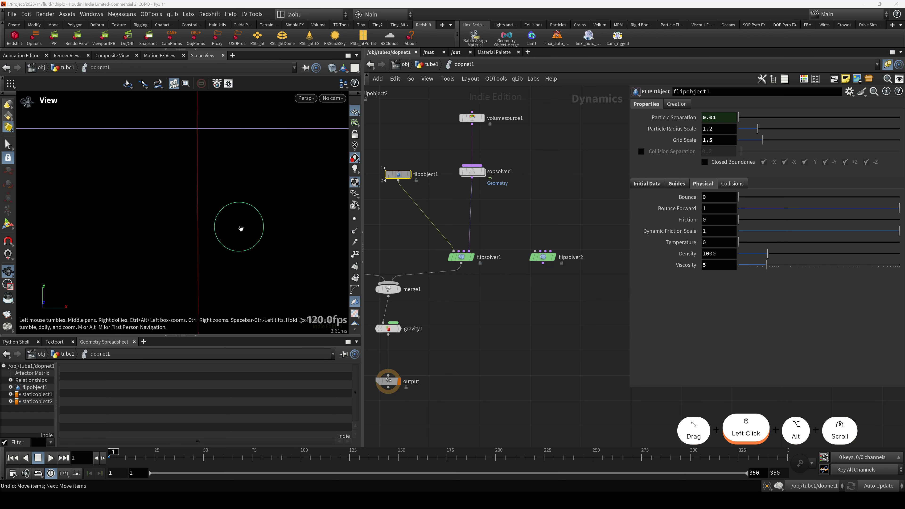
key("space+h")
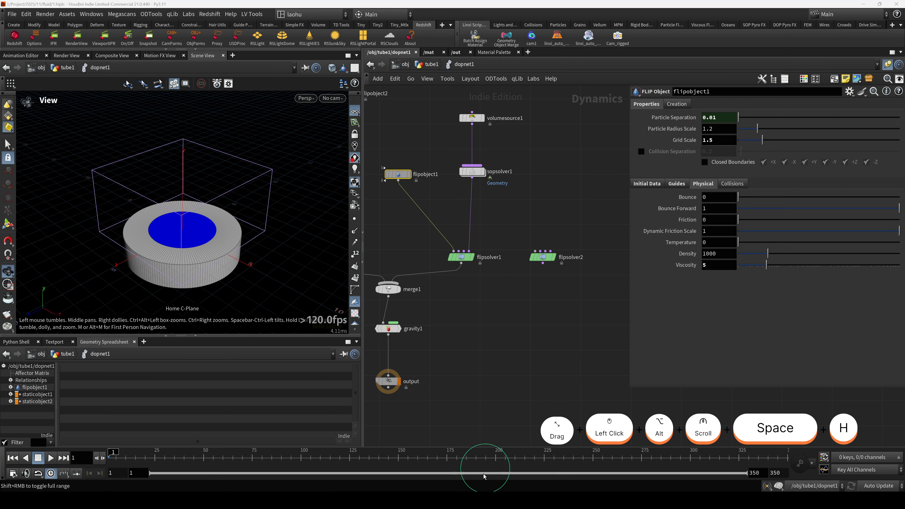
Switch to PotPlayer, watch the fluid_1.mp4 reference render, pause it, and return to Houdini
left_click(456, 505)
left_click(359, 383)
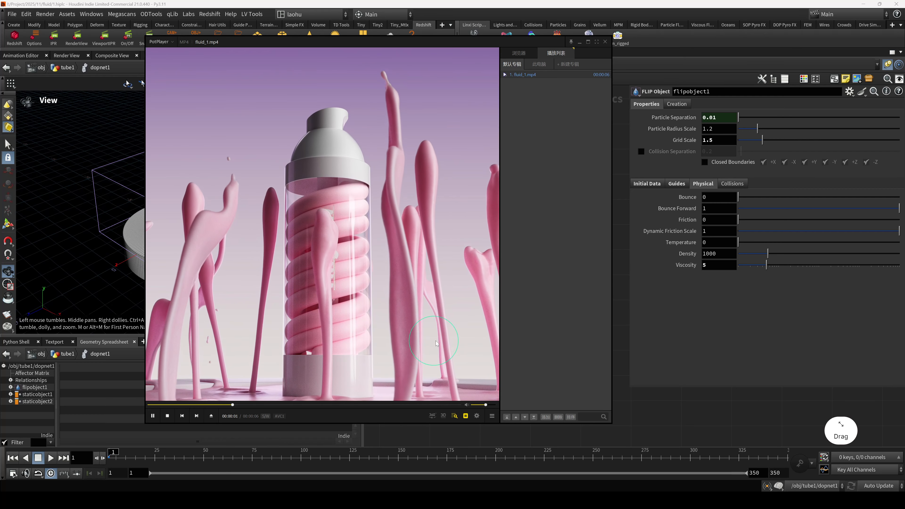
key("space")
left_click(579, 42)
Check the height of the volume limits box above the tube from a low, close viewpoint
key("alt")
left_click_drag(218, 216, 239, 203, "alt")
left_click_drag(167, 266, 217, 219, "alt")
scroll(199, 265, "up", 4)
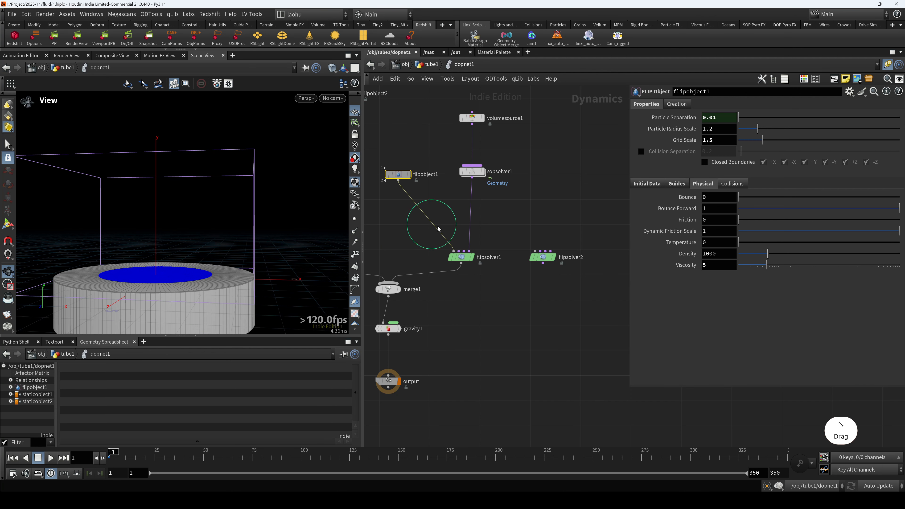
mouse_move(211, 252)
left_mouse_down("alt")
mouse_move(182, 253)
mouse_move(204, 245)
left_mouse_up("alt")
Shift the flipobject1 and sopsolver1 nodes slightly down in the network, and recheck the volume limits box around the tube
left_click_drag(406, 175, 407, 182)
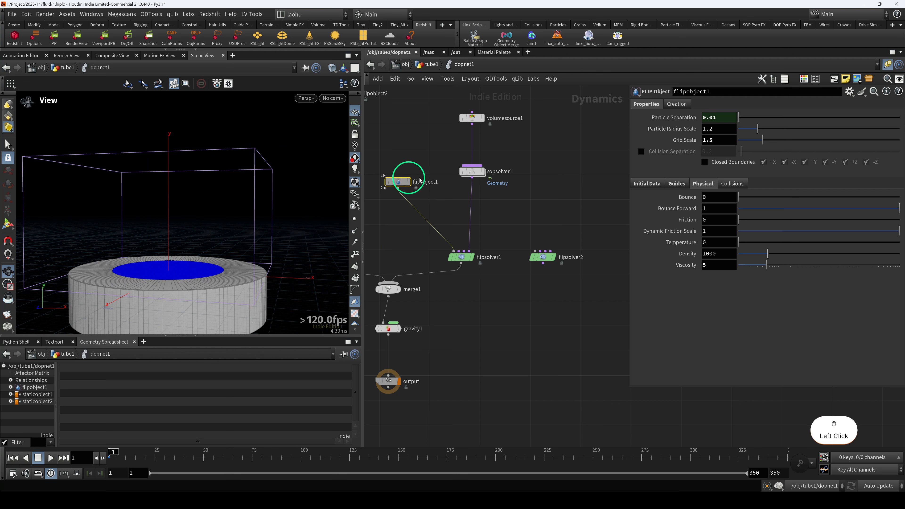
left_click_drag(473, 173, 474, 183)
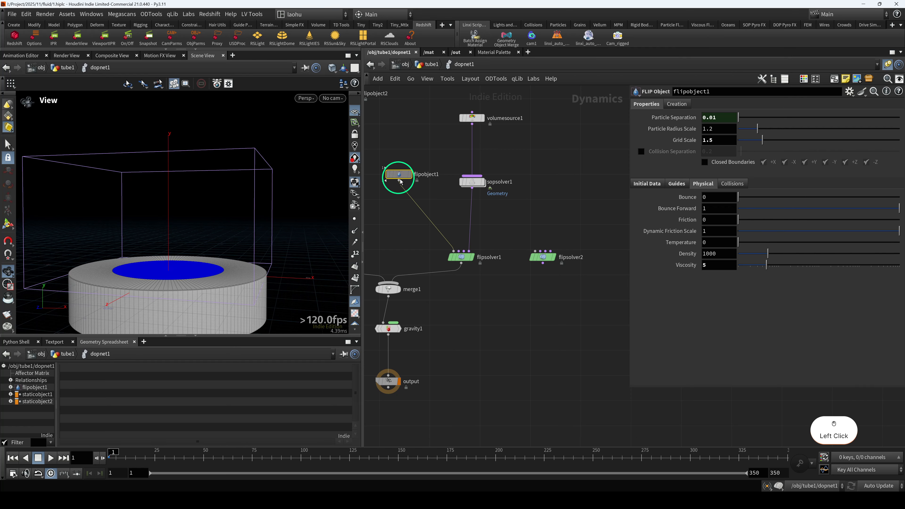
left_click_drag(242, 233, 186, 250, "alt")
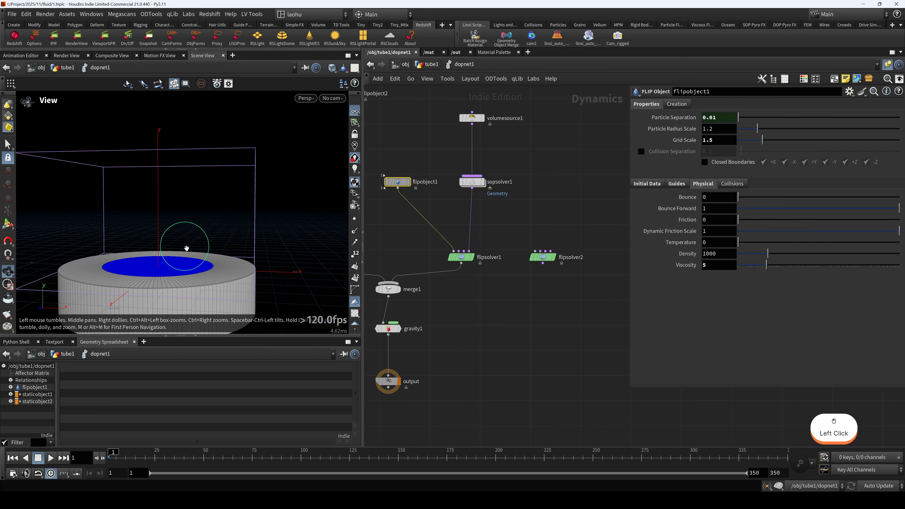
scroll(189, 251, "up", 4)
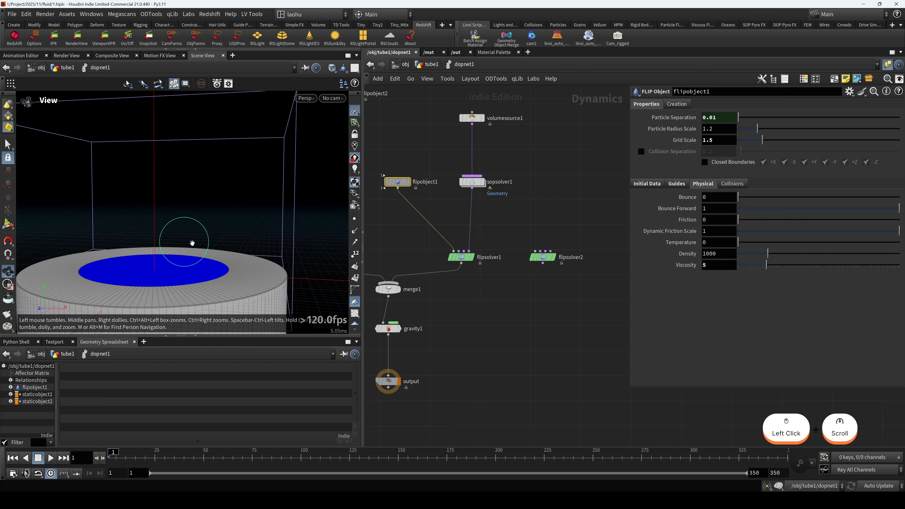
scroll(221, 252, "down", 5)
left_click_drag(221, 252, 219, 252)
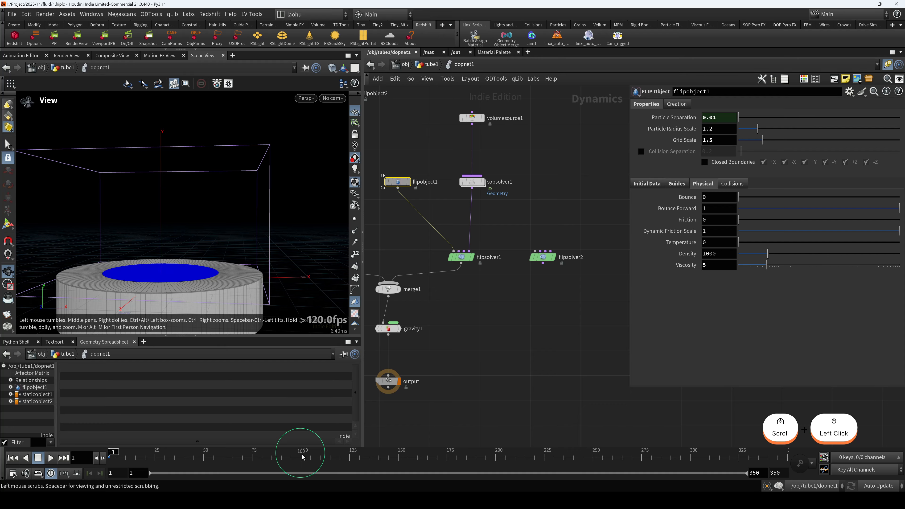
Bring up flipsolver1's settings and review its Substeps and the Particle Motion Behavior options, including Add ID Attribute
left_click_drag(226, 217, 209, 238, "alt")
scroll(210, 239, "up", 5, "alt")
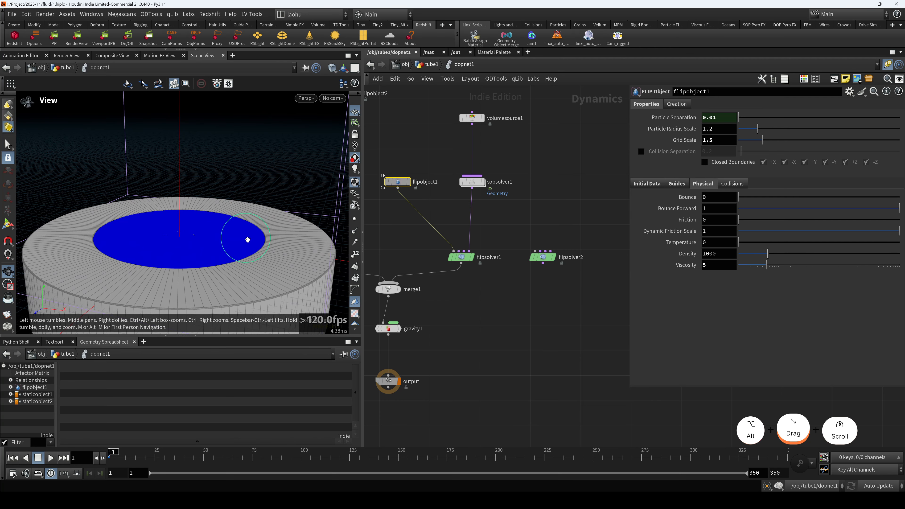
scroll(242, 246, "down", 8, "alt")
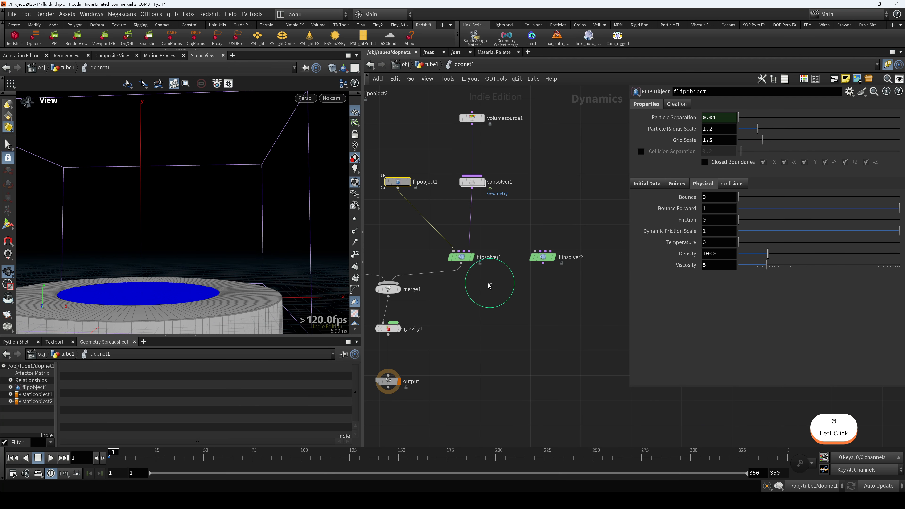
left_click_drag(490, 286, 457, 250)
left_click(641, 117)
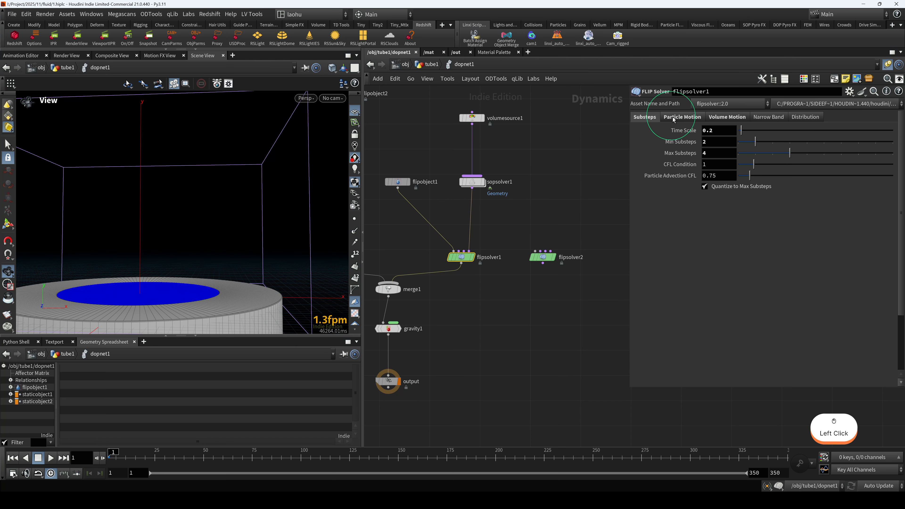
left_click(663, 118)
left_click(646, 185)
left_click(705, 227)
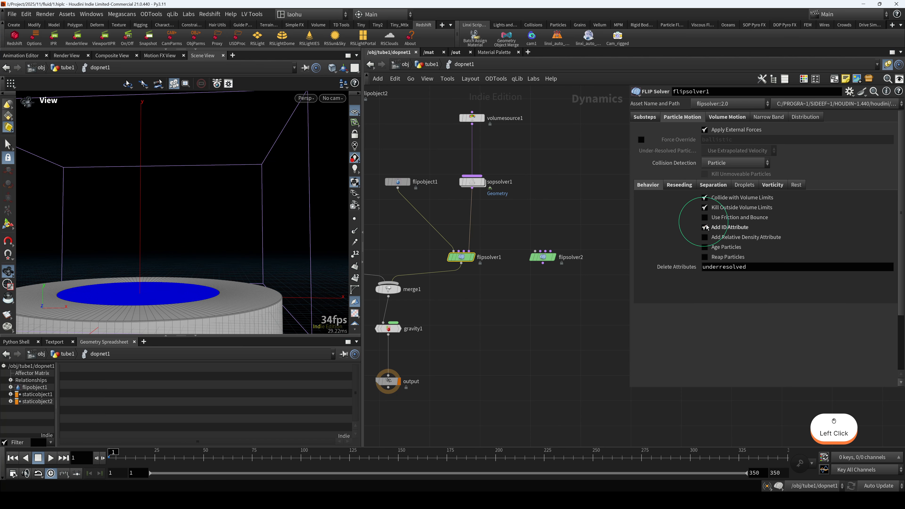
Shift the flipsolver1 node slightly up in the network, and view the whole volume limits box around the tube
scroll(208, 251, "down", 3, "alt")
mouse_move(209, 249)
left_mouse_down("alt")
mouse_move(160, 249)
mouse_move(249, 231)
mouse_move(210, 234)
left_mouse_up("alt")
left_click_drag(461, 257, 464, 253)
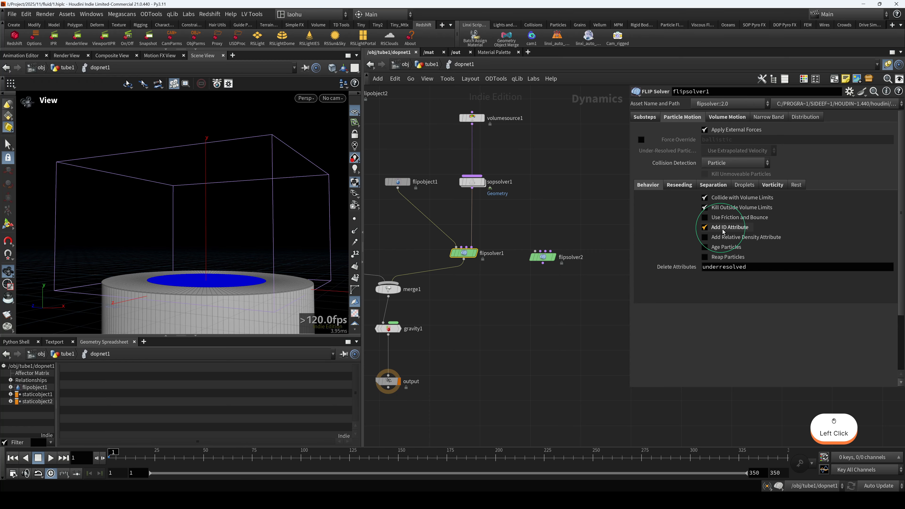
mouse_move(193, 250)
left_mouse_down("alt")
mouse_move(165, 252)
mouse_move(185, 250)
left_mouse_up("alt")
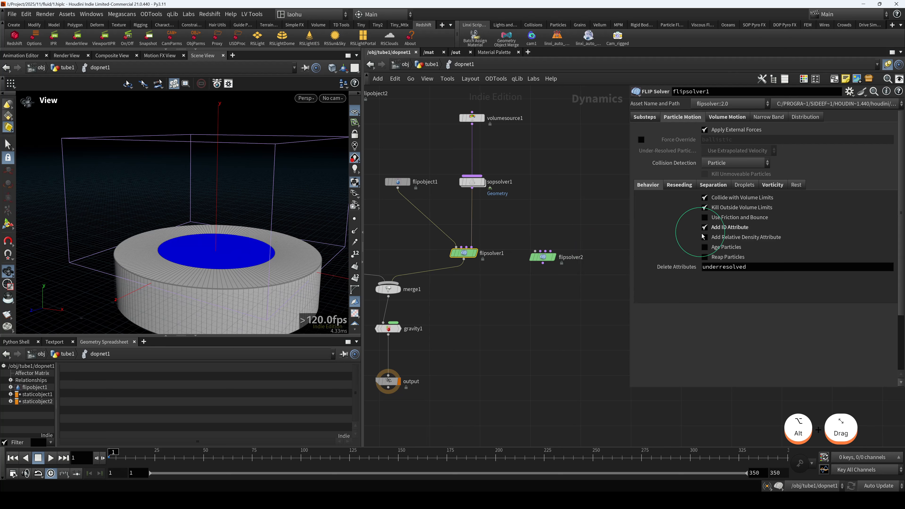
middle_click_drag(233, 252, 222, 253, "alt")
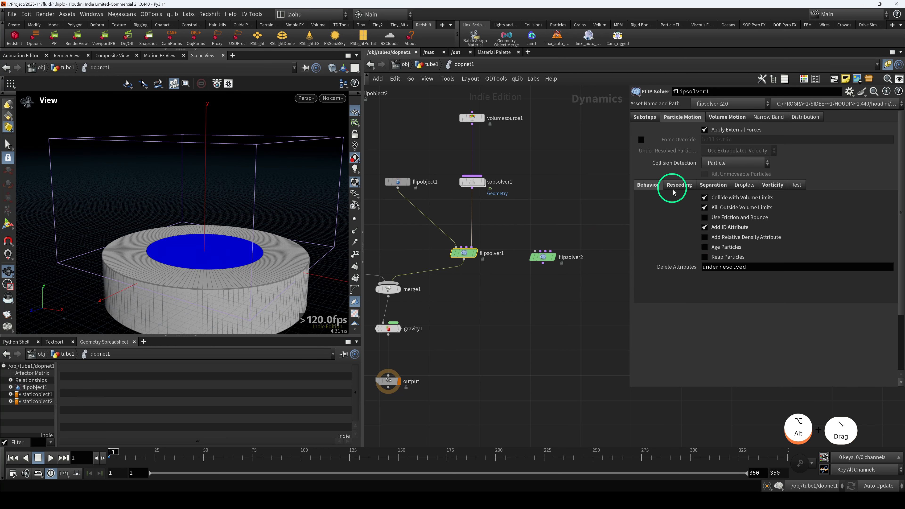
Show flipsolver1's Reseeding options, and shift its node slightly down in the network
left_click(688, 186, "alt")
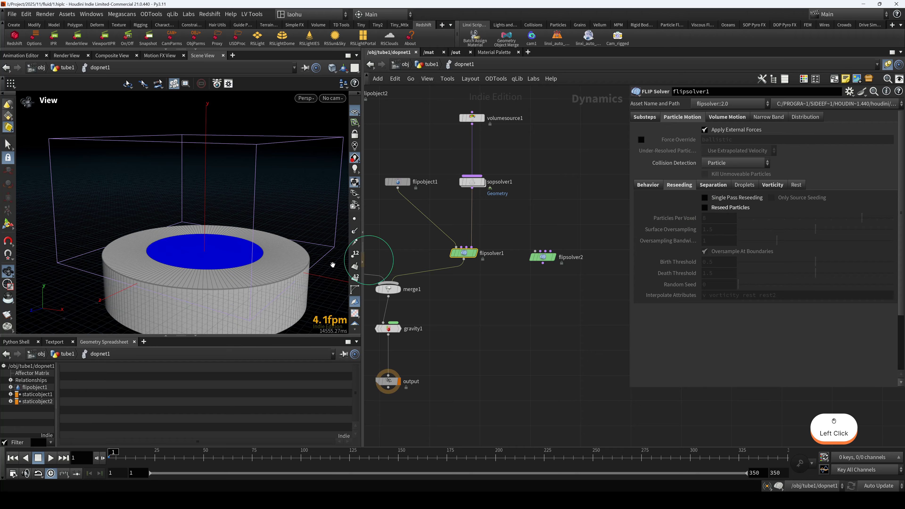
scroll(249, 236, "up", 5)
left_click_drag(192, 271, 215, 255)
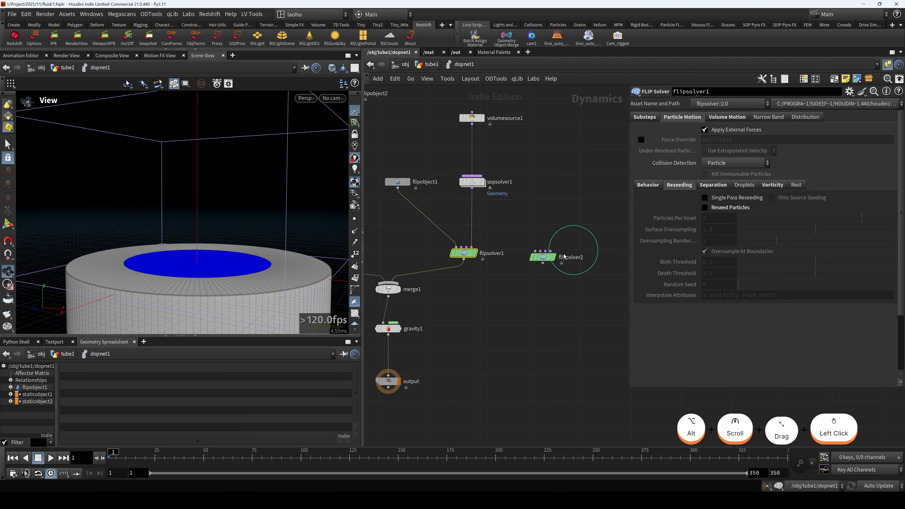
mouse_move(463, 254)
left_mouse_down()
mouse_move(465, 265)
mouse_move(463, 257)
left_mouse_up()
left_click_drag(156, 278, 187, 268, "alt")
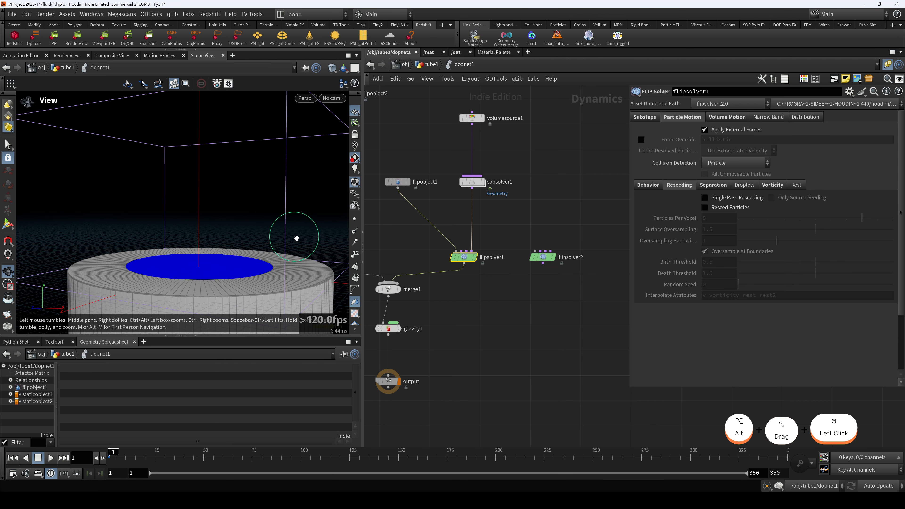
left_click_drag(256, 252, 232, 241, "alt")
scroll(235, 259, "down", 3, "alt")
scroll(228, 242, "up", 4, "alt")
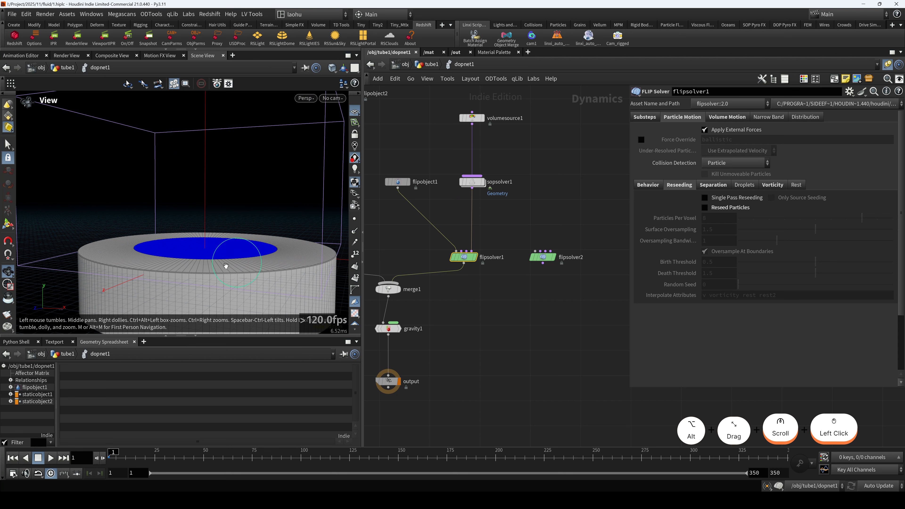
Compare flipsolver1's Behavior and Reseeding options while viewing the blue fluid area on the tube
left_click(651, 186)
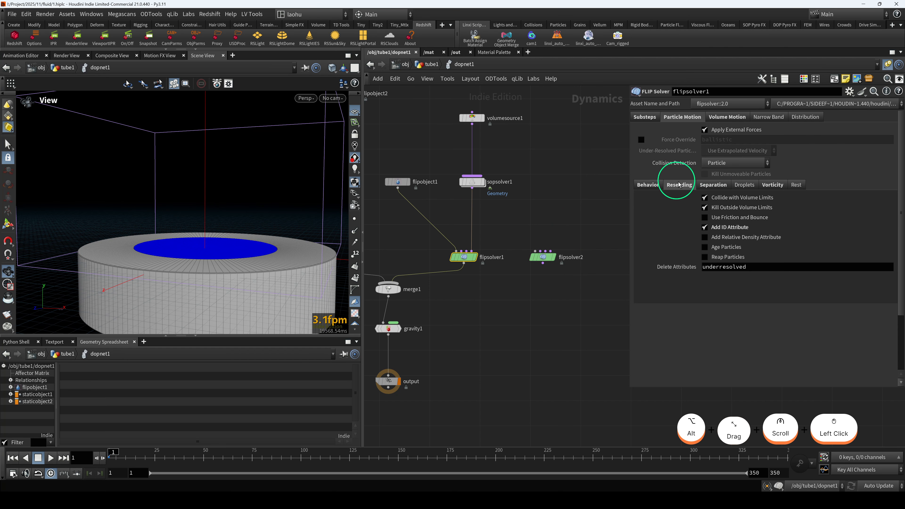
left_click(679, 185)
left_click_drag(227, 237, 264, 240, "alt")
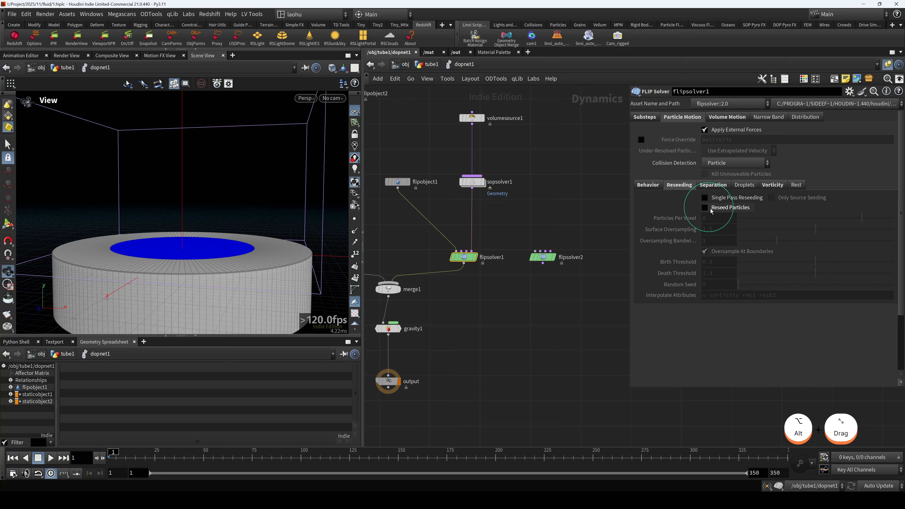
left_click_drag(317, 233, 250, 234, "alt")
left_click(647, 185)
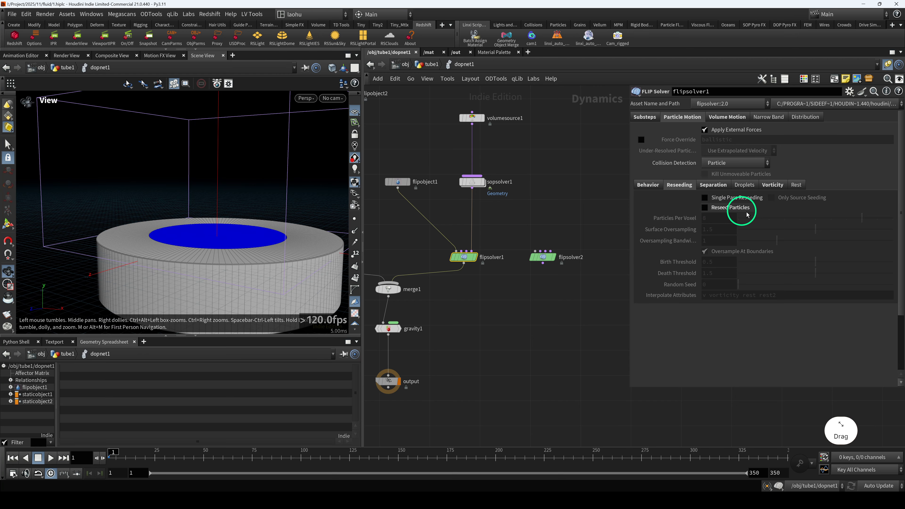
left_click_drag(218, 216, 240, 204, "alt")
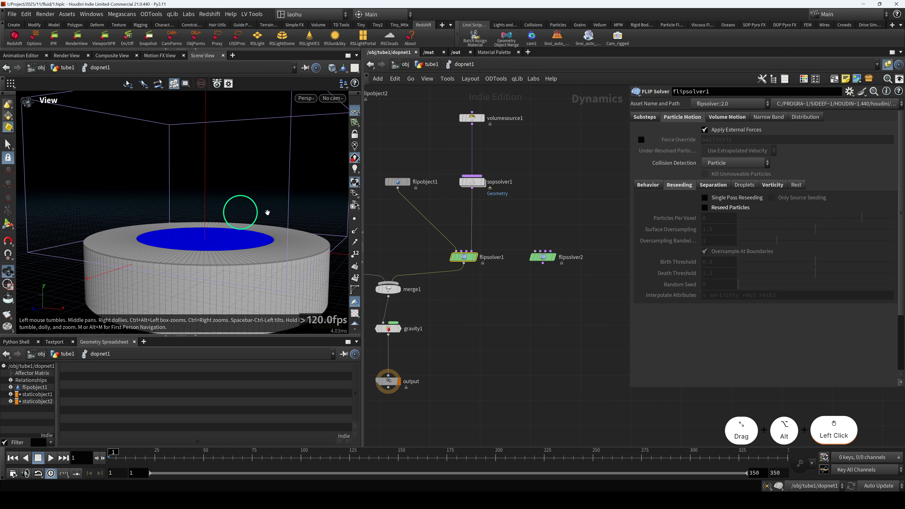
Recheck flipobject1's Physical properties, and examine the tube from several angles alongside flipsolver1's Reseeding options
left_click(397, 181)
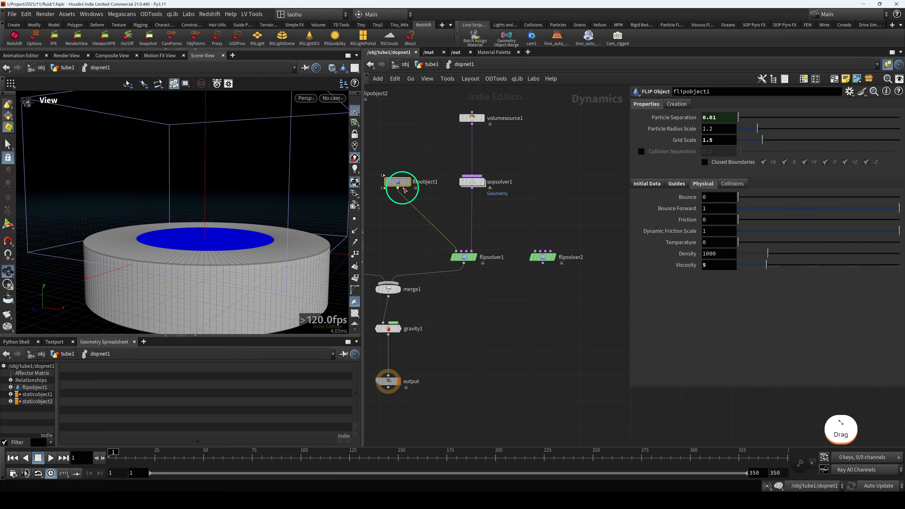
left_click(463, 257)
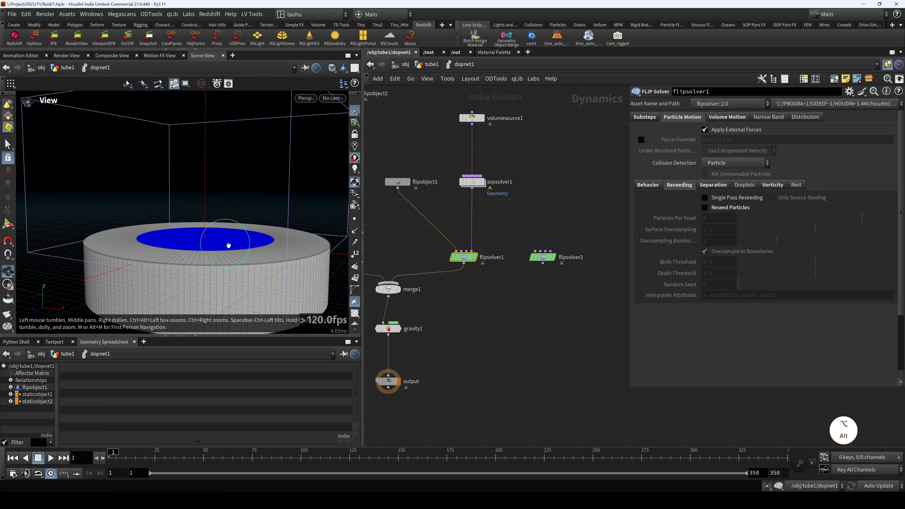
left_click(228, 212)
scroll(231, 214, "up", 3)
scroll(237, 214, "down", 5)
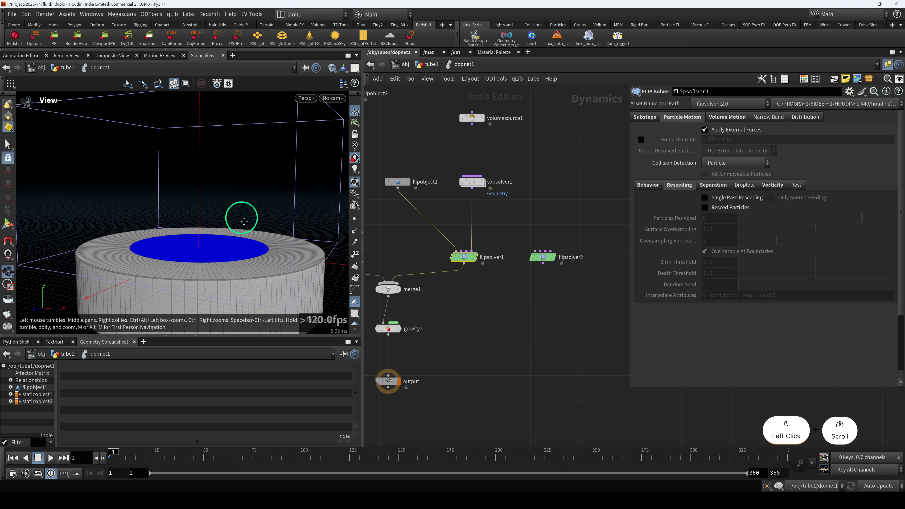
left_click_drag(242, 216, 343, 212, "alt")
left_click_drag(277, 206, 193, 200, "alt")
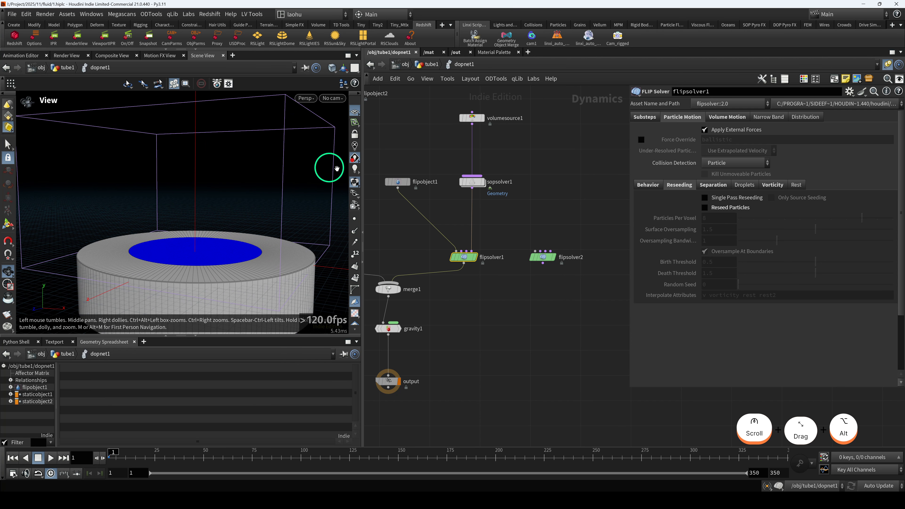
scroll(242, 197, "up", 2)
left_click_drag(241, 199, 243, 202, "alt")
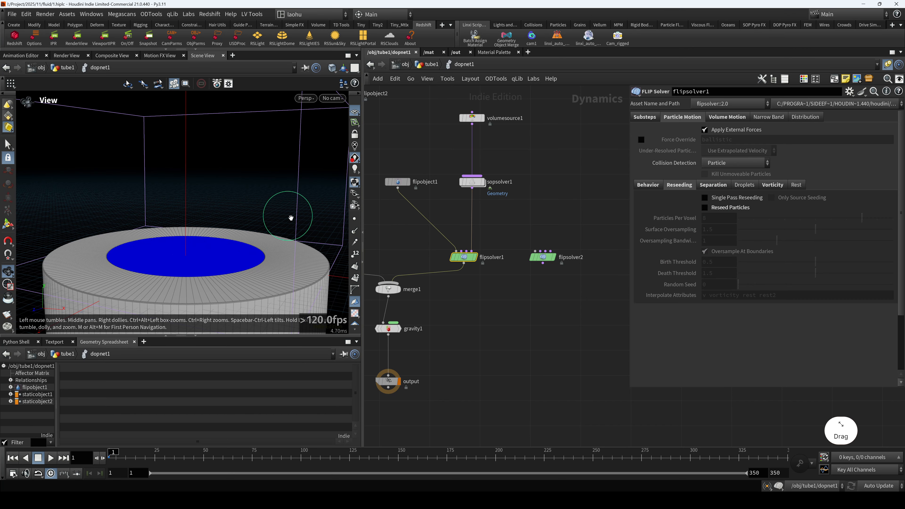
left_click_drag(277, 200, 240, 202, "alt")
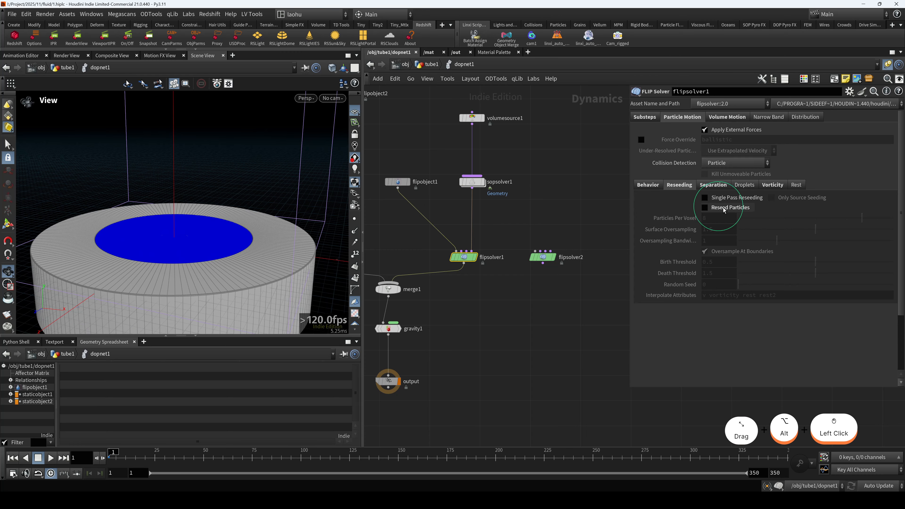
left_click_drag(188, 222, 200, 206, "alt")
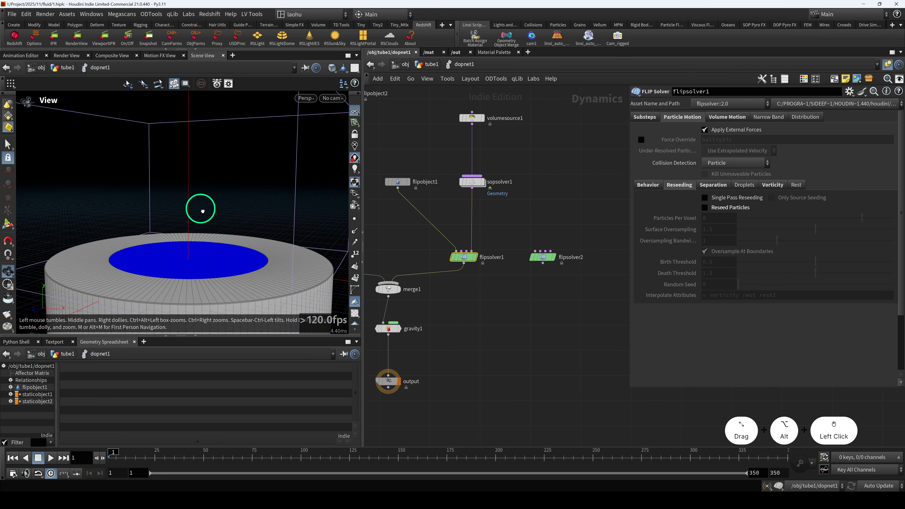
Show flipsolver1's particle Separation settings, and shift the sopsolver1 node slightly down in the network
left_click(711, 185)
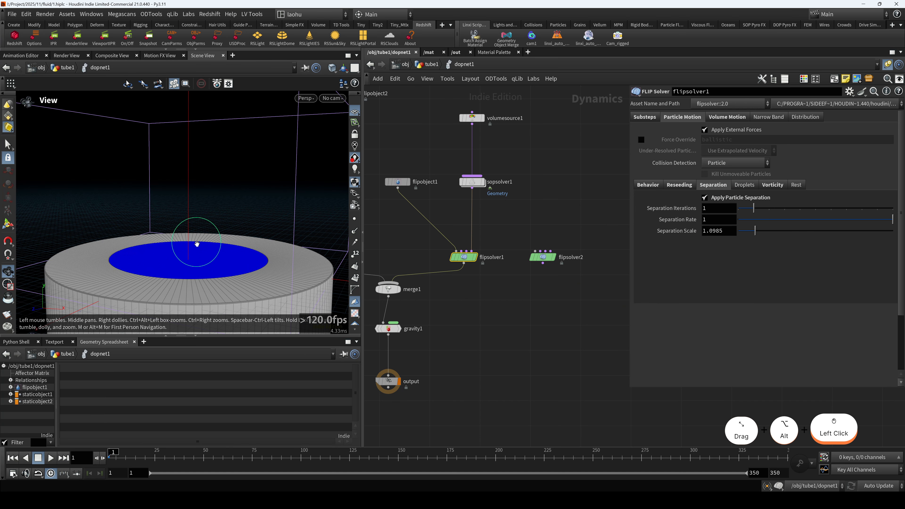
scroll(198, 243, "up", 3)
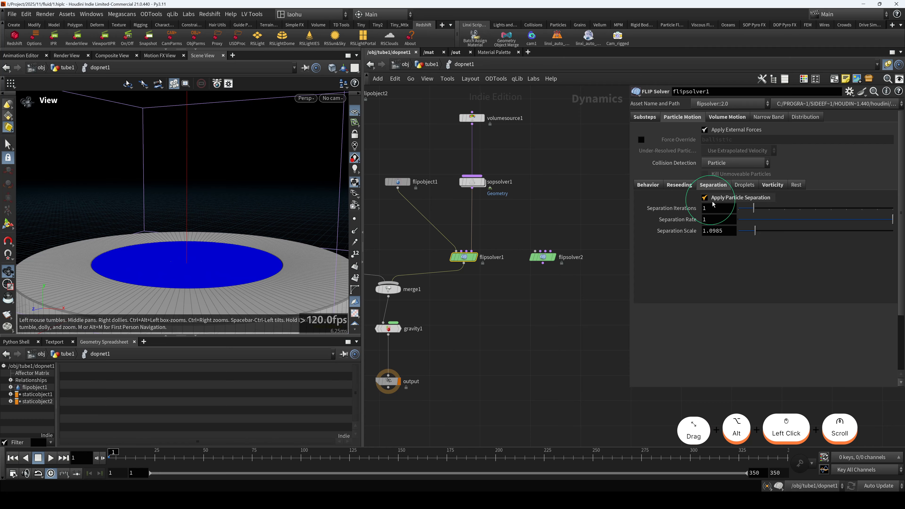
left_click_drag(281, 244, 258, 237)
left_click(476, 182)
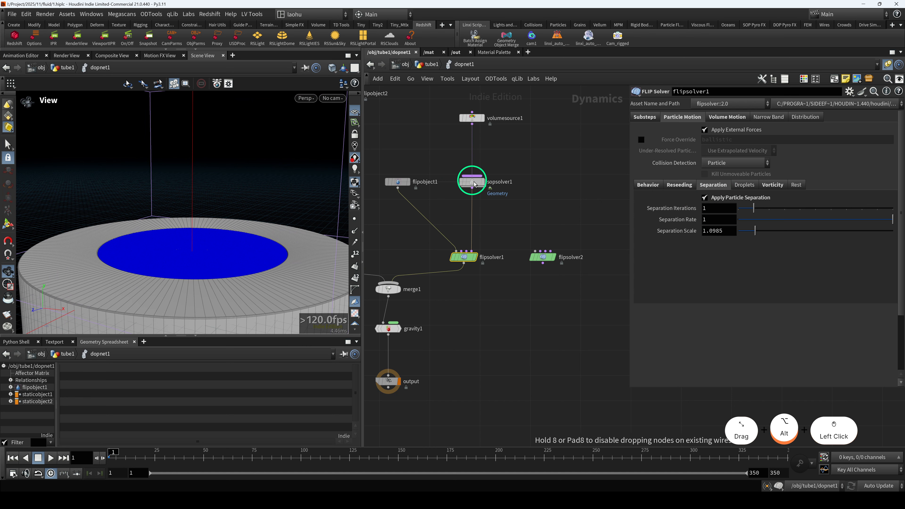
left_click(474, 258)
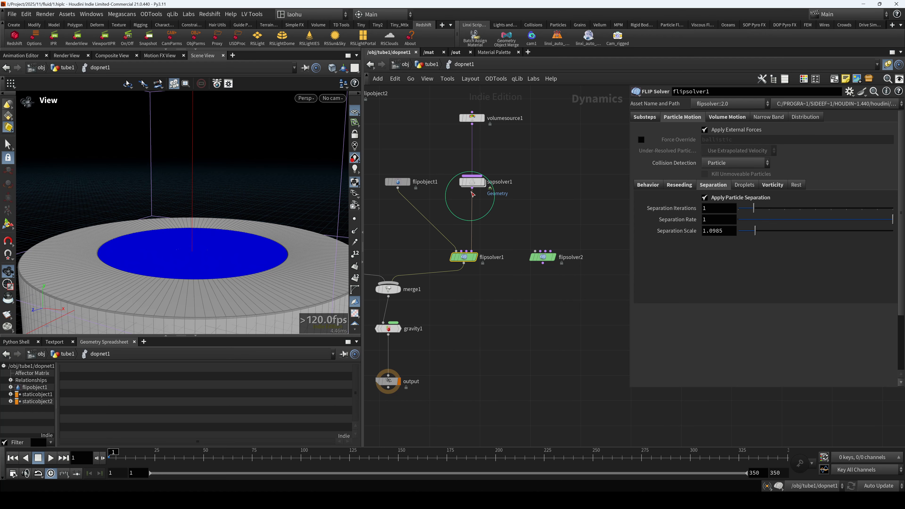
left_click_drag(473, 184, 474, 191)
left_click(702, 217)
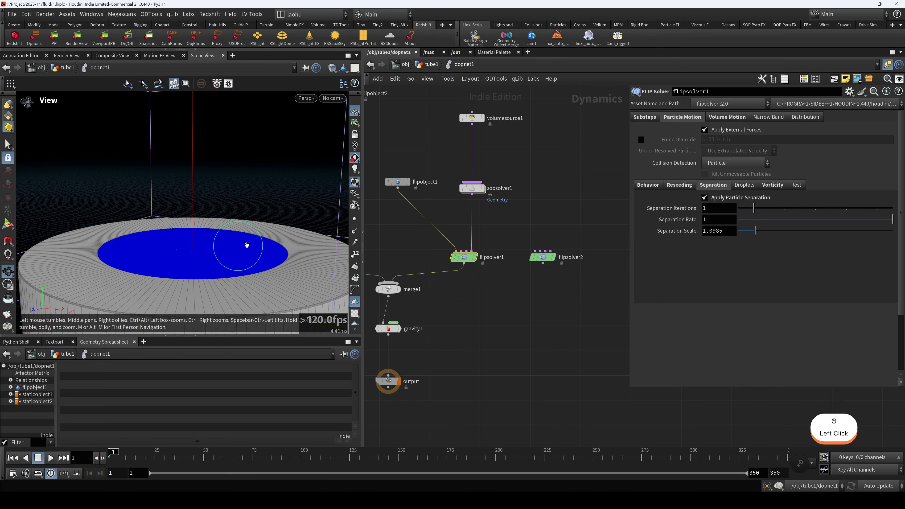
Review the Apply Particle Separation option while examining the blue fluid area on the tube up close
scroll(262, 256, "up", 2)
scroll(263, 257, "up", 2)
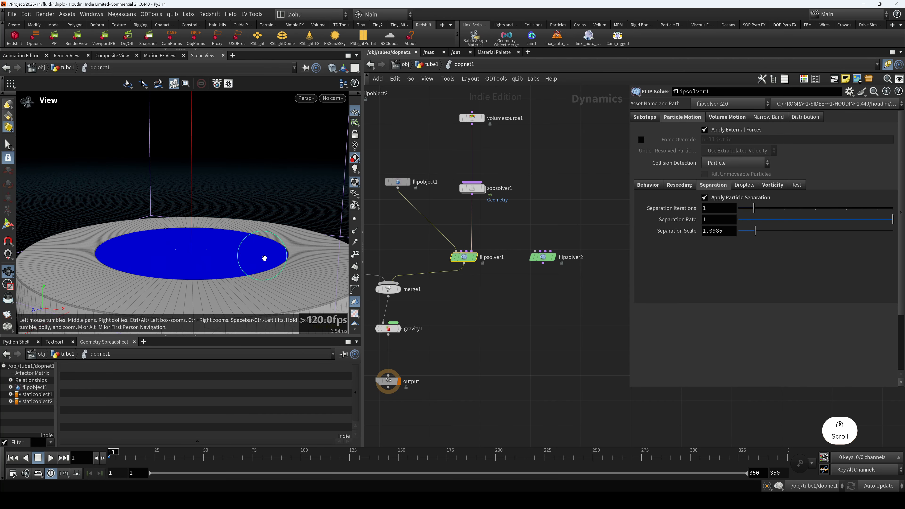
left_click_drag(263, 259, 270, 250, "alt")
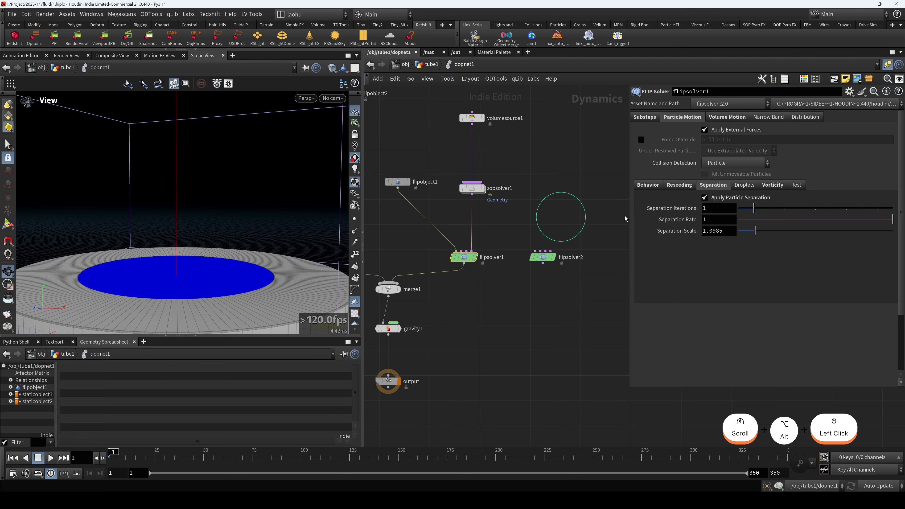
left_click_drag(326, 242, 292, 242, "alt")
left_click(715, 199, "alt")
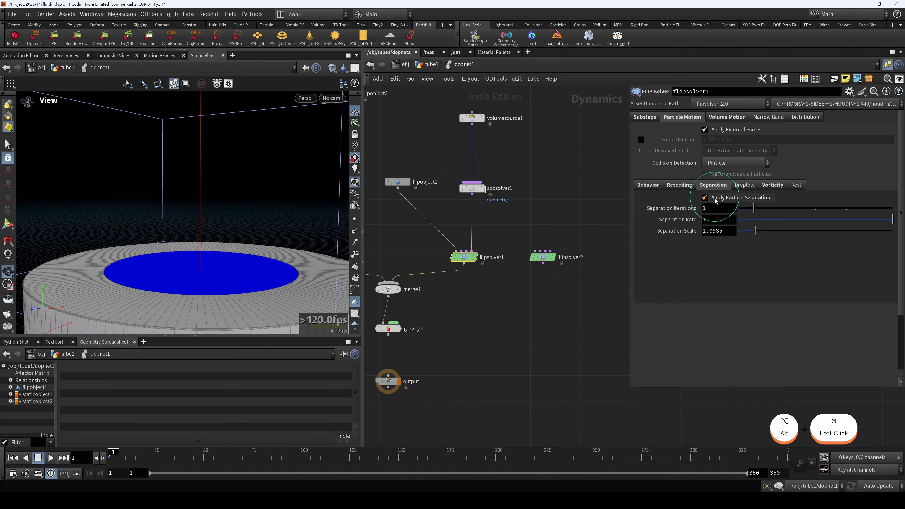
left_click_drag(228, 255, 249, 243, "alt")
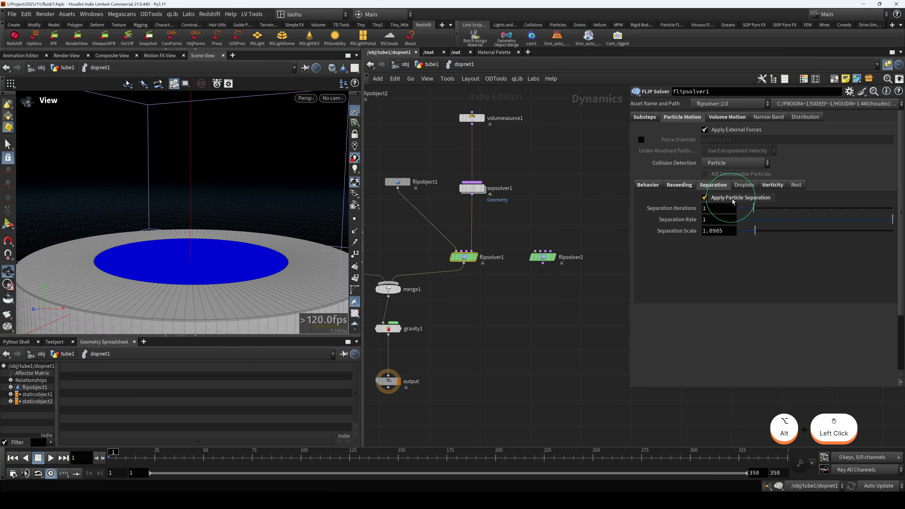
left_click_drag(229, 261, 241, 258, "alt")
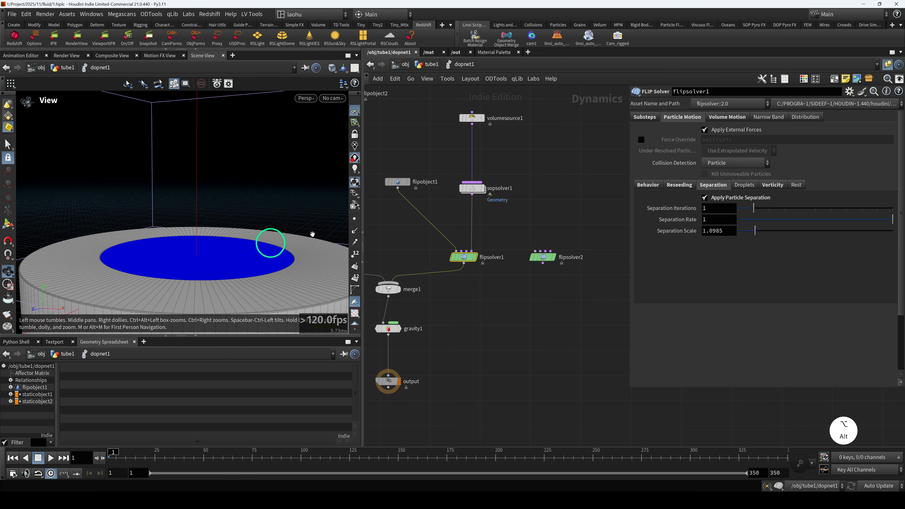
Review flipsolver1's Droplets and Vorticity options, and look closely at the fluid area on top of the tube
left_click(744, 186)
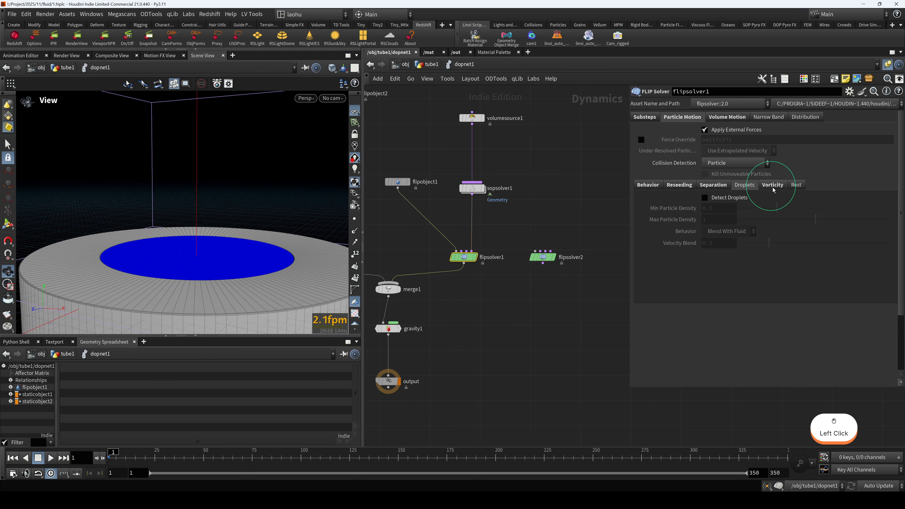
left_click(773, 187)
scroll(260, 221, "down", 3, "alt")
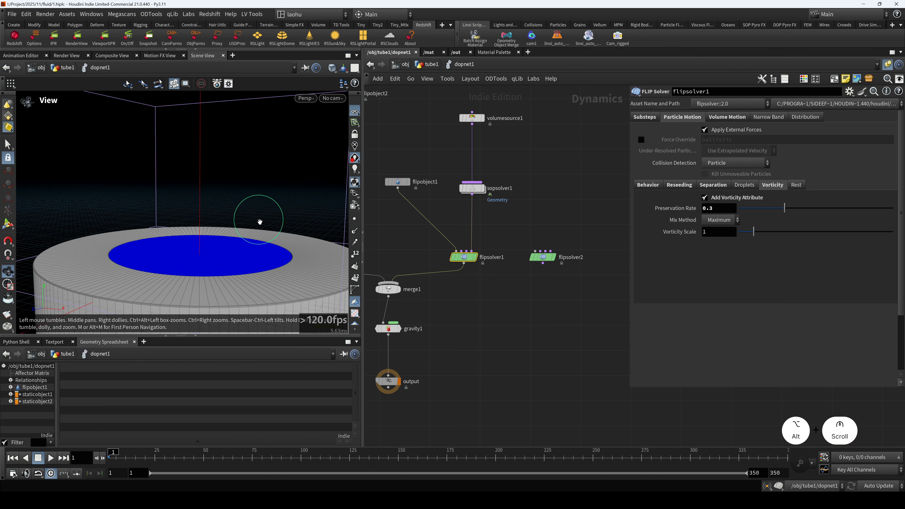
left_click_drag(259, 222, 226, 240, "alt")
scroll(176, 222, "up", 4, "alt")
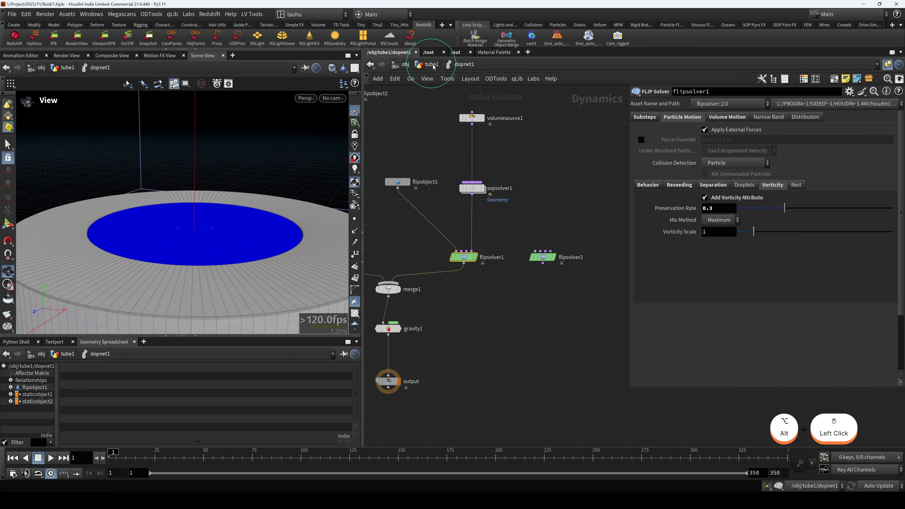
Examine the blue fluid area on top of the tube from several angles alongside flipsolver1's Vorticity options
left_click_drag(248, 198, 257, 224, "alt")
scroll(251, 207, "up", 3, "alt")
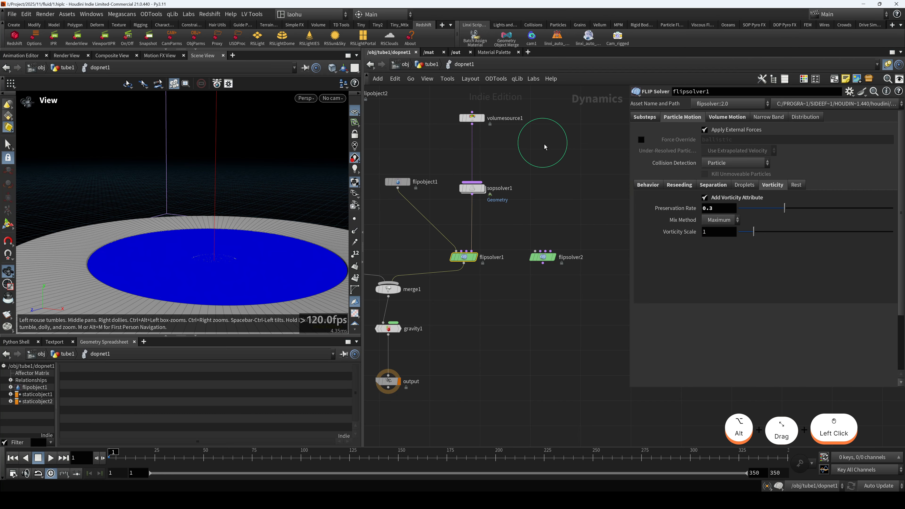
scroll(232, 235, "down", 2)
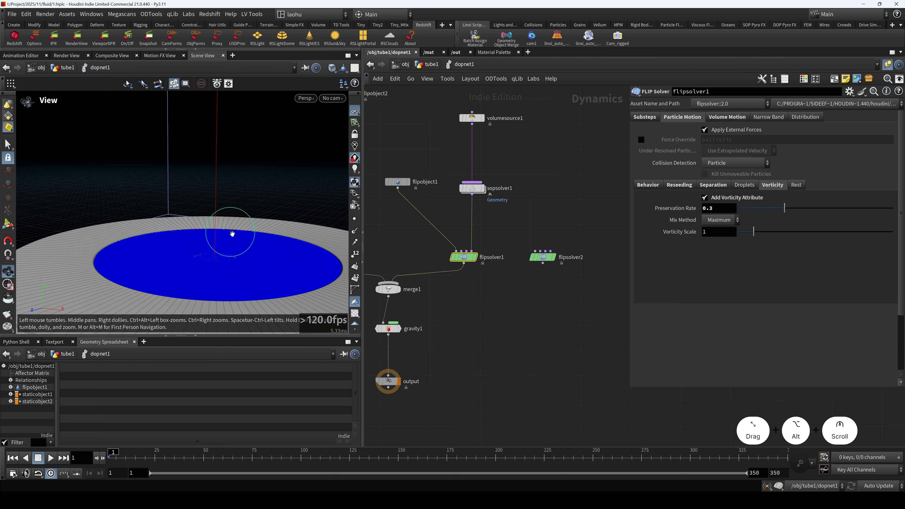
left_click_drag(232, 234, 239, 256, "alt")
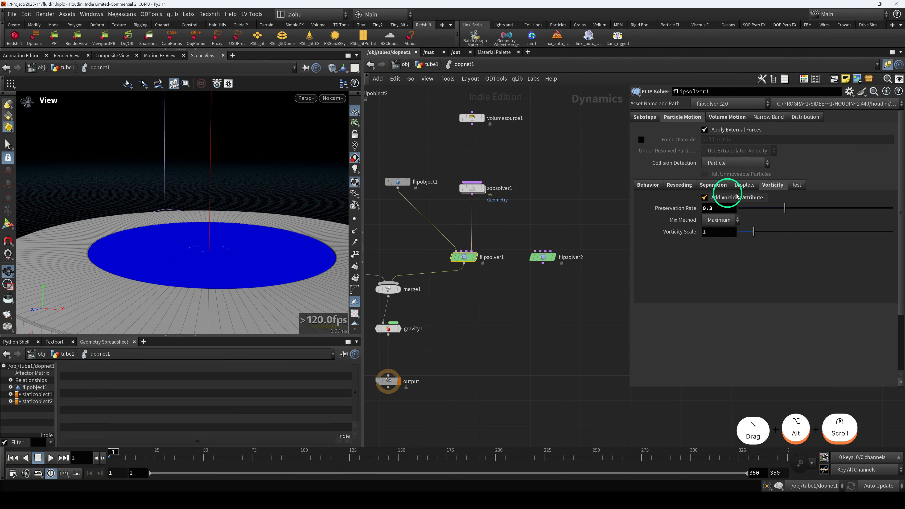
left_click_drag(307, 223, 244, 231, "alt")
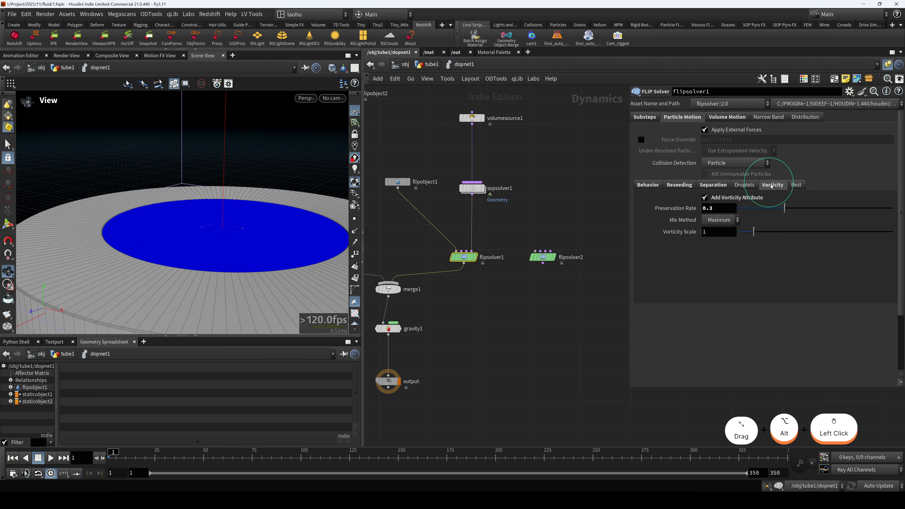
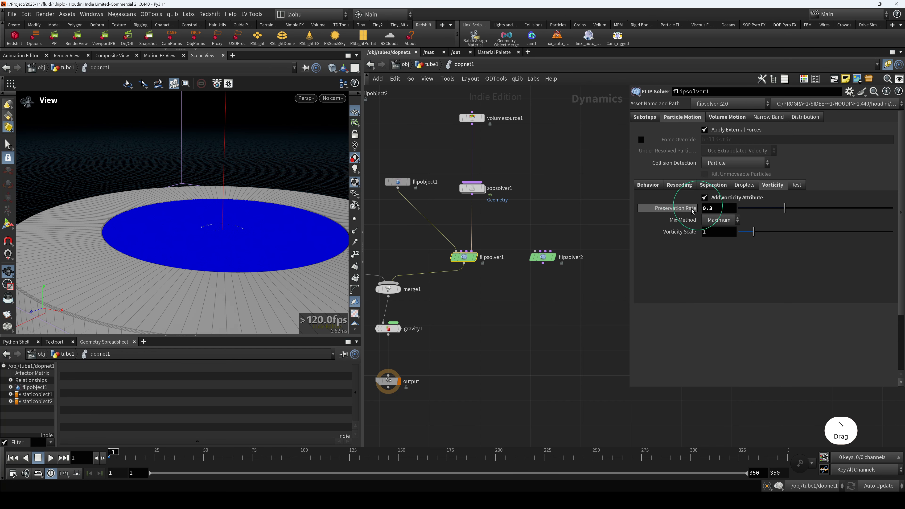
scroll(273, 222, "down", 3)
left_click_drag(275, 214, 269, 215, "alt")
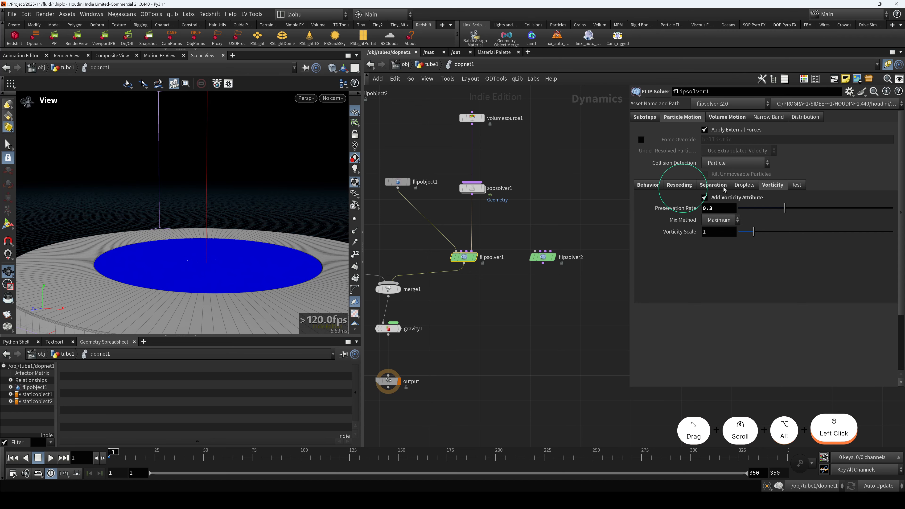
Recheck flipsolver1's Droplets, Separation, Reseeding and Behavior options, and review the Volume Motion limits box around the tube
left_click(742, 185)
left_click(702, 186)
left_click(676, 186)
left_click(654, 190)
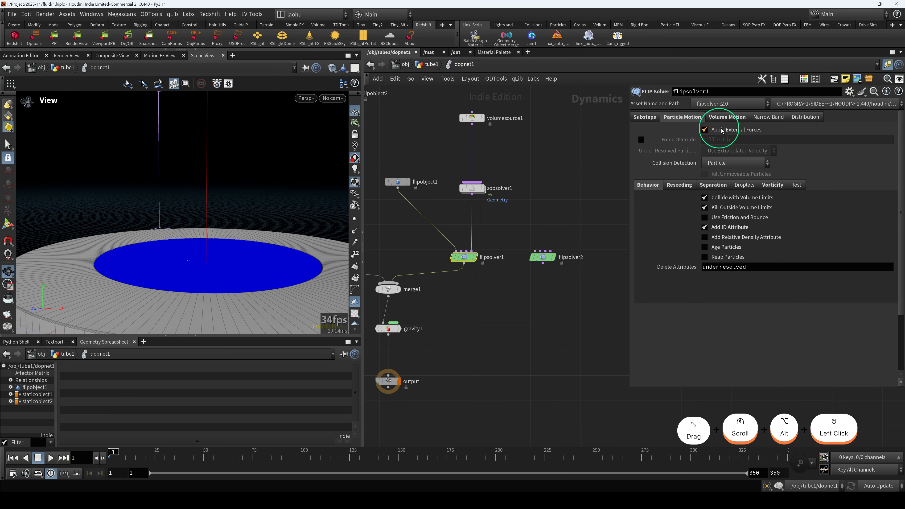
left_click(723, 117)
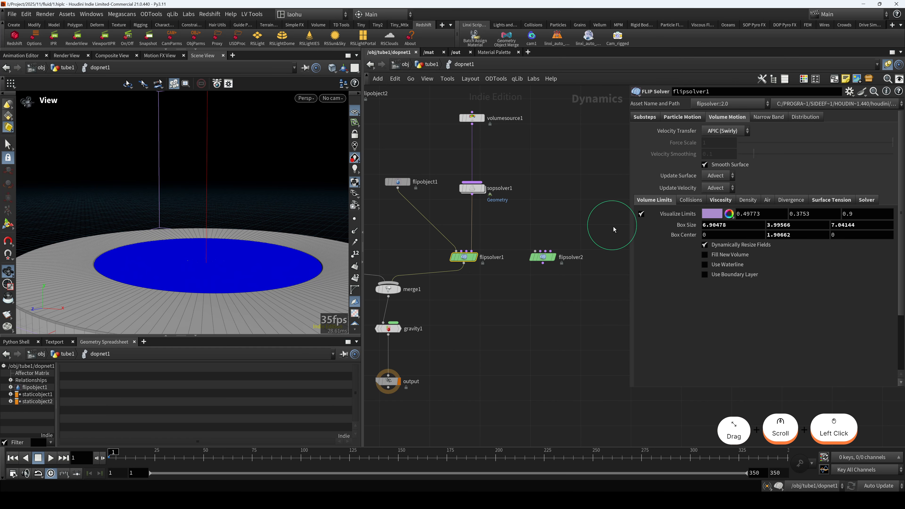
left_click_drag(266, 230, 212, 219, "alt")
scroll(209, 226, "down", 6)
left_click(717, 225)
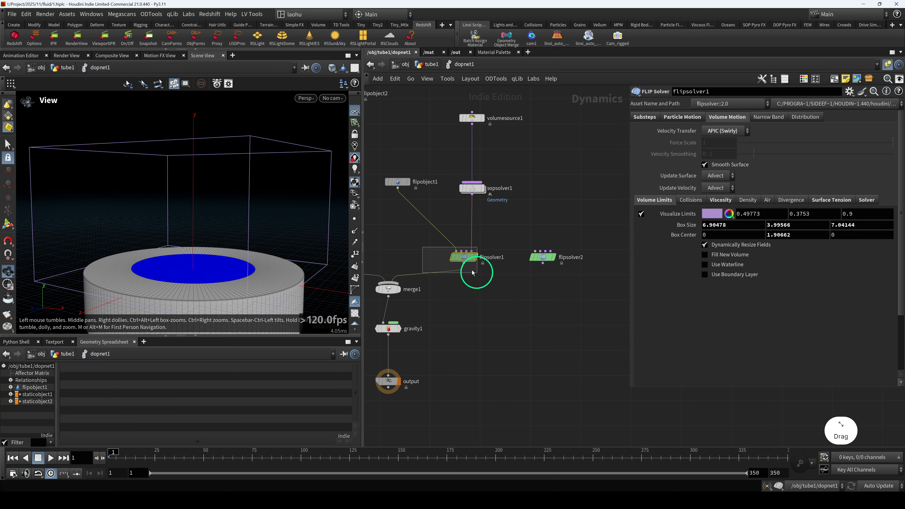
Try to resize flipsolver1's volume limits box interactively in the viewport, and undo the bounding box changes
key("Return")
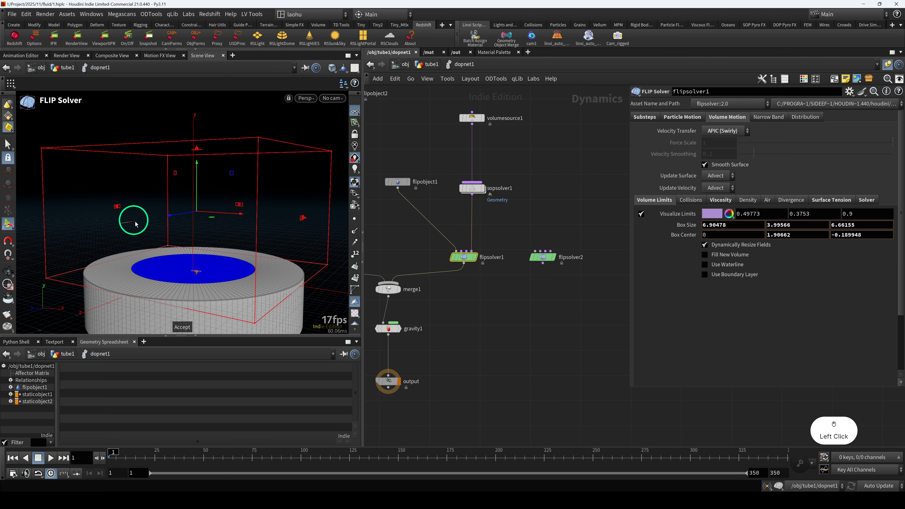
left_click_drag(124, 221, 138, 224)
left_click(320, 241)
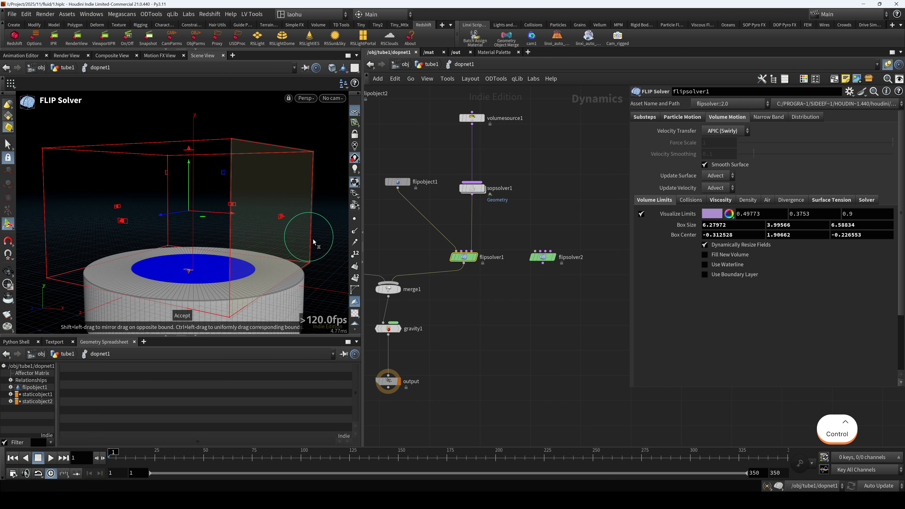
key("ctrl+z")
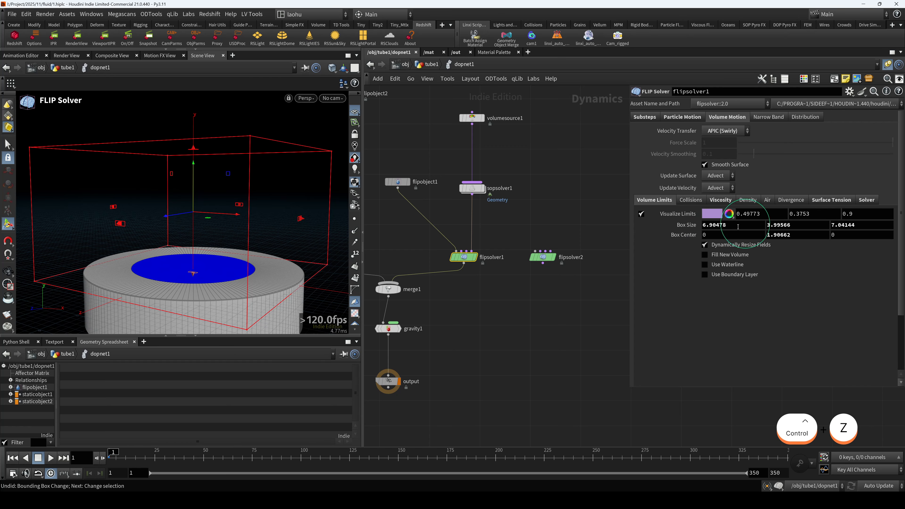
key("Escape")
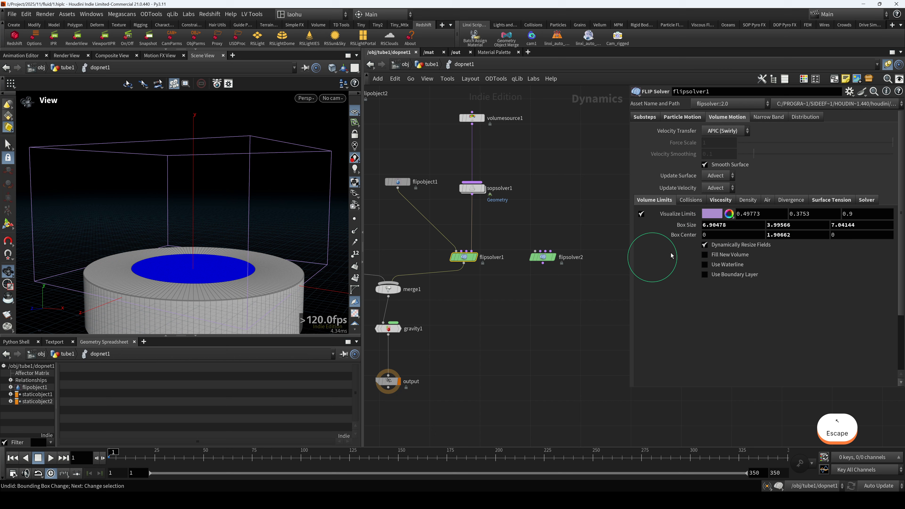
Show flipsolver1's Viscosity options, and shift the flipobject1 node slightly down in the network
left_click(720, 200)
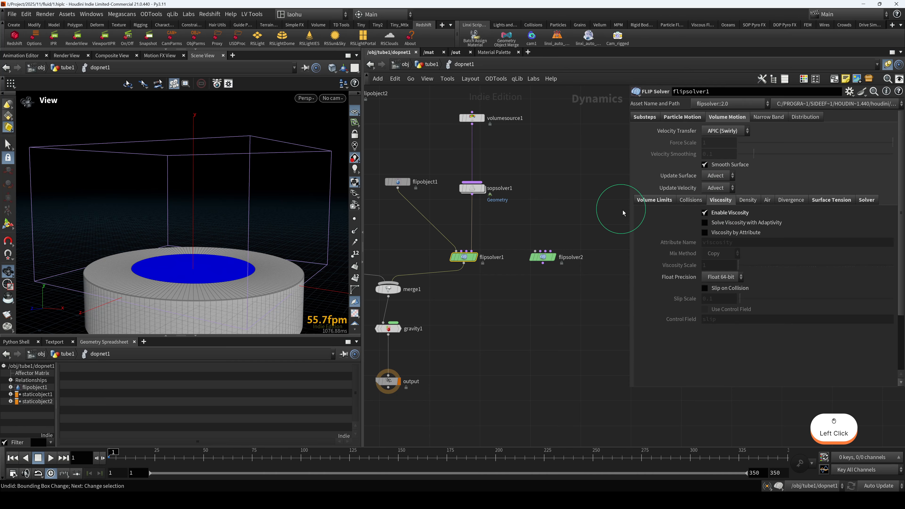
left_click(398, 182)
left_click_drag(401, 186, 398, 193)
middle_click_drag(433, 211, 448, 214)
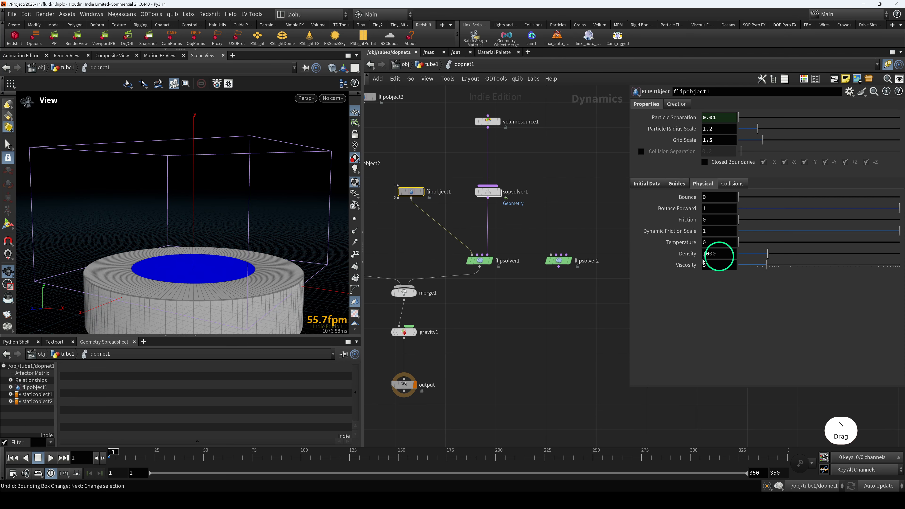
left_click(705, 271)
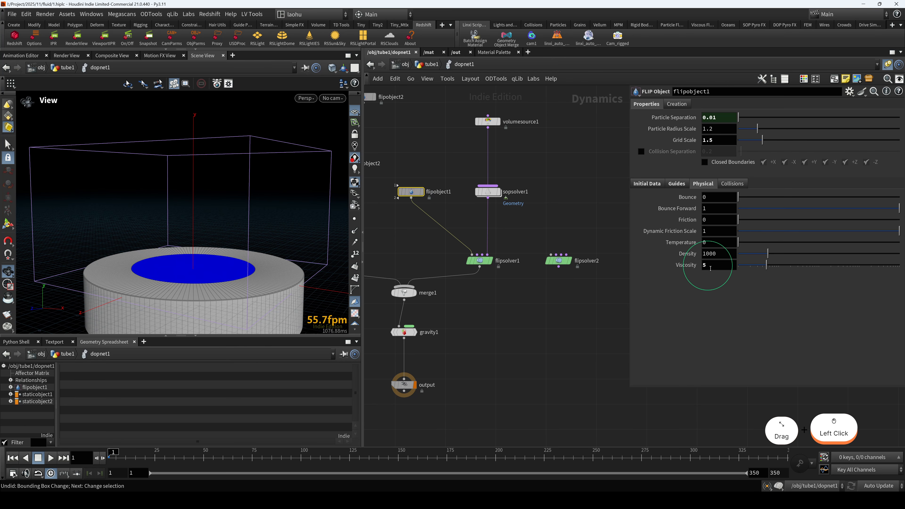
key("ctrl+z")
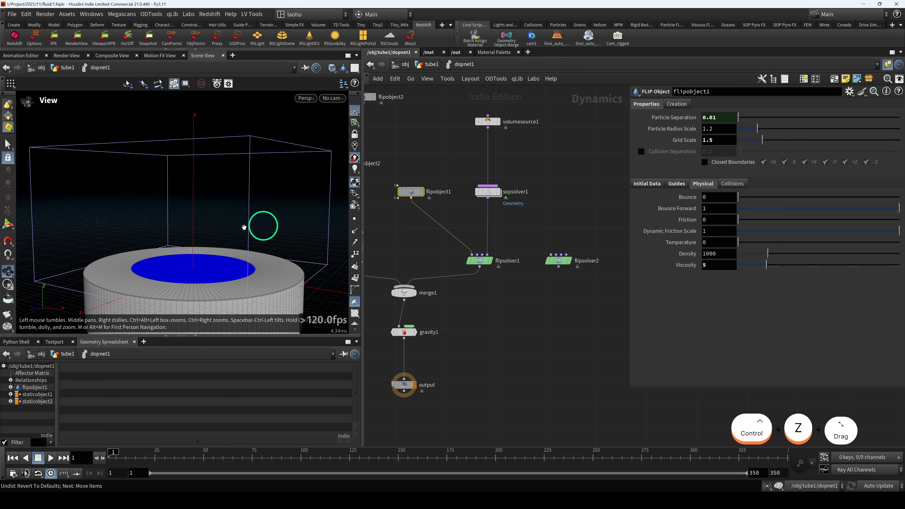
Compare flipsolver1's Enable Viscosity option with the Viscosity value in flipobject1's Physical properties
left_click_drag(243, 227, 188, 246, "alt")
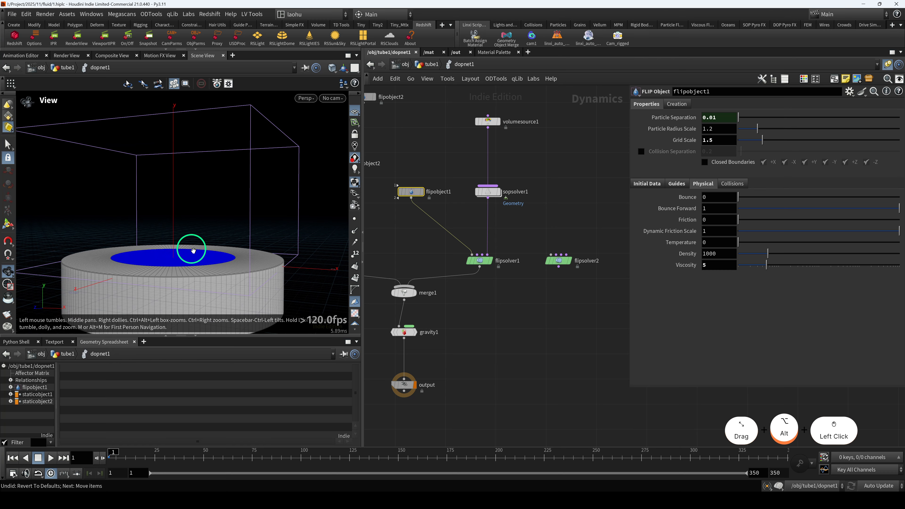
left_click(479, 259)
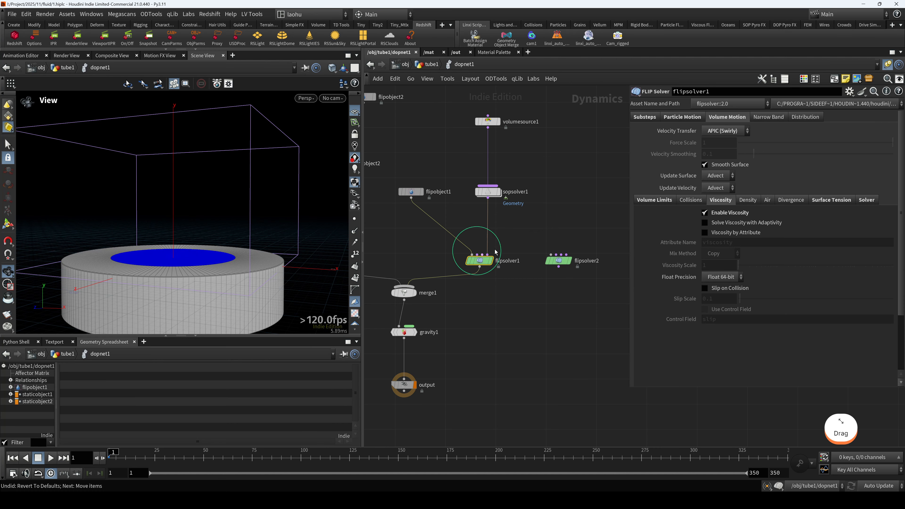
left_click(411, 191)
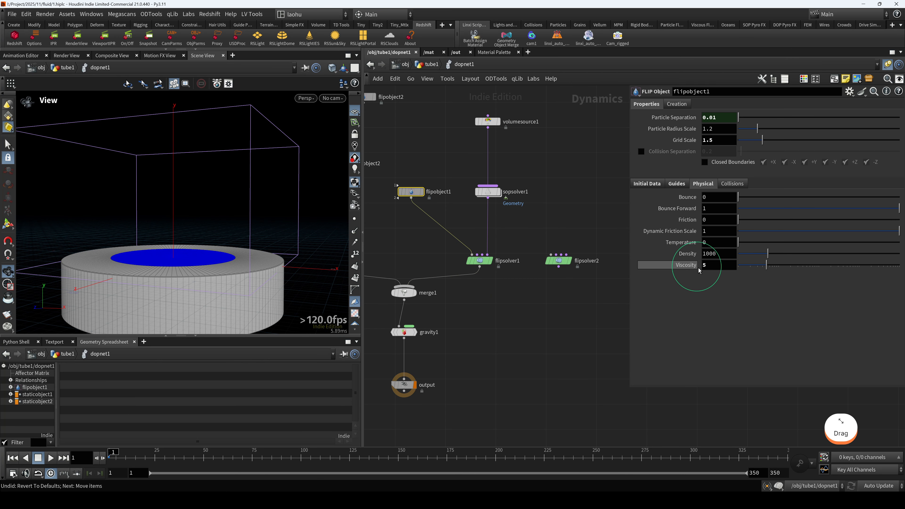
left_click(690, 264)
left_click(709, 267)
left_click(724, 300)
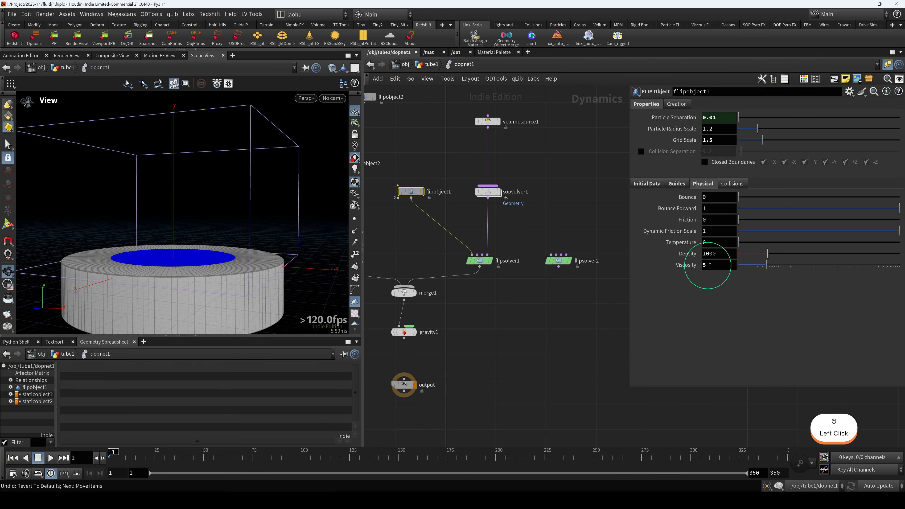
left_click(480, 260)
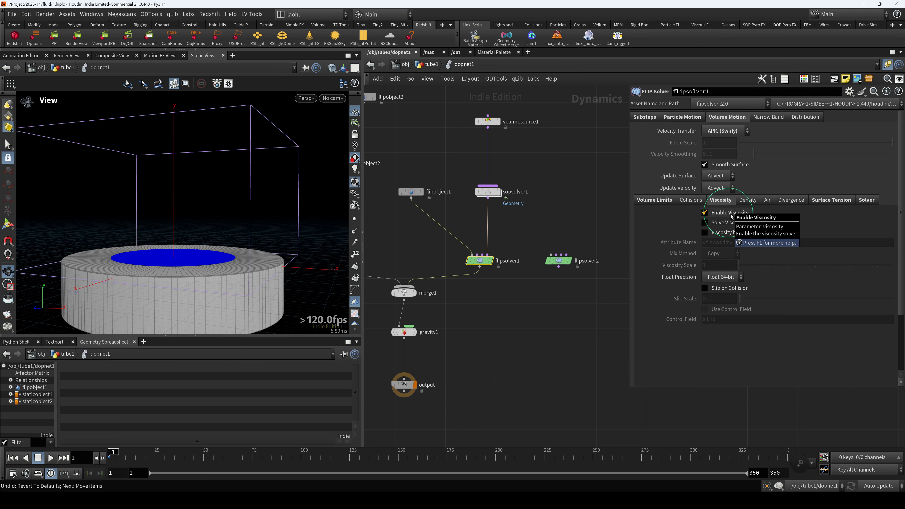
left_click(411, 191)
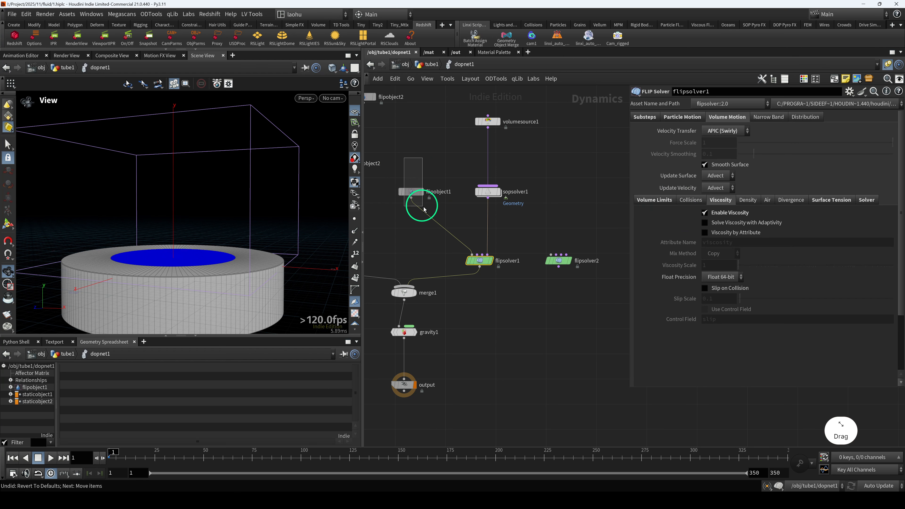
left_click(690, 265)
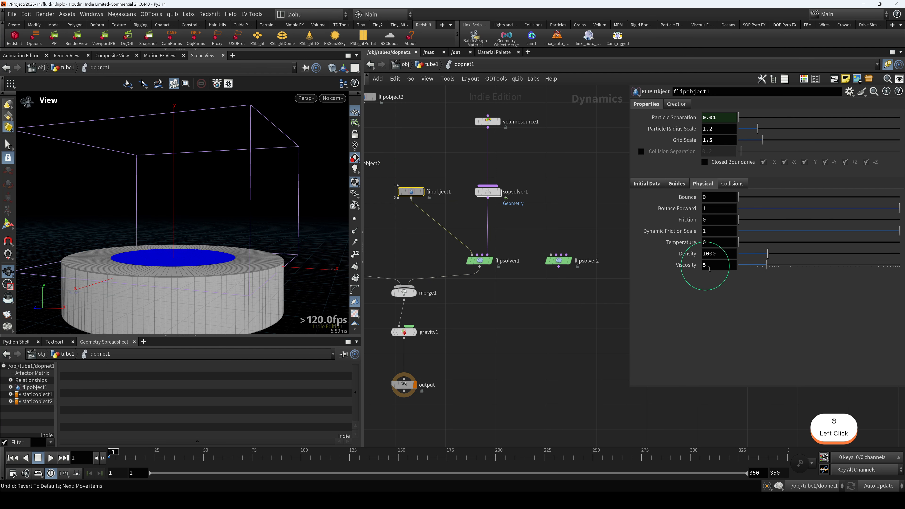
left_click(480, 261)
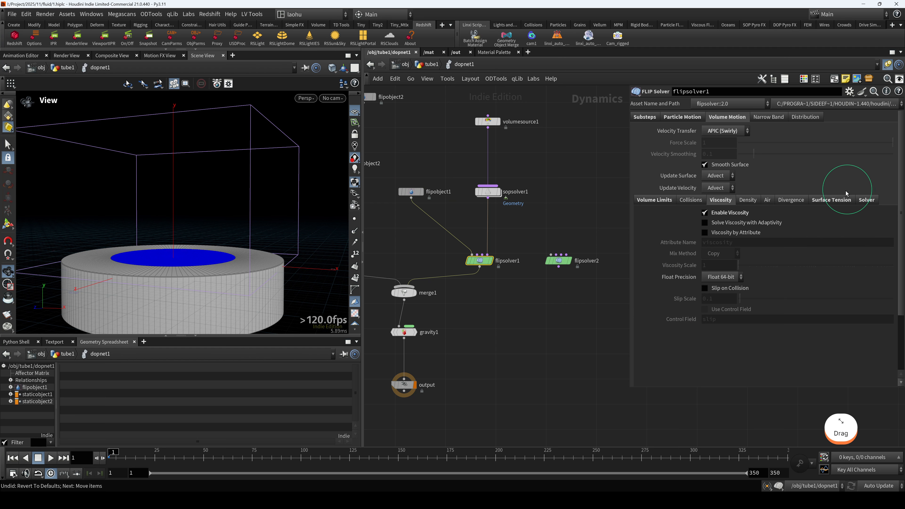
Review flipsolver1's Surface Tension options while looking closely at the fluid area on the tube
left_click(828, 200)
scroll(168, 246, "up", 1)
left_click_drag(172, 223, 202, 253, "alt")
scroll(167, 246, "up", 4, "alt")
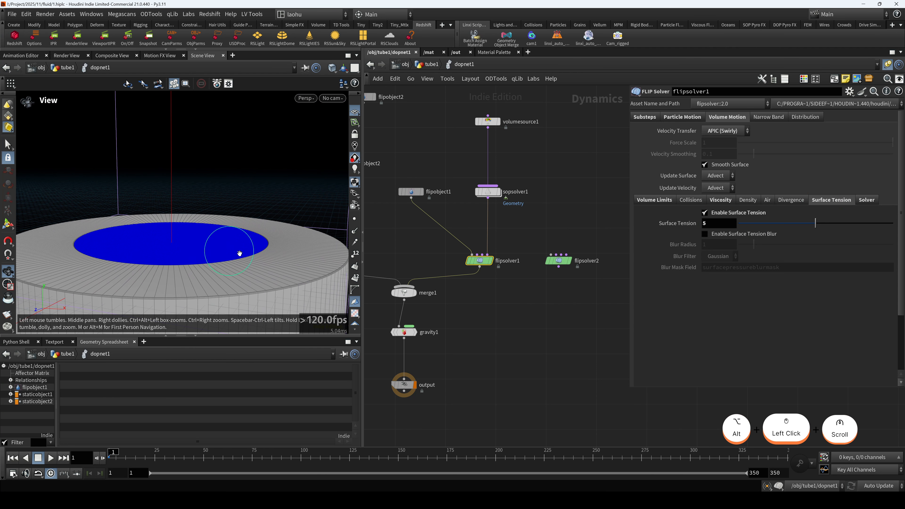
left_click(833, 201)
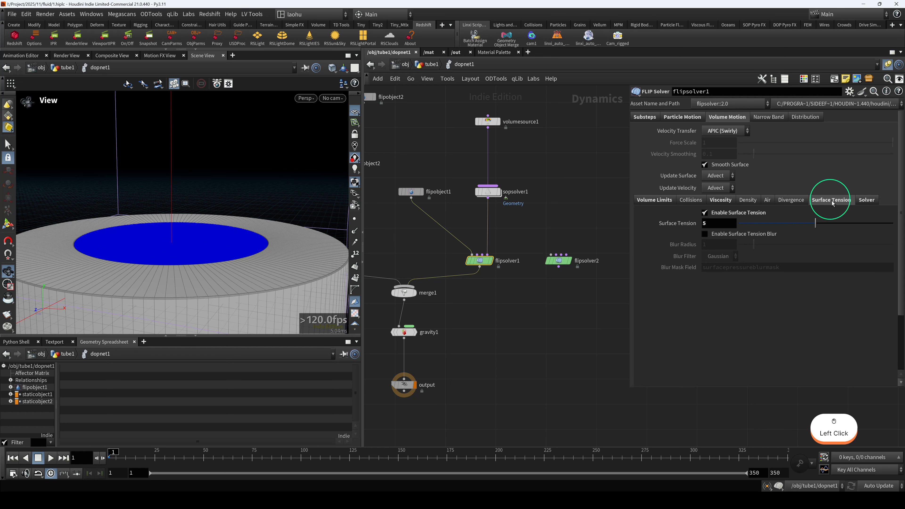
scroll(194, 252, "down", 1, "alt")
left_click_drag(193, 252, 222, 257)
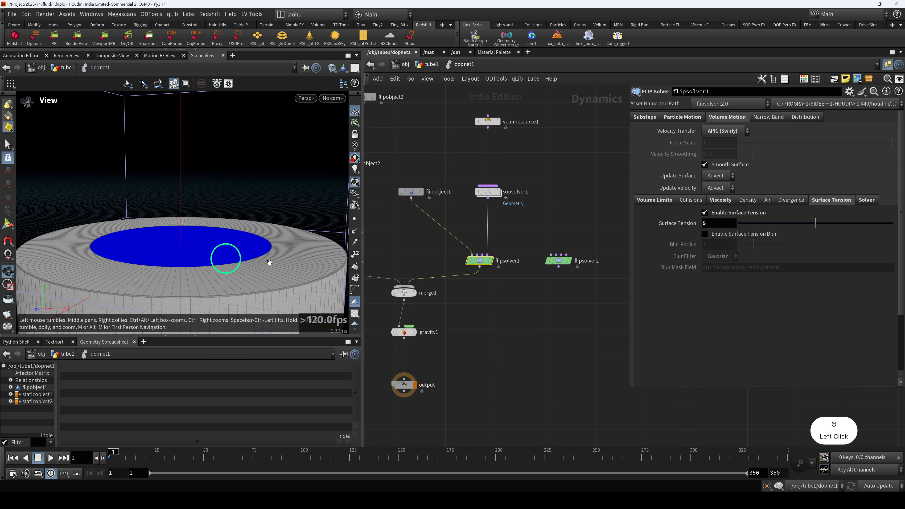
Examine the Surface Tension value against the tube's outer rim and the fluid area from different distances
left_click(738, 221)
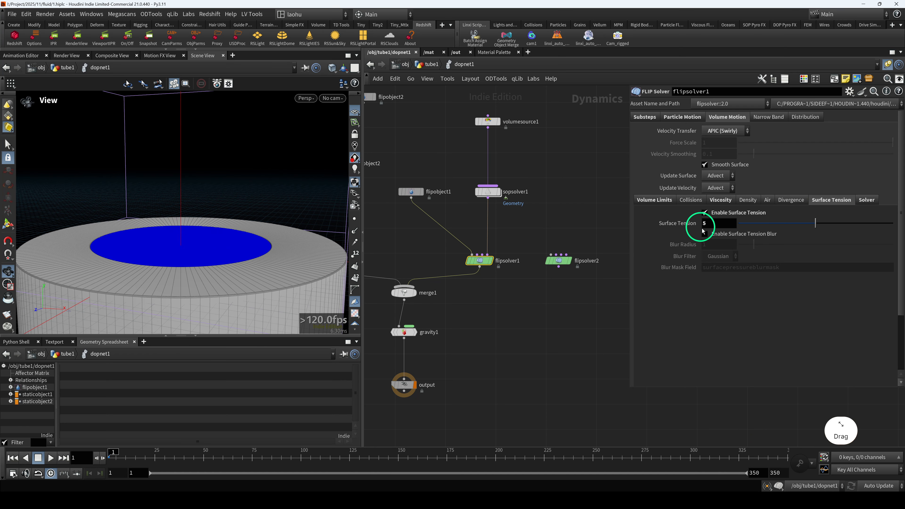
left_click(279, 284)
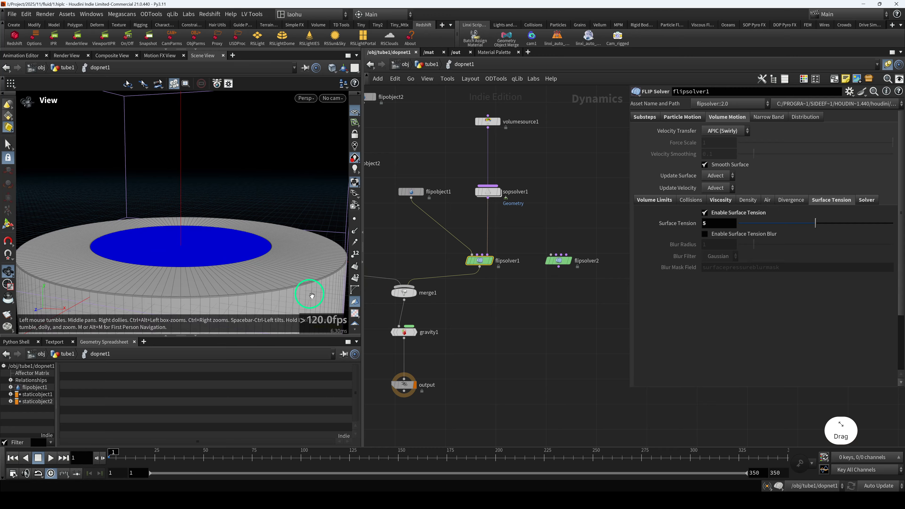
left_click_drag(267, 237, 247, 242, "alt")
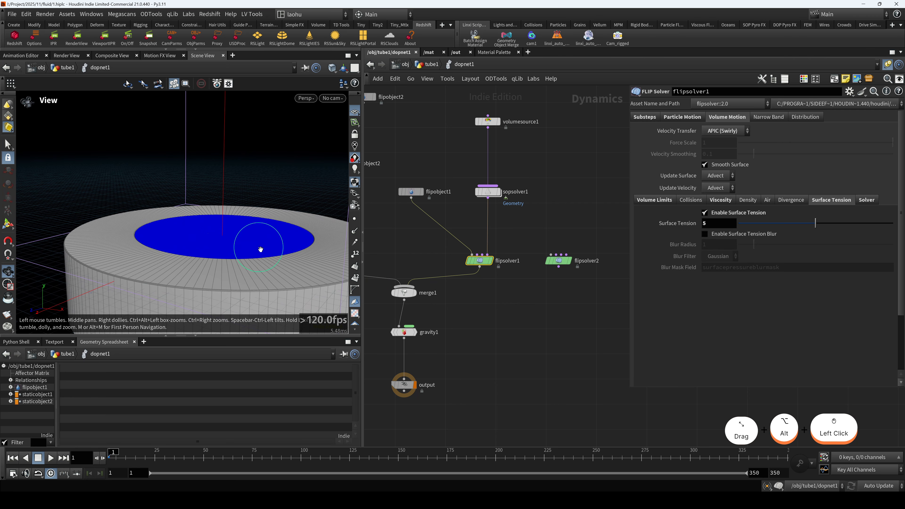
scroll(262, 252, "down", 2)
scroll(263, 252, "down", 1)
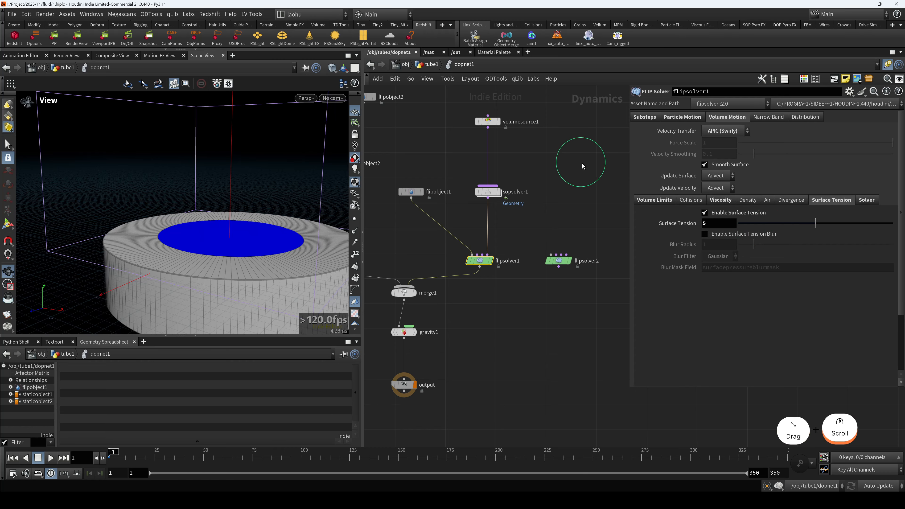
mouse_move(263, 242)
left_mouse_down("alt")
mouse_move(242, 226)
mouse_move(261, 231)
left_mouse_up("alt")
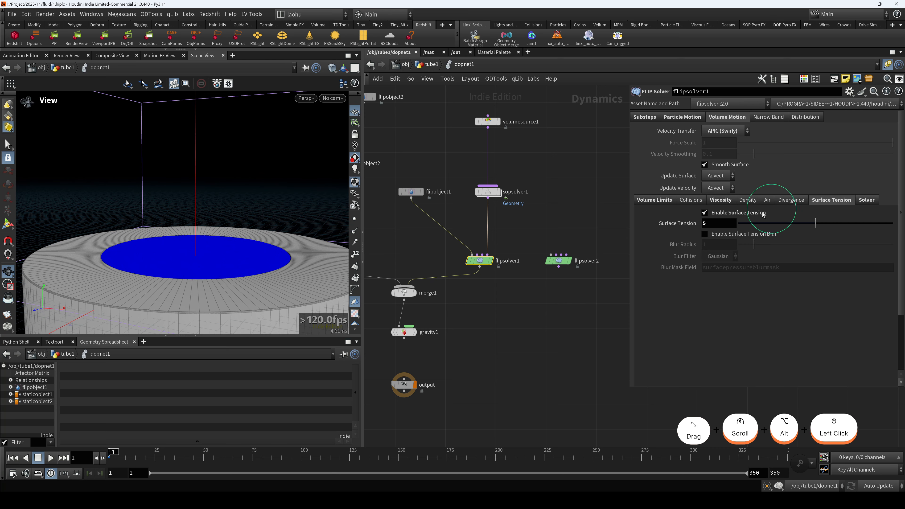
Glance at flipsolver1's Solver options, return to Surface Tension, and view the tube from the side
left_click_drag(193, 240, 205, 226, "alt")
left_click(861, 199)
left_click(831, 200)
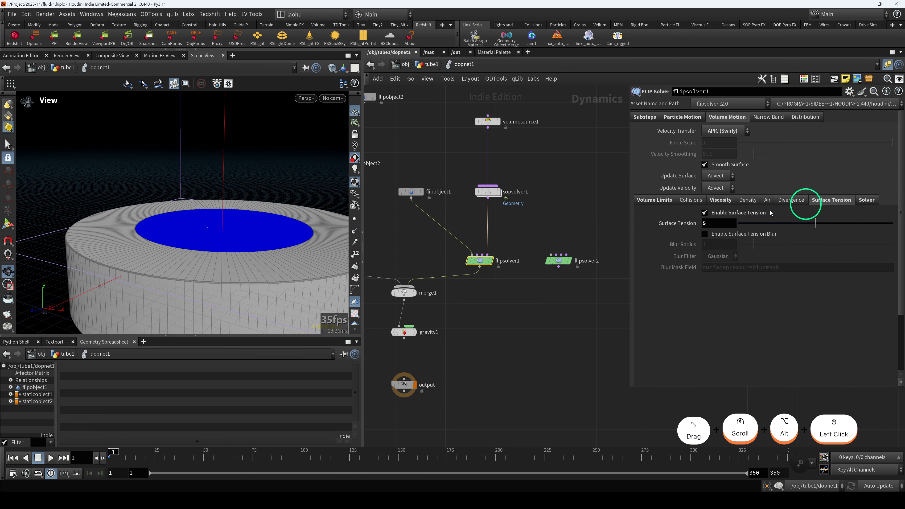
left_click_drag(158, 202, 218, 192, "alt")
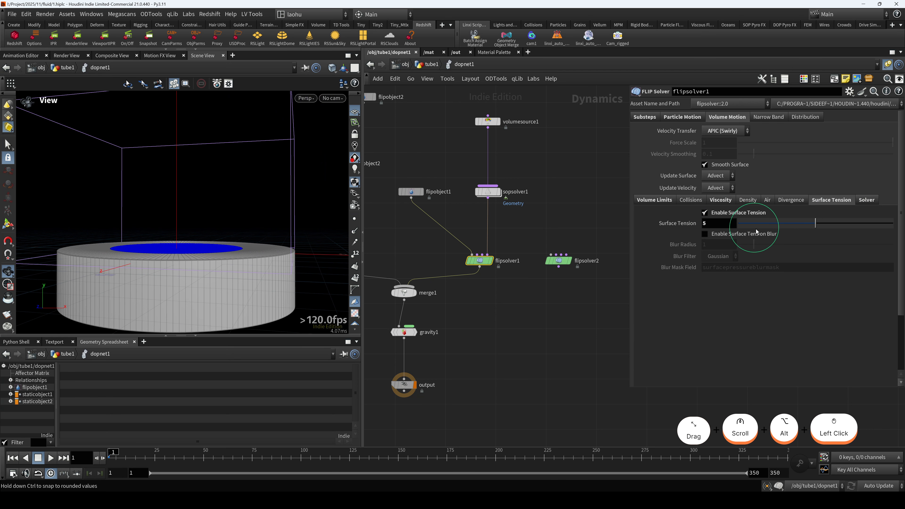
Glance at flipsolver1's Divergence options, return to Surface Tension, and widen the parameter area
left_click(798, 199)
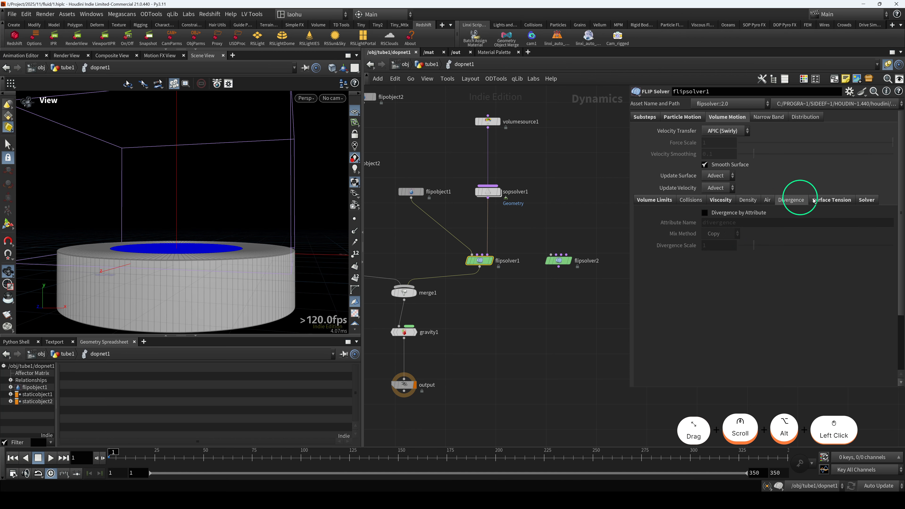
left_click(831, 200)
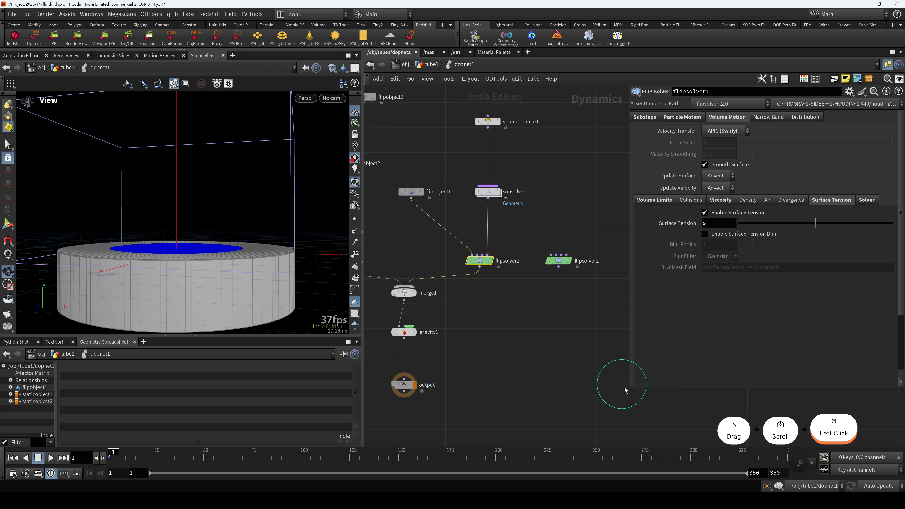
left_click_drag(631, 389, 580, 389)
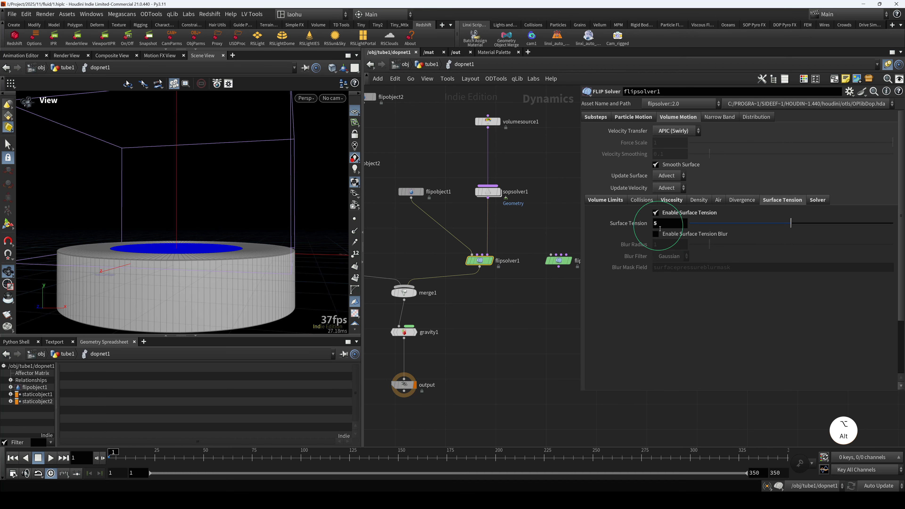
Try reverting flipsolver1's Surface Tension to its default, undo the reset, and look closely at the fluid area
middle_click(636, 224, "ctrl")
key("ctrl+z")
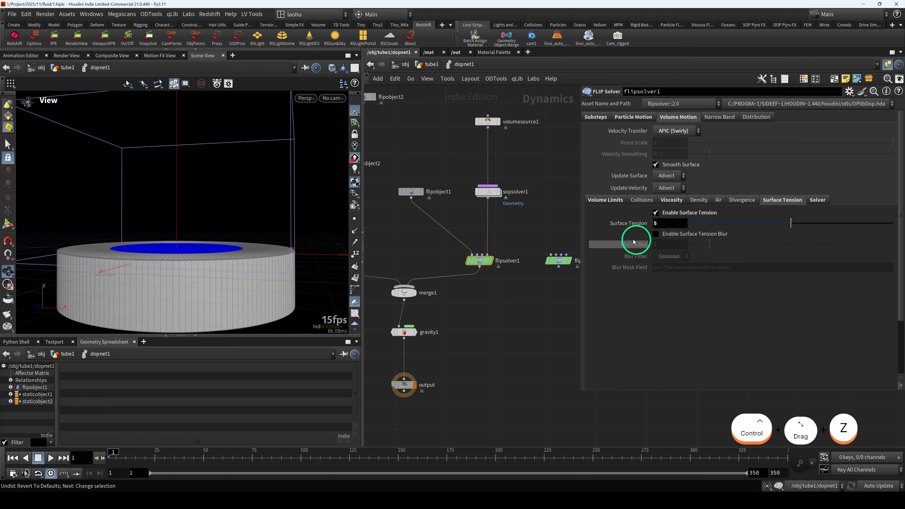
left_click_drag(222, 213, 196, 219, "alt")
scroll(192, 225, "up", 3)
scroll(192, 222, "up", 3)
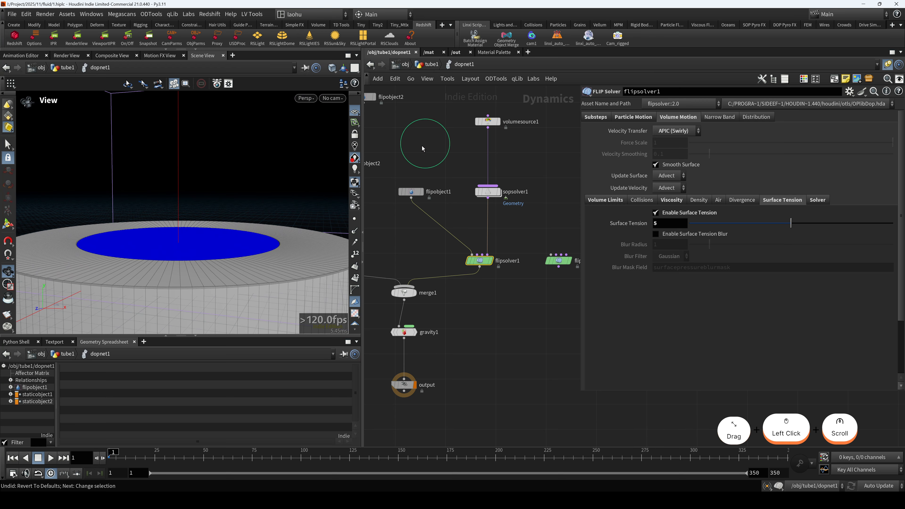
Compare flipobject1's Particle Separation with flipsolver1's Surface Tension value while viewing the fluid area on the tube
left_click(412, 190)
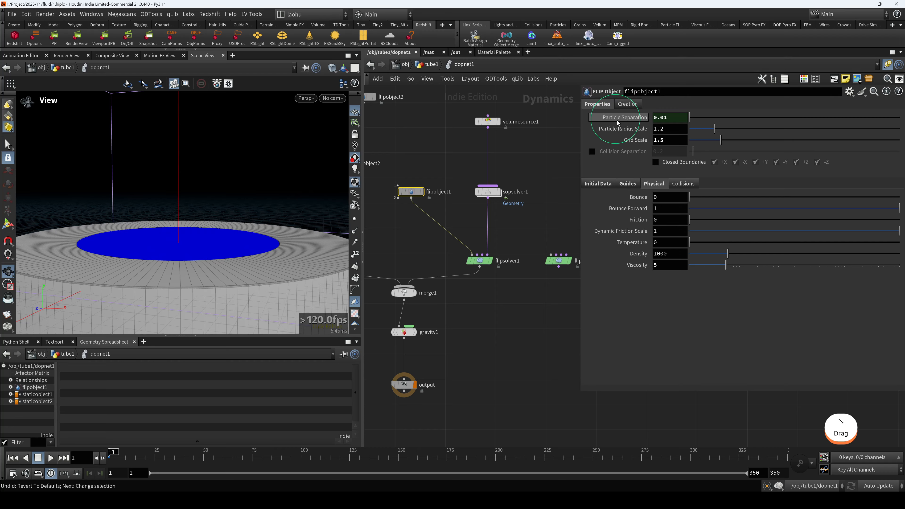
scroll(179, 255, "up", 3, "alt")
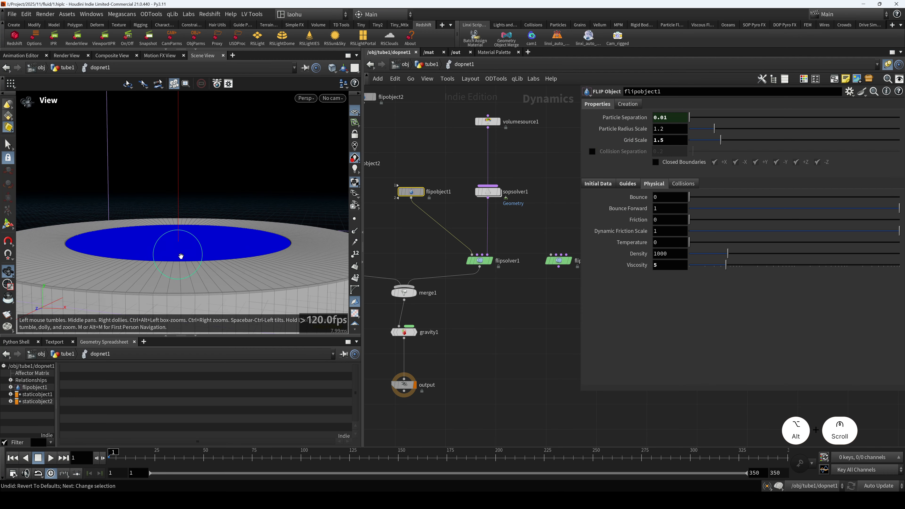
mouse_move(199, 245)
left_mouse_down("alt")
mouse_move(206, 253)
mouse_move(204, 238)
left_mouse_up("alt")
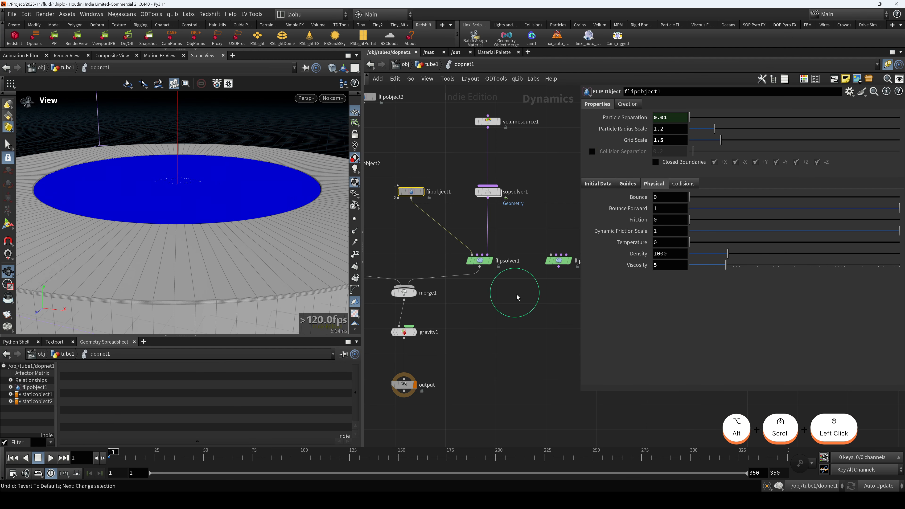
left_click_drag(515, 293, 467, 242)
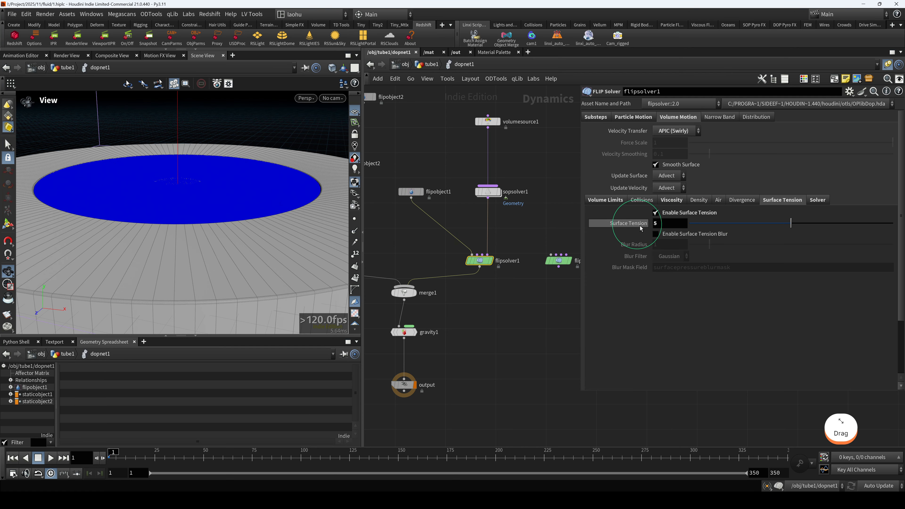
scroll(239, 260, "down", 3, "alt")
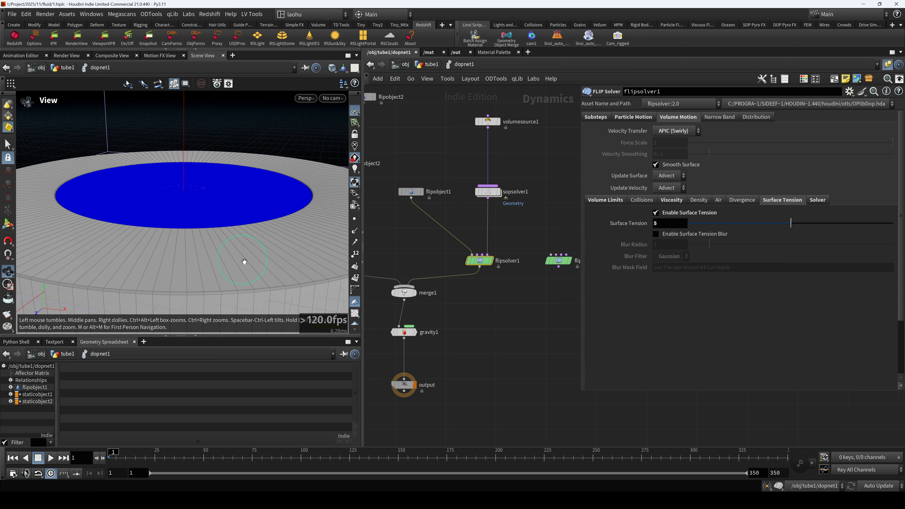
Return to the tube1 network, display filecache1, and inspect the cached fluid particles from nearby
left_click(429, 69)
left_click(510, 313)
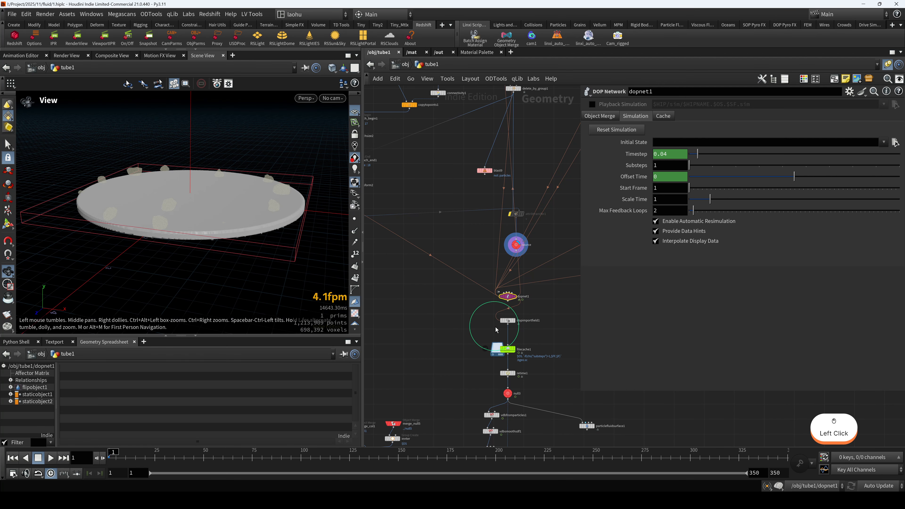
left_click(501, 349)
key("r")
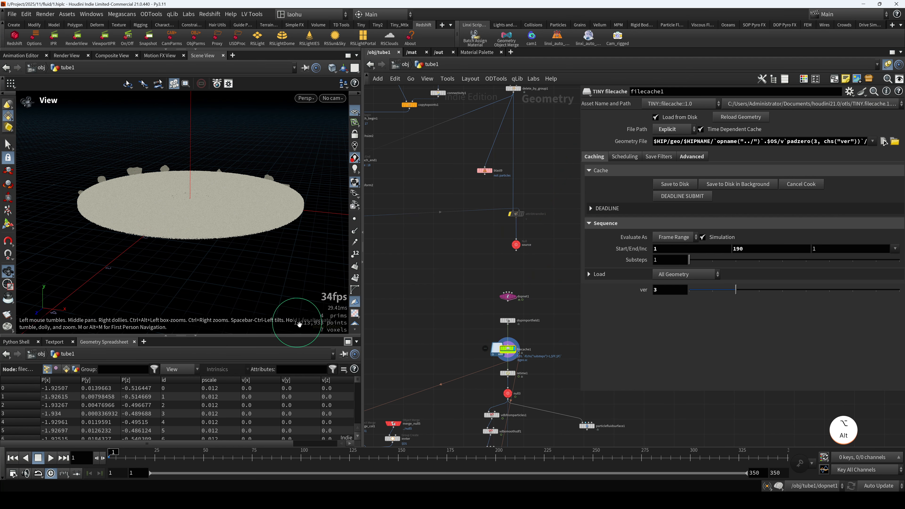
scroll(298, 324, "up", 4, "alt")
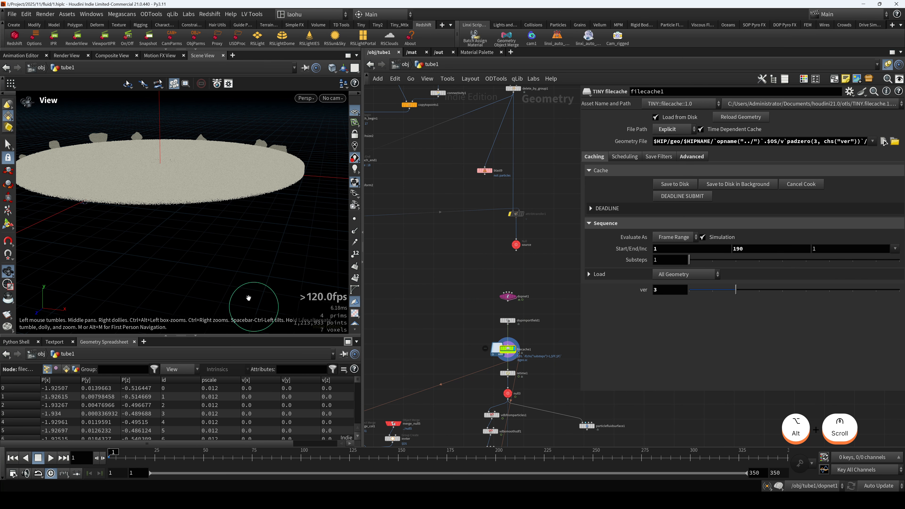
scroll(235, 278, "down", 1)
left_click_drag(184, 213, 228, 218, "alt")
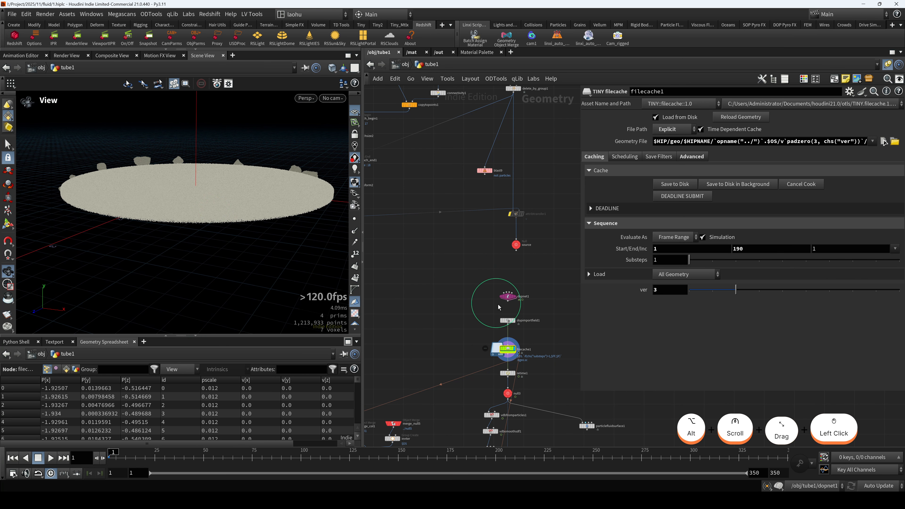
Reopen dopnet1, nudge flipsolver1 upward, and move the merge1, gravity1 and output nodes together below it
double_click(508, 297)
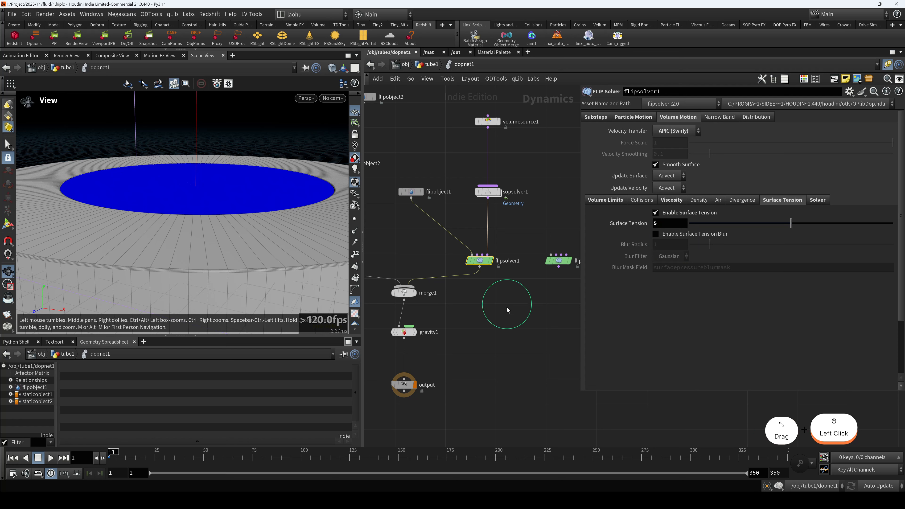
left_click_drag(478, 260, 477, 252)
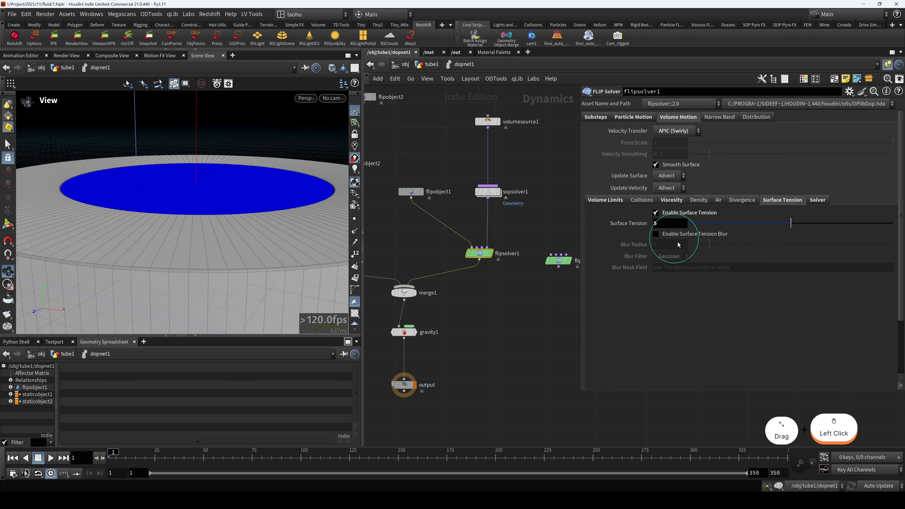
middle_click_drag(462, 325, 492, 292)
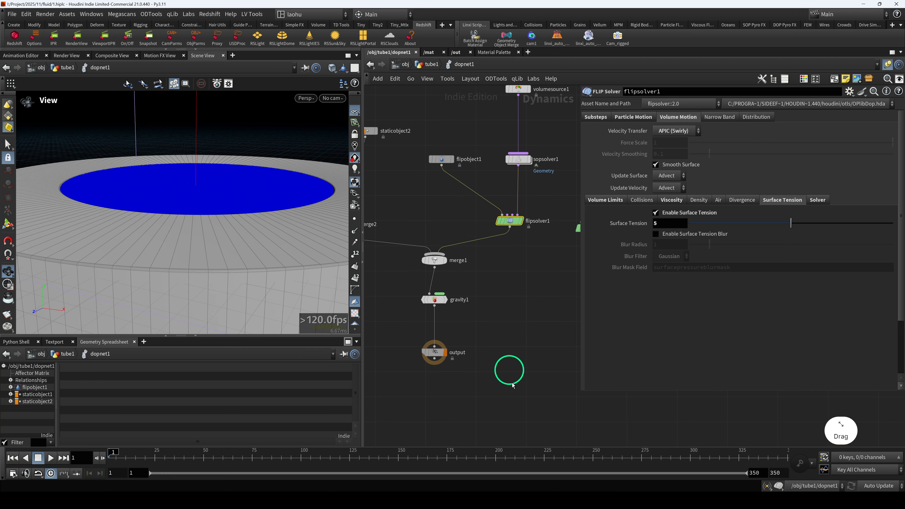
left_click_drag(511, 392, 411, 257)
middle_click_drag(469, 311, 510, 318)
left_click_drag(478, 273, 490, 298)
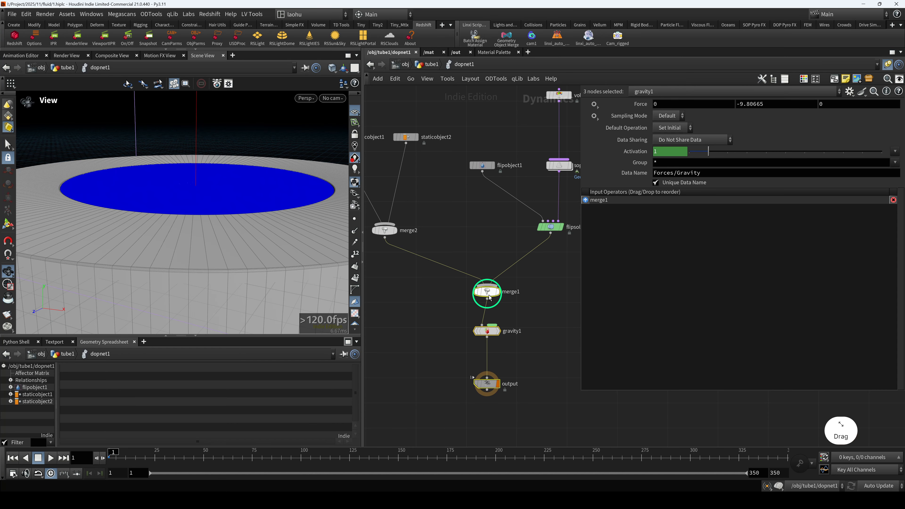
Reposition flipsolver1 between sopsolver1 and merge1 in the network, and view the tube from the side
middle_click_drag(568, 265, 492, 288)
left_click(460, 245)
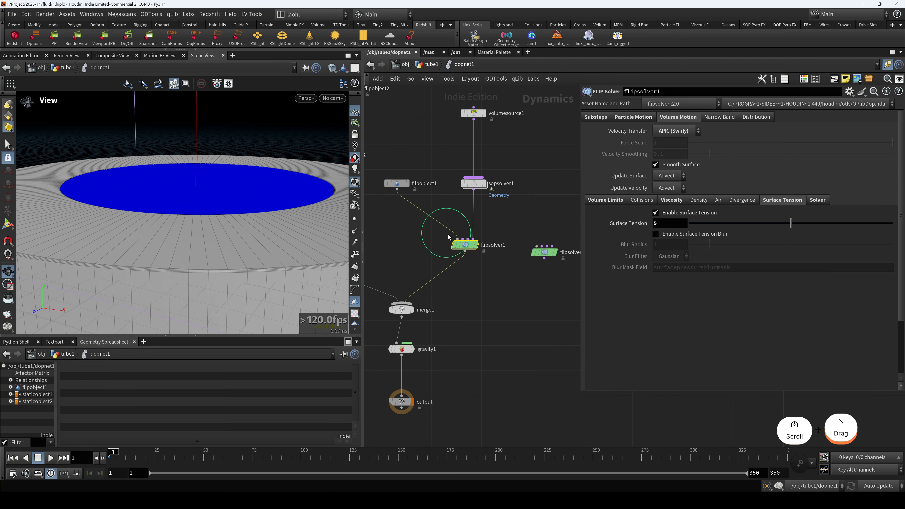
left_click_drag(467, 246, 470, 258)
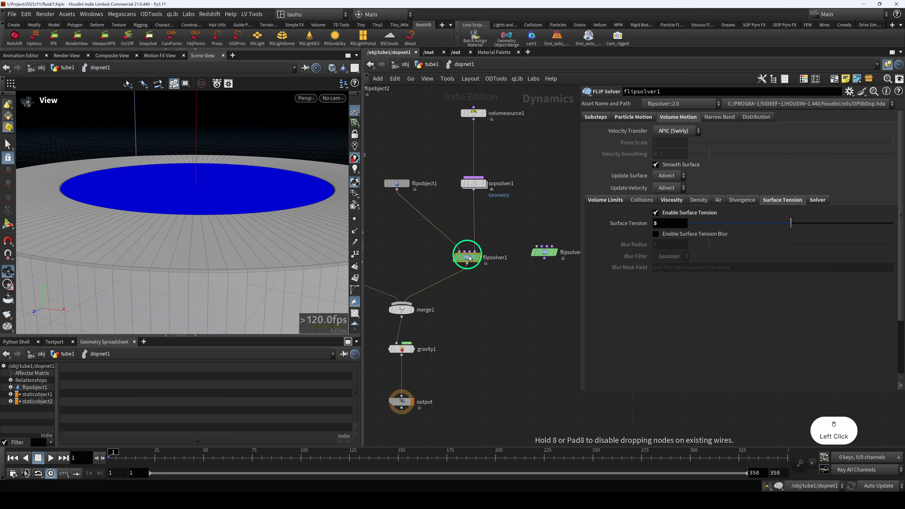
scroll(477, 294, "up", 2)
scroll(268, 208, "down", 4)
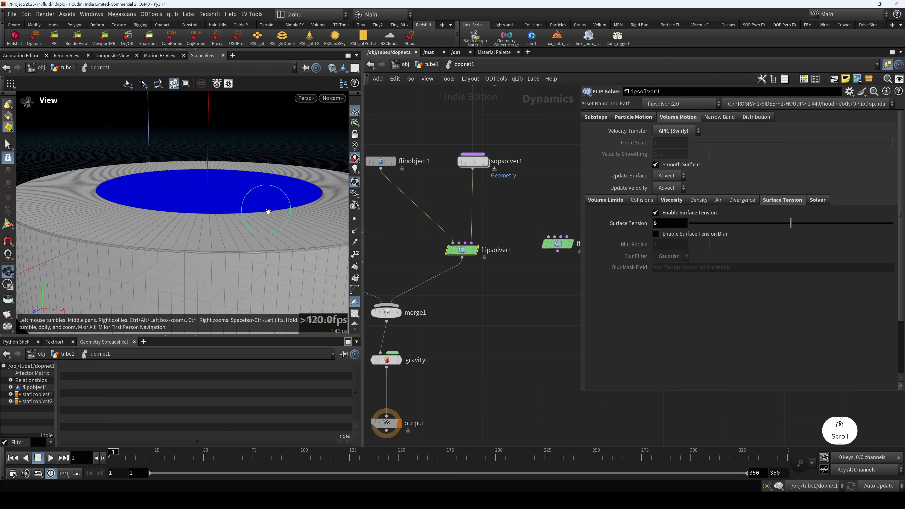
left_click_drag(279, 198, 233, 226)
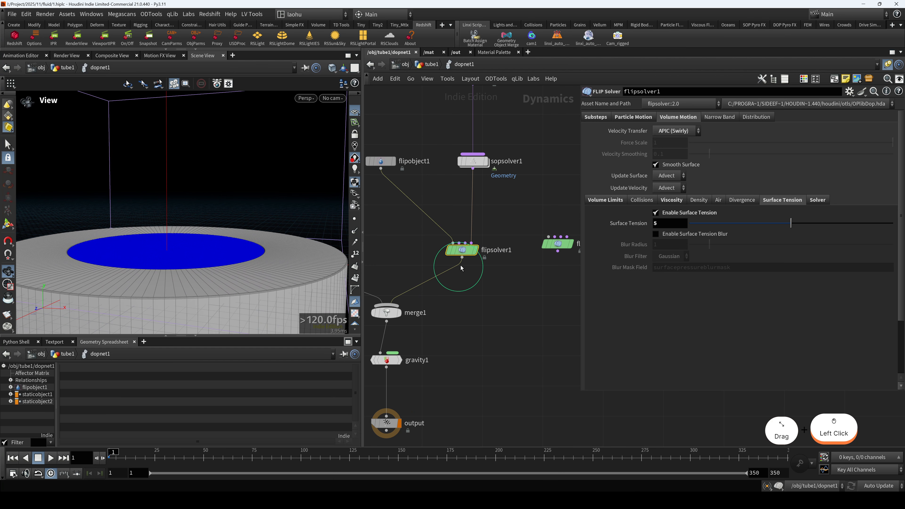
mouse_move(464, 253)
left_mouse_down()
mouse_move(466, 238)
mouse_move(462, 246)
left_mouse_up()
scroll(469, 258, "down", 3)
middle_click_drag(475, 287, 493, 286)
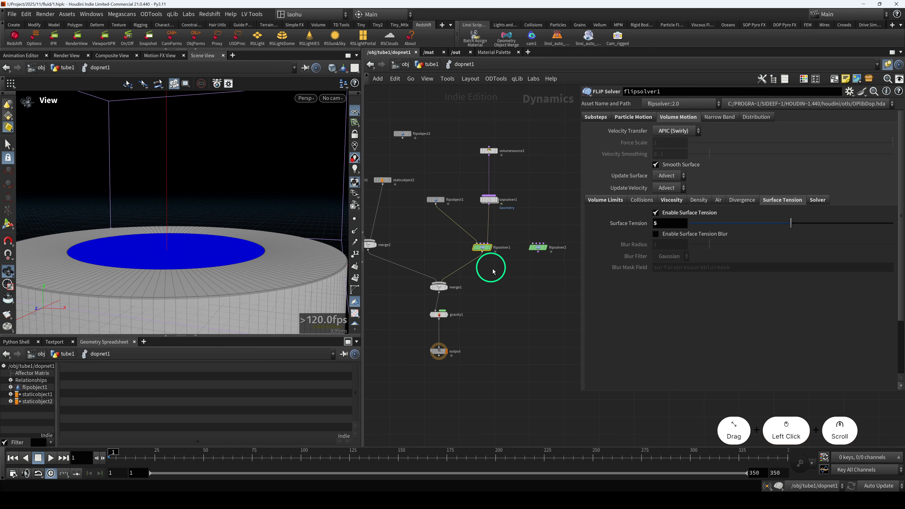
scroll(492, 270, "up", 2)
left_click_drag(506, 271, 474, 240)
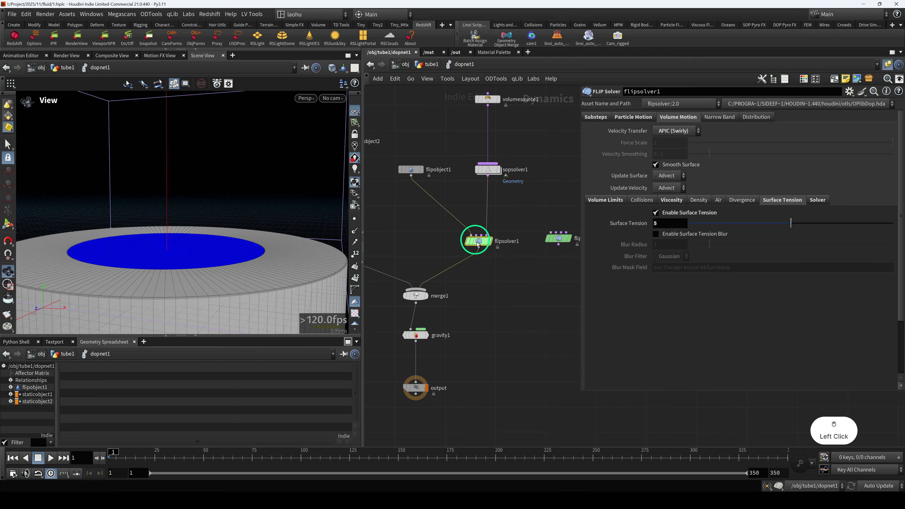
Delete the unconnected flipsolver2 node from the dopnet1 network
middle_click_drag(503, 282, 552, 264)
scroll(509, 256, "down", 3)
scroll(505, 266, "up", 2)
left_click(532, 212)
key("Delete")
left_click_drag(456, 288, 531, 312)
left_click_drag(499, 210, 590, 209)
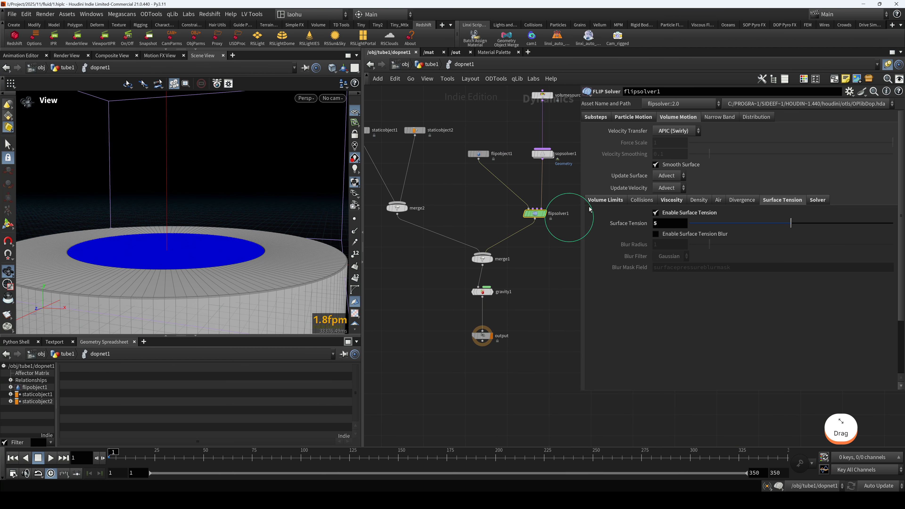
Review flipsolver1's Volume Motion options again, from Solver and Surface Tension back through Divergence, Viscosity and Collisions to Volume Limits
left_click(807, 204)
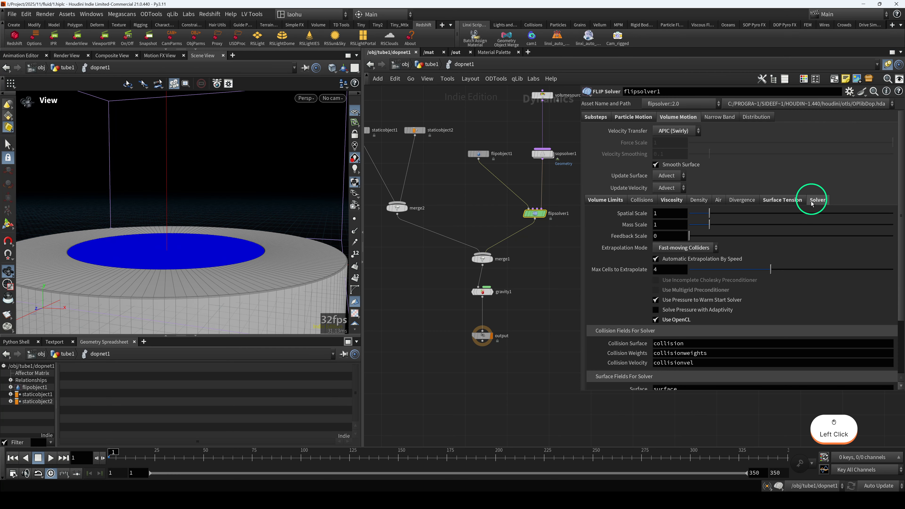
left_click(661, 255)
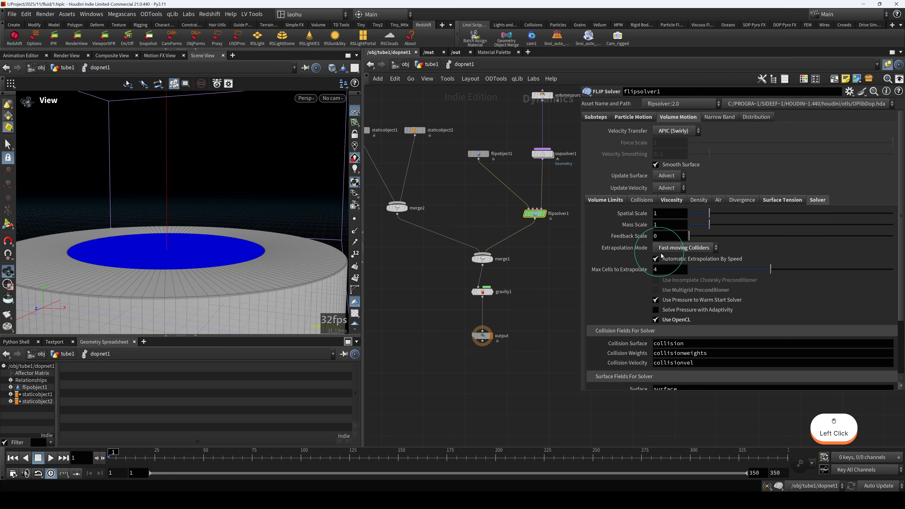
left_click(782, 204)
left_click(730, 202)
left_click(664, 200)
left_click(634, 201)
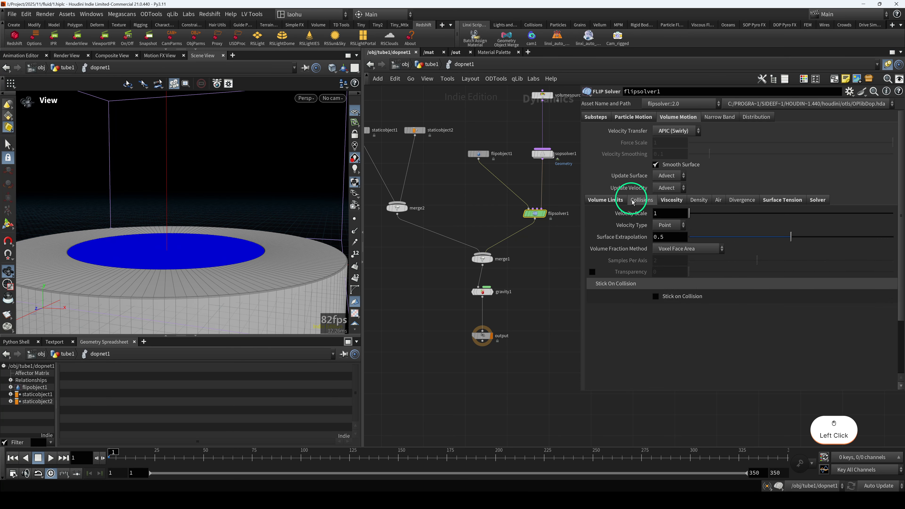
left_click(609, 201)
Check gravity1's Force settings and its place below merge1 in the network
left_click(482, 292)
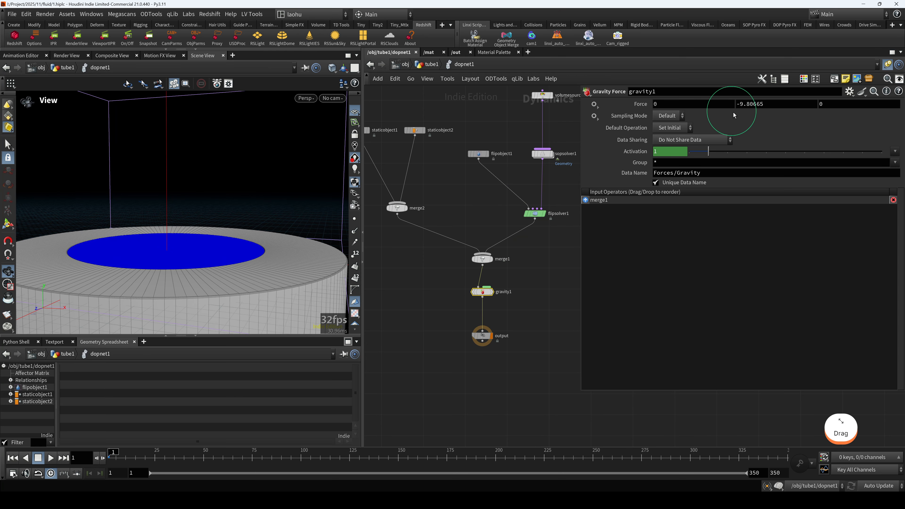
left_click(678, 268)
scroll(491, 230, "down", 3)
middle_click_drag(491, 230, 497, 236)
scroll(496, 243, "up", 3)
left_click_drag(490, 262, 455, 270)
key("Escape")
left_click(490, 256)
scroll(452, 211, "up", 2)
Examine staticobject2's collision settings and merge2's relationship settings, and frame the whole tube in the home view
middle_click_drag(452, 211, 490, 249)
middle_click_drag(354, 123, 410, 174)
left_click(452, 151)
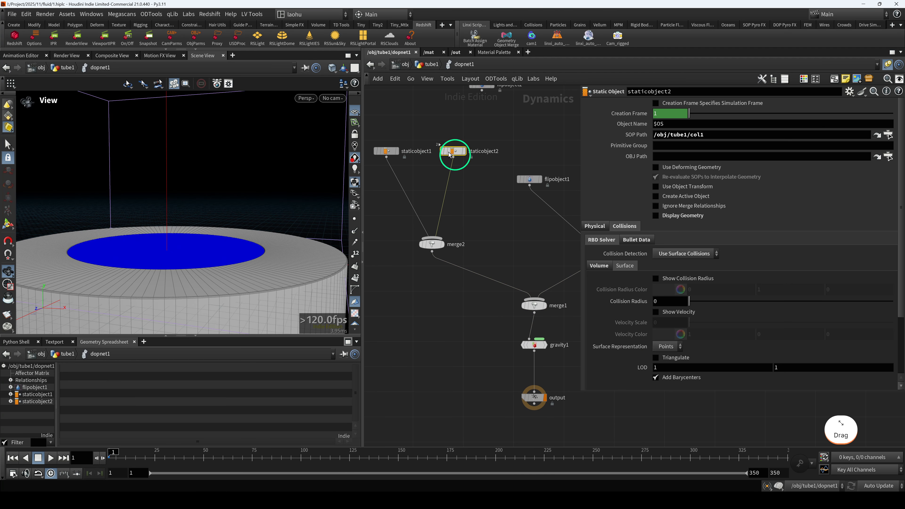
left_click(431, 244)
middle_click_drag(473, 196, 501, 242)
key("h")
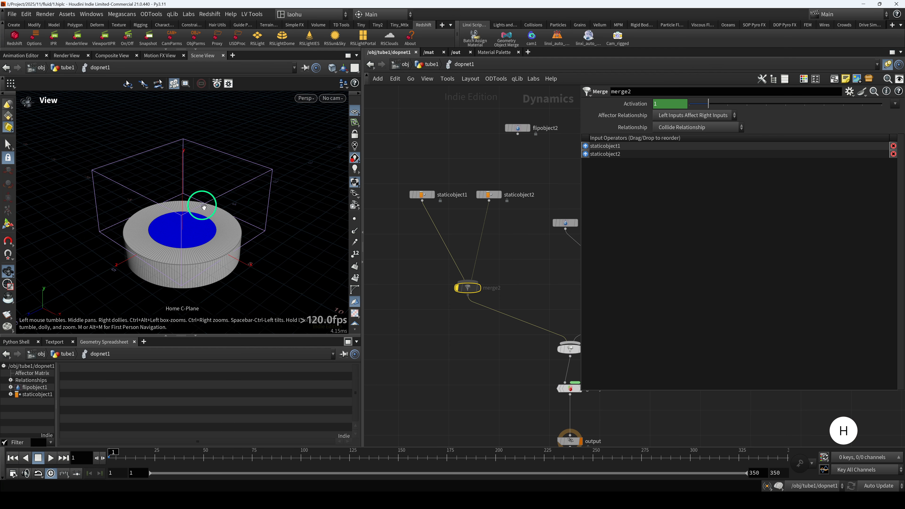
Jump to the col node referenced by staticobject1's SOP Path and display it to inspect the tube's collision geometry
left_click(431, 197)
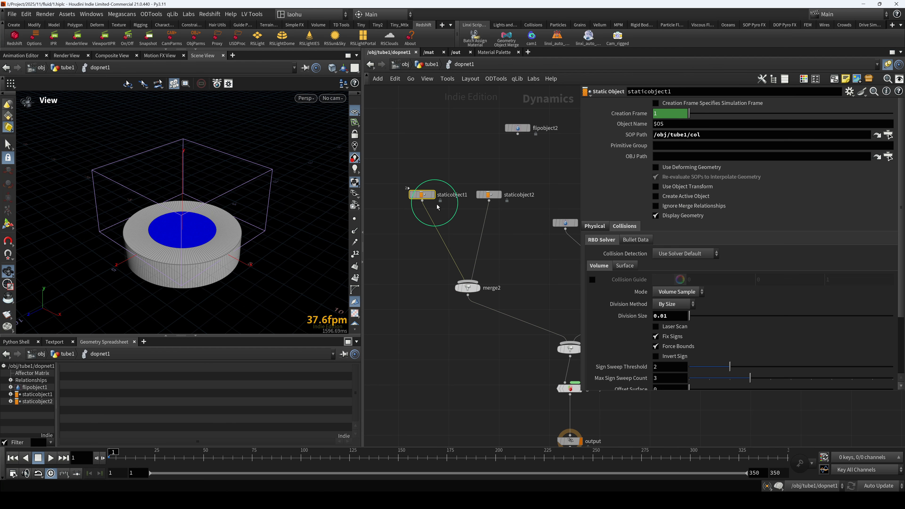
left_click(876, 137)
scroll(479, 222, "down", 4)
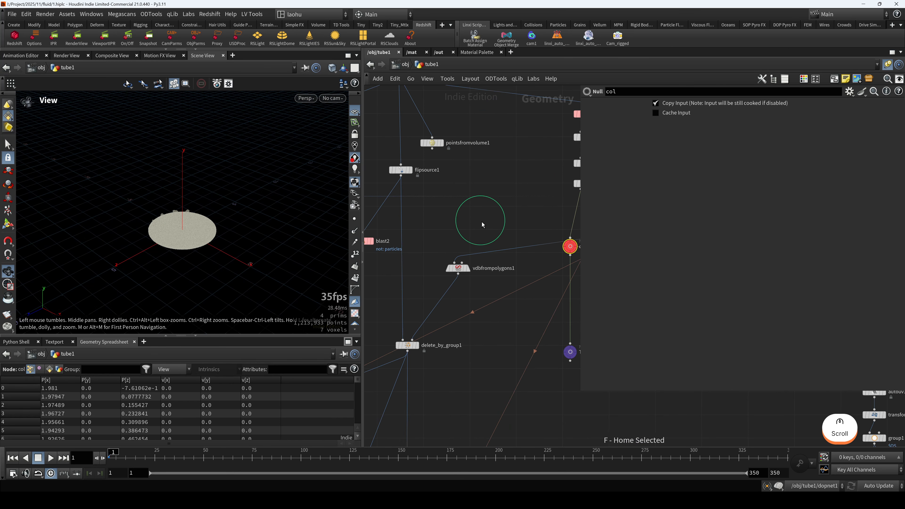
key("r")
scroll(189, 238, "up", 10)
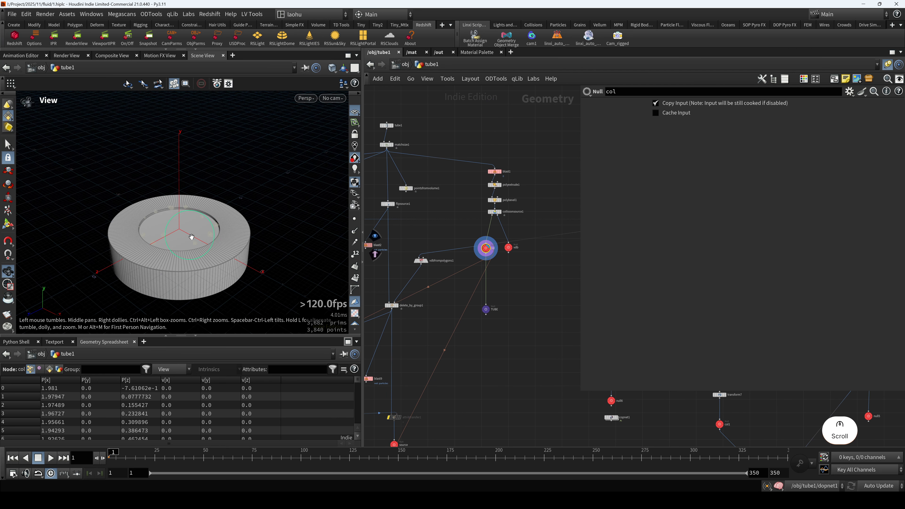
left_click_drag(189, 238, 197, 223)
scroll(505, 260, "up", 2)
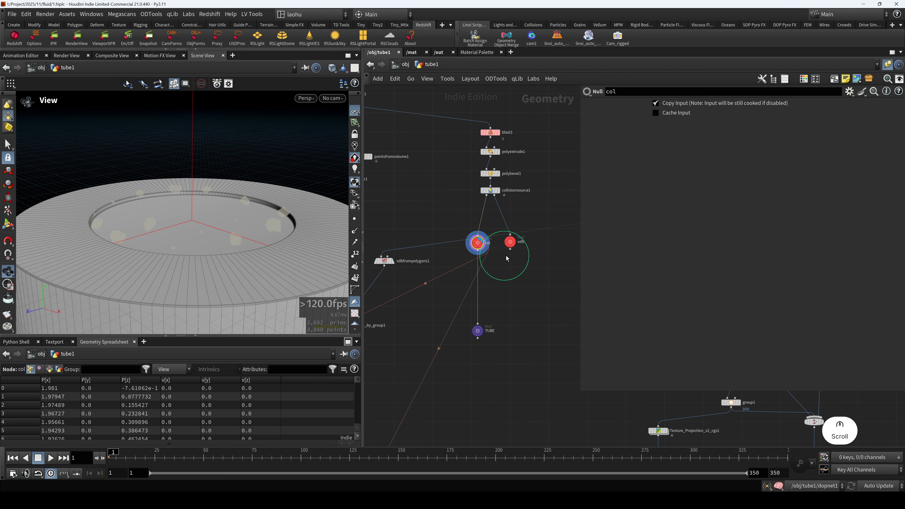
Move the vdb null farther away from the col null below collisionsource1 and display it to inspect the collision volume
left_click_drag(510, 242, 535, 246)
left_click_drag(453, 229, 540, 264)
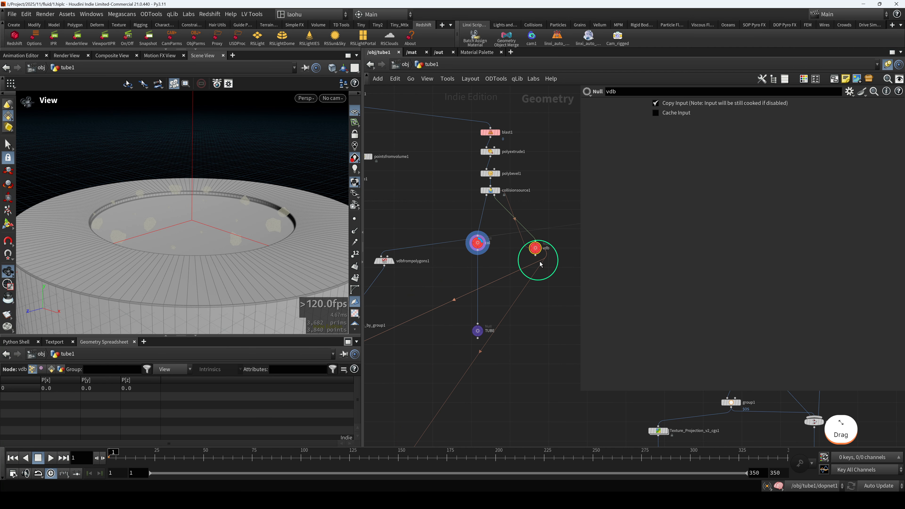
mouse_move(460, 243)
middle_mouse_down()
mouse_move(479, 237)
mouse_move(451, 239)
middle_mouse_up()
scroll(510, 251, "up", 5)
left_click(488, 228)
left_click_drag(483, 225, 526, 247)
key("r")
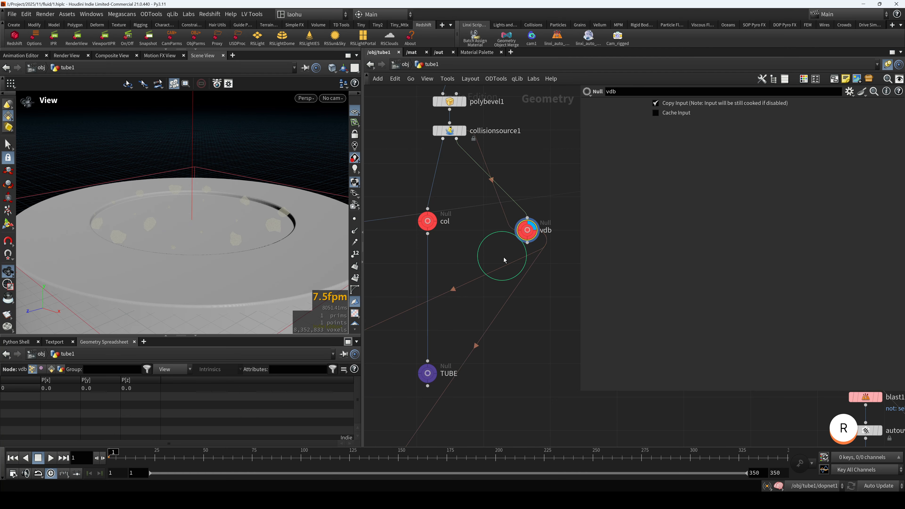
Return inside dopnet1 and check the collision geometry path in staticobject1's SOP Path
scroll(504, 259, "down", 3)
middle_click_drag(505, 259, 573, 182)
scroll(509, 280, "down", 3)
scroll(474, 306, "down", 2)
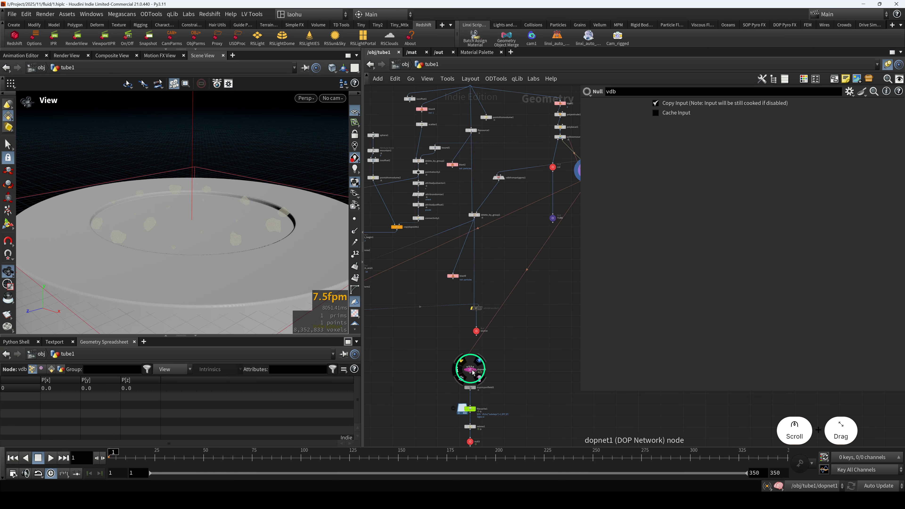
double_click(477, 372)
left_click(412, 191)
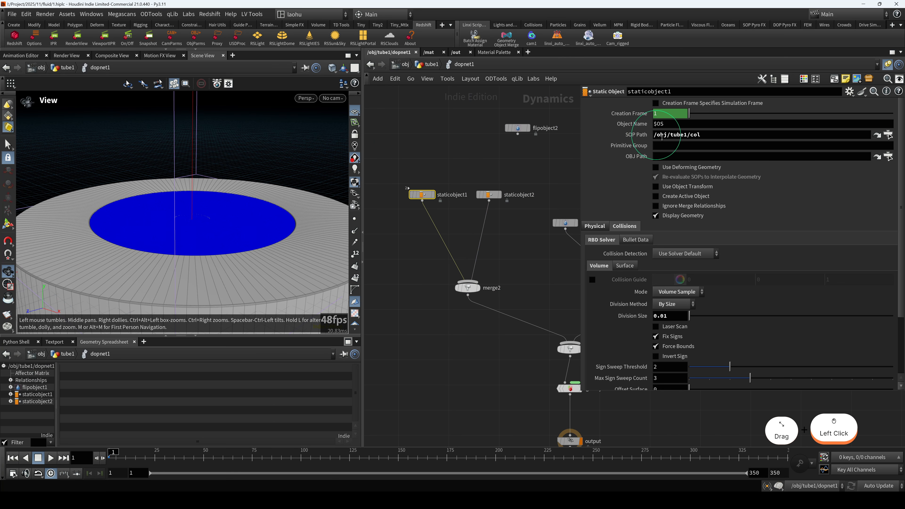
left_click_drag(698, 134, 652, 135)
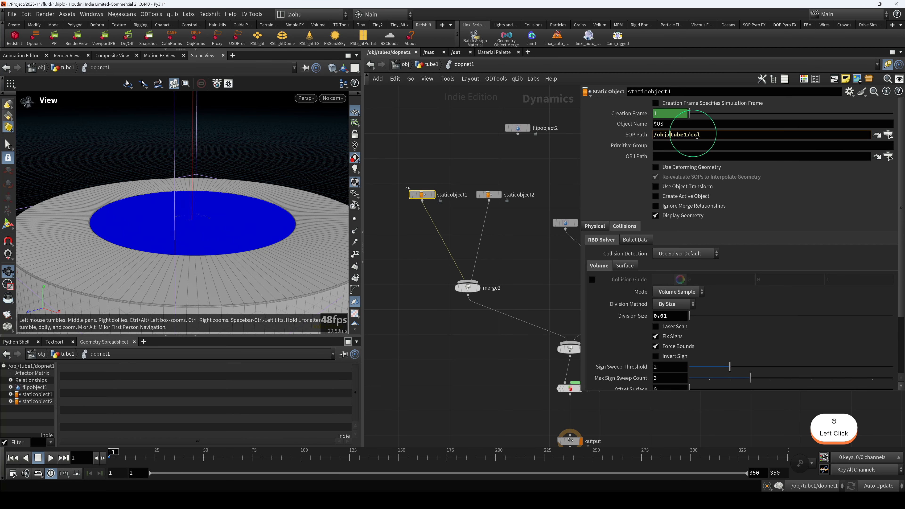
left_click(526, 165)
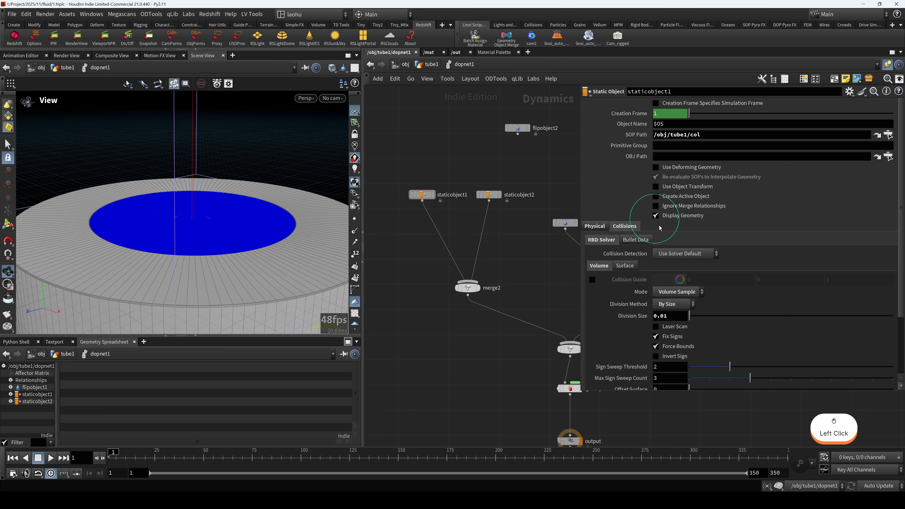
Examine staticobject1's RBD Solver volume collision settings down to the Proxy Volume path
scroll(669, 238, "down", 3)
scroll(669, 238, "down", 2)
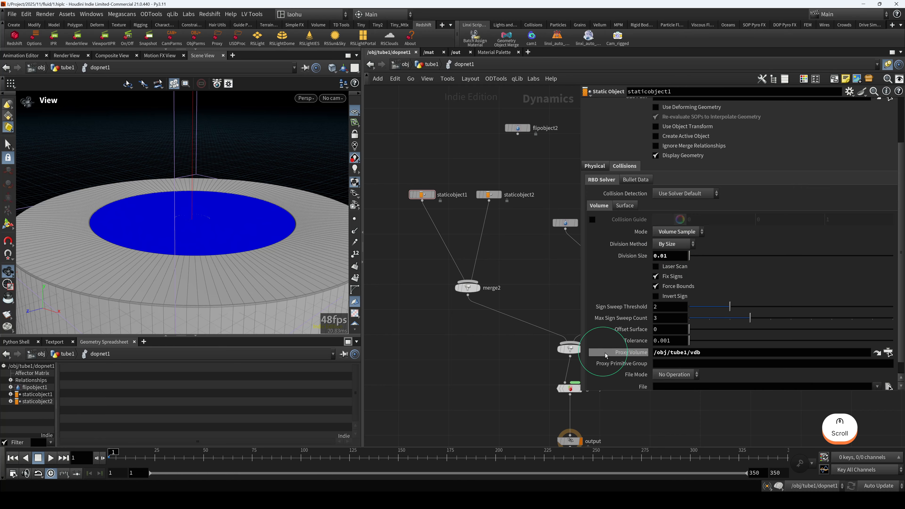
left_click_drag(655, 353, 706, 356)
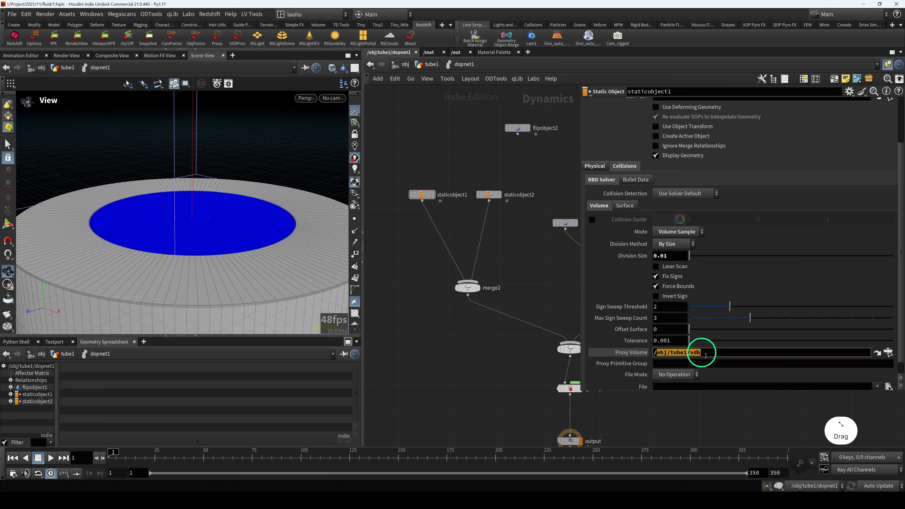
left_click(514, 368)
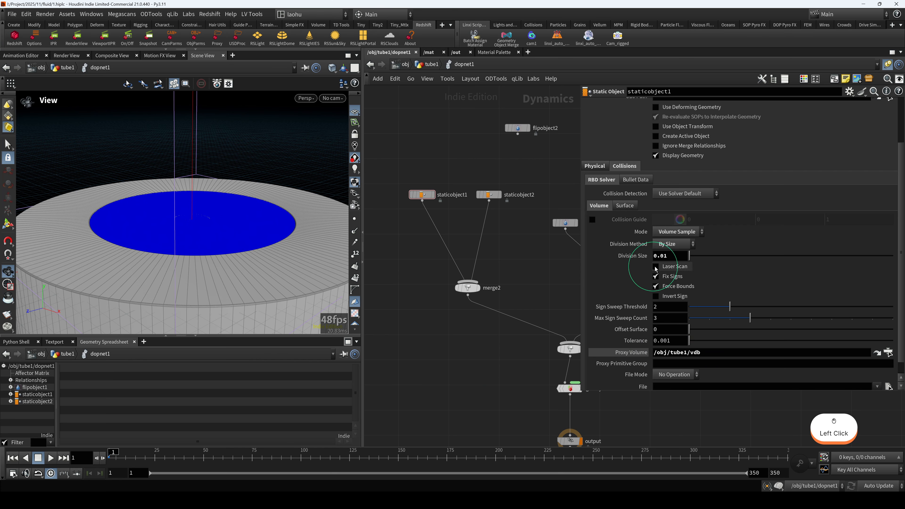
Check the voxel size of collisionsource1 in the tube1 network and return inside dopnet1
left_click(428, 65)
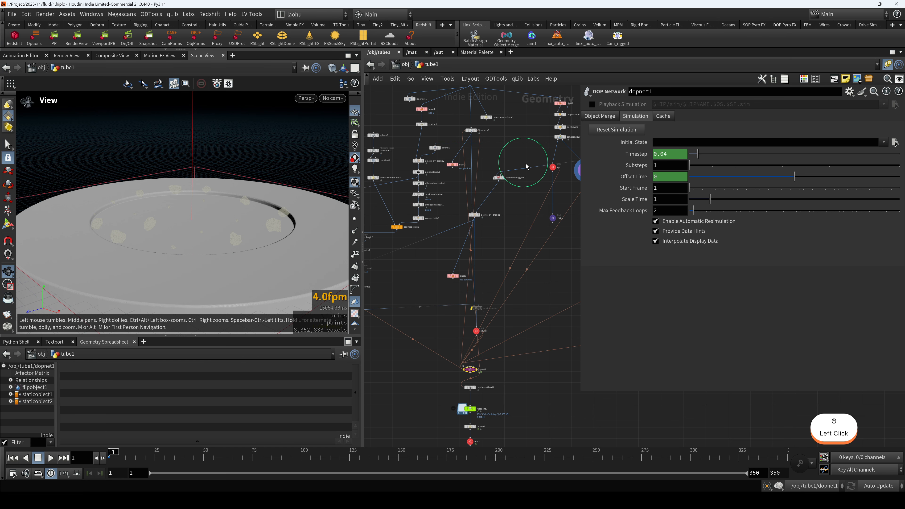
scroll(528, 153, "up", 2)
middle_click_drag(517, 146, 457, 172)
left_click_drag(479, 149, 512, 163)
left_click(494, 164)
left_click_drag(637, 168, 638, 171)
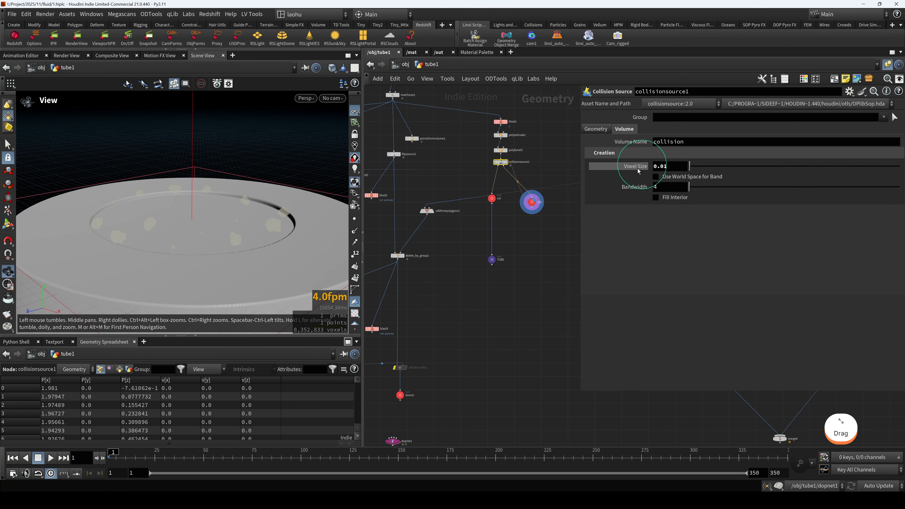
left_click(529, 348)
middle_click_drag(529, 348, 619, 275)
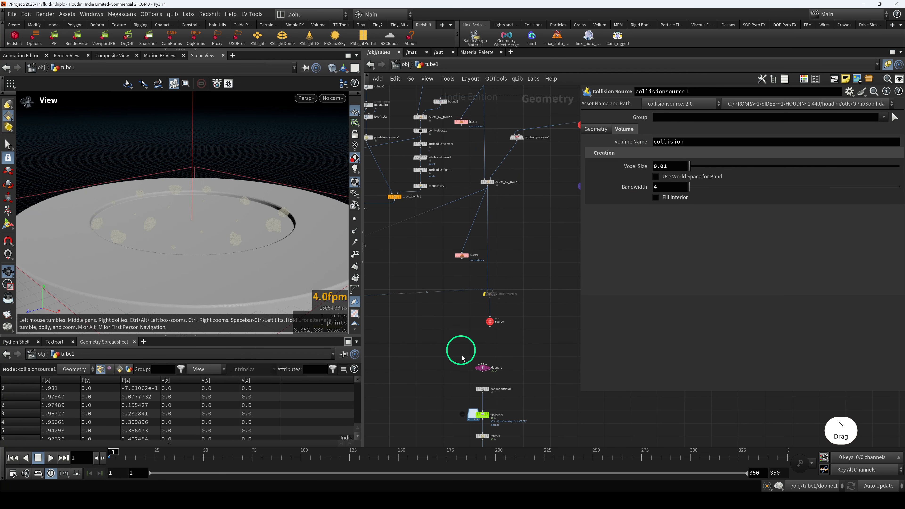
left_click(481, 372)
double_click(481, 371)
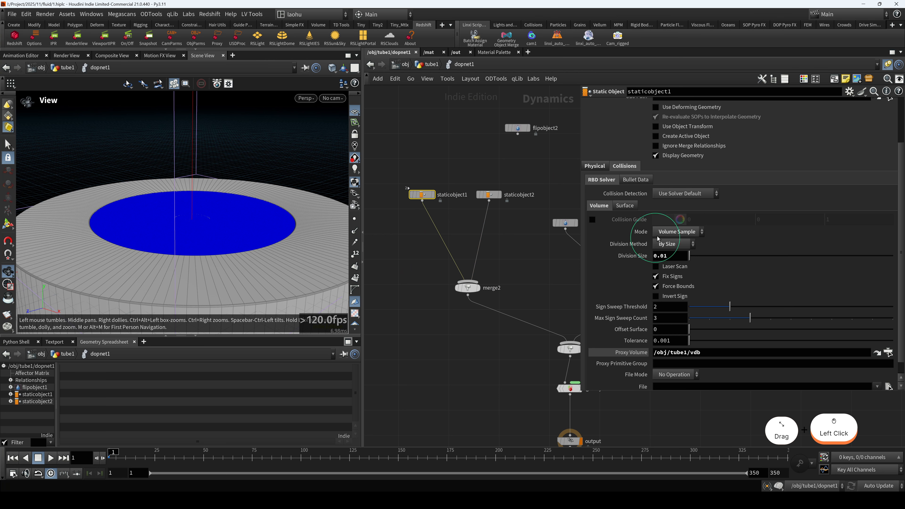
Examine the volume mode and division method options in staticobject1's RBD Solver collision settings
left_click(667, 232)
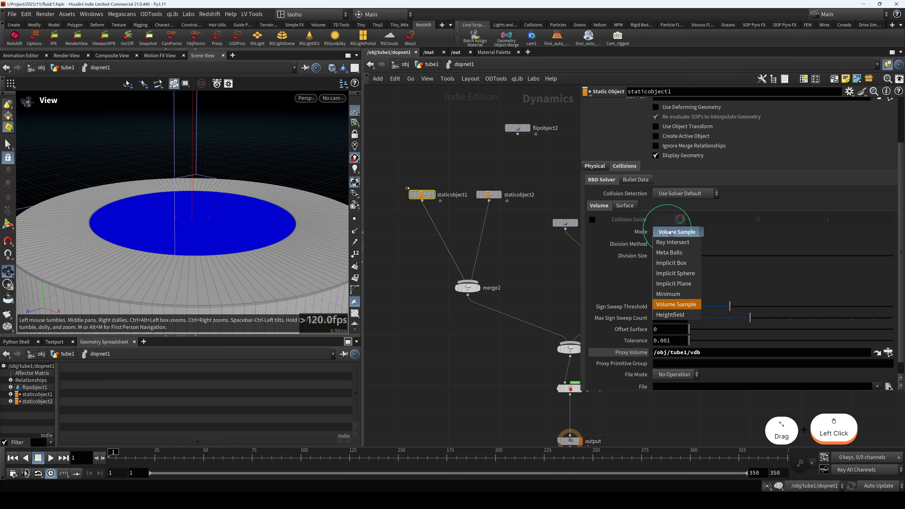
left_click(524, 270)
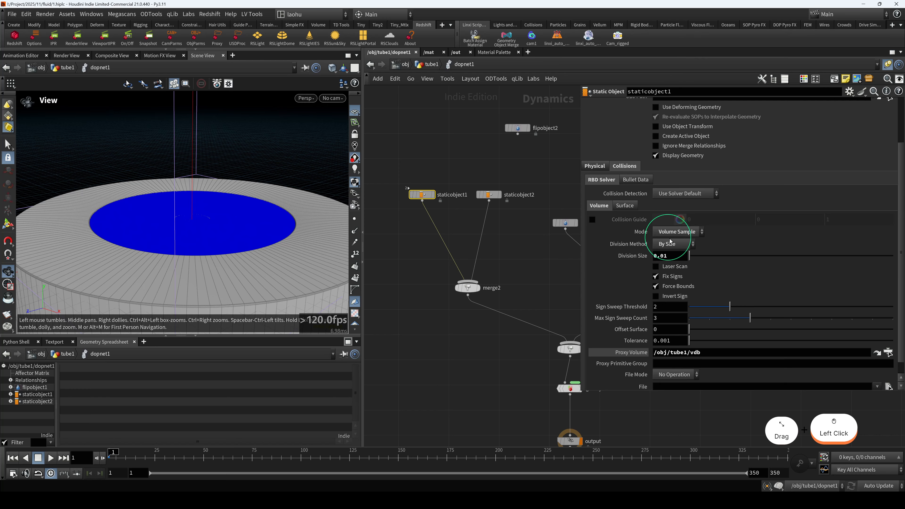
scroll(206, 236, "up", 5, "alt")
scroll(212, 246, "down", 3, "alt")
scroll(215, 246, "down", 4, "alt")
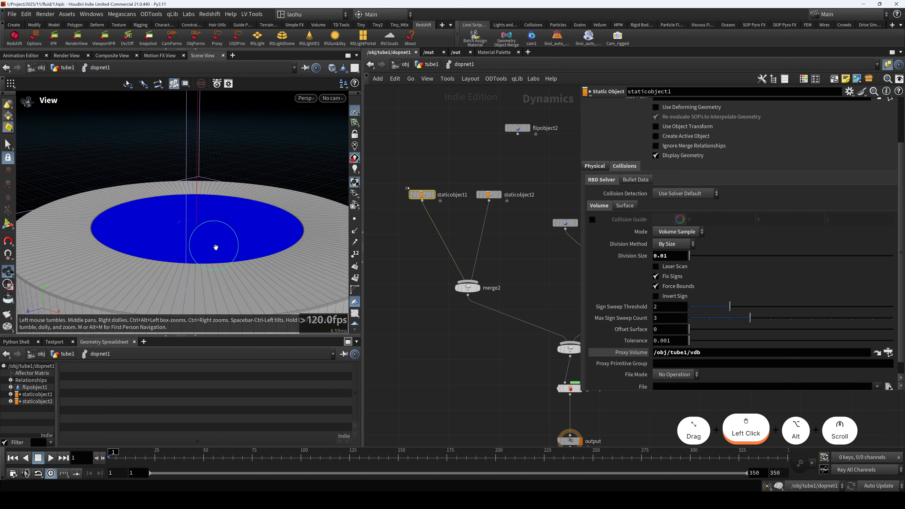
left_click(668, 232)
left_click(669, 237)
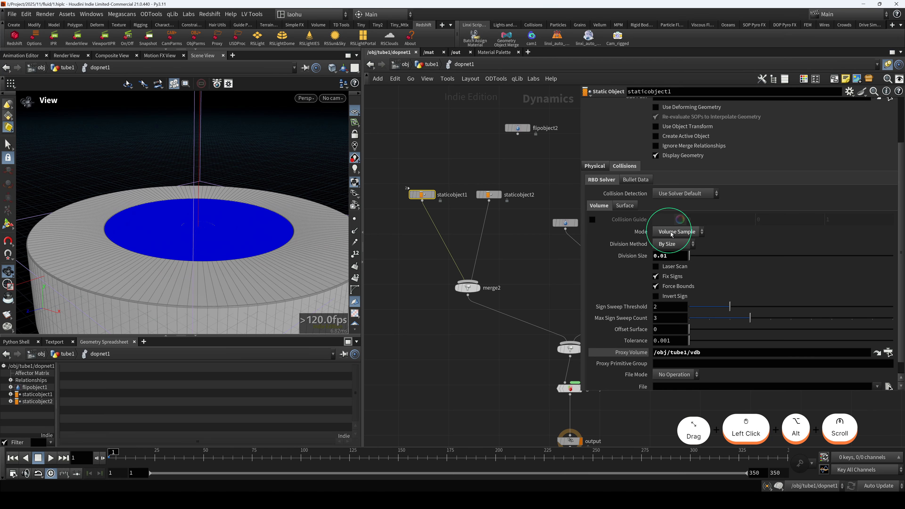
left_click(672, 244)
left_click(490, 277)
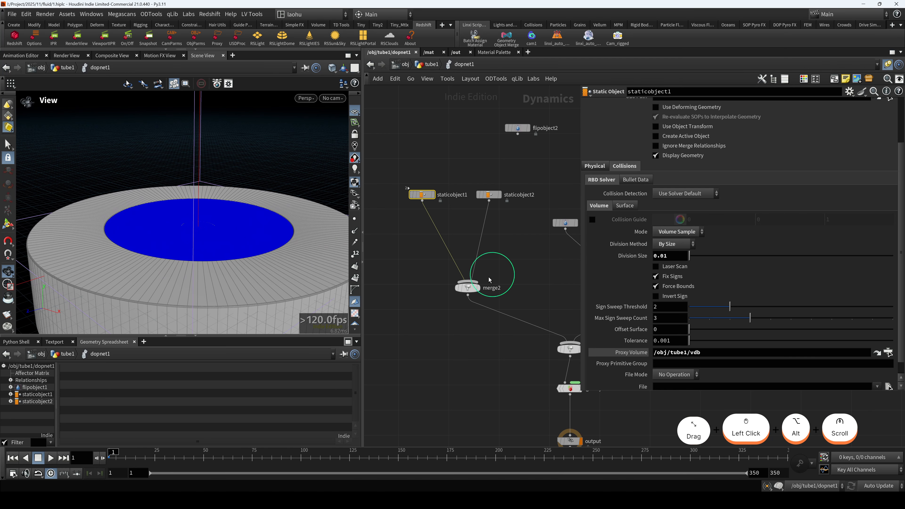
Toggle Display Geometry off and back on for staticobject1 to compare the scene with and without it
scroll(660, 252, "up", 3)
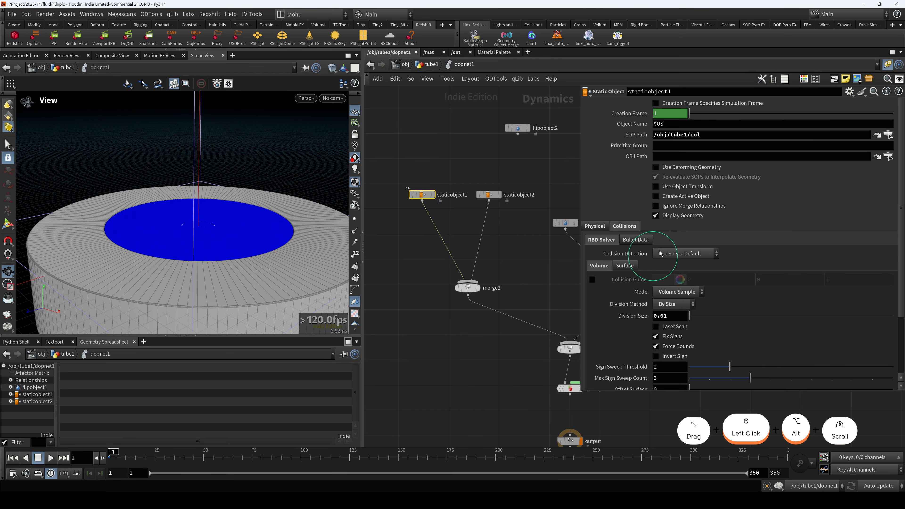
left_click(656, 215)
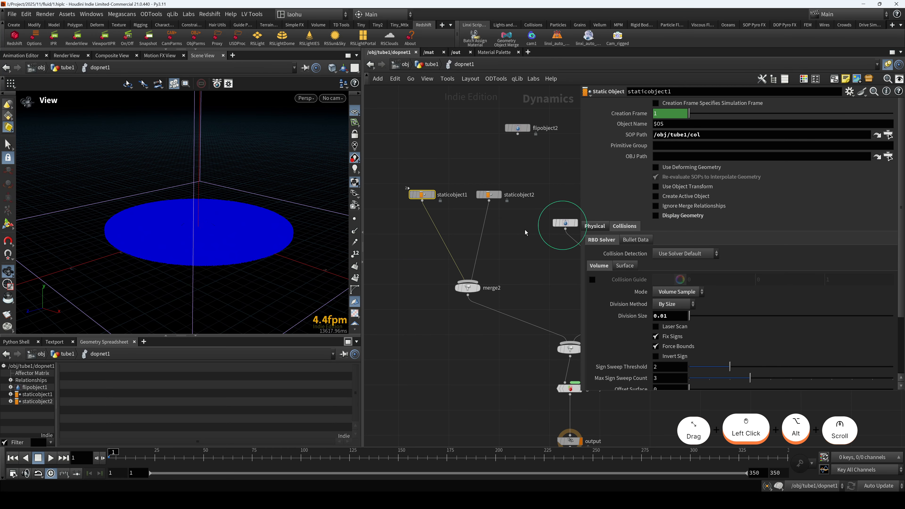
left_click(656, 216)
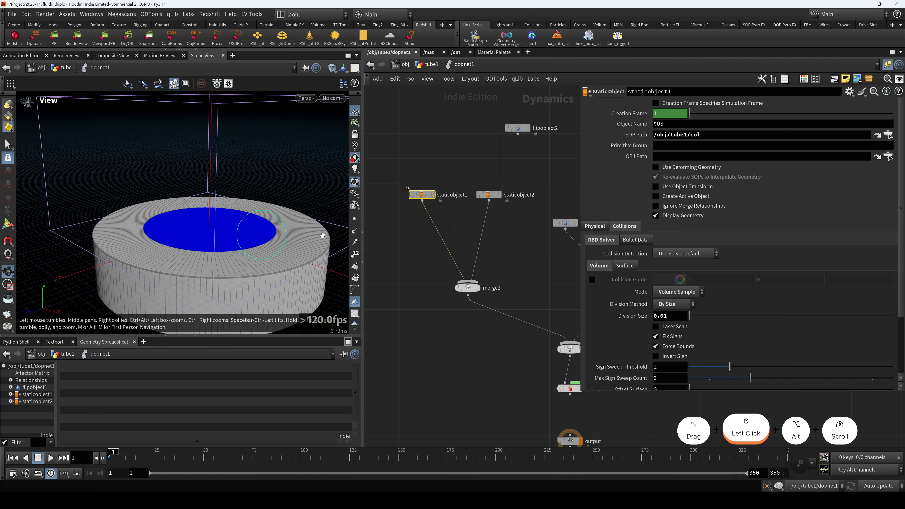
left_click_drag(223, 241, 227, 234, "alt")
middle_click_drag(173, 263, 186, 247, "alt")
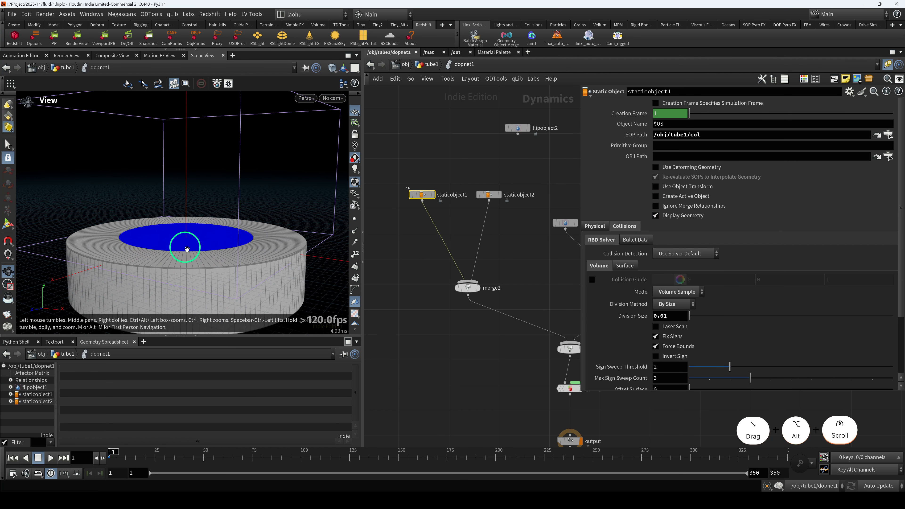
left_click(655, 216)
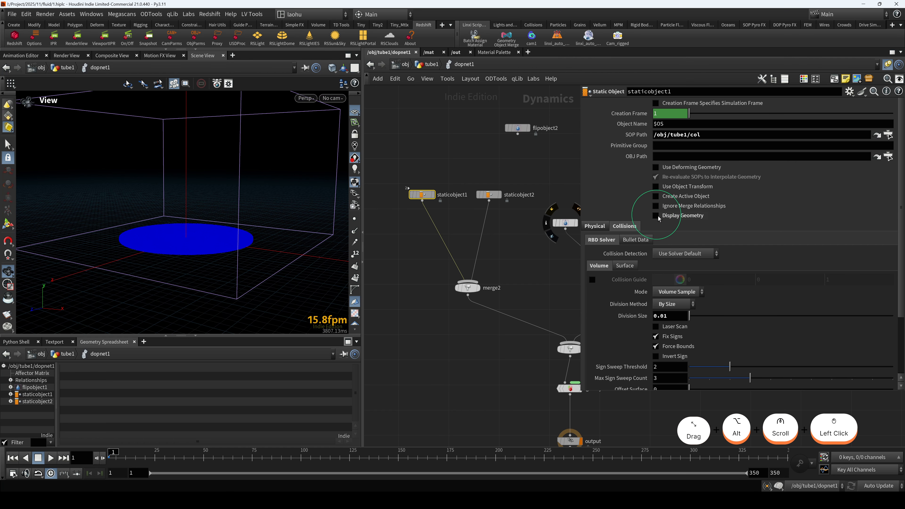
left_click(656, 216)
left_click(655, 215)
left_click(656, 216)
Enable Display Geometry on staticobject2 and inspect the bottle collider from several angles
left_click(489, 195)
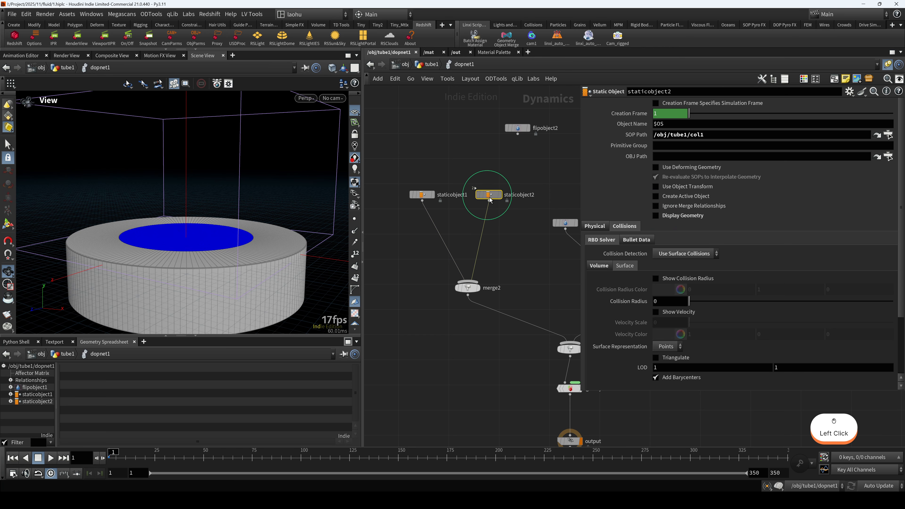
left_click_drag(490, 200, 493, 196)
left_click(659, 217)
scroll(179, 223, "up", 5, "alt")
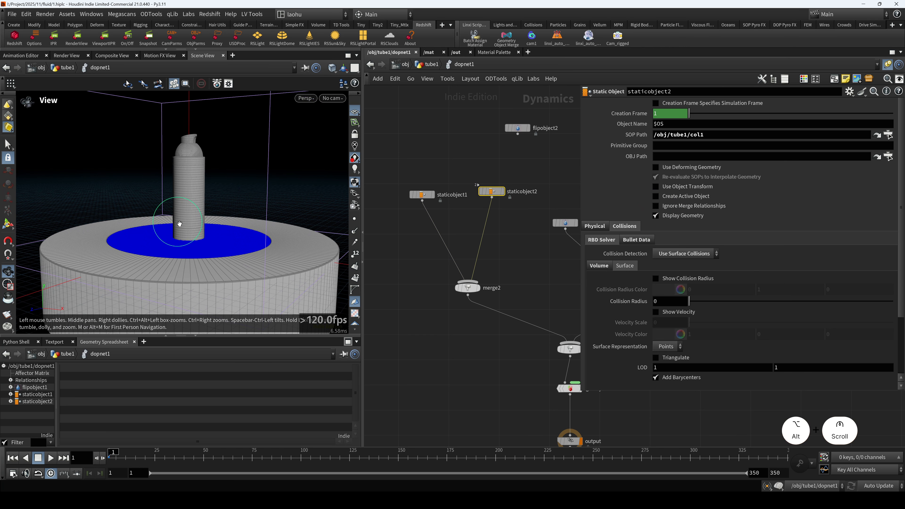
left_click_drag(198, 204, 94, 204, "alt")
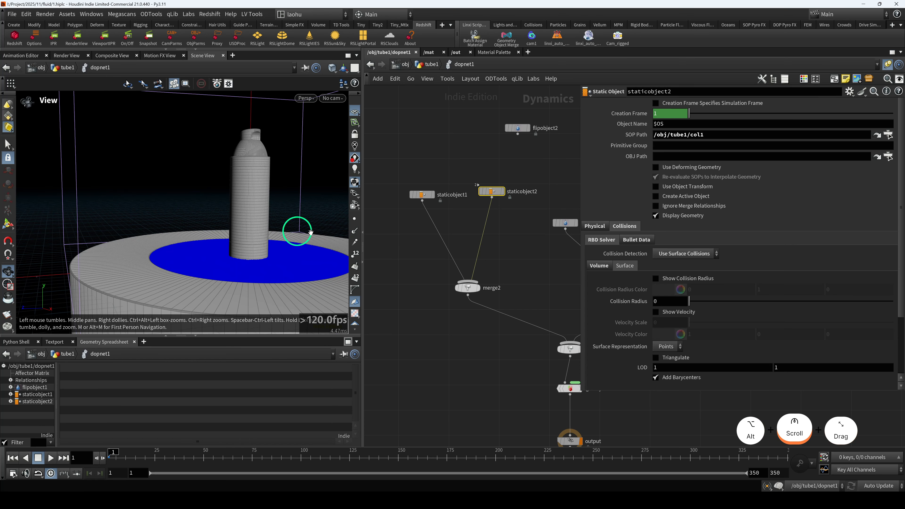
Examine staticobject2's Bullet Data and its RBD Solver surface and volume collision settings
scroll(656, 272, "down", 4)
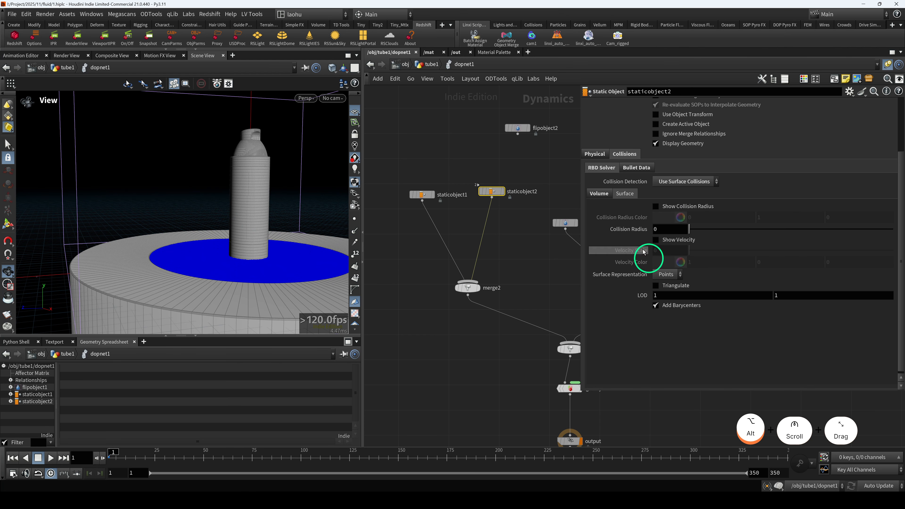
left_click(598, 194)
left_click(631, 168)
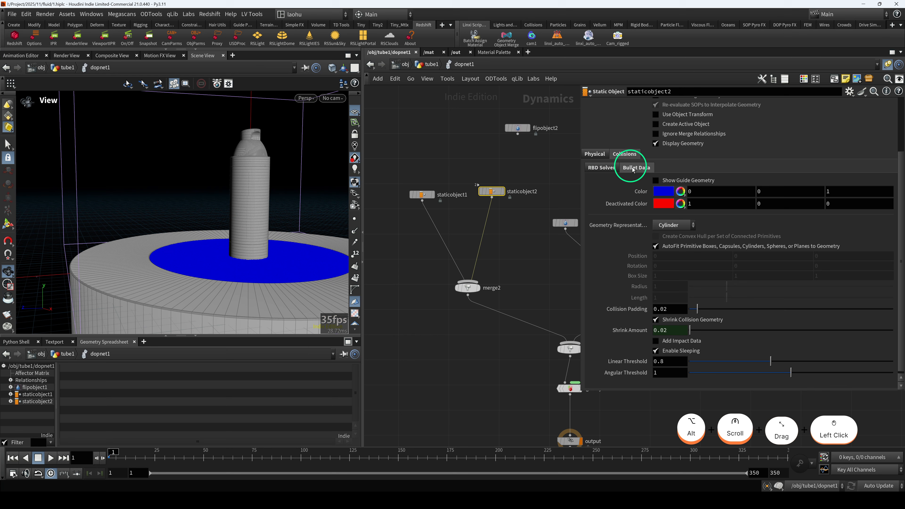
left_click(611, 168)
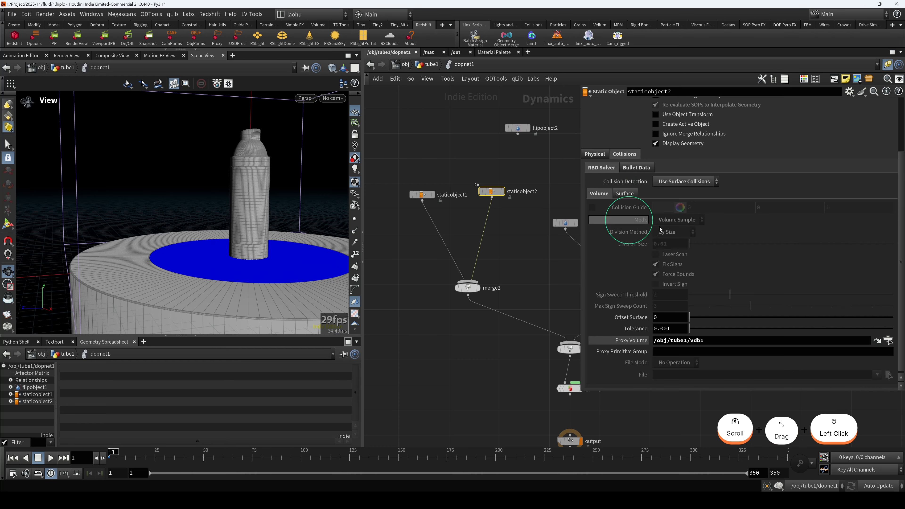
scroll(677, 234, "up", 4)
Realign the two static object nodes and compare their collision detection settings against the displayed colliders
left_click_drag(501, 193, 427, 196)
left_click(640, 219)
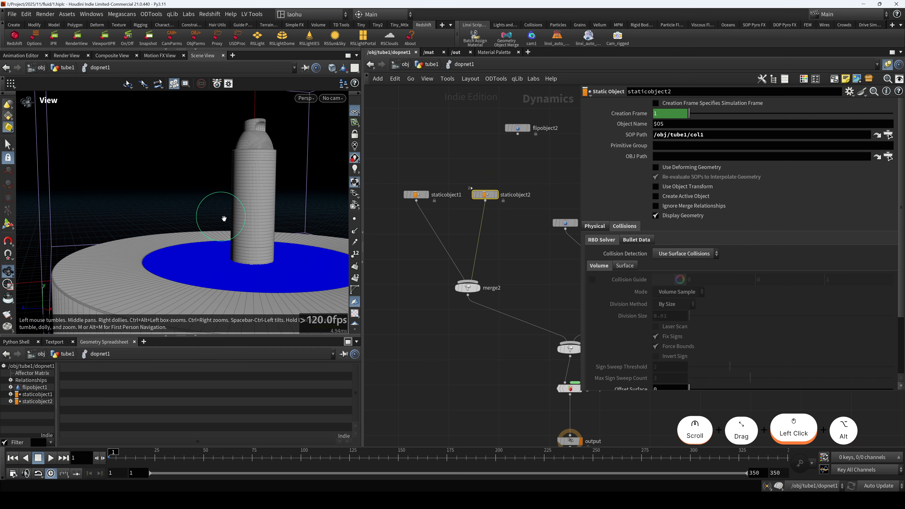
left_click_drag(208, 210, 245, 220, "alt")
left_click(410, 197)
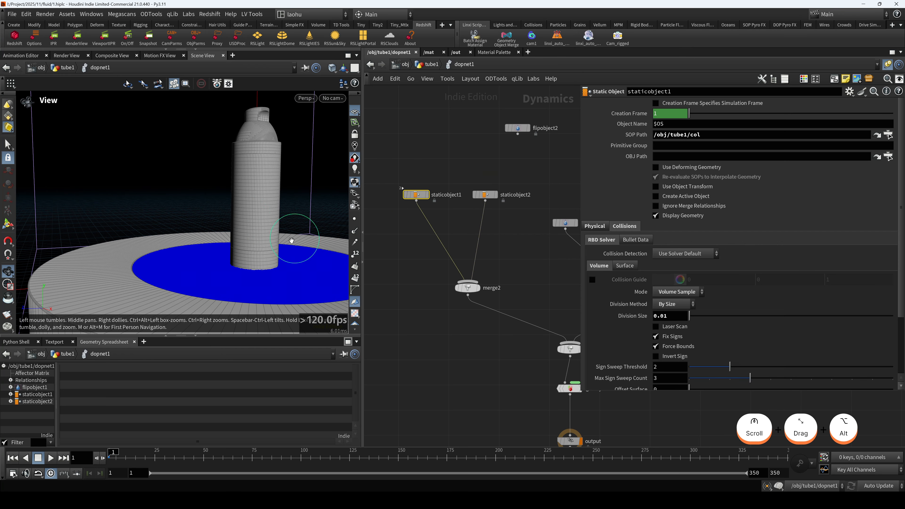
left_click_drag(291, 241, 212, 228, "alt")
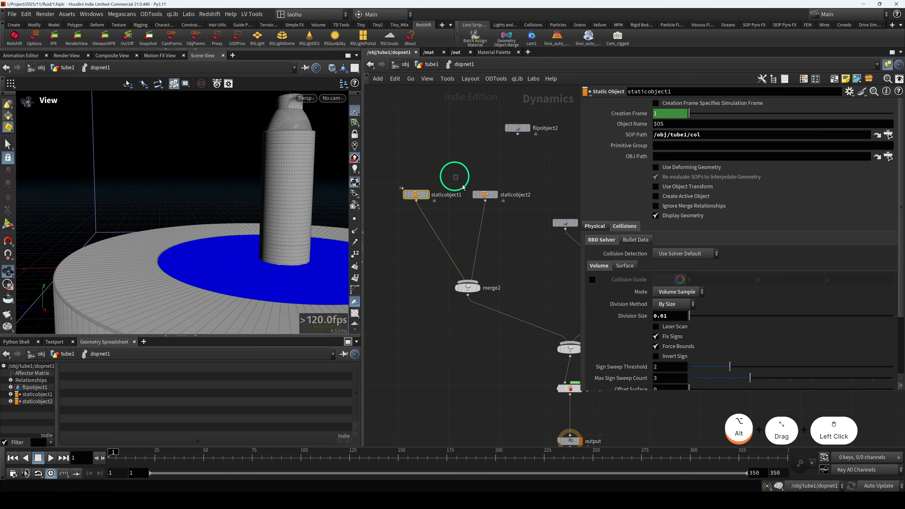
left_click(484, 195)
scroll(647, 274, "down", 3)
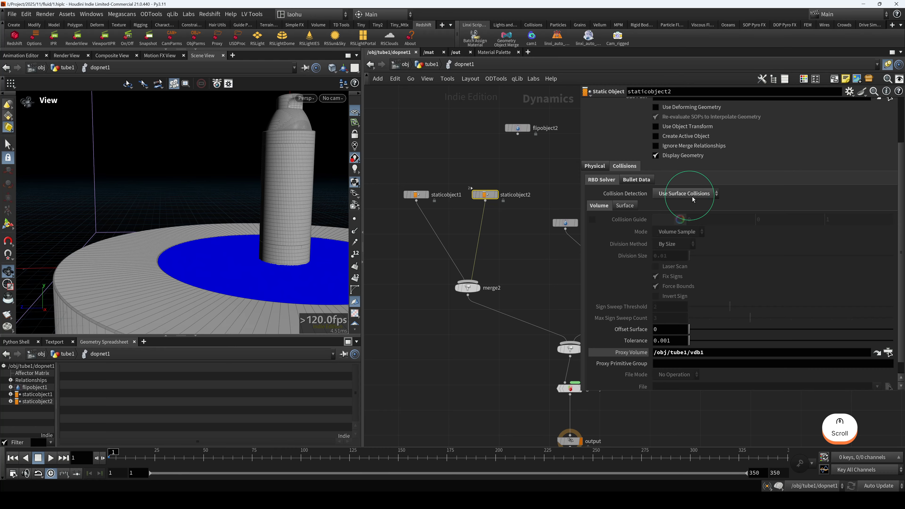
left_click_drag(304, 214, 238, 279, "alt")
scroll(673, 234, "down", 1)
scroll(678, 252, "up", 2)
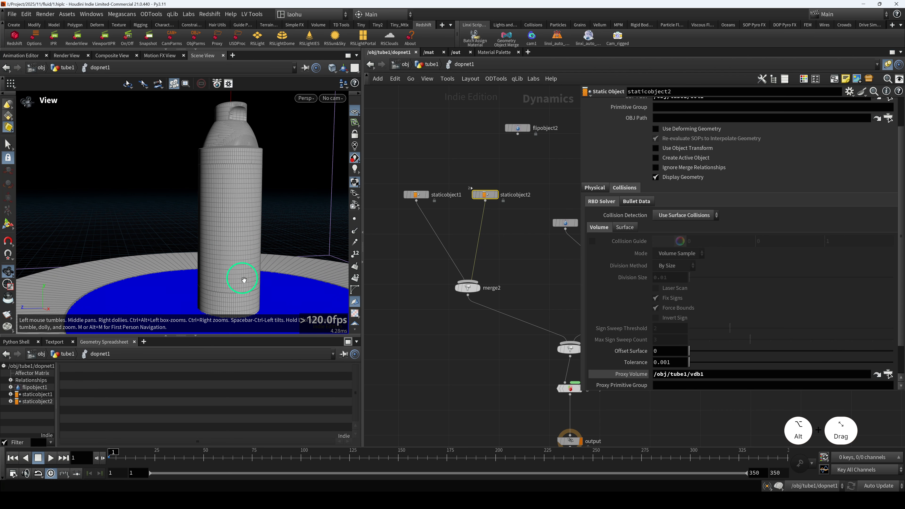
Show the surface collision radius and the Bullet guide geometry for staticobject2 and inspect the resulting collision shape
left_click(627, 227)
left_click(656, 241)
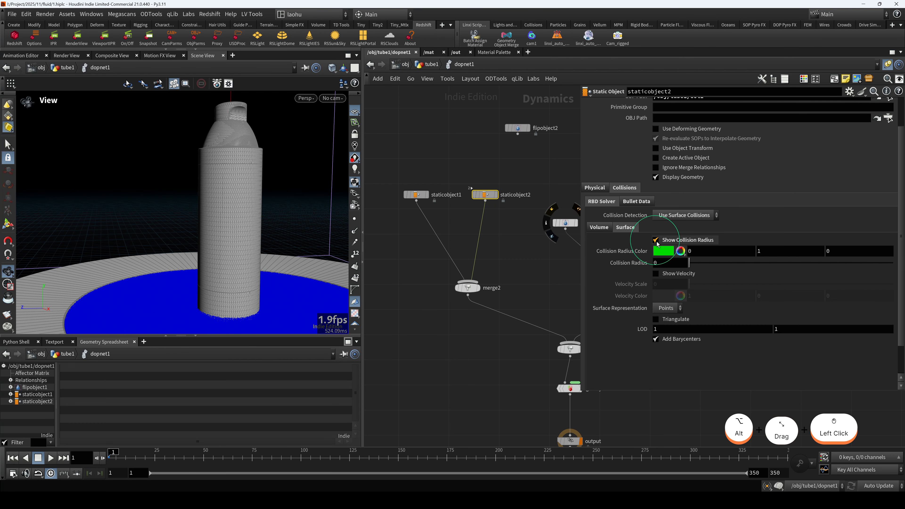
left_click(636, 201)
left_click(656, 214)
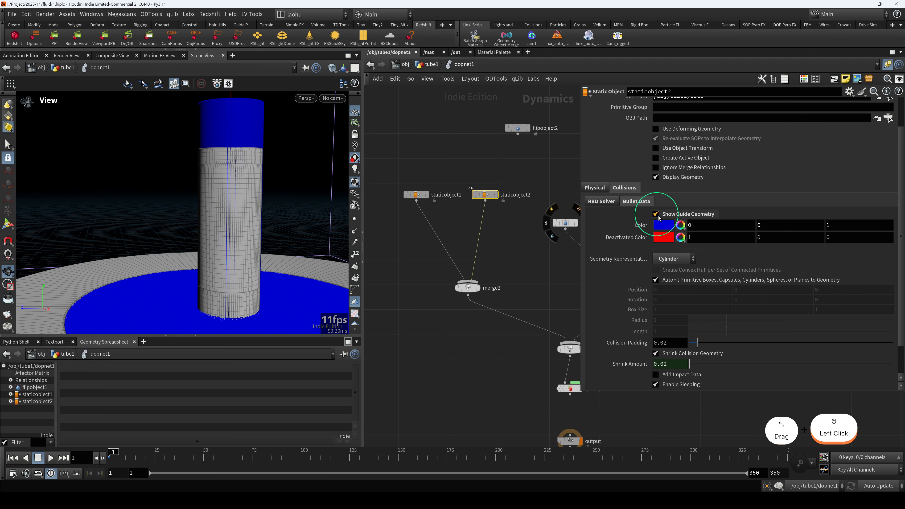
scroll(198, 234, "down", 1, "alt")
left_click_drag(202, 207, 232, 164, "alt")
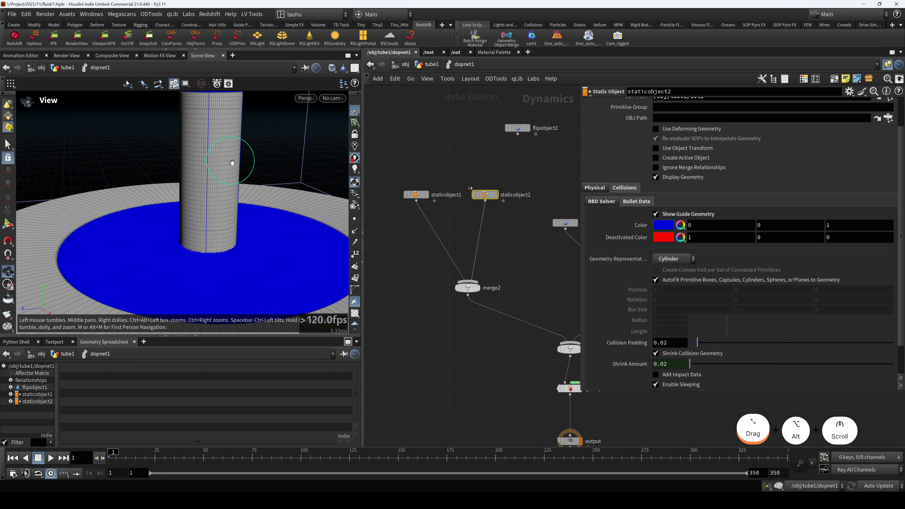
middle_click_drag(232, 164, 221, 221, "alt")
scroll(216, 178, "up", 2, "alt")
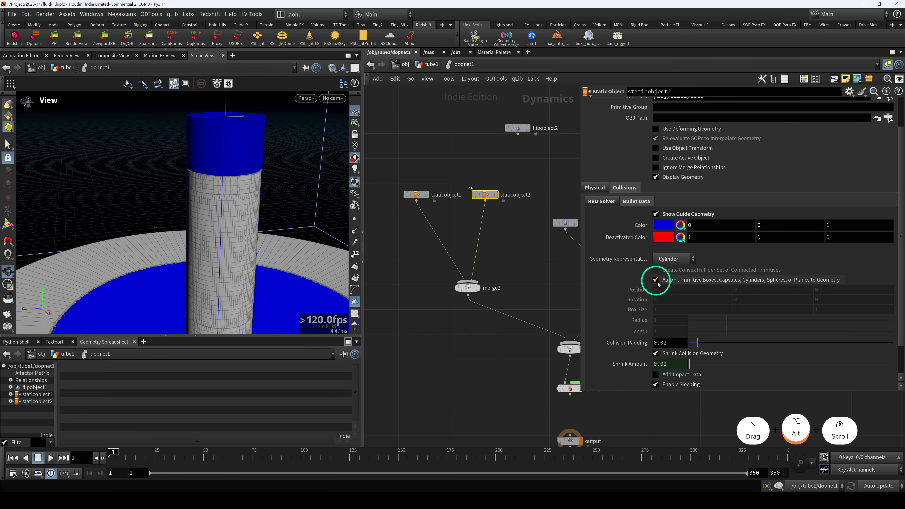
Review the Bullet geometry representation options of staticobject2 and hide its guide geometry
left_click(671, 266)
left_click(668, 259)
left_click(665, 232)
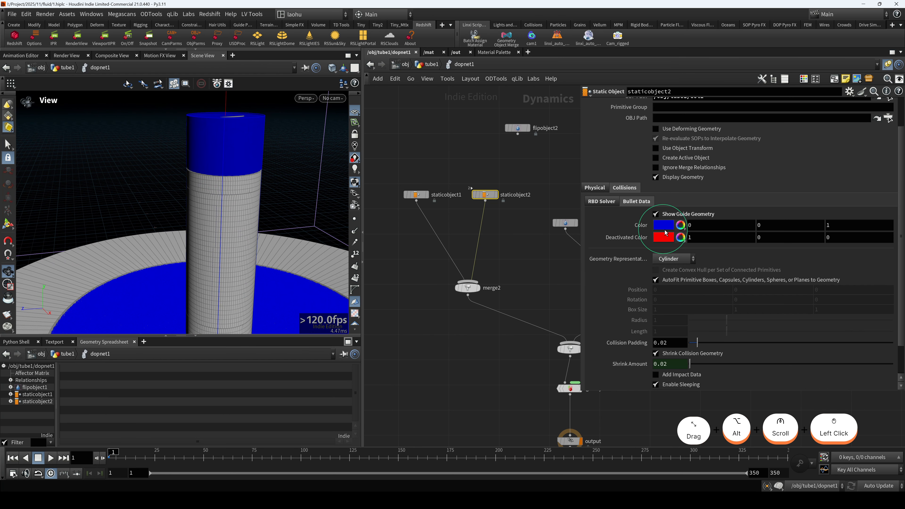
scroll(249, 191, "down", 3, "alt")
mouse_move(248, 192)
left_mouse_down("alt")
mouse_move(220, 193)
mouse_move(238, 223)
mouse_move(236, 202)
mouse_move(251, 212)
mouse_move(254, 203)
left_mouse_up("alt")
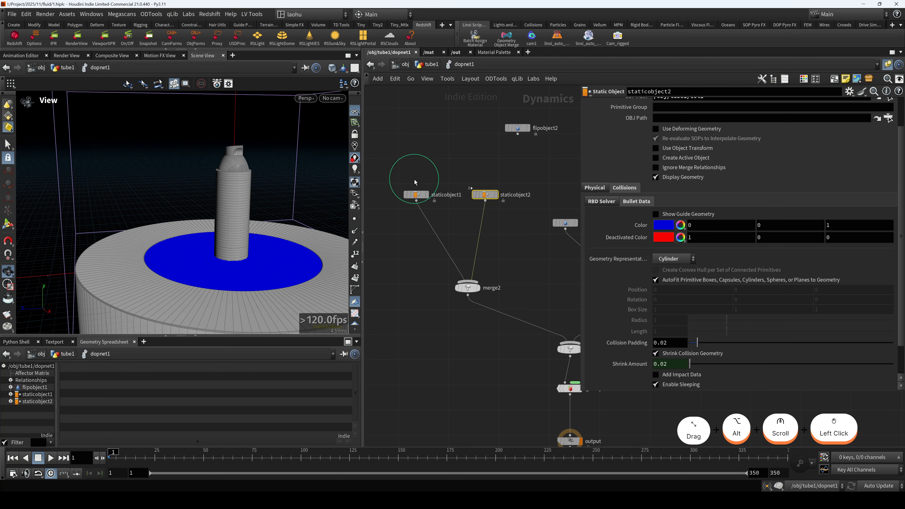
Compare the Bullet Data of both static objects and examine staticobject2's RBD Solver surface and volume collision settings
left_click(416, 194)
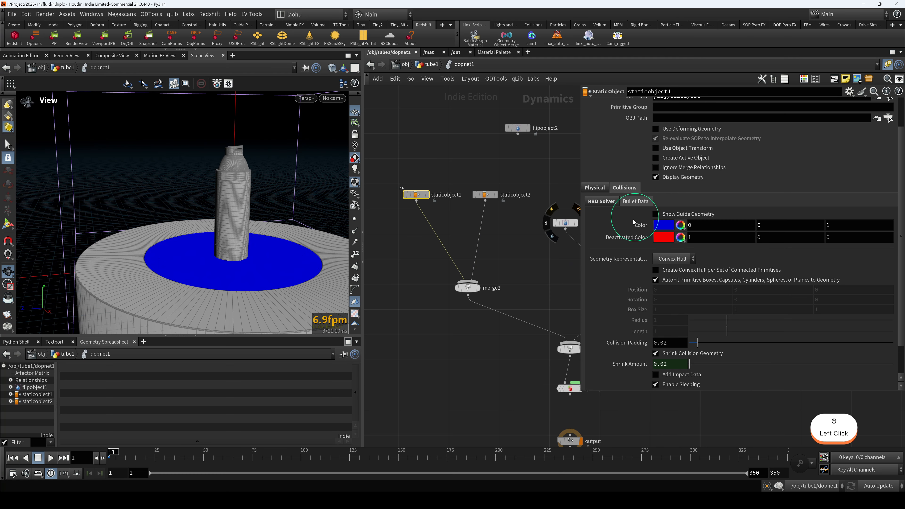
left_click(484, 194)
left_click(602, 201)
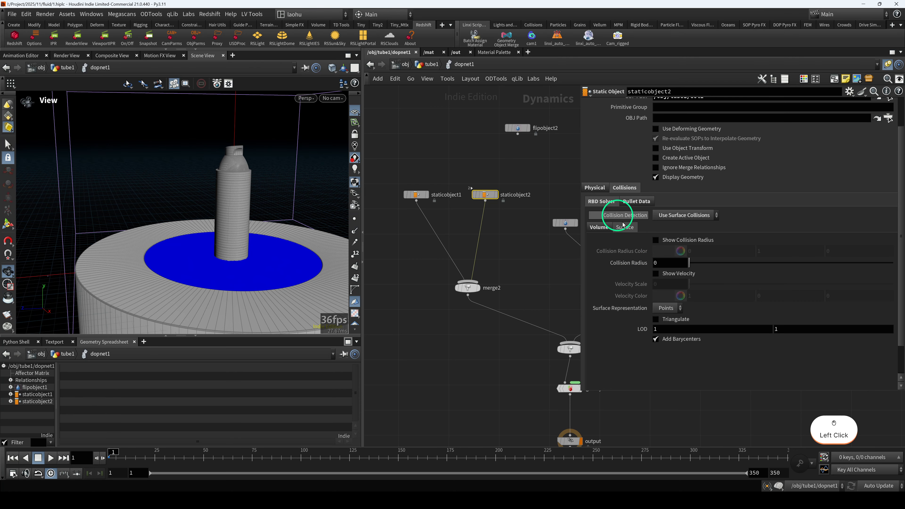
left_click(606, 228)
scroll(657, 246, "down", 2)
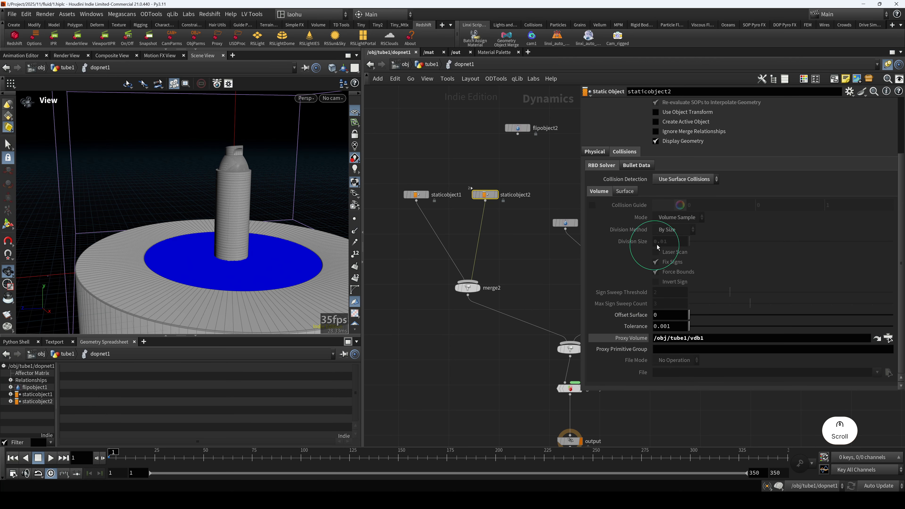
Try Use Solver Default as staticobject2's collision detection, and undo the change
left_click(675, 182)
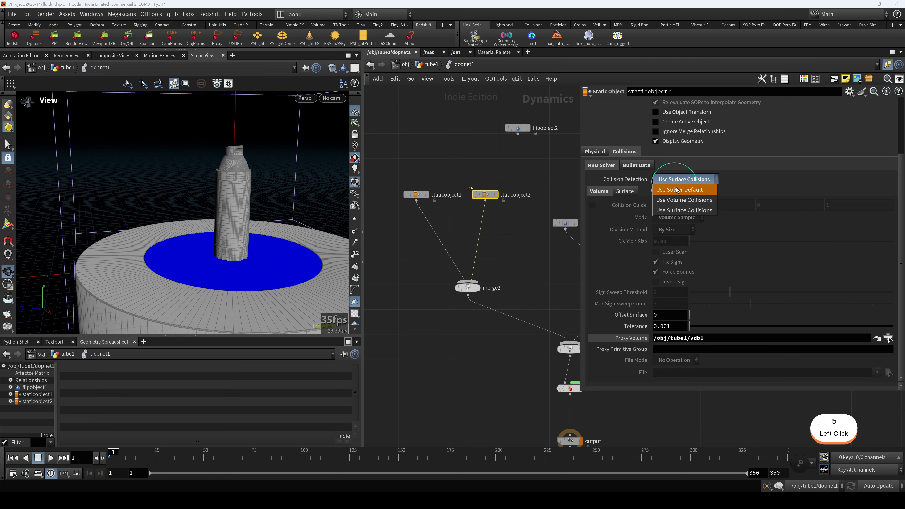
left_click(677, 189)
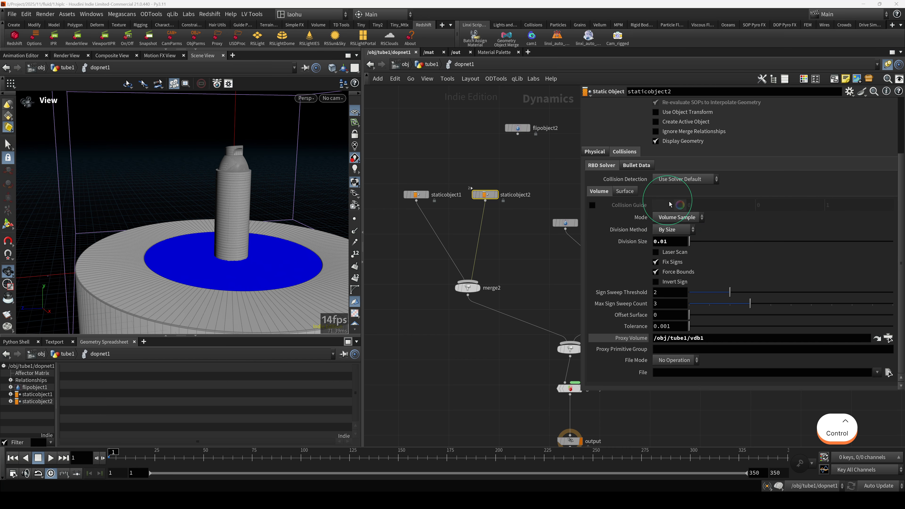
key("ctrl+z")
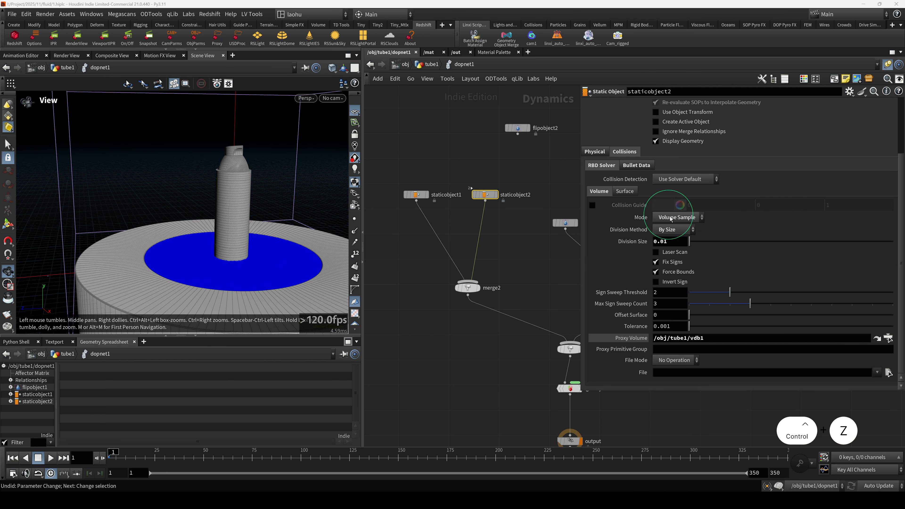
Compare the RBD Solver volume settings of staticobject1 and staticobject2, and review staticobject2's Bullet geometry representation
left_click_drag(249, 178, 213, 183, "alt")
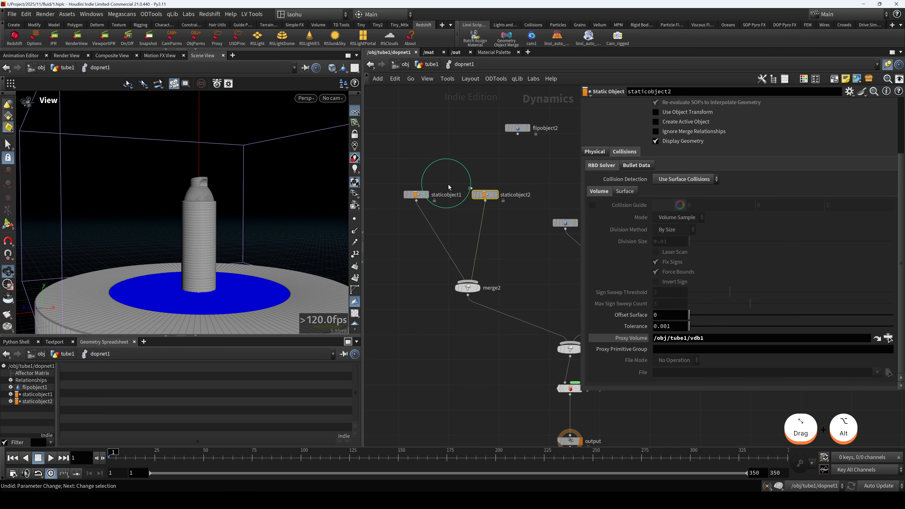
left_click(416, 194)
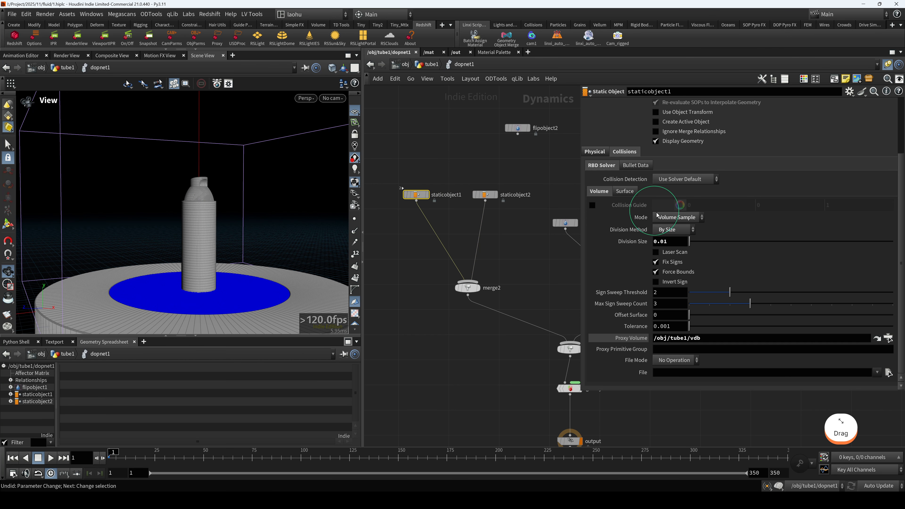
left_click(485, 194)
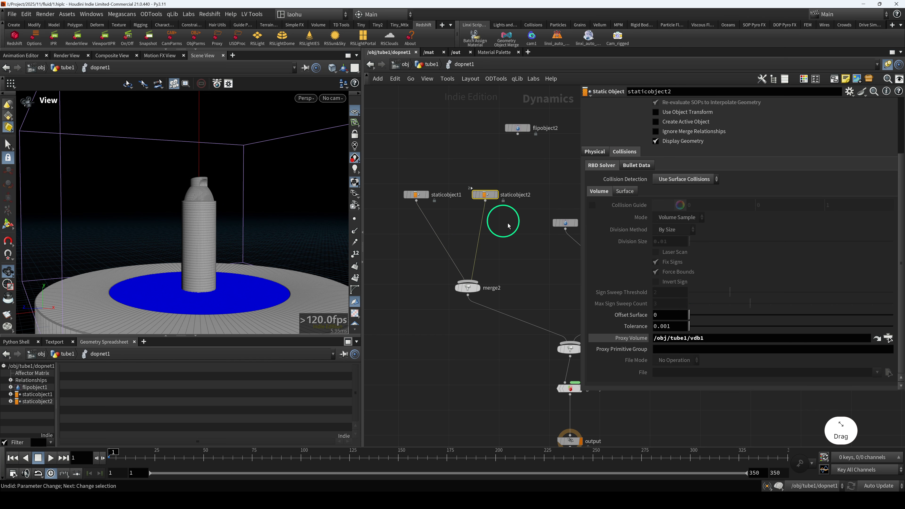
left_click(637, 165)
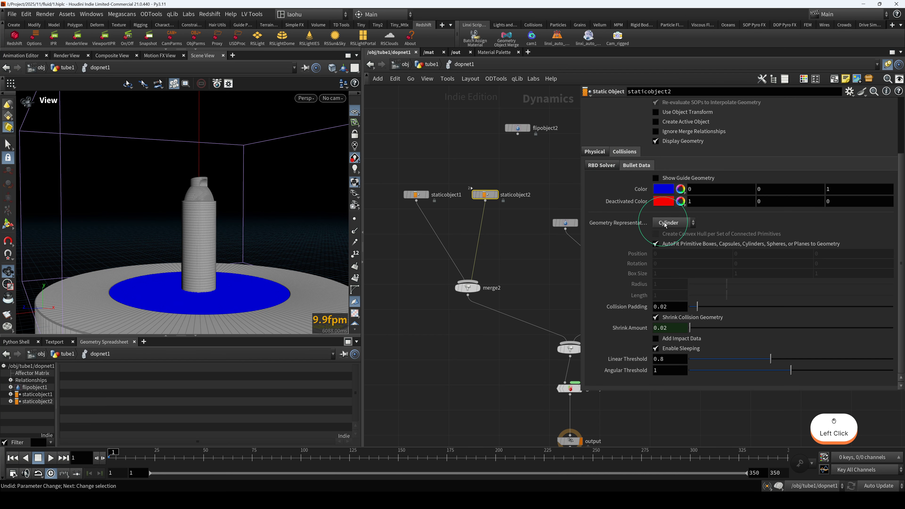
left_click(602, 165)
left_click(637, 166)
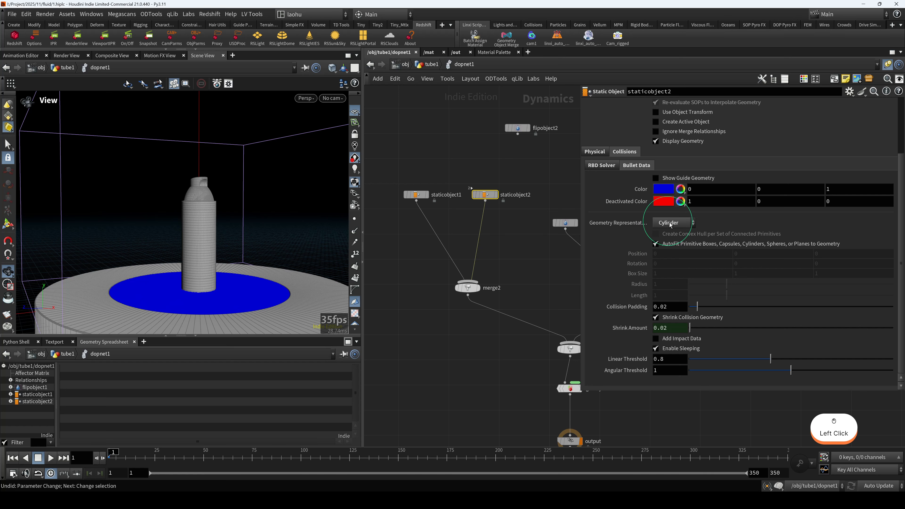
scroll(459, 334, "down", 3)
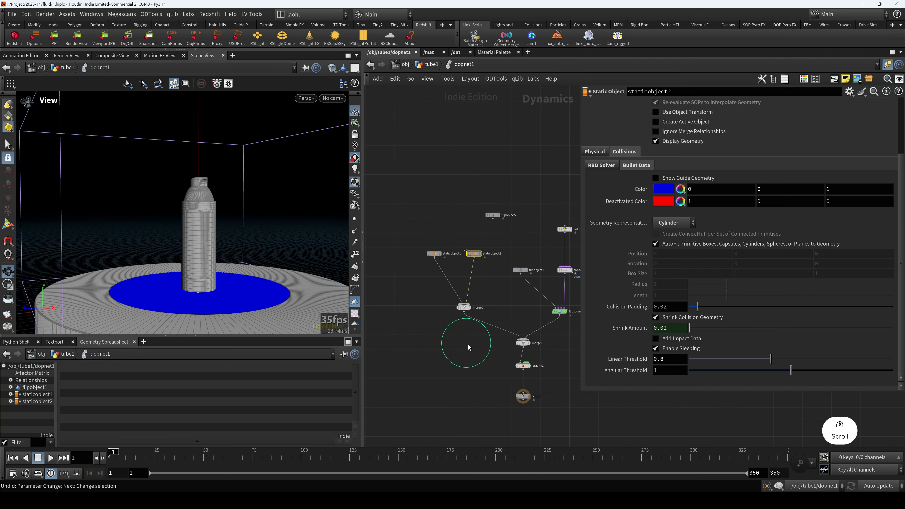
Review the gravity1 force settings and the FLIP solver branch of the DOP network
middle_click_drag(470, 347, 485, 329)
scroll(464, 325, "up", 2)
left_click(491, 324)
middle_click_drag(450, 276, 413, 285)
left_click(513, 253)
key("Escape")
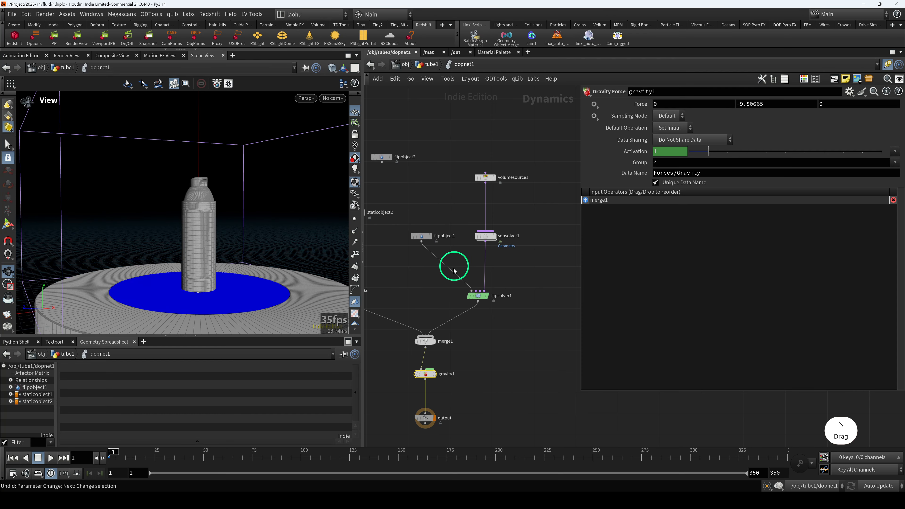
Return to the tube1 geometry network and inspect null1's scattered emission shapes and their point velocity attributes
scroll(248, 253, "down", 3)
left_click(431, 68)
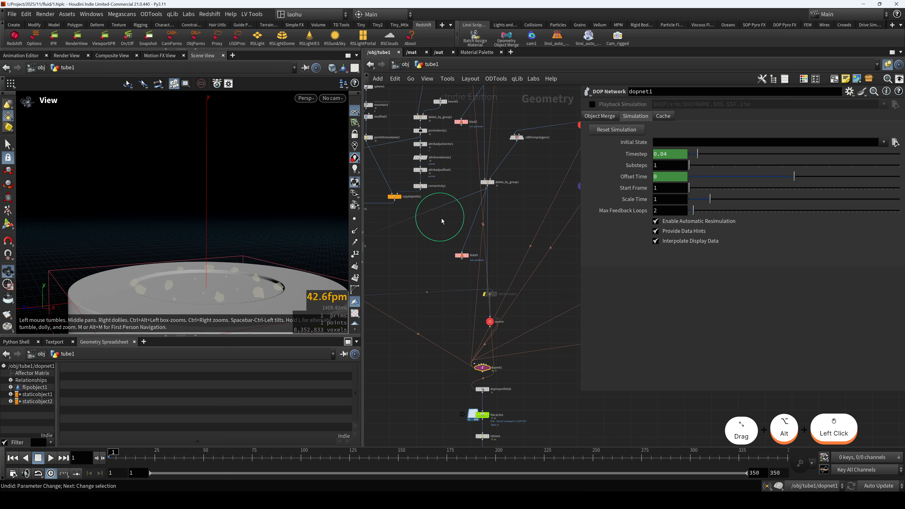
scroll(440, 218, "down", 2)
middle_click_drag(440, 218, 484, 232)
scroll(404, 265, "up", 1)
middle_click_drag(405, 266, 418, 256)
left_click(443, 271)
left_click_drag(196, 260, 281, 263, "alt")
scroll(208, 276, "up", 4, "alt")
scroll(475, 337, "down", 3)
middle_click_drag(474, 337, 452, 307)
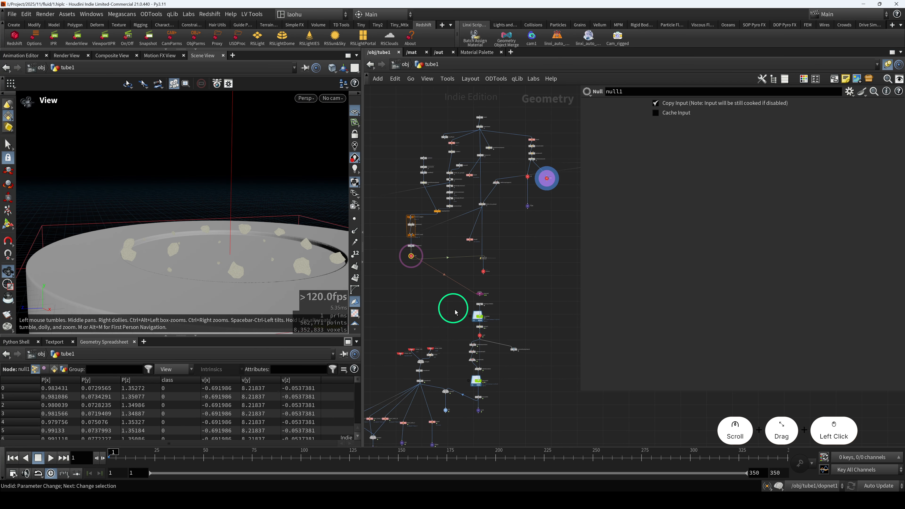
Re-enter dopnet1, move sopsolver1 slightly up and open its internal network
scroll(453, 307, "up", 3)
scroll(495, 301, "up", 3)
double_click(496, 271)
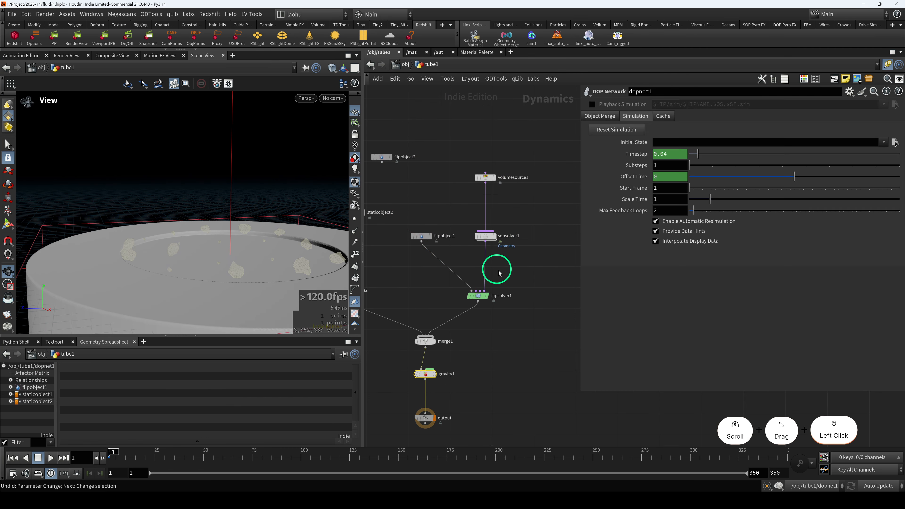
left_click_drag(466, 214, 488, 228)
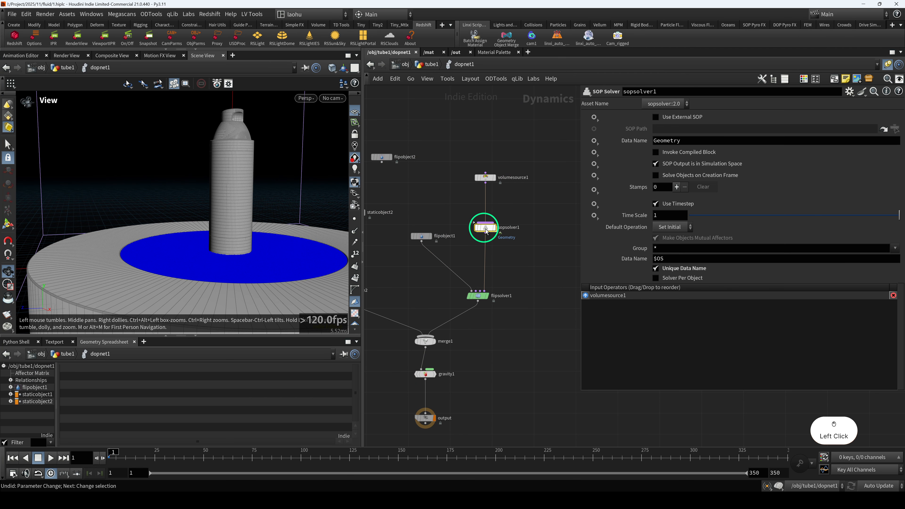
double_click(486, 228)
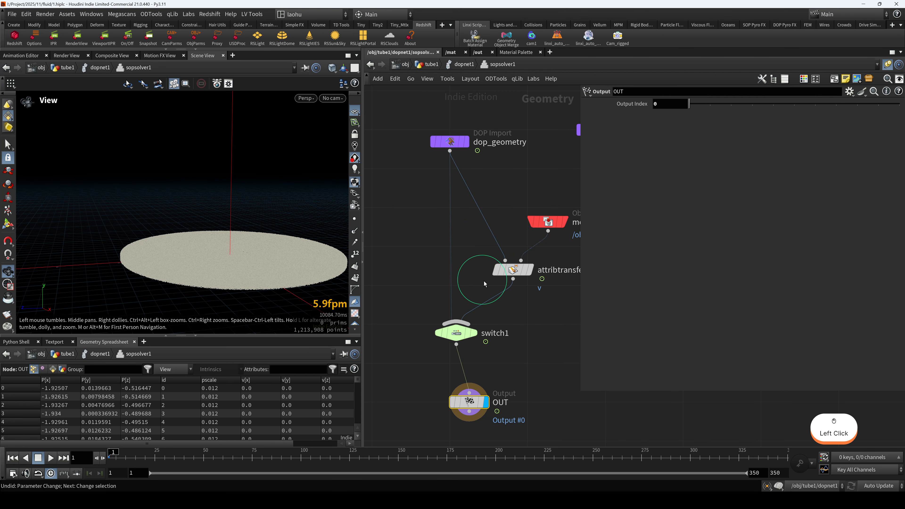
Examine merge_null1's object path and attribtransfer1's Attributes and Conditions settings inside the SOP solver
scroll(534, 307, "down", 3)
middle_click_drag(534, 309, 475, 331)
scroll(476, 331, "up", 2)
left_click_drag(487, 258, 497, 245)
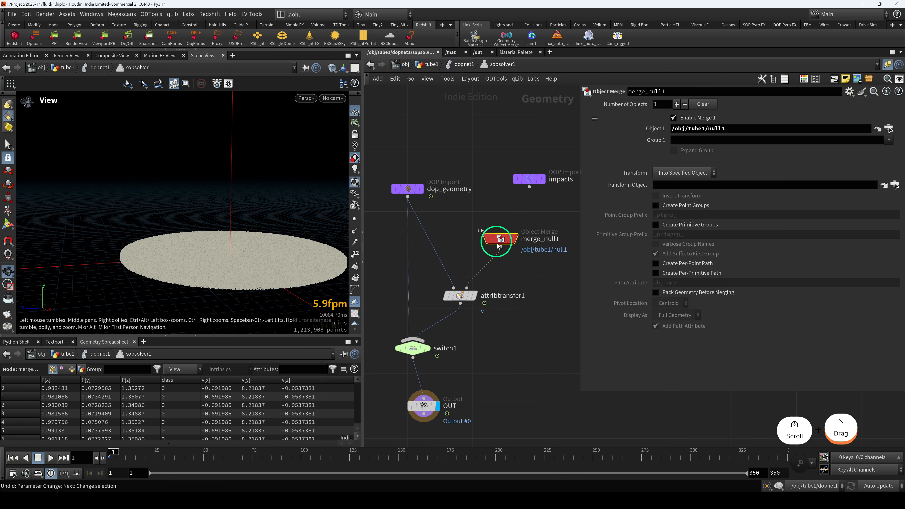
left_click_drag(460, 295, 468, 294)
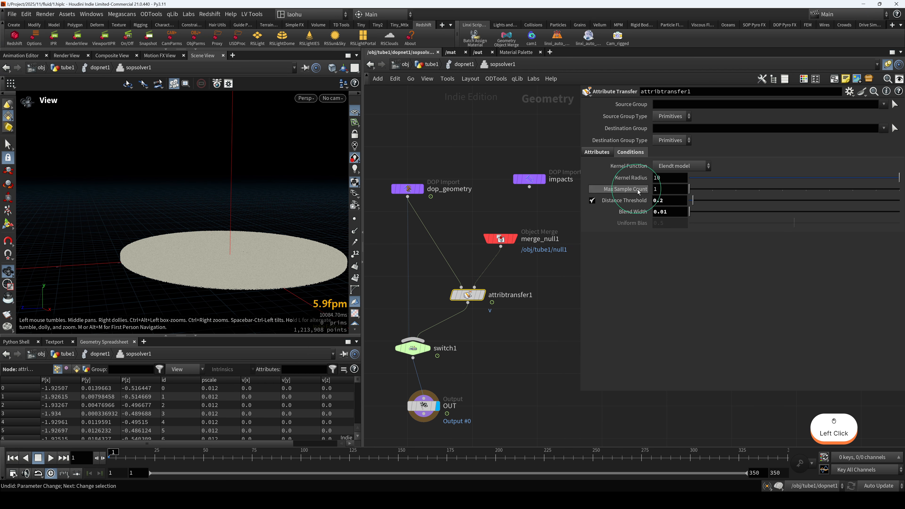
left_click(597, 153)
left_click(627, 153)
left_click(602, 152)
left_click(644, 189)
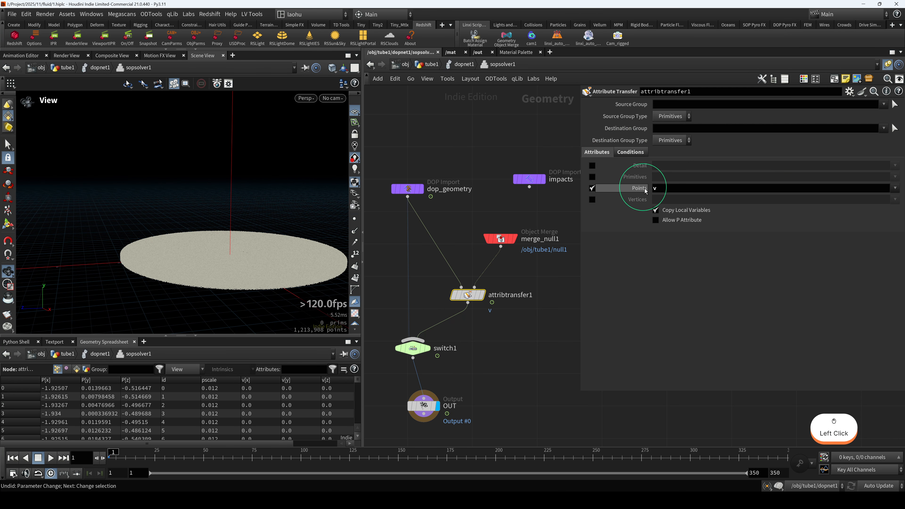
Display merge_null1 and attribtransfer1 in turn to compare their geometry, and review the transfer's distance threshold and blend width
left_click(499, 238)
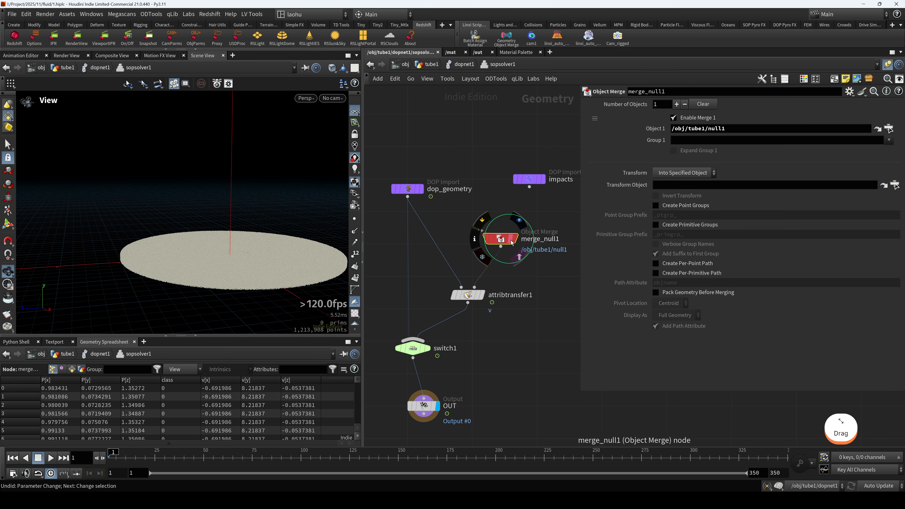
key("r")
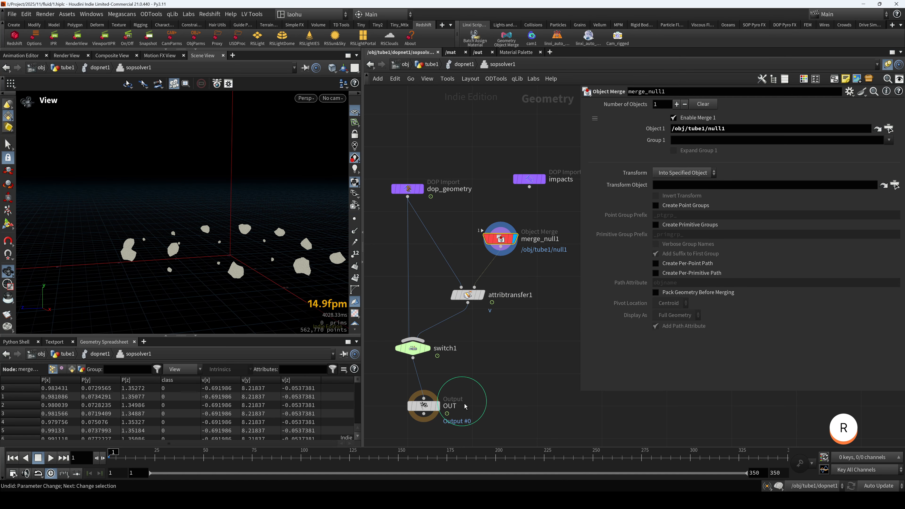
left_click(483, 301)
key("r")
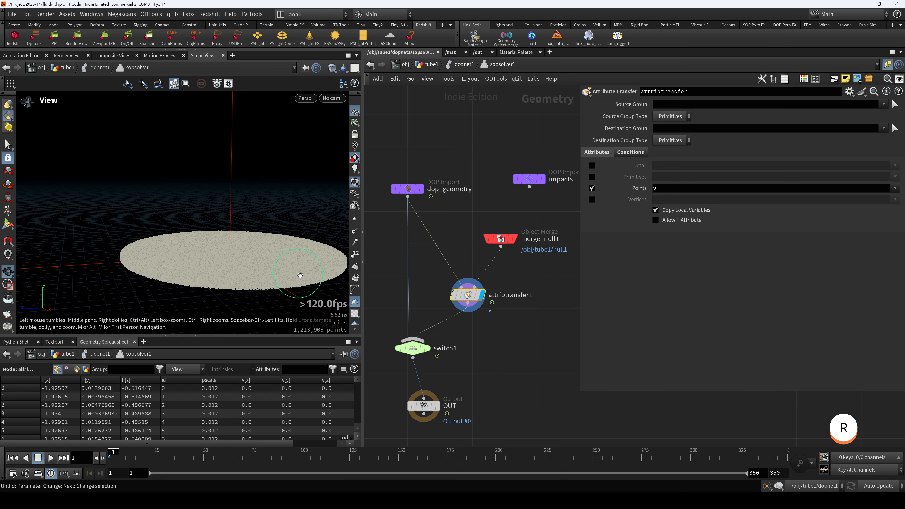
left_click(631, 152)
left_click(631, 213)
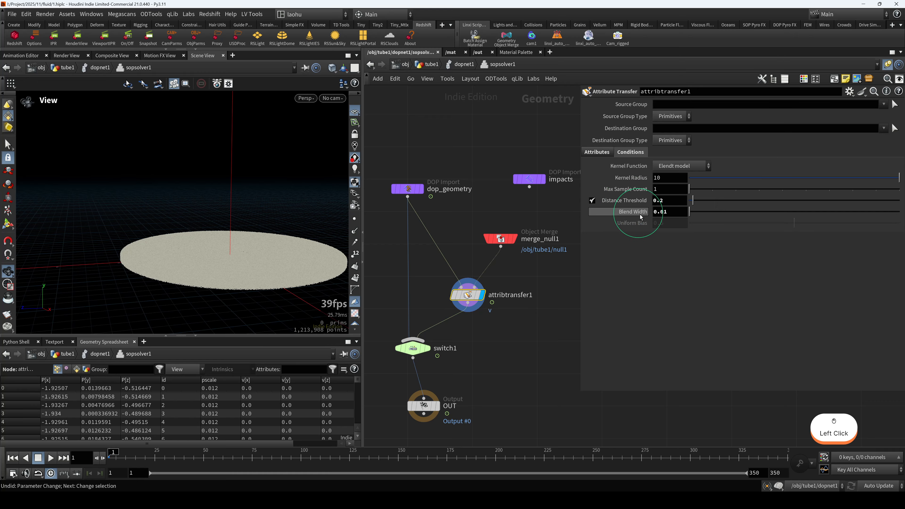
Restore the display to the OUT node and align it directly below switch1
middle_click_drag(457, 209, 481, 185)
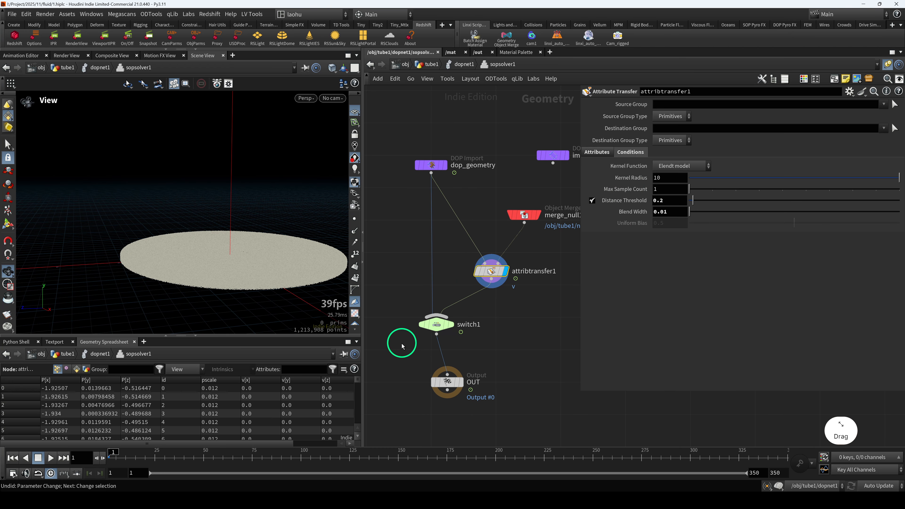
key("r")
left_click_drag(401, 344, 442, 412)
left_click_drag(433, 323, 433, 325)
left_click_drag(525, 288, 467, 254)
left_click_drag(406, 292, 464, 349)
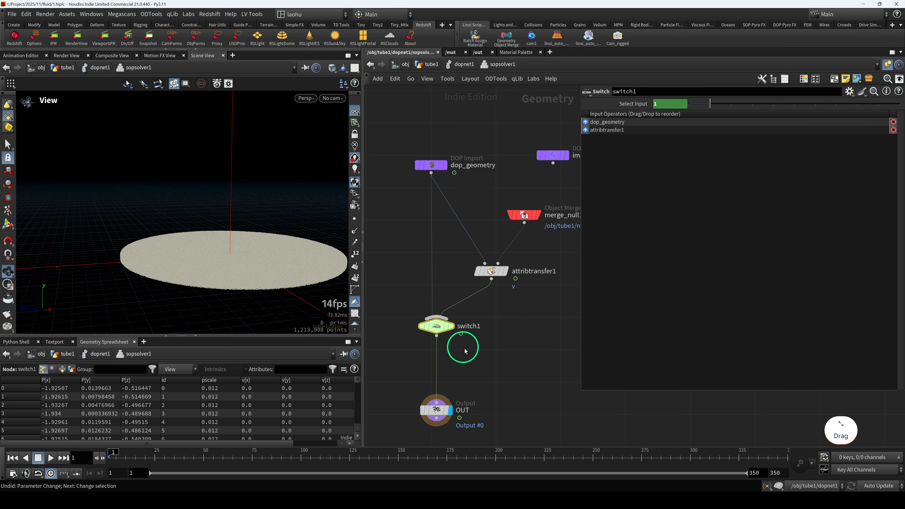
Show the expression driving switch1's Select Input
left_click(627, 105)
left_click(627, 108)
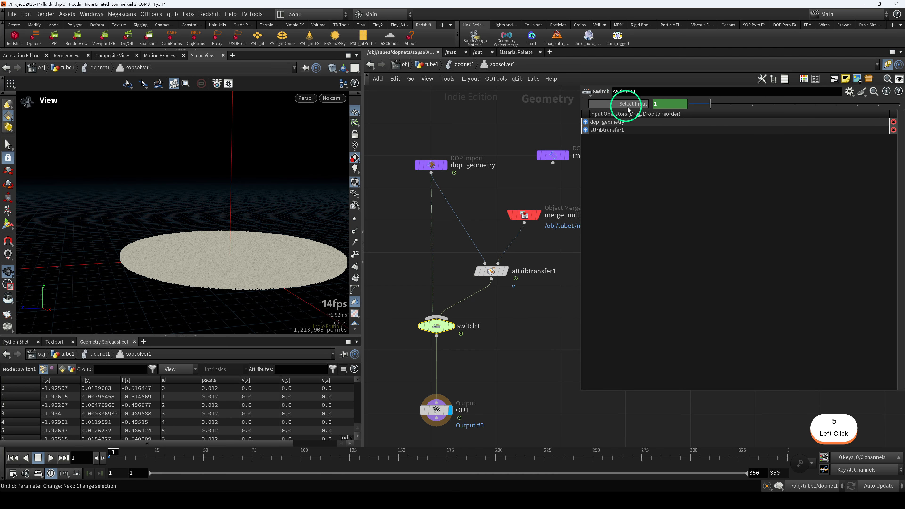
left_click(627, 107)
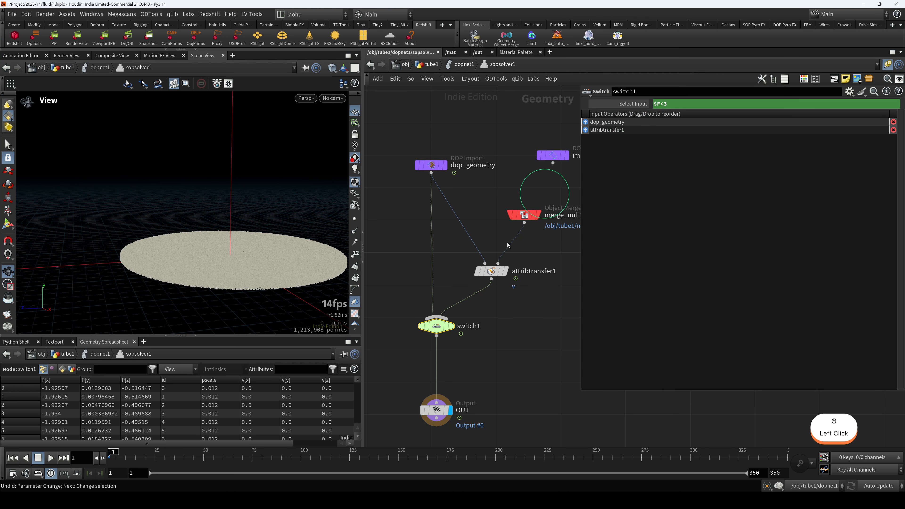
Disable dynamics simulation and scrub between frames 1 and 5 to check how switch1's Select Input evaluates
left_click(779, 486)
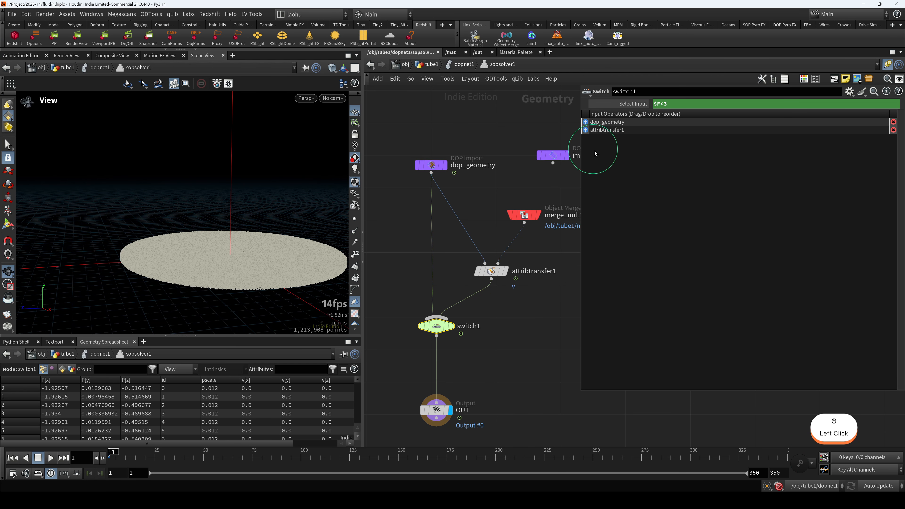
left_click(624, 109)
left_click(128, 455)
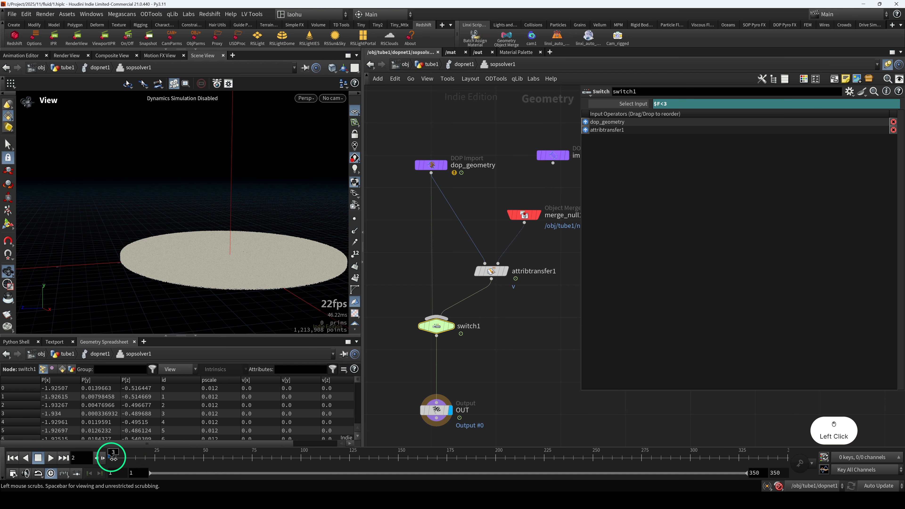
left_click_drag(137, 461, 117, 460)
left_click(626, 103)
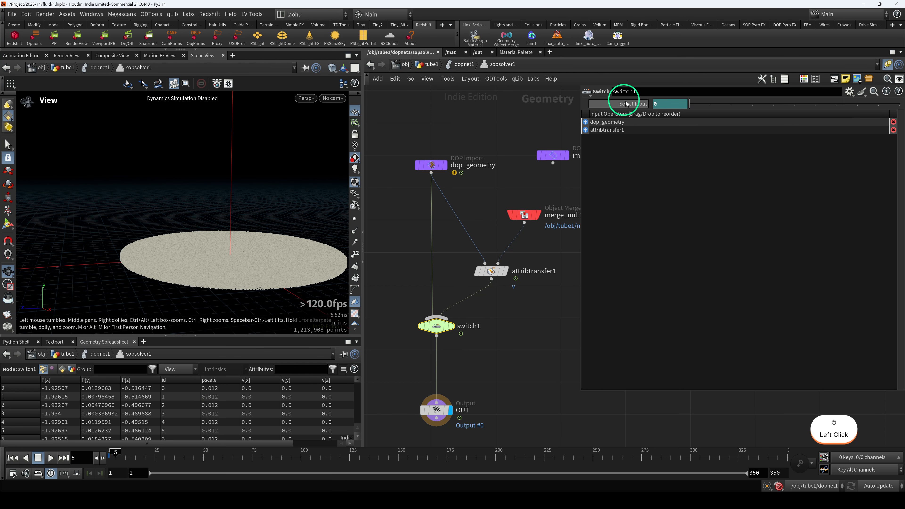
left_click(111, 455)
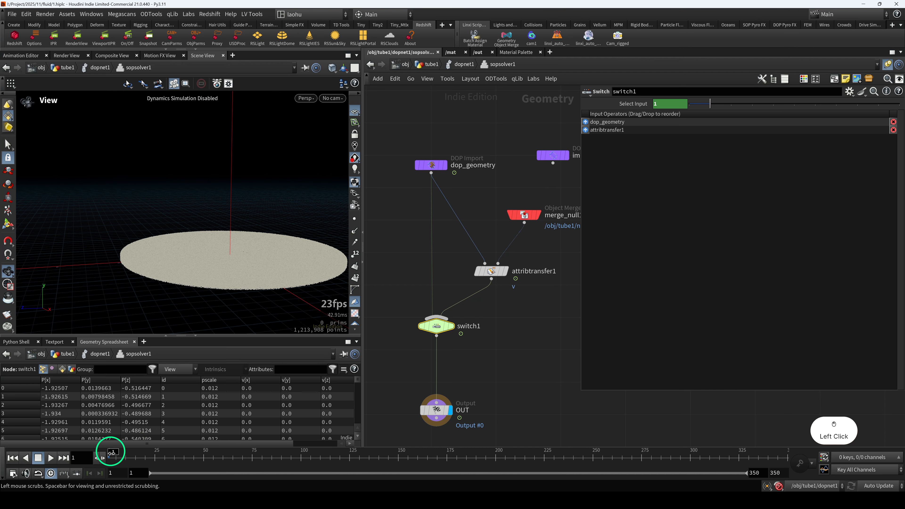
Select switch1 and attribtransfer1 to recheck the transfer's Conditions settings at the first frame
left_click(473, 330)
left_click_drag(535, 316, 485, 258)
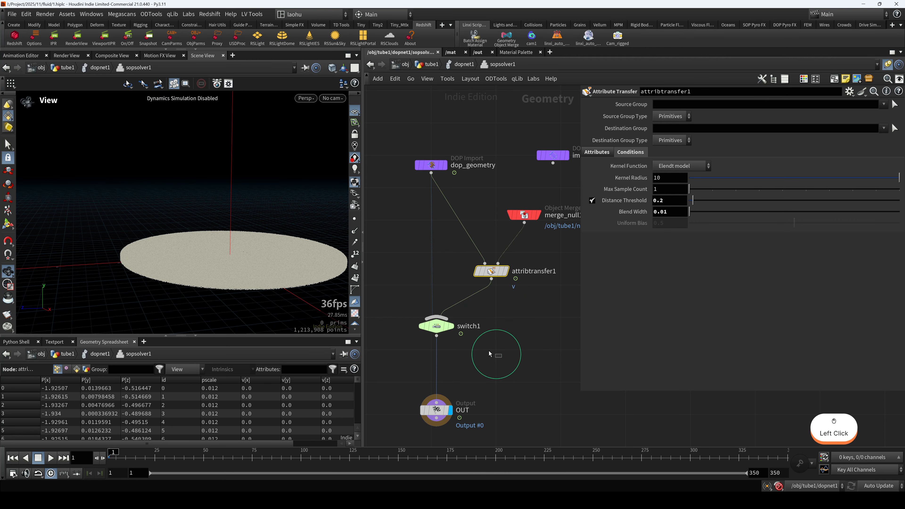
left_click_drag(496, 353, 444, 319)
left_click_drag(526, 295, 467, 258)
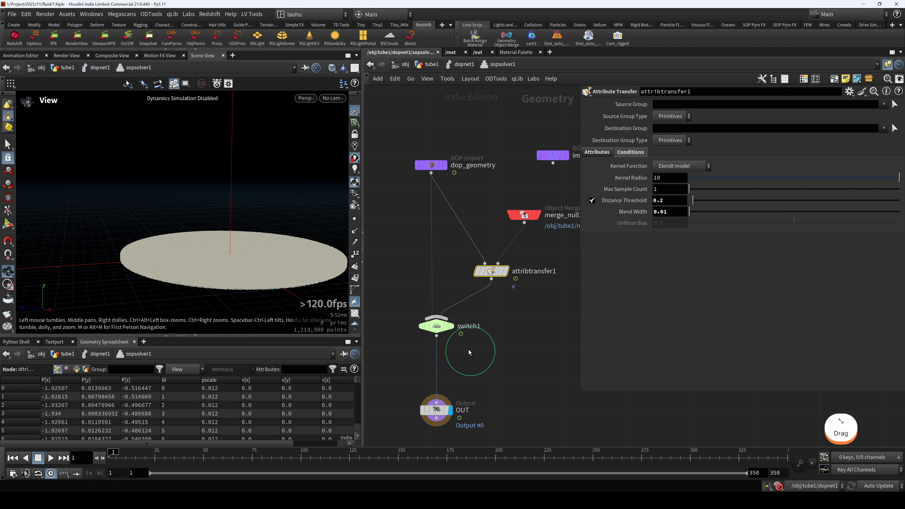
Select switch1 and scrub the timeline out to frame 62 to check which input stays active
left_click_drag(469, 352, 424, 316)
left_click(113, 452)
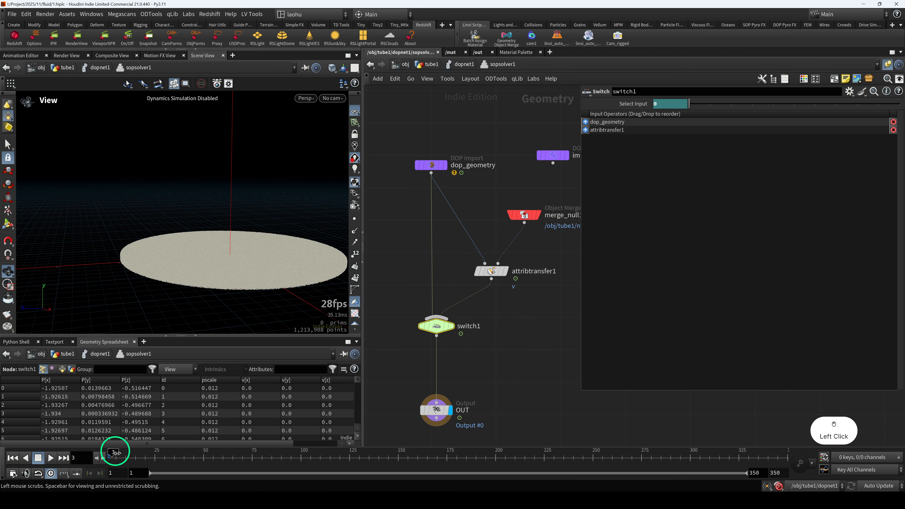
left_click_drag(121, 454, 206, 466)
left_click_drag(289, 465, 227, 453)
left_click_drag(257, 296, 242, 279)
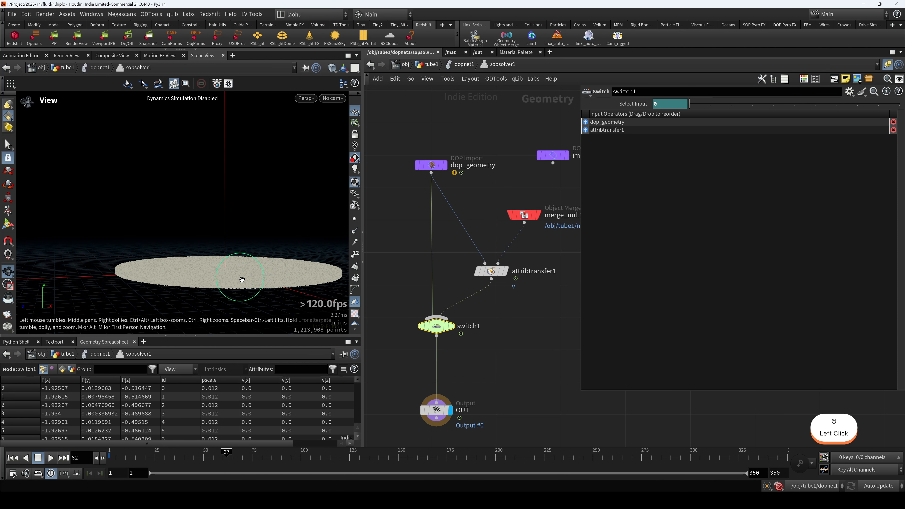
scroll(432, 323, "down", 3)
left_click(432, 327)
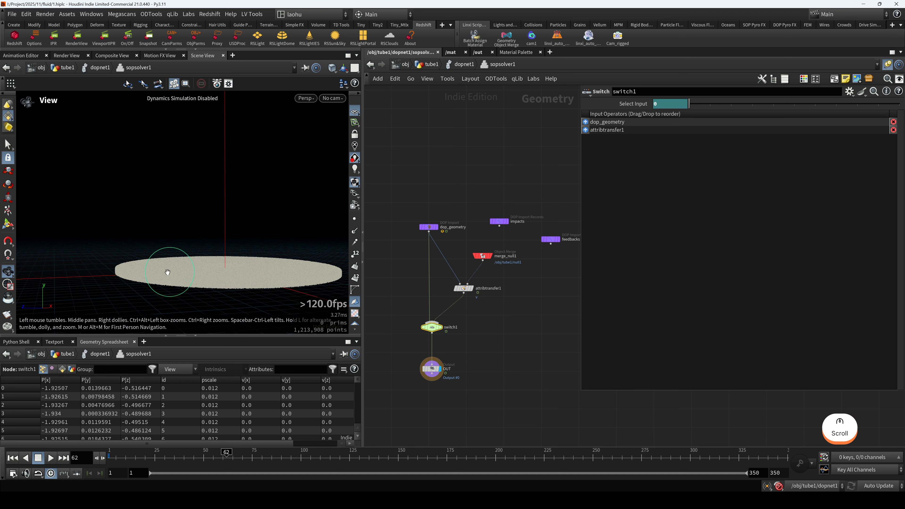
left_click_drag(170, 268, 168, 229)
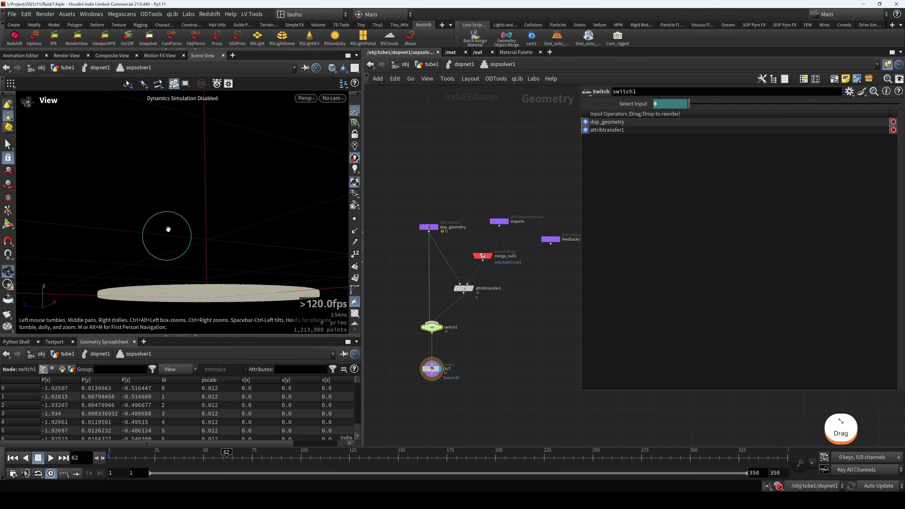
scroll(465, 318, "up", 3)
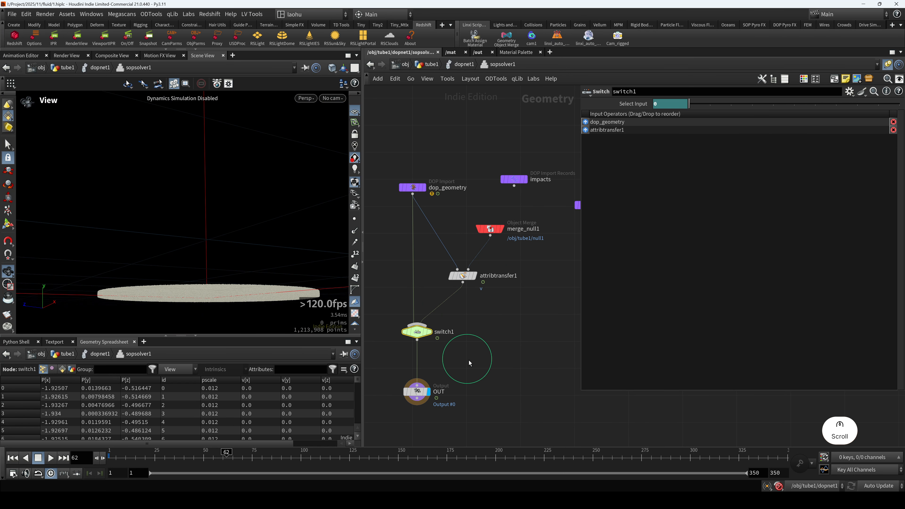
Show the $F<3 expression in switch1's Select Input and scrub between frames 2 and 3 to follow the active branch
left_click(656, 103)
type("$F<3")
left_click(532, 189)
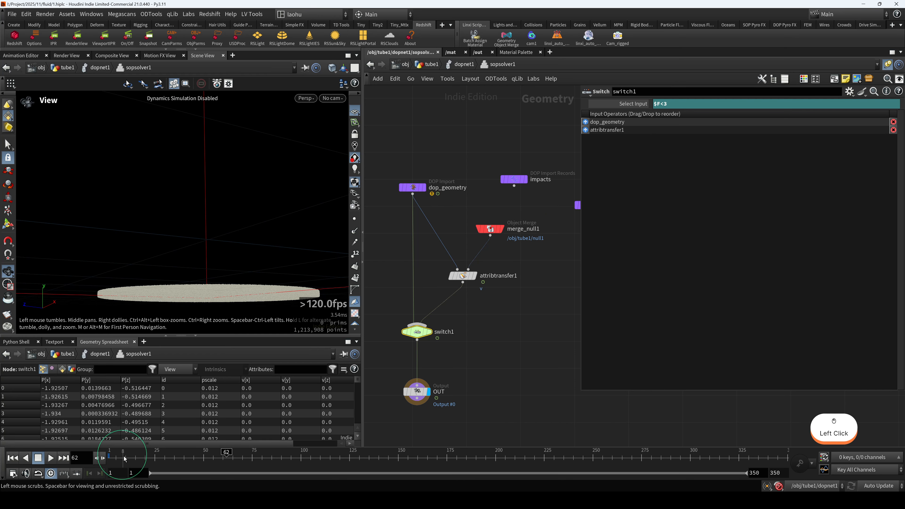
left_click(109, 455)
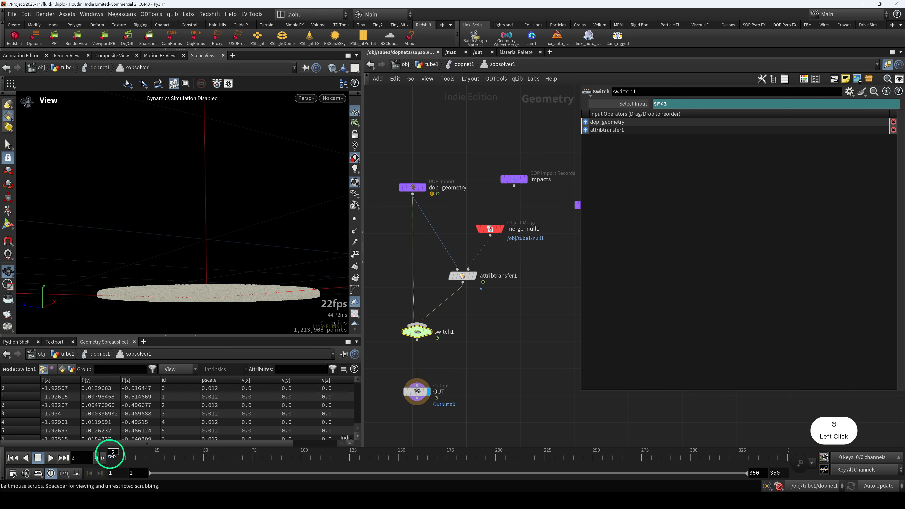
left_click(394, 336)
left_click(109, 456)
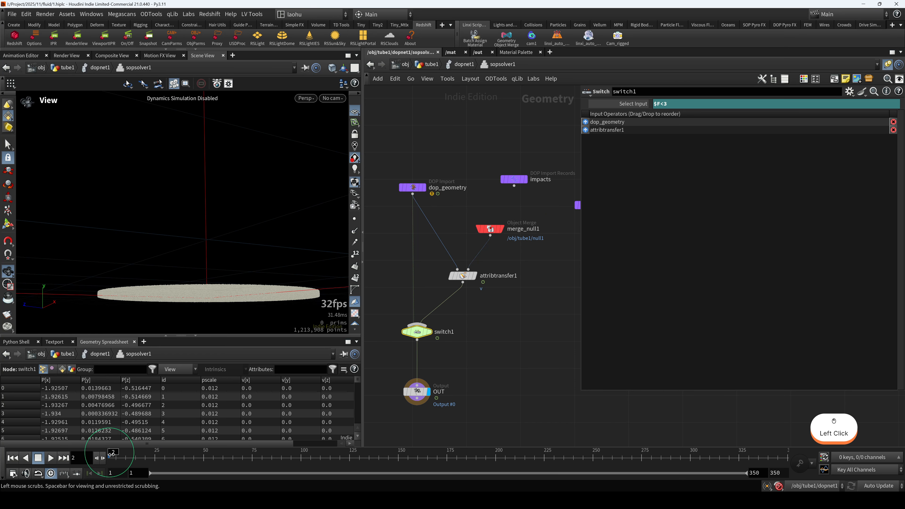
scroll(456, 334, "up", 2)
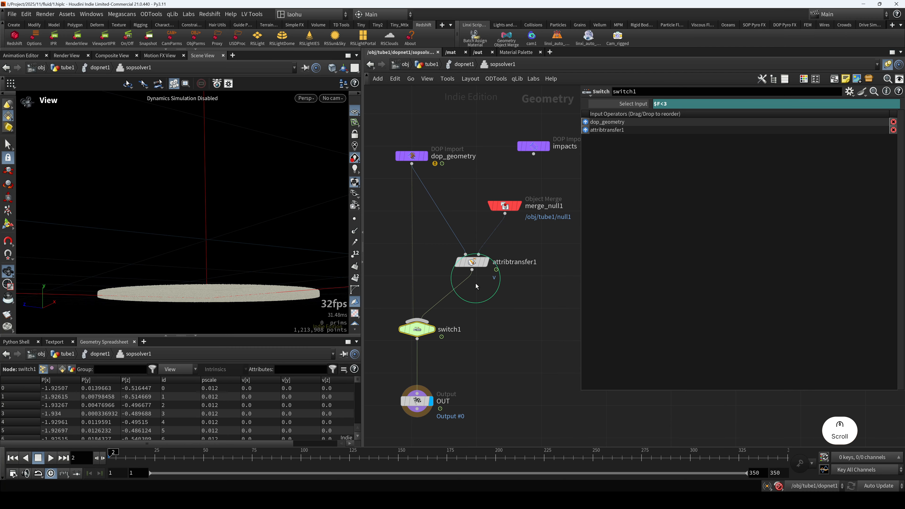
left_click(415, 326)
left_click(113, 452)
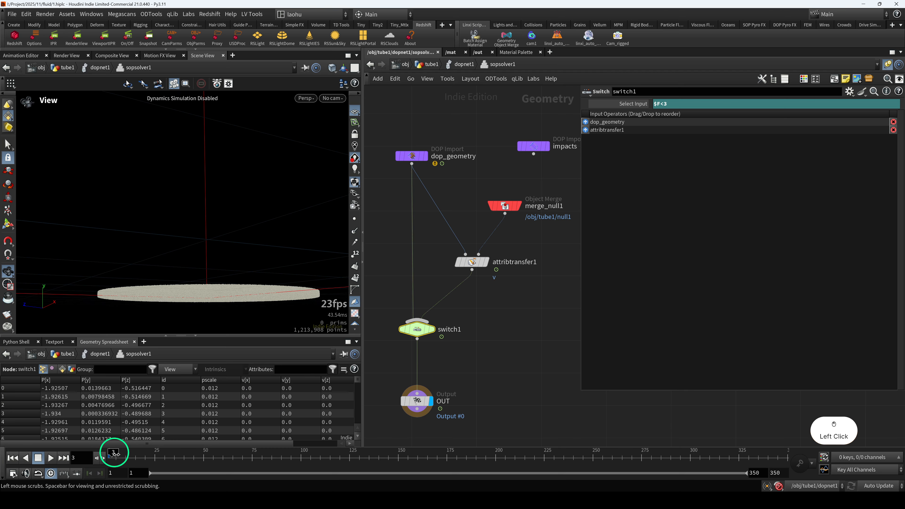
Toggle switch1's Select Input between expression and evaluated value at frames 3 and 4
left_click(398, 260)
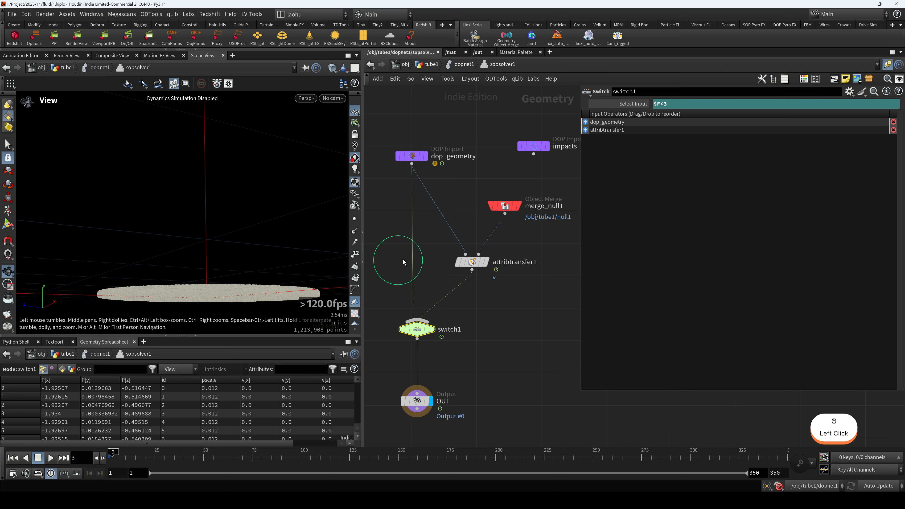
left_click(632, 104)
left_click(632, 104)
left_click(632, 103)
left_click(633, 104)
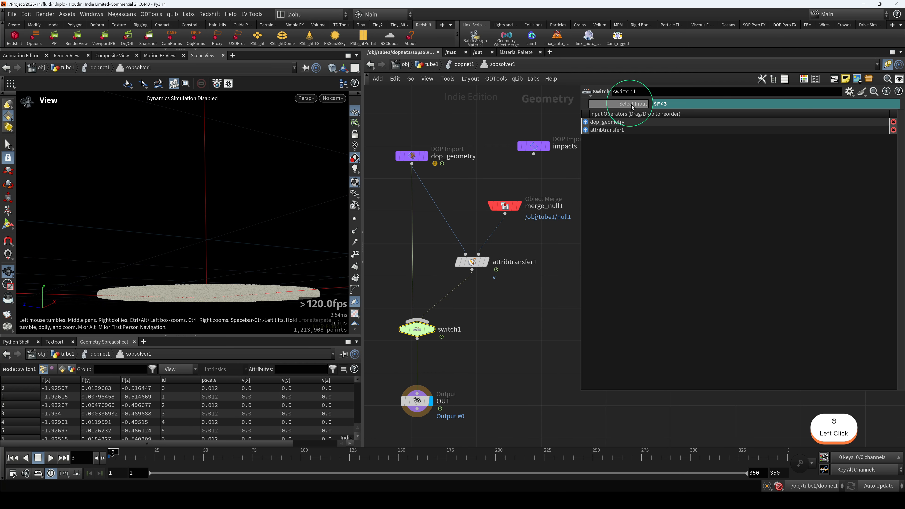
left_click_drag(115, 453, 109, 454)
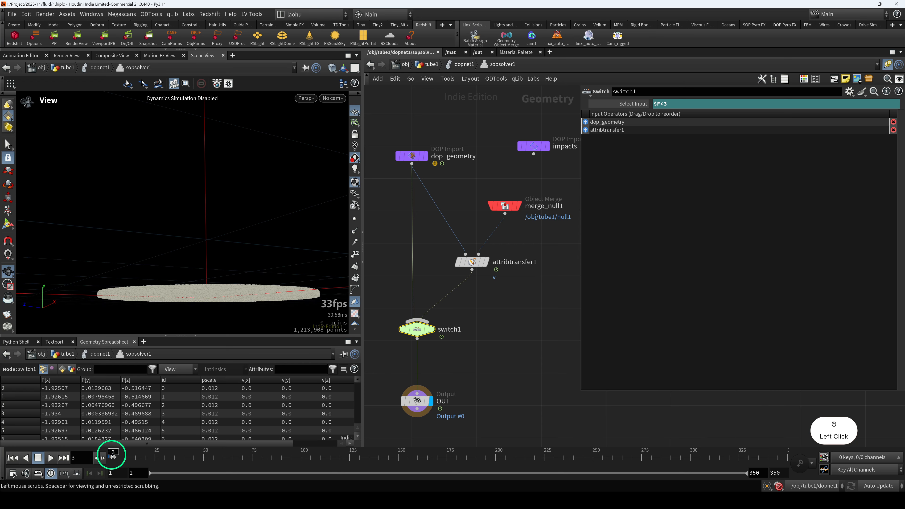
left_click(632, 104)
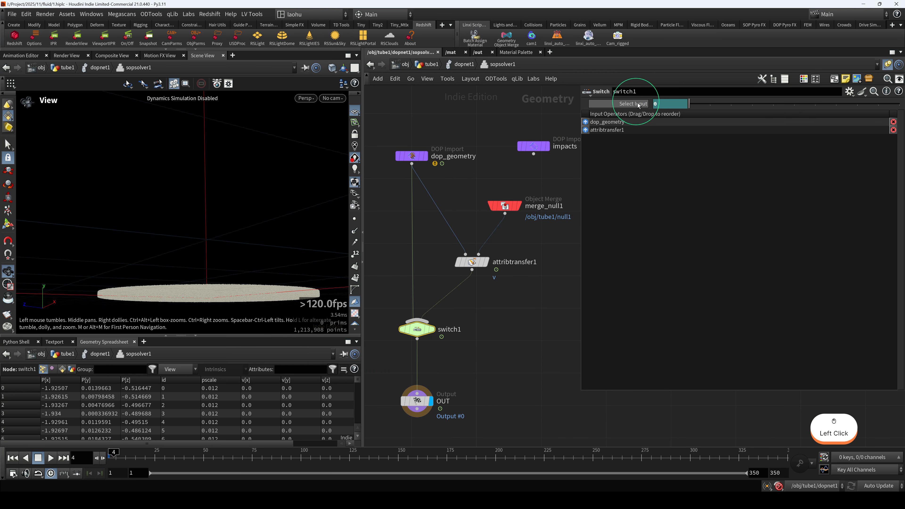
left_click(632, 104)
left_click(632, 103)
Compare switch1's active branch at frames 2 and 8, and recheck attribtransfer1's Conditions settings
left_click(113, 452)
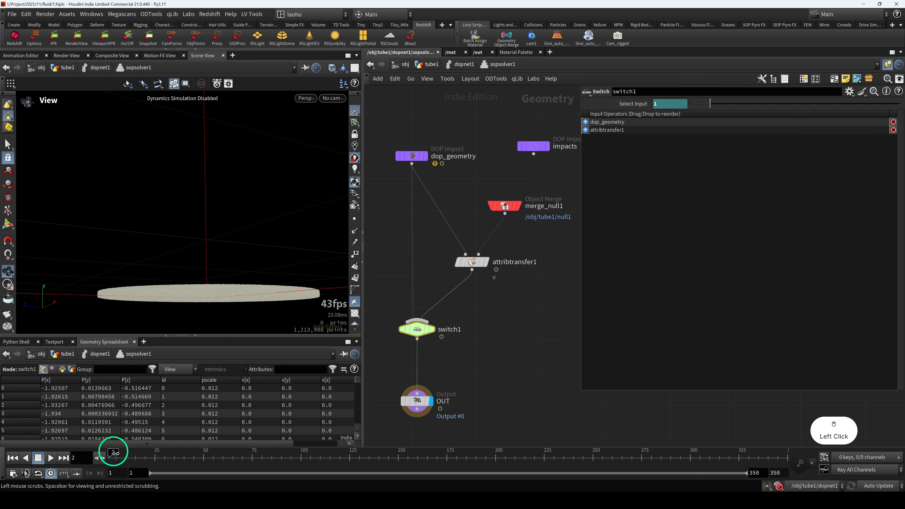
left_click(432, 307)
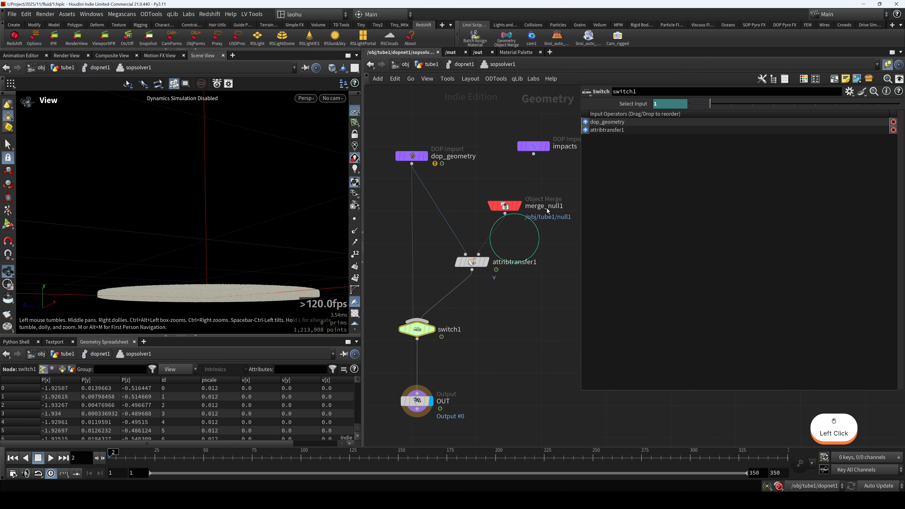
left_click(105, 461)
left_click_drag(112, 453, 122, 452)
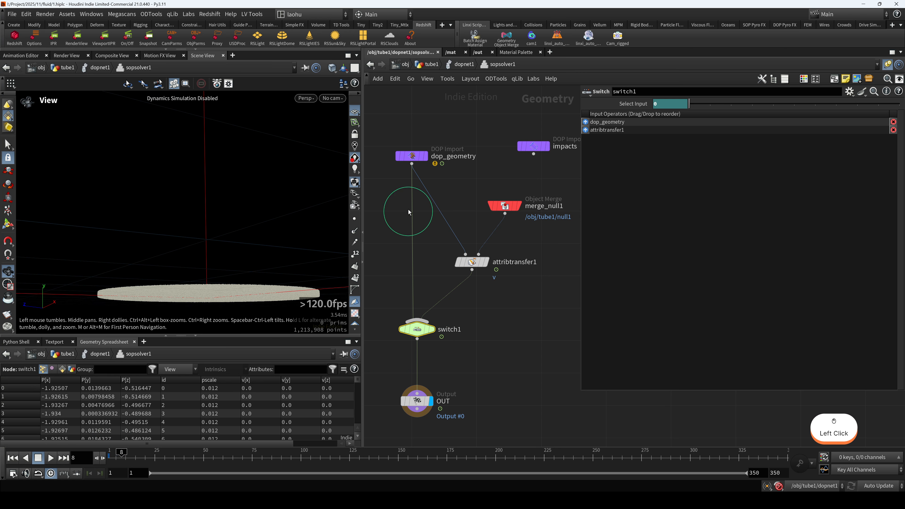
middle_click_drag(464, 354, 481, 297)
left_click_drag(496, 280, 502, 226)
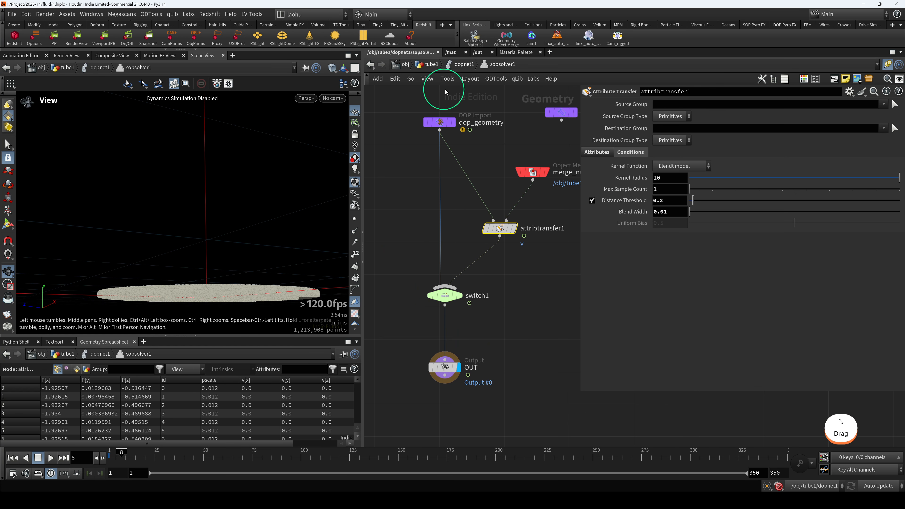
Return to the tube1 network, select filecache1 to check its cache settings, and go back to frame 1
left_click(459, 67)
left_click(432, 67)
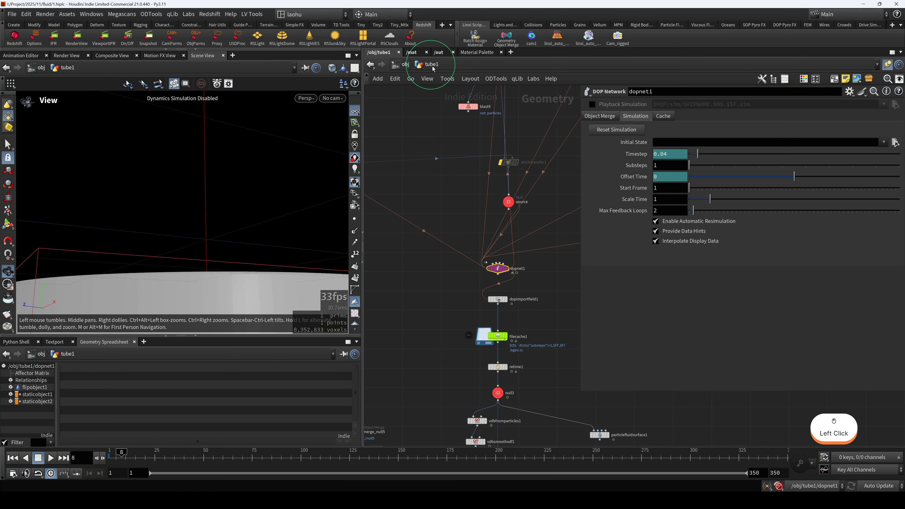
left_click(480, 329)
scroll(471, 292, "down", 3)
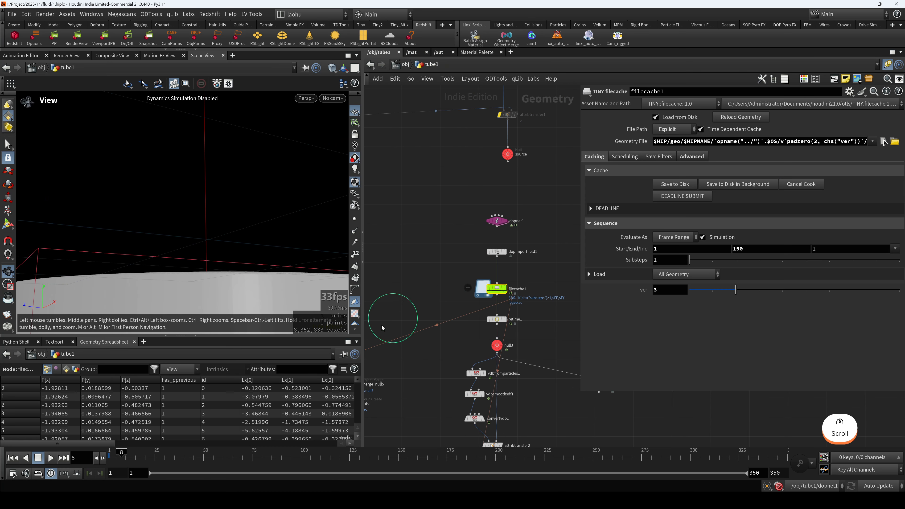
left_click(111, 458)
left_click(434, 266)
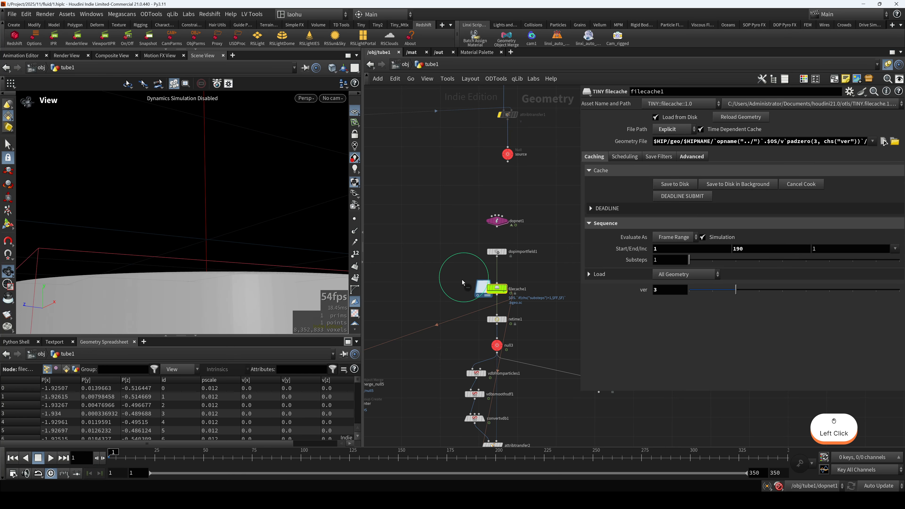
scroll(454, 275, "down", 2)
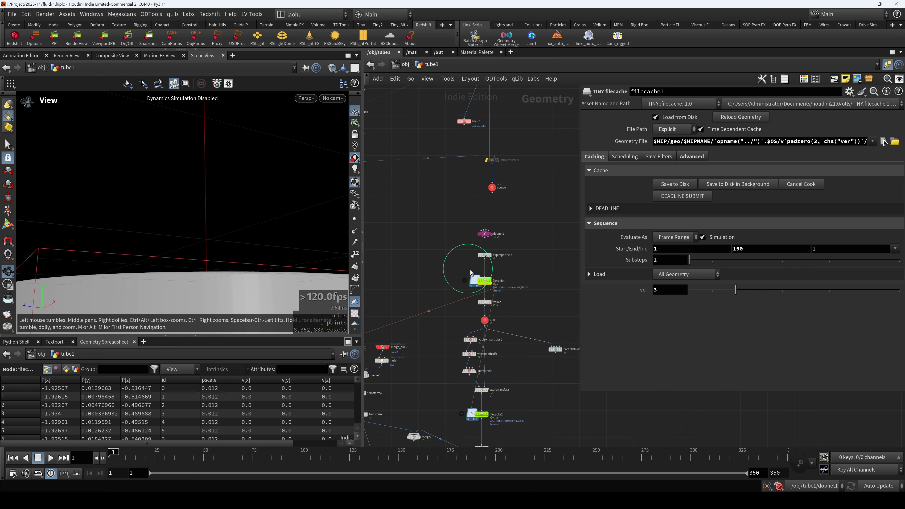
Enter dopnet1 to review the sopsolver1 node between volumesource1 and flipsolver1, and return to tube1
scroll(468, 264, "up", 1)
double_click(487, 231)
mouse_move(489, 234)
left_mouse_down()
mouse_move(497, 251)
mouse_move(499, 242)
left_mouse_up()
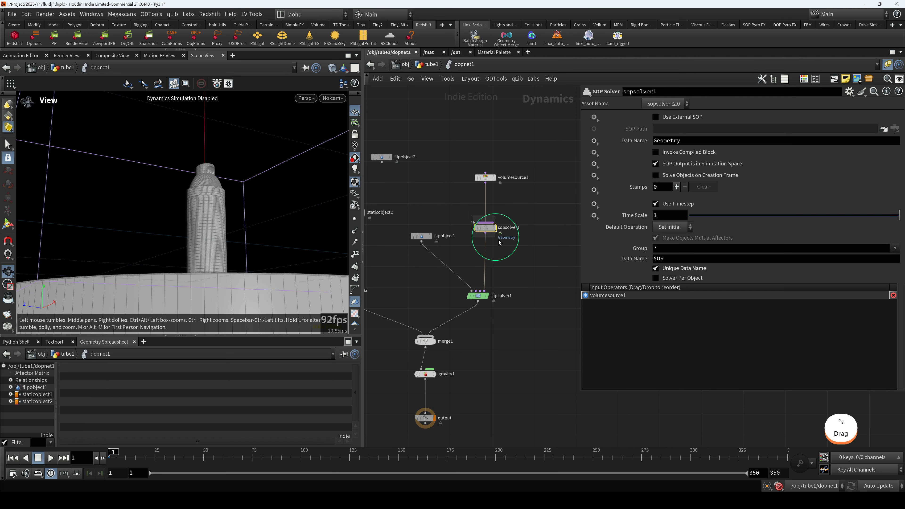
left_click(438, 67)
Turn off the bypass on attribtransfer1 above the source null, display it, and frame its geometry in the viewport
scroll(459, 159, "down", 4)
middle_click_drag(459, 159, 474, 267)
scroll(474, 267, "up", 2)
middle_click_drag(420, 271, 480, 276)
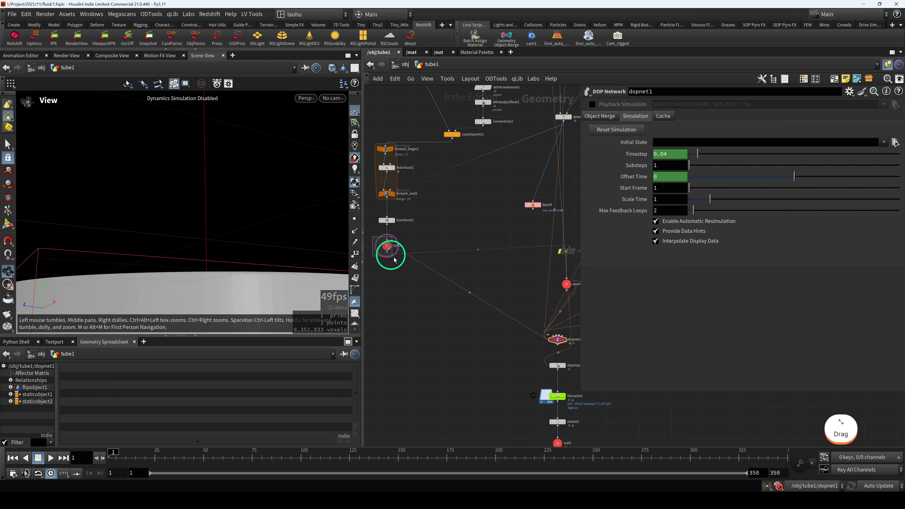
left_click(388, 248)
key("e")
left_click(565, 252)
middle_click_drag(565, 252, 513, 263)
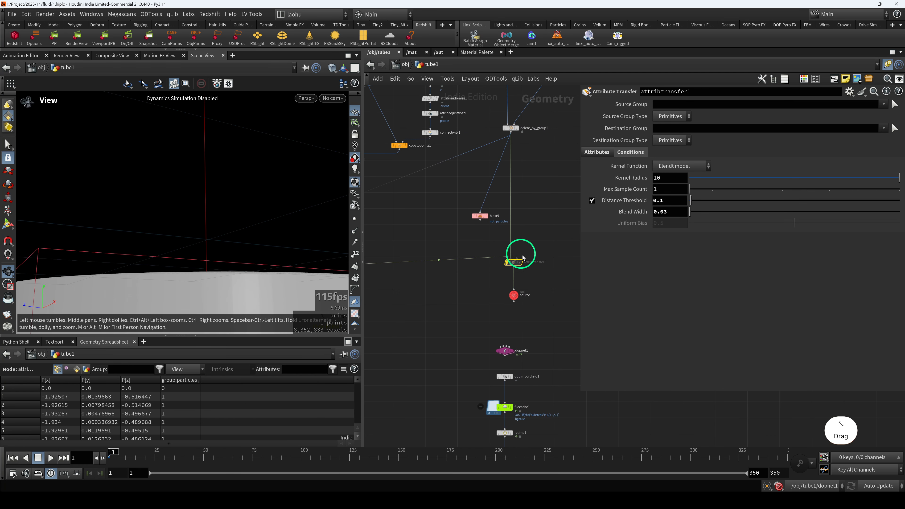
key("q")
left_click(513, 262)
key("h")
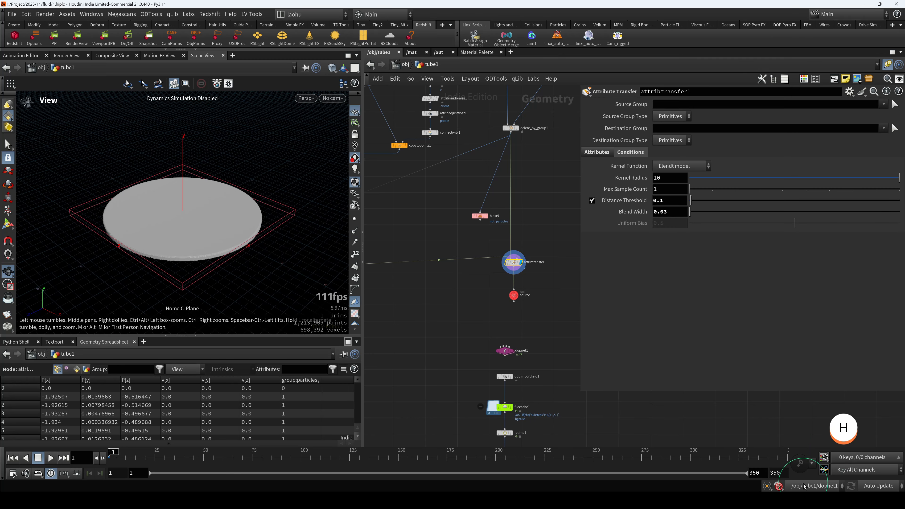
Re-enable dynamics simulation and toggle attribtransfer1's bypass on and back off
left_click(781, 485)
scroll(497, 282, "up", 3)
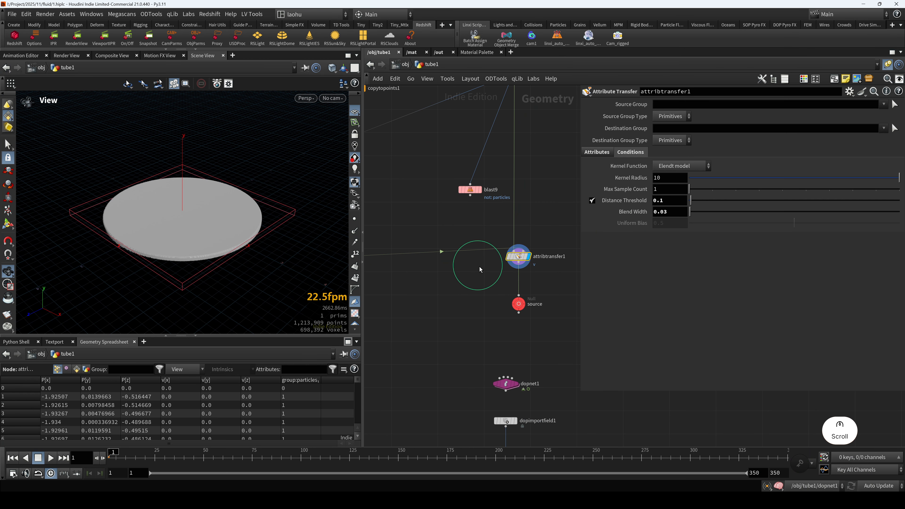
key("q")
key("q")
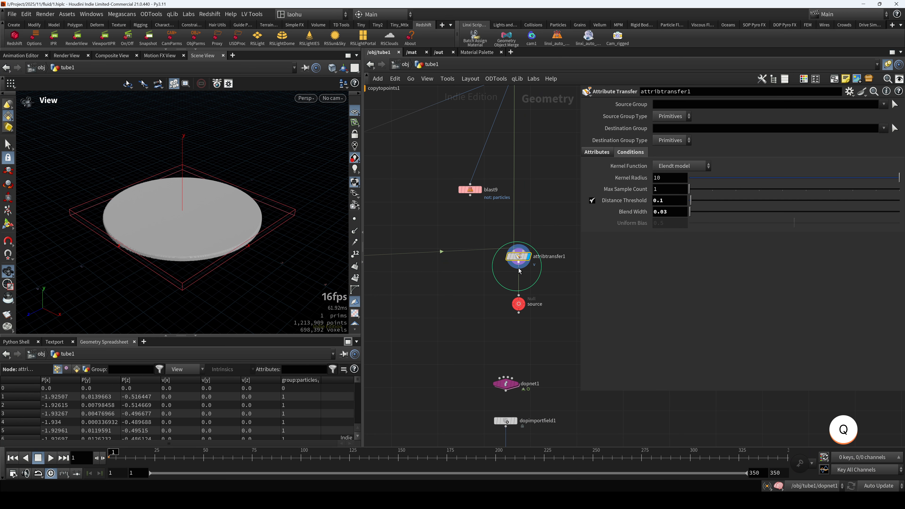
Display the source null and visualize its v point attribute from the node info to inspect the velocity areas
left_click(518, 304)
key("r")
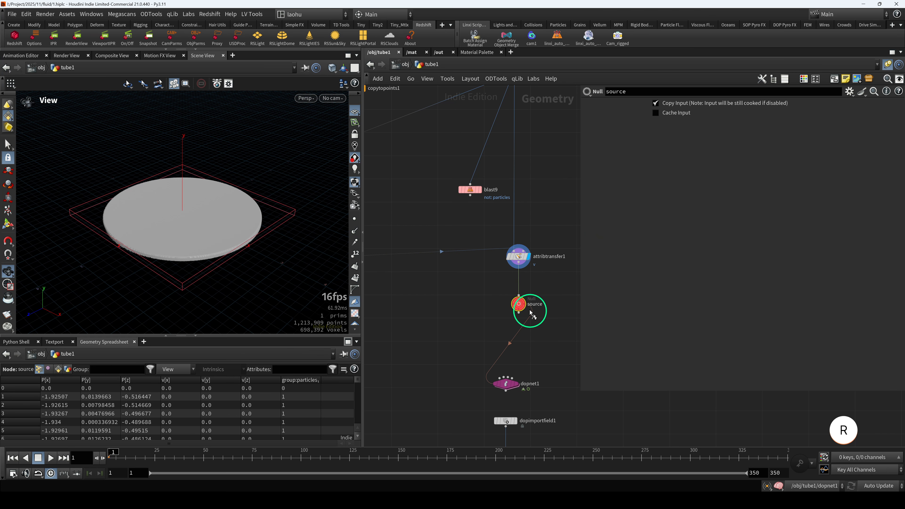
middle_click(519, 305, "ctrl")
left_click_drag(495, 297, 374, 250)
left_click(420, 241)
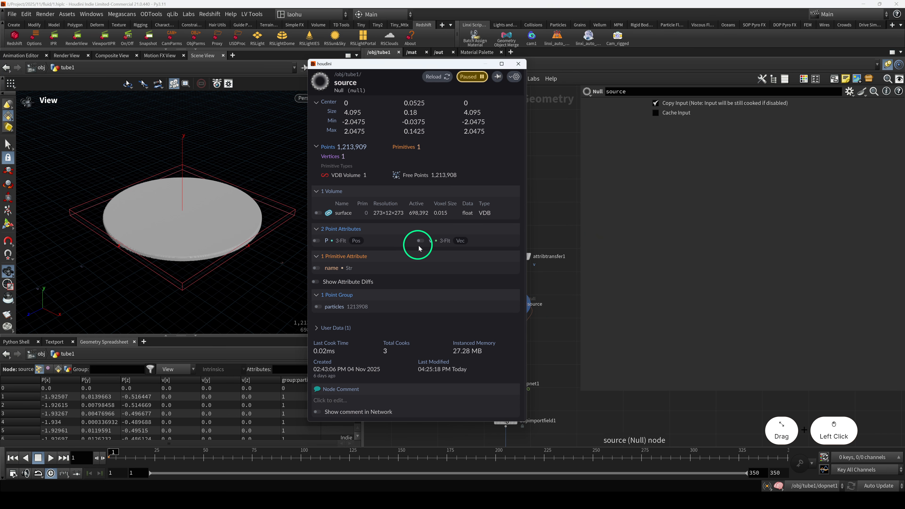
left_click_drag(211, 246, 218, 207, "alt")
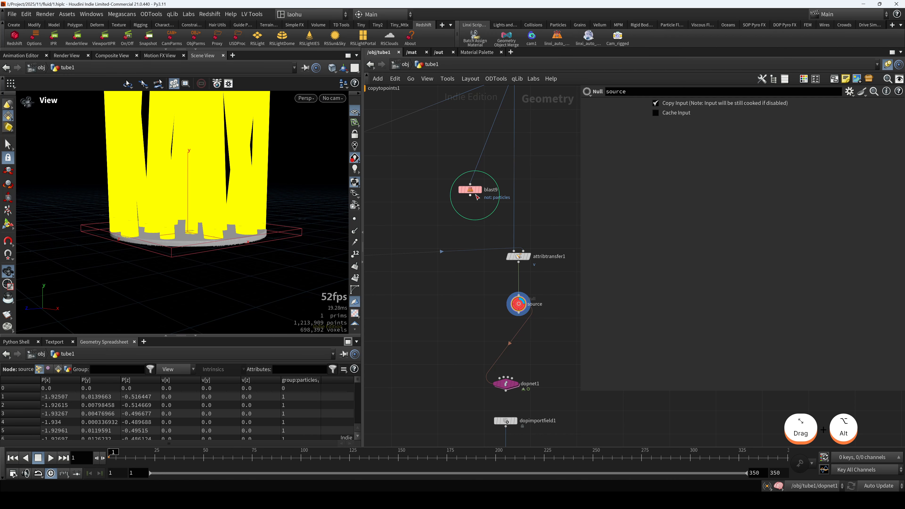
Move blast9 below attribtransfer1, connect it to that node's output, and display it to isolate the particles
left_click_drag(477, 197, 469, 303)
left_click(460, 295)
key("r")
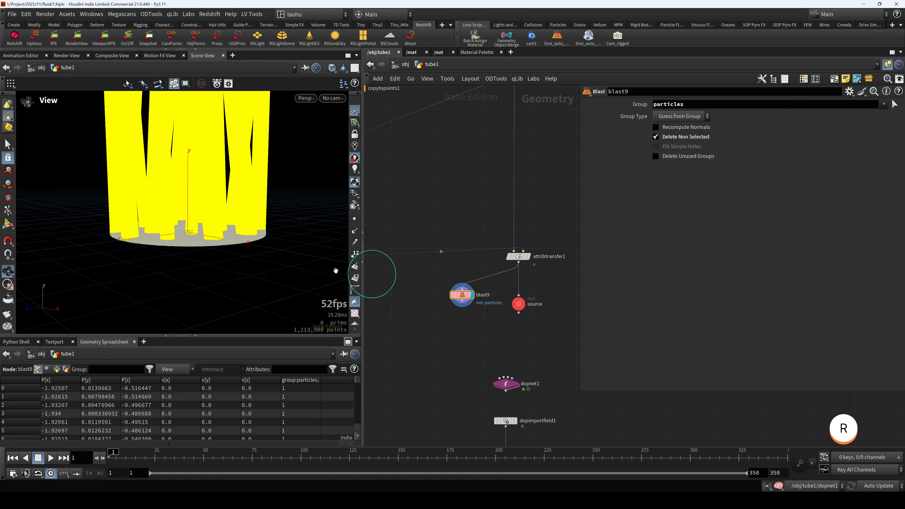
scroll(202, 237, "down", 2)
mouse_move(202, 236)
left_mouse_down("alt")
mouse_move(197, 255)
mouse_move(206, 246)
mouse_move(198, 233)
left_mouse_up("alt")
scroll(206, 246, "up", 3)
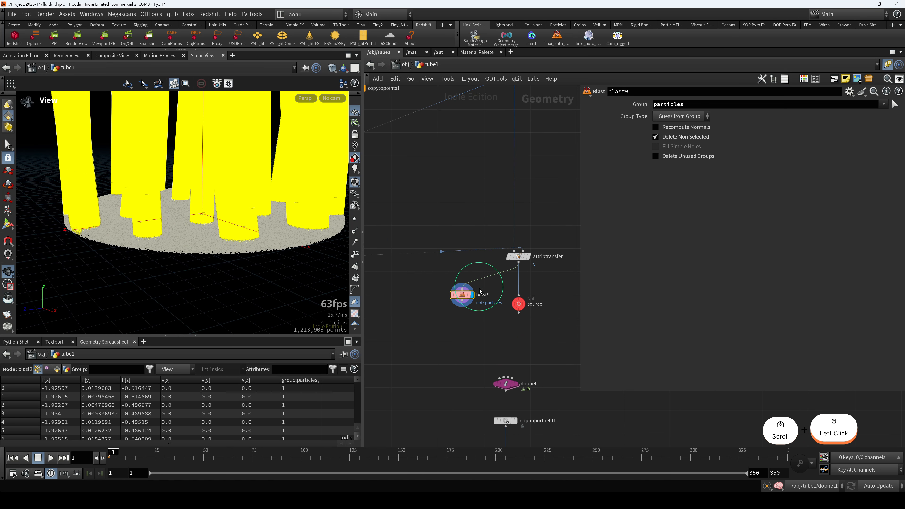
Turn off the v attribute visualizer in blast9's node info and inspect the particle disc from several angles
middle_click_drag(463, 297, 369, 225)
left_click(425, 203)
left_click(540, 292)
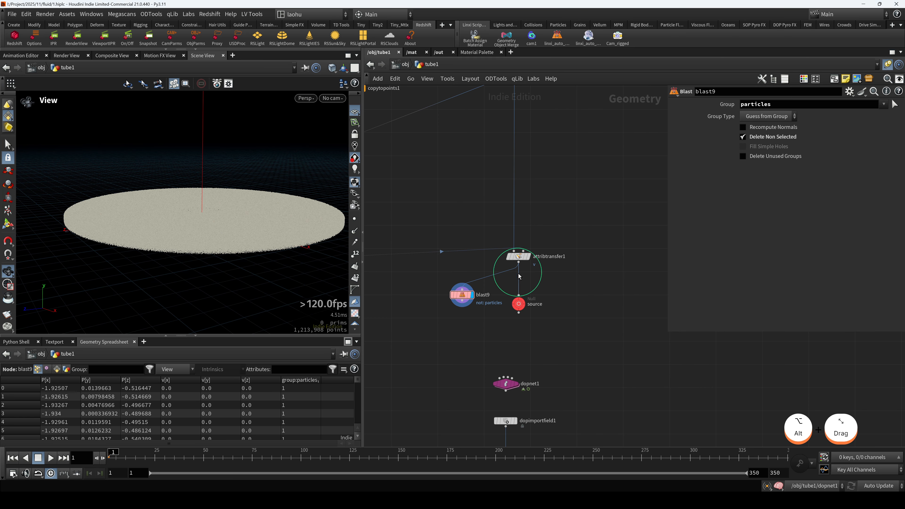
scroll(502, 270, "down", 5)
left_click_drag(244, 244, 193, 249, "alt")
scroll(499, 282, "up", 5)
scroll(582, 314, "down", 5)
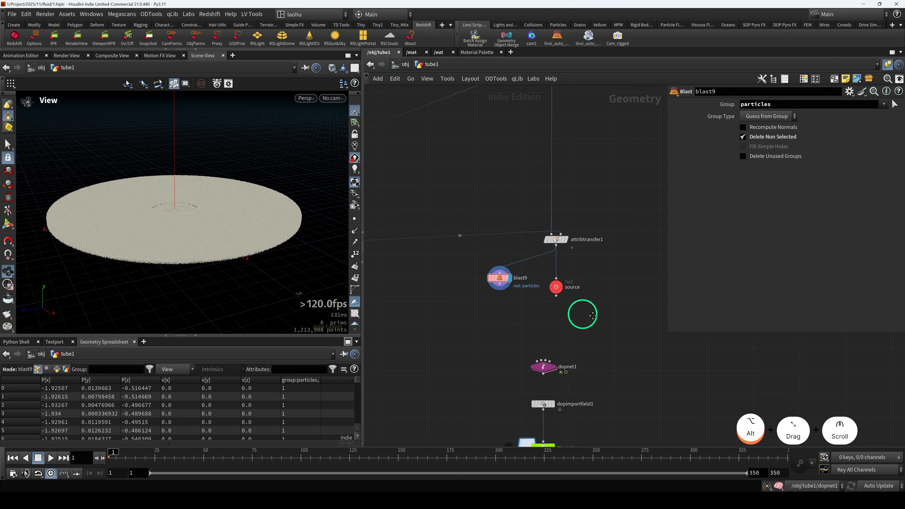
Select null1 and examine its velocity values and its connections to attribtransfer1 and dopnet1
scroll(448, 287, "up", 5)
left_click(431, 244)
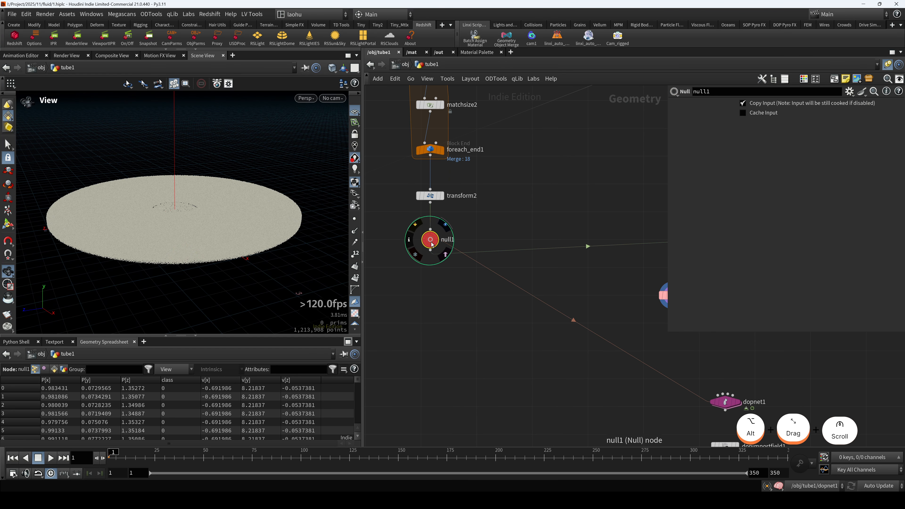
scroll(462, 293, "down", 5)
scroll(533, 279, "up", 4)
left_click_drag(521, 276, 524, 287)
middle_click_drag(475, 255, 577, 260)
left_click_drag(387, 215, 390, 218)
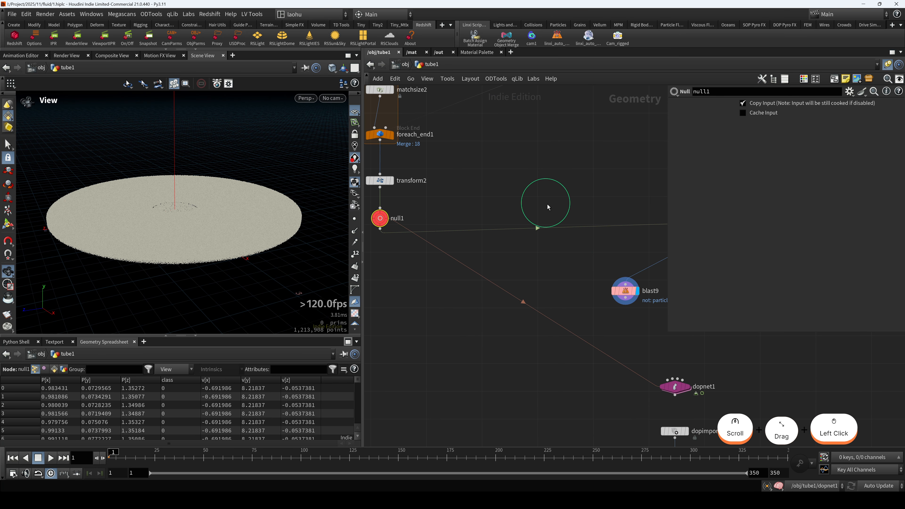
Select attribtransfer1 to review its transfer conditions, and move blast9 a little farther from the source null
middle_click_drag(547, 205, 432, 195)
left_click(578, 227)
left_click_drag(577, 226, 577, 238)
left_click_drag(576, 284, 576, 290)
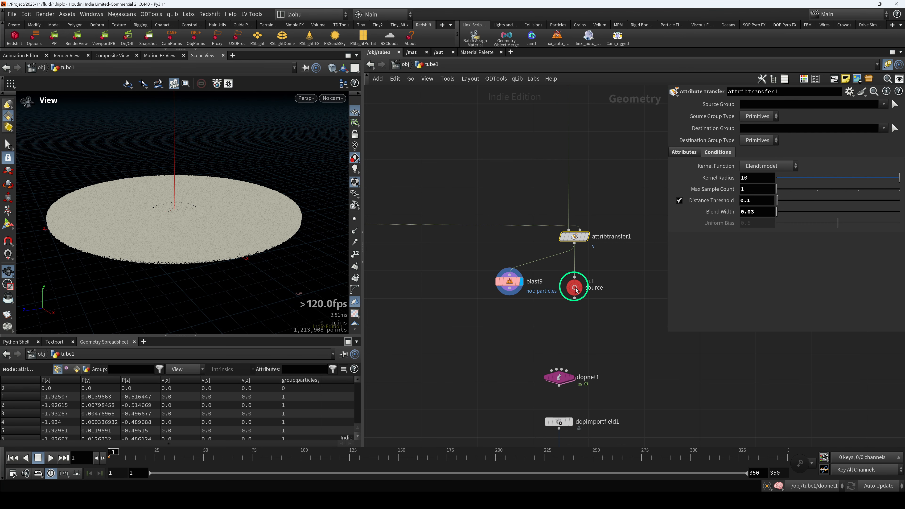
left_click_drag(228, 232, 229, 211)
left_click_drag(510, 281, 488, 277)
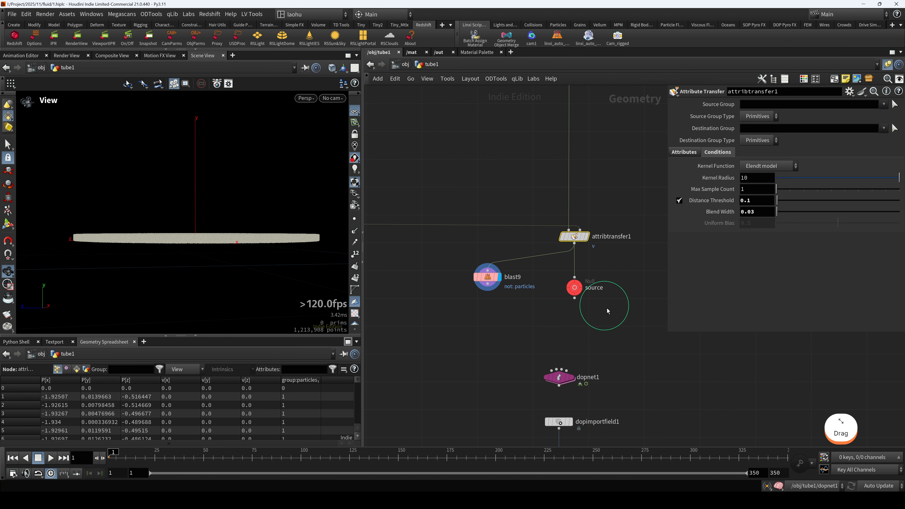
Check the source null's link to dopnet1 and the point attribute settings of attribtransfer1
left_click(574, 288)
left_click(575, 236)
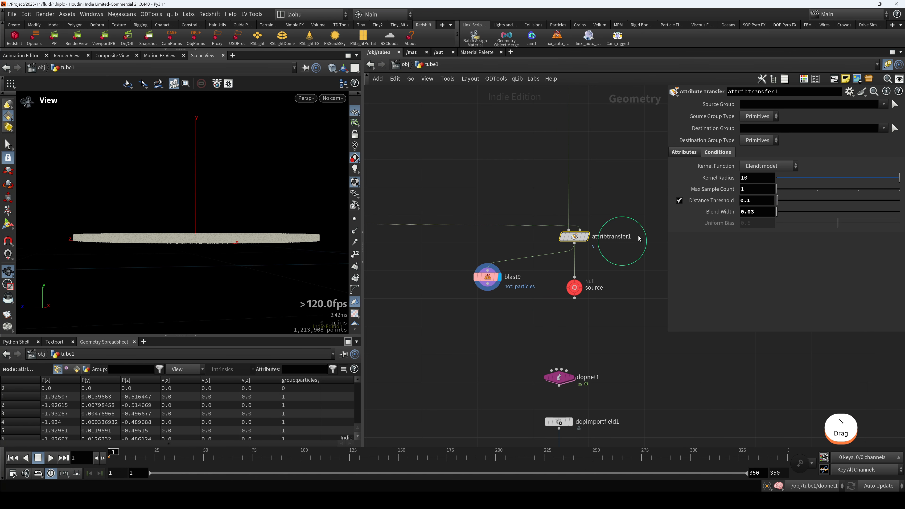
left_click(696, 153)
left_click(575, 287)
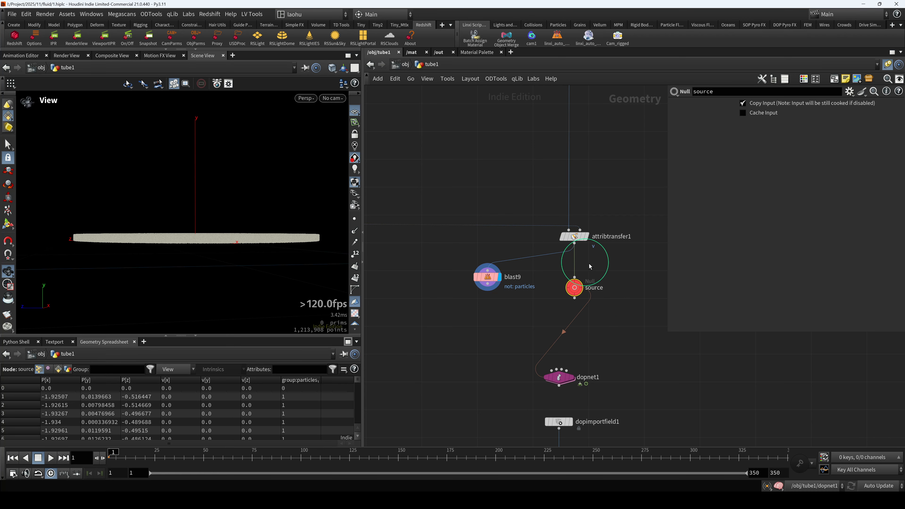
left_click(574, 236)
scroll(602, 276, "down", 4)
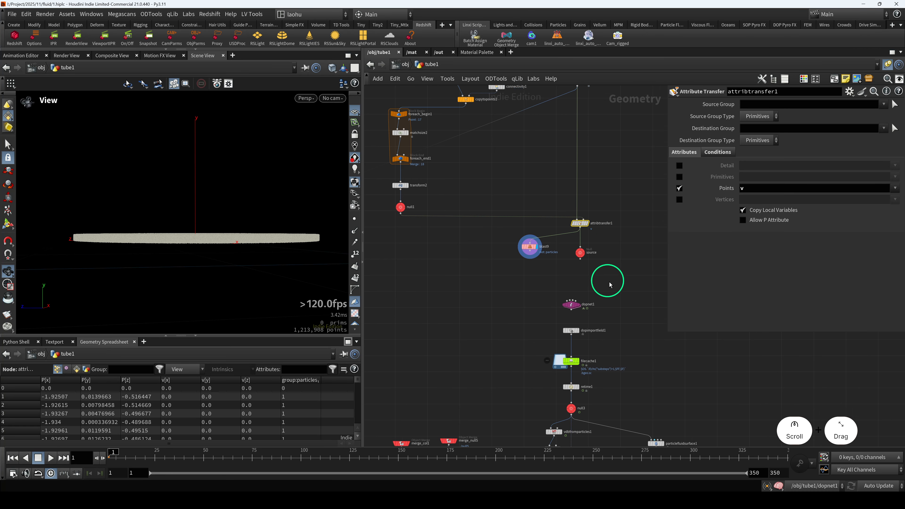
Display dopimportfield1, interrupt its cook, and inspect the raised particle columns from several angles
left_click_drag(273, 239, 242, 243)
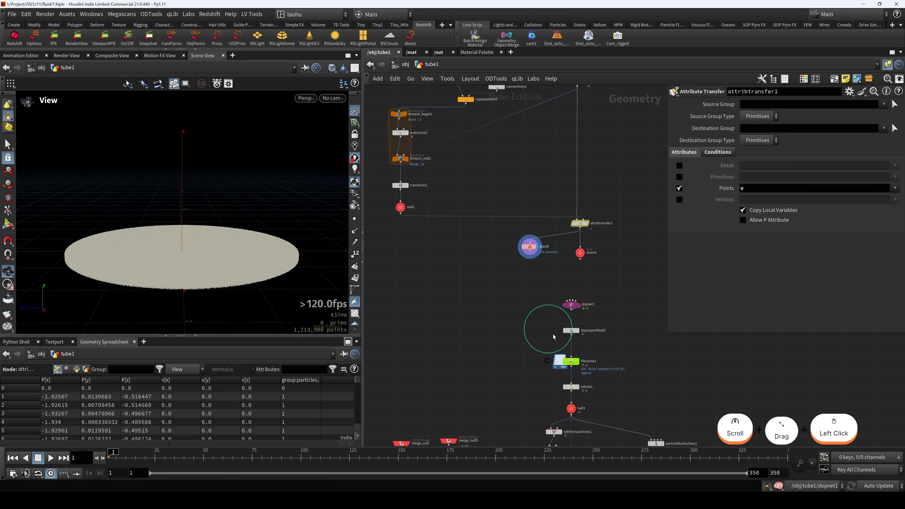
scroll(560, 341, "up", 2)
left_click_drag(199, 295, 194, 265)
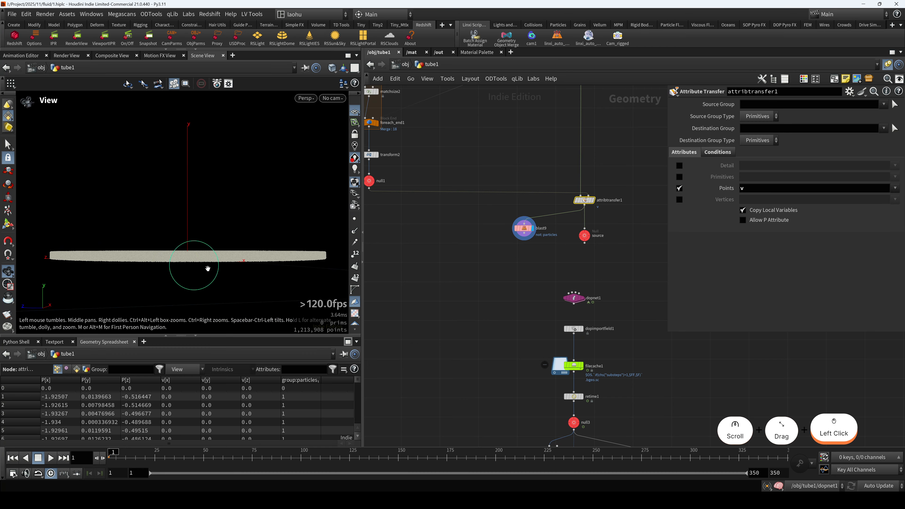
key("r")
left_click(578, 329)
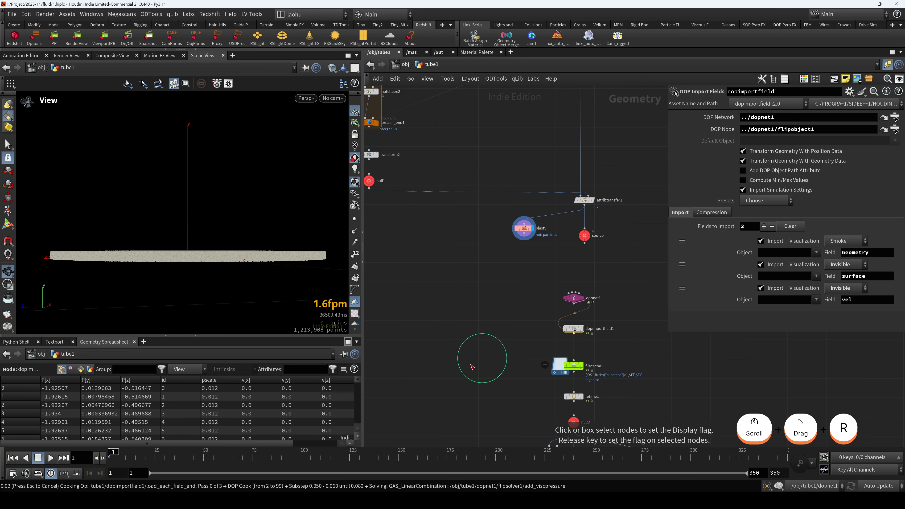
key("Escape")
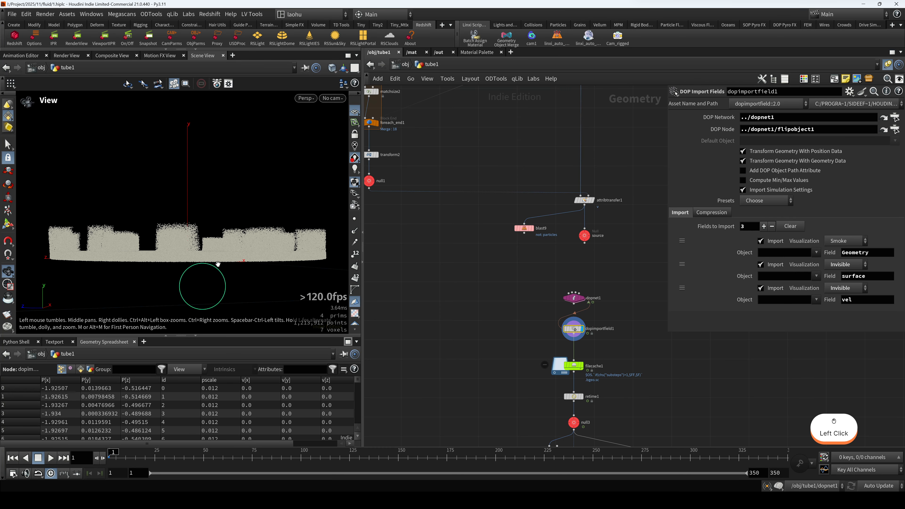
left_click_drag(202, 283, 250, 206)
scroll(221, 235, "up", 5)
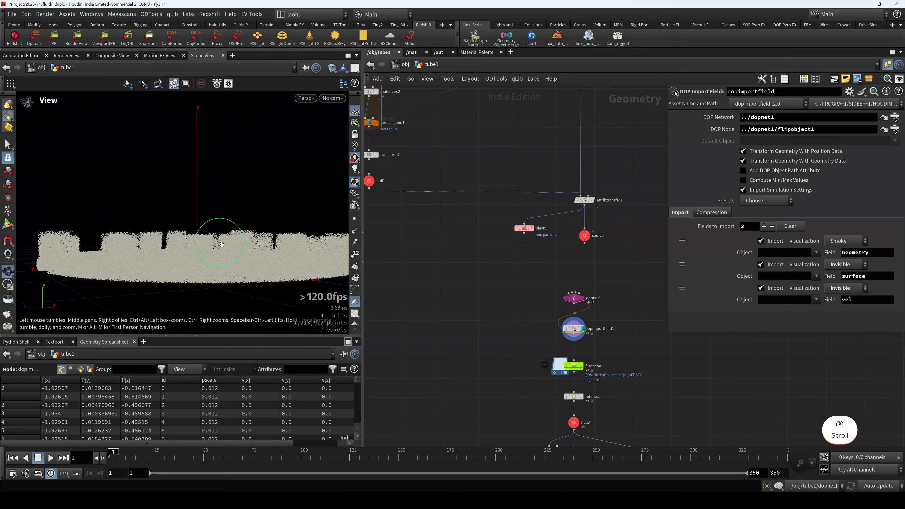
mouse_move(220, 235)
left_mouse_down()
mouse_move(240, 232)
mouse_move(245, 212)
mouse_move(210, 222)
mouse_move(215, 241)
left_mouse_up()
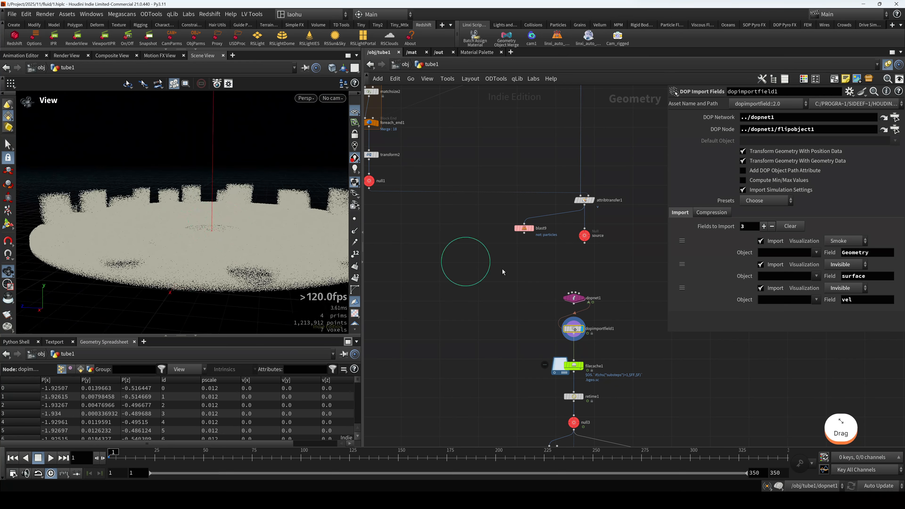
scroll(142, 189, "down", 4)
mouse_move(149, 195)
left_mouse_down()
mouse_move(184, 176)
mouse_move(152, 186)
mouse_move(125, 257)
mouse_move(135, 198)
left_mouse_up()
key("d")
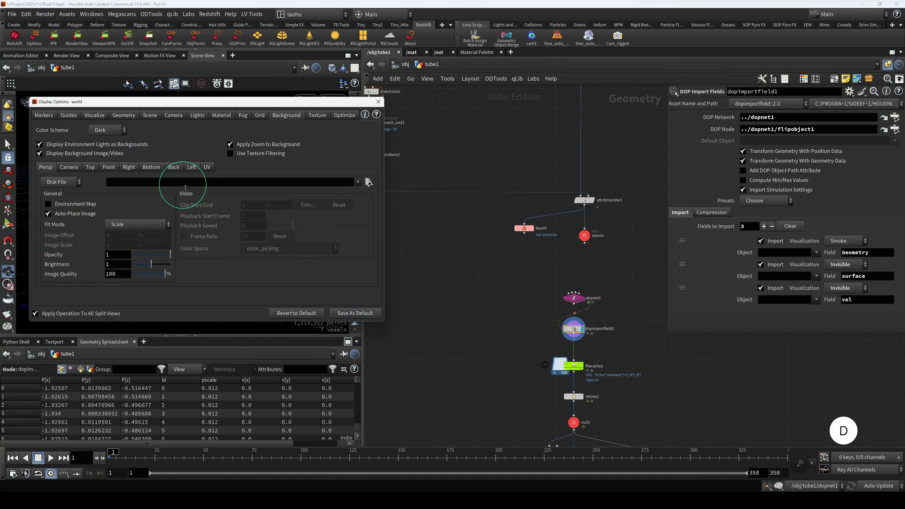
left_click(137, 117)
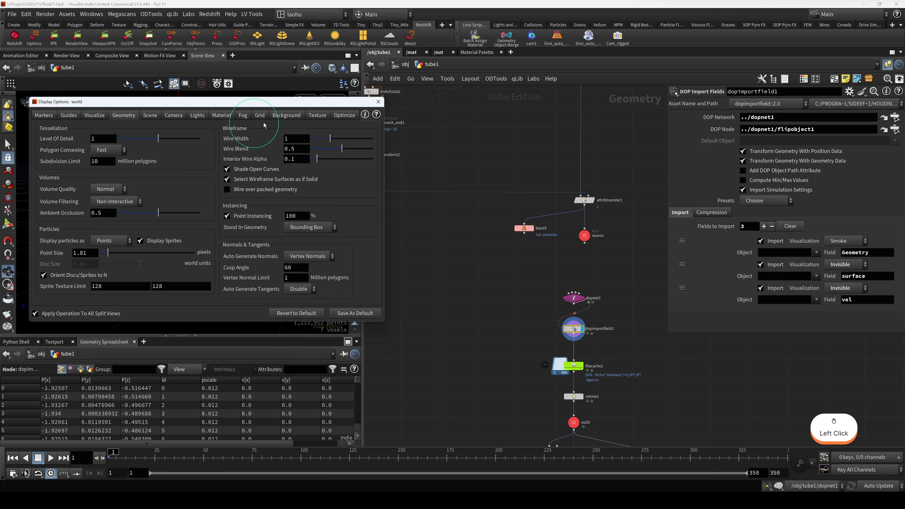
left_click(277, 118)
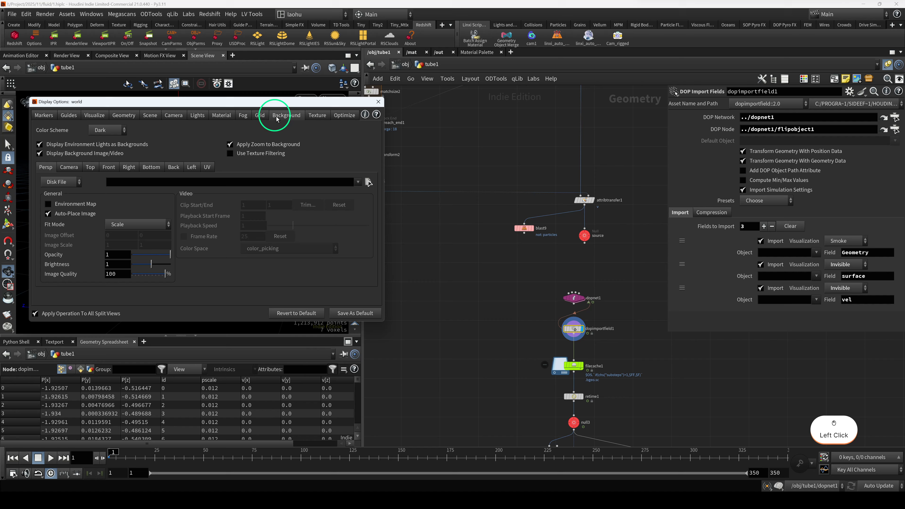
left_click(138, 117)
left_click(377, 102)
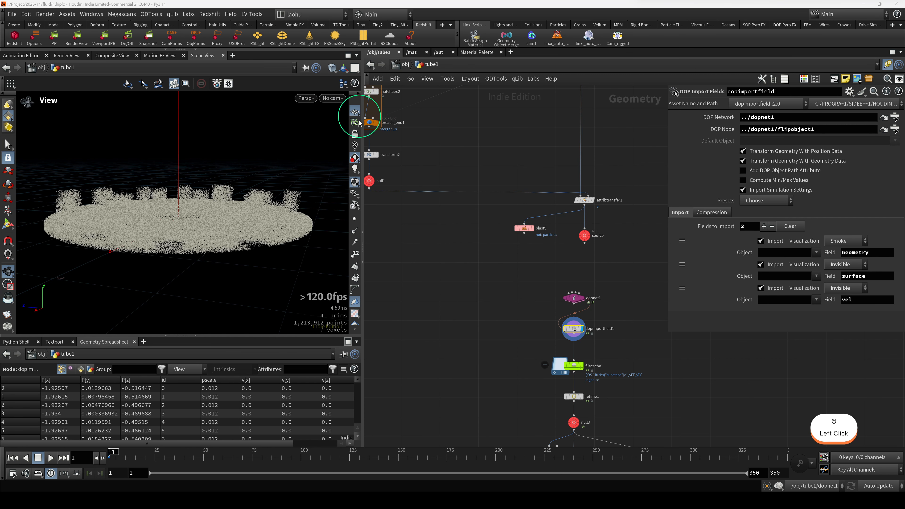
Examine the particle columns around the disc's rim from different distances and angles
mouse_move(235, 193)
left_mouse_down("alt")
mouse_move(237, 229)
mouse_move(245, 185)
mouse_move(262, 195)
mouse_move(250, 190)
mouse_move(208, 261)
mouse_move(228, 170)
mouse_move(274, 202)
mouse_move(254, 183)
mouse_move(228, 250)
mouse_move(244, 186)
mouse_move(216, 187)
mouse_move(222, 208)
mouse_move(210, 189)
mouse_move(202, 257)
mouse_move(228, 194)
left_mouse_up("alt")
scroll(243, 193, "down", 3, "alt")
scroll(249, 190, "up", 3)
scroll(217, 188, "down", 3)
scroll(222, 208, "up", 5)
scroll(236, 201, "down", 2)
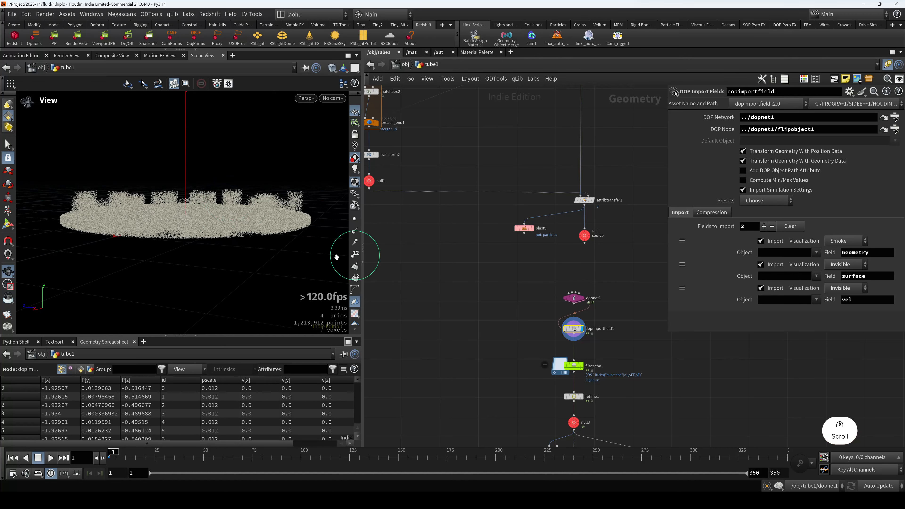
left_click_drag(339, 253, 289, 238)
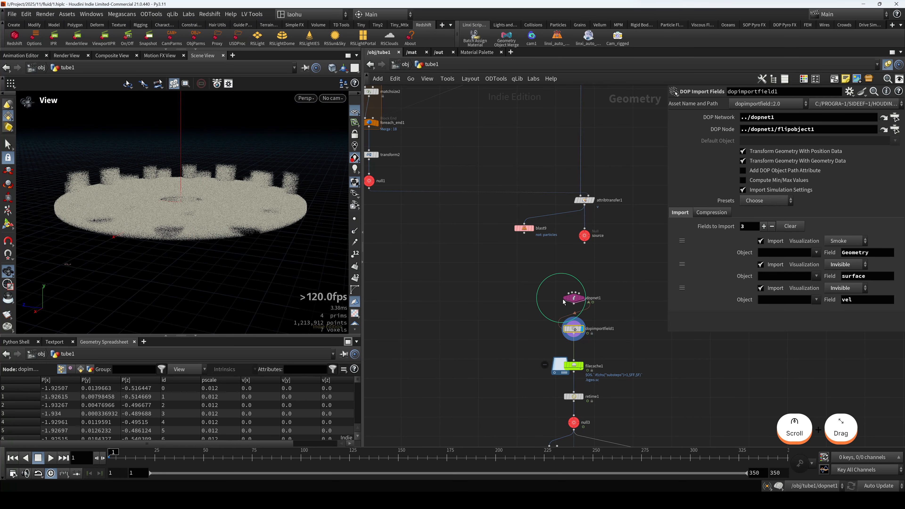
Bypass attribtransfer1 and try to display dopimportfield1 again, interrupting the cook
key("q")
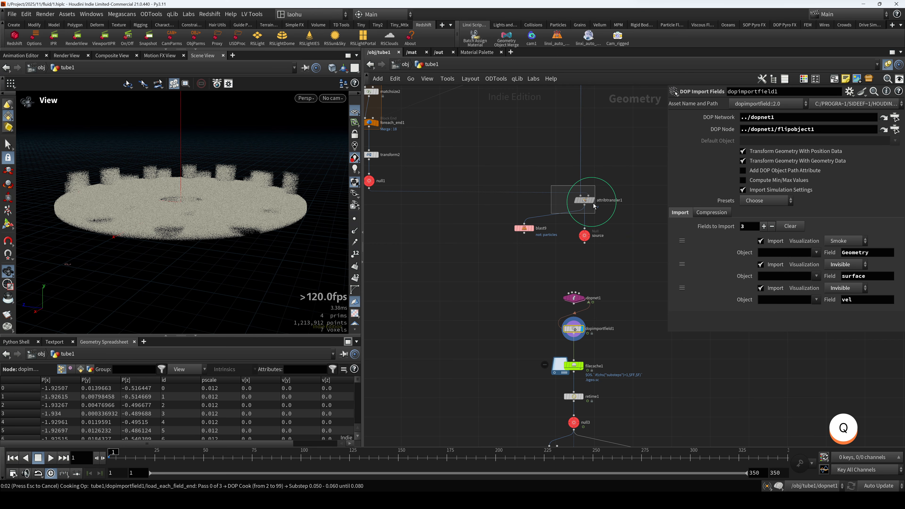
key("Escape")
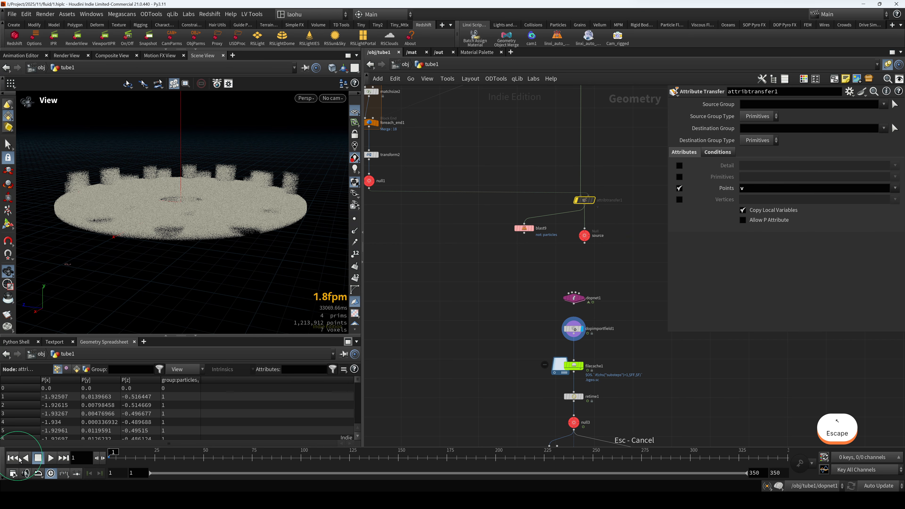
key("r")
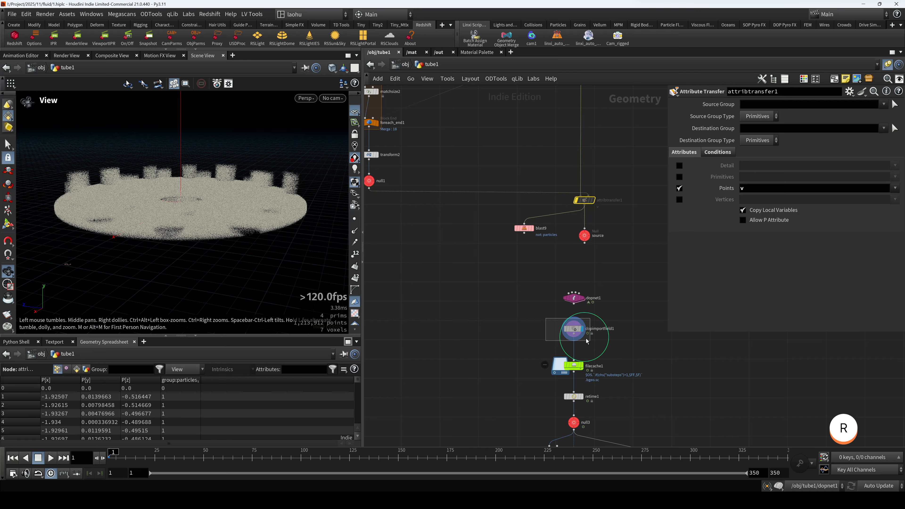
key("Escape")
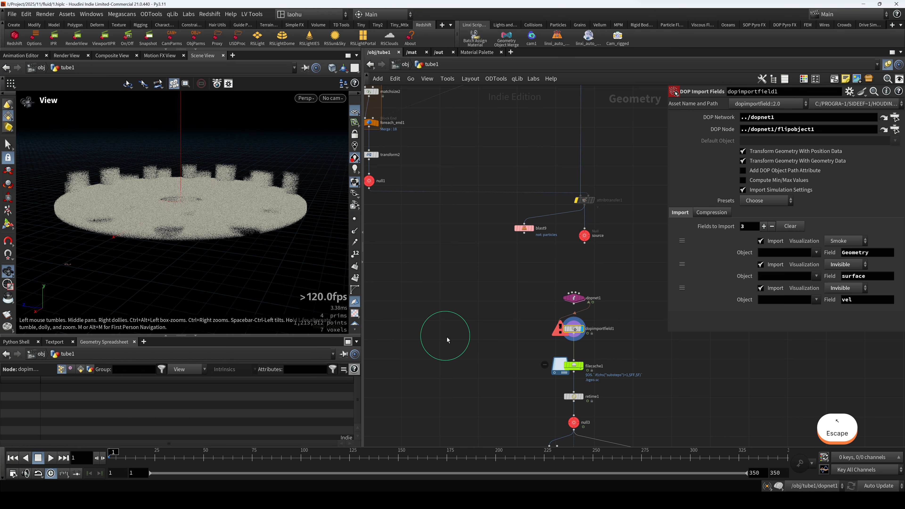
Display filecache1 and inspect the cached particle disc at frame 1
left_click(573, 366)
key("r")
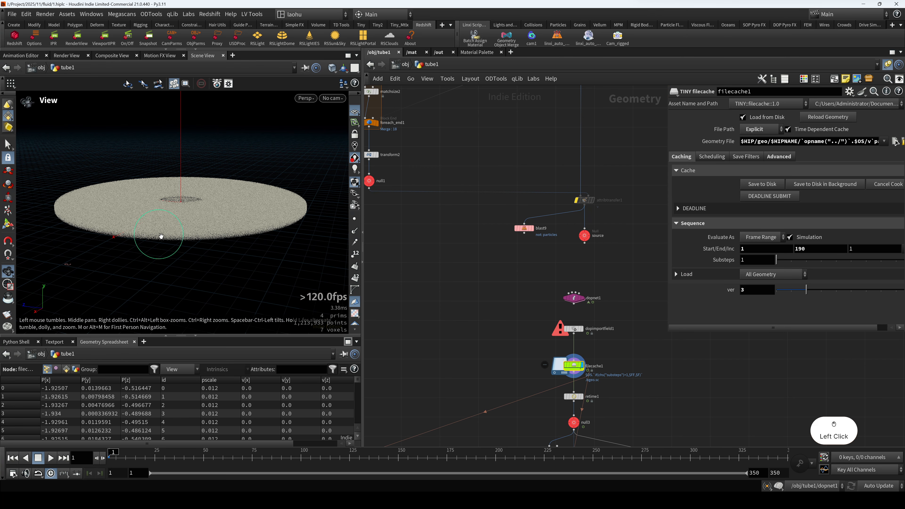
left_click_drag(161, 236, 159, 186)
scroll(159, 186, "up", 3)
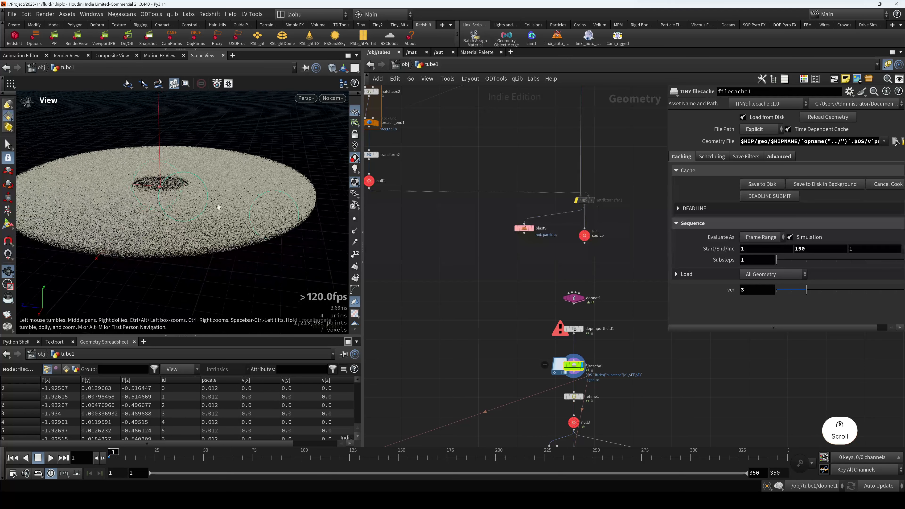
Look inside dopnet1 at the solver network, return to tube1, and select filecache1
double_click(572, 299)
scroll(548, 292, "down", 4)
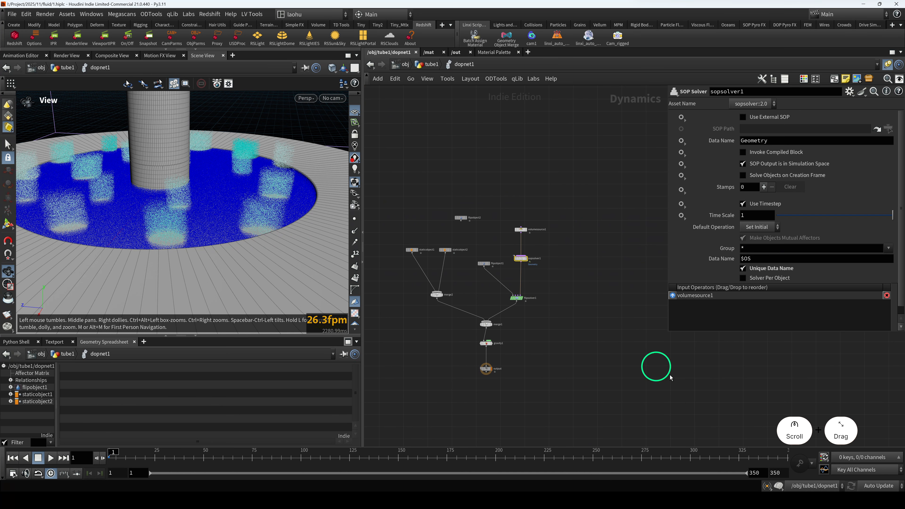
left_click(431, 64)
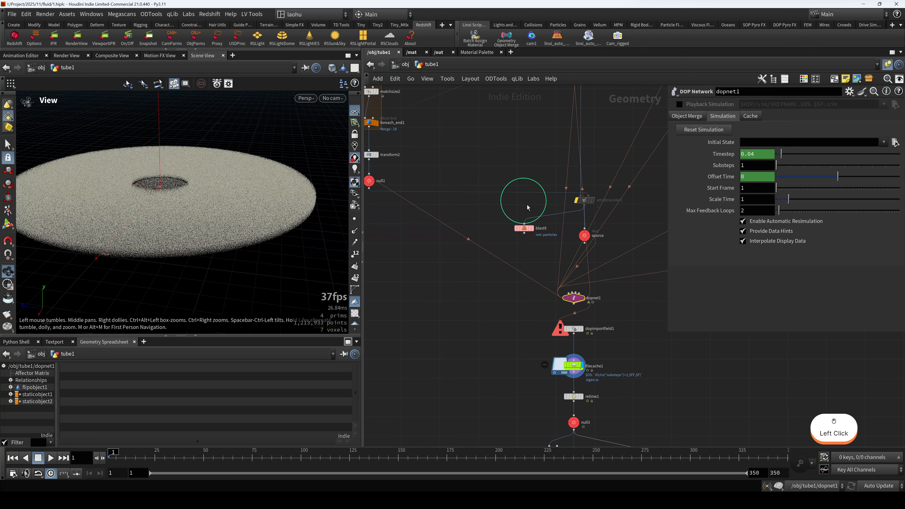
left_click(569, 366)
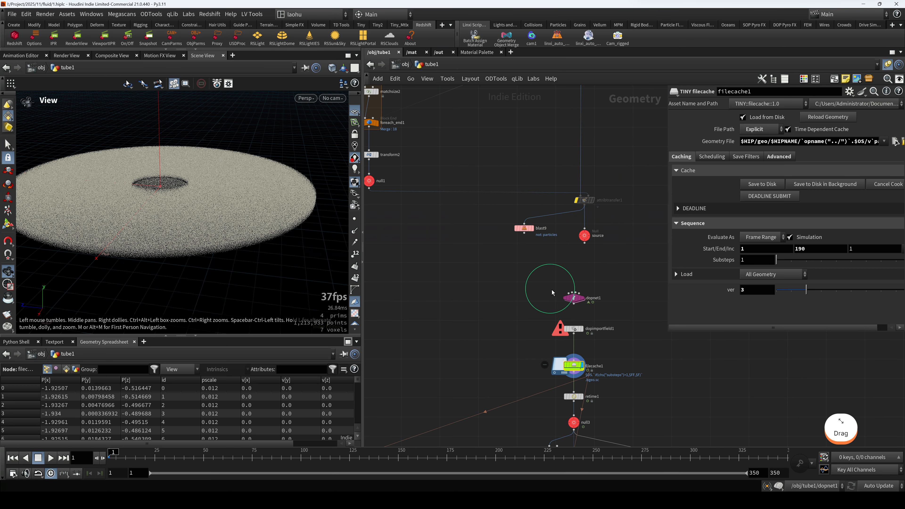
Display dopnet1 to view its particles and colliders, and switch the display to the source null, interrupting the cook
left_click(574, 298)
key("r")
left_click(82, 392)
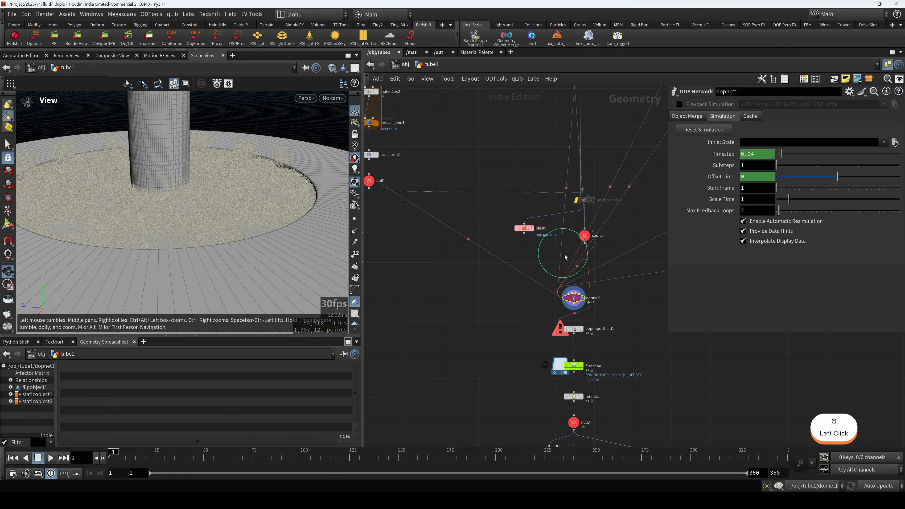
left_click_drag(607, 247, 577, 230)
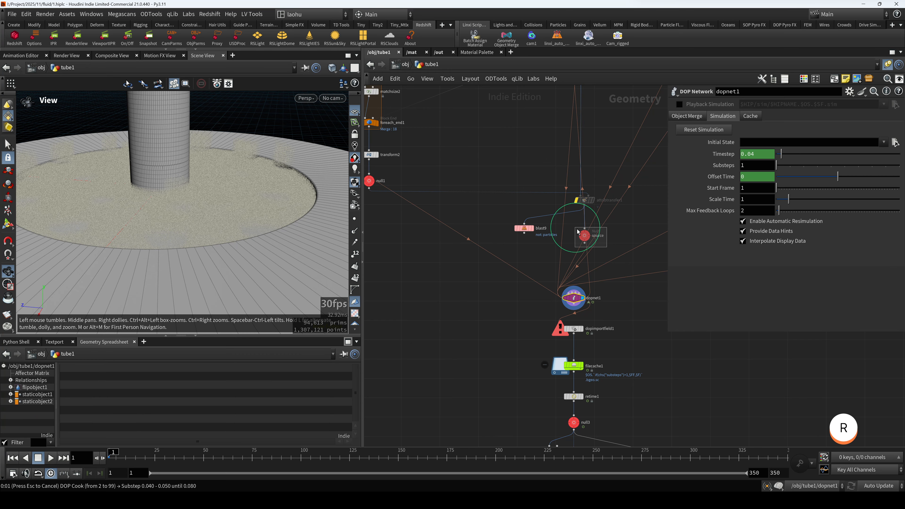
key("Escape")
Display filecache1, scrub the cached splash to about frame 41, and return to frame 1
key("r")
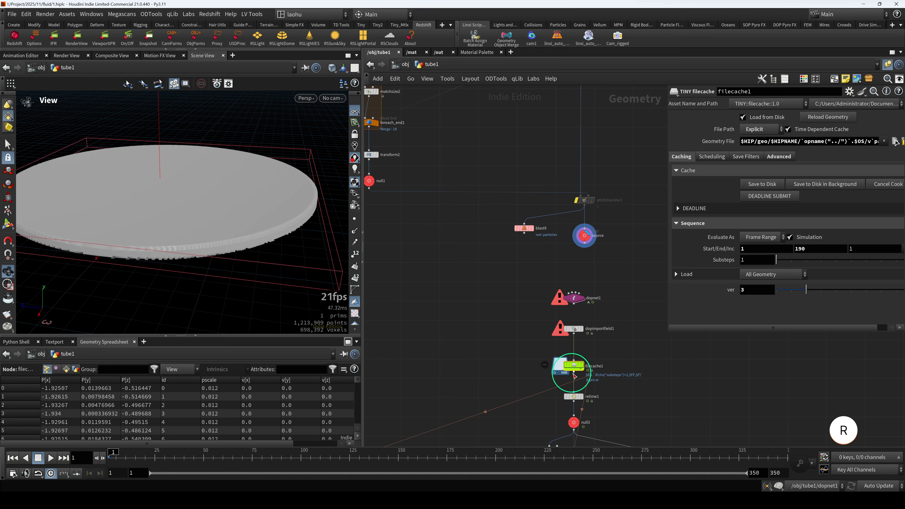
left_click(115, 453)
left_click_drag(118, 454, 60, 446)
left_click_drag(118, 261, 204, 231)
scroll(153, 193, "down", 3)
left_click_drag(112, 453, 194, 452)
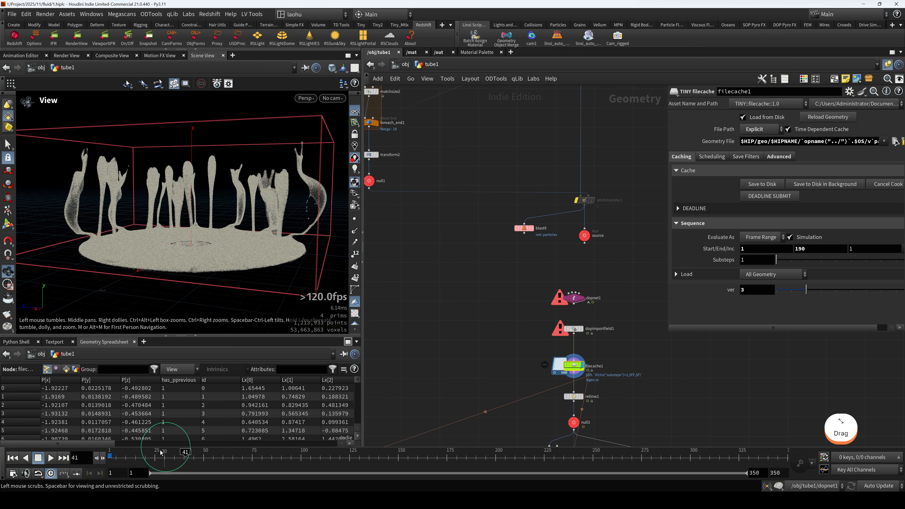
left_click(14, 457)
Enter dopnet1, select flipobject1 to review its physical properties, and inspect the initial velocity columns around the bottle
double_click(574, 297)
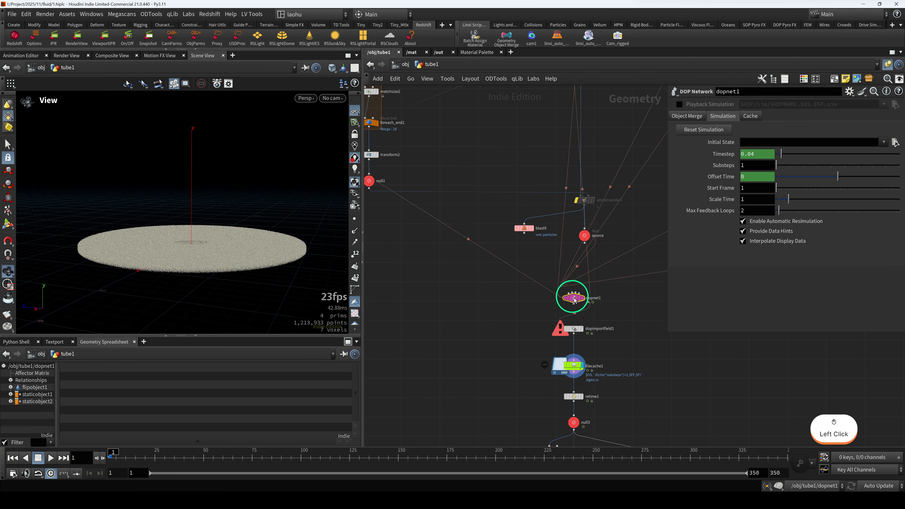
scroll(509, 245, "up", 5)
left_click_drag(513, 196, 556, 302)
middle_click_drag(569, 325, 584, 275)
left_click_drag(497, 285, 530, 315)
left_click_drag(455, 216, 473, 223)
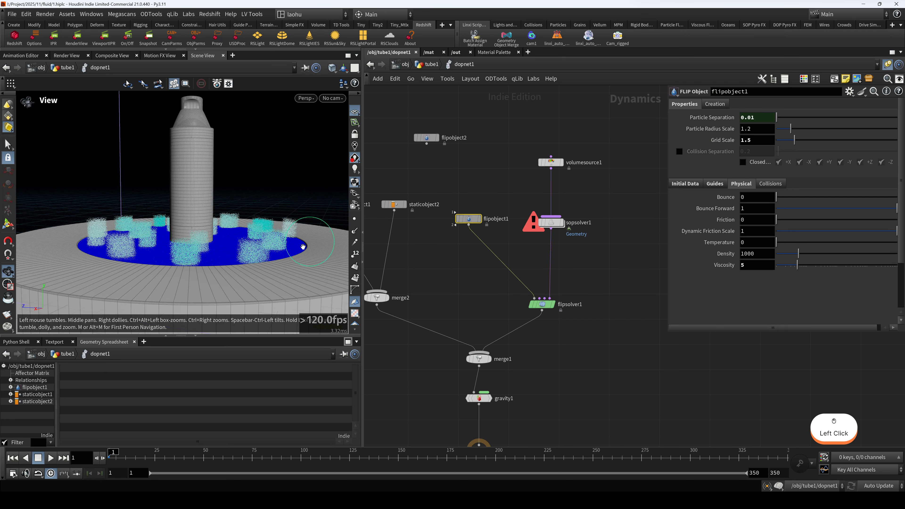
left_click_drag(261, 246, 258, 239)
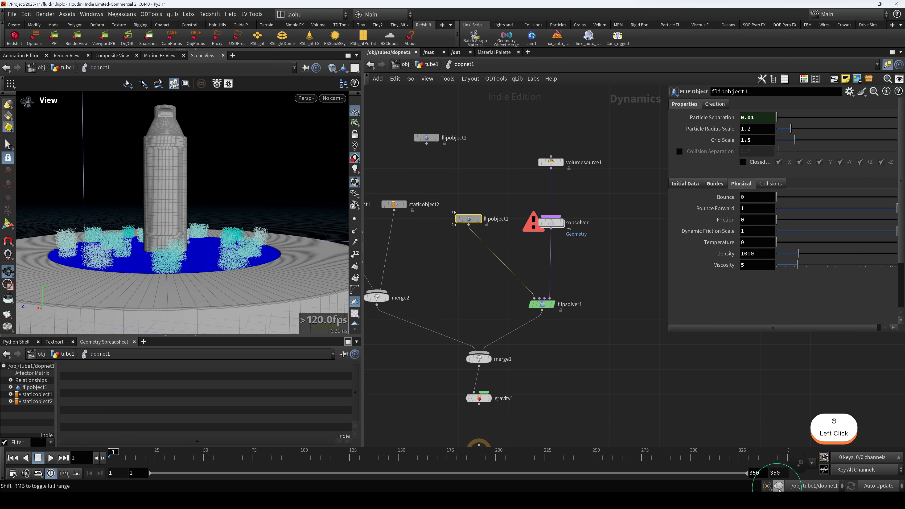
Return to tube1 and open a new Scene View framed with headlight lighting and other objects hidden in local space
left_click(430, 64)
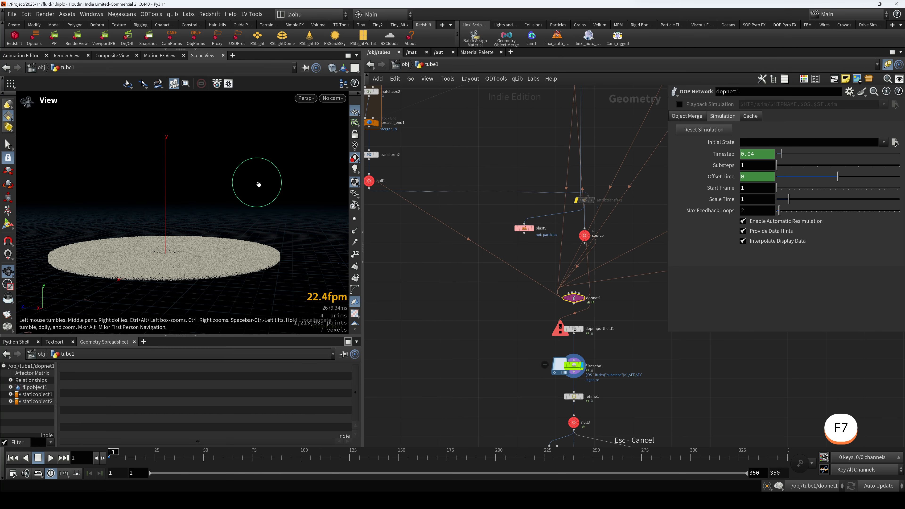
key("F6")
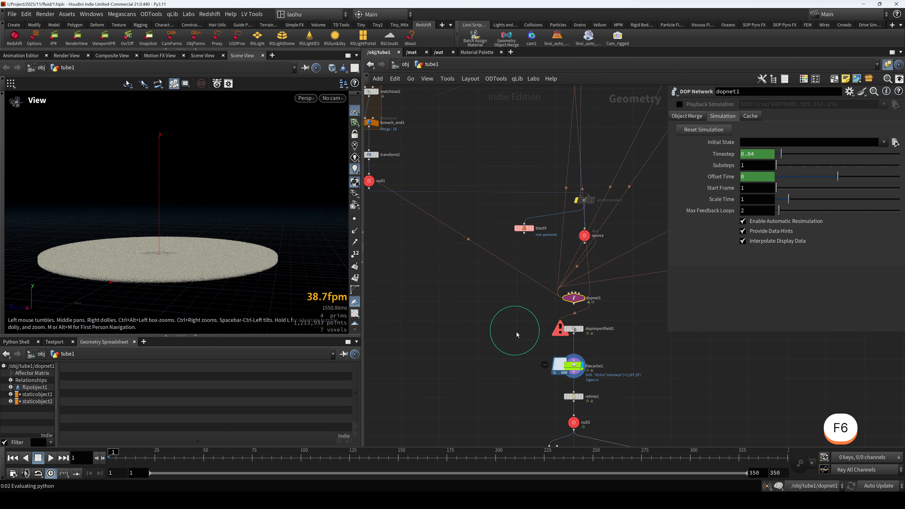
left_click(628, 337)
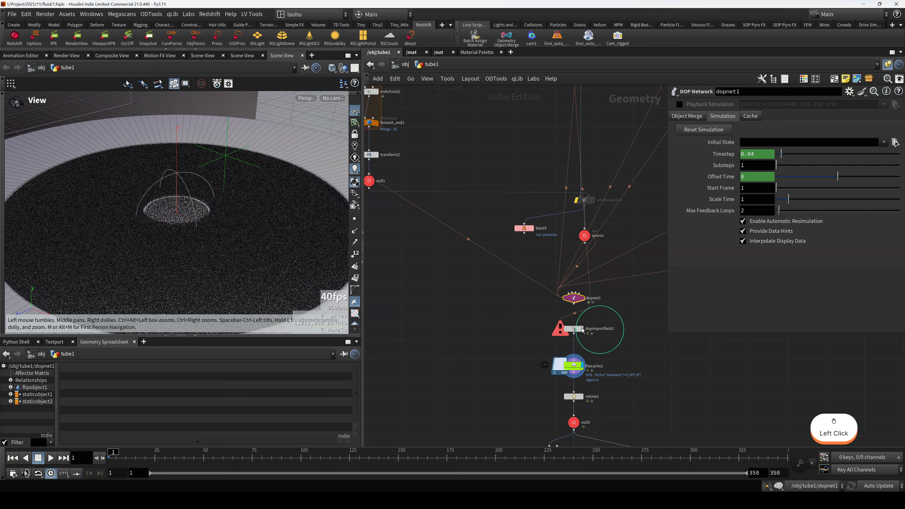
key("h")
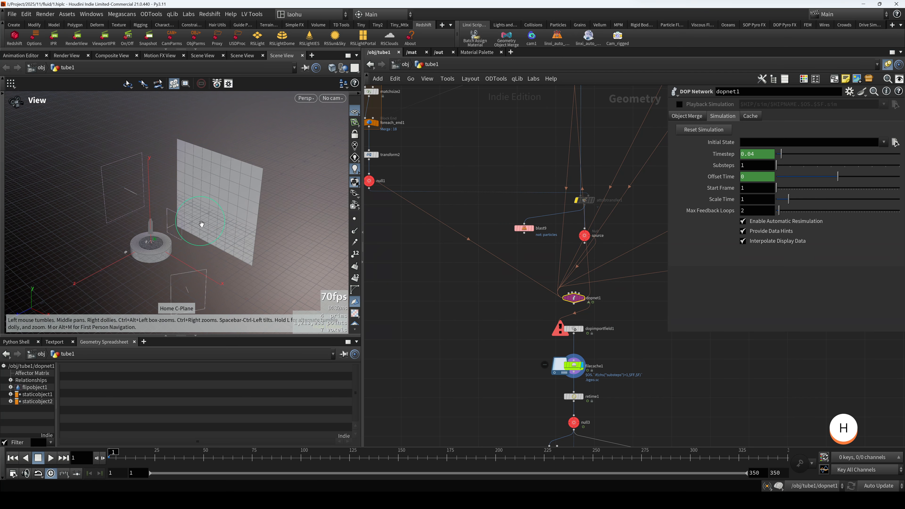
left_click(354, 171)
left_click(344, 68)
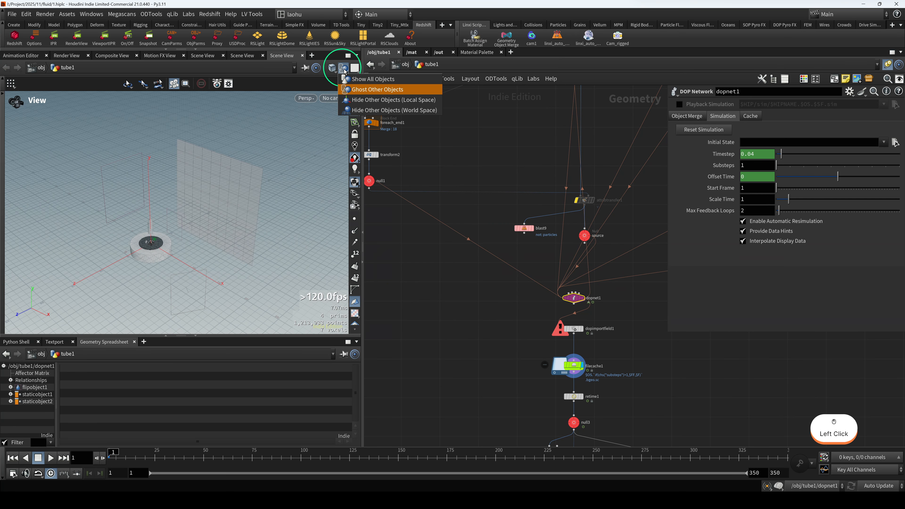
left_click(356, 99)
Set the new viewport's background color scheme to Dark and close the display options
scroll(149, 242, "down", 5)
key("d")
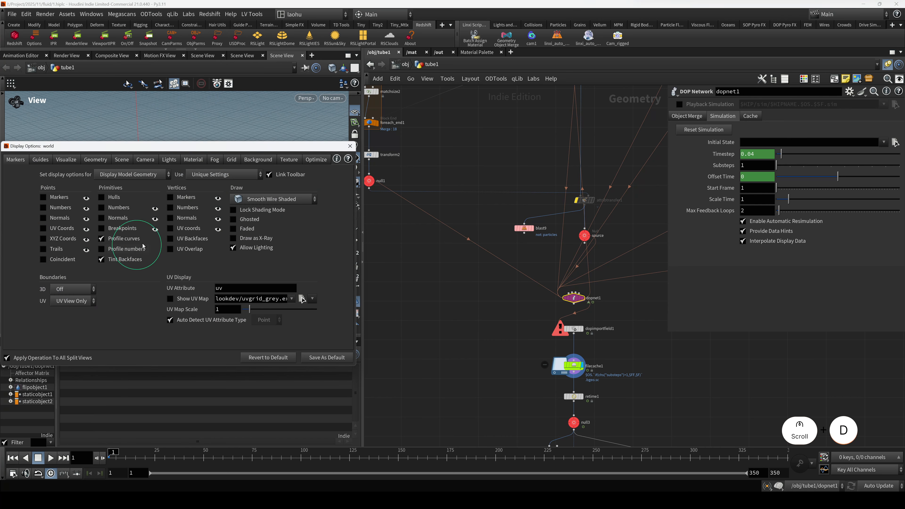
left_click(258, 160)
left_click(79, 174)
left_click(86, 177)
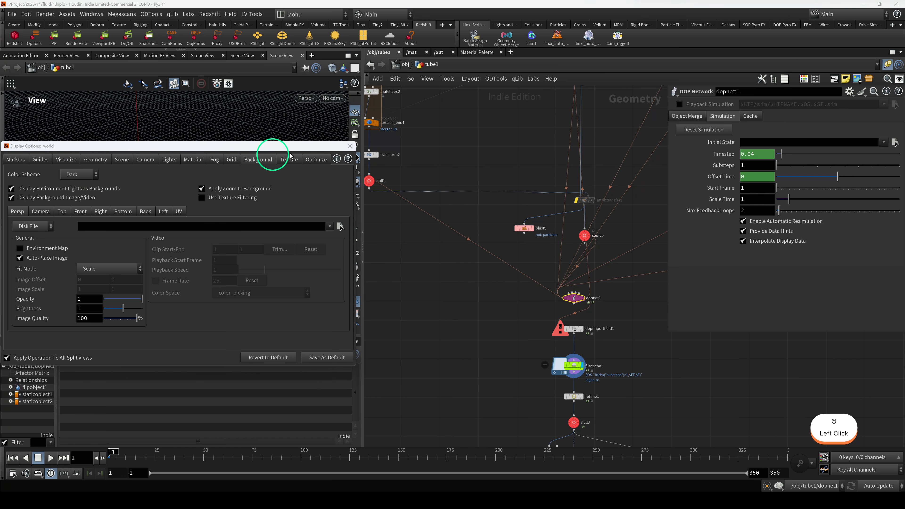
left_click(352, 144)
scroll(150, 249, "up", 5, "alt")
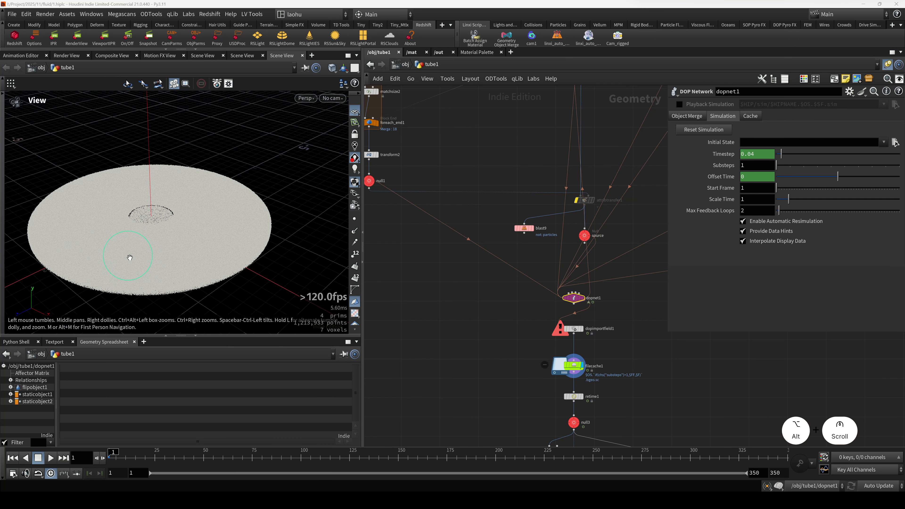
Enter dopnet1 and review the parameters of sopsolver1 and flipobject1 beside the bottle and velocity columns
double_click(573, 298)
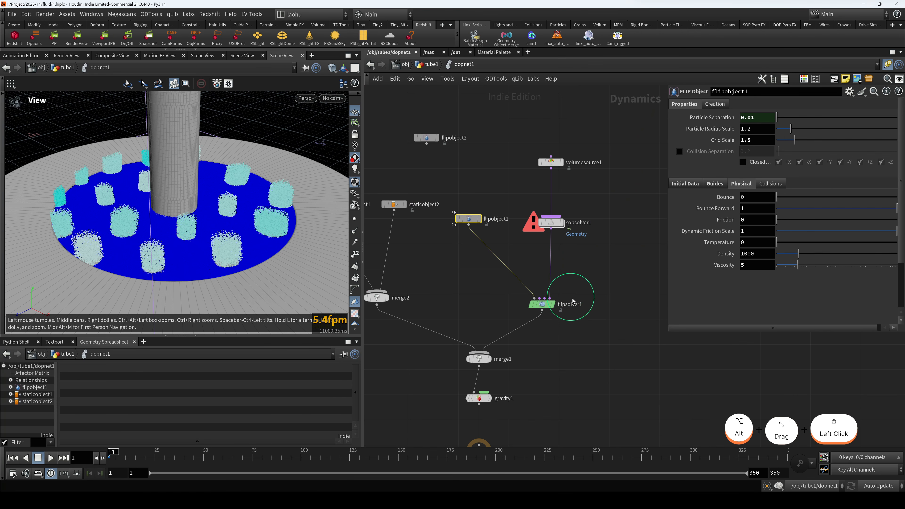
left_click_drag(214, 255, 313, 228, "alt")
left_click(550, 223)
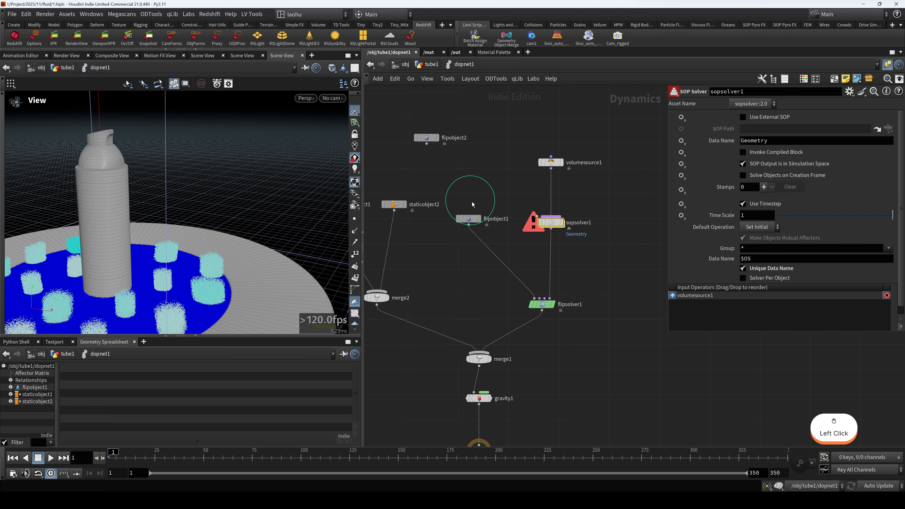
left_click(499, 220)
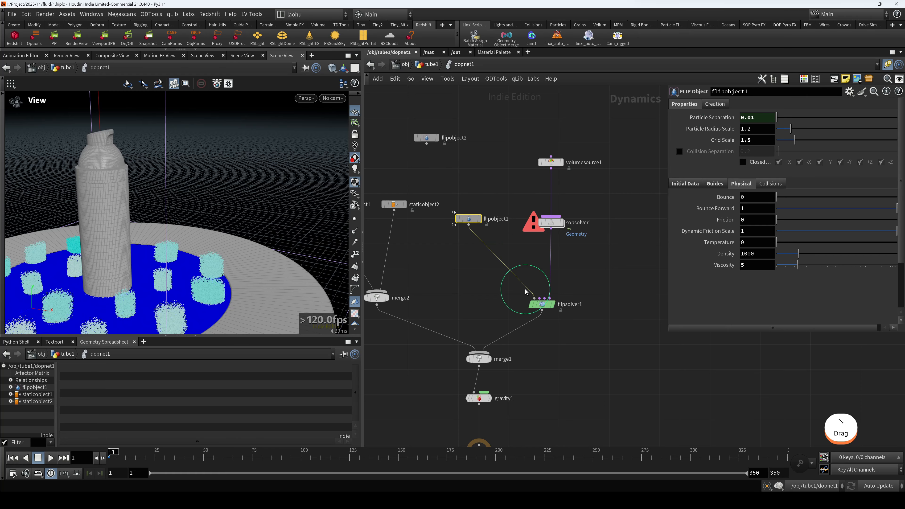
Review flipsolver1's surface tension settings within its volume motion parameters, widening the parameter area
left_click(542, 304)
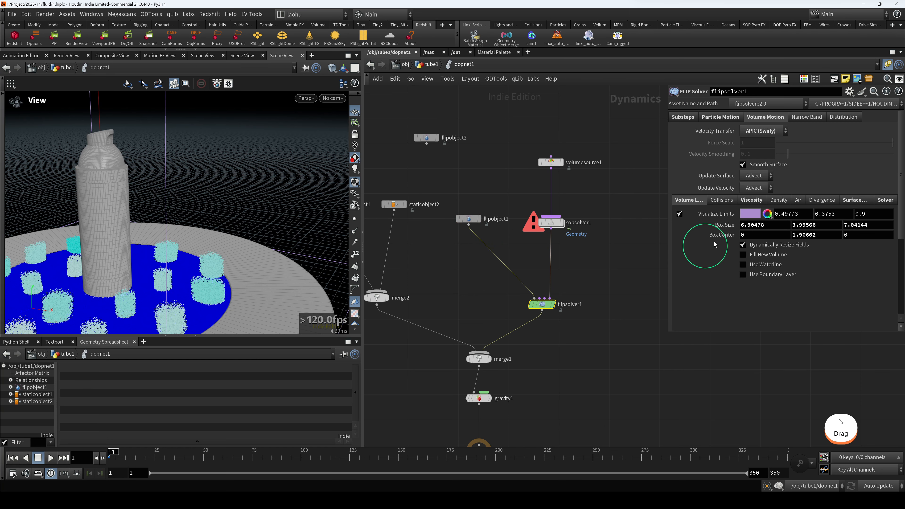
left_click(846, 202)
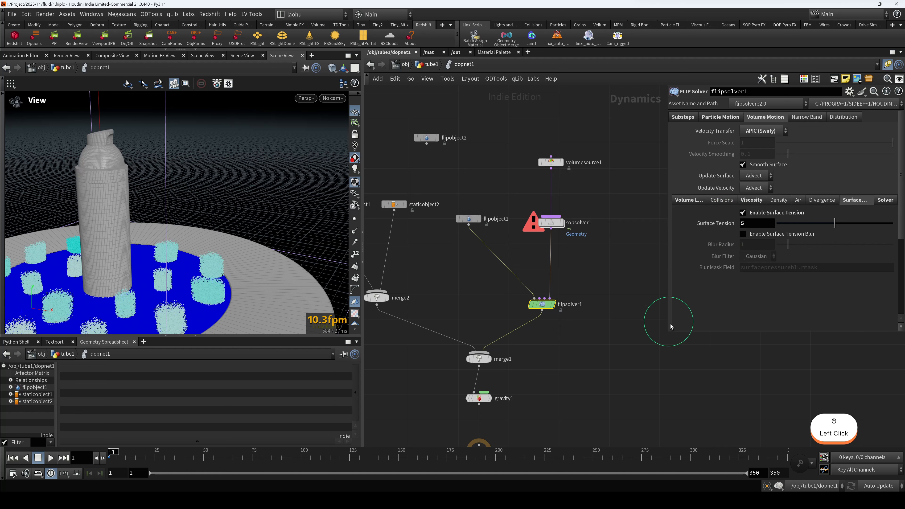
left_click_drag(669, 333, 628, 340)
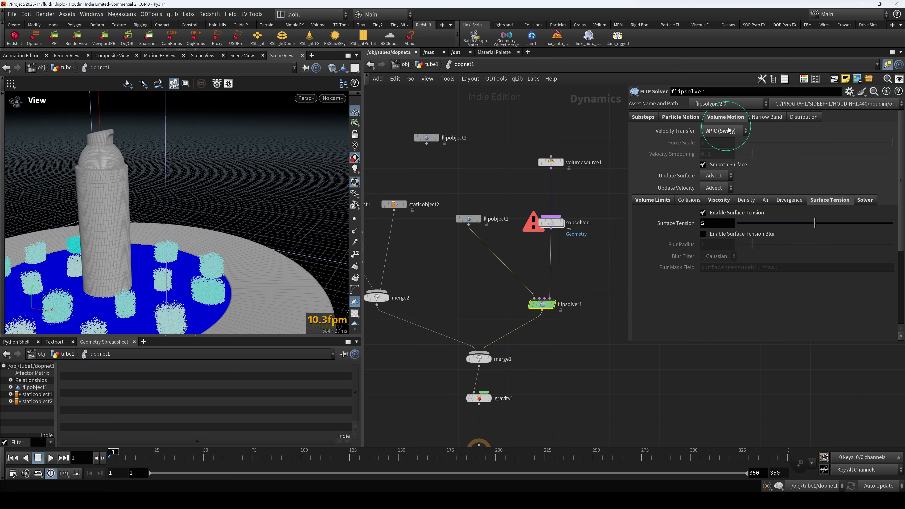
left_click(720, 120)
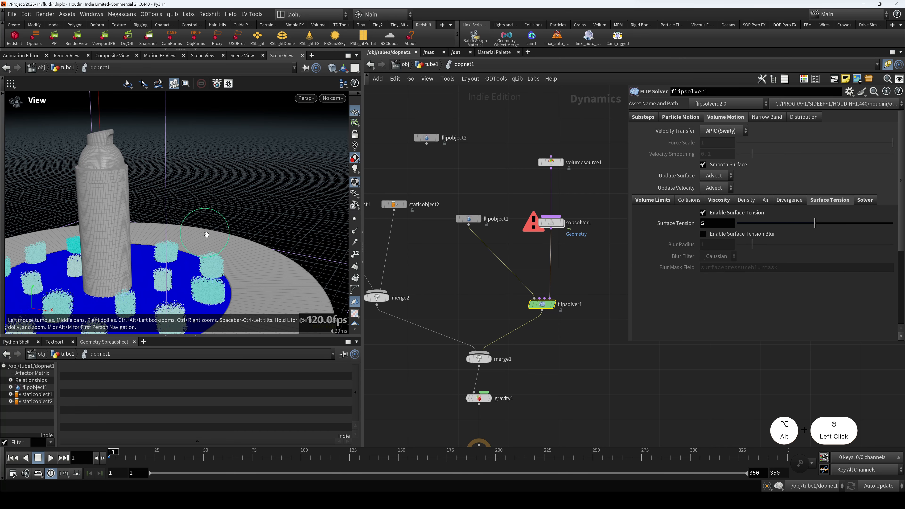
Examine flipsolver1's Velocity Transfer options, FLIP (Splashy) and APIC (Swirly), in relation to the velocity columns around the bottle
left_click_drag(206, 234, 254, 219, "alt")
scroll(155, 279, "up", 5, "alt")
scroll(155, 279, "up", 2, "alt")
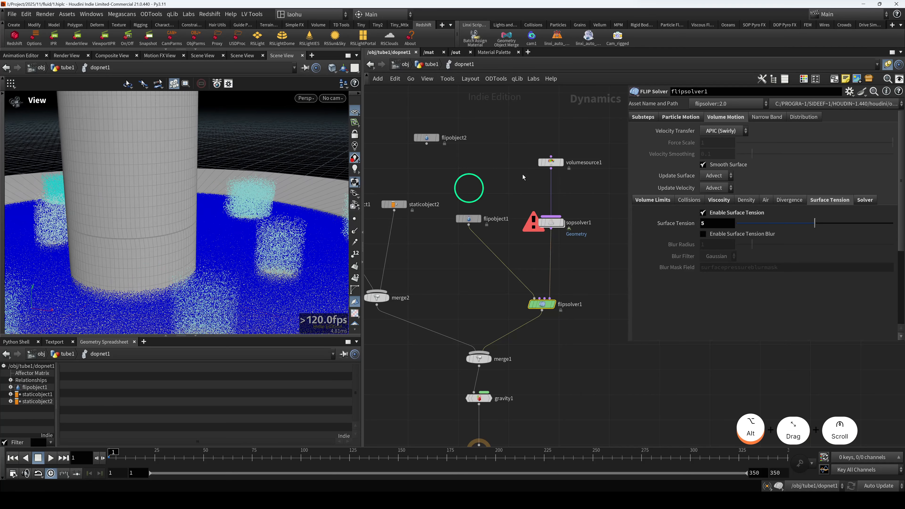
left_click(721, 131)
key("Escape")
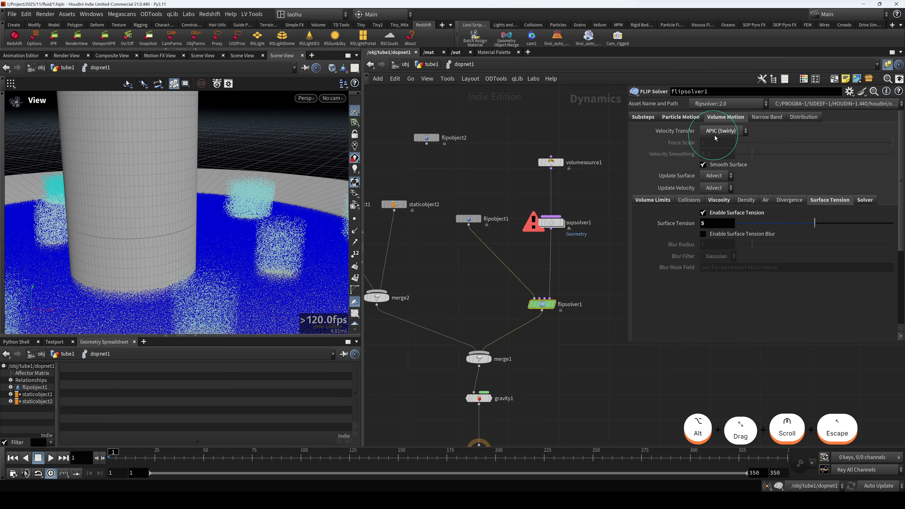
left_click(714, 134)
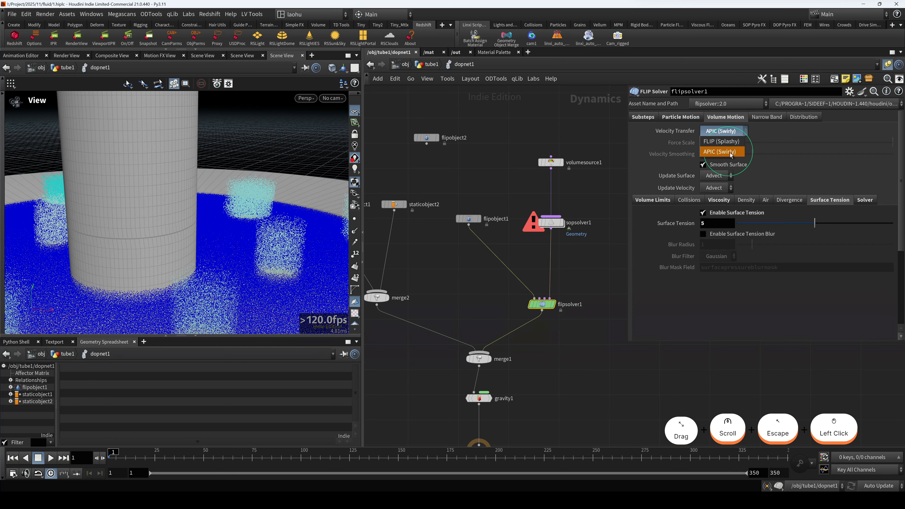
key("Escape")
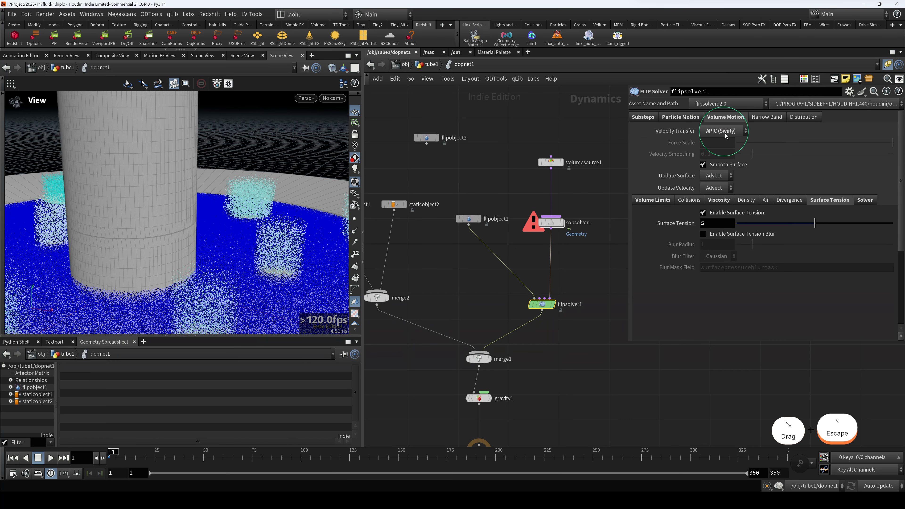
scroll(213, 203, "down", 6, "alt")
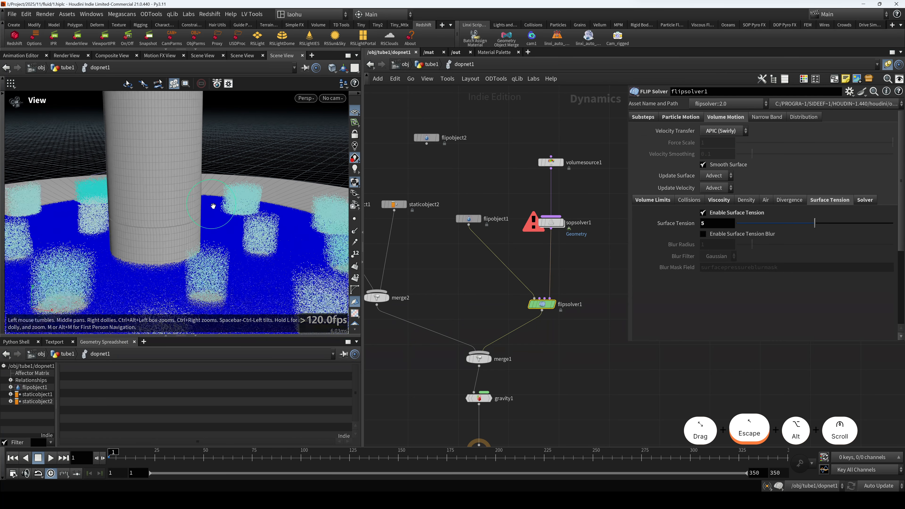
scroll(216, 209, "down", 2, "alt")
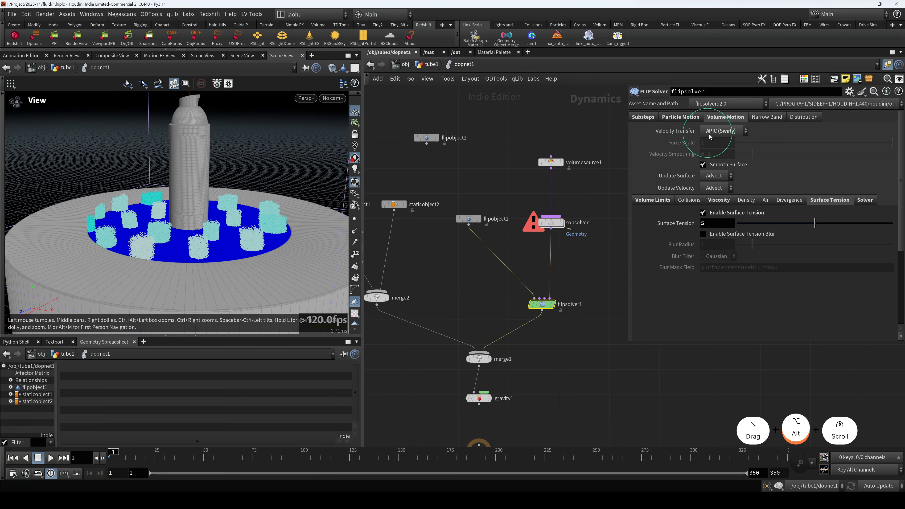
left_click_drag(231, 198, 207, 210, "alt")
left_click(723, 132)
key("Escape")
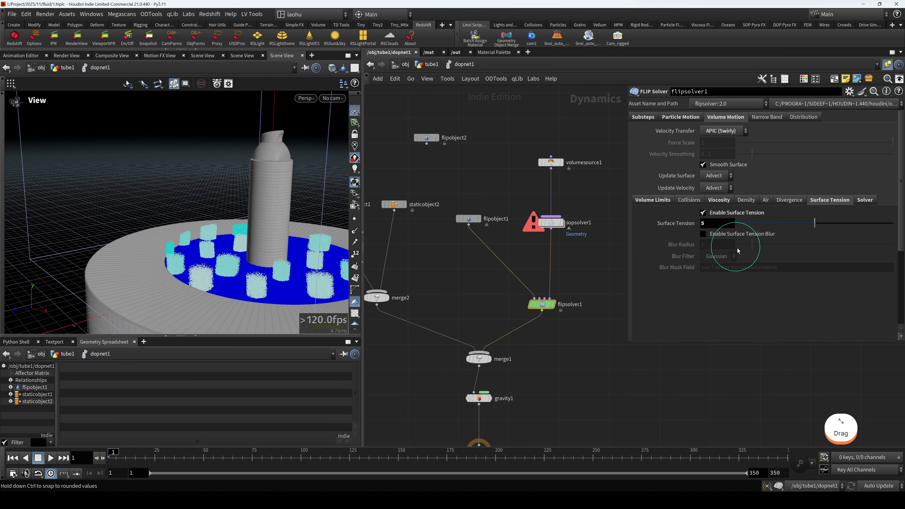
Review flipsolver1's viscosity settings, flipobject1's physical properties, and flipsolver1's time scale and substeps
left_click(717, 201)
left_click(469, 218)
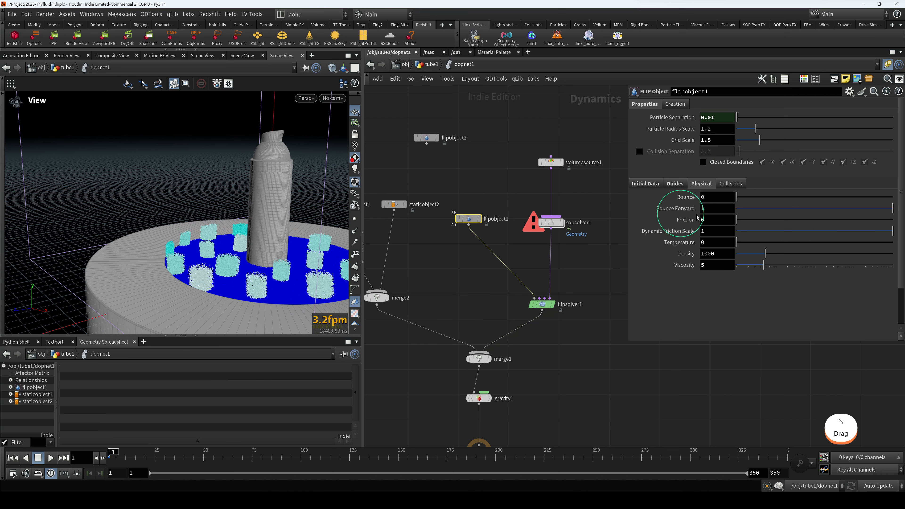
left_click(542, 304)
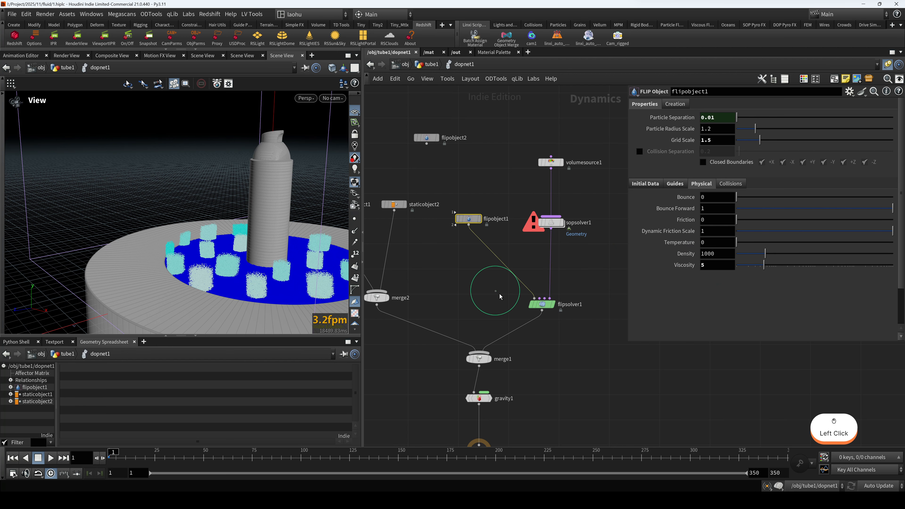
left_click(644, 117)
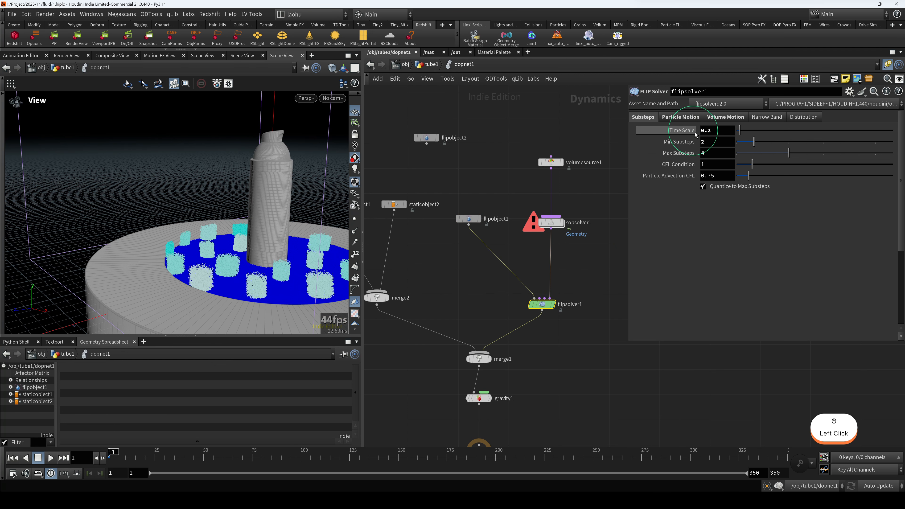
Look inside sopsolver1 at its attribute transfer network and return to tube1
left_click(551, 222)
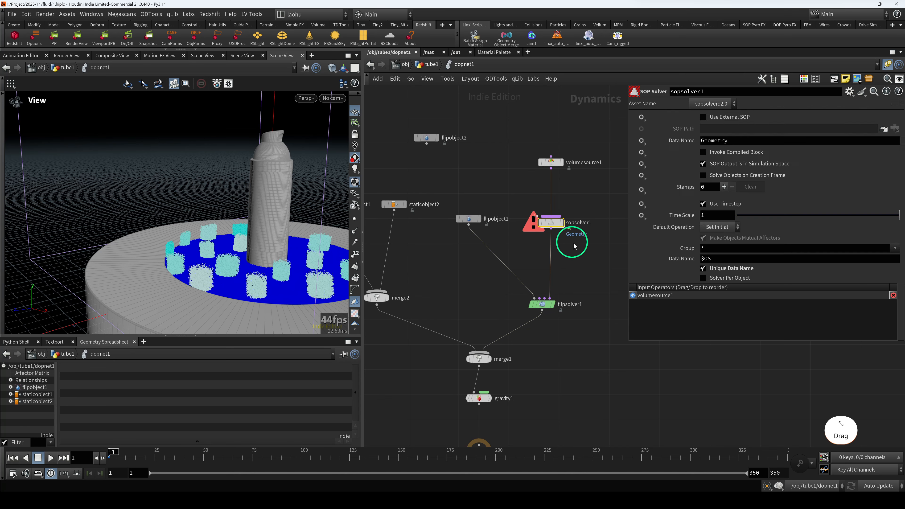
double_click(548, 220)
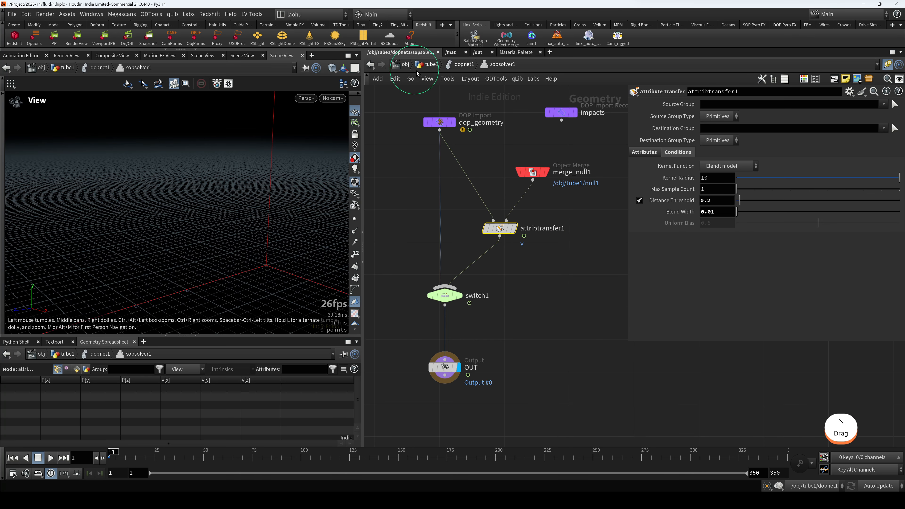
left_click(427, 67)
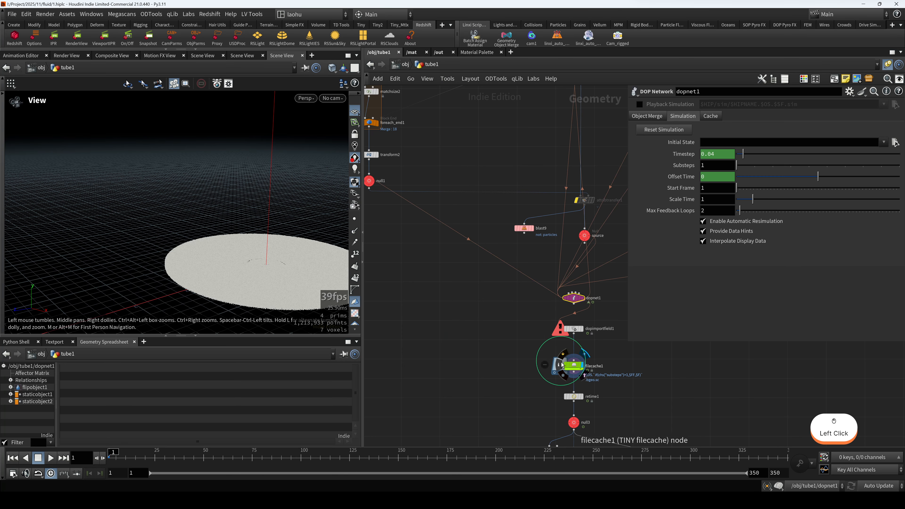
Display dopimportfield1 to view the simulated particles, and switch the display back to filecache1
left_click(561, 332)
left_click_drag(524, 328, 579, 353)
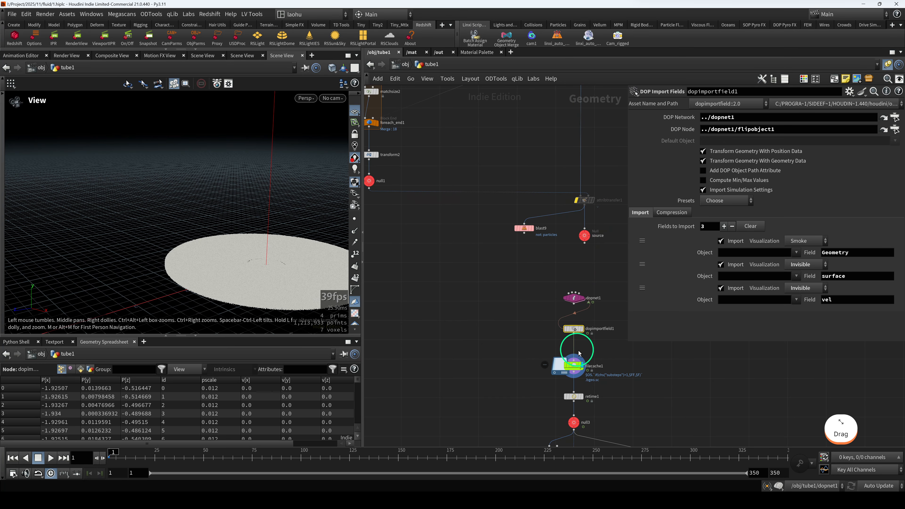
key("r")
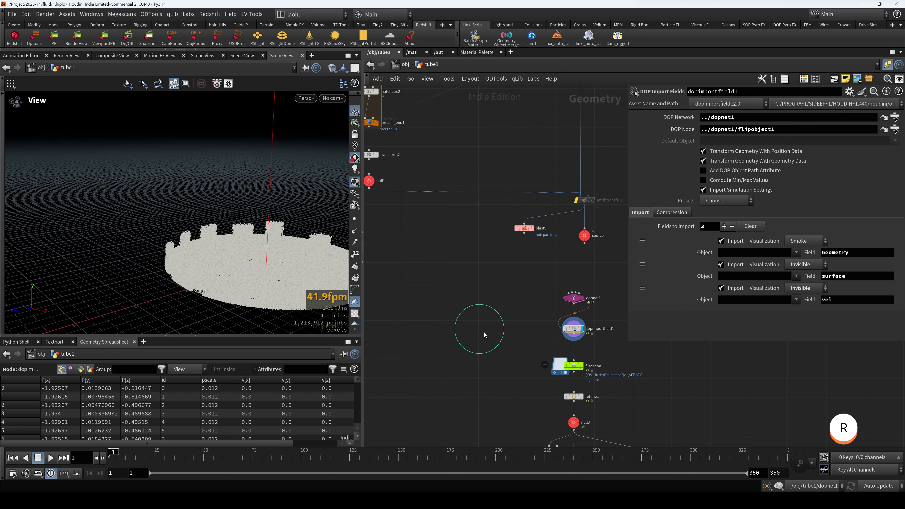
left_click(543, 367)
key("r")
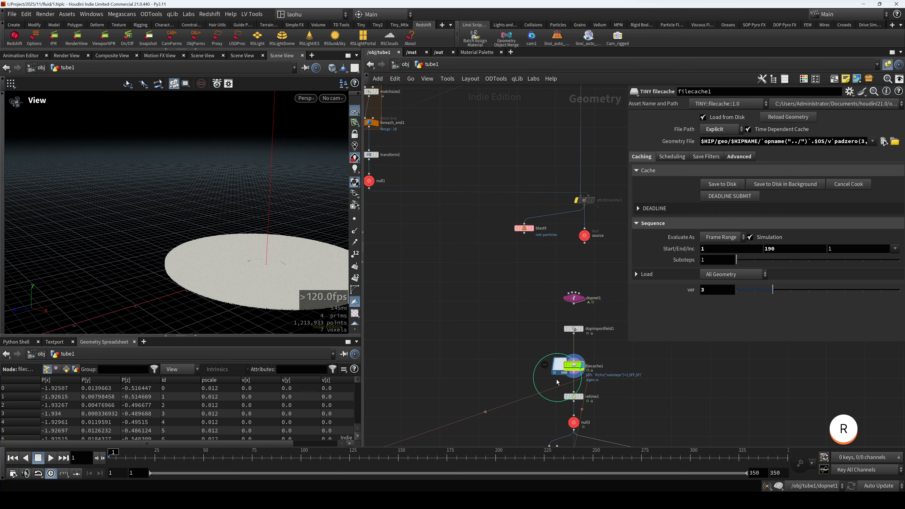
Hide the viewport's reference plane, go to frame 78, and frame the cached splash of filecache1
middle_click_drag(546, 369, 467, 261)
key("h")
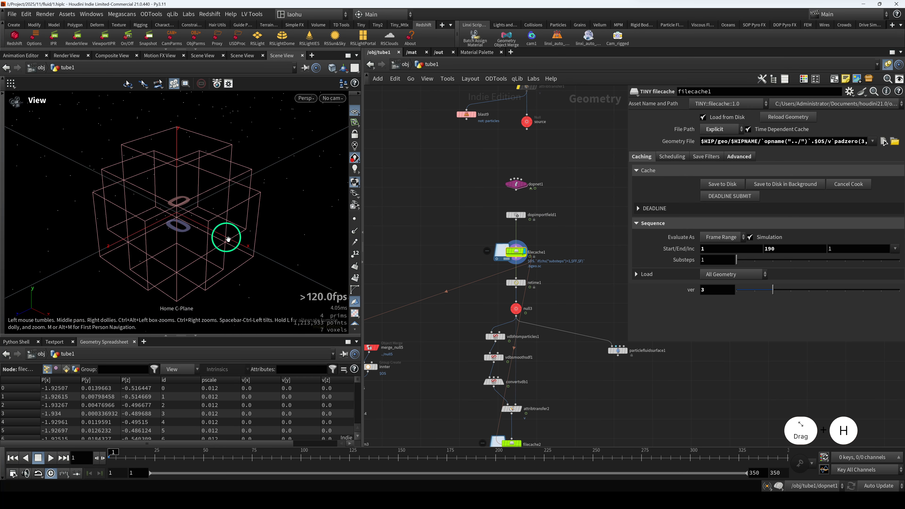
left_click(354, 113)
key("Escape")
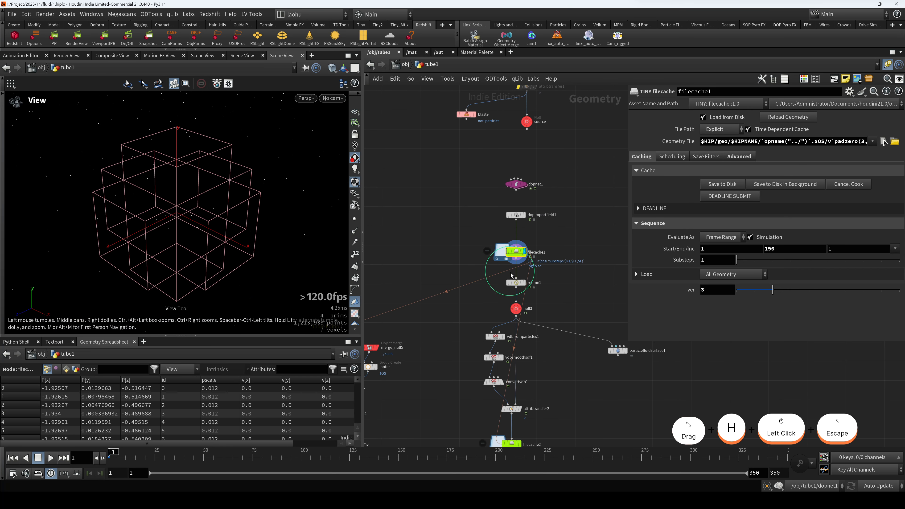
left_click(258, 462)
key("h")
left_click_drag(188, 246, 205, 222)
scroll(205, 222, "up", 5)
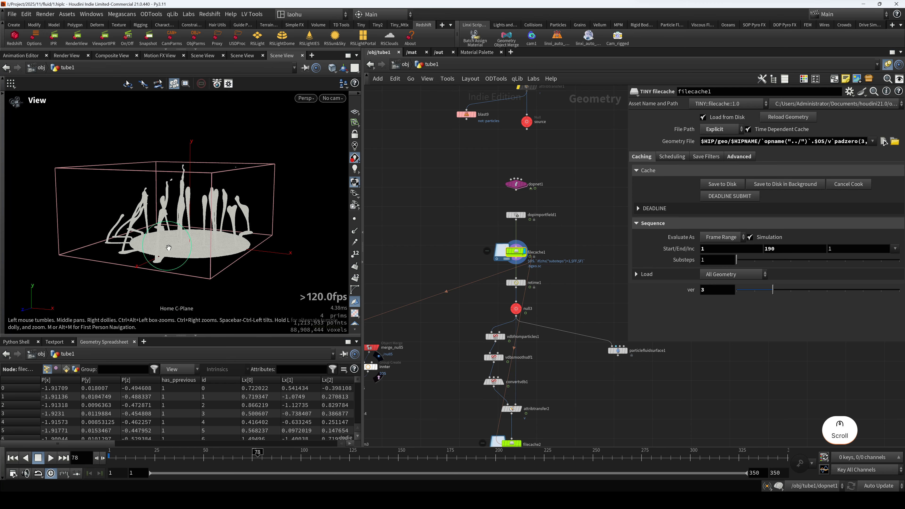
Check the particle display settings and point size in the viewport's geometry display options
key("d")
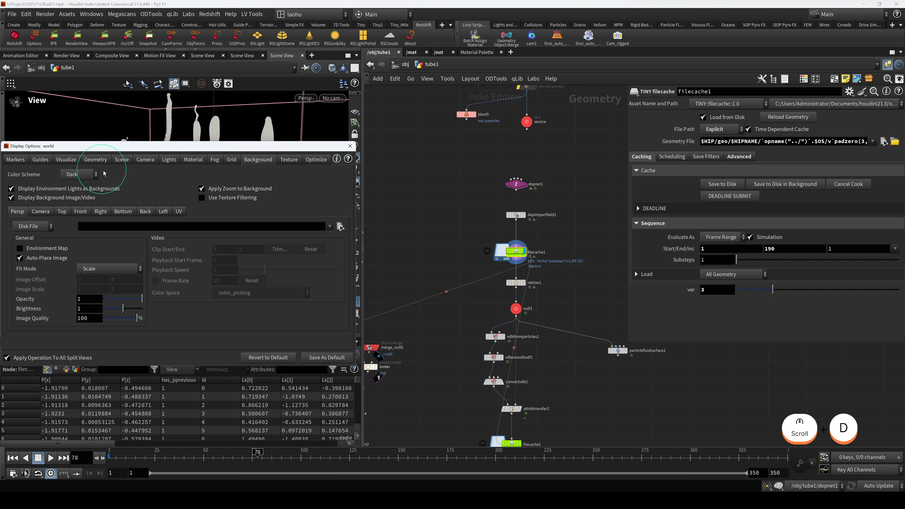
left_click(99, 163)
left_click(64, 295)
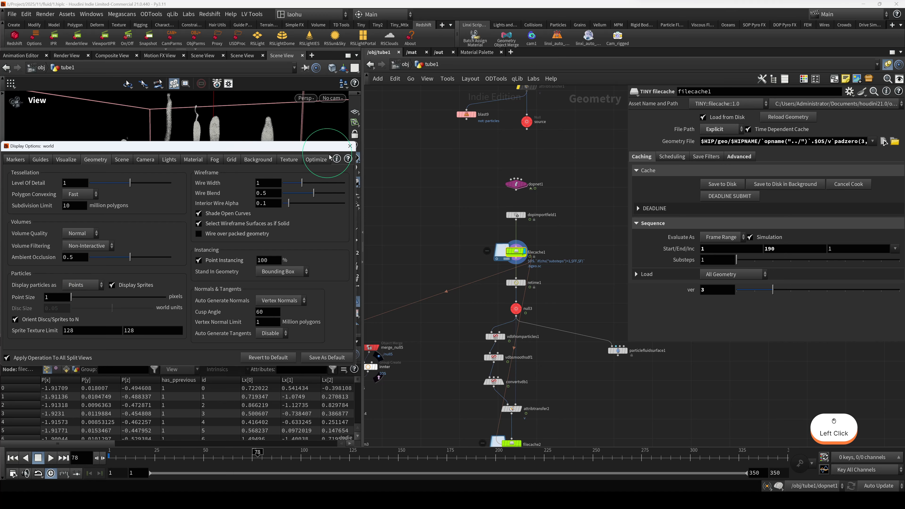
left_click(350, 146)
Inspect filecache1's cached splash from several angles and scrub the timeline to frame 74
left_click_drag(224, 196, 246, 201, "alt")
middle_click_drag(472, 364, 464, 272)
left_click_drag(483, 204, 510, 215)
left_click_drag(491, 160, 509, 167)
key("r")
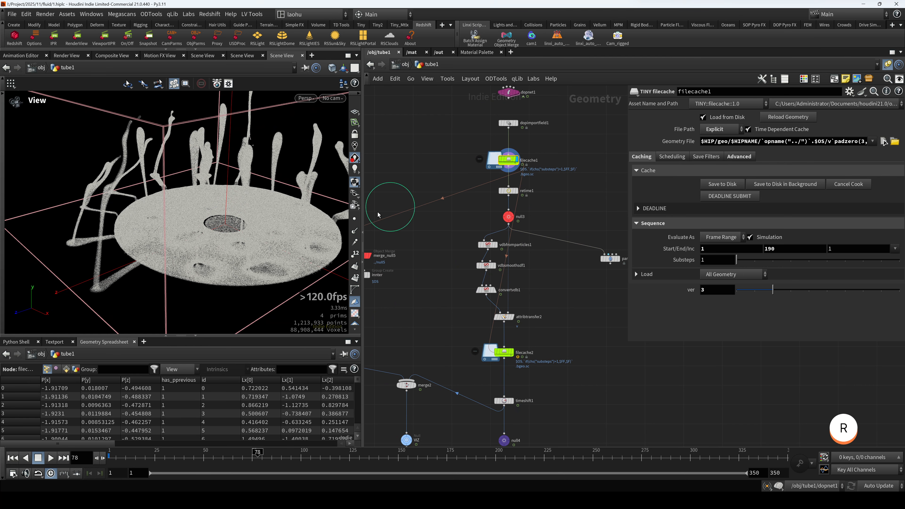
left_click_drag(199, 221, 228, 210, "alt")
scroll(506, 201, "up", 3)
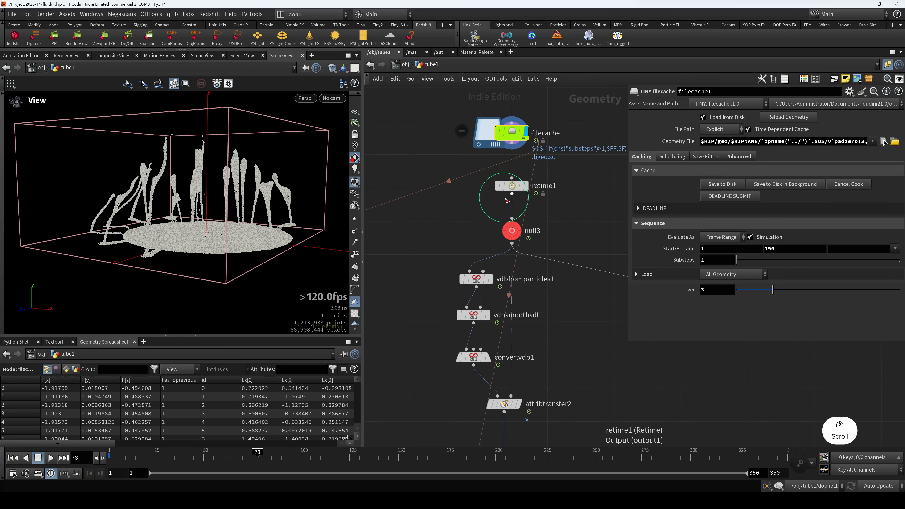
scroll(506, 201, "up", 2)
left_click(139, 457)
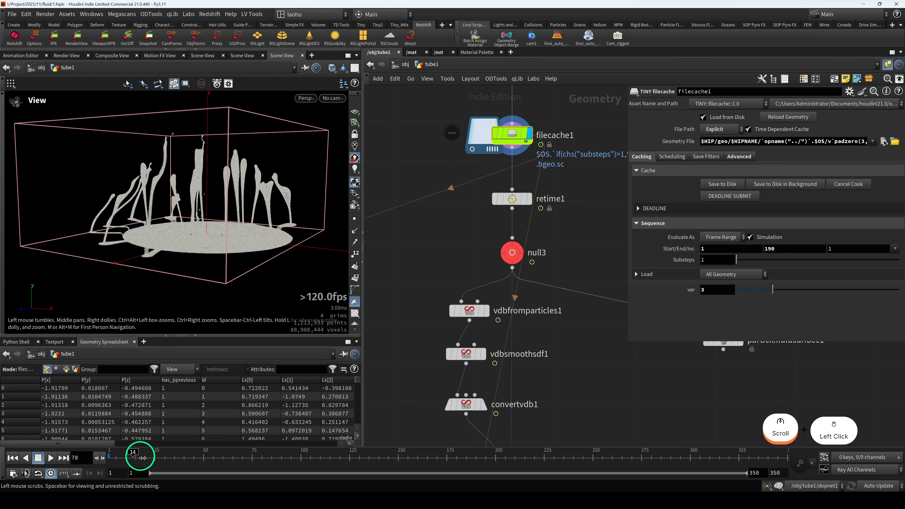
left_click_drag(143, 458, 250, 458)
Look through cam1, scrub back toward the start, then frame the whole splash in the free view at frame 77
left_click(328, 98)
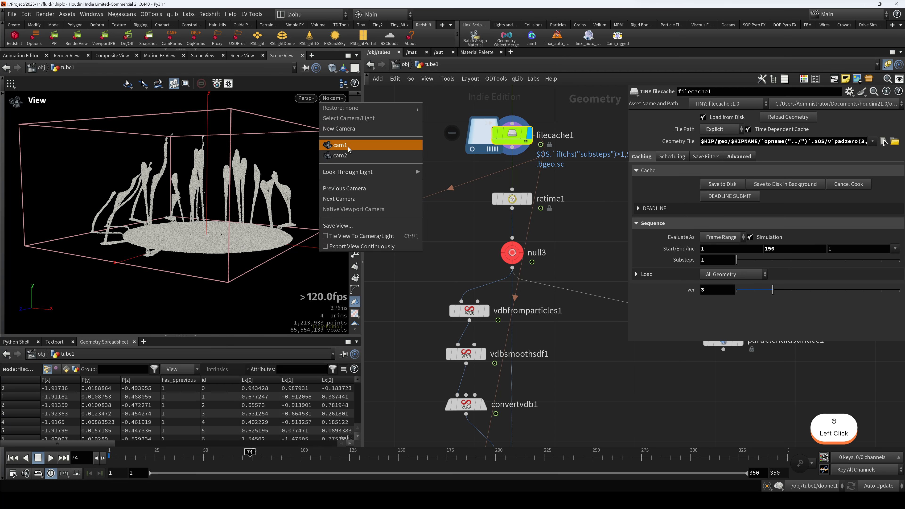
left_click(348, 149)
left_click_drag(128, 457, 107, 456)
key("h")
left_click_drag(238, 224, 261, 179)
left_click(255, 453)
key("h")
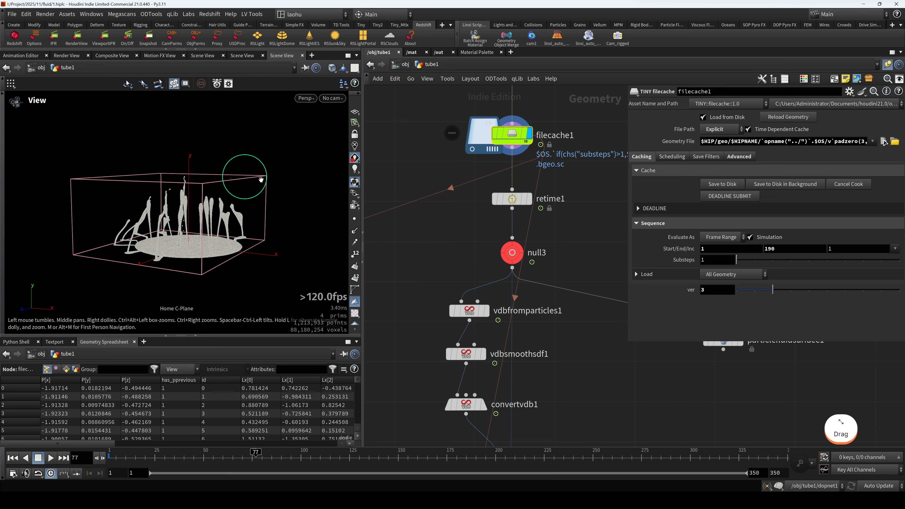
Select retime1 to review its By Speed settings, widening the parameter area, and display its result
left_click(512, 199)
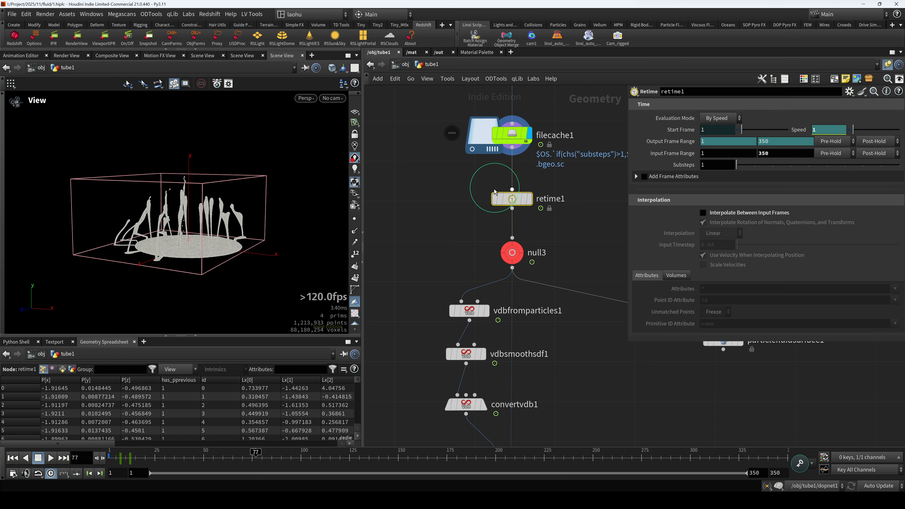
left_click_drag(628, 344, 605, 344)
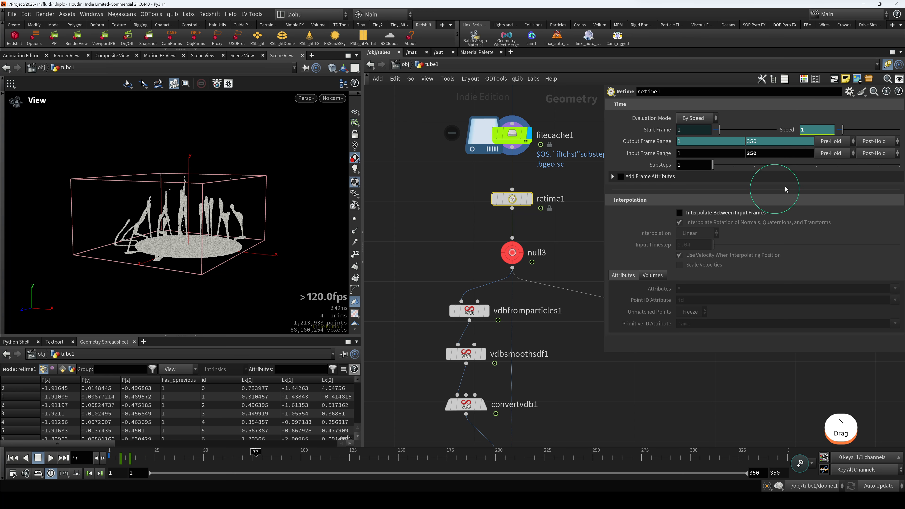
key("r")
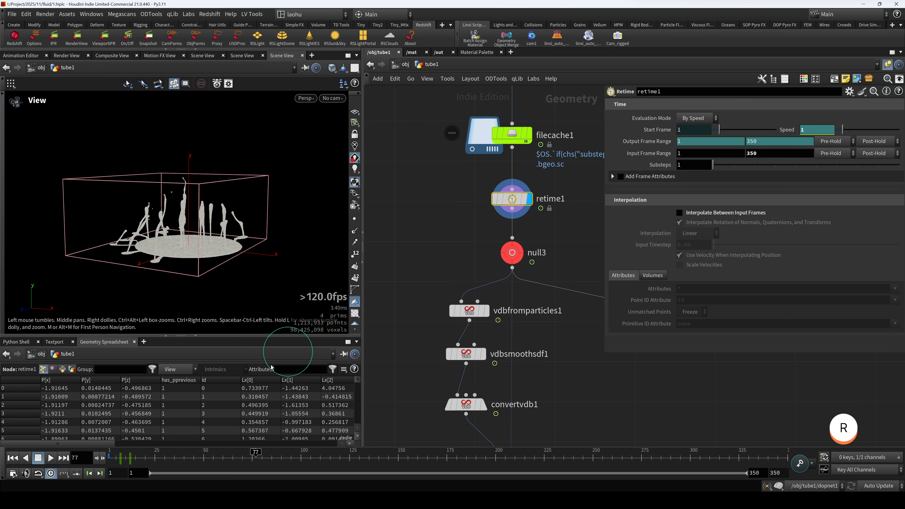
Scrub through the retimed splash, check retime1's frame interpolation option, and go to frame 93
left_click(122, 462)
left_click_drag(127, 461, 323, 459)
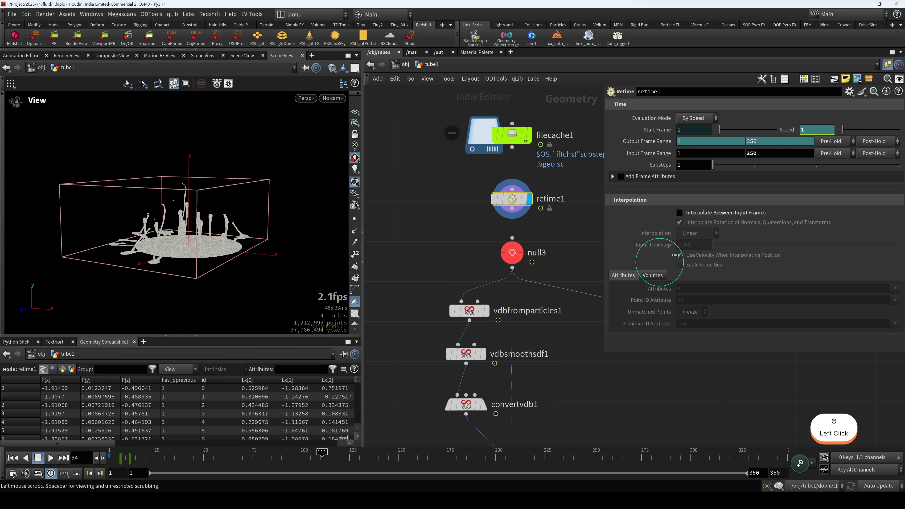
left_click(695, 213)
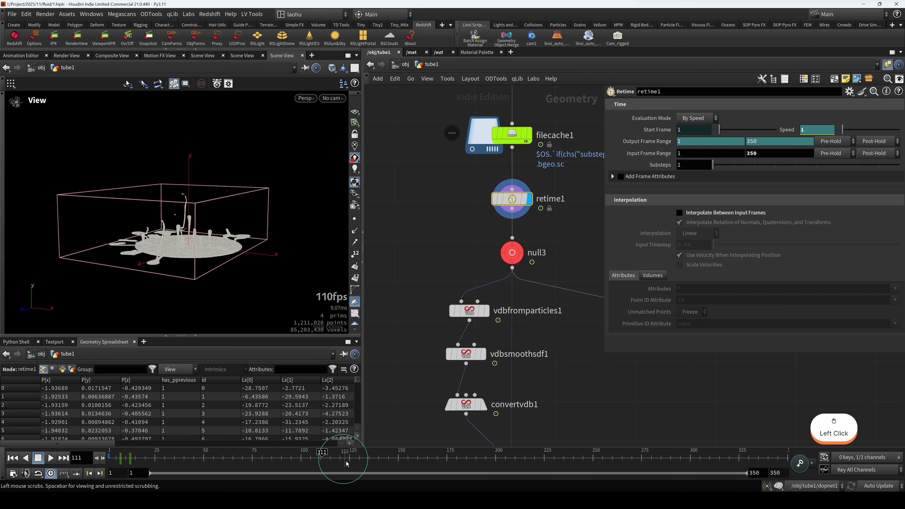
left_click(404, 458)
mouse_move(316, 456)
left_mouse_down()
mouse_move(145, 457)
mouse_move(302, 463)
left_mouse_up()
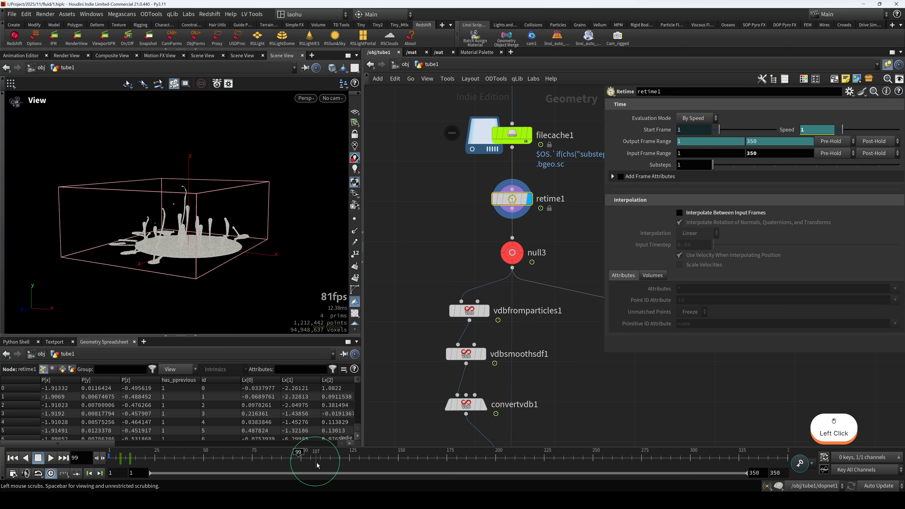
left_click(291, 461)
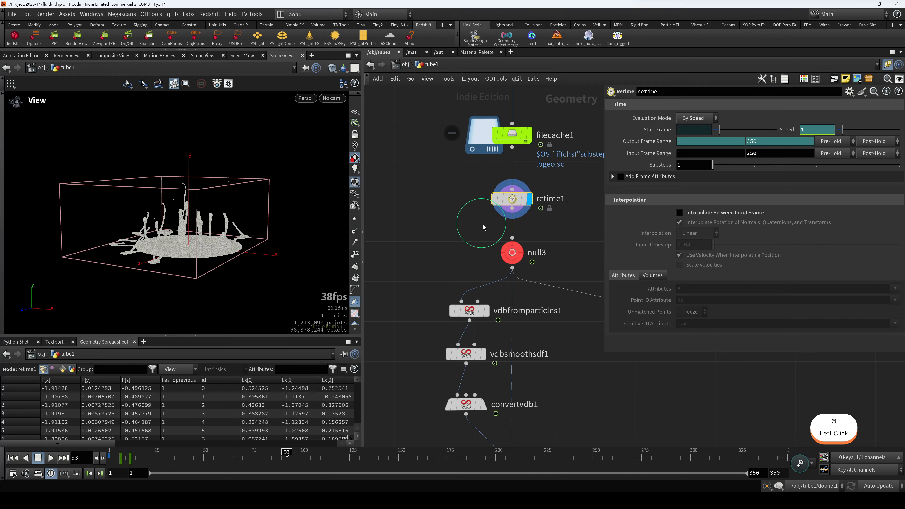
Step from filecache1 down to null3, display null3, and examine its particles from the side
left_click_drag(469, 132, 523, 162)
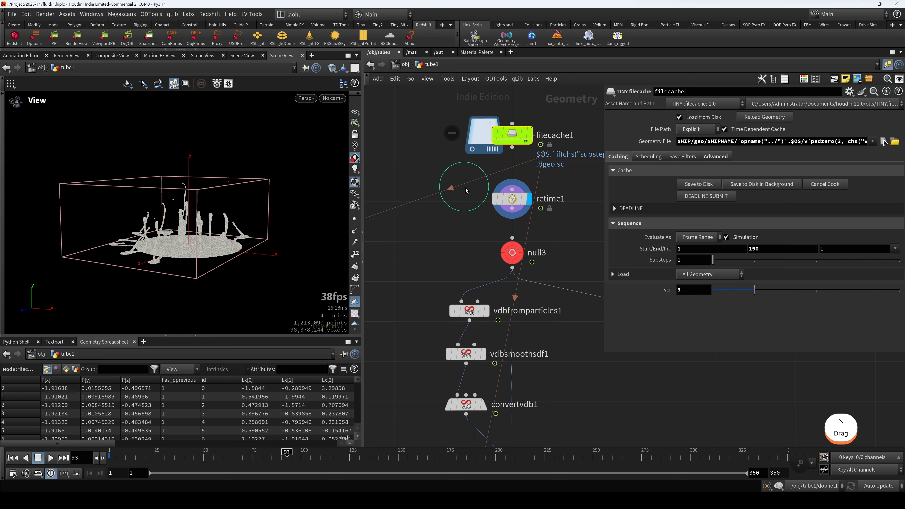
left_click_drag(466, 188, 520, 267)
left_click(463, 254)
middle_click_drag(464, 249, 467, 194)
left_click_drag(467, 195, 537, 226)
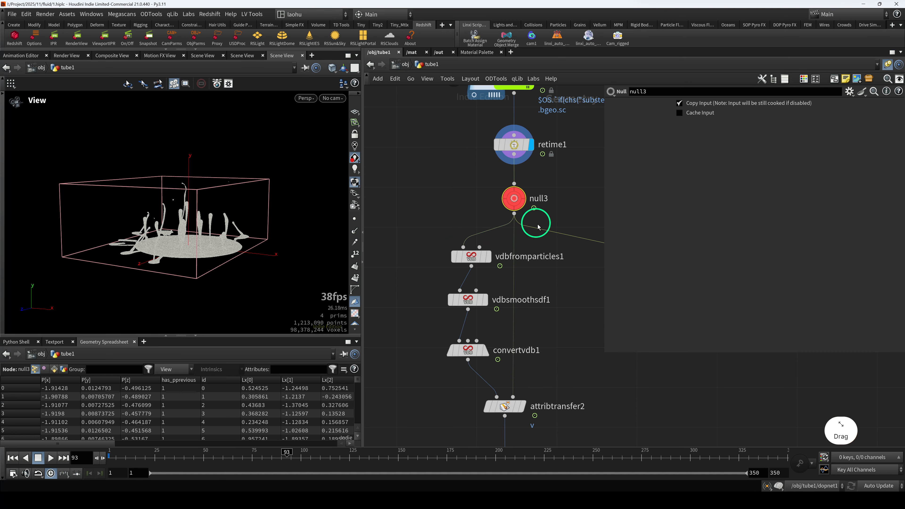
key("r")
scroll(461, 300, "down", 4)
middle_click_drag(492, 302, 480, 251)
left_click_drag(137, 239, 174, 222)
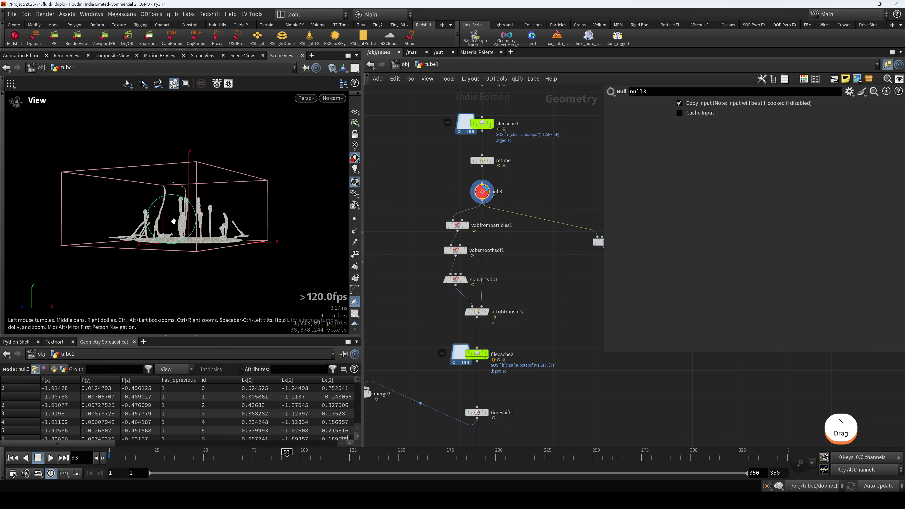
scroll(173, 221, "up", 3)
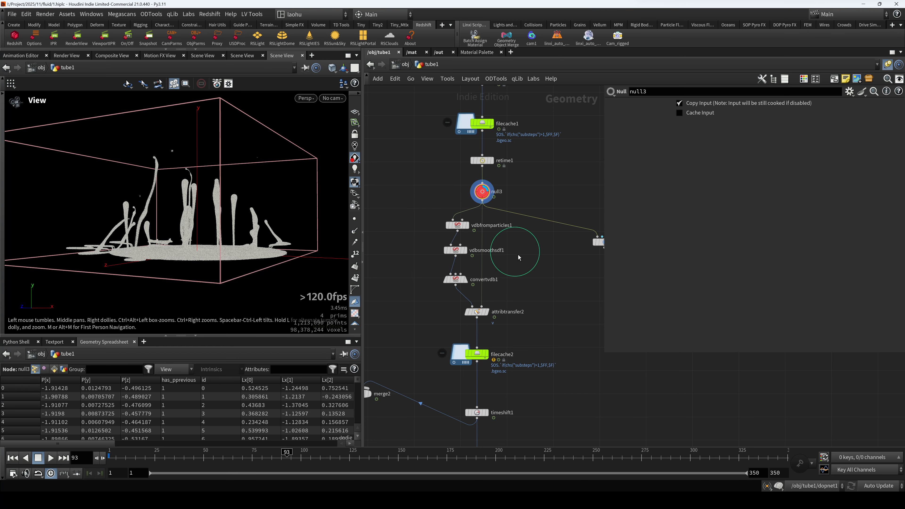
Shift vdbfromparticles1, vdbsmoothsdf1 and convertvdb1 together slightly left, away from the main branch
scroll(518, 258, "up", 2)
left_click(447, 218)
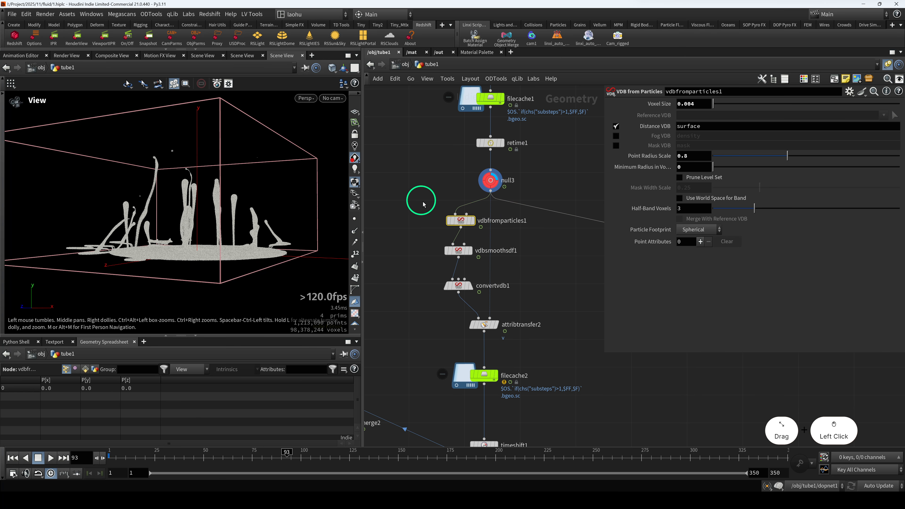
left_click_drag(423, 202, 464, 295)
left_click_drag(459, 222, 441, 222)
Display vdbfromparticles1, vdbsmoothsdf1 and convertvdb1 in turn to follow the meshing of the particles
left_click_drag(408, 205, 444, 232)
key("r")
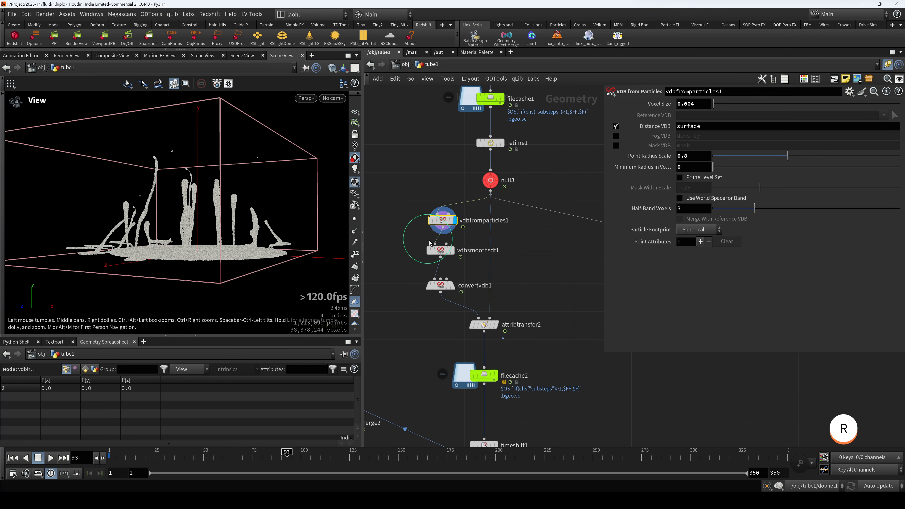
left_click_drag(391, 249, 451, 271)
key("r")
left_click_drag(395, 275, 448, 298)
key("r")
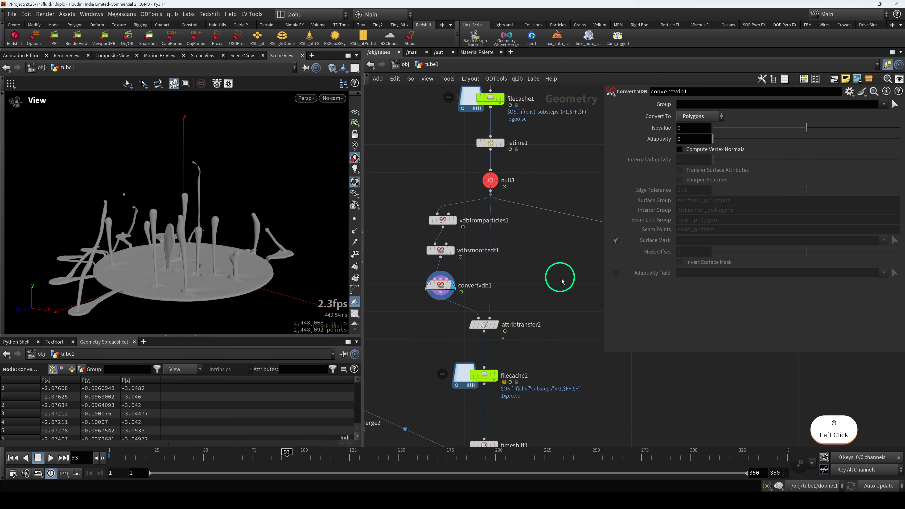
Add a Particle Fluid Surface node to the network beside the VDB meshing chain
key("Tab")
type("pf")
key("BackSpace")
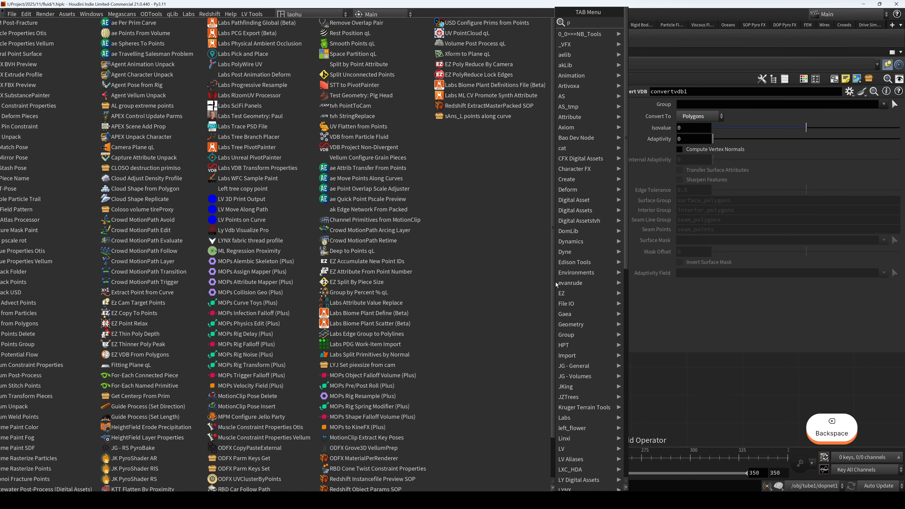
type("b")
key("BackSpace")
key("BackSpace")
type("pfs")
key("Down")
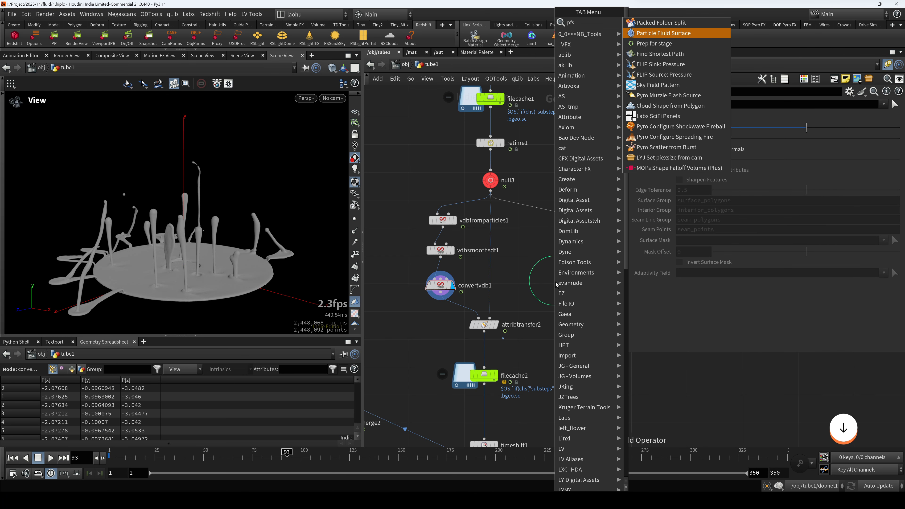
key("Return")
left_click_drag(555, 297, 563, 269)
middle_click_drag(568, 287, 510, 278)
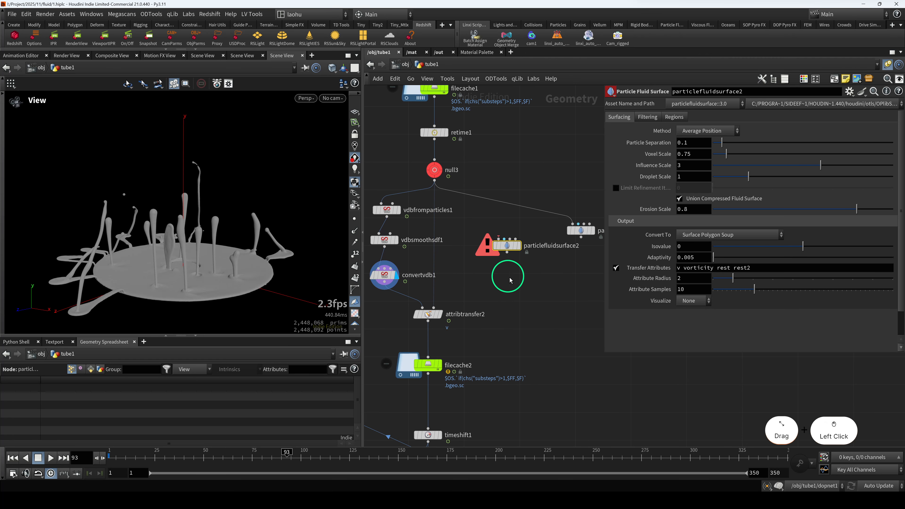
Switch the display to particlefluidsurface1 and then to the unconnected particlefluidsurface2
scroll(510, 278, "down", 2)
scroll(542, 260, "up", 1)
left_click(554, 244)
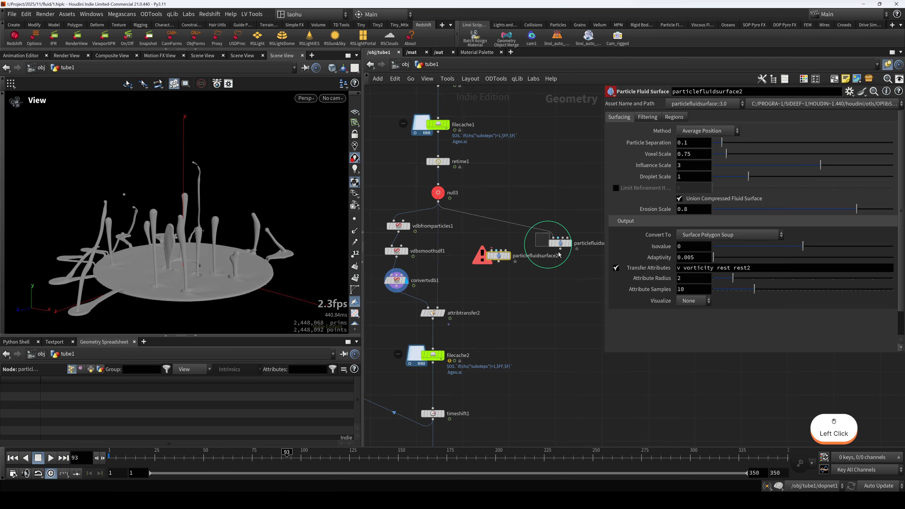
key("r")
middle_click_drag(527, 279, 535, 278)
left_click(507, 255)
key("r")
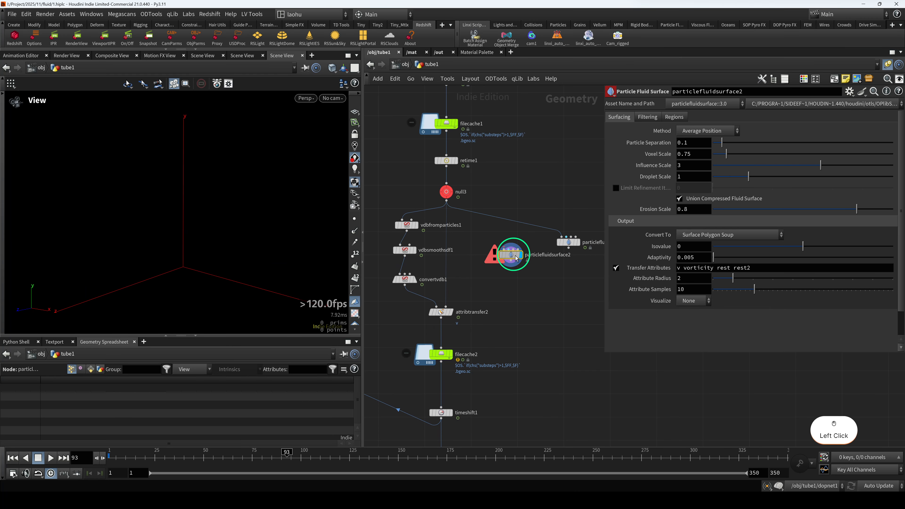
Step the display through the VDB nodes again and examine convertvdb1's polygon mesh up close
middle_click_drag(419, 242, 445, 239)
left_click(433, 227)
key("r")
left_click(434, 248)
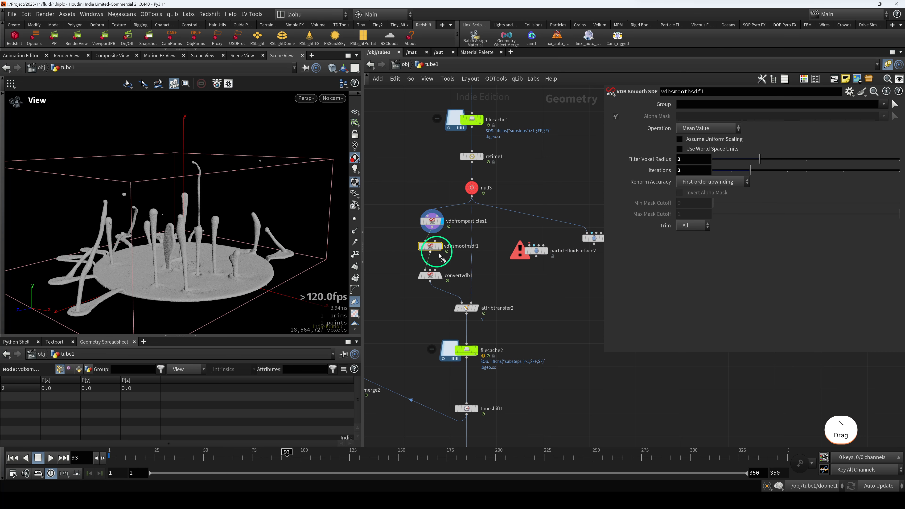
key("r")
left_click(424, 275)
key("r")
scroll(197, 263, "up", 5)
scroll(198, 264, "up", 4)
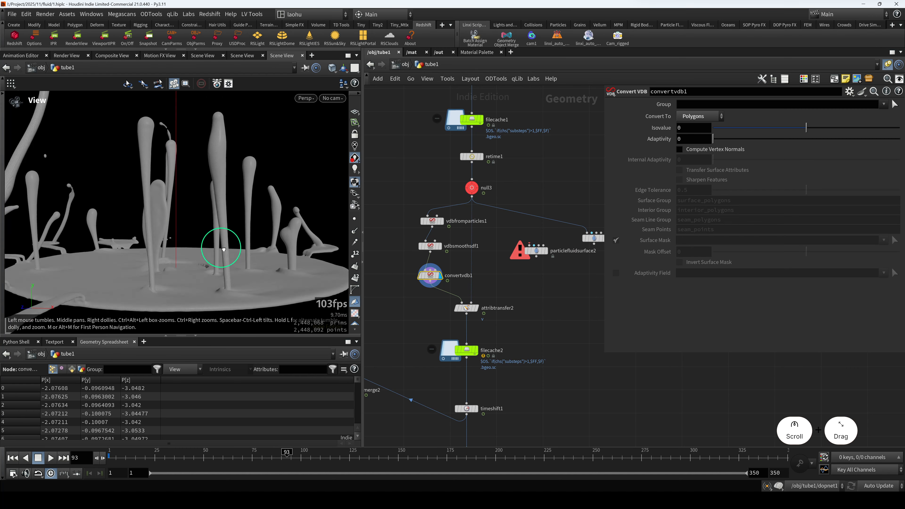
left_click_drag(196, 250, 180, 260)
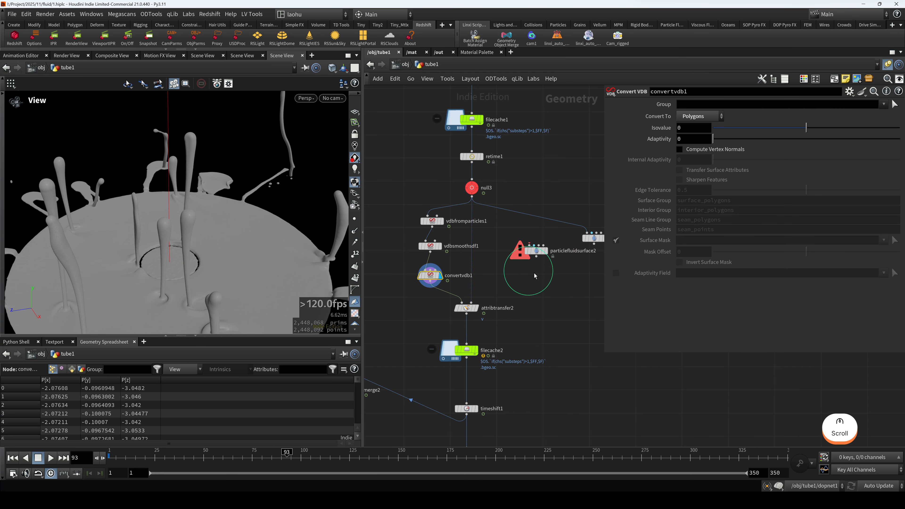
Line up particlefluidsurface2 beside particlefluidsurface1 and space the two nodes apart
left_click_drag(558, 280, 524, 240)
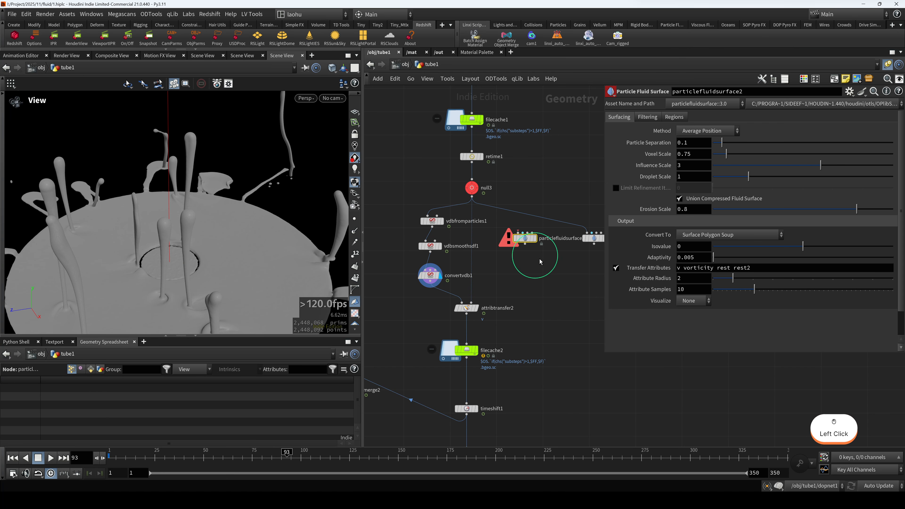
middle_click_drag(539, 261, 487, 255)
left_click_drag(545, 235, 558, 234)
left_click_drag(464, 232, 482, 232)
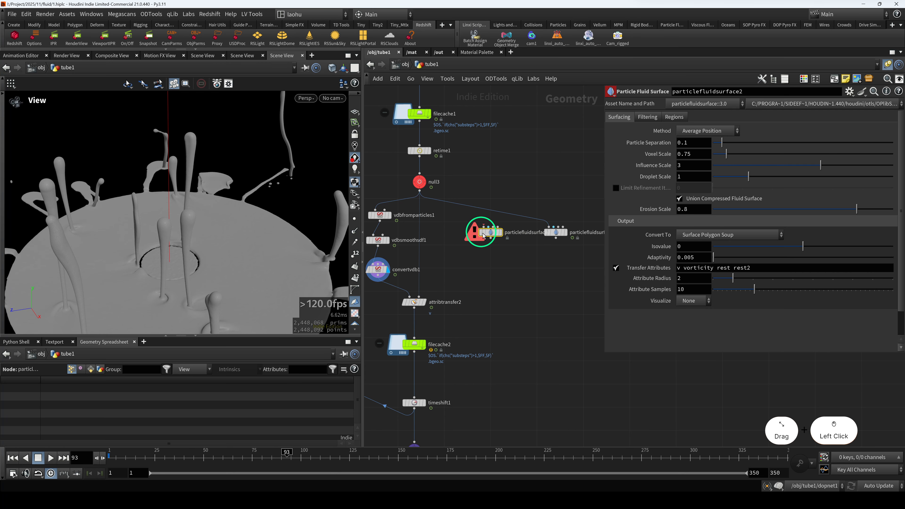
middle_click_drag(482, 268, 553, 252)
Display vdbfromparticles1, examine its unsmoothed surface up close, and review its Voxel Size
left_click_drag(430, 286, 460, 246)
left_click_drag(420, 188, 459, 212)
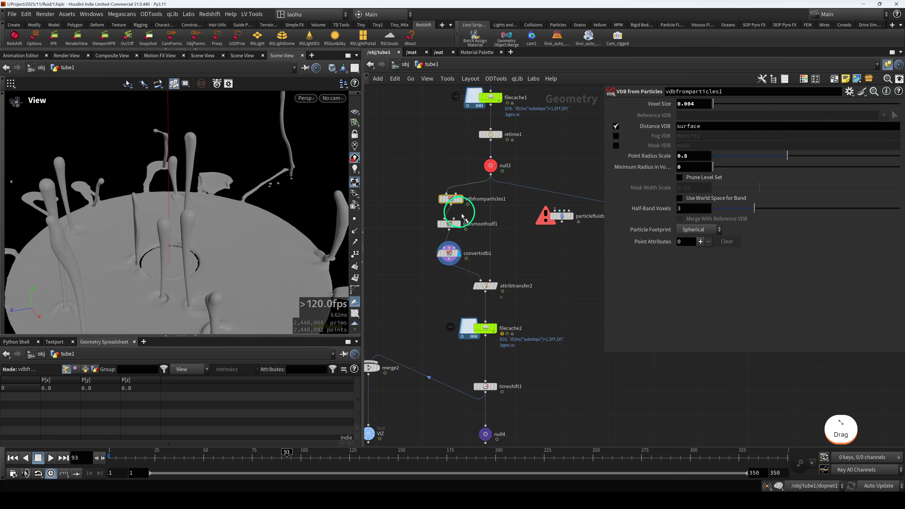
key("r")
scroll(161, 234, "down", 2)
left_click_drag(161, 235, 238, 194)
scroll(184, 216, "up", 4)
left_click(691, 104)
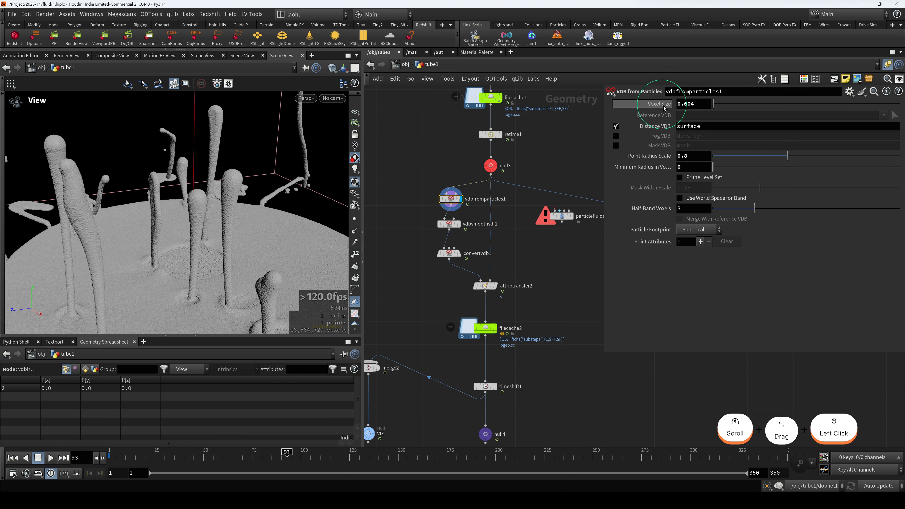
left_click(686, 106)
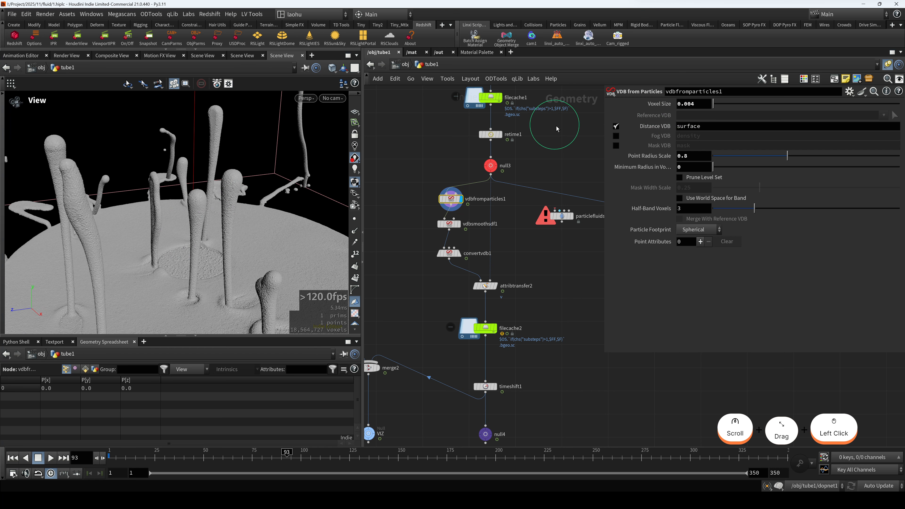
Select flipsource1 farther up the network to check its Particle Separation
middle_click_drag(554, 121, 545, 281)
middle_click_drag(530, 93, 524, 260)
middle_click_drag(487, 93, 494, 246)
middle_click_drag(472, 191, 469, 346)
left_click(486, 174)
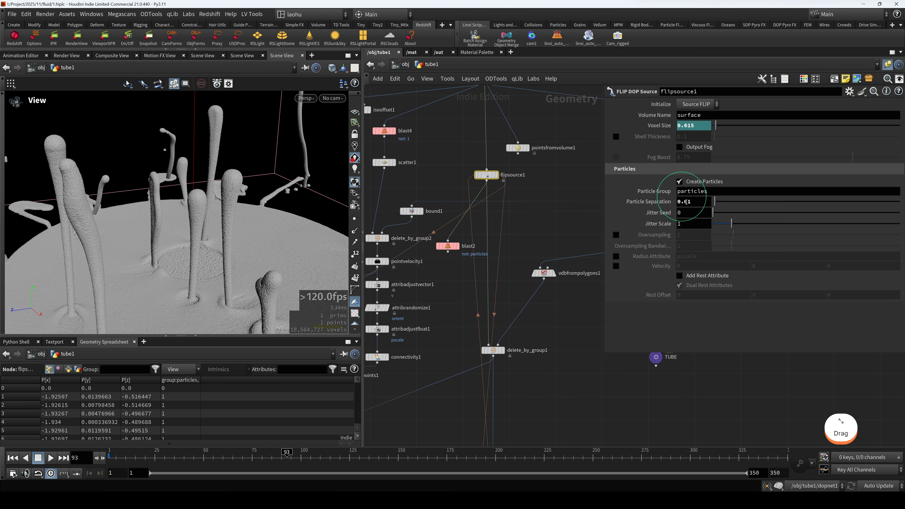
Review vdbfromparticles1's Voxel Size again, then display vdbsmoothsdf1 and examine the smoothed fluid surface
scroll(529, 310, "down", 4)
middle_click_drag(538, 396, 550, 192)
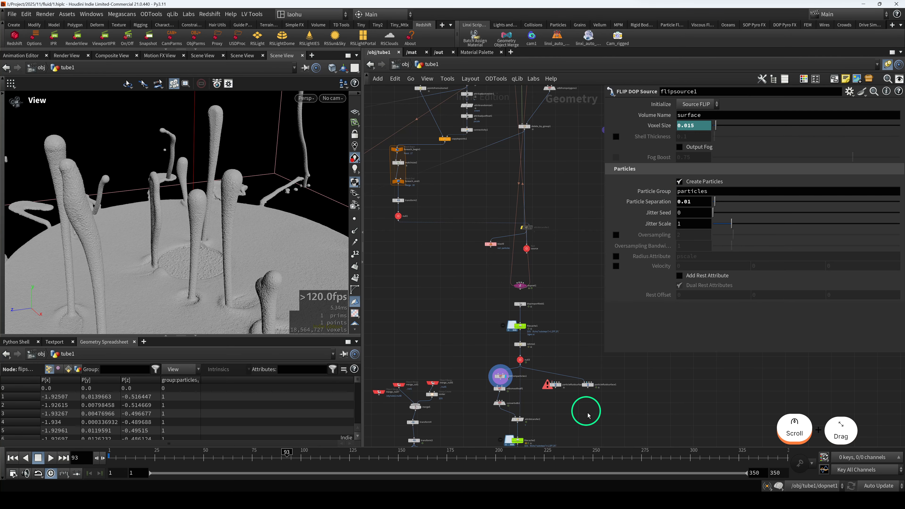
middle_click_drag(588, 414, 573, 290)
scroll(503, 288, "up", 4)
middle_click_drag(446, 295, 443, 315)
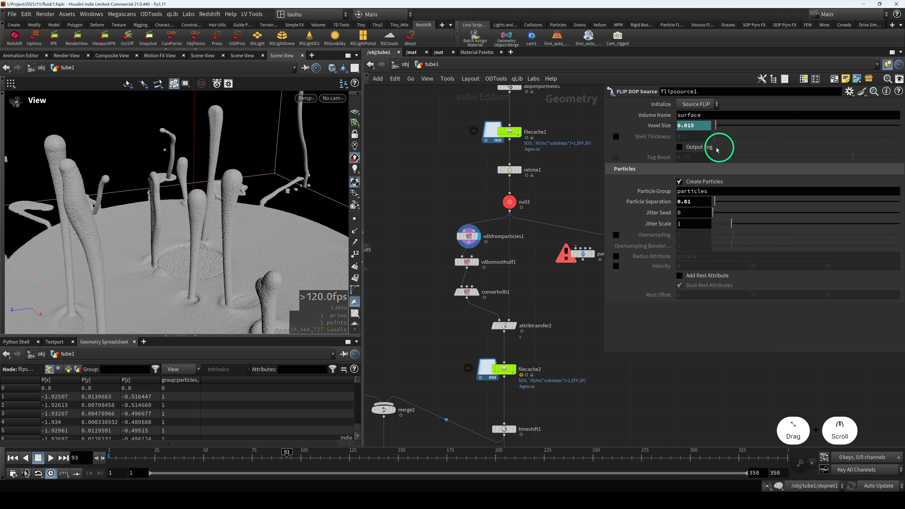
left_click_drag(441, 245, 466, 236)
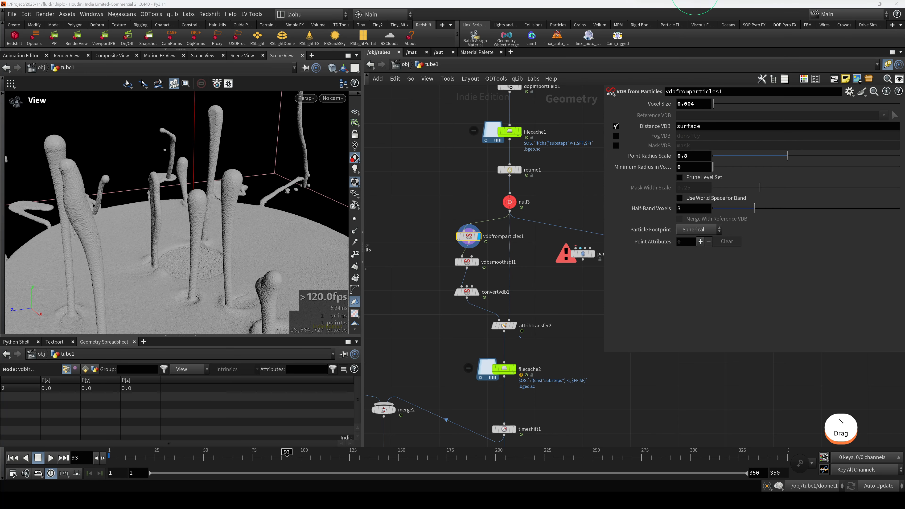
left_click(467, 262)
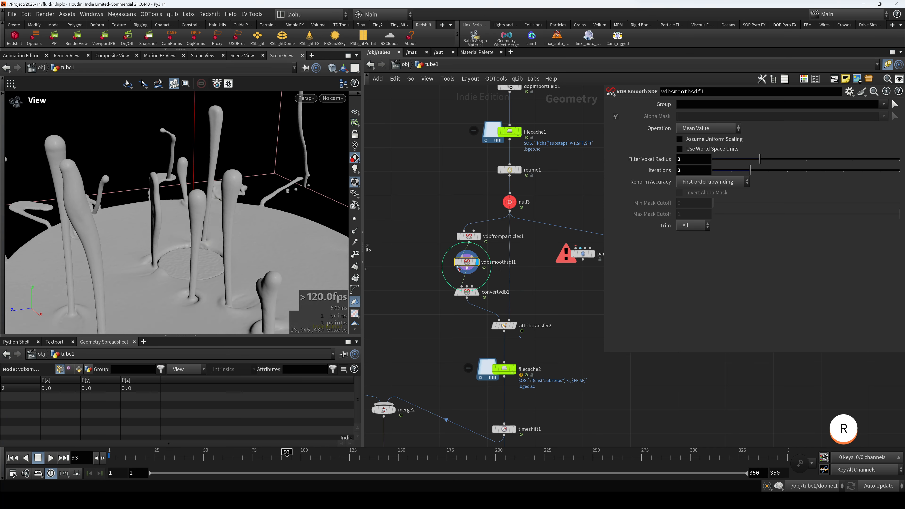
scroll(201, 214, "down", 2)
left_click_drag(201, 215, 206, 198)
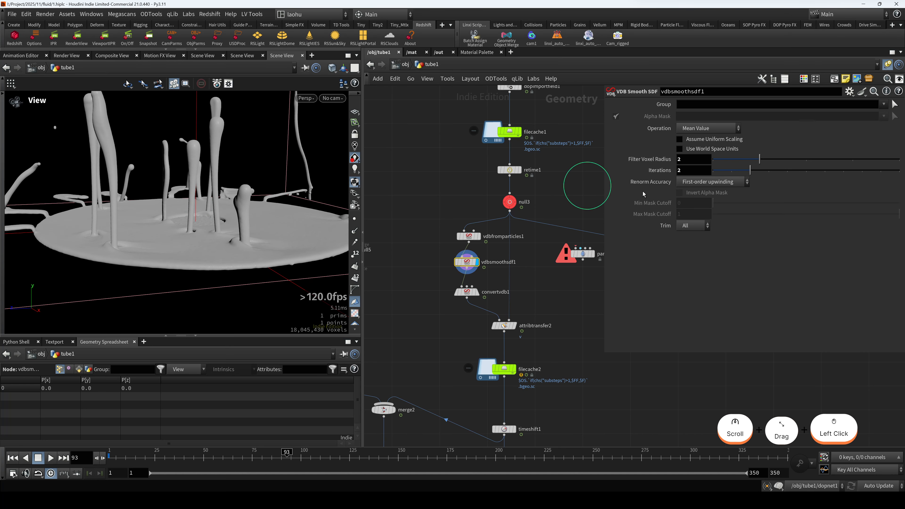
Display convertvdb1 and then attribtransfer2, inspecting the fluid mesh from different angles
left_click(466, 291)
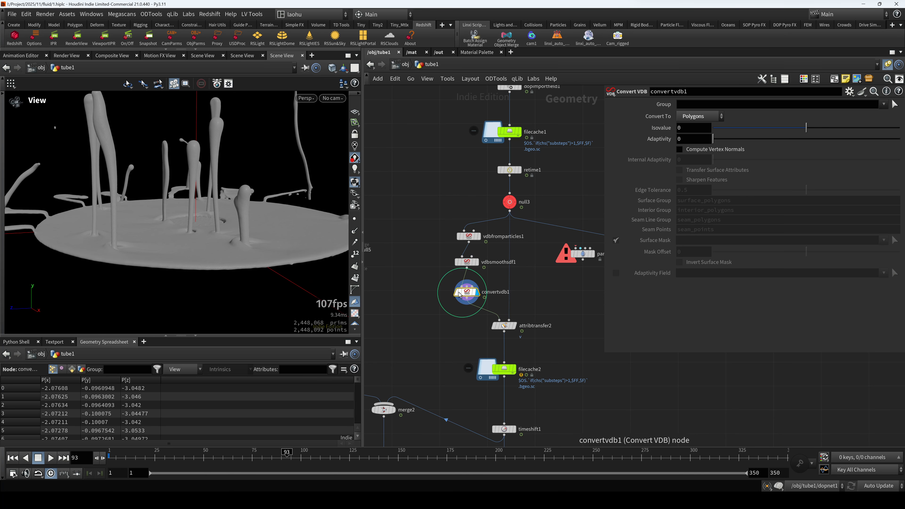
left_click_drag(183, 257, 243, 253)
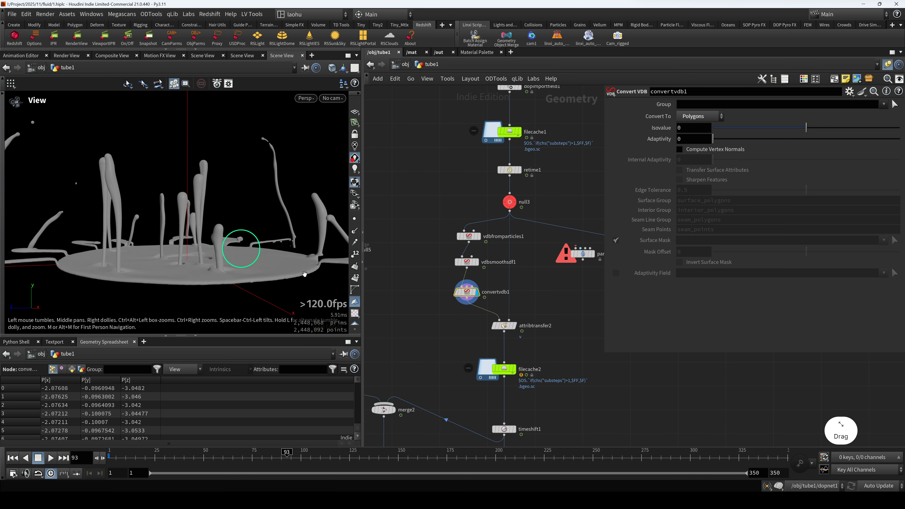
left_click(515, 328)
key("r")
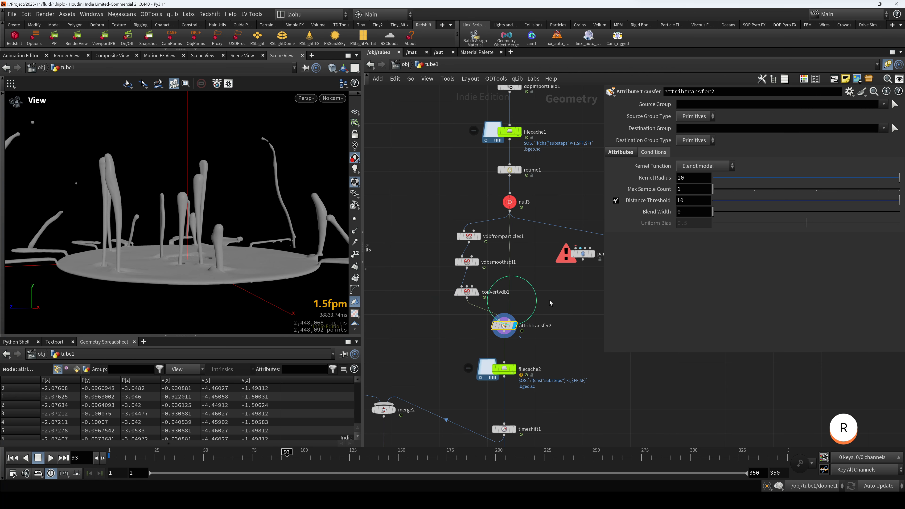
left_click_drag(202, 152, 199, 217)
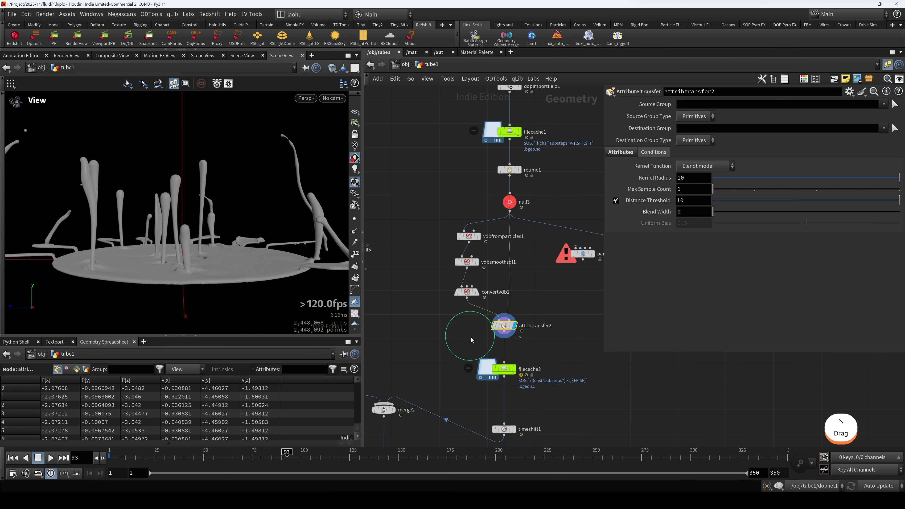
Display filecache2 and then timeshift1, and review the Frame expression of the time shift
middle_click_drag(471, 339, 477, 276)
left_click(517, 313)
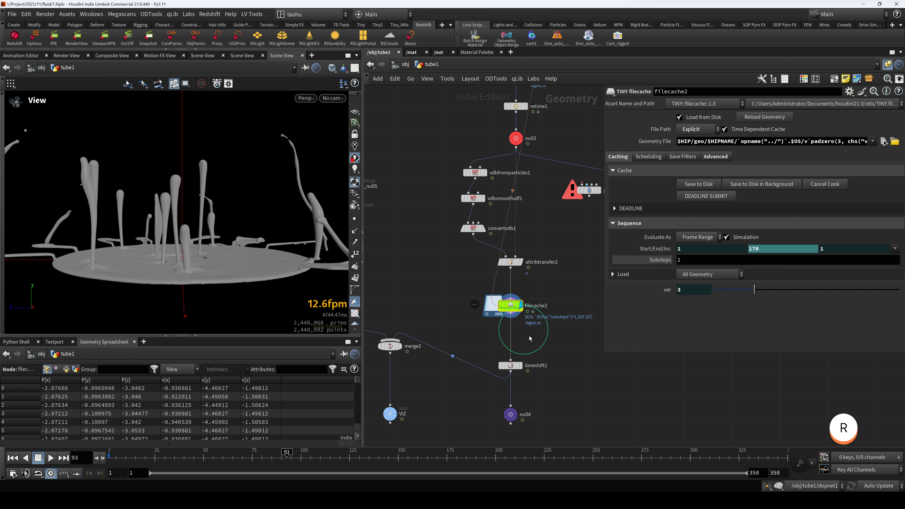
scroll(529, 336, "down", 3)
middle_click_drag(529, 384, 528, 332)
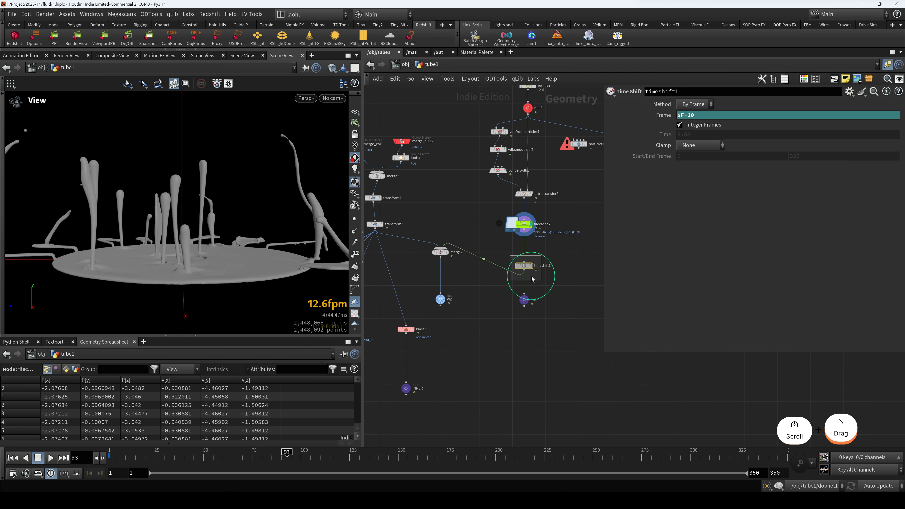
key("r")
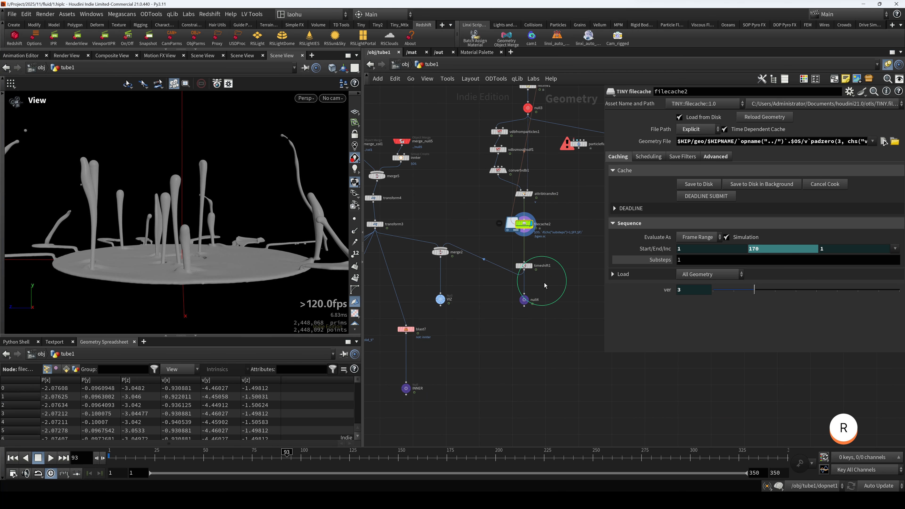
left_click(524, 266)
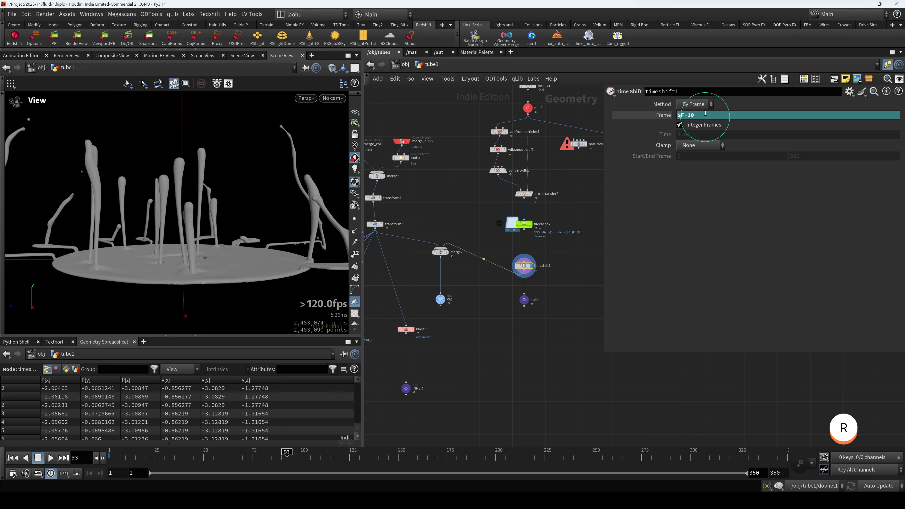
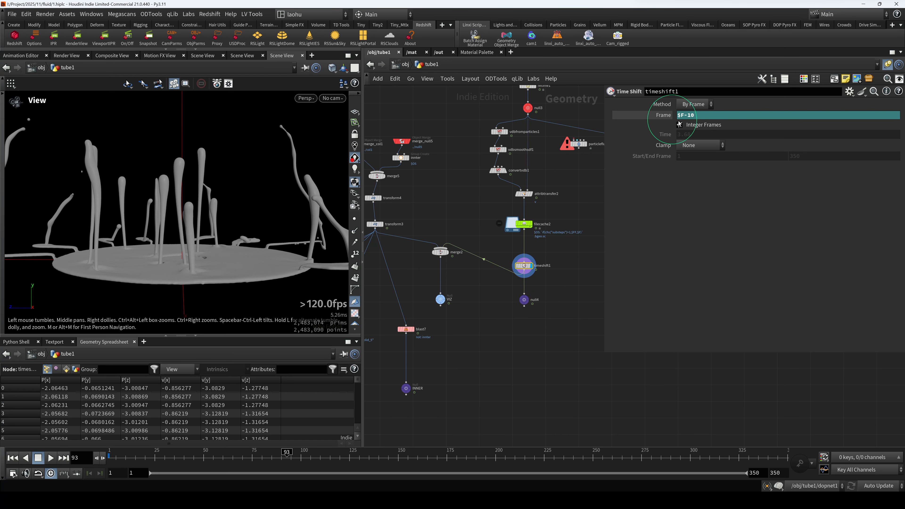
left_click(717, 210)
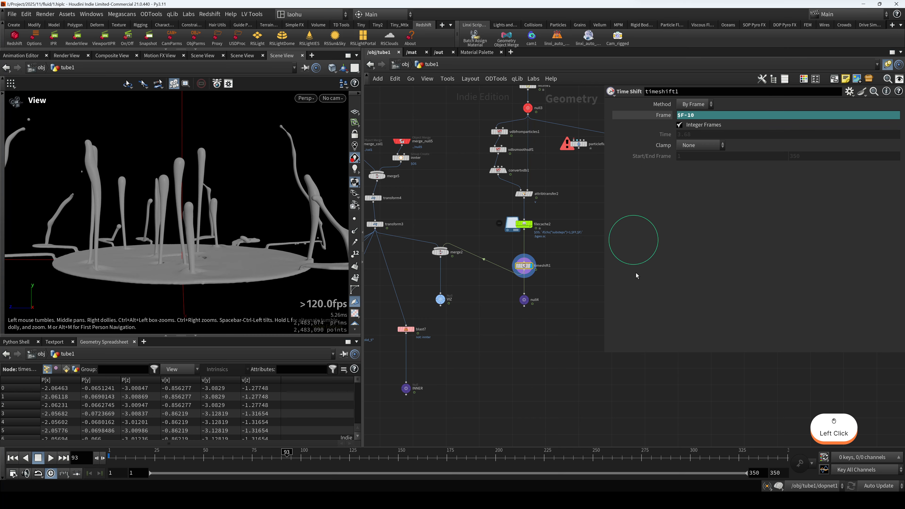
left_click_drag(639, 302, 699, 266)
Display the merged bottle inputs one by one, ending on the innter group node of the spiral core
scroll(511, 312, "down", 3)
middle_click_drag(426, 224, 504, 194)
scroll(504, 193, "up", 3)
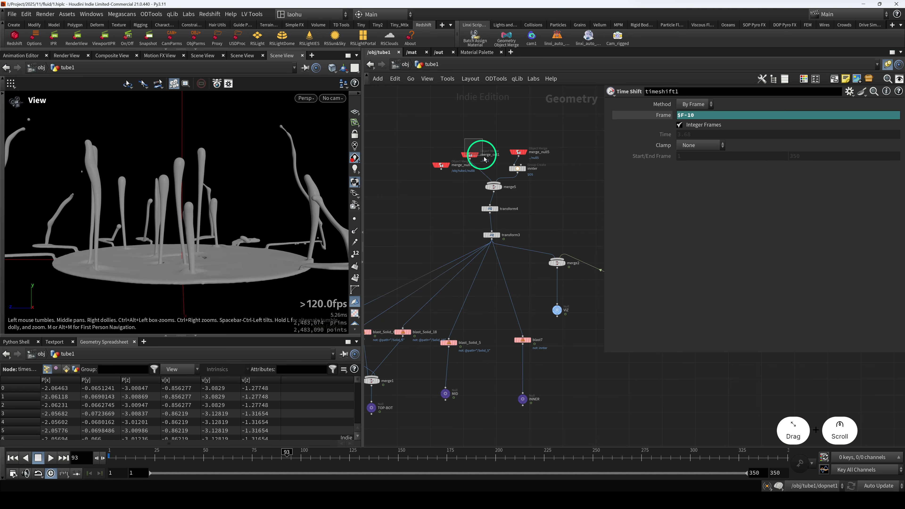
key("r")
left_click_drag(484, 157, 469, 142)
key("r")
left_click_drag(469, 179, 509, 165)
key("r")
key("r")
left_click(516, 172)
key("r")
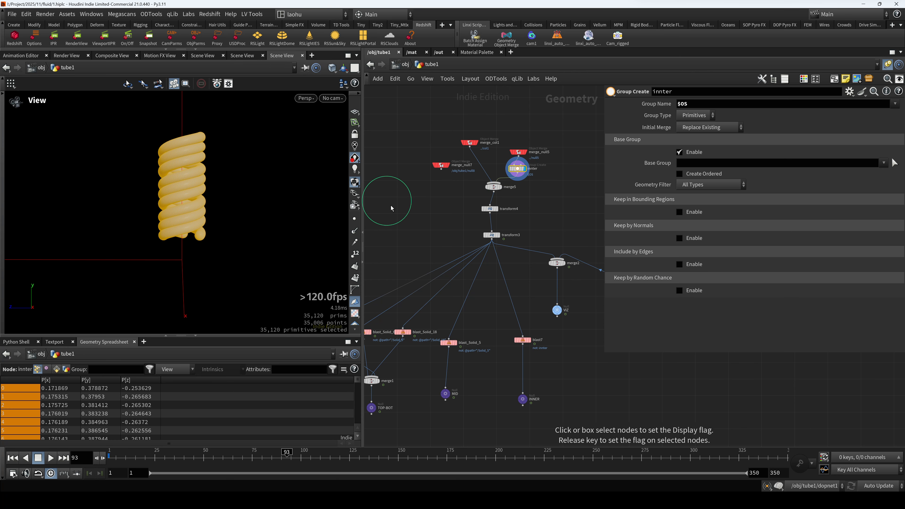
Display transform4 and examine the combined bottle model from several angles
left_click_drag(469, 205, 508, 225)
key("r")
scroll(446, 235, "down", 2)
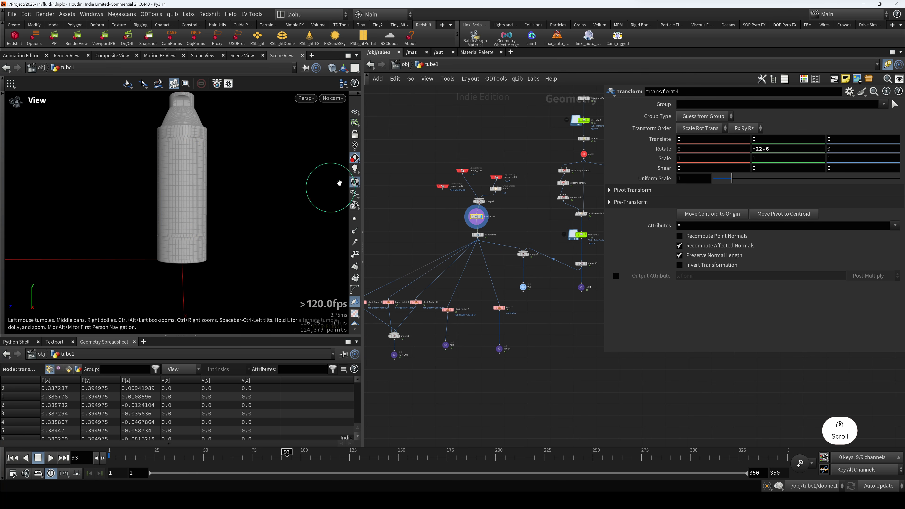
left_click_drag(267, 206, 269, 209)
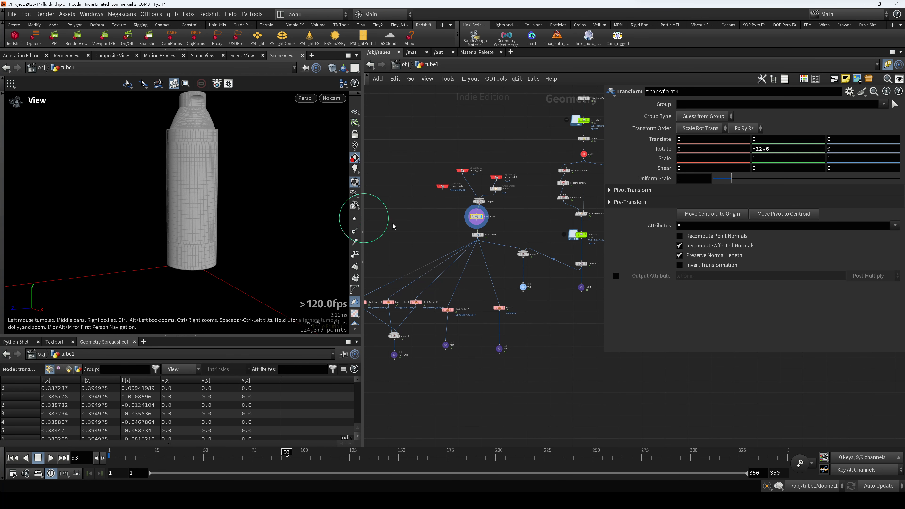
mouse_move(479, 218)
key("F6")
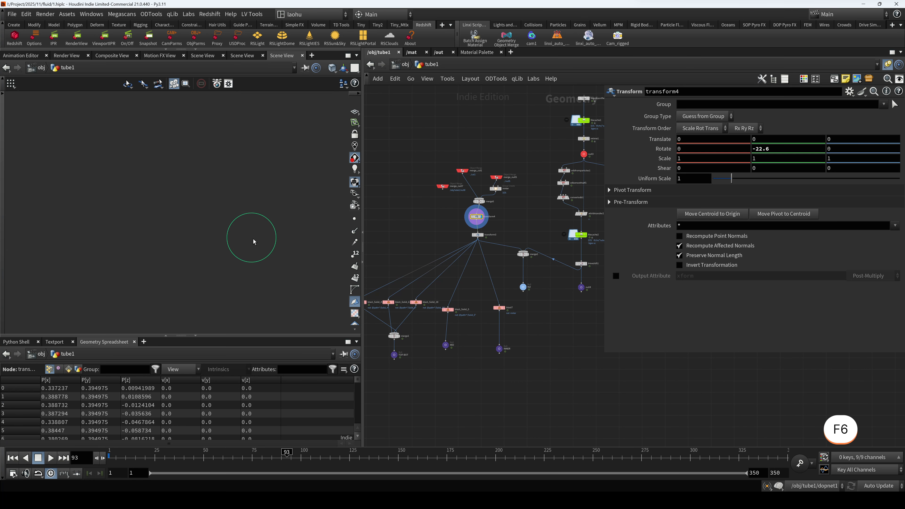
scroll(227, 224, "up", 2)
scroll(227, 224, "down", 2)
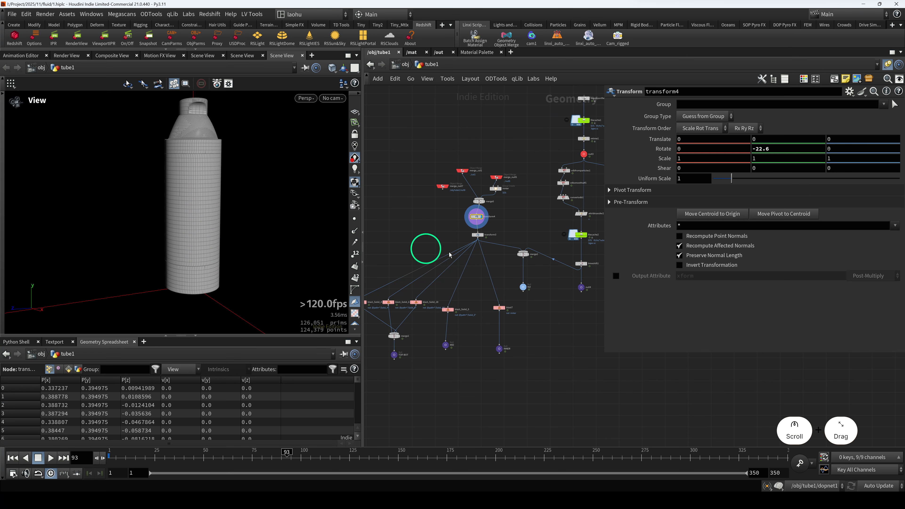
Compare the settings of transform3 and transform4, and check the rotated bottle in the Front view
scroll(450, 240, "up", 3)
left_click(497, 231)
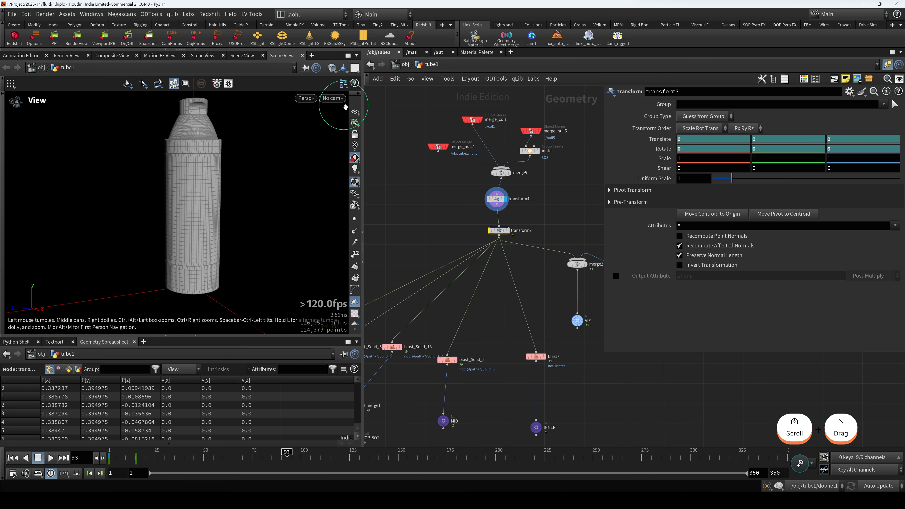
scroll(318, 228, "down", 1)
left_click(486, 199)
key("space+2")
key("space+3")
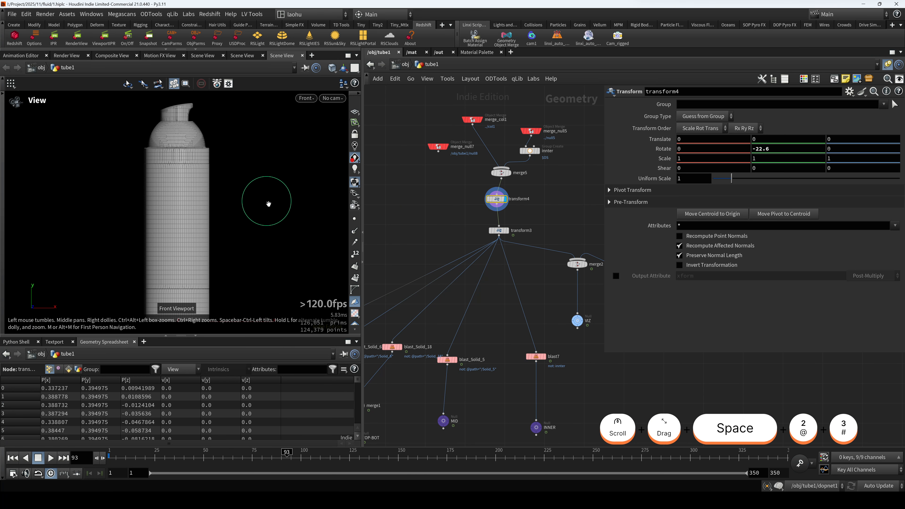
key("q")
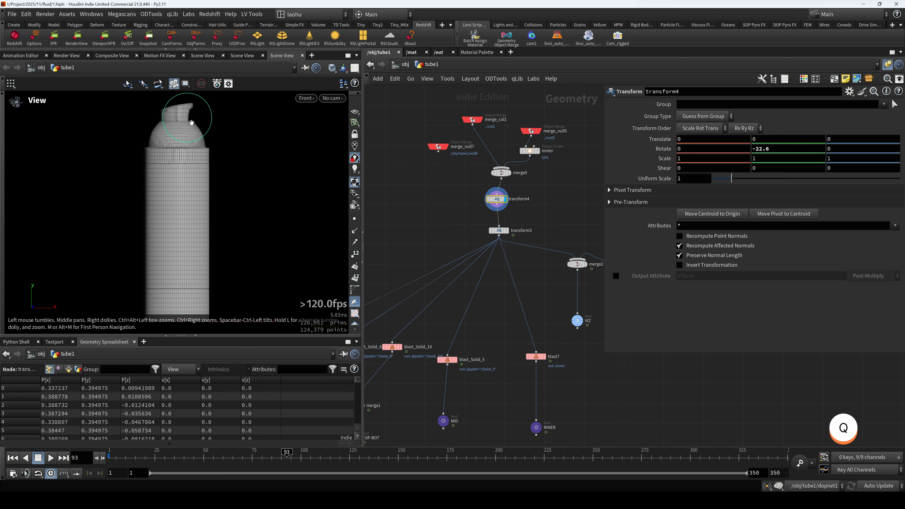
Display transform3 and play its keyframed bottle animation from the first frame
left_click(498, 231)
key("r")
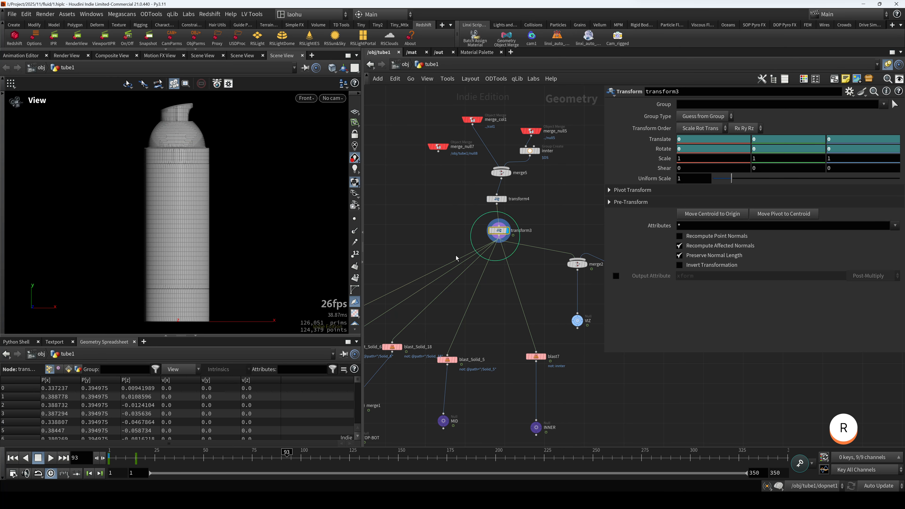
left_click(111, 453)
mouse_move(112, 453)
left_mouse_down()
mouse_move(196, 461)
mouse_move(105, 457)
left_mouse_up()
left_click(53, 459)
left_click(54, 456)
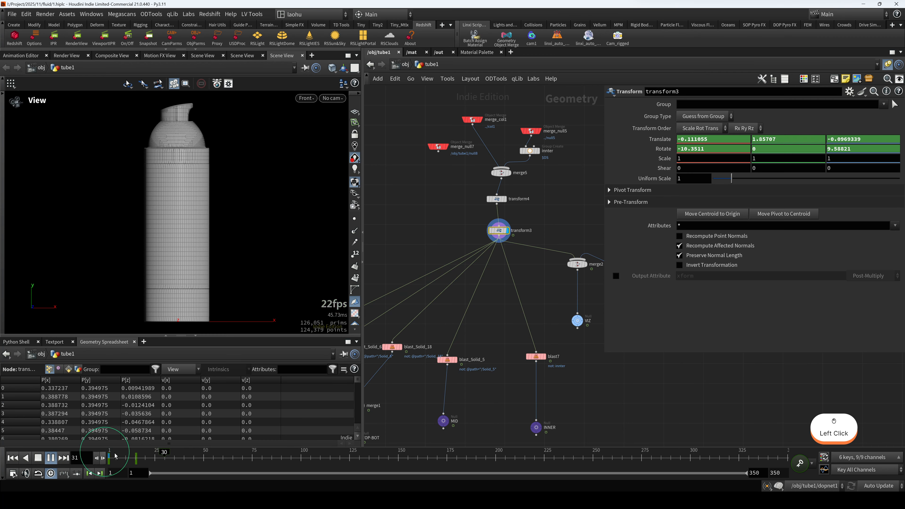
left_click_drag(169, 460, 149, 463)
Display the TOP-BOT, MID and INNER output nulls in turn to check the separated bottle parts
scroll(477, 391, "down", 3)
middle_click_drag(482, 397, 501, 338)
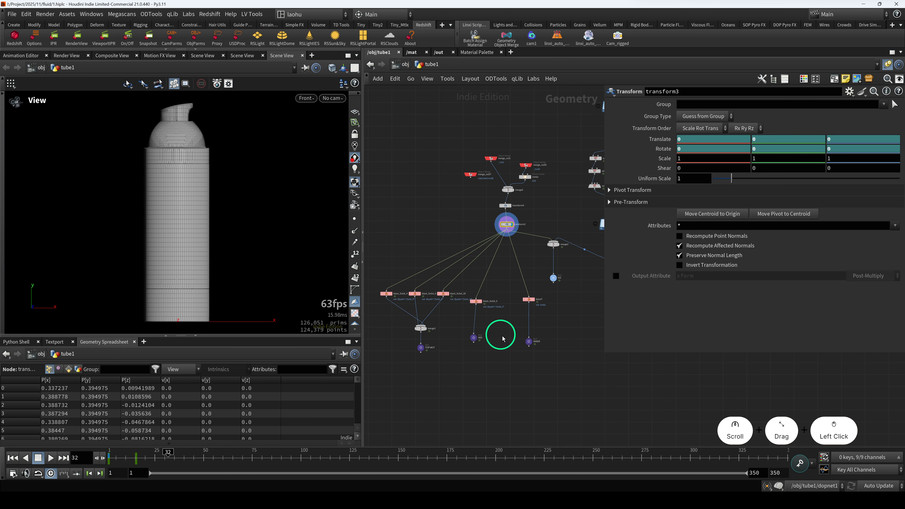
scroll(499, 337, "up", 2)
scroll(483, 342, "down", 2)
scroll(440, 243, "up", 2)
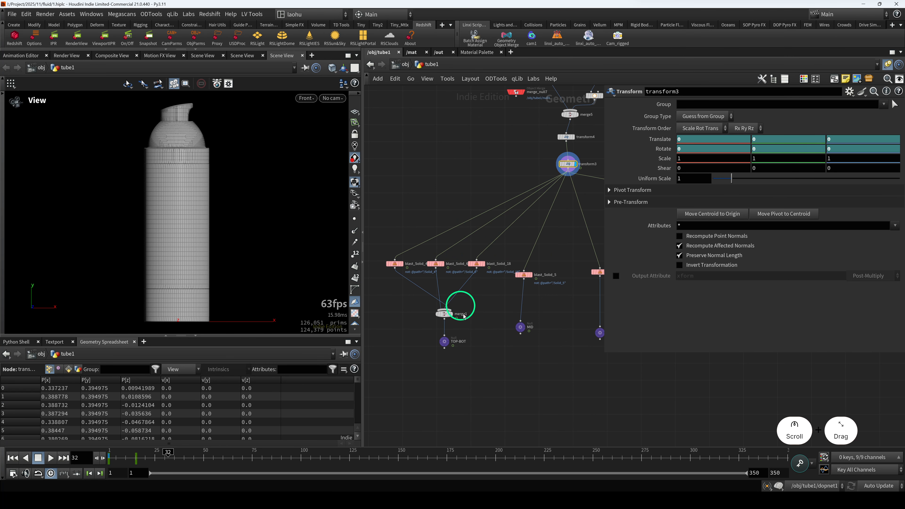
left_click_drag(417, 330, 453, 336)
scroll(509, 342, "down", 2)
key("r")
left_click_drag(522, 385, 496, 318)
key("r")
middle_click_drag(541, 360, 501, 339)
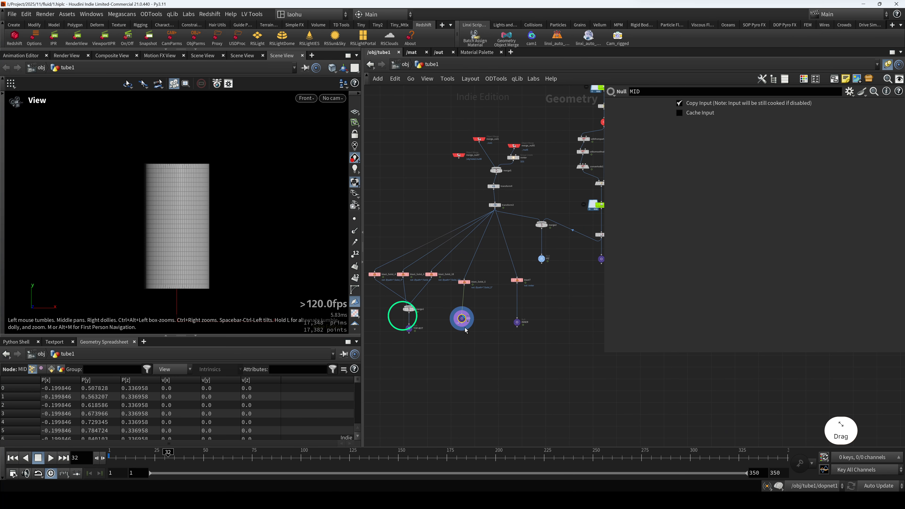
left_click_drag(548, 343, 519, 280)
key("r")
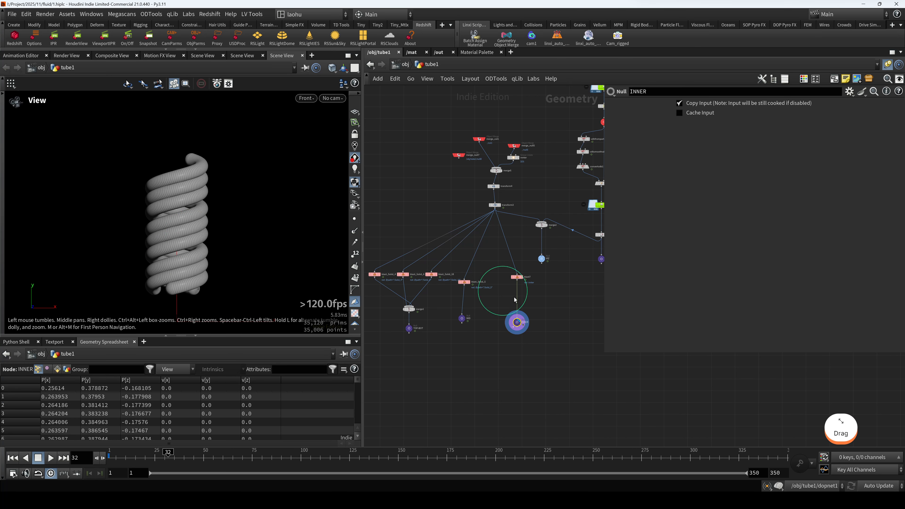
Display null4, the fluid output below timeshift1, and save the scene
scroll(518, 311, "down", 3)
scroll(557, 312, "up", 3)
middle_click_drag(558, 311, 506, 295)
left_click_drag(533, 283, 503, 231)
key("r")
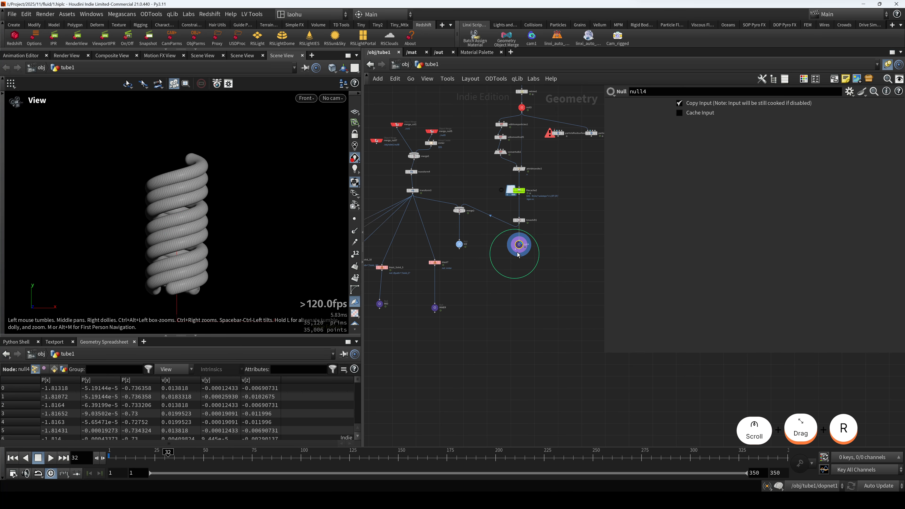
scroll(520, 271, "down", 3)
key("ctrl+s")
Go up to the object level and view the whole bottle and fluid scene through cam1
left_click(419, 108)
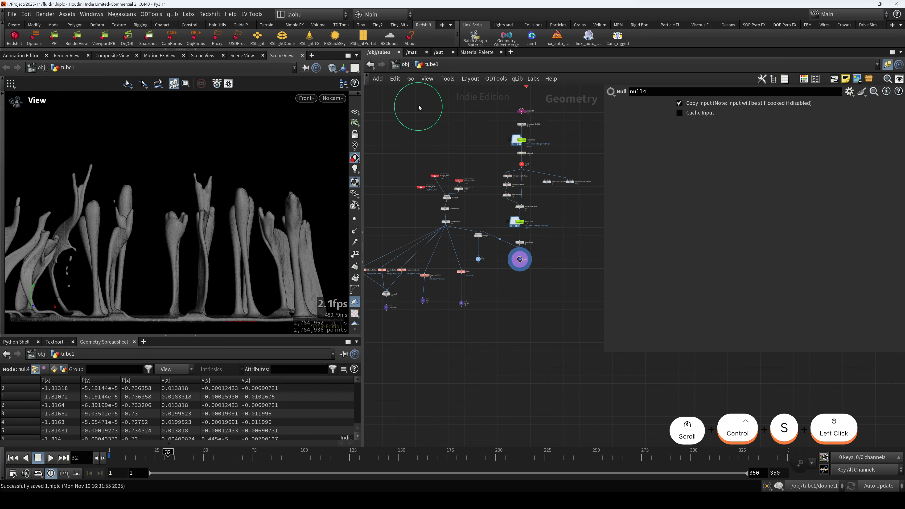
left_click(405, 64)
left_click(437, 220)
left_click(495, 256)
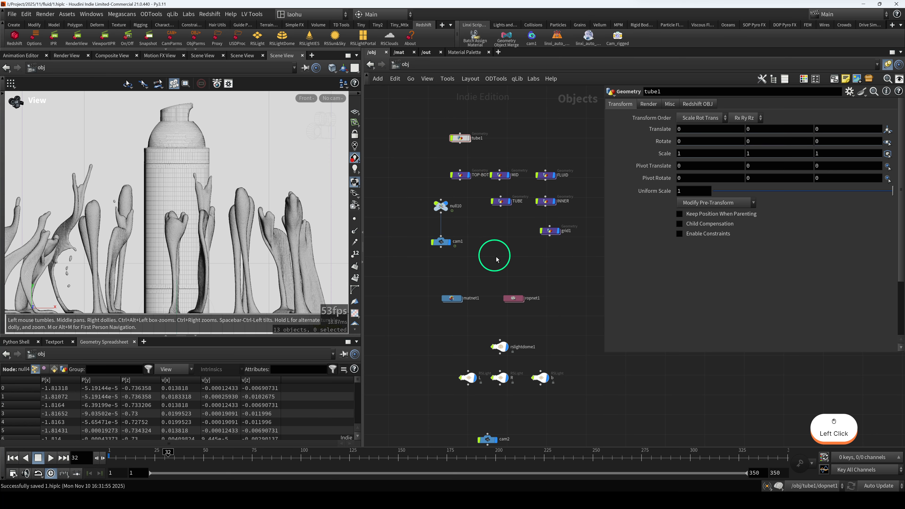
left_click(332, 98)
left_click(354, 149)
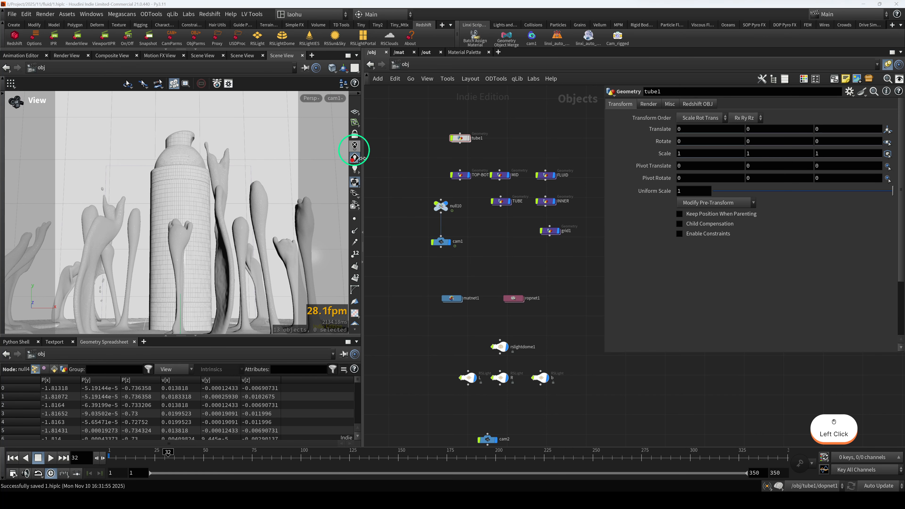
scroll(476, 278, "down", 3)
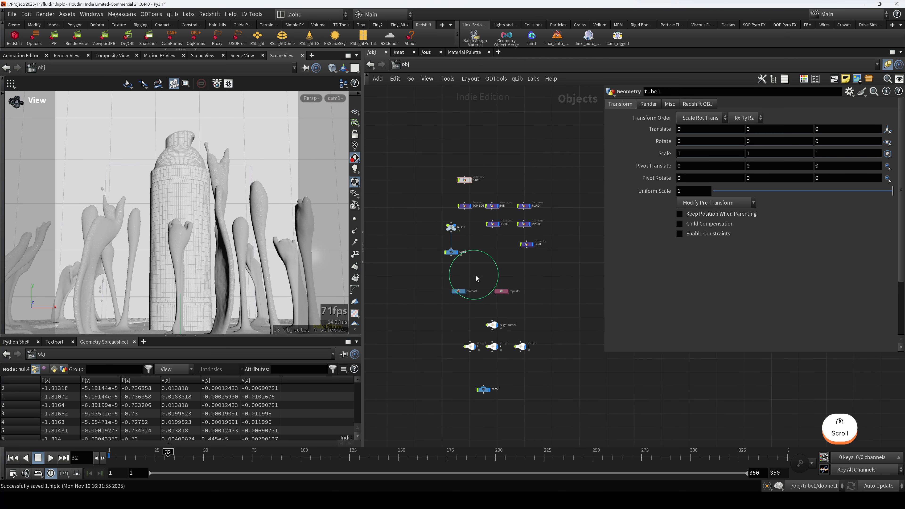
Inspect the keyframed transform of null10 and the sampling settings of its child camera cam1
scroll(478, 267, "up", 2)
left_click_drag(472, 196, 426, 227)
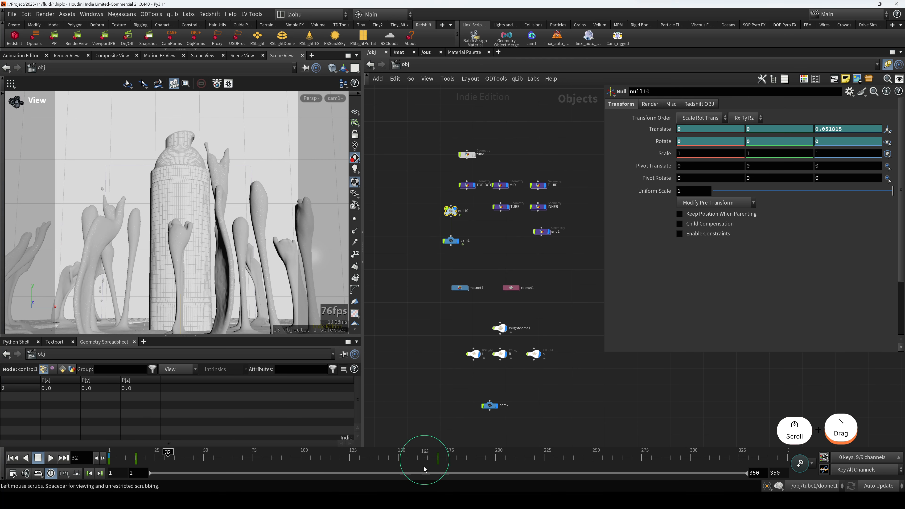
left_click(451, 242)
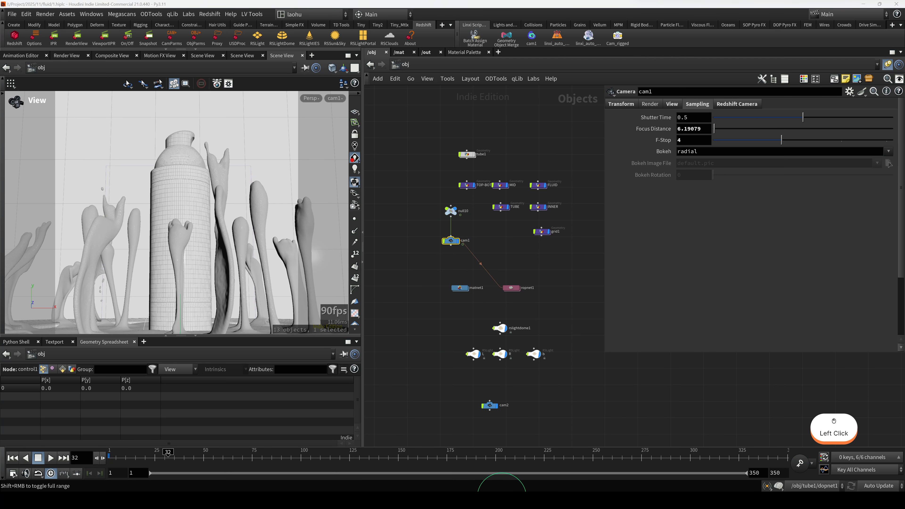
Switch to PotPlayer, replay the rendered fluid_1.mp4 from near its start, and return to Houdini
left_click(446, 448)
key("space")
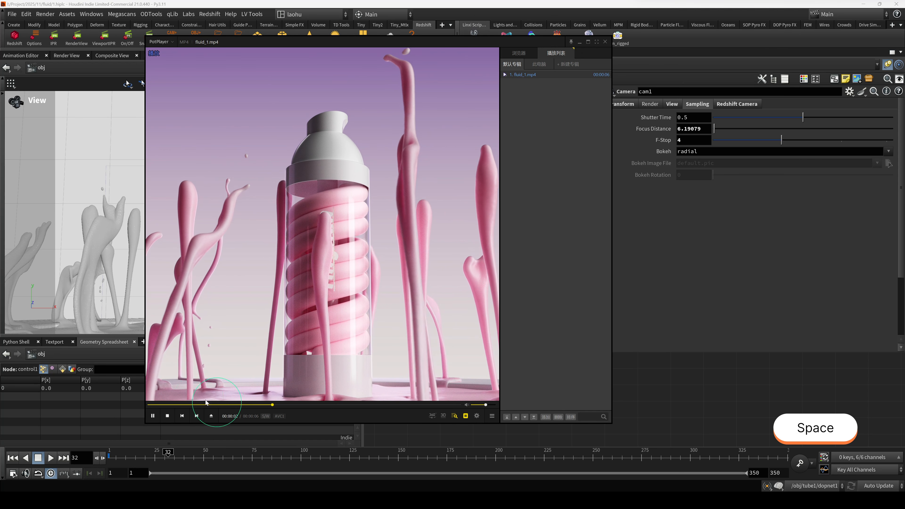
left_click(161, 404)
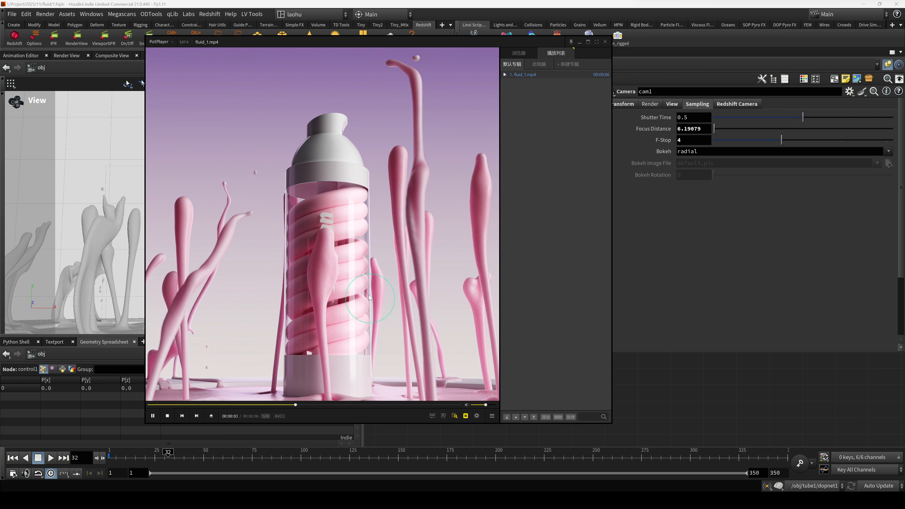
left_click(580, 42)
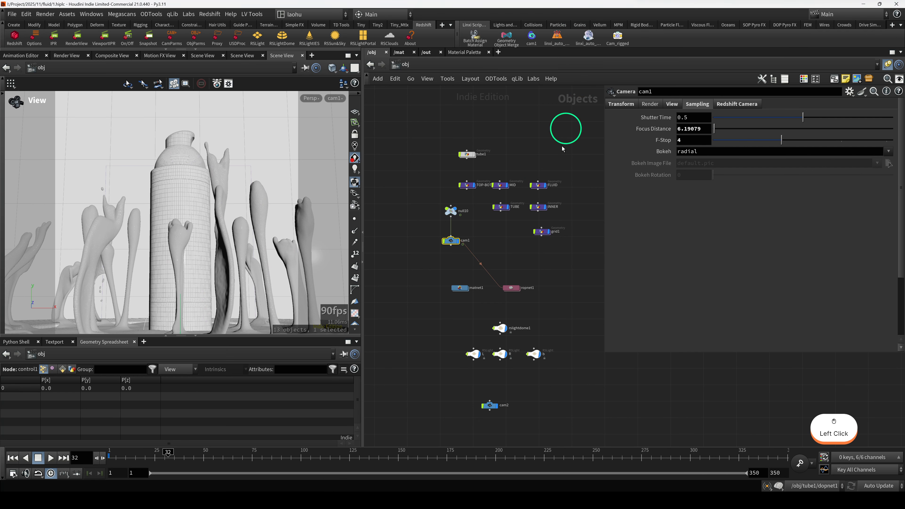
Select null10 and scrub through its keyframes to check the camera movement, stopping at frame 87
left_click(450, 211)
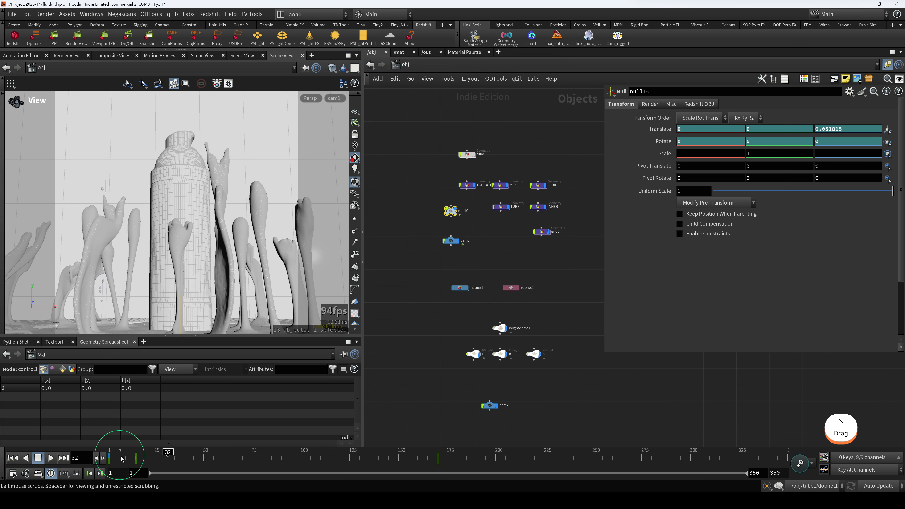
left_click_drag(125, 460, 192, 462)
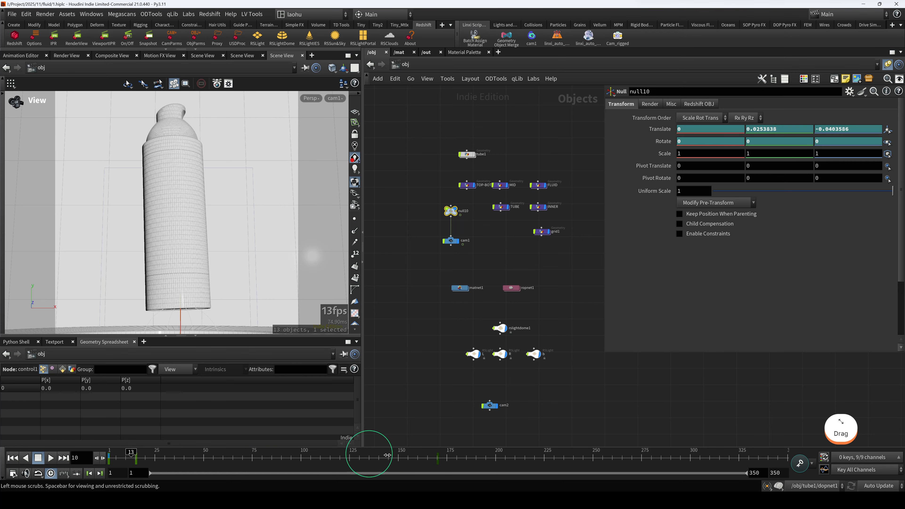
left_click_drag(388, 455, 436, 459)
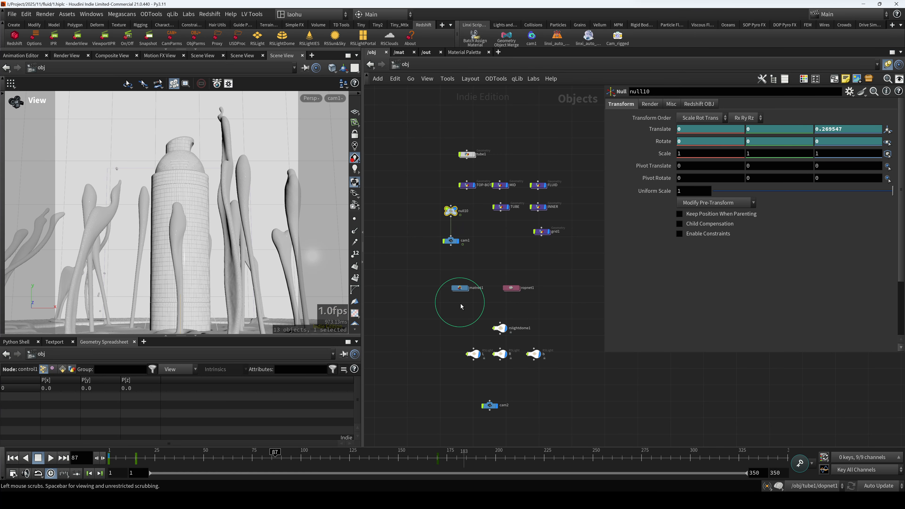
left_click(426, 348)
Leave the cam1 view and frame the whole scene with its backdrop and lights in perspective
scroll(428, 346, "down", 4)
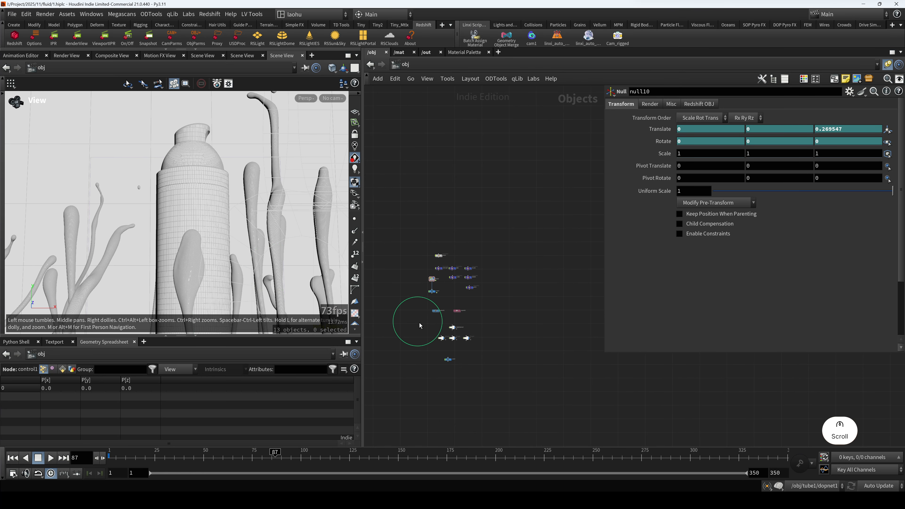
middle_click_drag(419, 322, 445, 334)
left_click_drag(259, 227, 236, 244)
key("h")
scroll(158, 253, "up", 3)
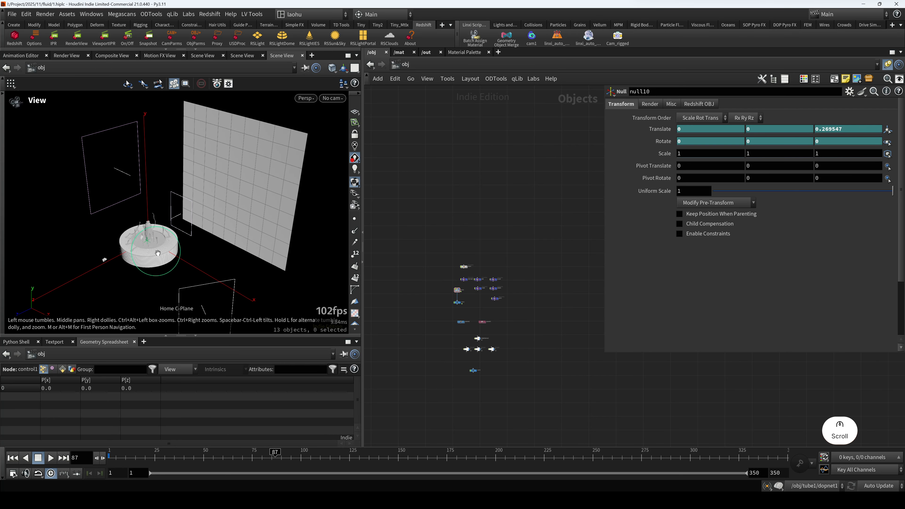
scroll(158, 254, "up", 5)
scroll(478, 354, "up", 5)
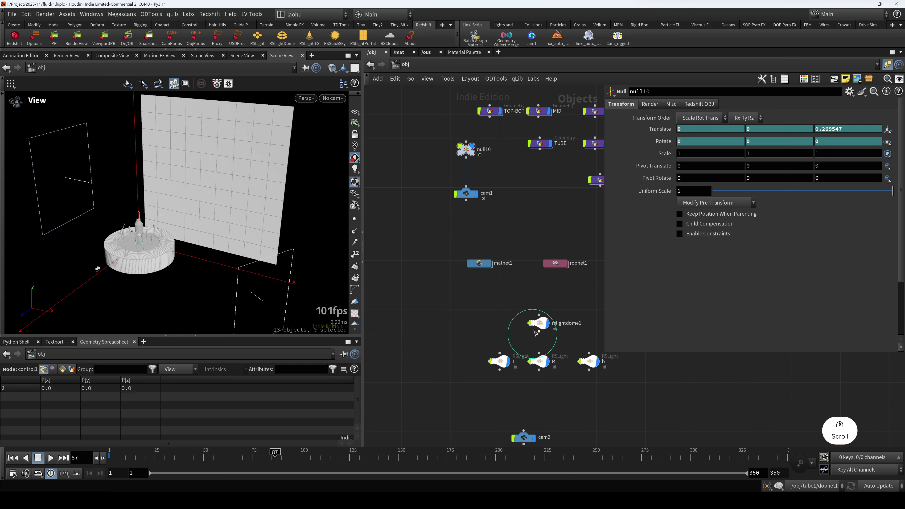
Select rslightdome1 and examine its light settings and texture, giving the object network more room
left_click(536, 332)
left_click_drag(310, 266, 212, 226)
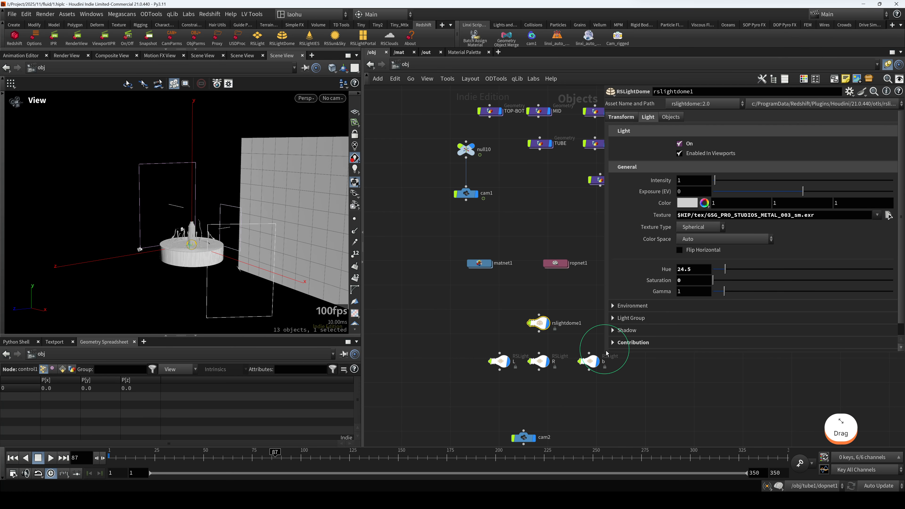
left_click_drag(603, 355, 632, 349)
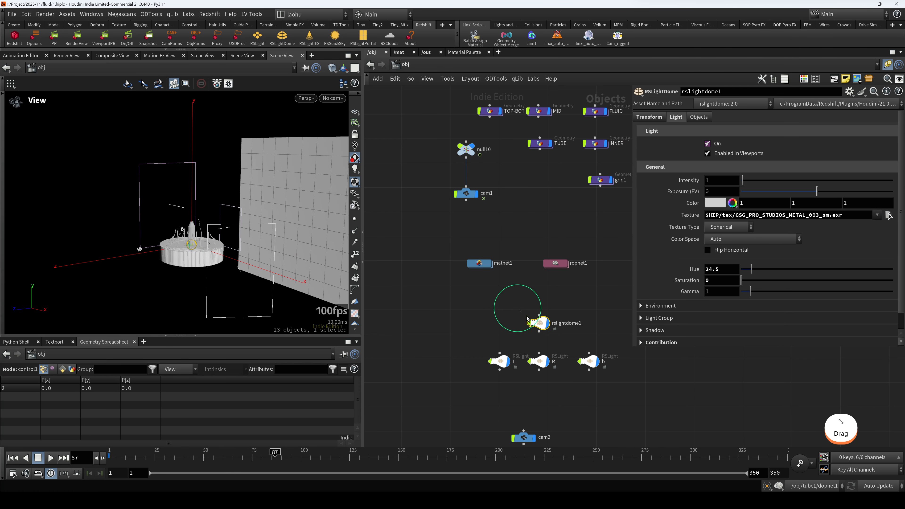
middle_click_drag(517, 313, 495, 287)
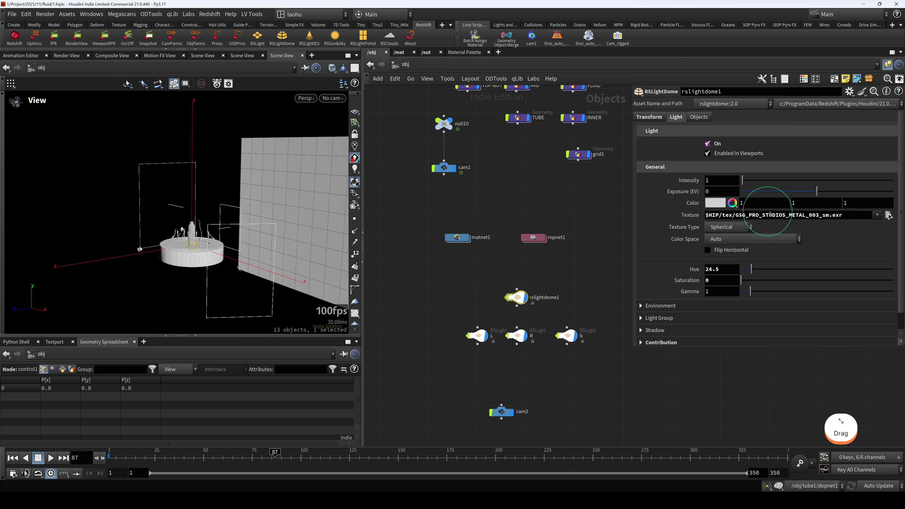
left_click(518, 299)
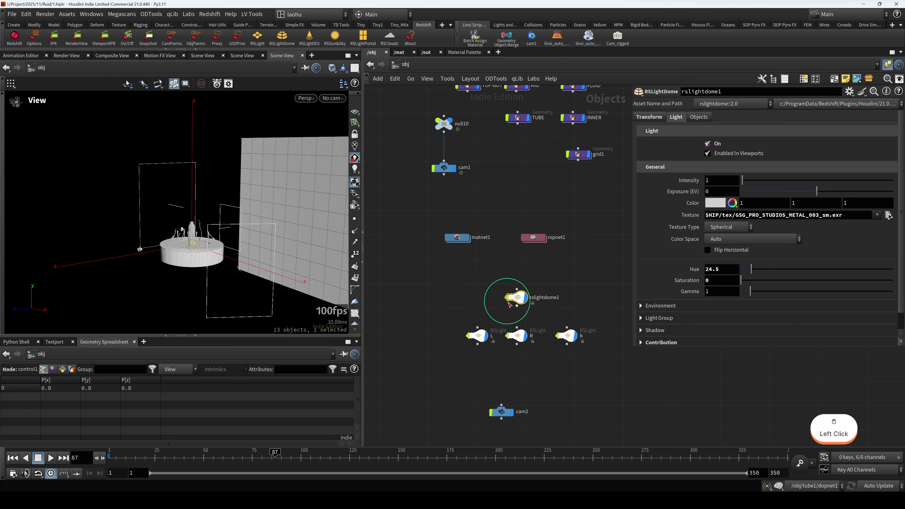
Select the area light L and examine its placement beside the bottle and its color and size settings
scroll(498, 310, "up", 2)
scroll(179, 245, "up", 5)
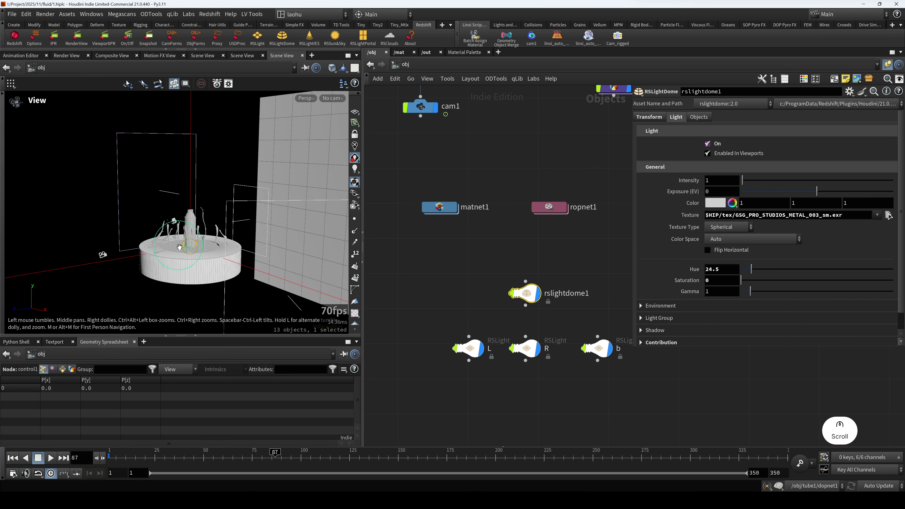
scroll(178, 245, "up", 3)
left_click_drag(179, 246, 197, 240)
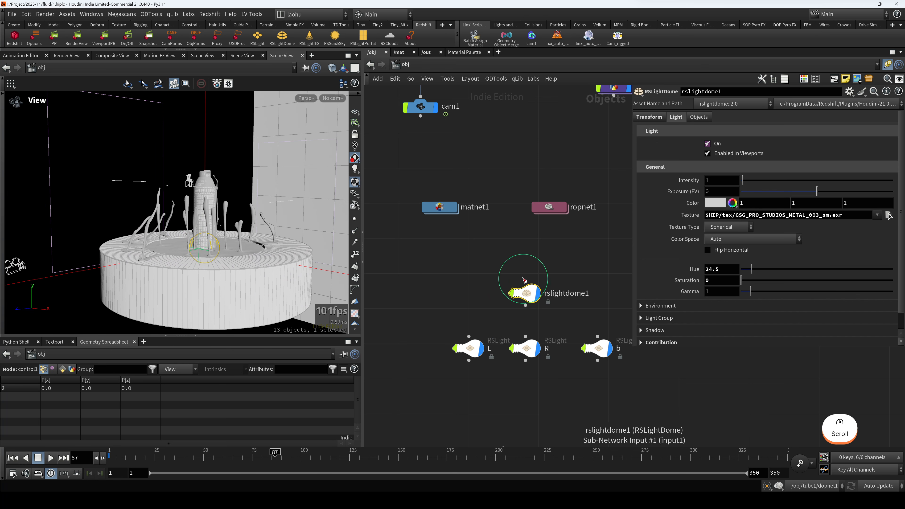
scroll(471, 299, "down", 4)
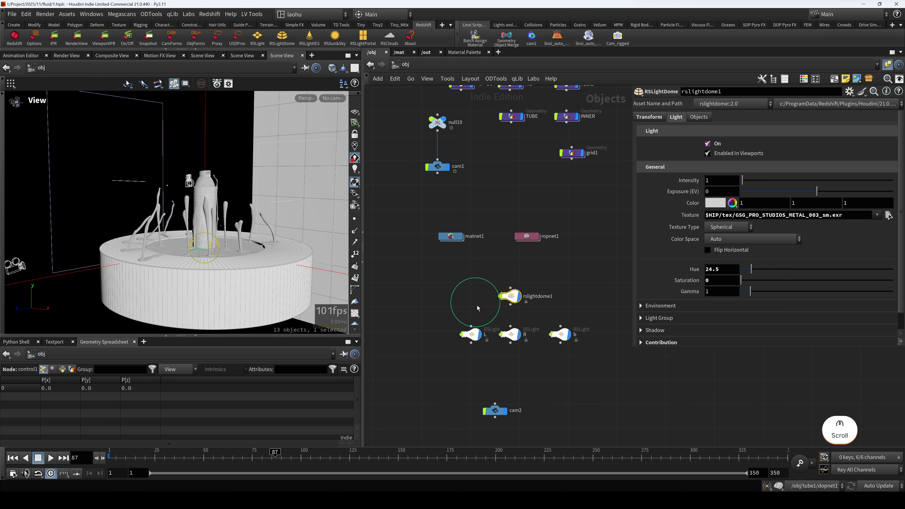
left_click(463, 299)
mouse_move(257, 250)
left_mouse_down()
mouse_move(221, 231)
mouse_move(252, 239)
left_mouse_up()
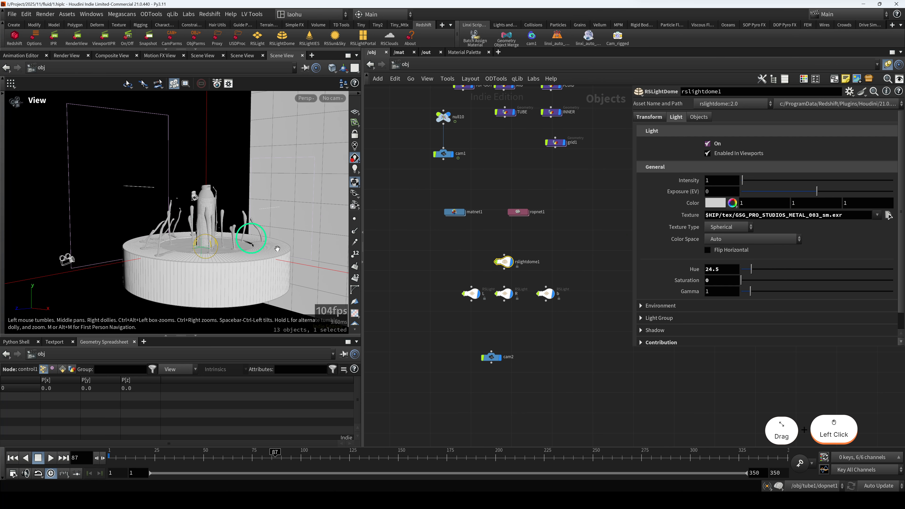
left_click(468, 293)
left_click_drag(171, 214, 293, 317)
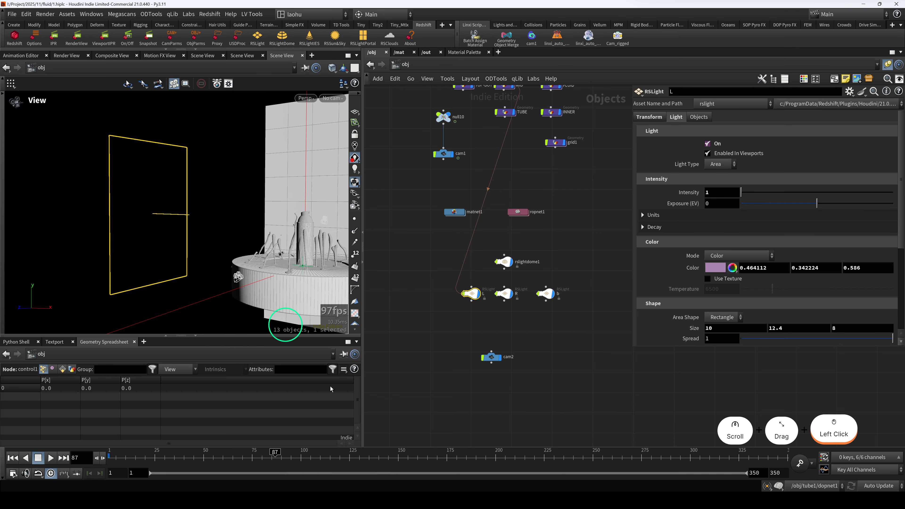
Select the area lights R and b in turn to check their settings and placement around the fluid
left_click(504, 294)
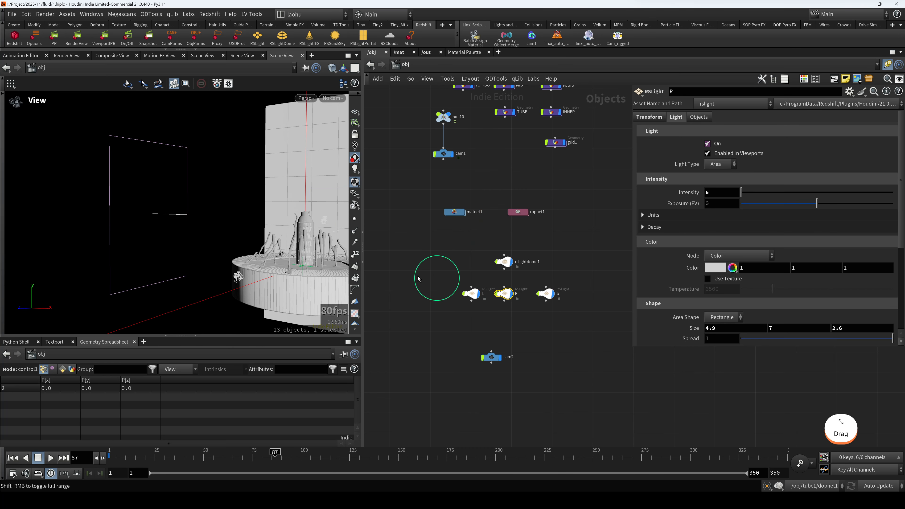
left_click_drag(281, 258, 220, 257)
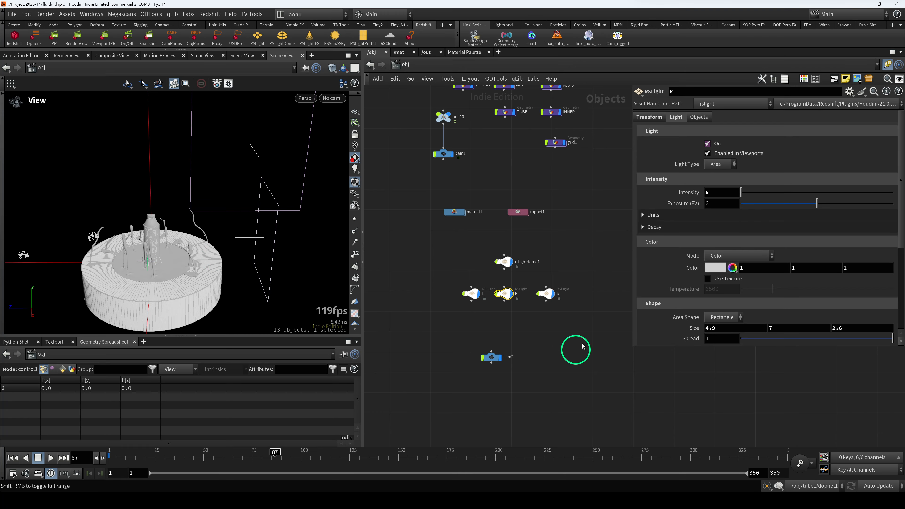
left_click(545, 294)
left_click(504, 294)
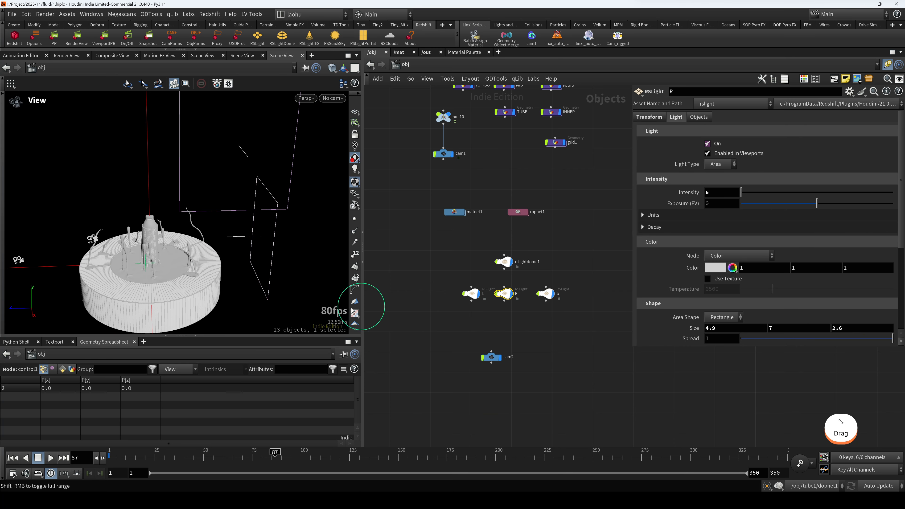
Show the full lighting setup facing the backdrop grid and save the scene
scroll(264, 255, "down", 5)
left_click_drag(257, 246, 163, 110)
key("ctrl+s")
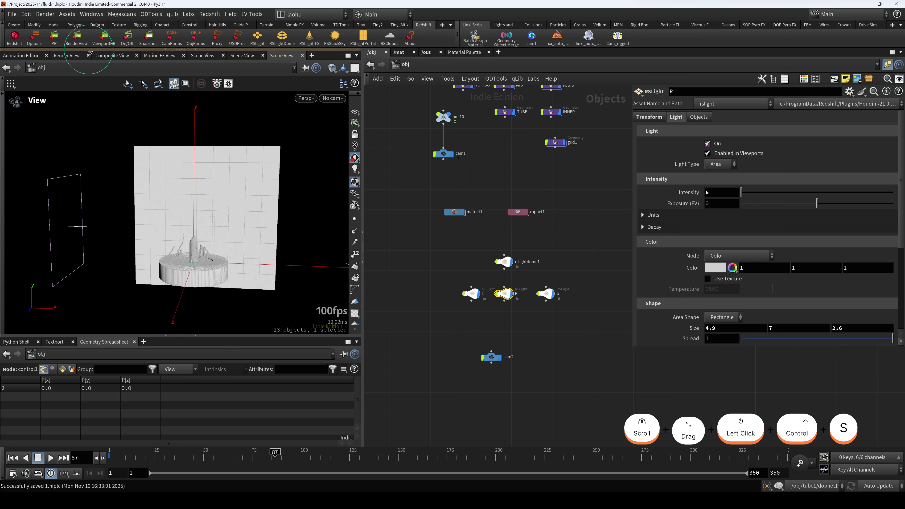
Open the Redshift RenderView, render the current frame, and enlarge and move its window clear of the network
left_click(81, 45)
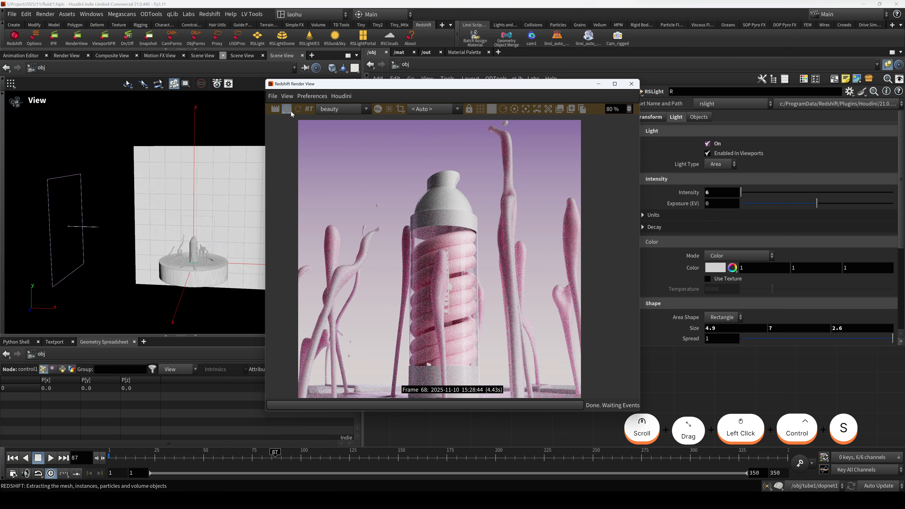
left_click_drag(266, 411, 249, 455)
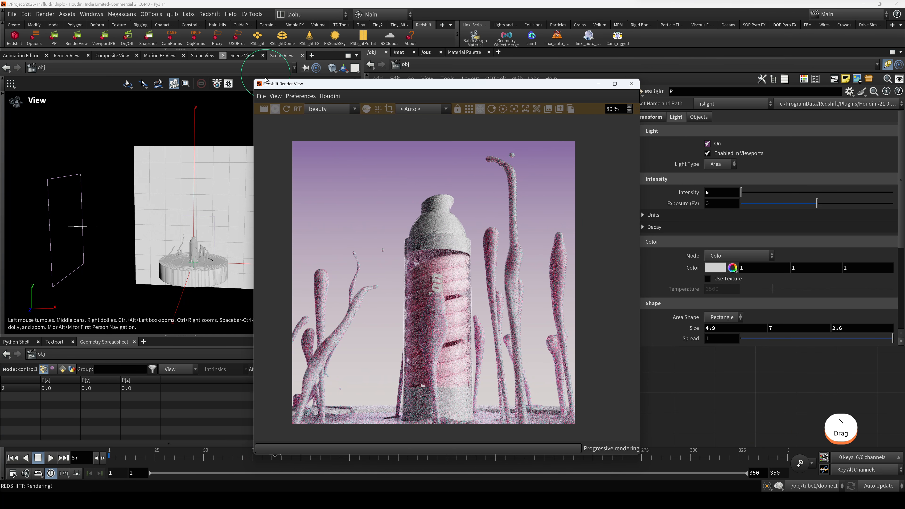
left_click_drag(251, 81, 186, 33)
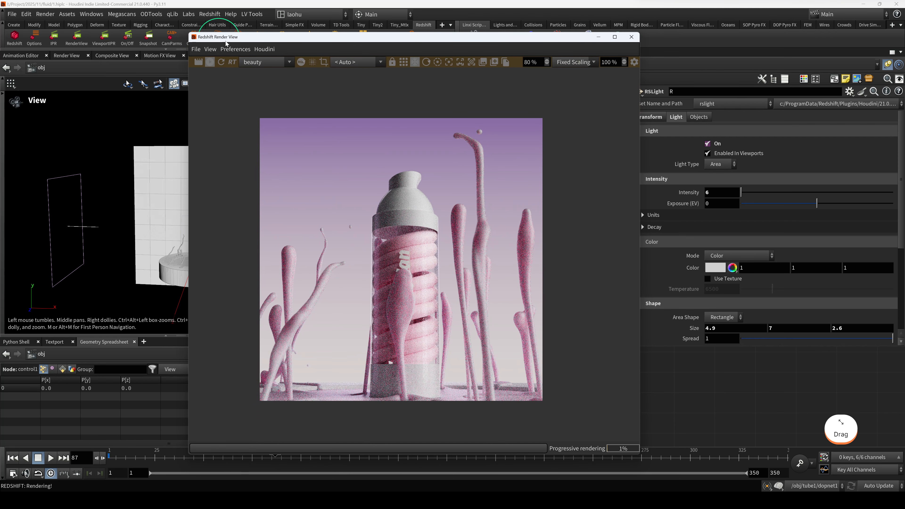
left_click_drag(274, 37, 74, 37)
Go into the matnet1 material network and look over the Redshift materials for the bottle parts and fluid
left_click(516, 324)
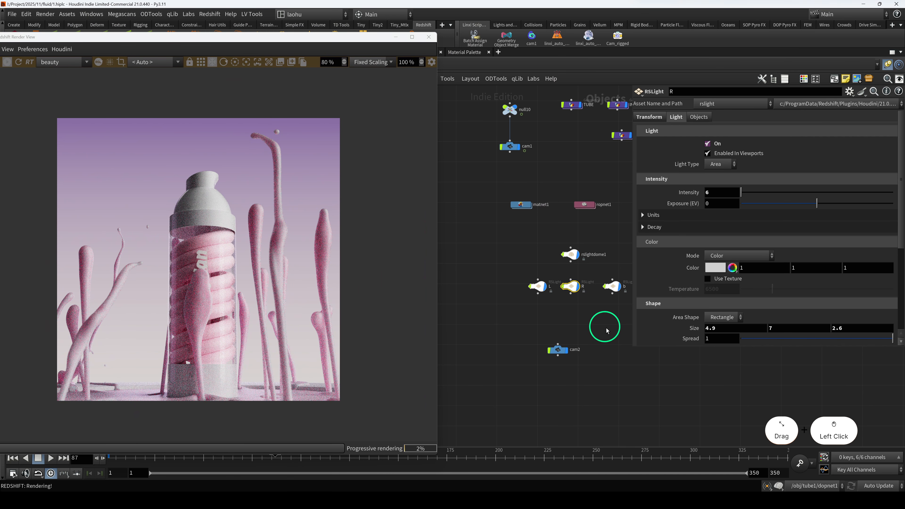
key("2")
middle_click_drag(497, 281, 539, 268)
scroll(539, 269, "down", 3)
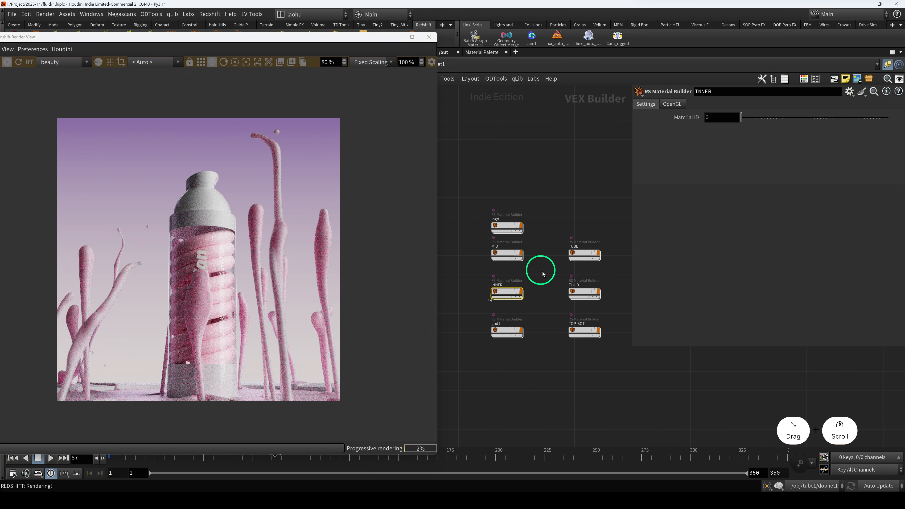
left_click_drag(485, 196, 523, 243)
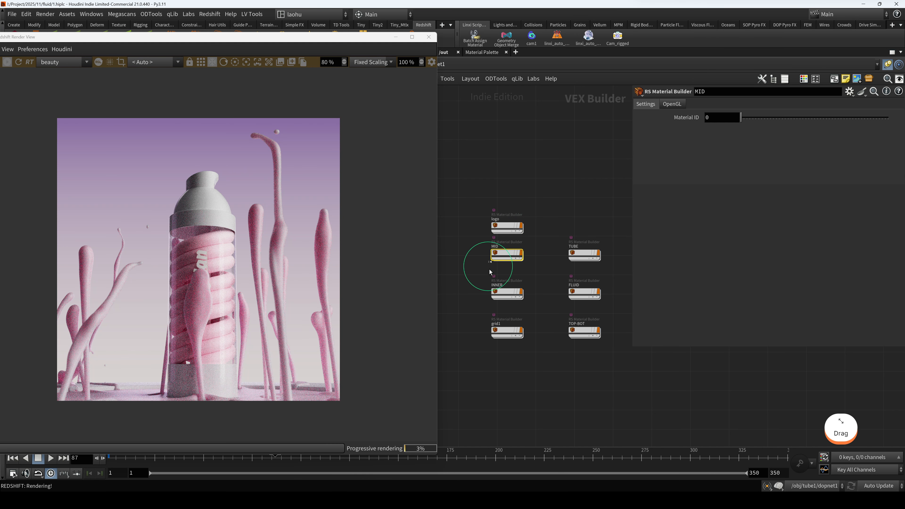
Open the FLUID material and examine StandardMaterial1's reflection and subsurface settings
double_click(580, 292)
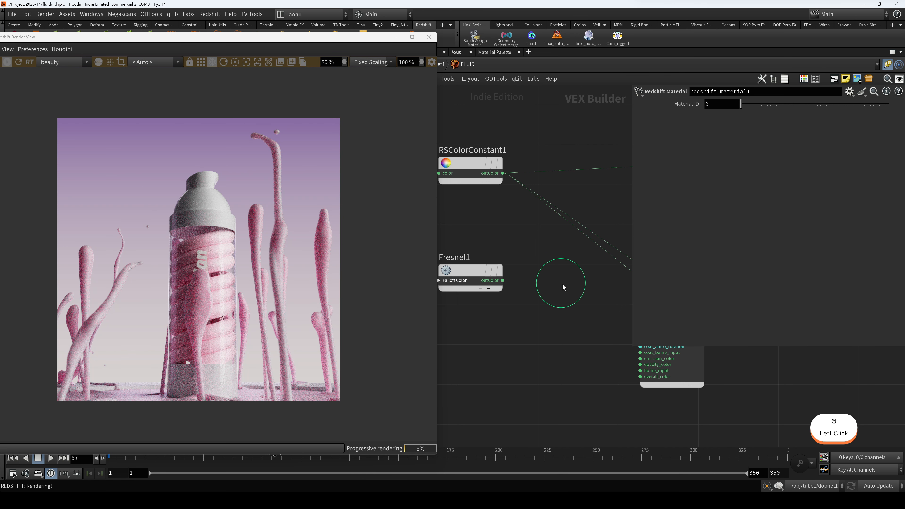
scroll(564, 287, "down", 3)
middle_click_drag(564, 287, 480, 283)
left_click_drag(544, 172, 552, 213)
middle_click_drag(531, 158, 596, 176)
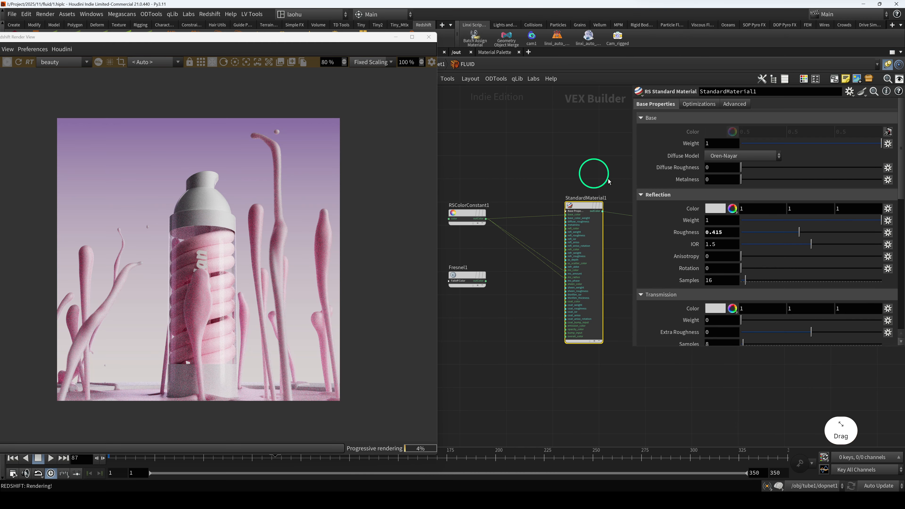
scroll(701, 211, "down", 6)
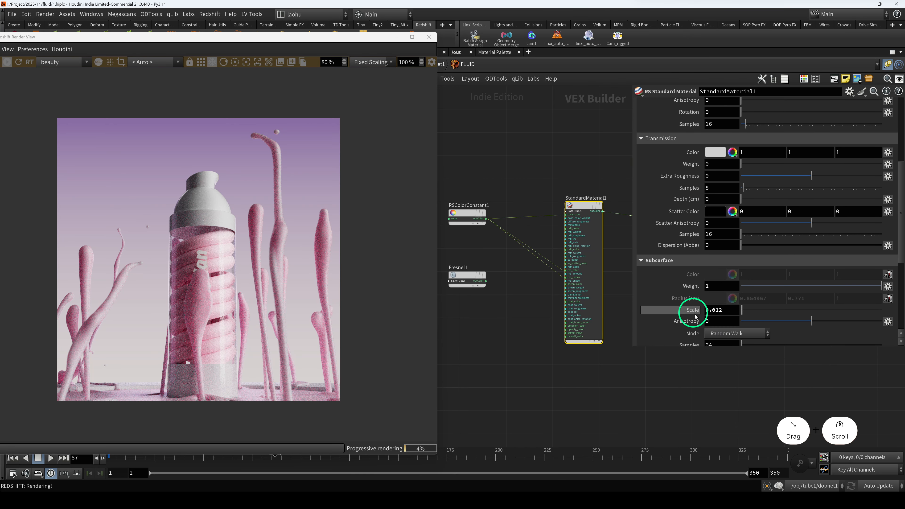
Return to the material network, give it more room, and select the MID material
left_click(443, 64)
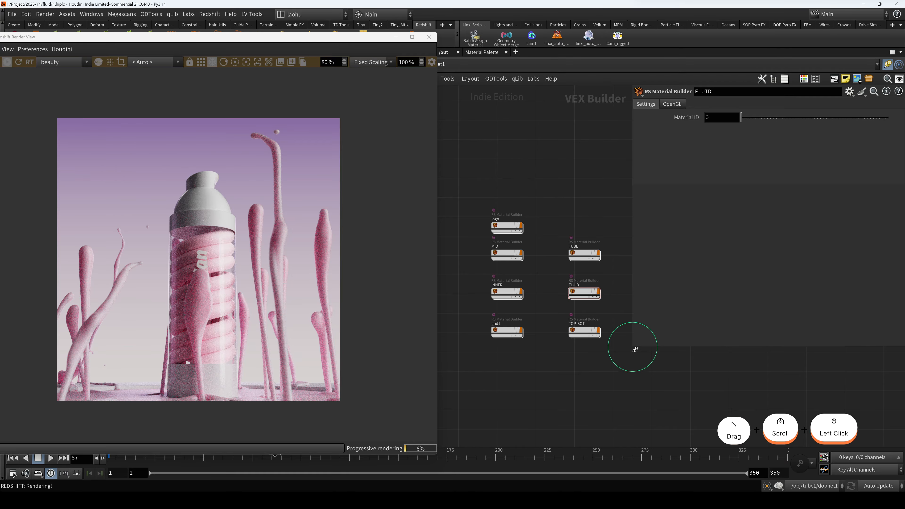
left_click_drag(635, 349, 631, 313)
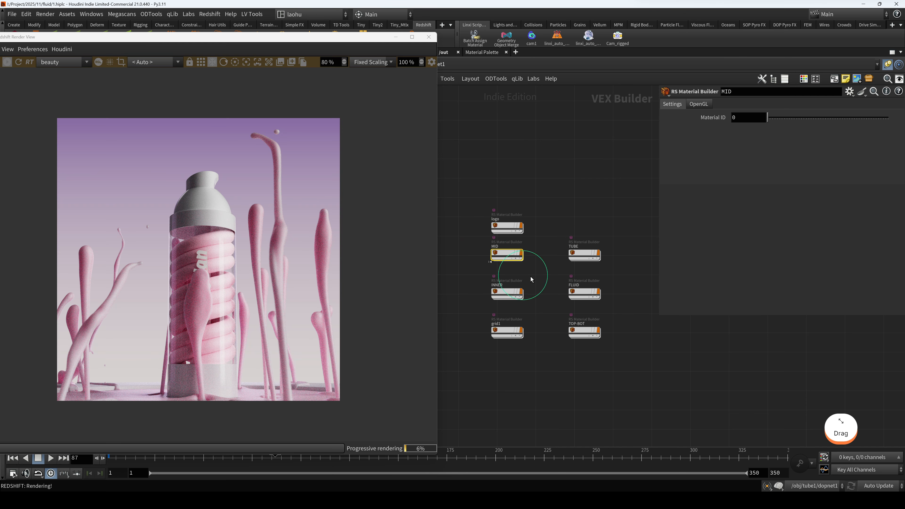
Open the MID material and look over its node network from the logo1 texture to MaterialBlender1
scroll(548, 275, "up", 2)
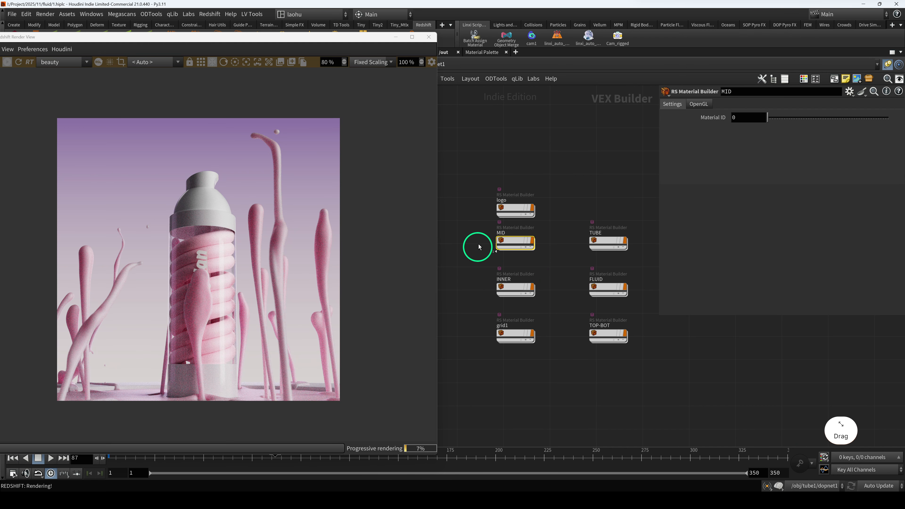
double_click(513, 242)
scroll(587, 293, "down", 1)
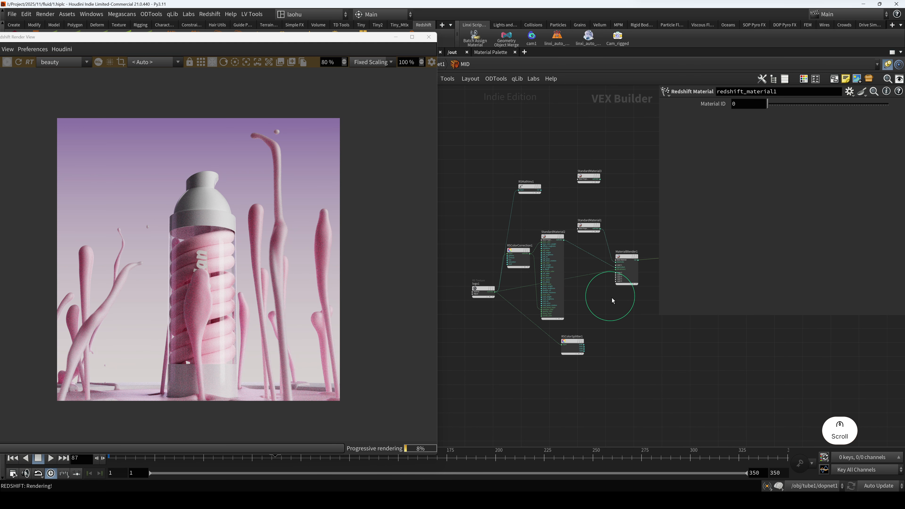
middle_click_drag(611, 298, 501, 283)
left_click_drag(584, 244, 563, 242)
middle_click_drag(513, 298, 617, 299)
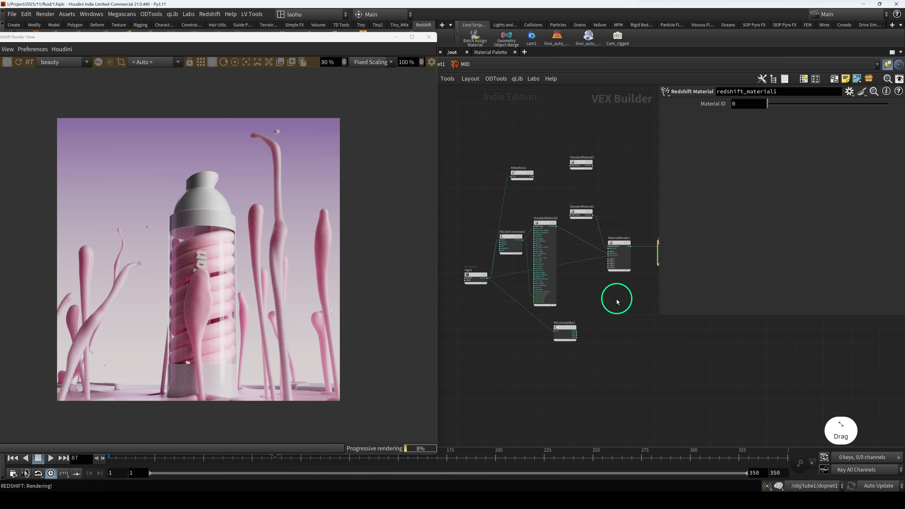
scroll(515, 277, "up", 2)
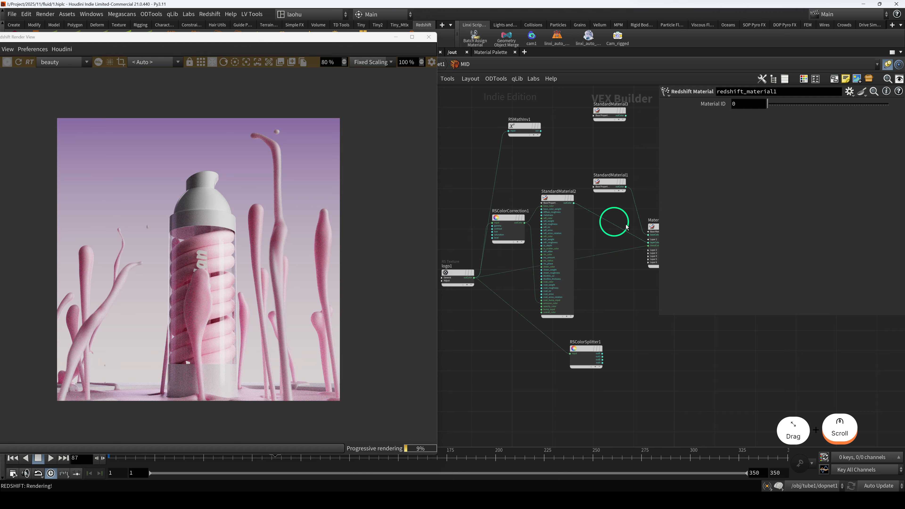
Preview StandardMaterial1 and StandardMaterial2 individually as the MID material's output, ending with MaterialBlender1 connected
left_click(613, 189)
key("alt+d")
middle_click_drag(576, 177, 555, 173)
left_click(536, 198)
key("alt+d")
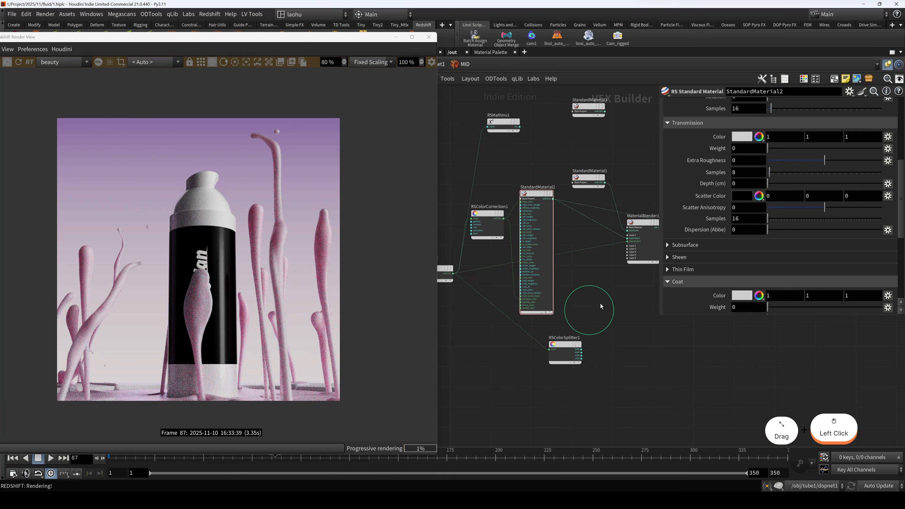
mouse_move(586, 303)
middle_mouse_down()
mouse_move(532, 302)
mouse_move(580, 303)
middle_mouse_up()
left_click(584, 227)
key("alt+d")
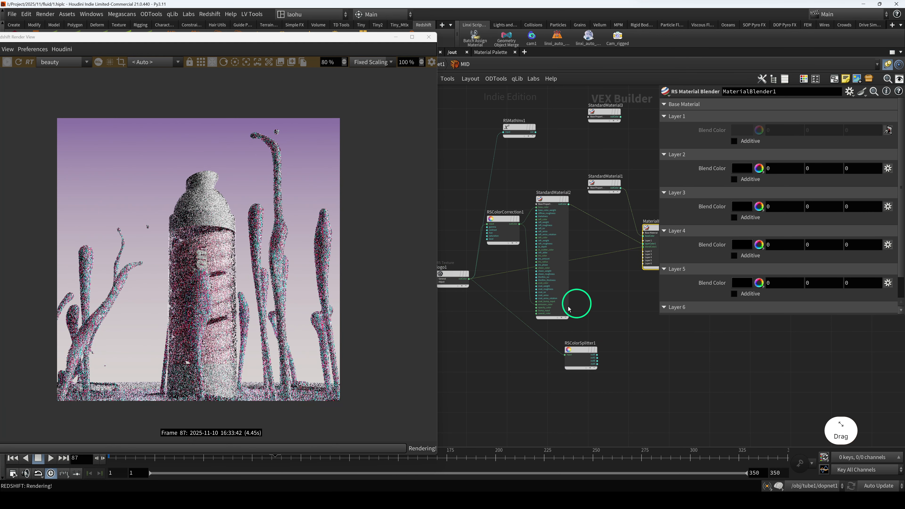
Save the scene, shift the render window clear of the network path, and return to matnet1
key("ctrl+s")
left_click_drag(375, 38, 350, 40)
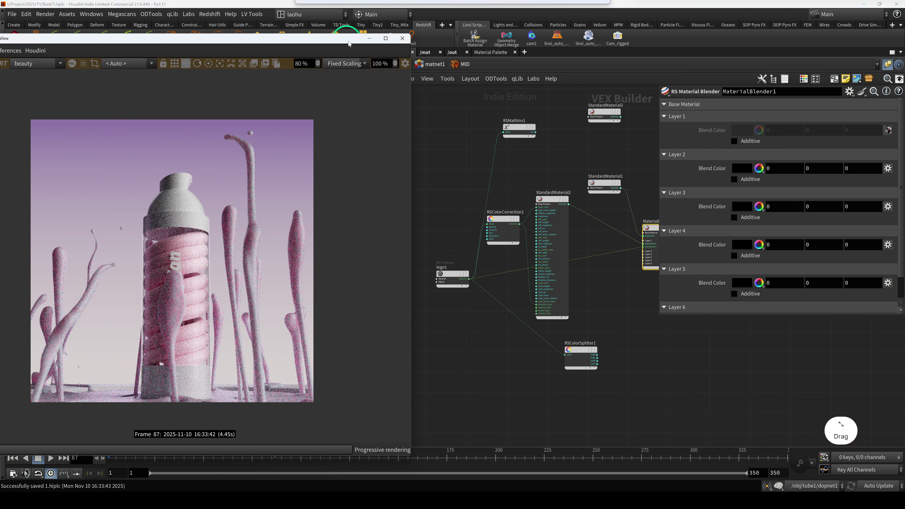
left_click(430, 65)
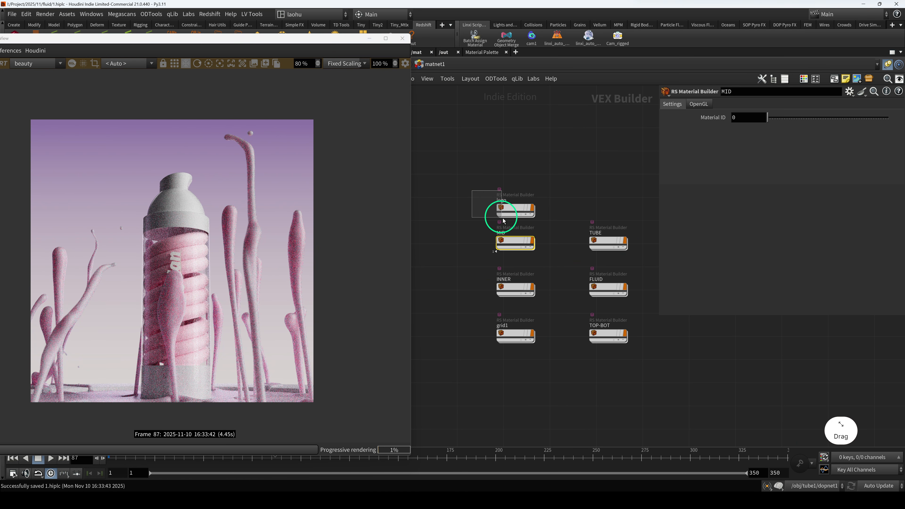
Point out the logo and MID materials in matnet1 and select the INNER material
left_click_drag(503, 218, 503, 219)
left_click_drag(476, 249, 509, 281)
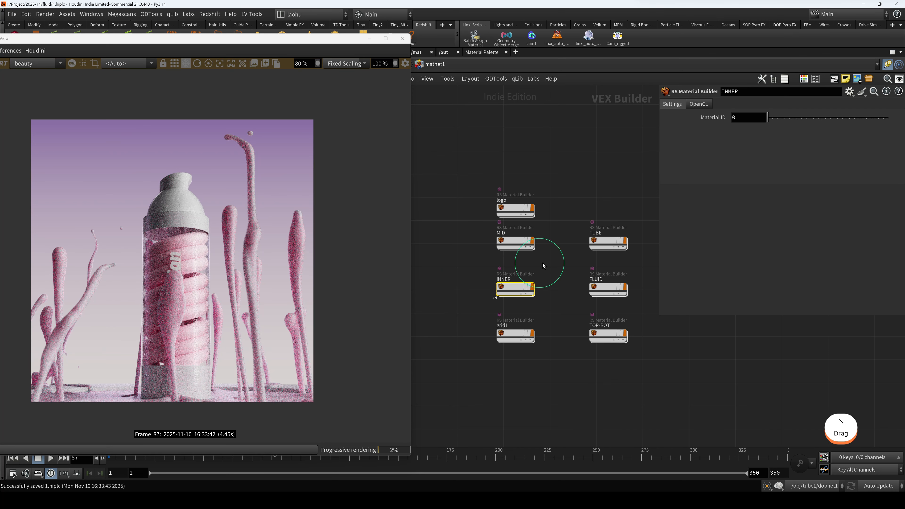
left_click(506, 209)
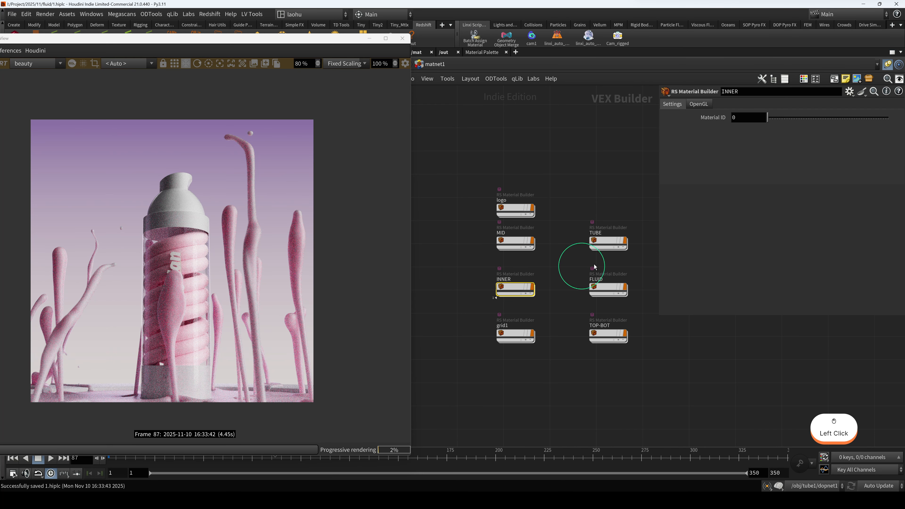
Open the TUBE material and examine StandardMaterial1's reflection and transmission settings
double_click(602, 242)
left_click_drag(524, 191, 580, 261)
scroll(754, 206, "up", 3)
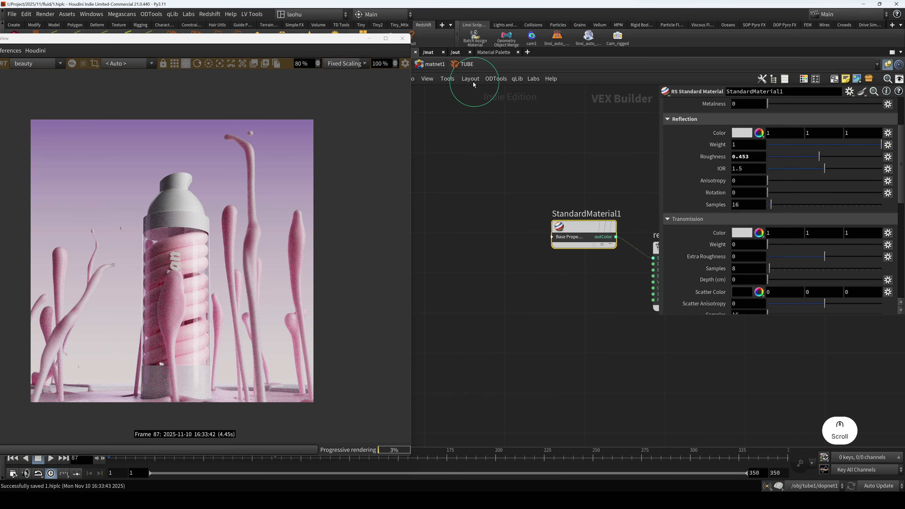
Return to matnet1 and enlarge the rendered bottle image to 100% for a closer look
left_click(437, 65)
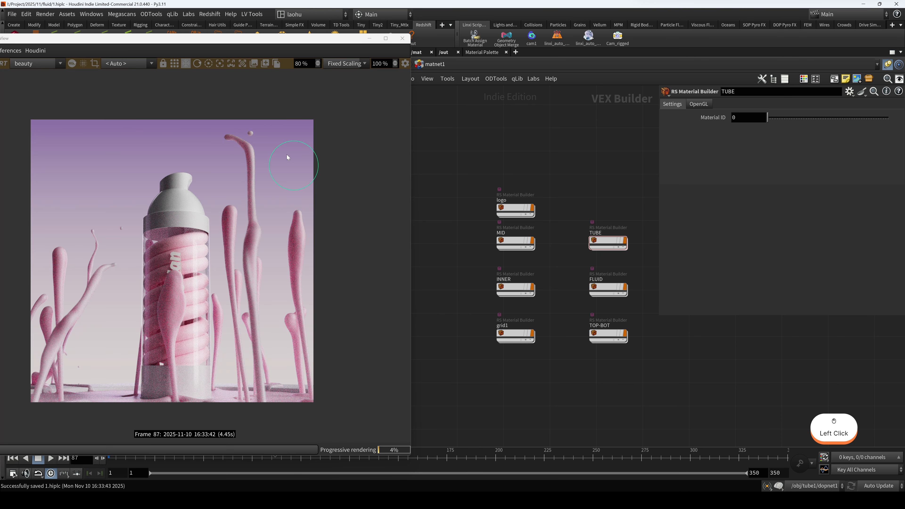
scroll(214, 273, "up", 2)
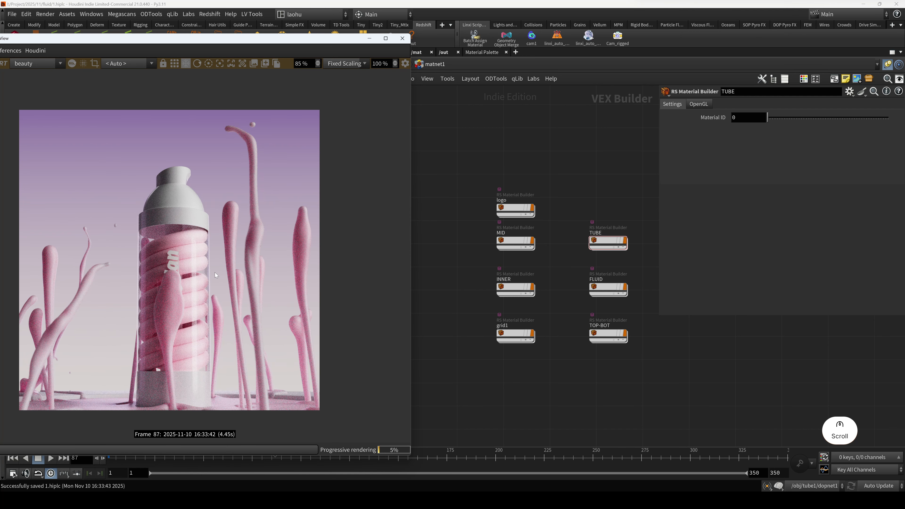
scroll(239, 278, "up", 1)
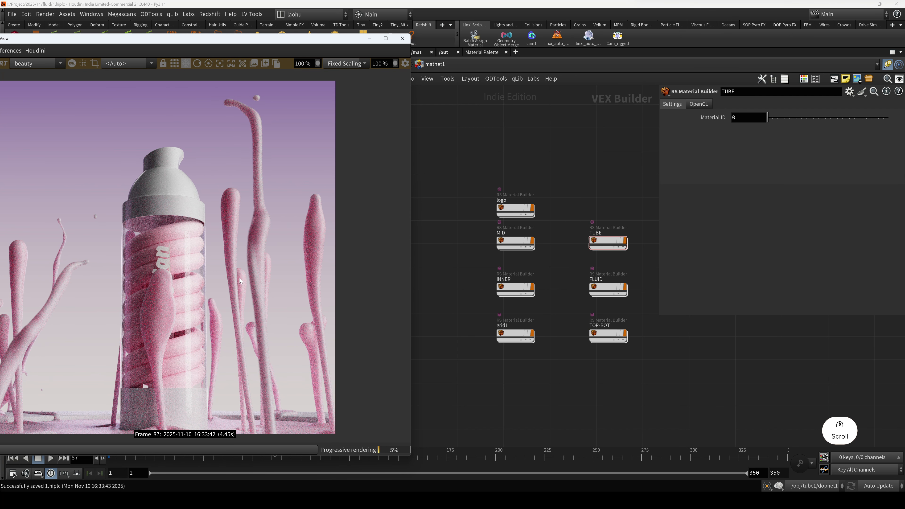